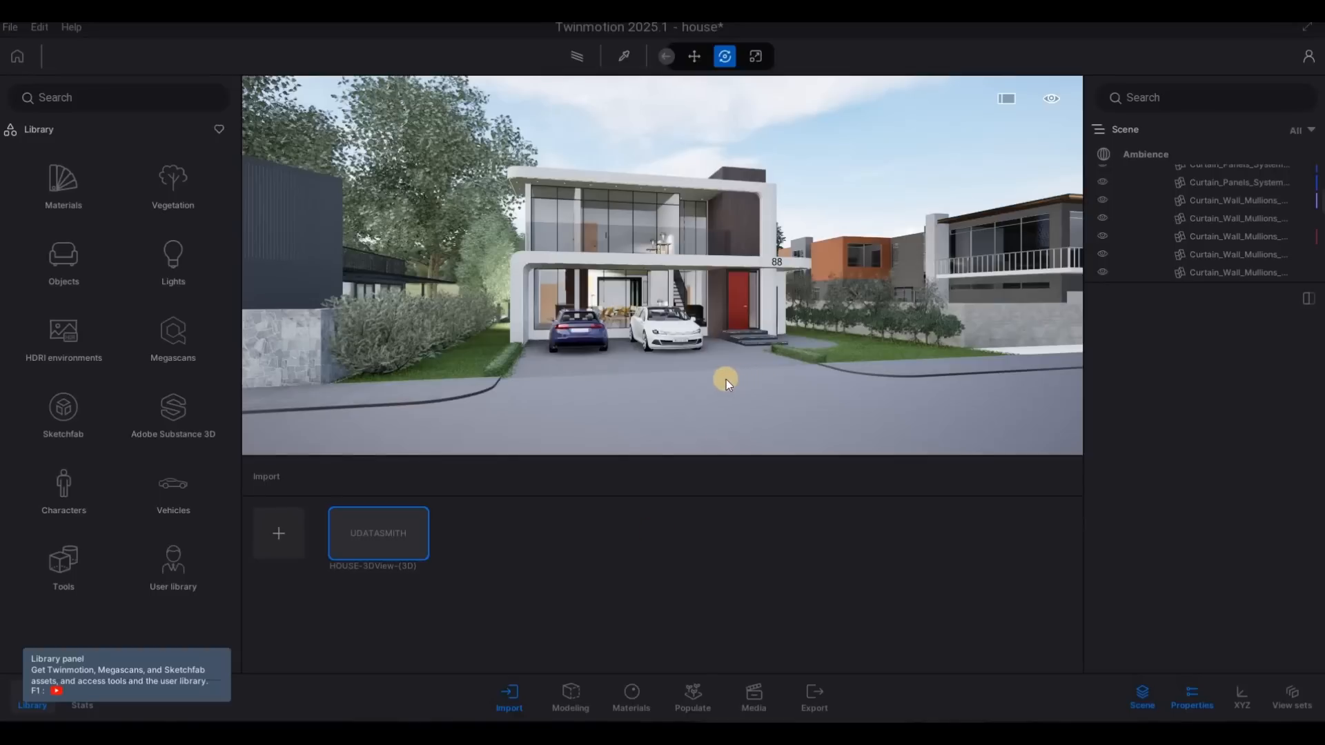
Examine the front of the house with its driveway and parked cars from the street
key("s")
key("d")
key("d")
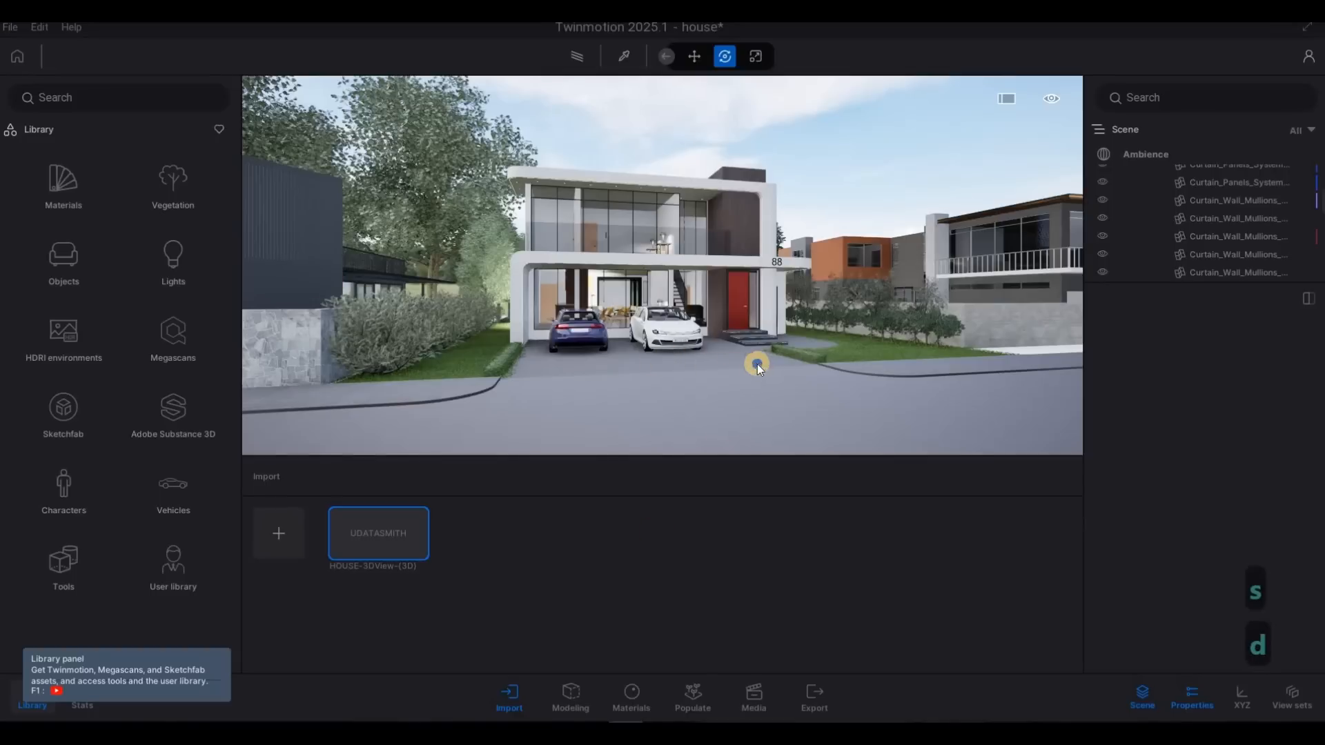
left_click_drag(571, 358, 352, 327)
key("w")
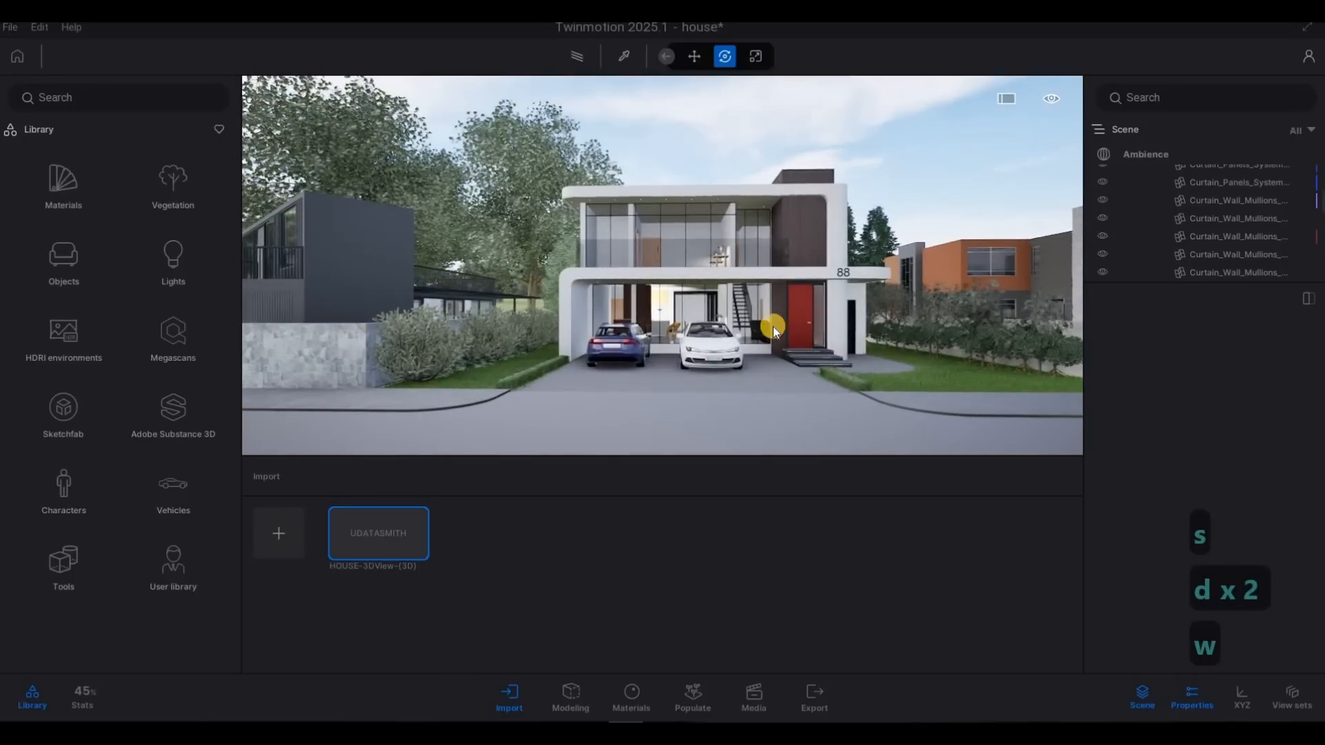
key("a")
key("w")
key("d")
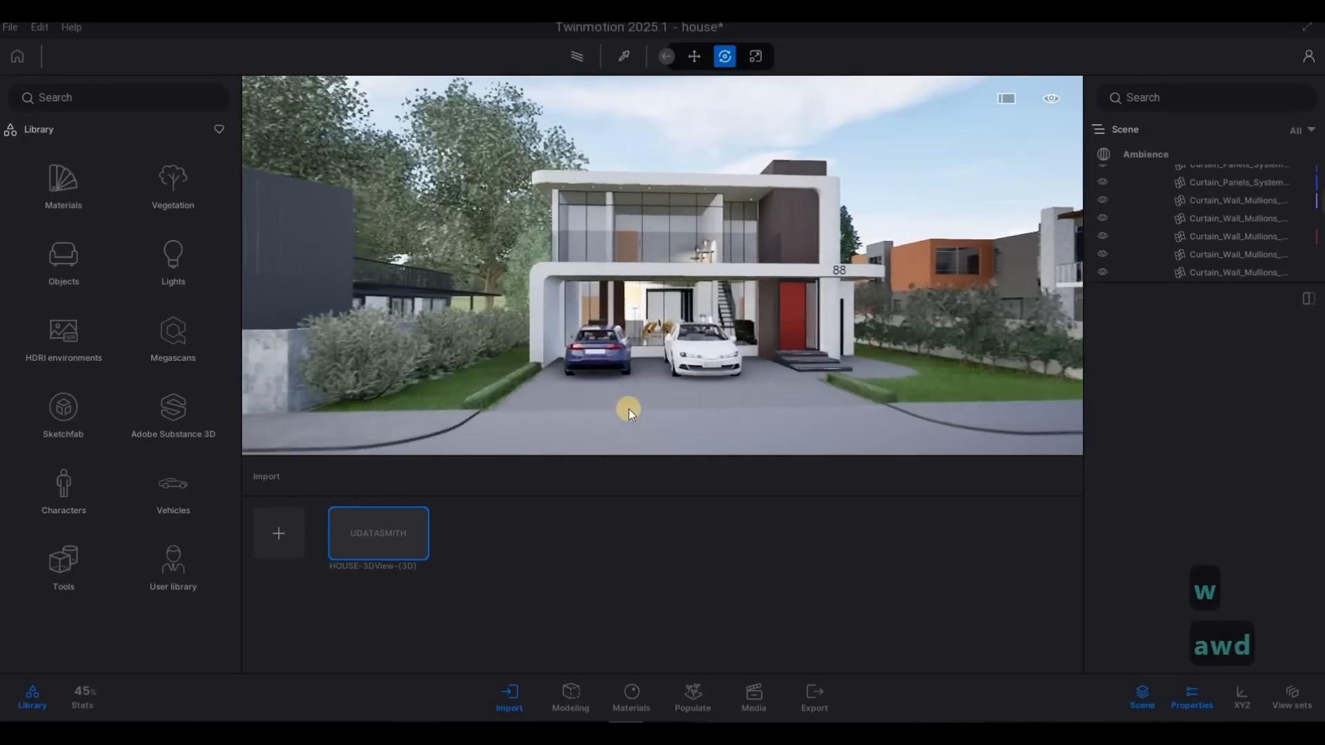
left_click_drag(627, 409, 683, 386)
key("w")
key("d")
key("w")
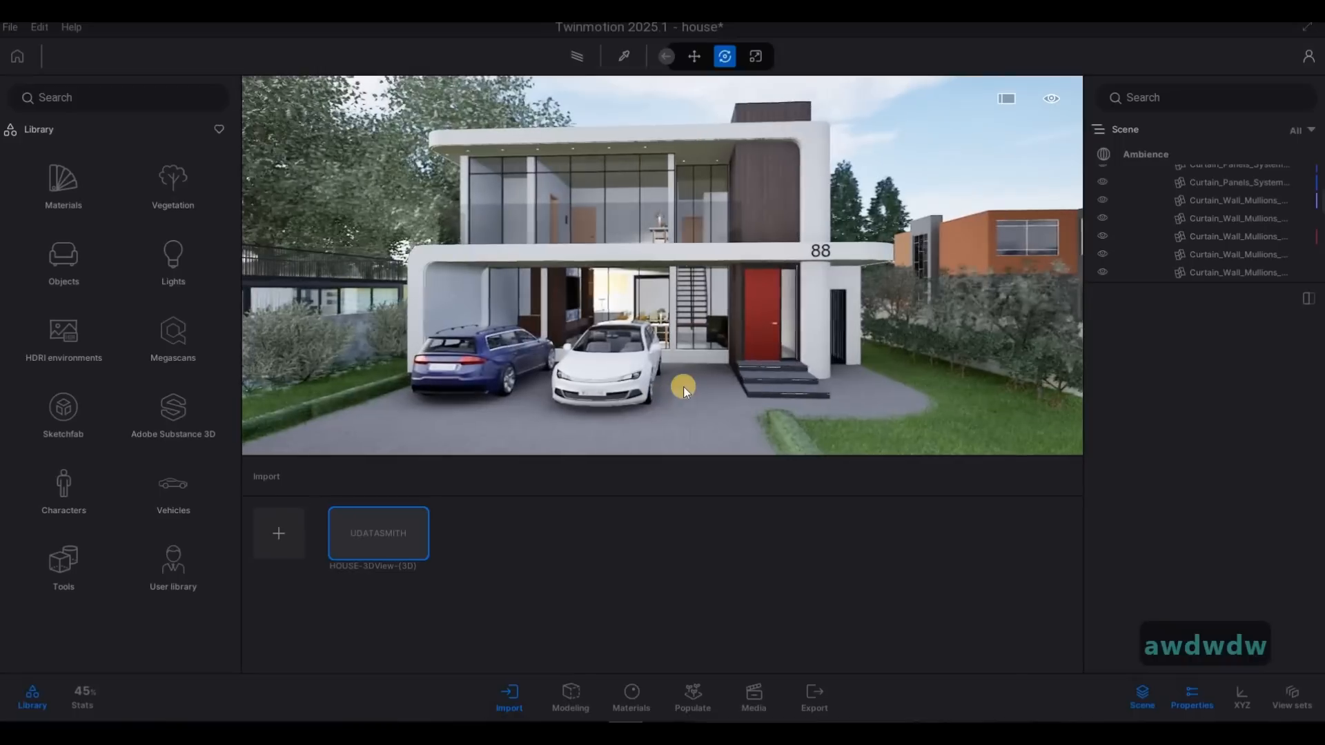
key("d")
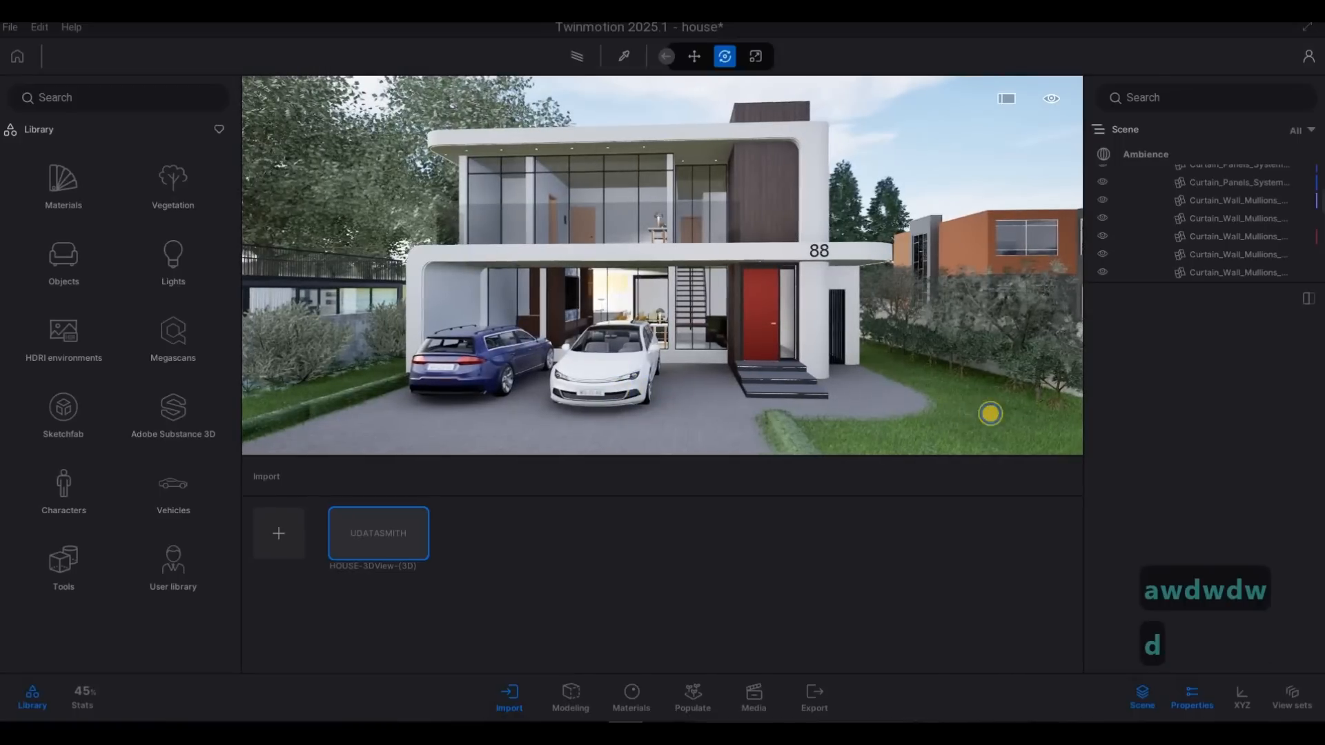
Select all the Asiatic Mangrove bushes along the boundary wall beside the front lawn and lower them by about 0.44 m
key("w")
left_click_drag(990, 413, 900, 334)
key("w")
key("w")
key("a")
key("w")
key("e")
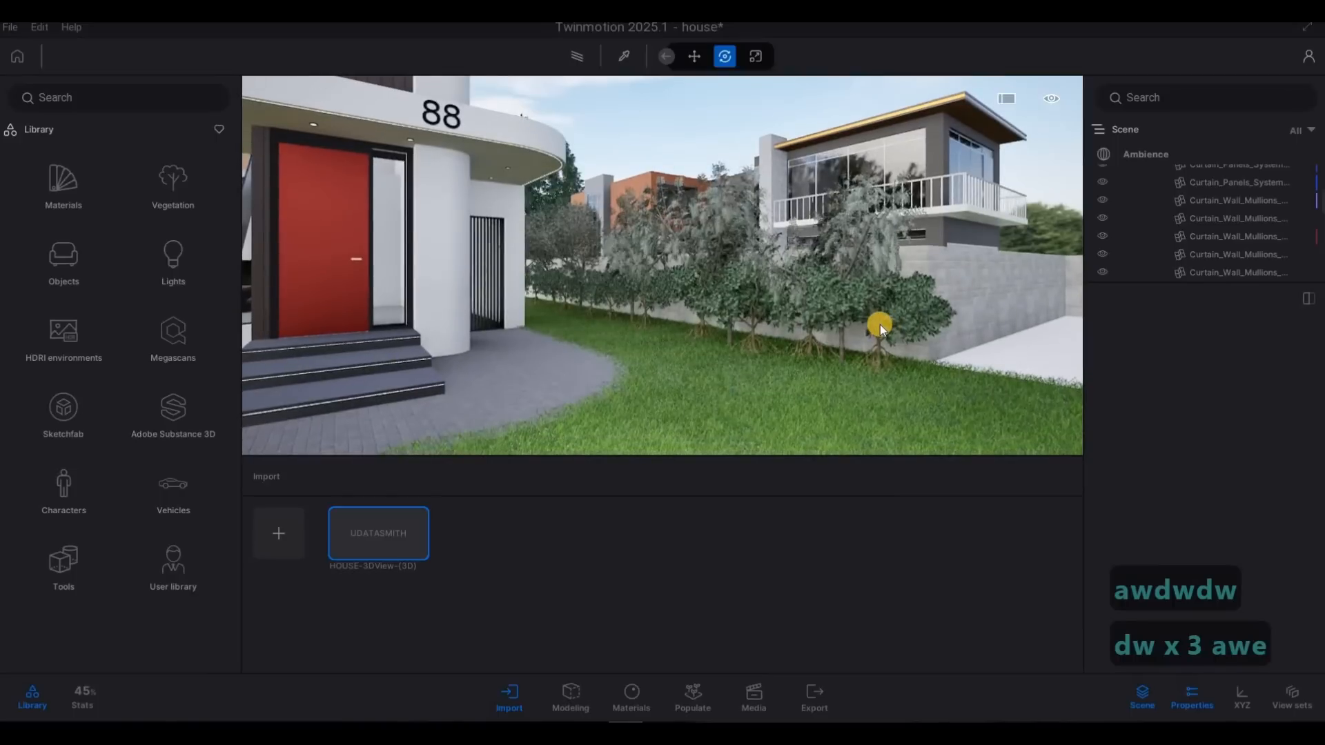
left_click(880, 324)
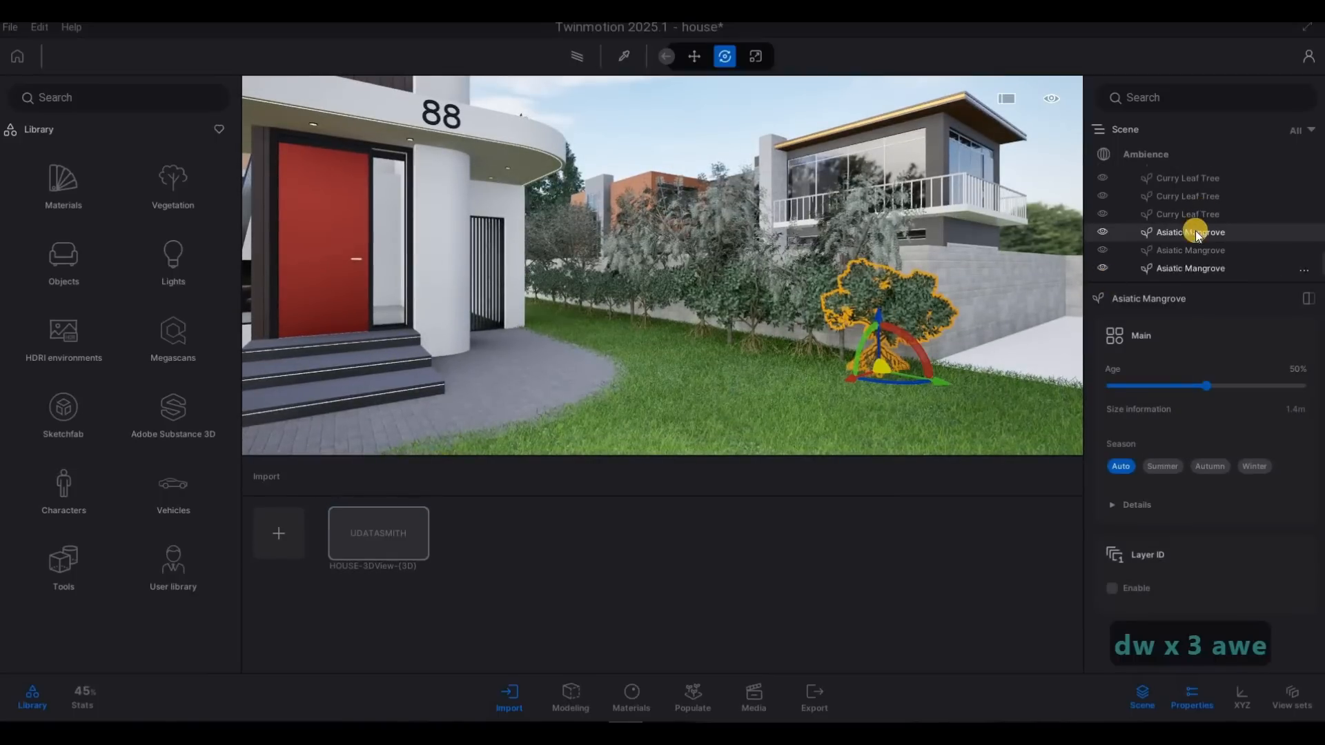
scroll(1214, 266, "down", 2)
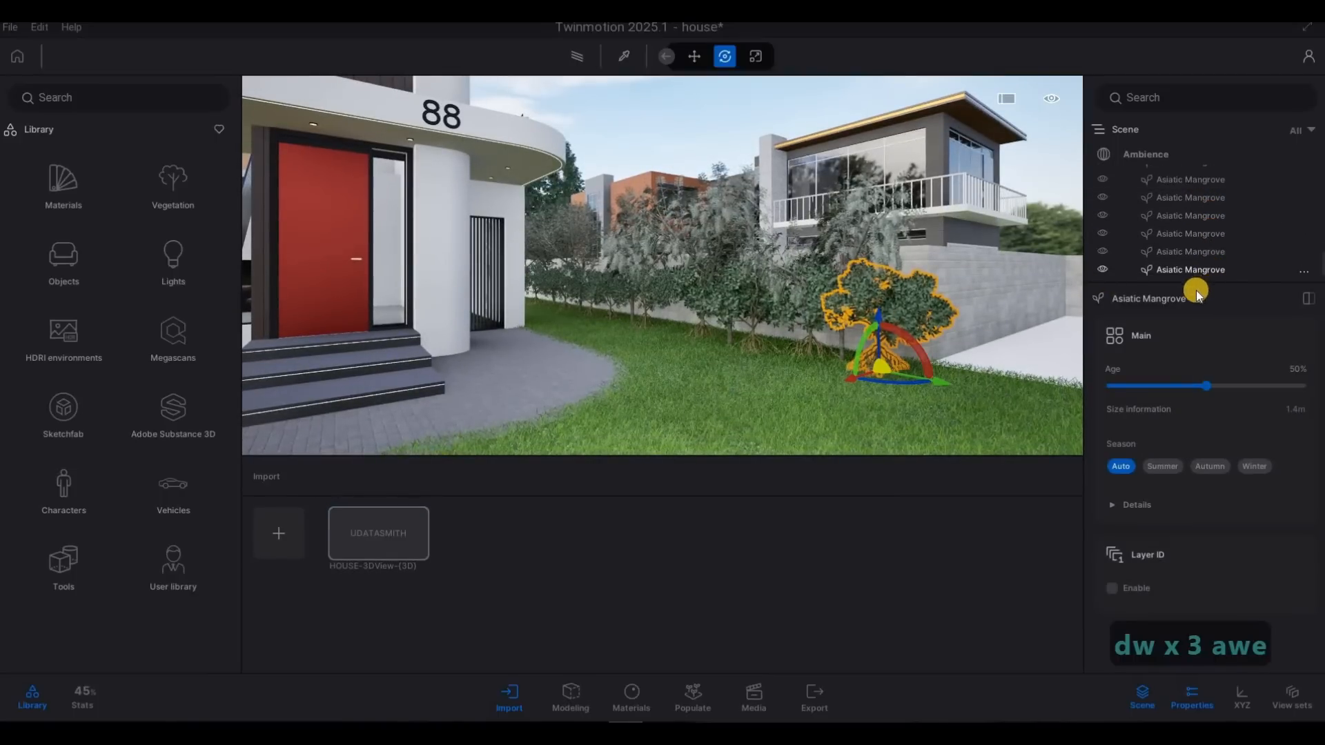
scroll(1191, 200, "down", 3)
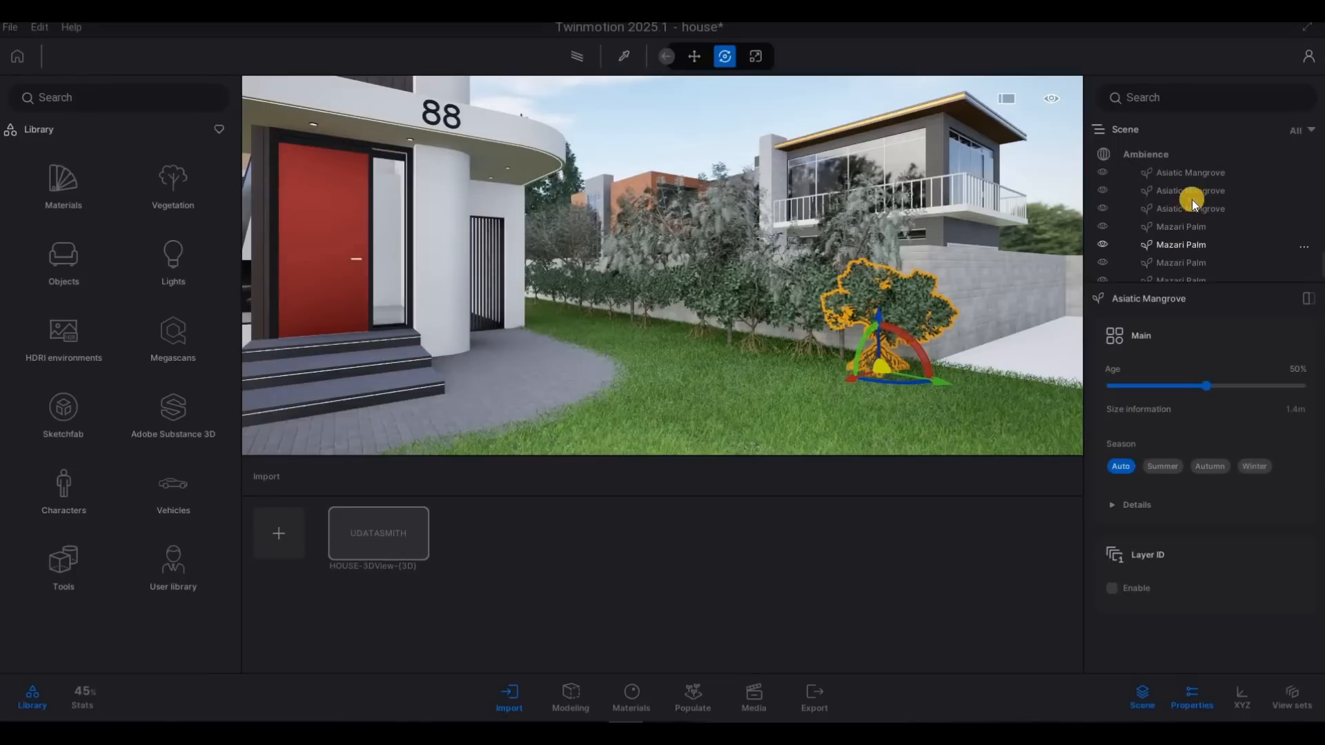
left_click(1193, 189, "shift")
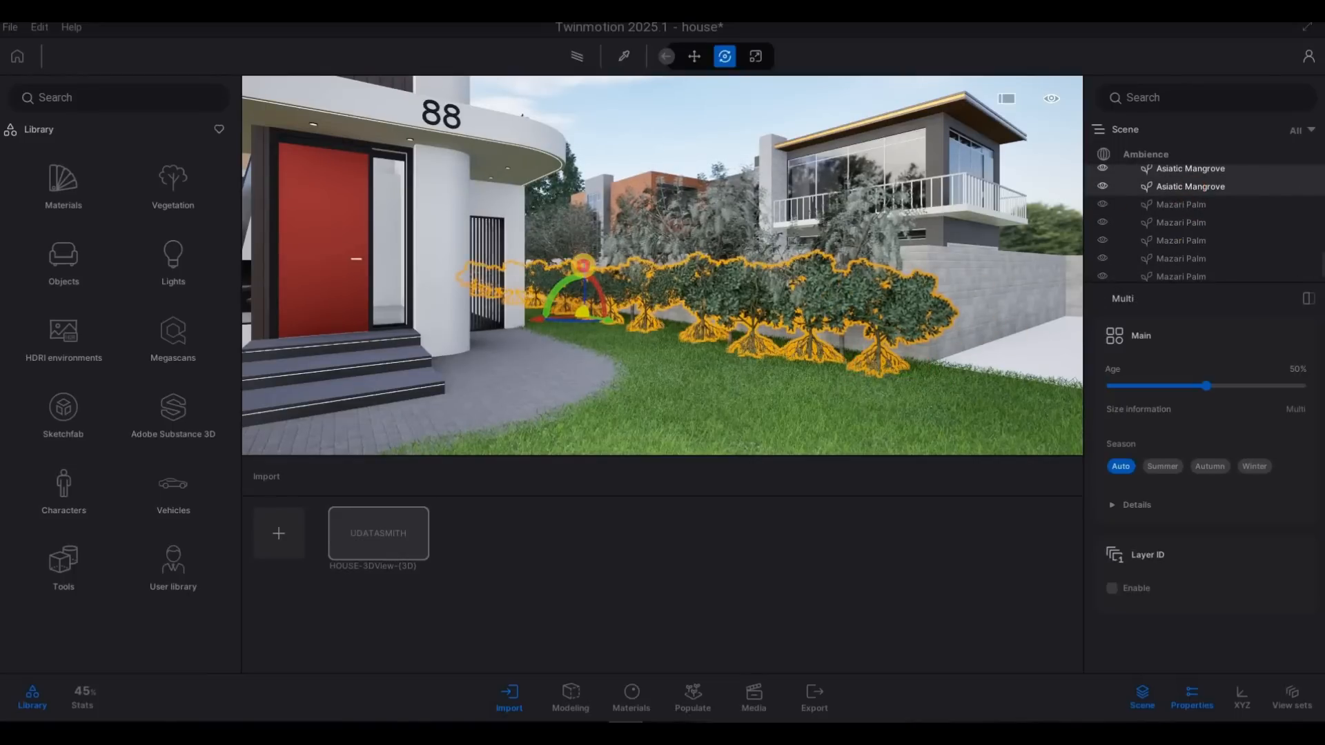
middle_click_drag(586, 269, 586, 267, "shift")
left_click_drag(586, 267, 588, 283)
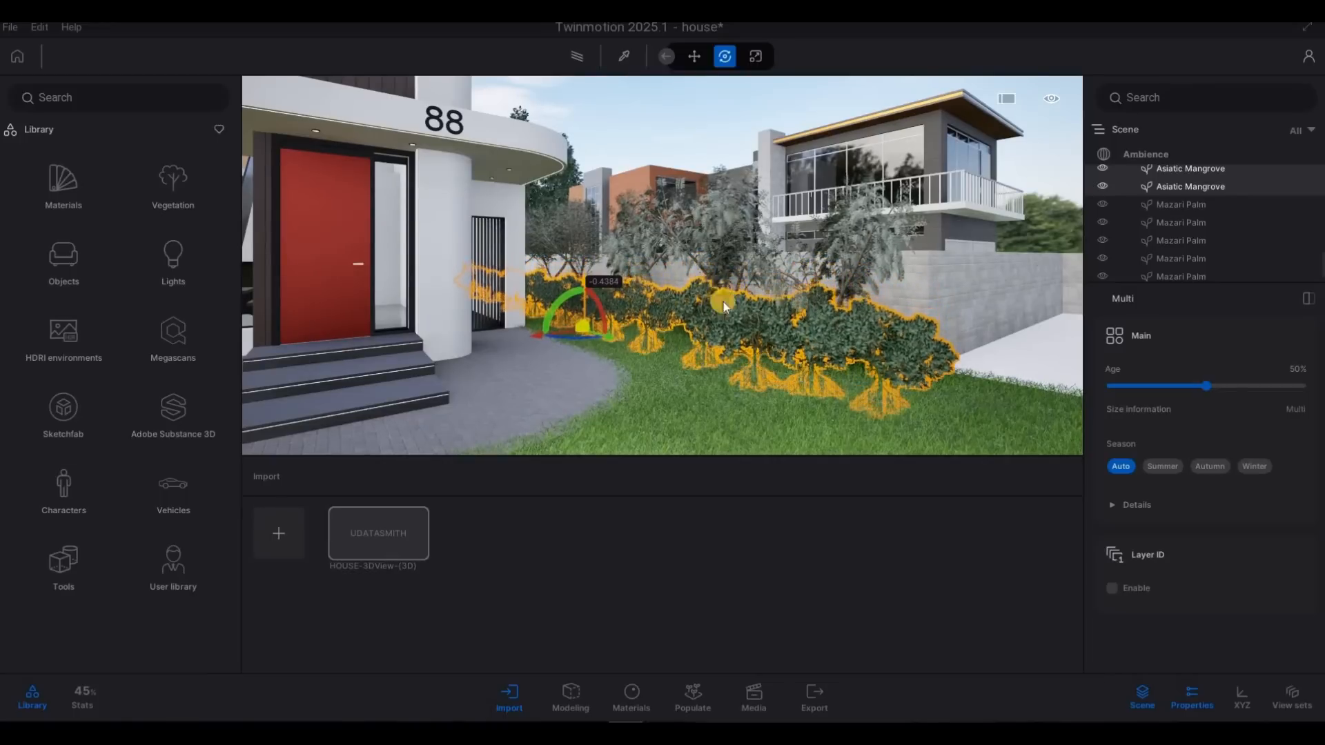
key("Escape")
key("Escape")
Examine how the lowered mangrove hedge looks from the driveway and the street
key("a")
key("s")
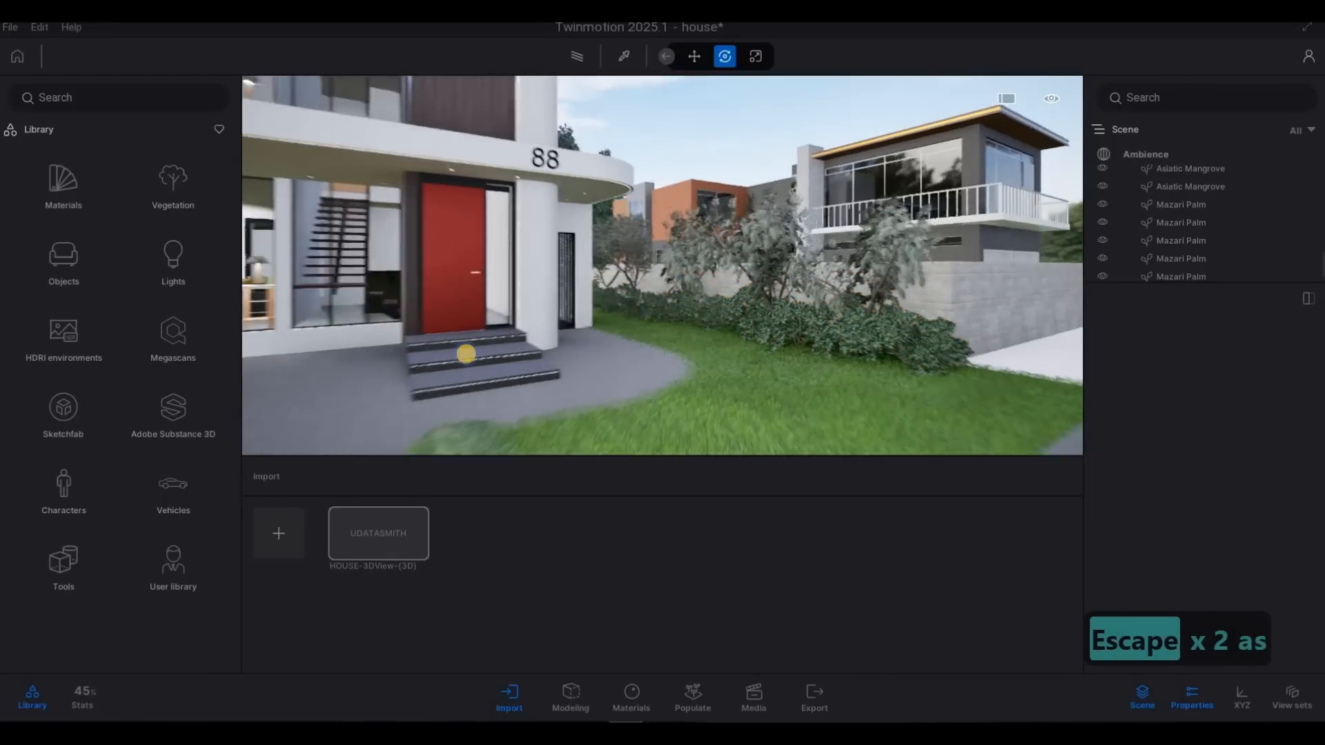
key("d")
key("a")
key("s")
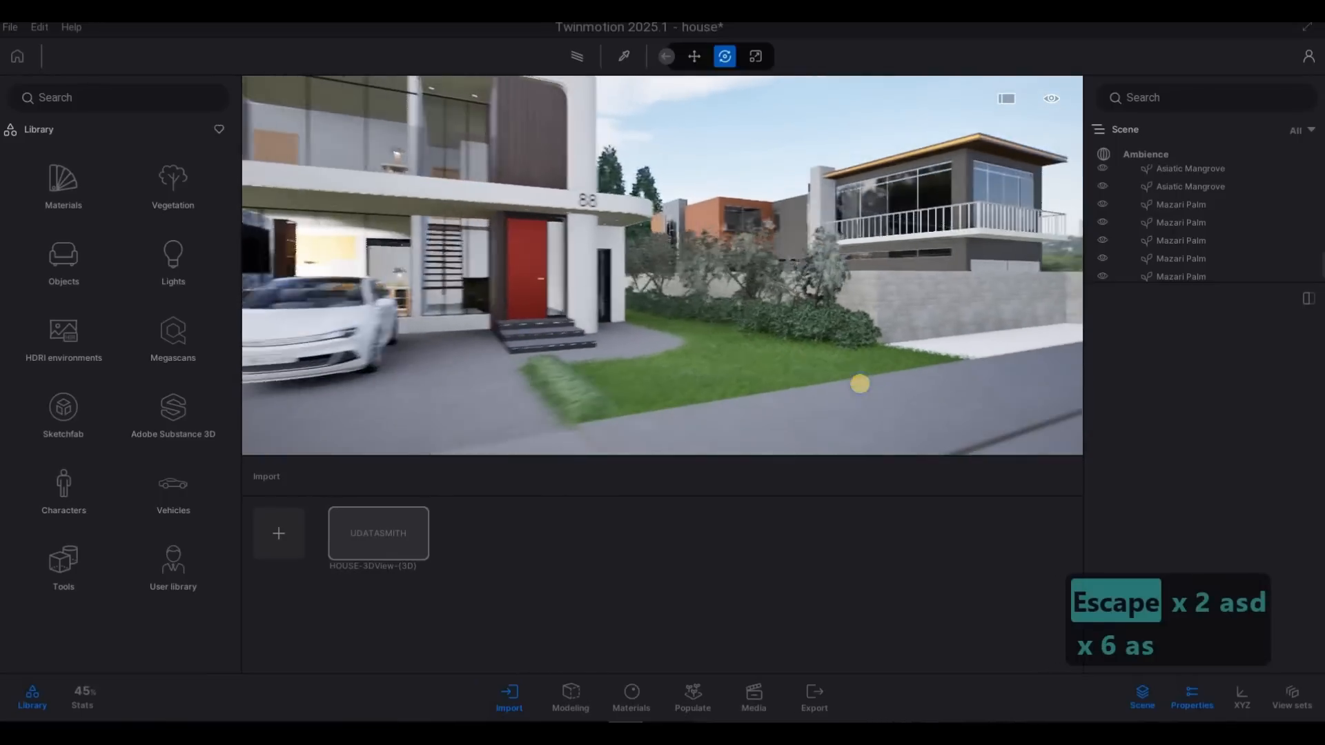
key("d")
key("d")
key("d")
key("d")
key("d")
key("d")
key("d")
key("d")
key("d")
key("d")
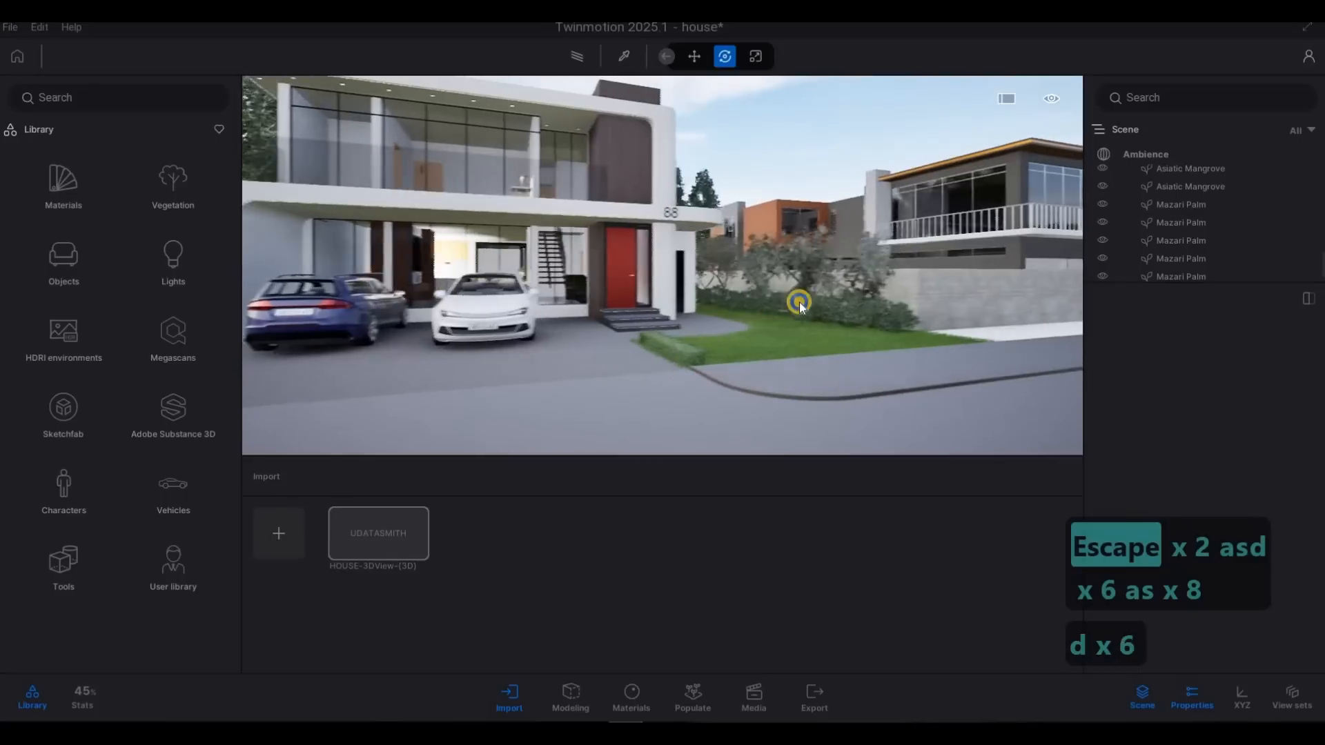
Check the Curry Leaf Tree and the mangrove hedge along the boundary wall at close range
key("w")
left_click(813, 288)
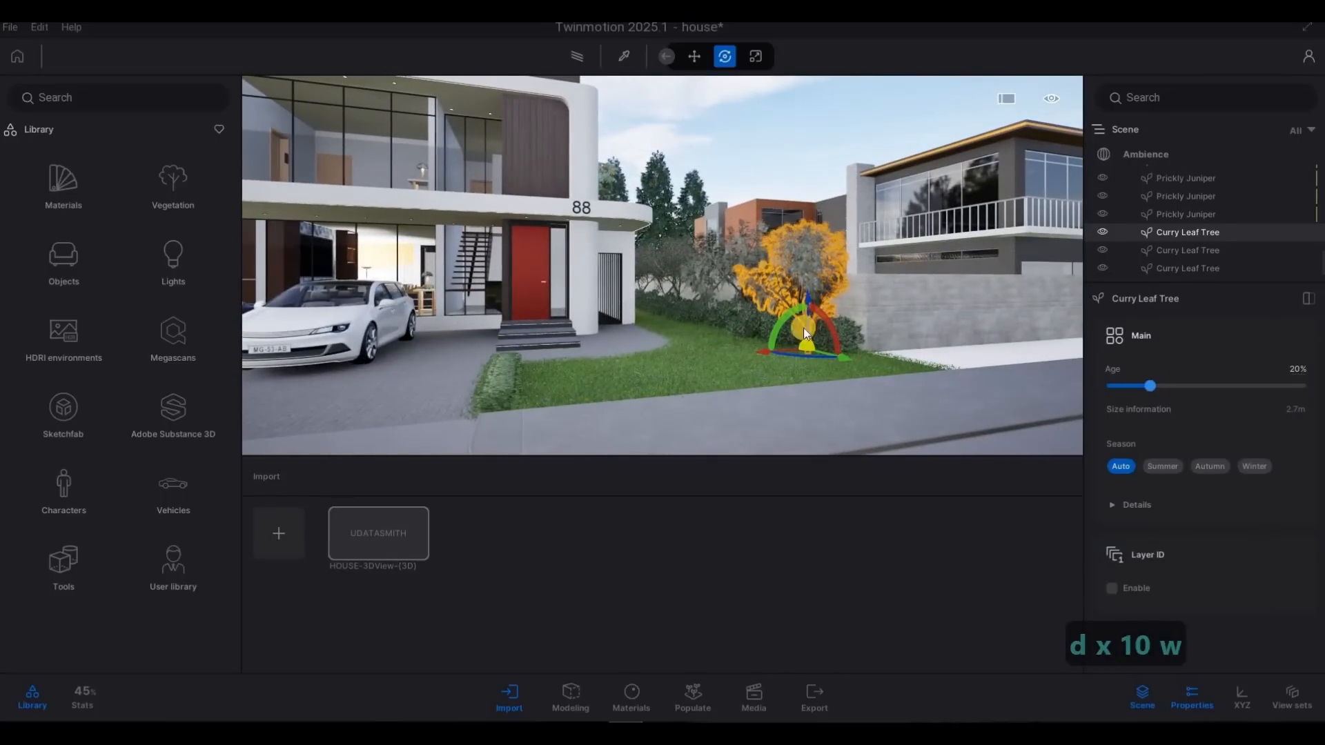
key("Escape")
key("Escape")
key("a")
key("w")
key("w")
key("w")
key("w")
key("w")
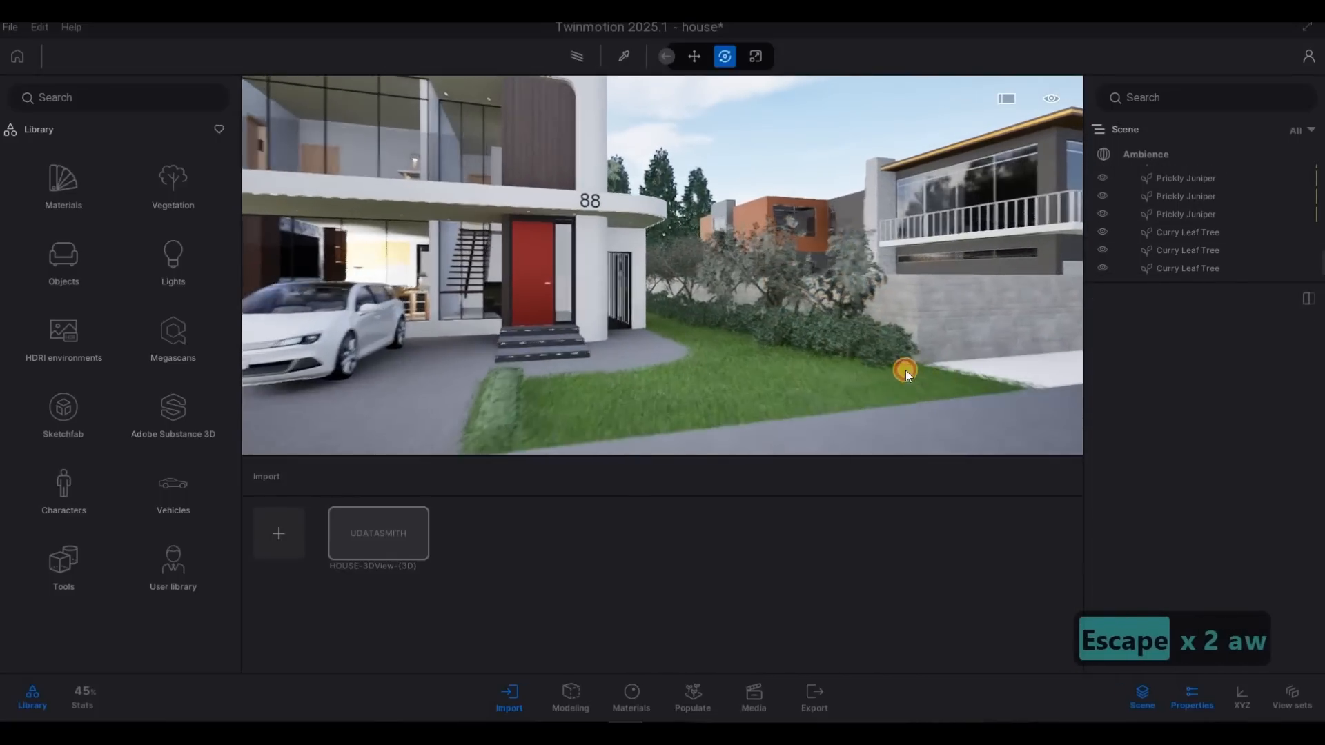
left_click(912, 371)
key("Escape")
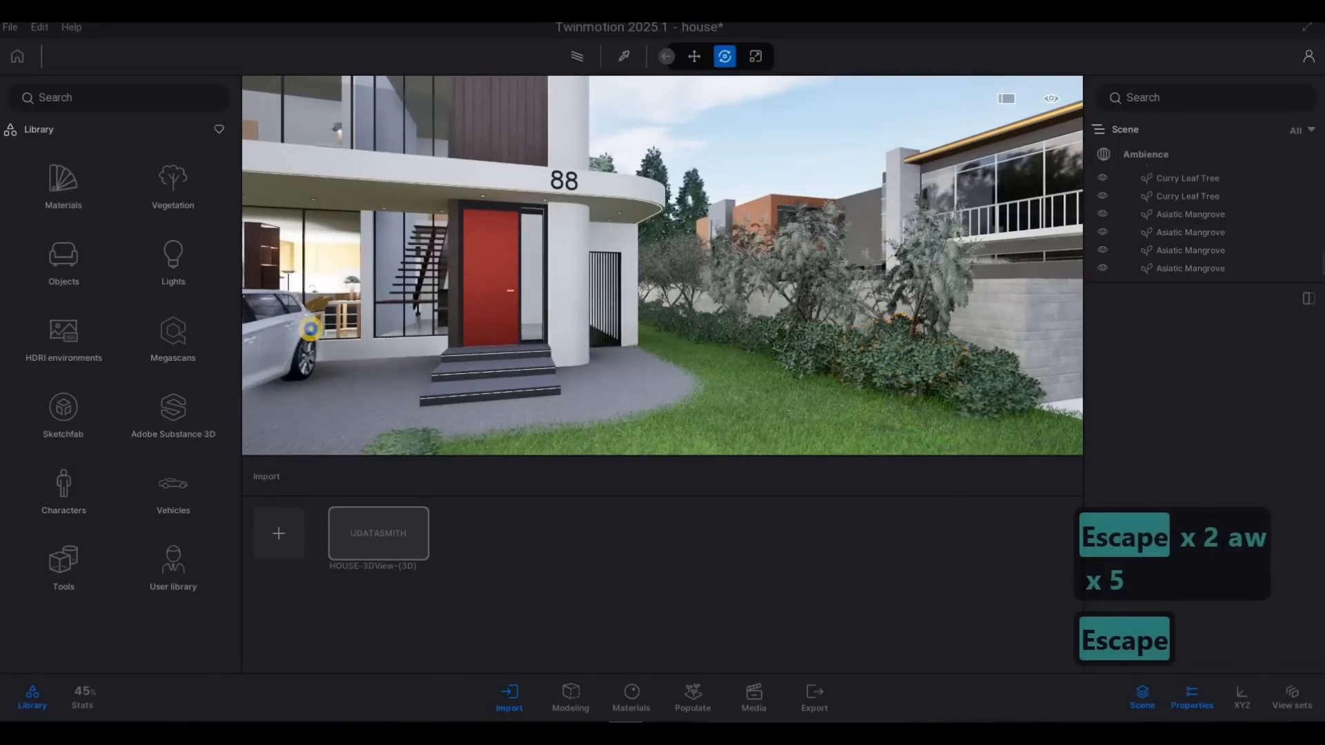
Place a Spot light from the lights library under the roof overhang beside the upper floor's outer side wall
key("s")
key("a")
key("a")
key("a")
key("a")
key("a")
key("a")
key("a")
key("a")
key("a")
key("a")
key("a")
key("a")
key("a")
key("a")
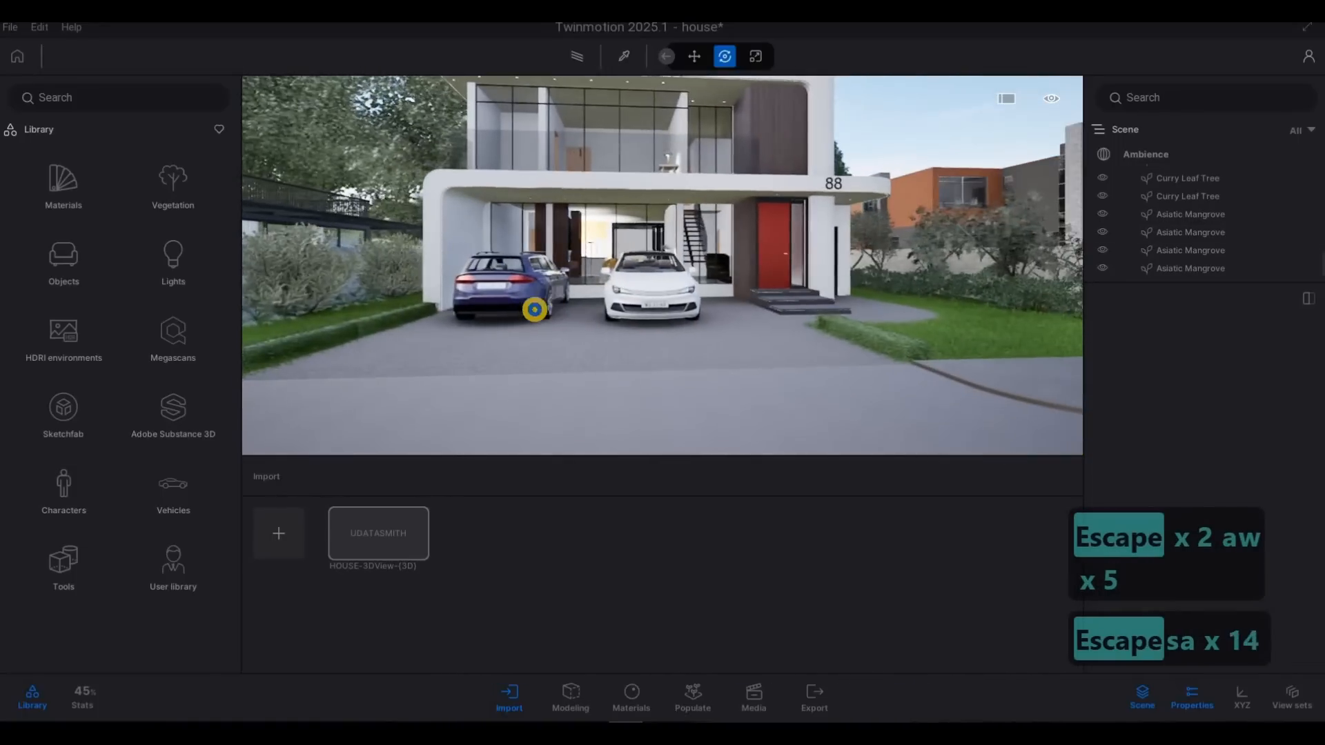
key("s")
key("w")
key("w")
key("q")
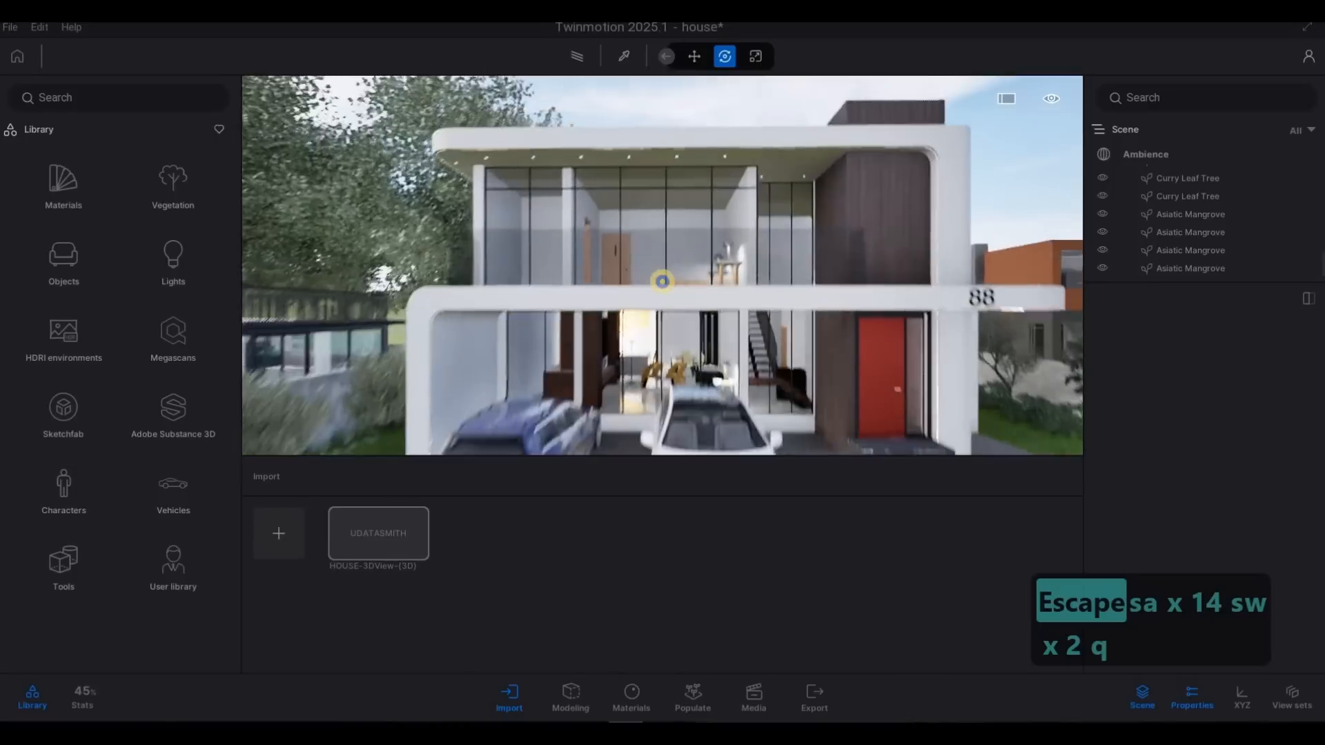
key("a")
key("w")
key("w")
key("w")
key("w")
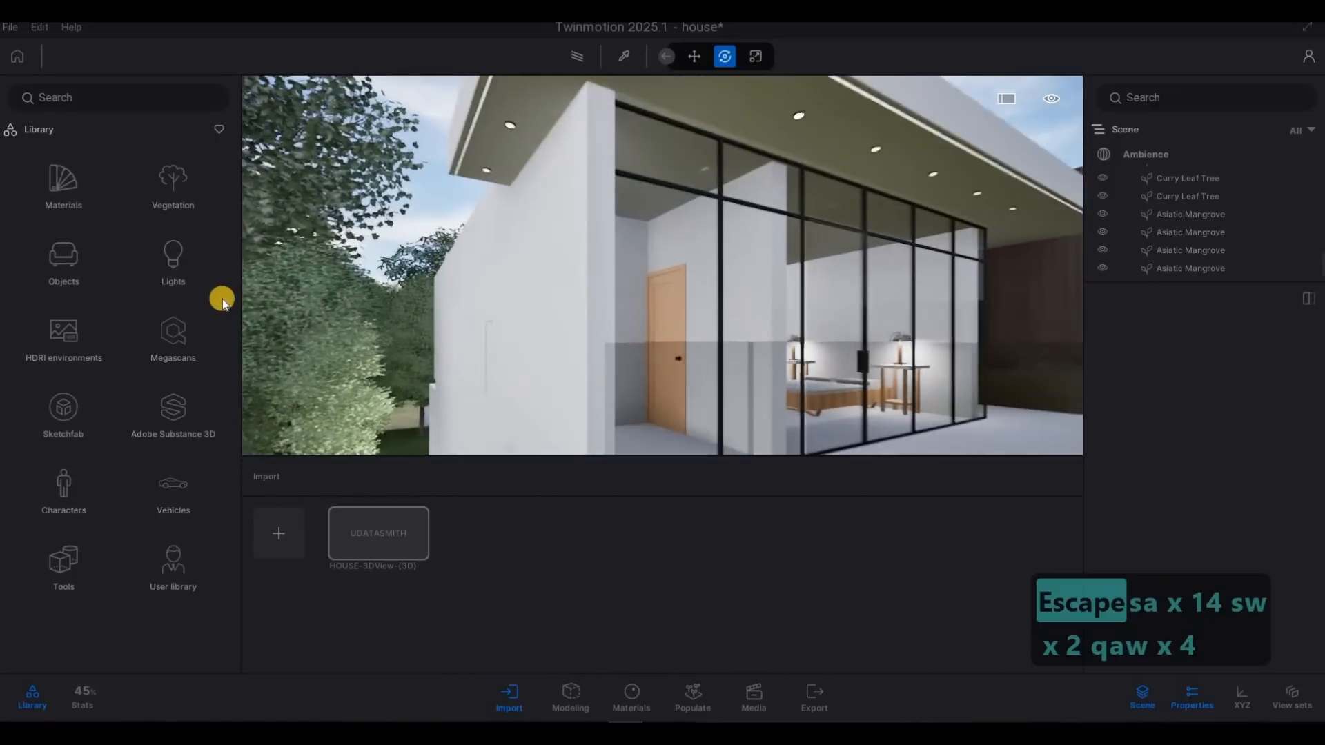
key("a")
left_click(168, 261)
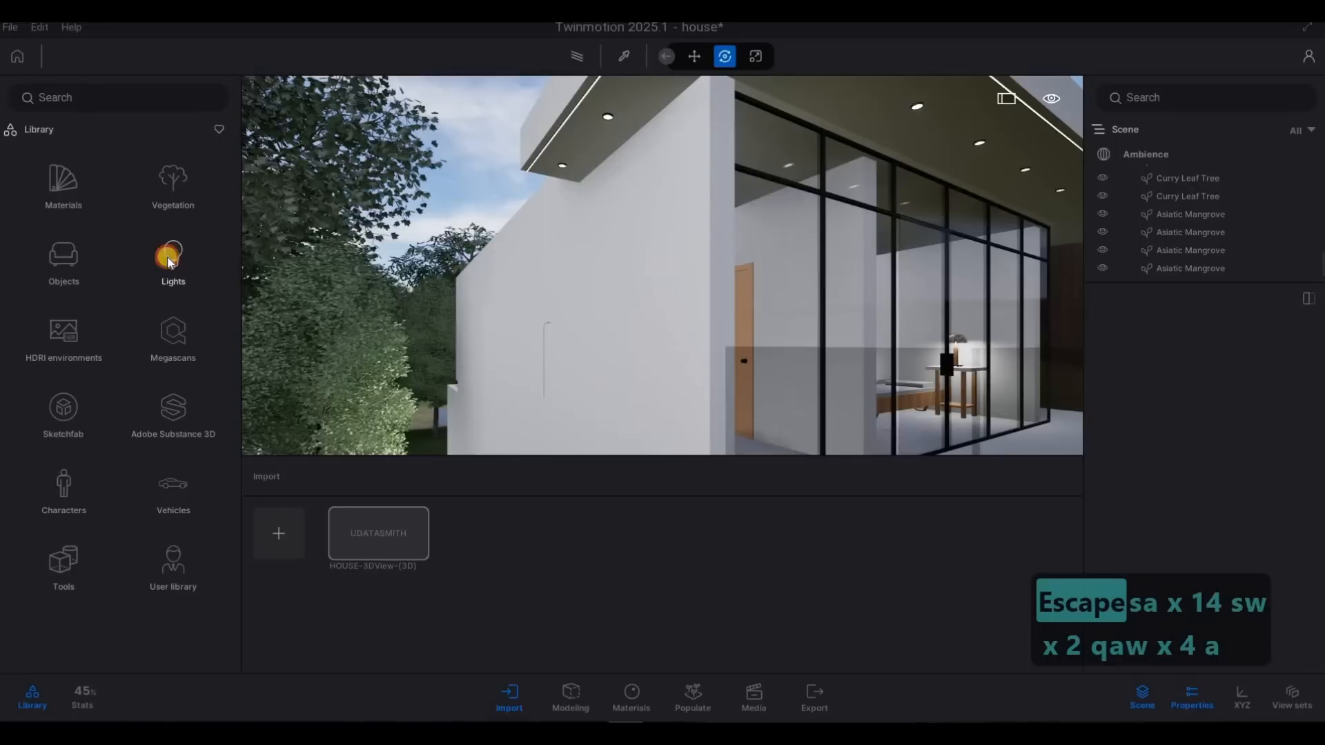
left_click_drag(520, 181, 563, 177)
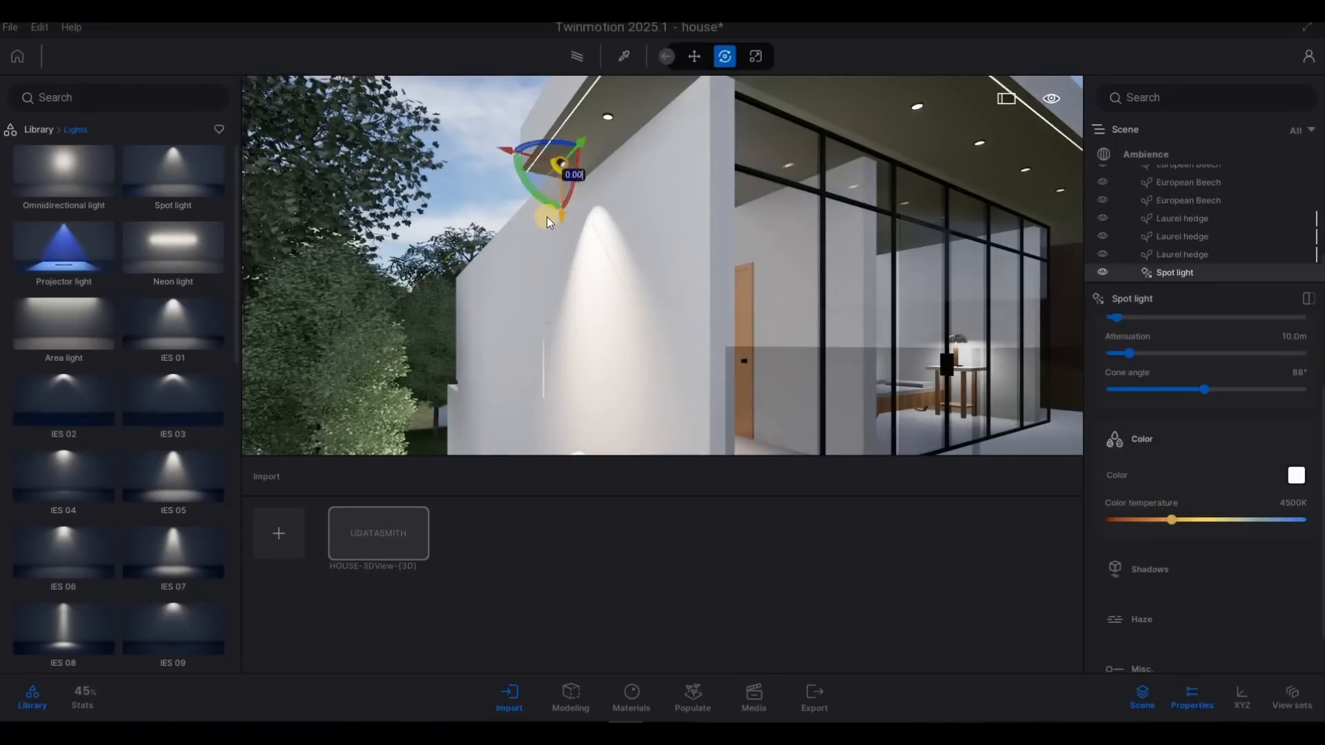
Shift the spot light under the roof overhang by about 0.06 m along one horizontal axis and about 0.03 m along the other
key("w")
key("q")
key("w")
key("q")
key("w")
key("q")
key("a")
key("w")
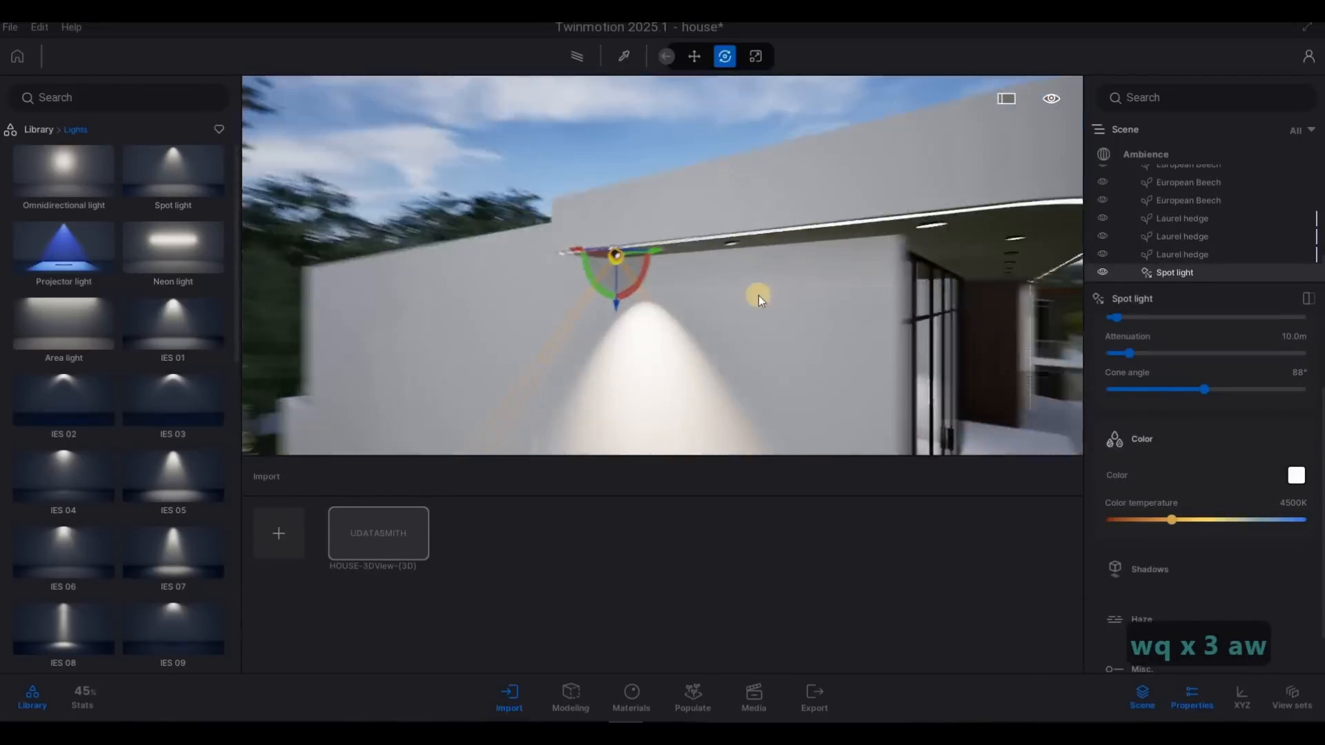
key("a")
key("w")
key("e")
key("s")
key("a")
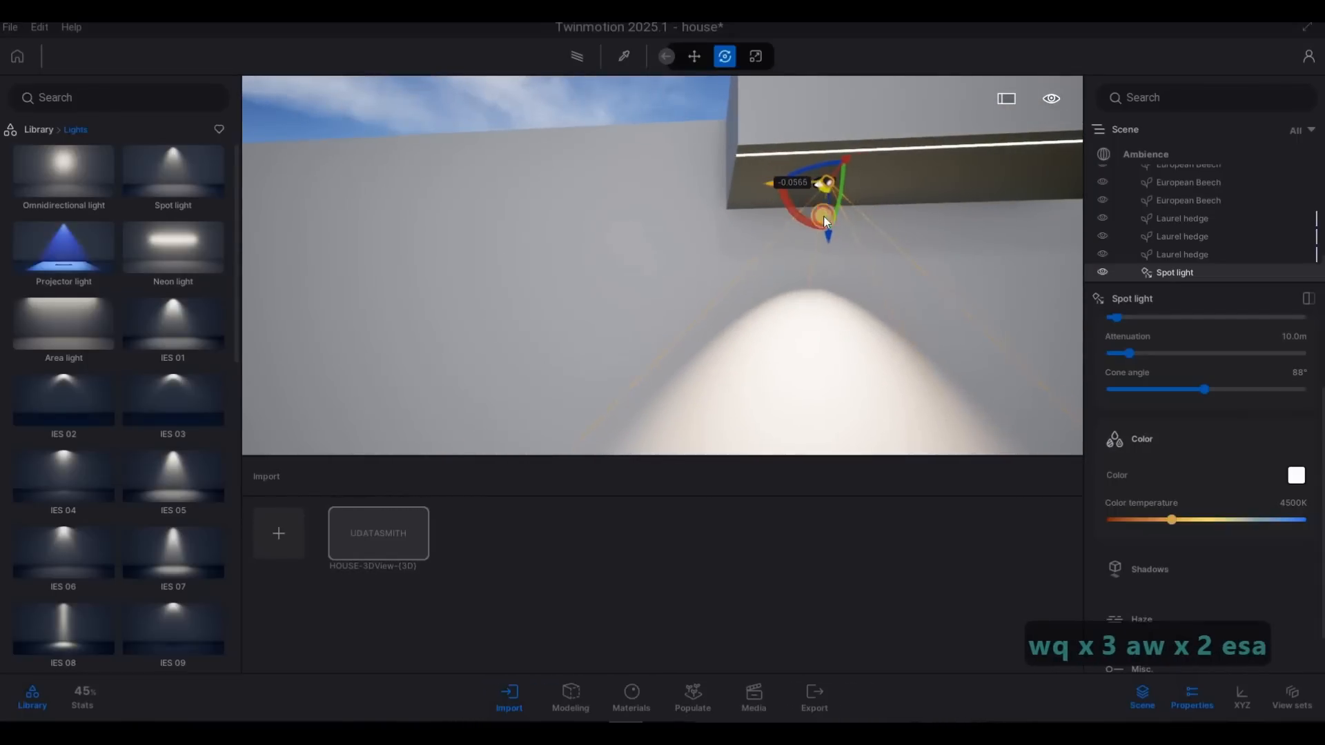
key("a")
key("w")
right_click_drag(926, 218, 880, 160)
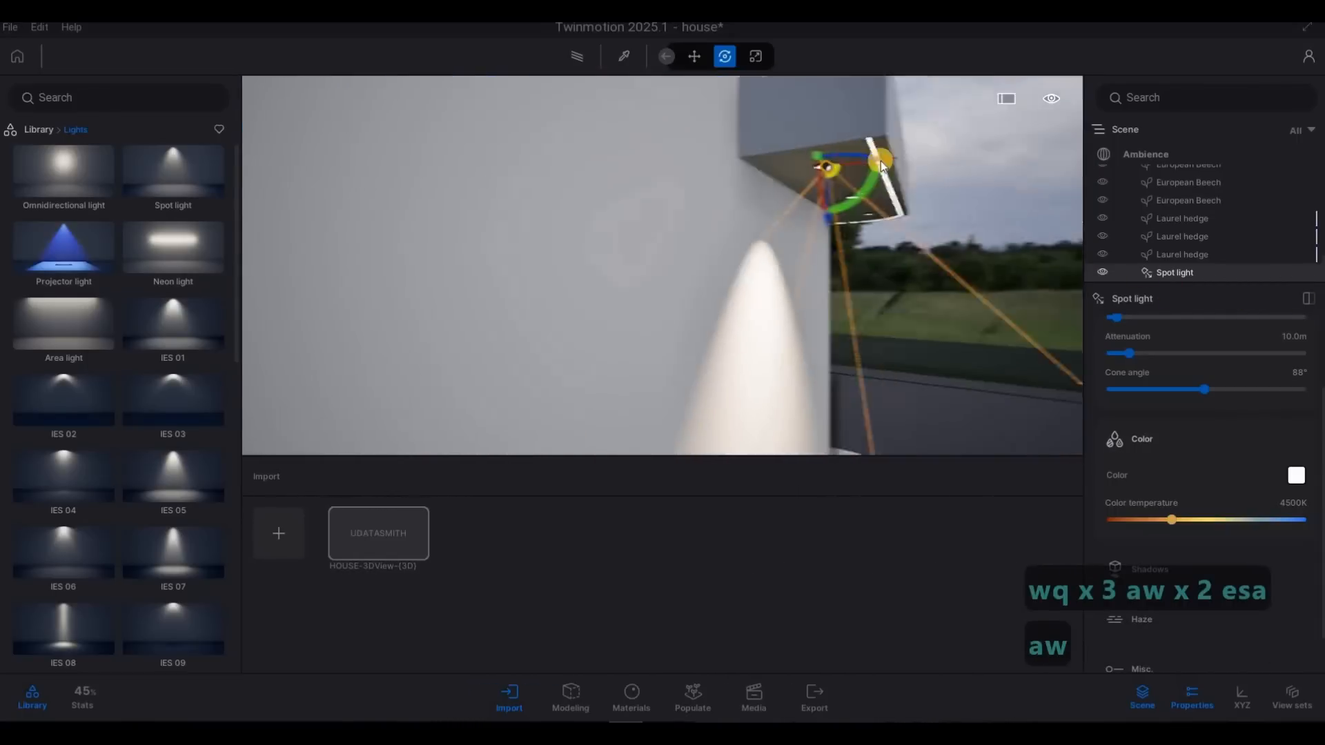
left_click_drag(883, 162, 885, 200)
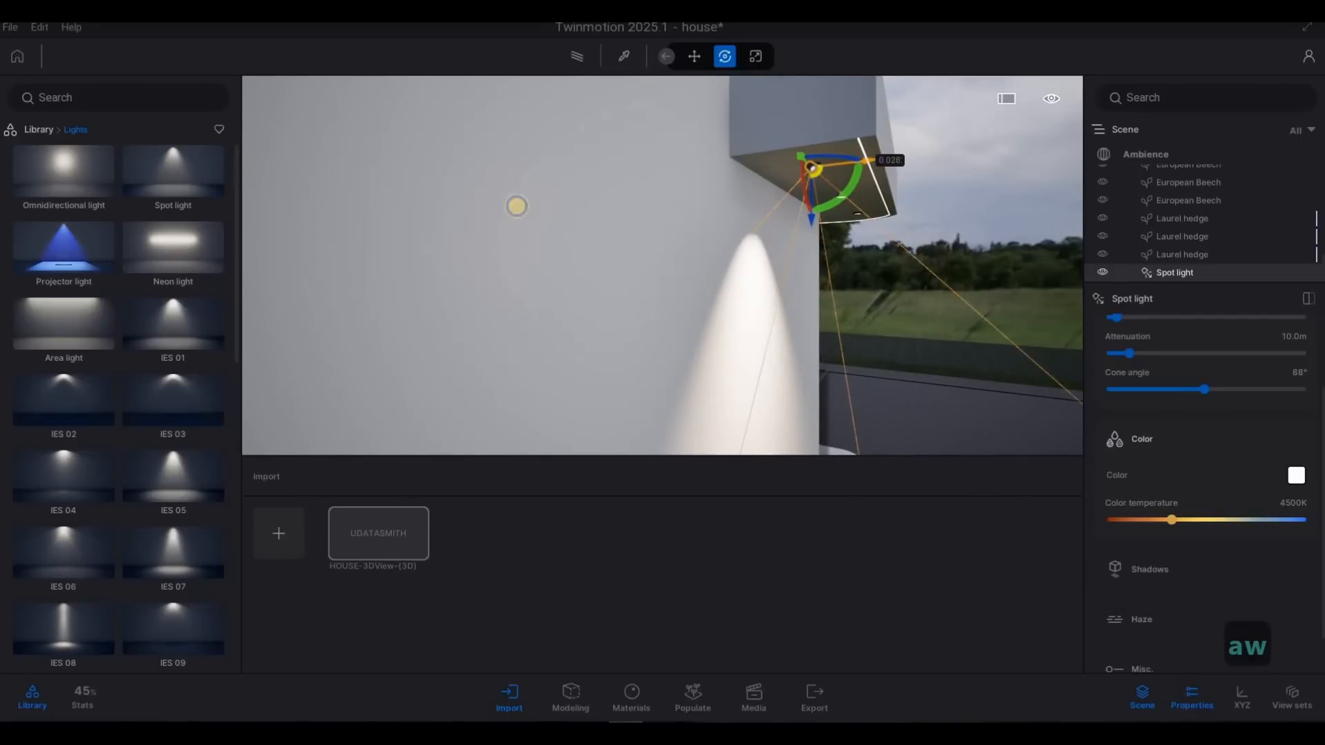
Fine-tune the spot light's position against the underside of the overhang, moving it vertically by about 0.009 m
key("w")
key("d")
right_click_drag(876, 195, 771, 155)
key("s")
key("a")
key("w")
key("a")
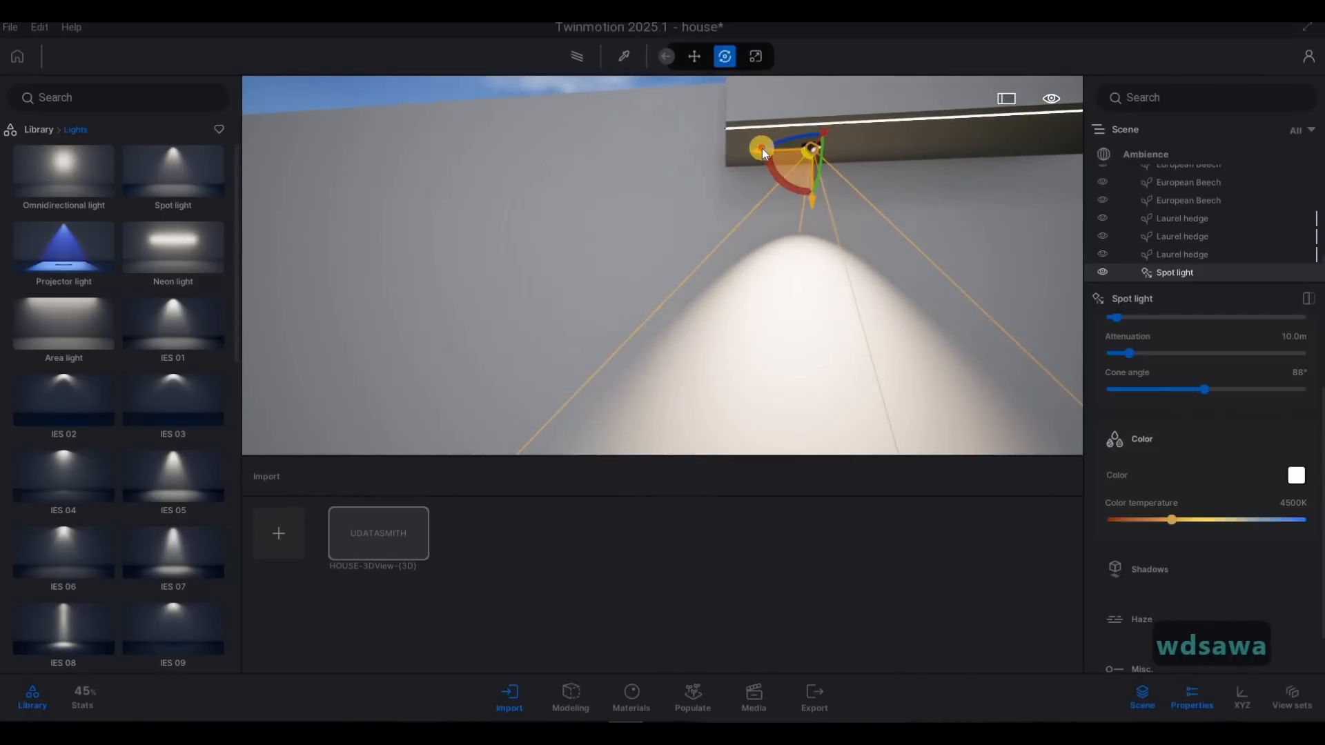
left_click_drag(763, 148, 893, 188)
key("d")
key("d")
key("d")
right_click_drag(893, 188, 830, 143)
left_click(764, 142)
key("d")
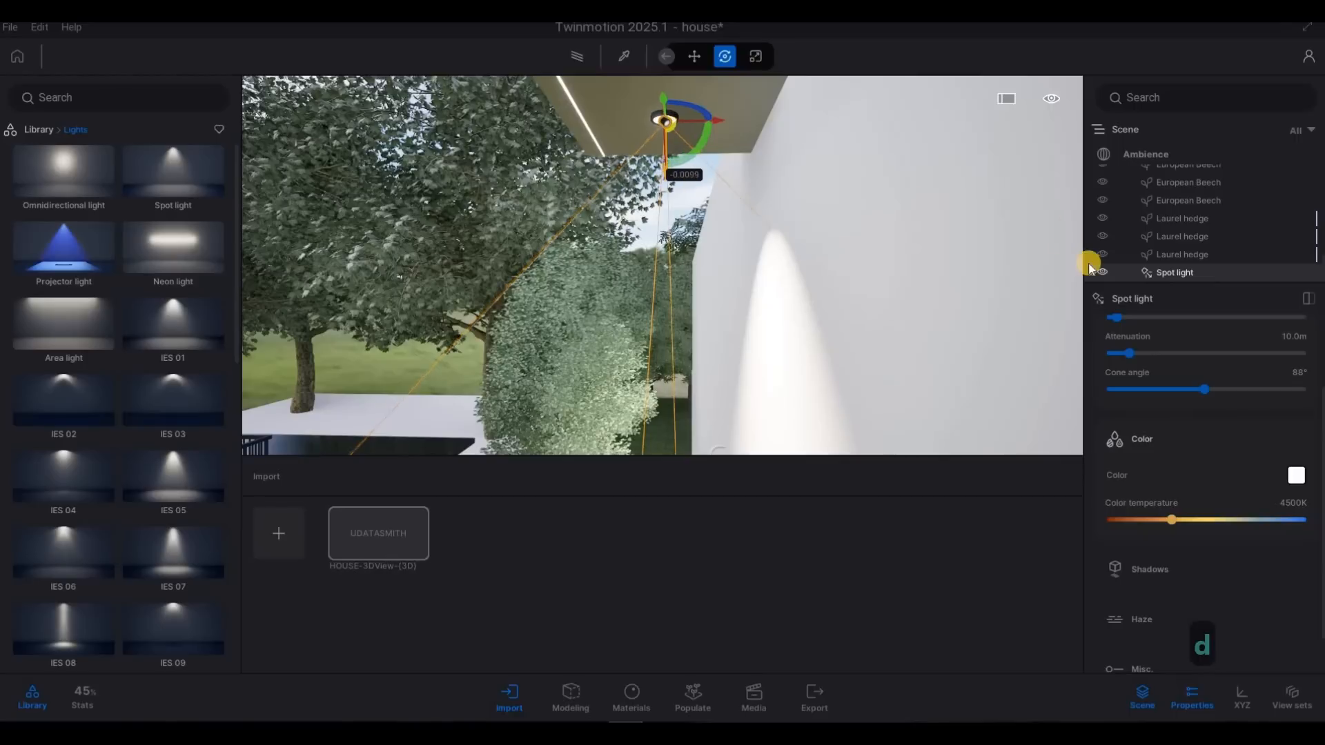
Set the spot light's color temperature to a warm 2847K and its intensity to 10 lm
left_click(1145, 521)
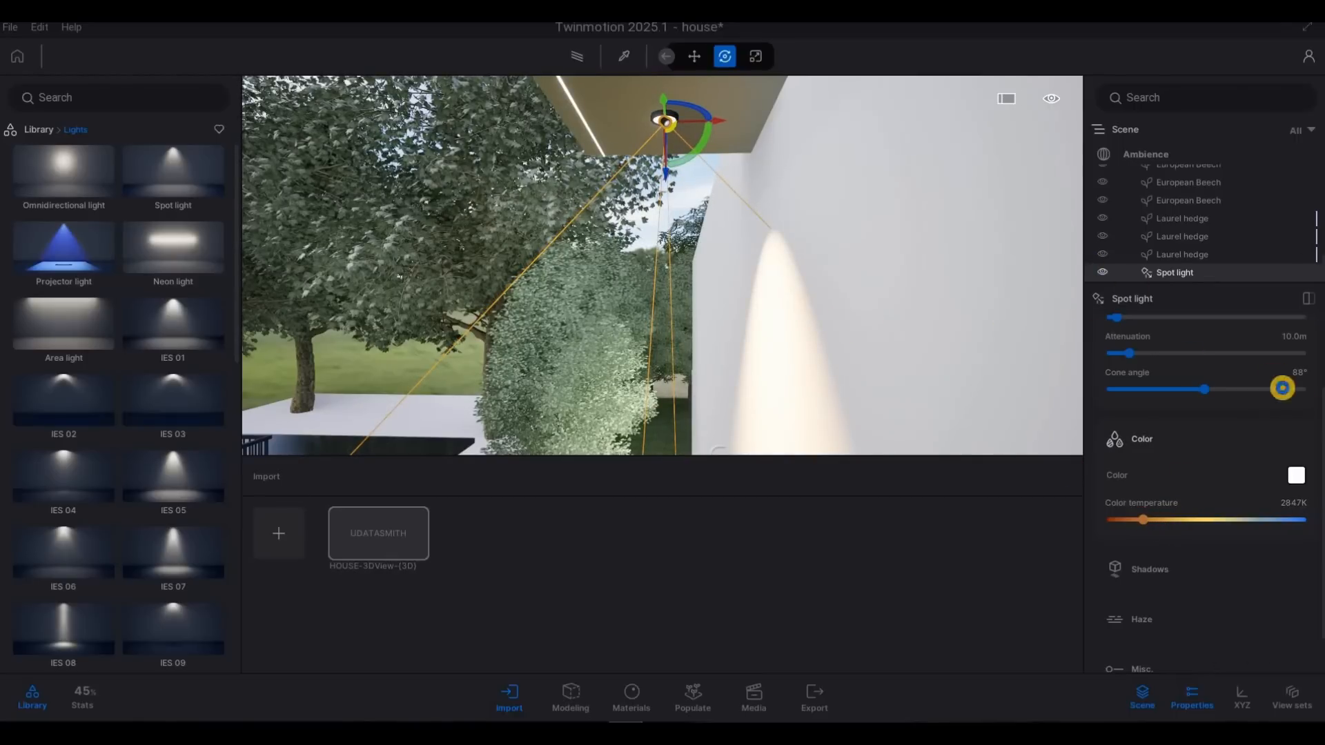
key("a")
right_click_drag(897, 311, 1004, 317)
key("s")
key("d")
key("a")
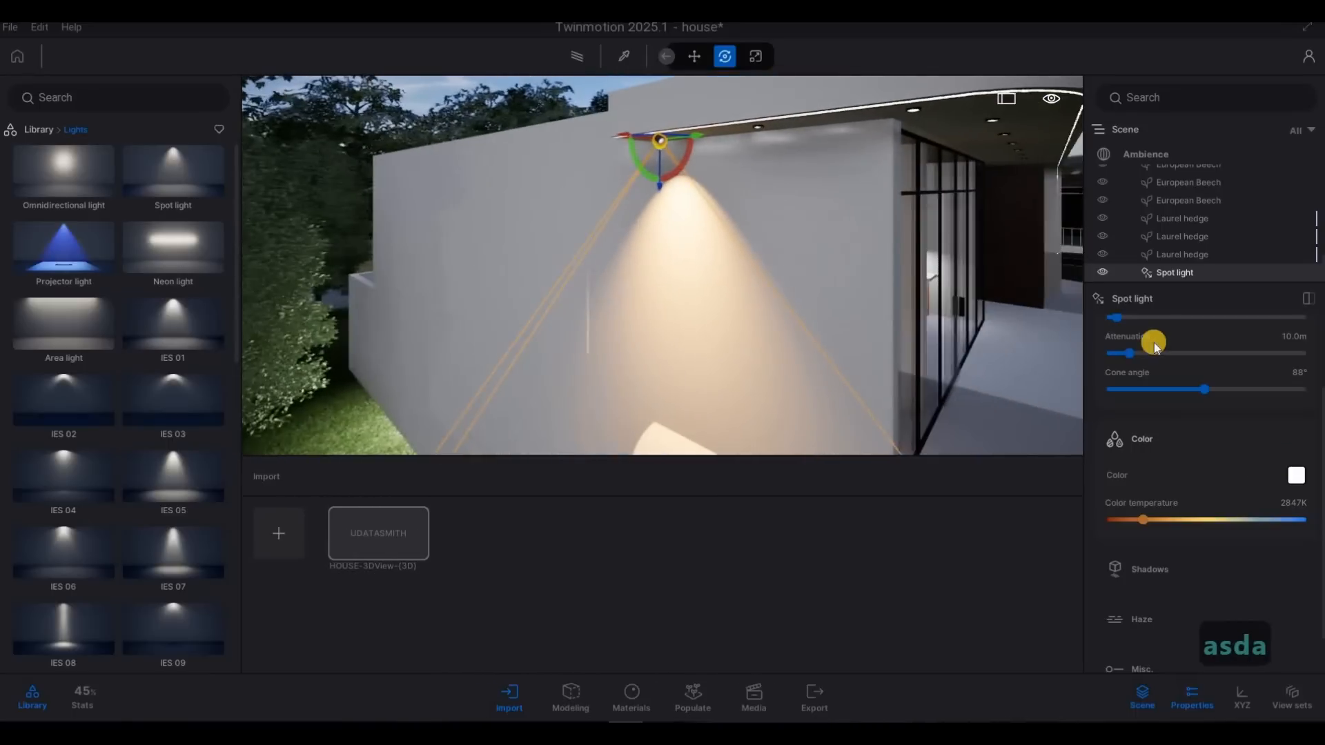
scroll(1206, 374, "up", 2)
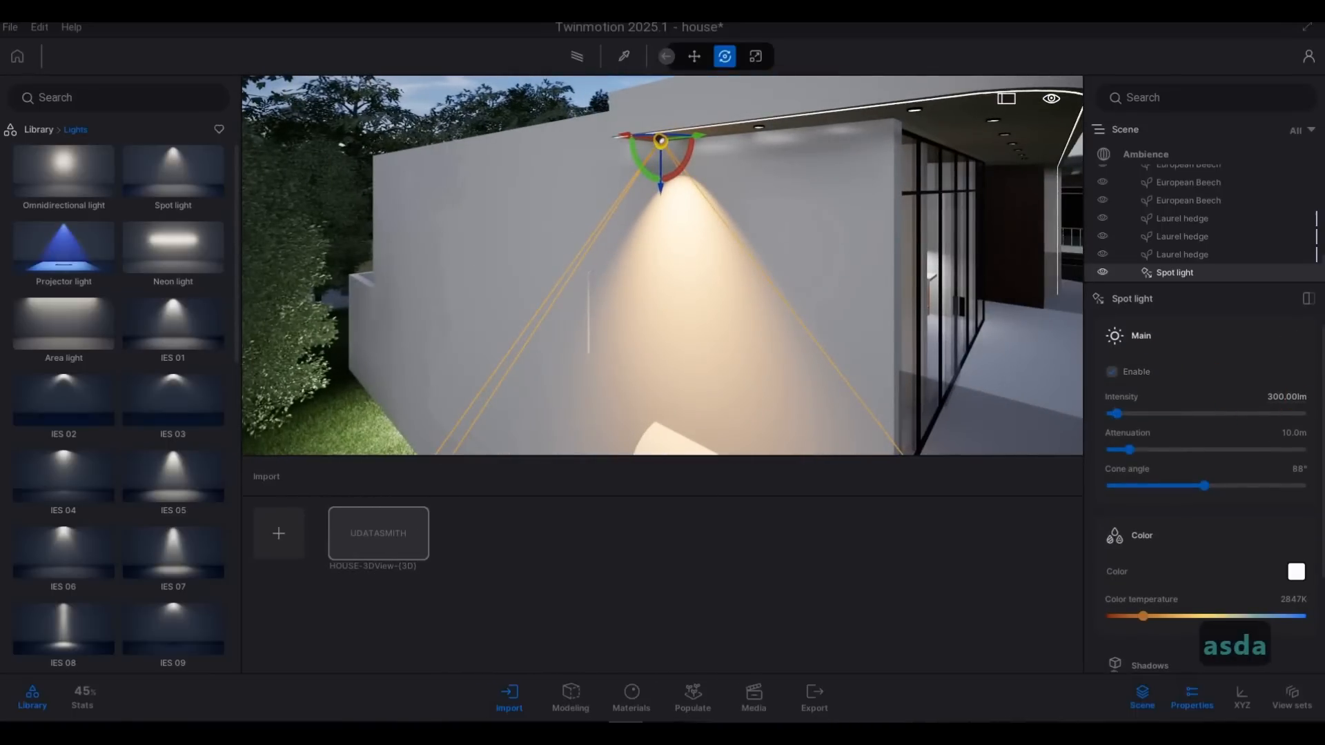
double_click(1268, 399)
type("10")
key("Return")
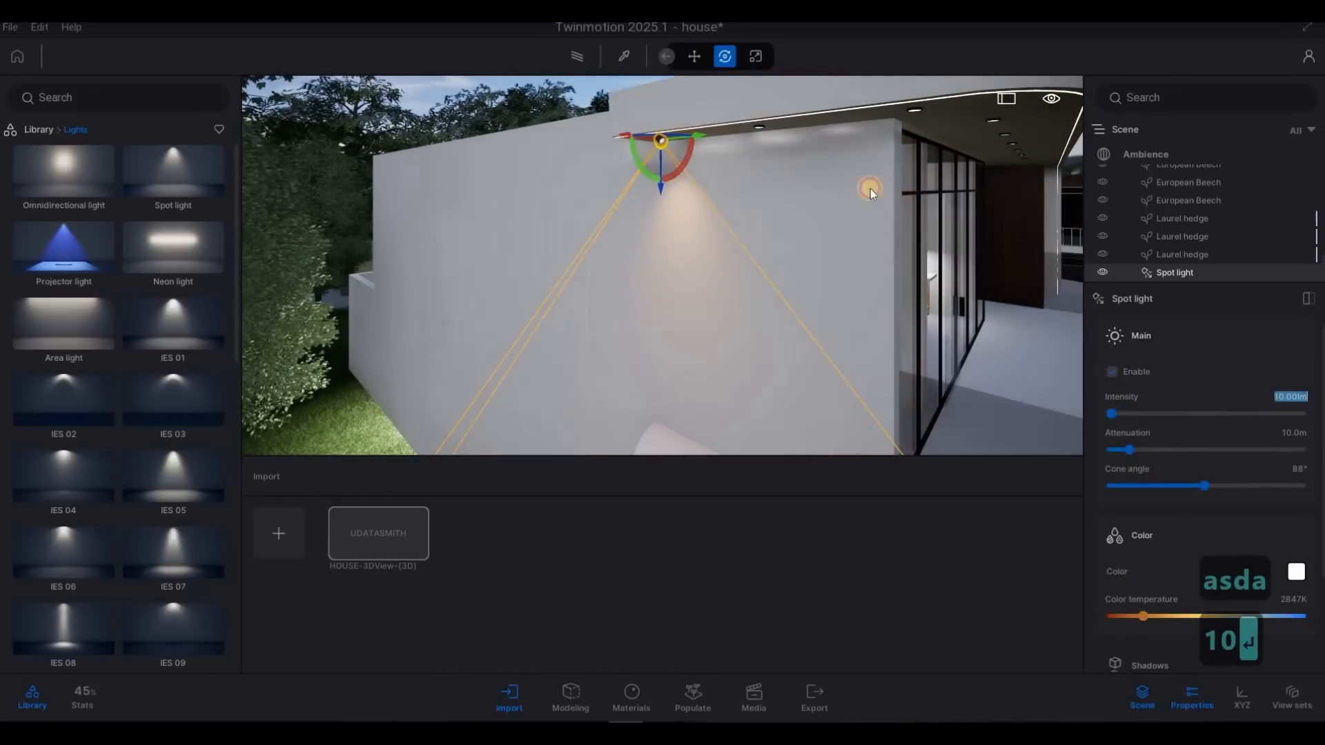
Frame the upper floor facade from the front and enable Path tracer rendering
key("d")
key("s")
key("s")
key("s")
key("s")
key("s")
key("s")
key("s")
key("s")
key("s")
key("s")
key("s")
key("s")
key("s")
key("s")
key("s")
key("s")
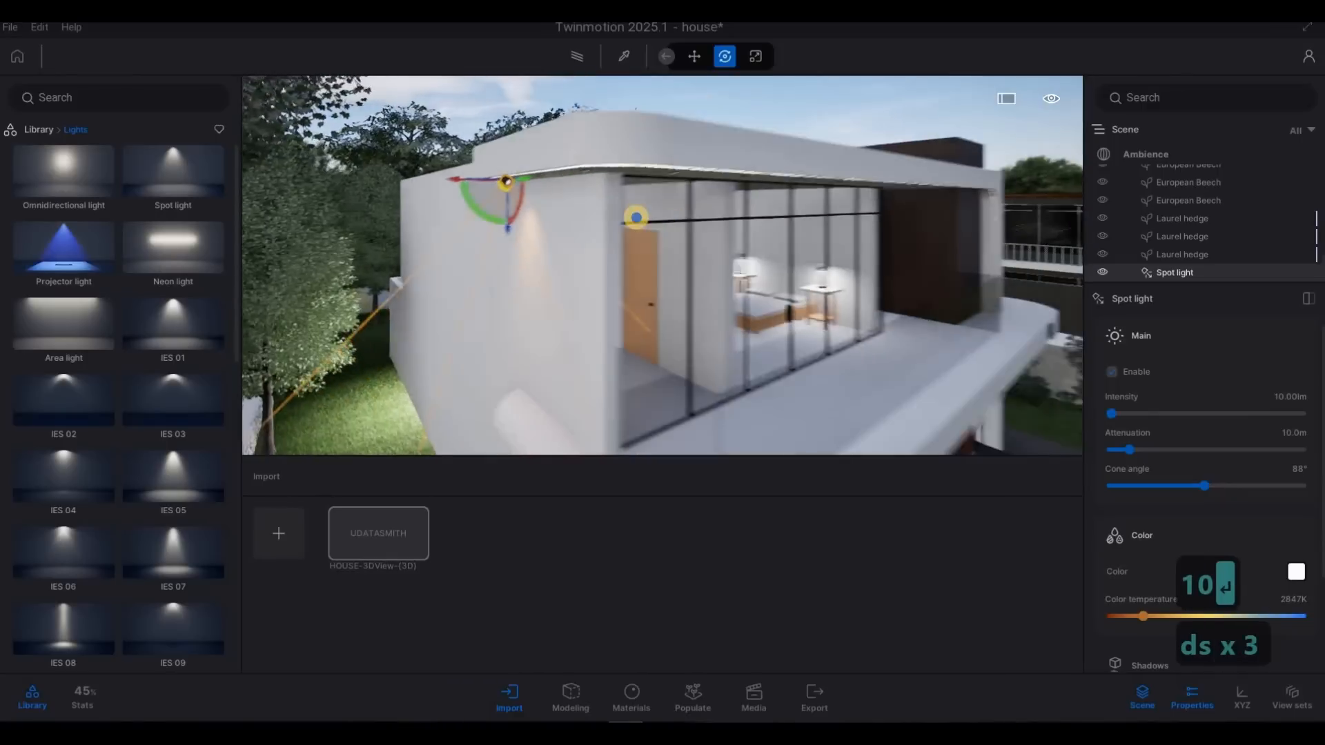
key("e")
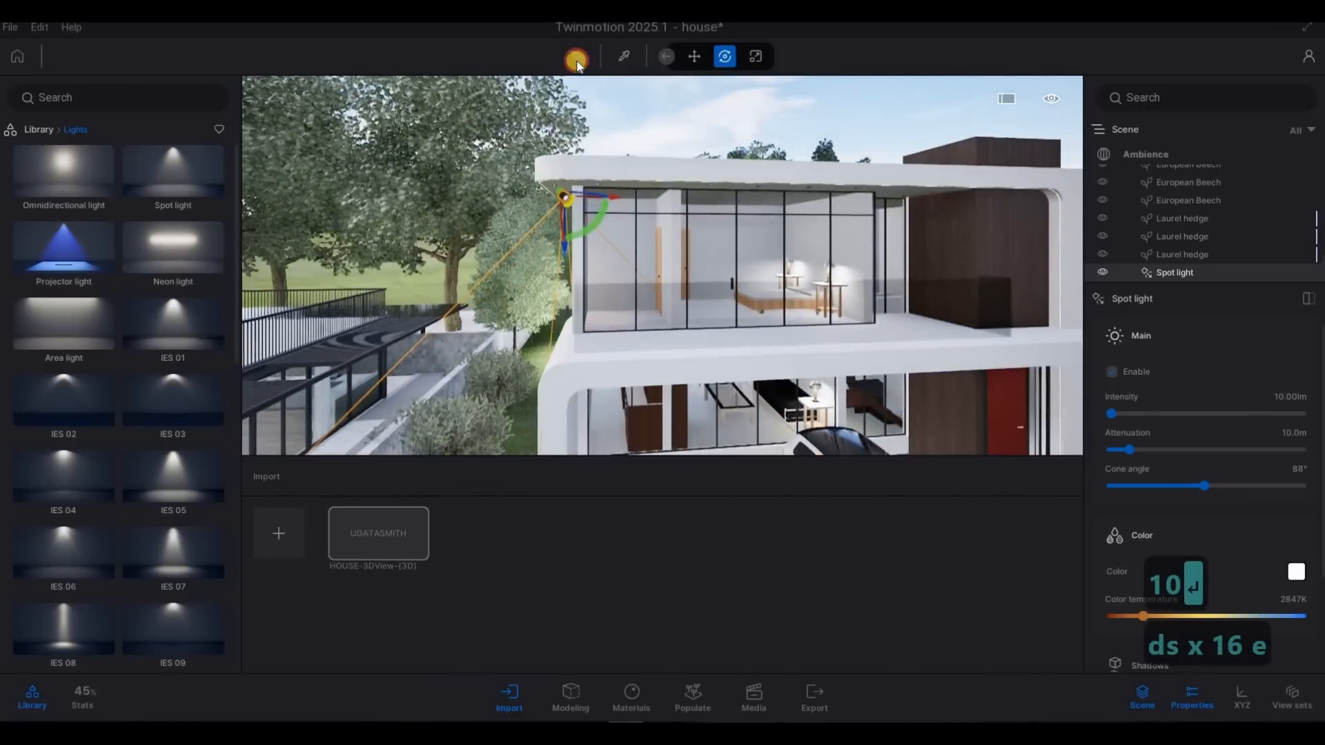
left_click(580, 58)
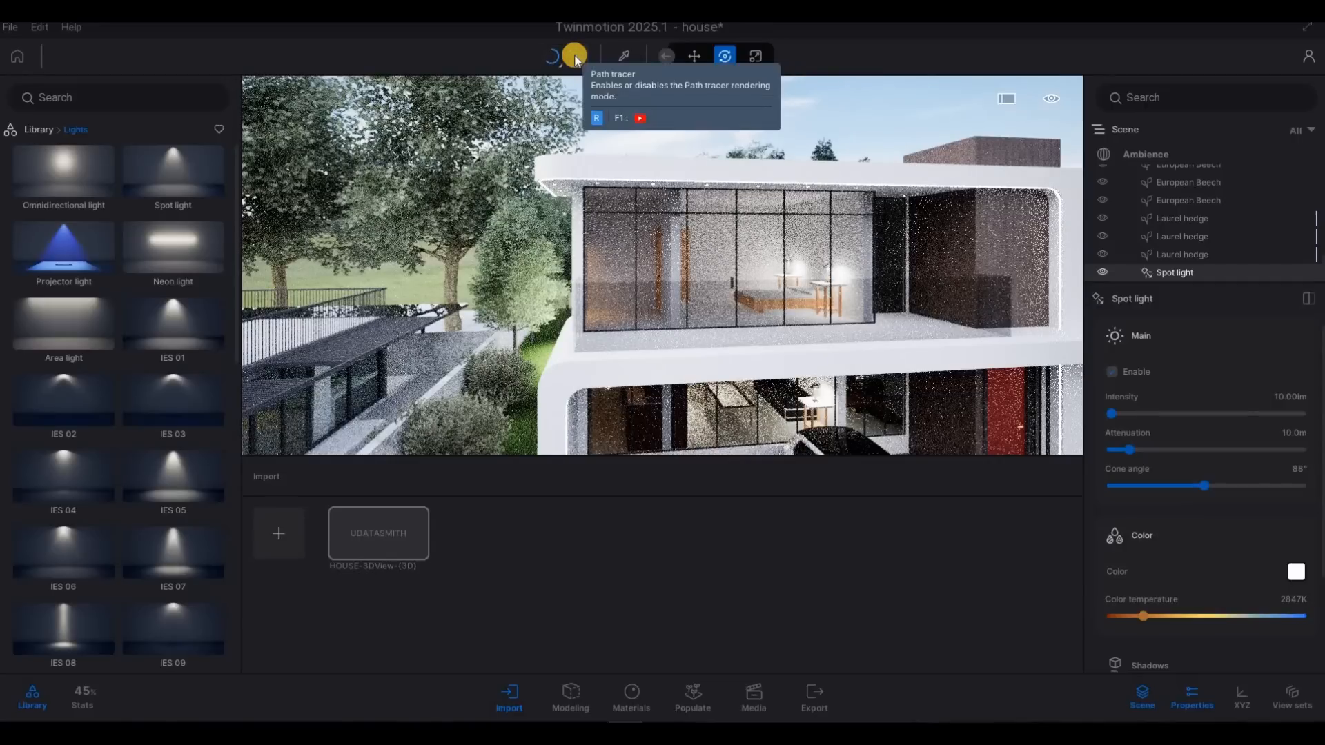
Turn off Path tracer rendering to return to the real-time view of the upper floor
left_click(574, 56)
key("w")
key("a")
key("e")
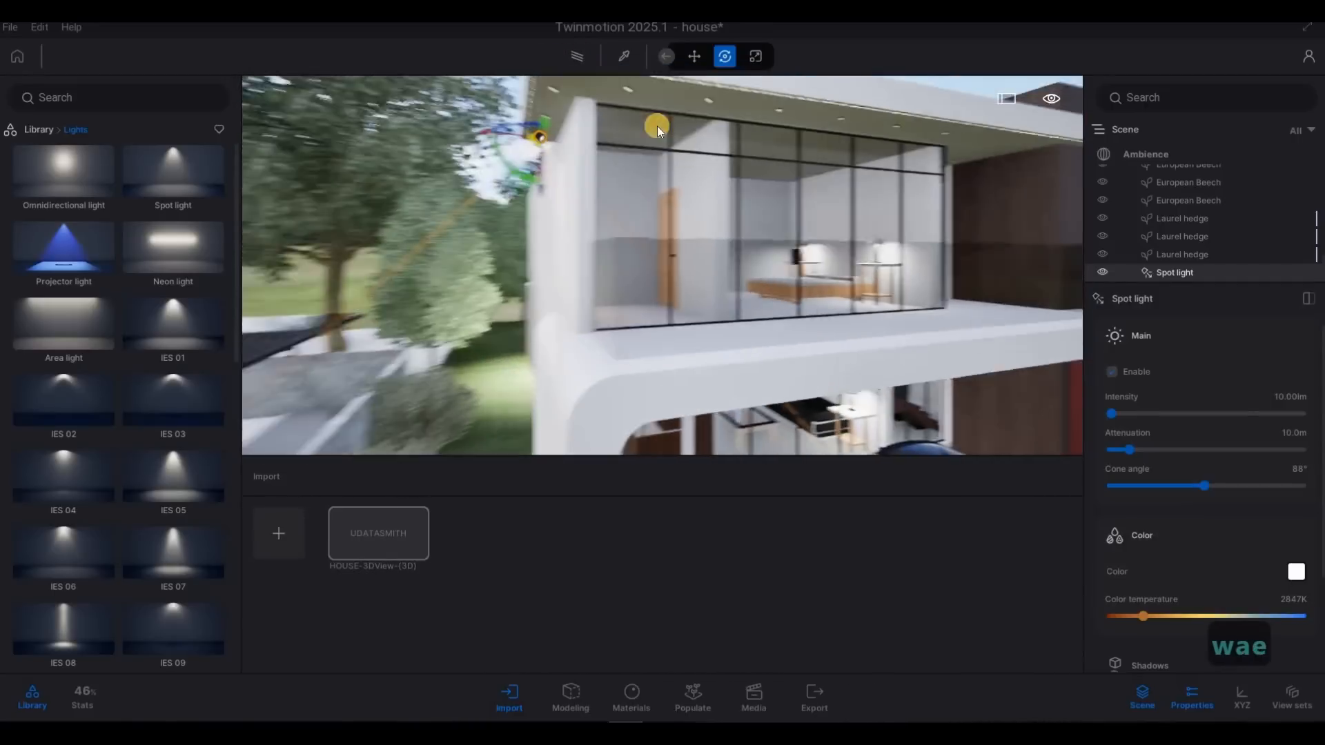
Sample the glowing material of a recessed ceiling fixture under the roof overhang with the material picker
key("q")
key("w")
left_click(623, 57)
key("w")
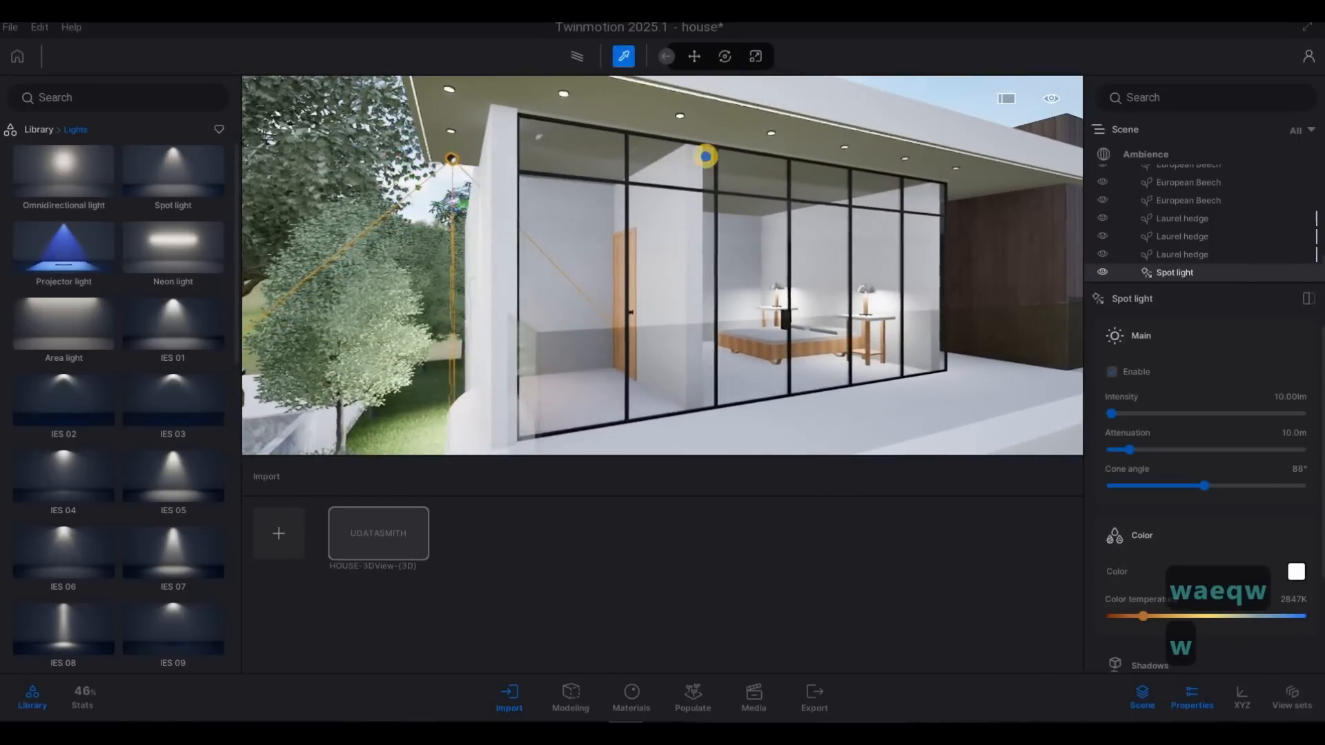
key("a")
key("q")
key("w")
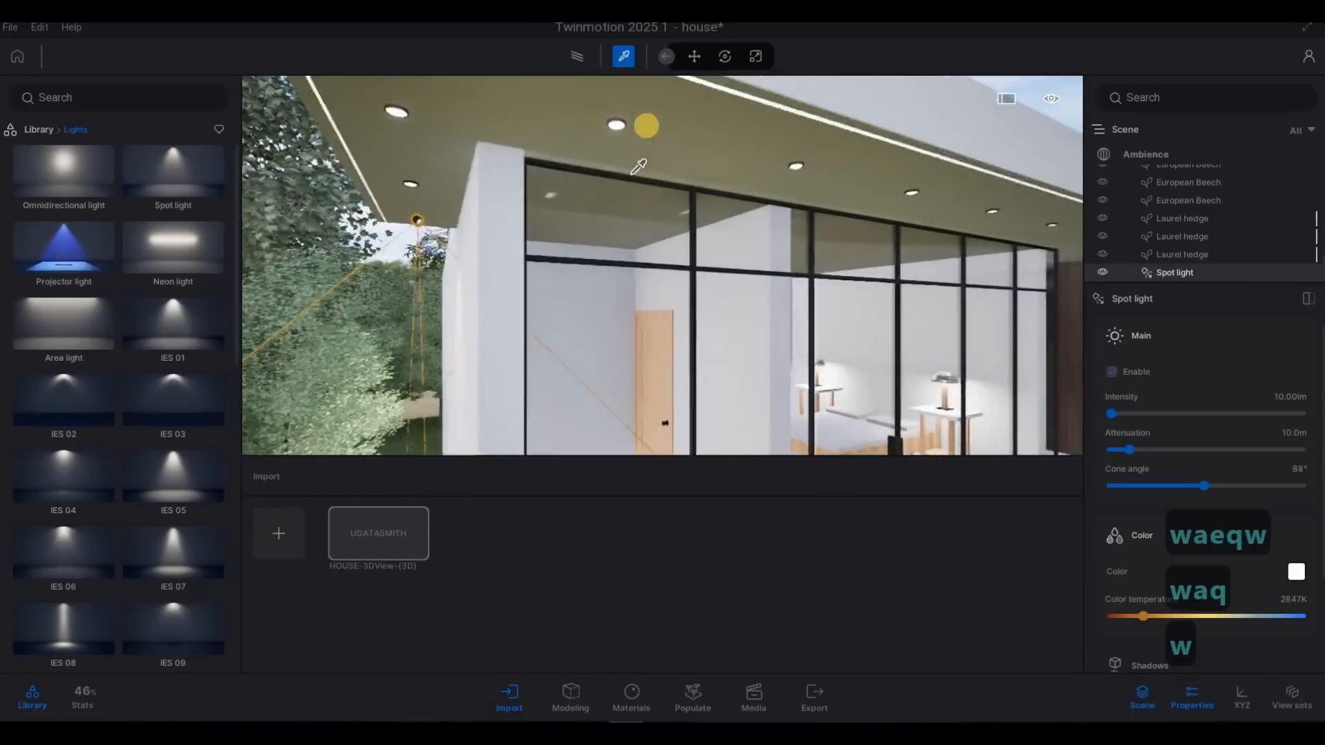
key("s")
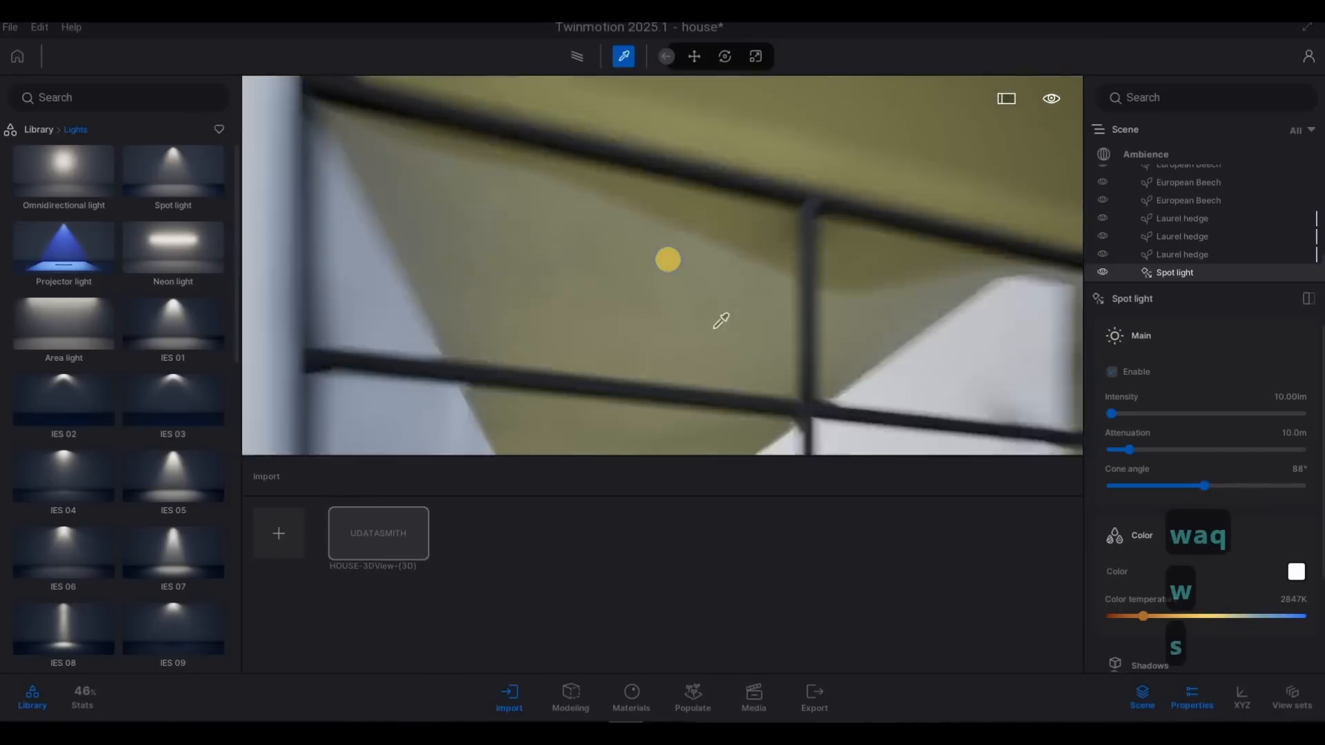
left_click(983, 191)
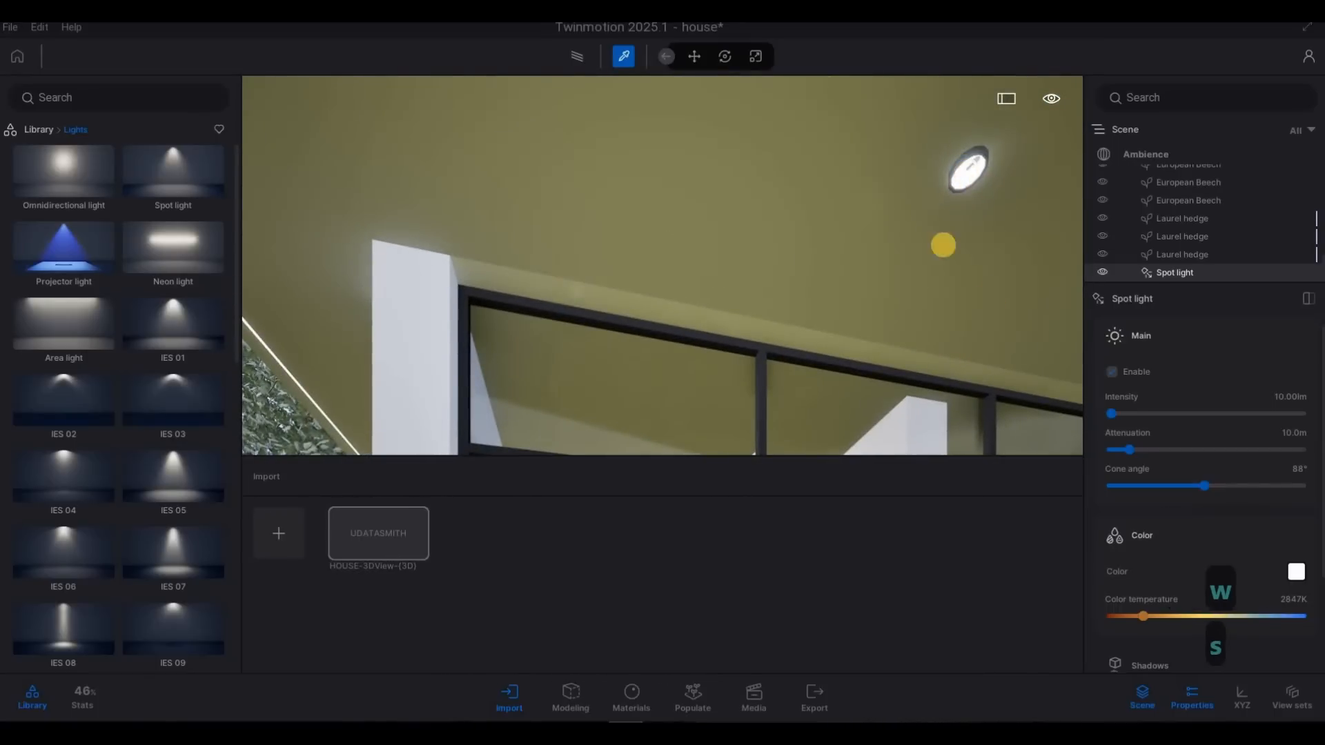
Tint the Neon 01 material of the overhang fixtures a pale yellow, about R 253, G 255, B 164
left_click(1297, 492)
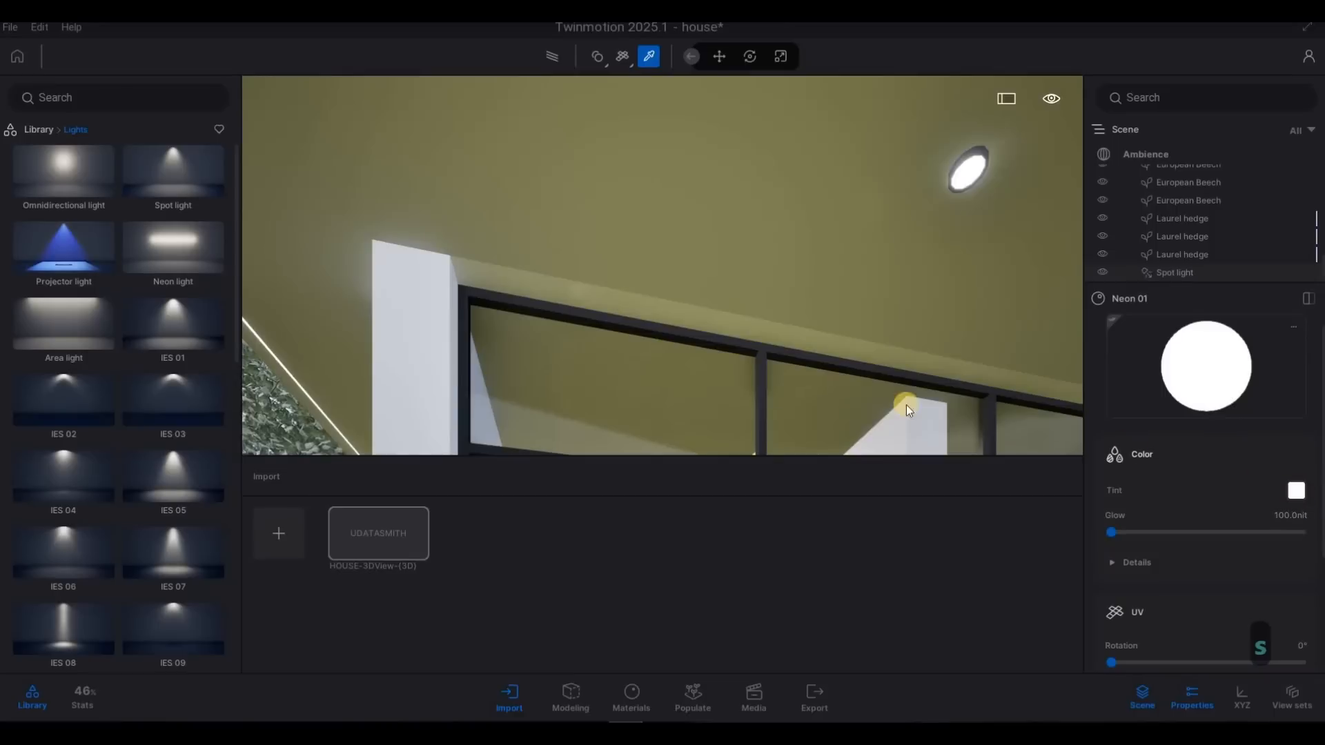
left_click_drag(558, 390, 564, 410)
left_click(531, 351)
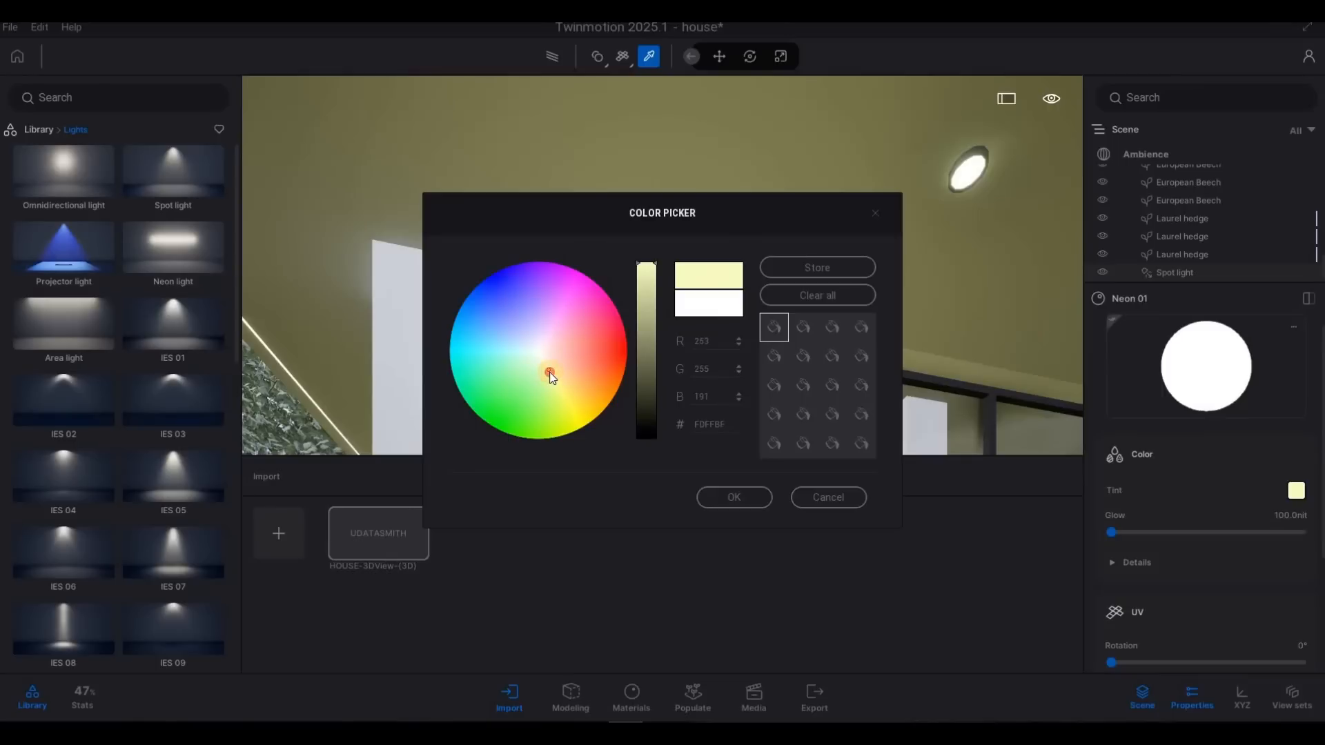
left_click_drag(554, 380, 556, 381)
left_click(712, 496)
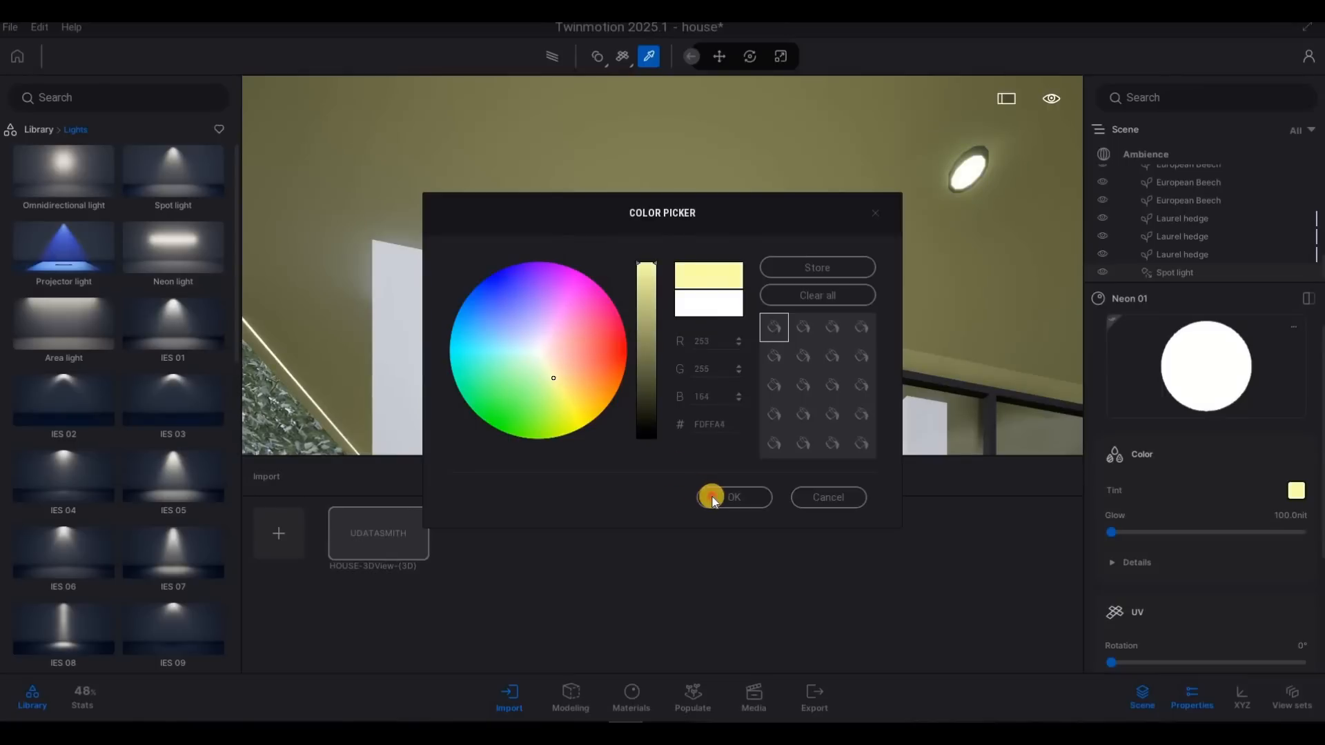
Examine the yellow-tinted fixtures and light strips under both overhangs from the front and the corner of the house
key("s")
key("s")
key("s")
key("s")
key("s")
key("q")
key("a")
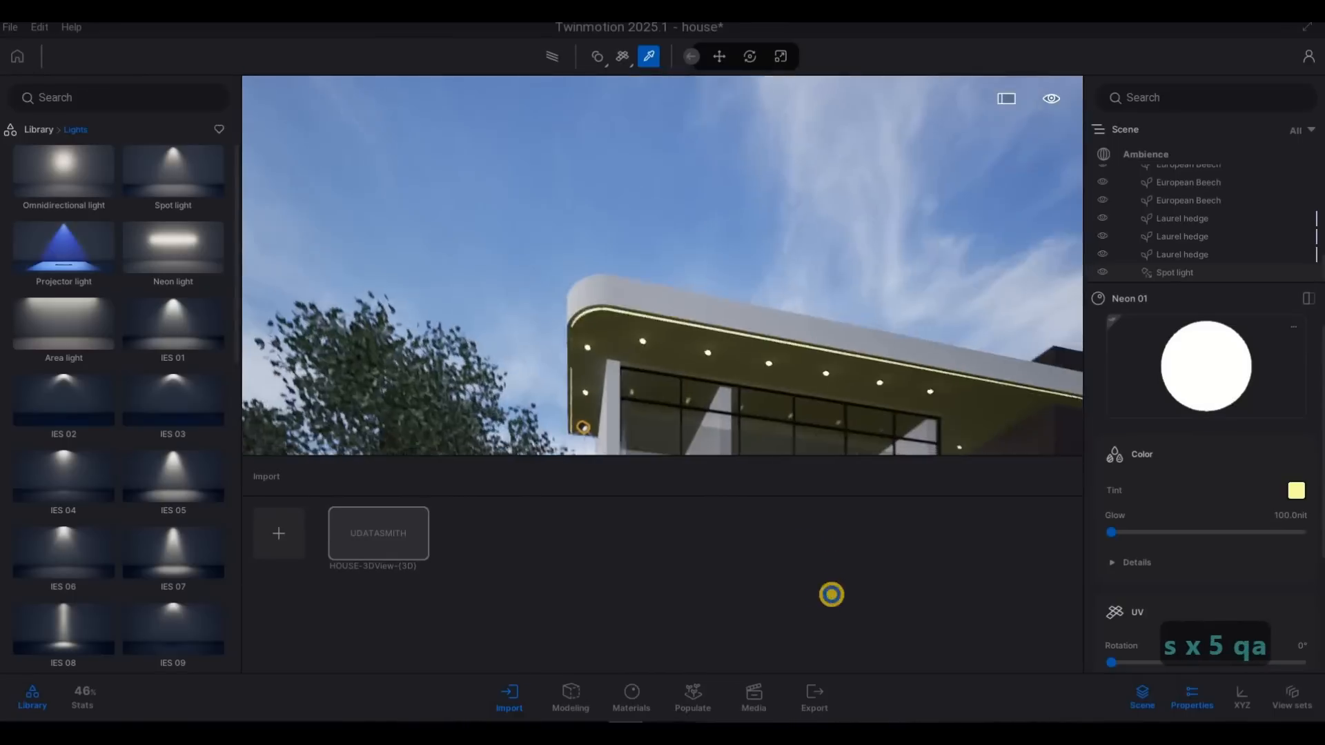
key("w")
key("d")
key("d")
key("d")
key("d")
key("d")
key("d")
key("d")
key("d")
key("d")
key("d")
key("d")
key("a")
key("s")
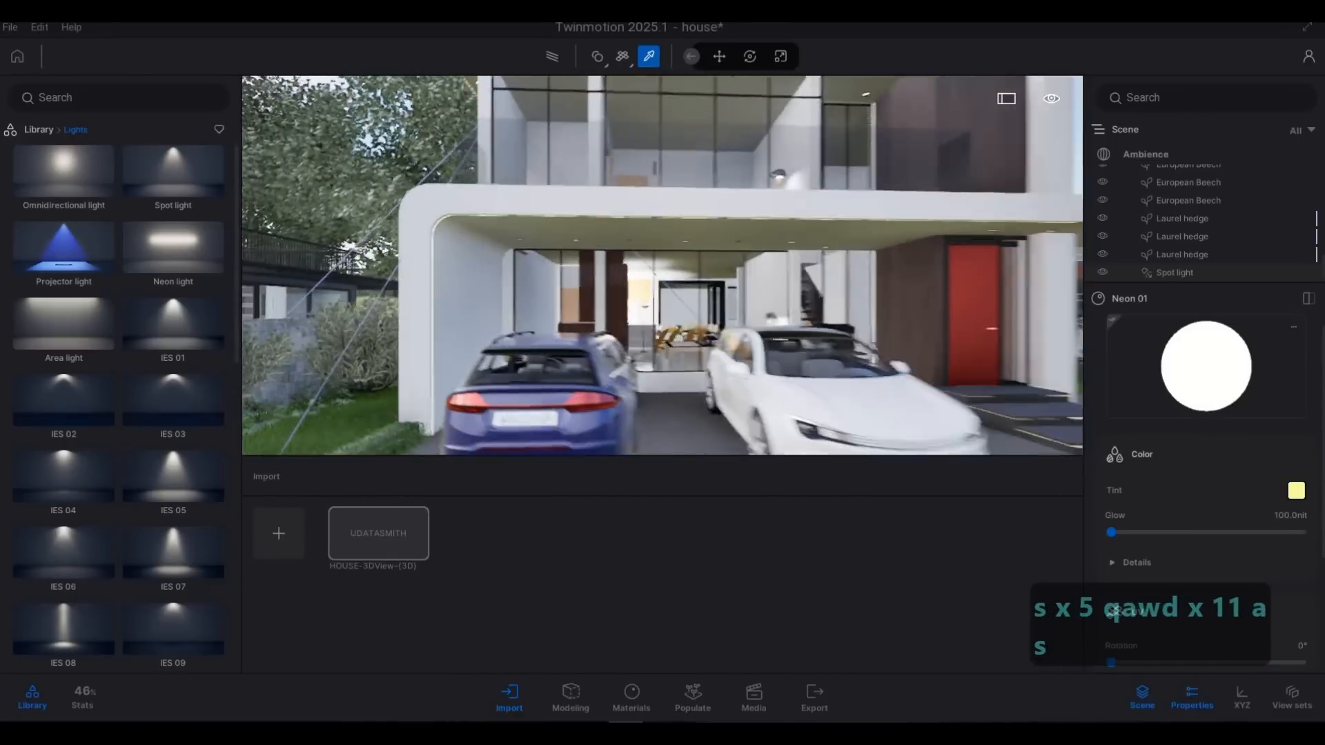
key("s")
key("a")
key("a")
key("a")
key("a")
key("a")
key("a")
key("a")
key("a")
key("a")
key("a")
key("a")
key("a")
key("w")
key("w")
key("w")
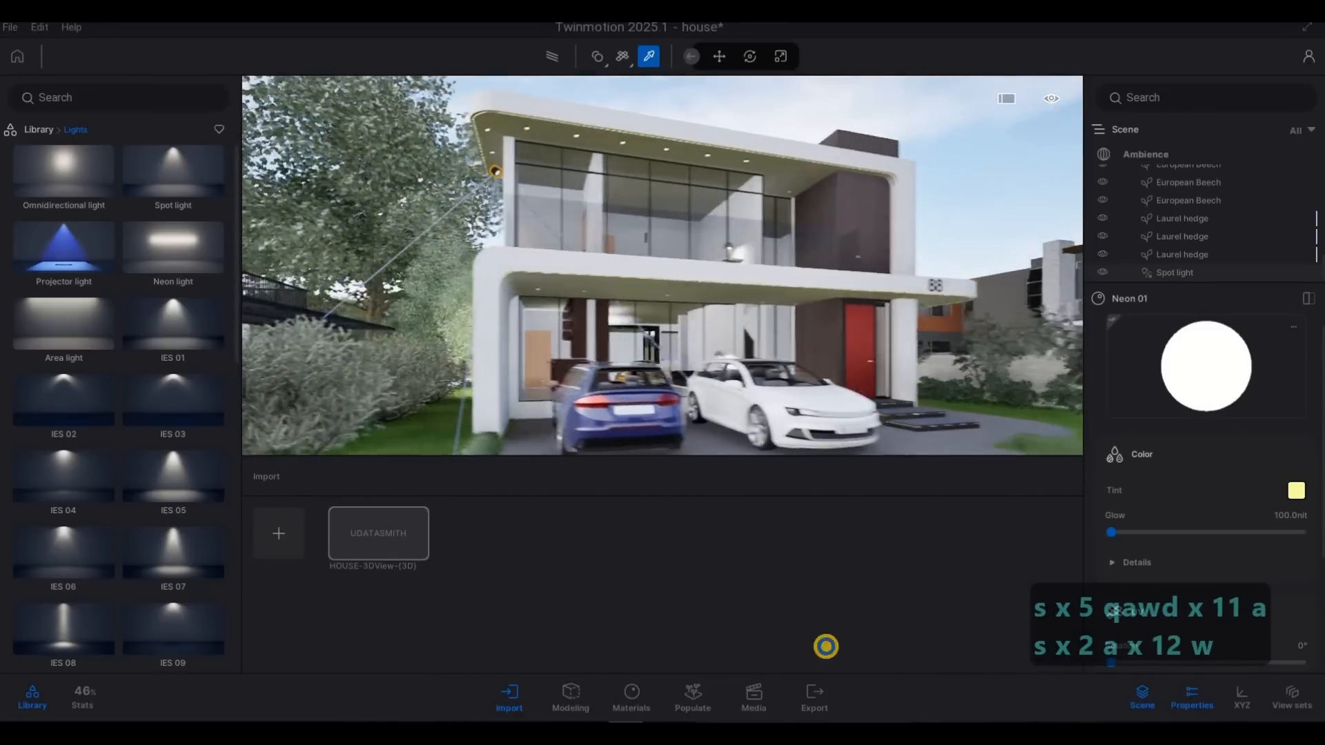
key("a")
key("w")
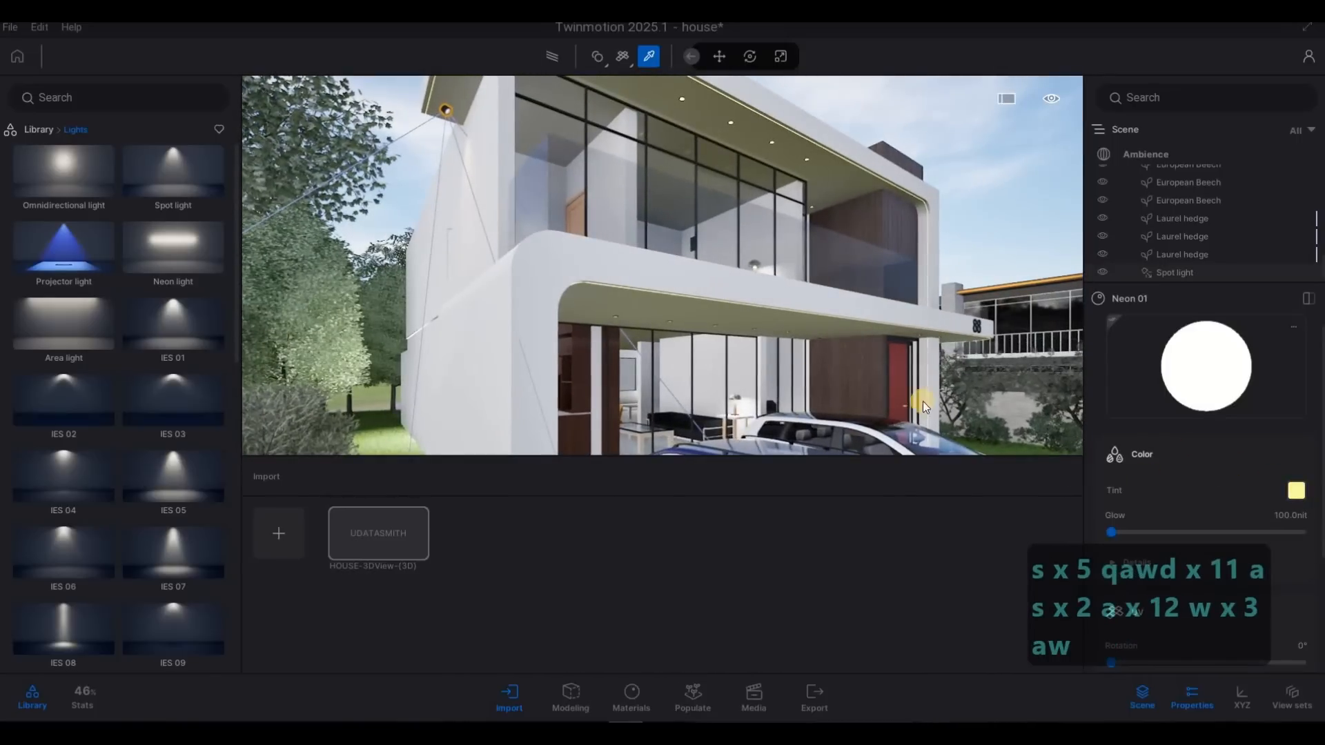
Set the Neon 01 tint to a deeper warm yellow, R 255, G 253, B 134
left_click(1296, 491)
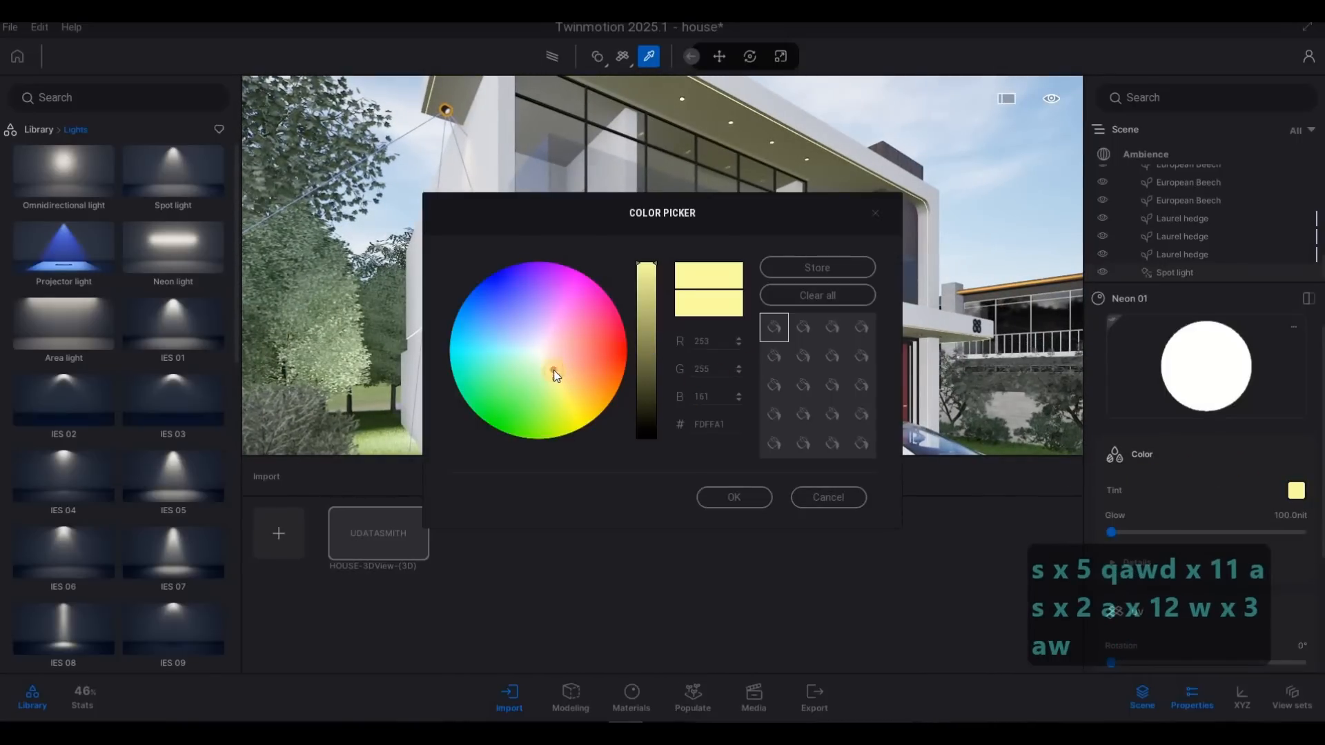
mouse_move(552, 373)
left_mouse_down()
mouse_move(578, 423)
mouse_move(611, 298)
mouse_move(652, 293)
mouse_move(585, 419)
mouse_move(559, 386)
left_mouse_up()
left_click(750, 491)
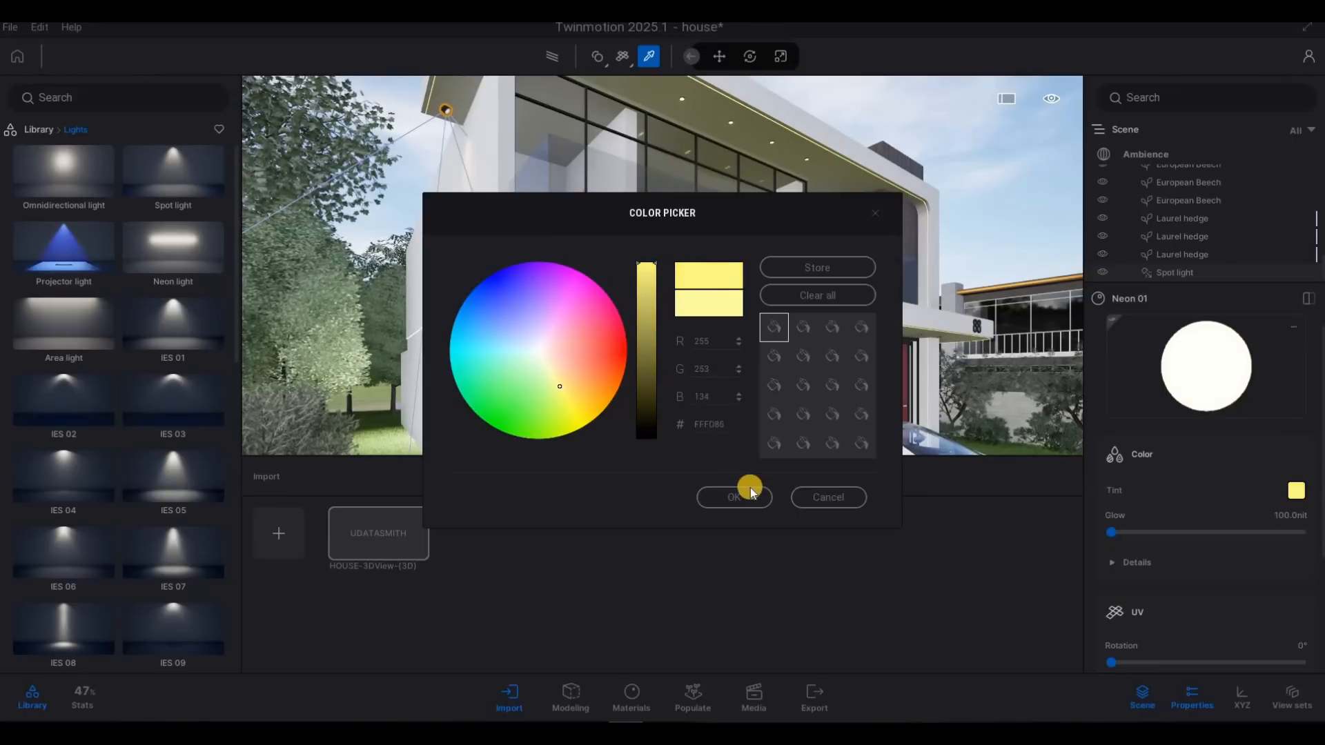
Create one instance of the spot light above the side wall, spaced 1 m along the overhang toward the front corner
key("s")
key("q")
key("a")
key("w")
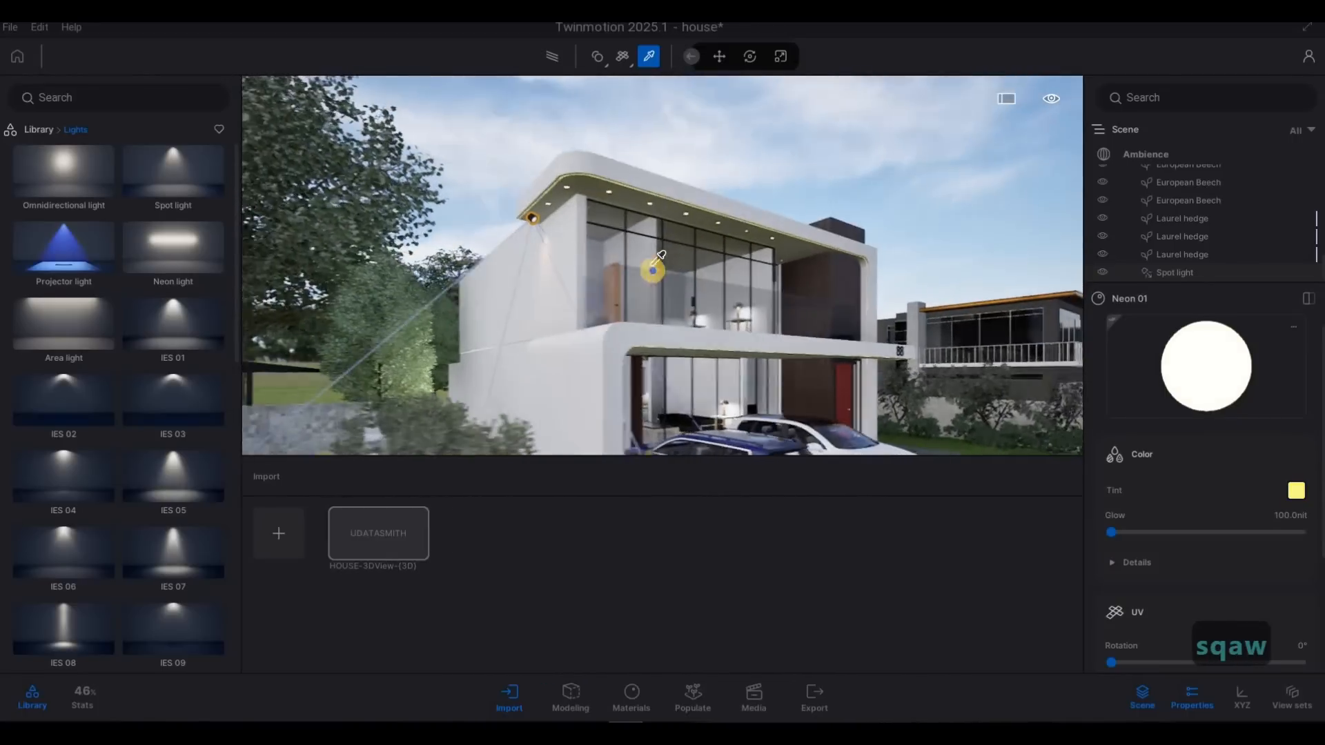
key("q")
key("a")
key("a")
key("a")
key("a")
key("a")
key("a")
key("a")
key("a")
key("a")
key("a")
key("a")
key("a")
key("a")
key("a")
key("a")
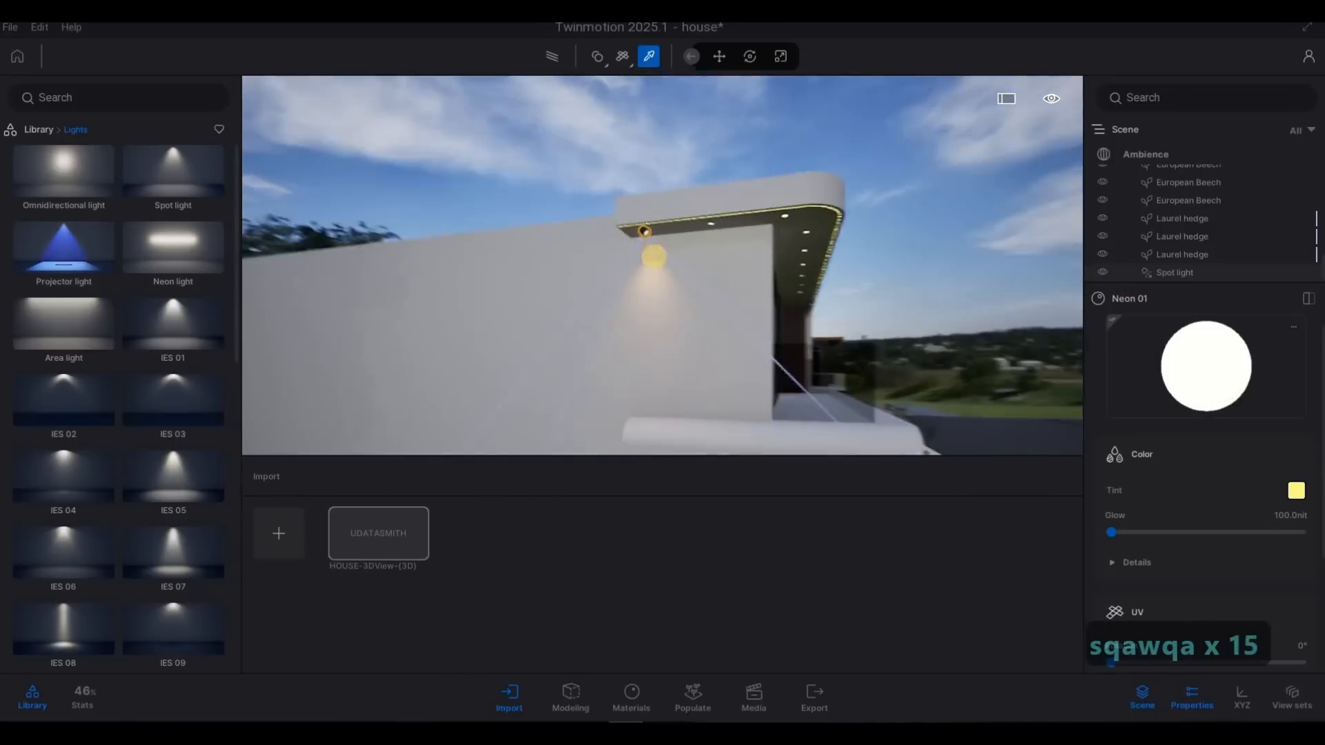
key("w")
key("a")
key("w")
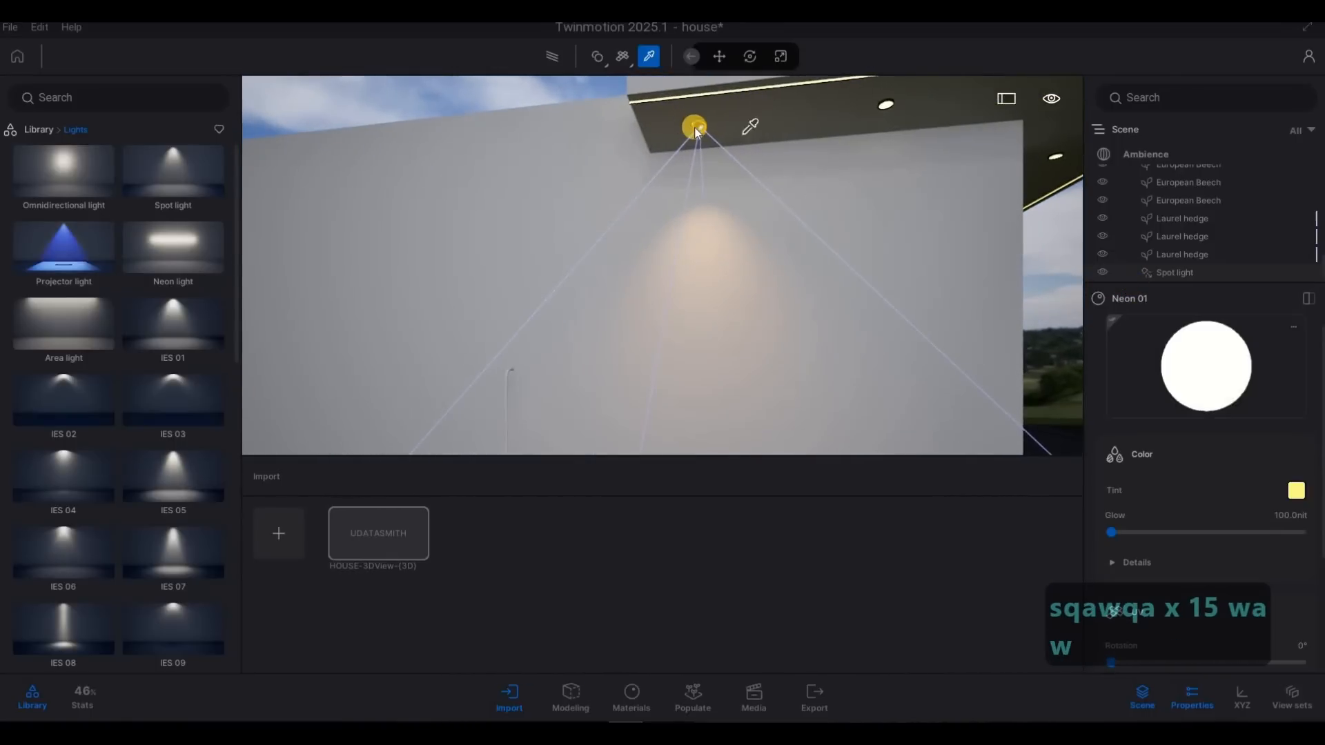
key("Escape")
key("Escape")
left_click(694, 127)
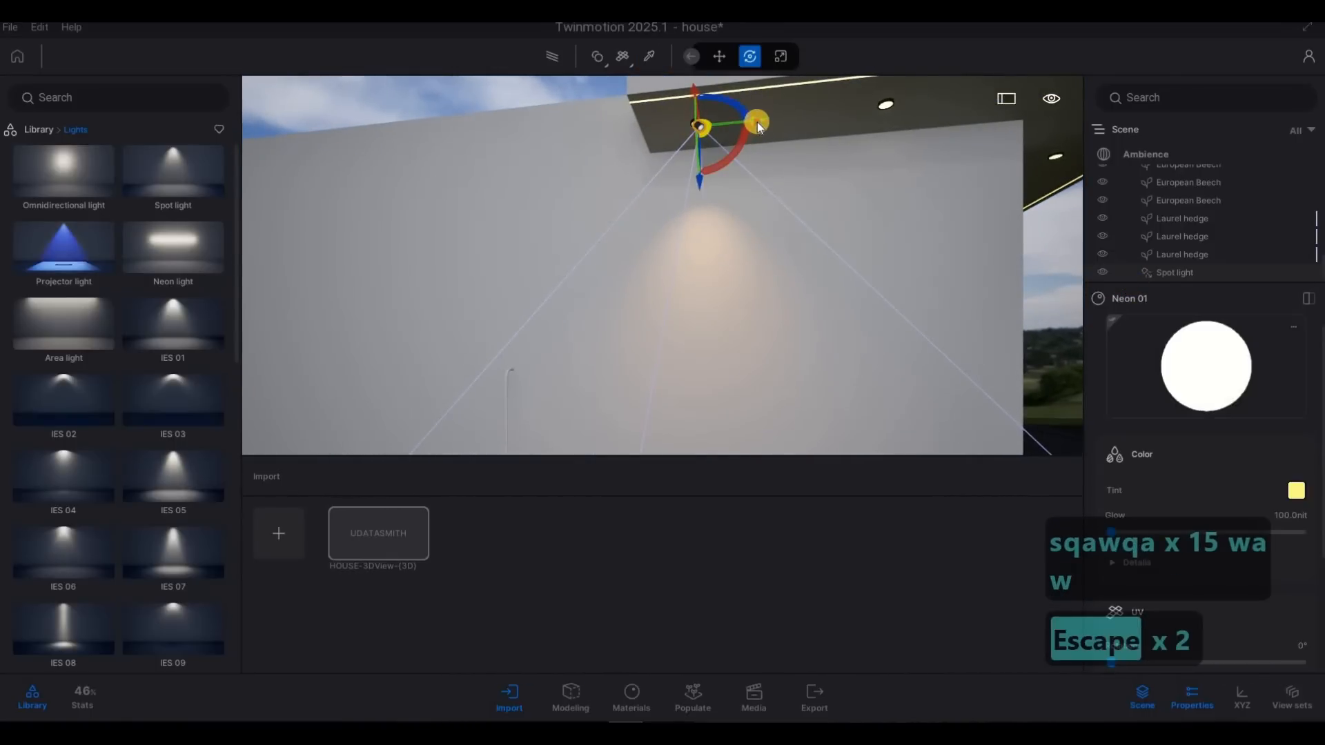
left_click_drag(756, 121, 883, 262, "alt")
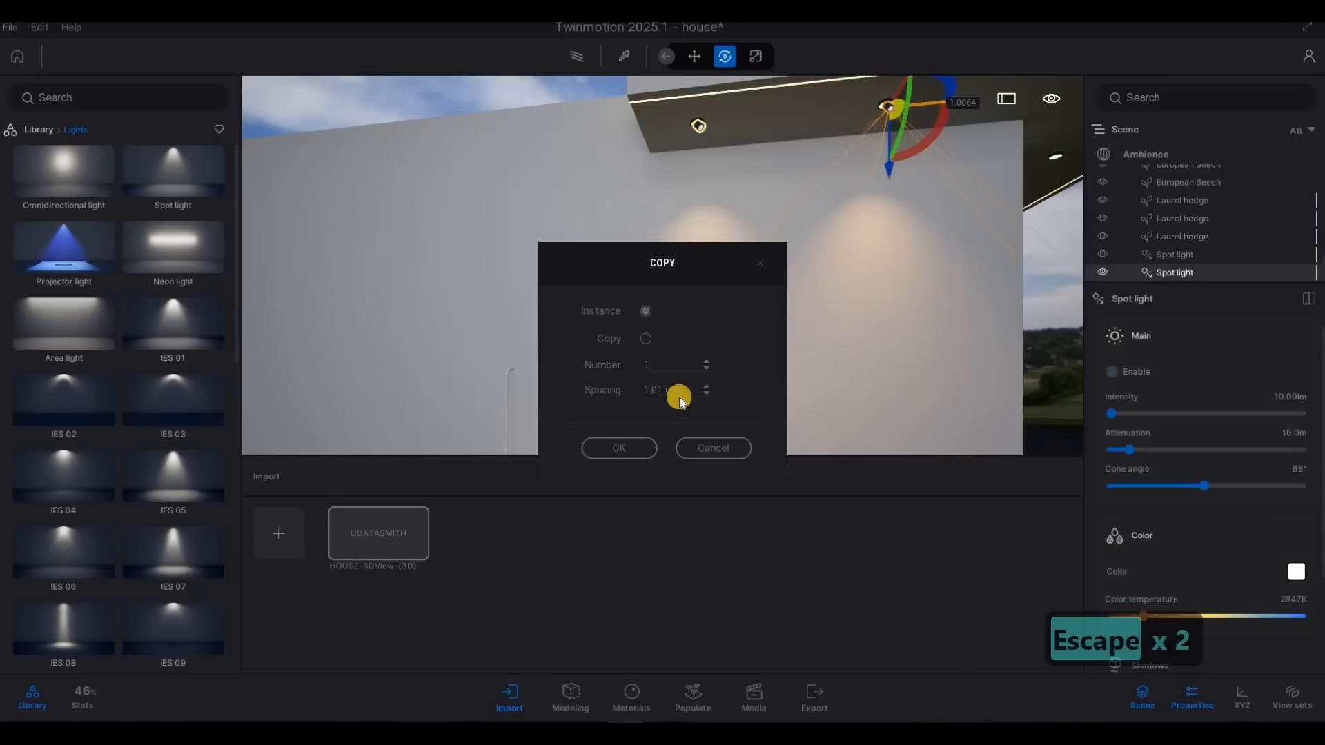
left_click_drag(680, 391, 610, 386)
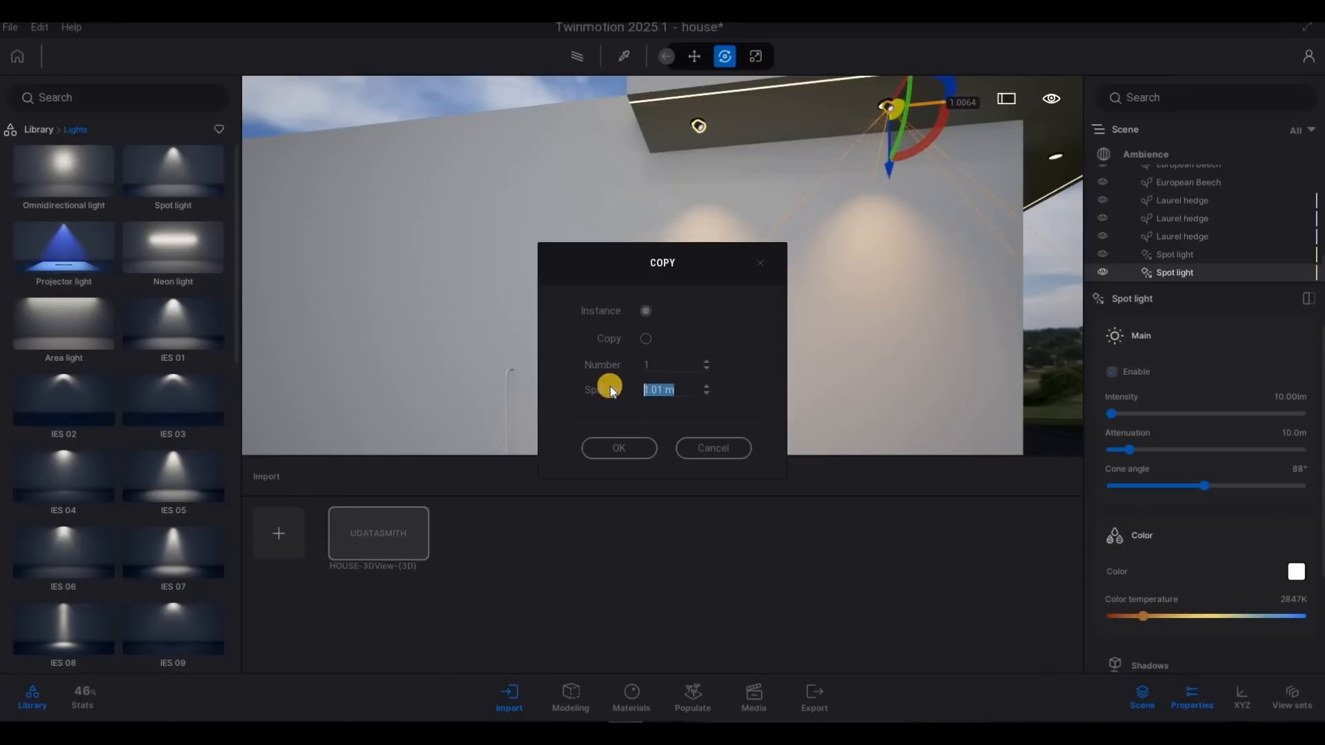
type("1")
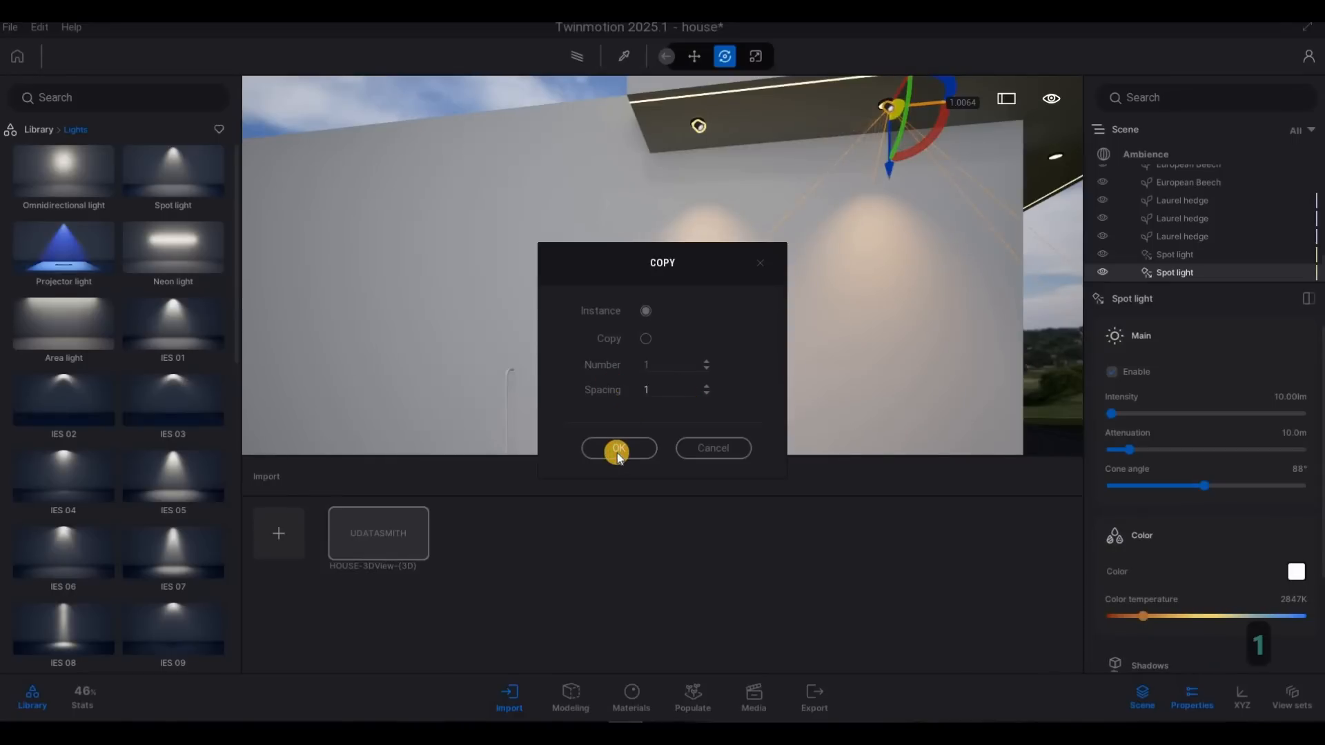
left_click(617, 453)
Copy the second side-wall spot light as one further instance at 1 m spacing, at the overhang's corner fixture
key("F1")
right_click_drag(727, 358, 641, 295)
key("d")
key("w")
key("a")
key("s")
key("a")
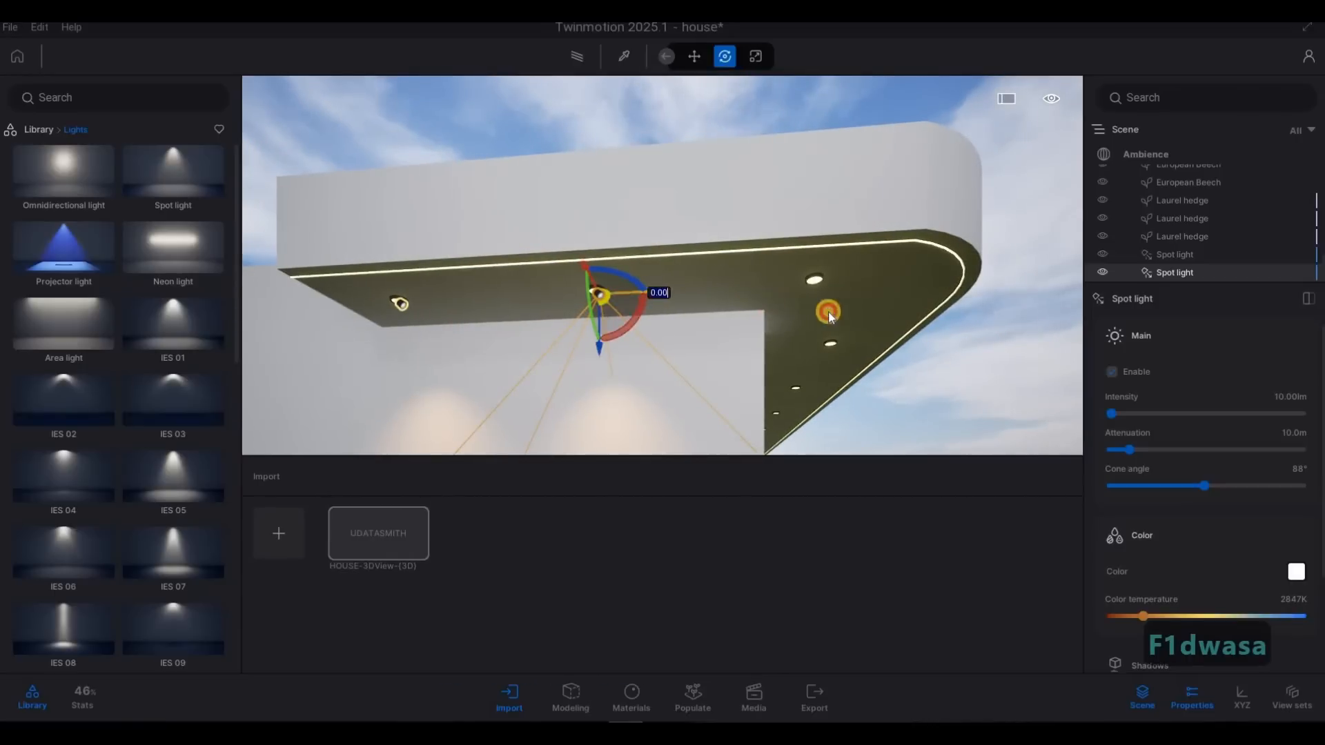
left_click_drag(828, 312, 825, 345, "shift")
left_click_drag(680, 391, 620, 394)
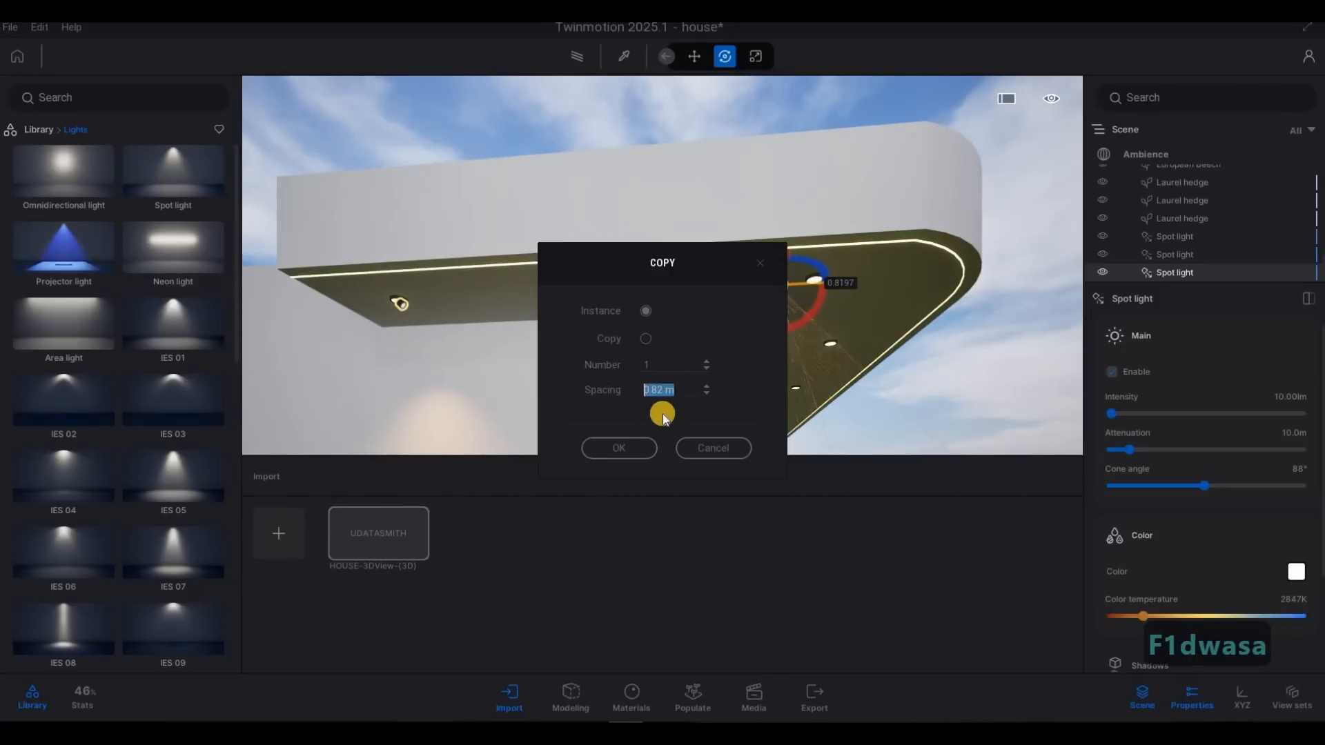
type("1")
key("Return")
Copy the corner spot light as one instance diagonally onto the front overhang, keeping a spacing of 0.88 m
key("d")
key("d")
key("d")
key("d")
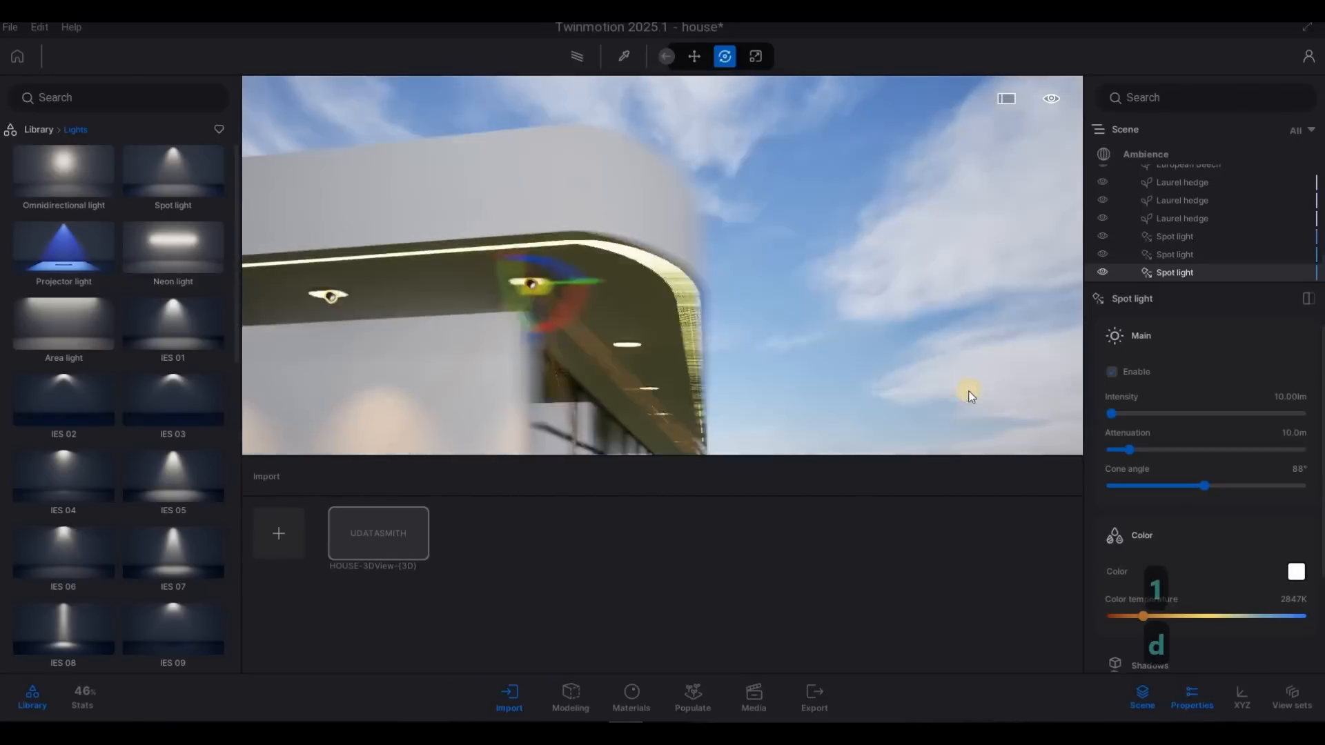
key("e")
left_click_drag(617, 192, 779, 248, "shift")
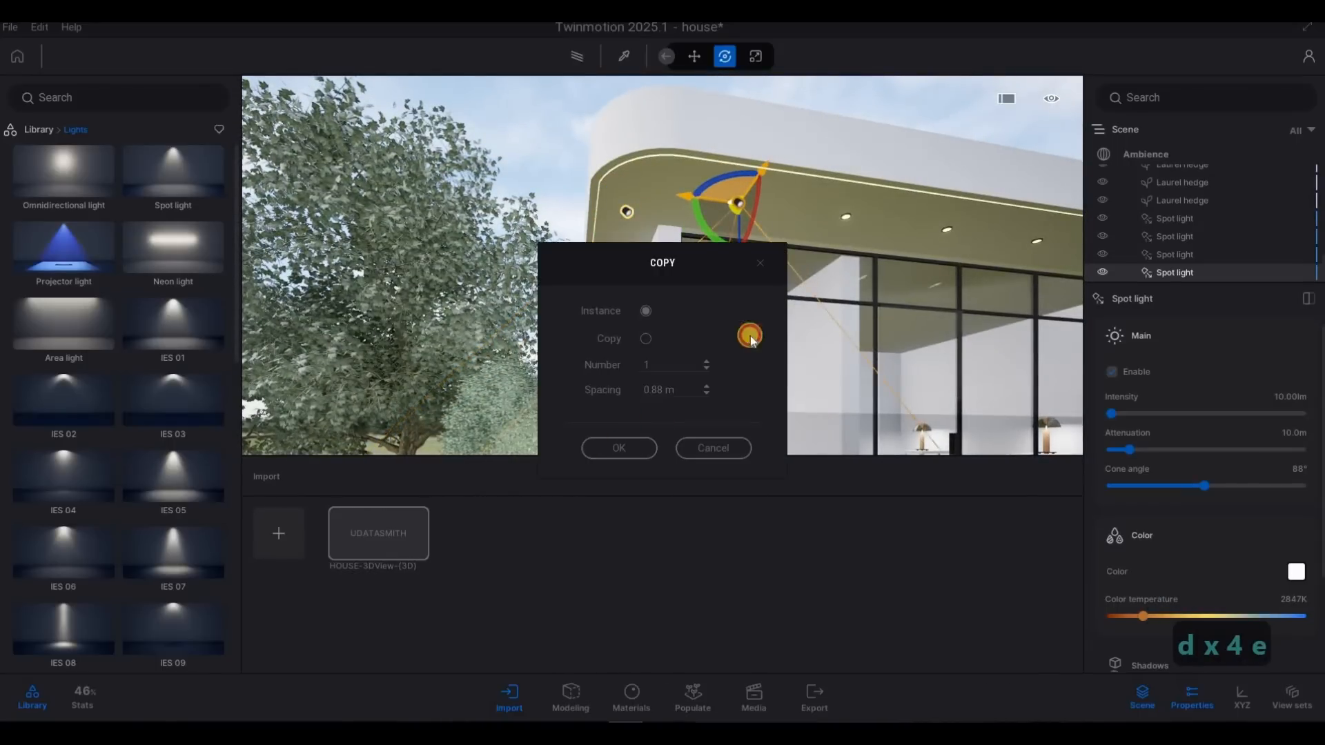
left_click(619, 447)
Examine how the copied front spot light lines up with the recessed ceiling fixtures from the side and the front
key("a")
key("w")
key("w")
key("q")
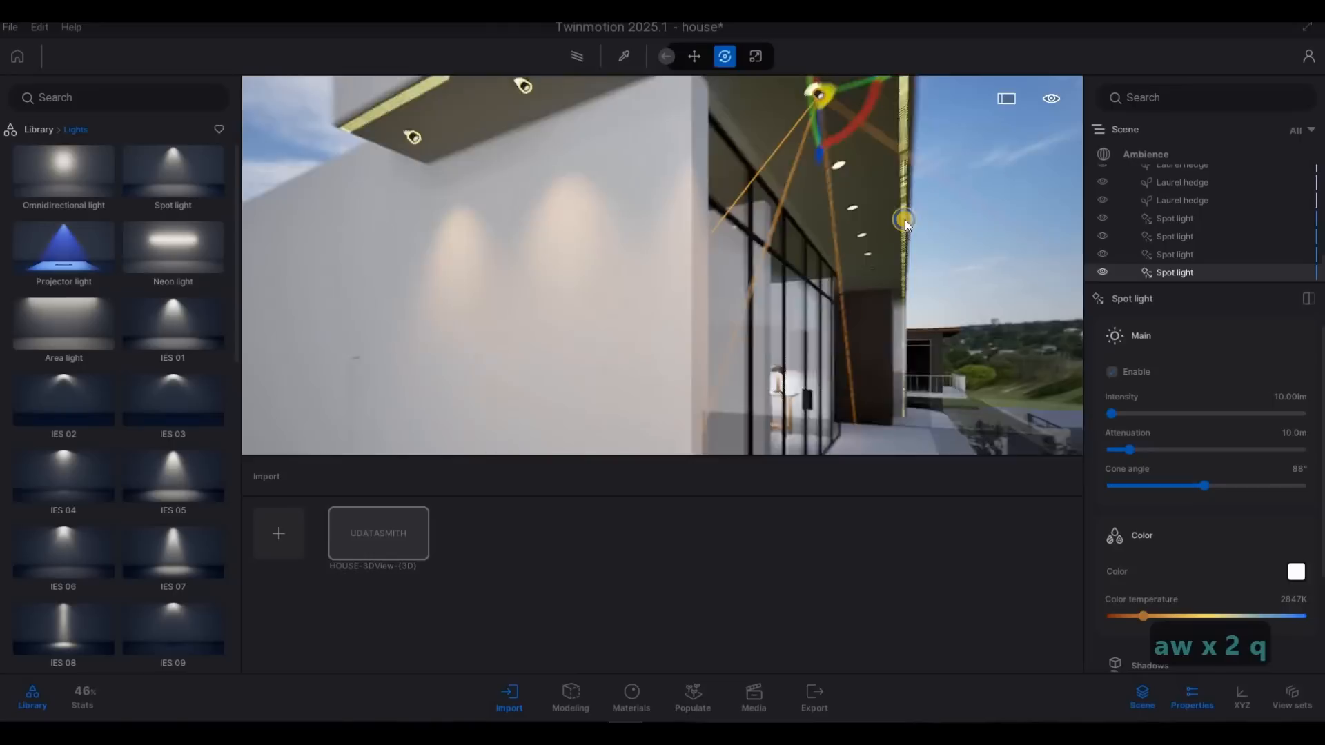
left_click_drag(806, 185, 739, 316)
key("d")
key("d")
key("d")
key("d")
key("d")
key("d")
key("d")
key("d")
key("d")
key("d")
key("d")
key("d")
key("d")
key("a")
key("a")
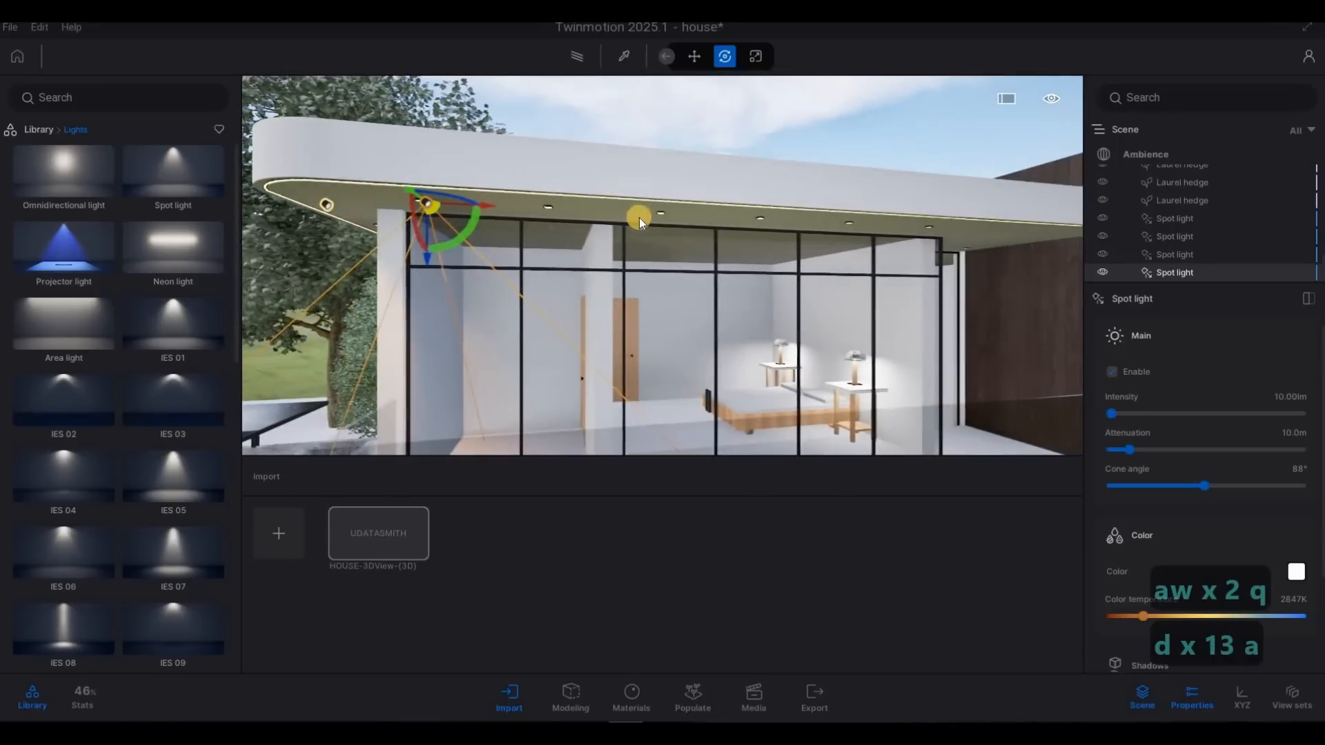
key("w")
right_click_drag(748, 209, 697, 188)
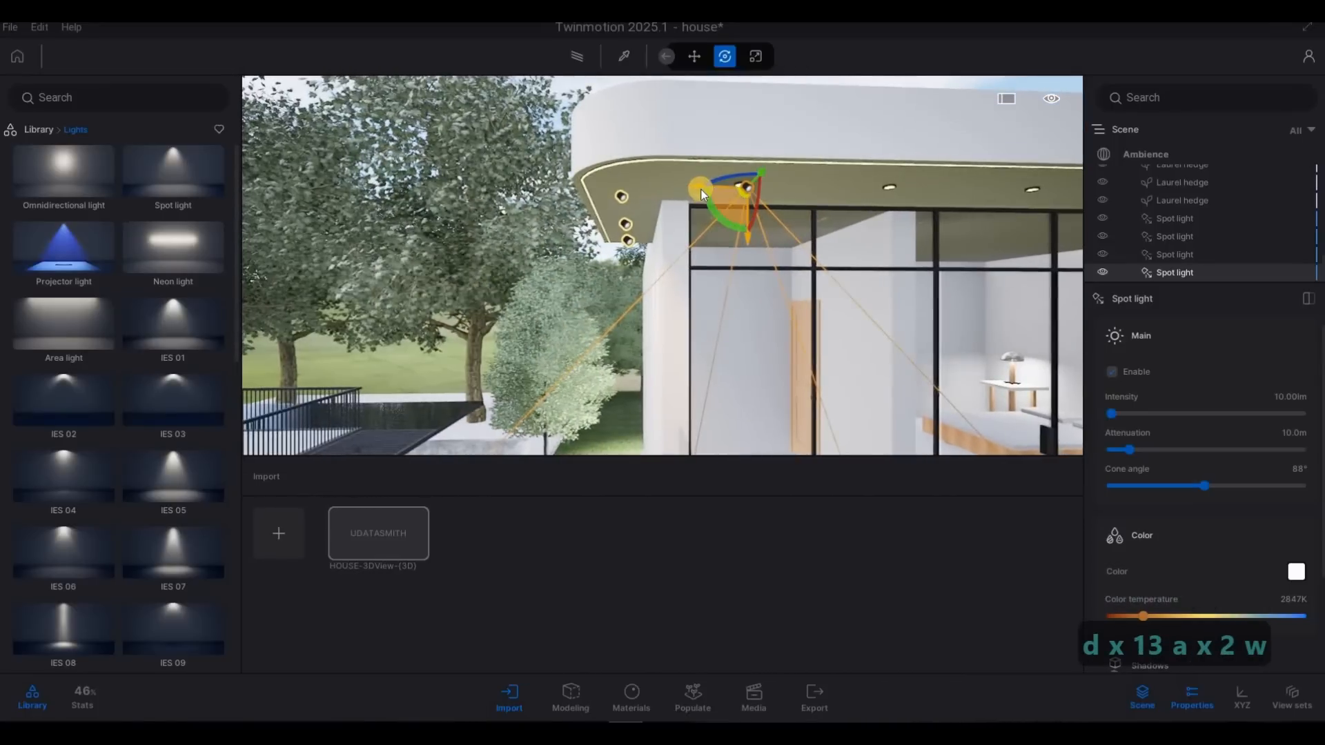
key("d")
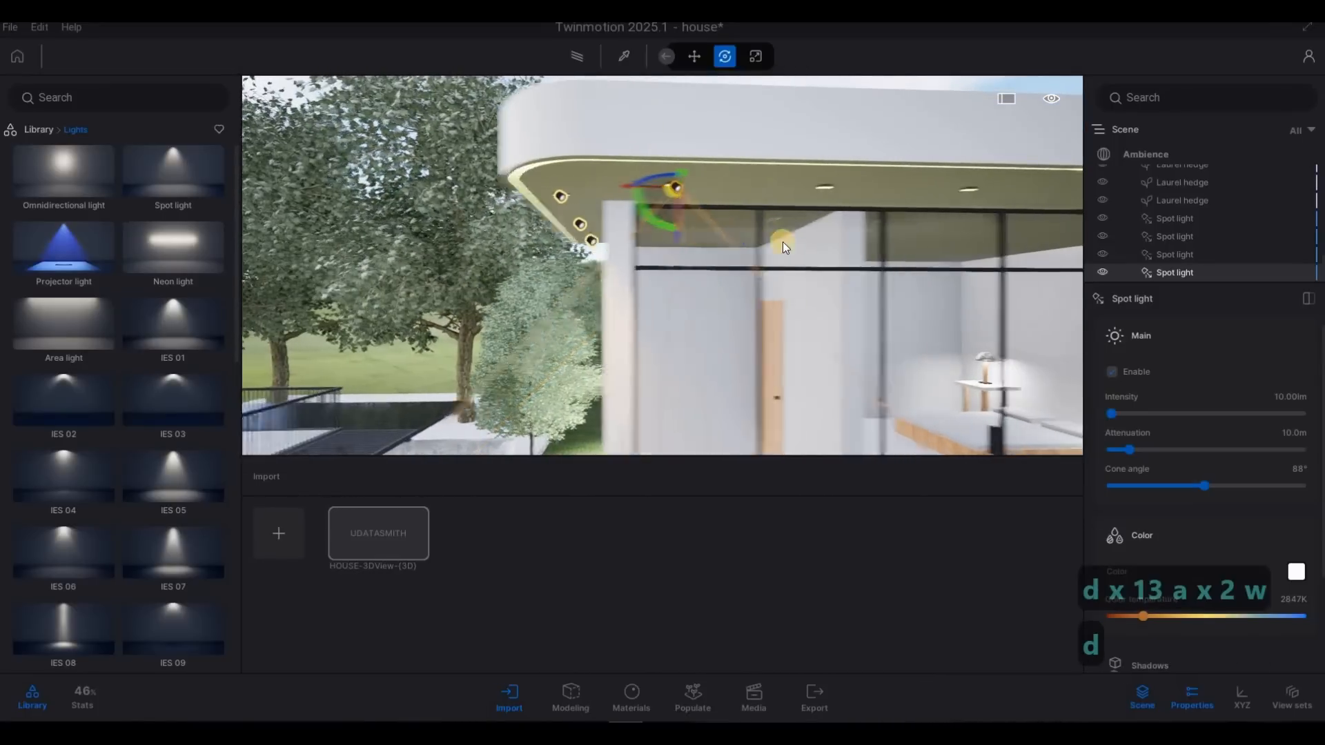
key("s")
key("e")
key("s")
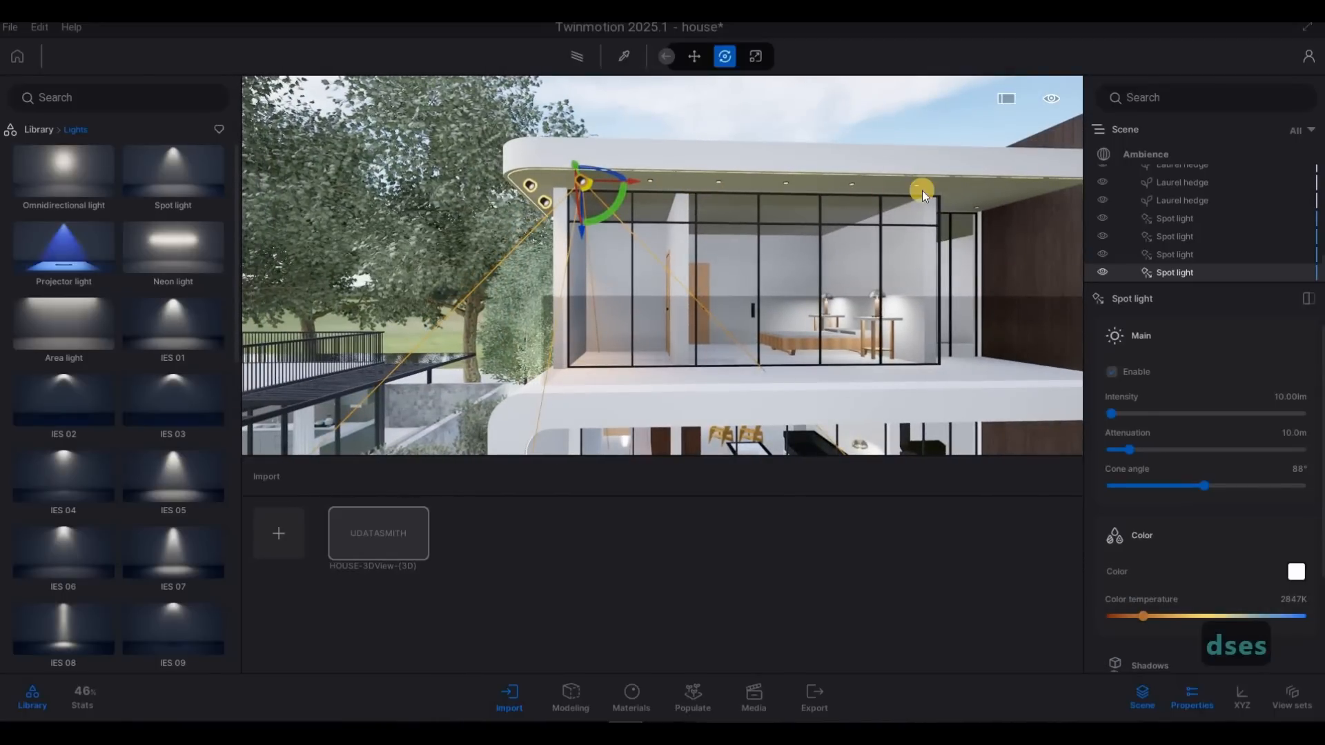
Create five instances of the front spot light at 1 m spacing along the row of ceiling fixtures above the glazing
key("d")
key("d")
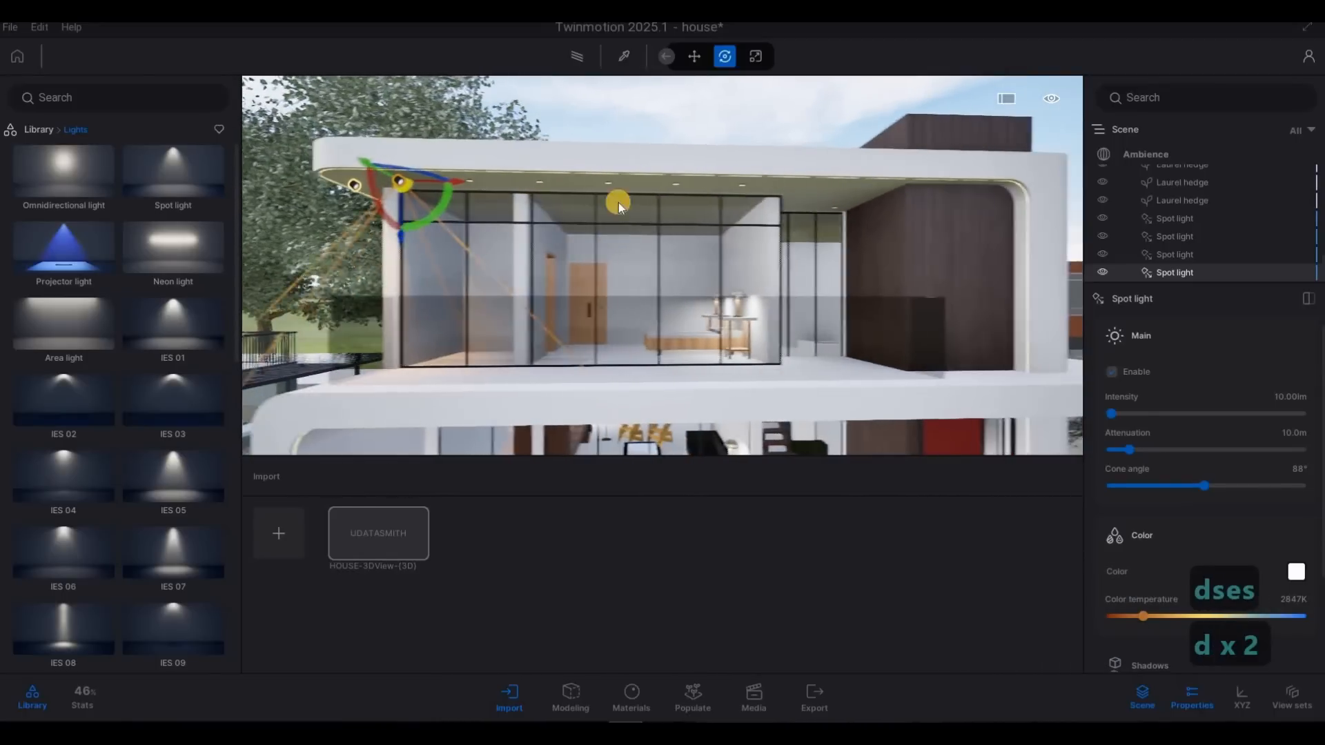
key("d")
key("a")
key("a")
key("a")
key("a")
key("a")
key("a")
key("a")
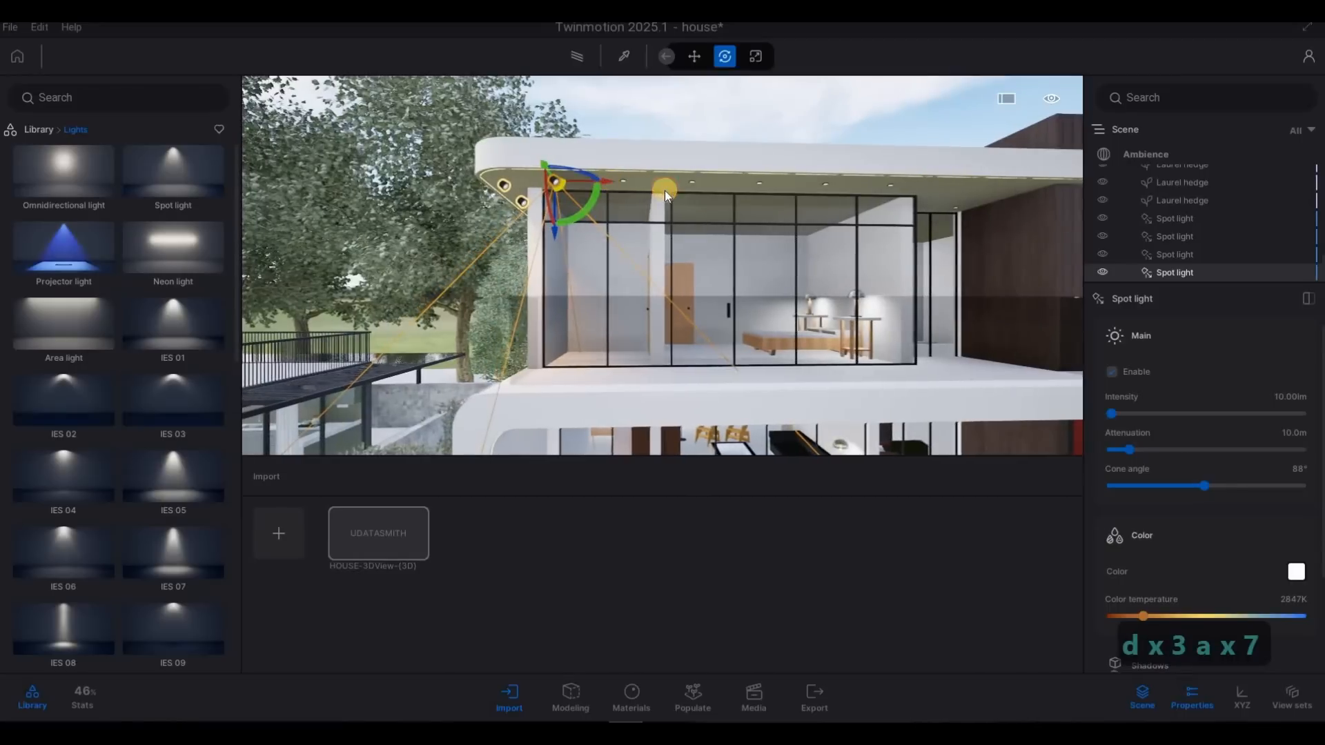
left_click_drag(604, 182, 664, 191, "shift")
left_click_drag(678, 390, 630, 391)
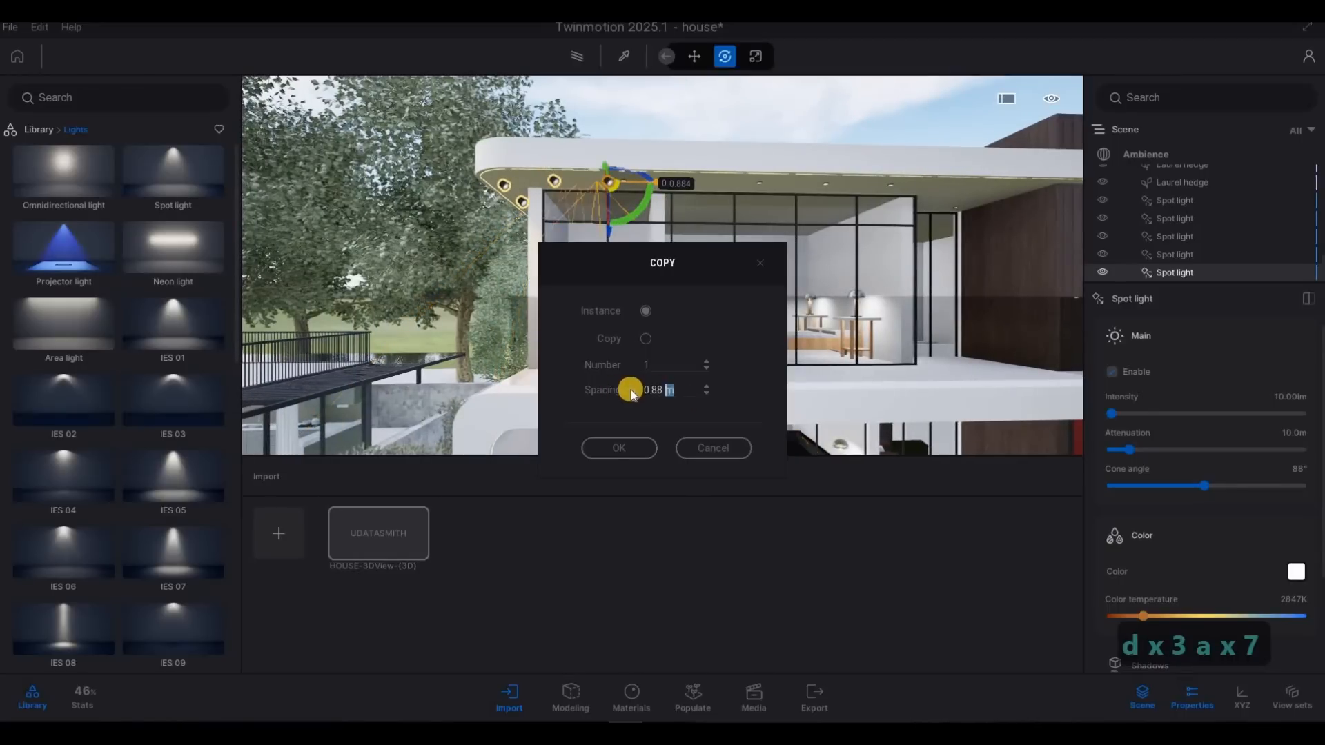
type("1.")
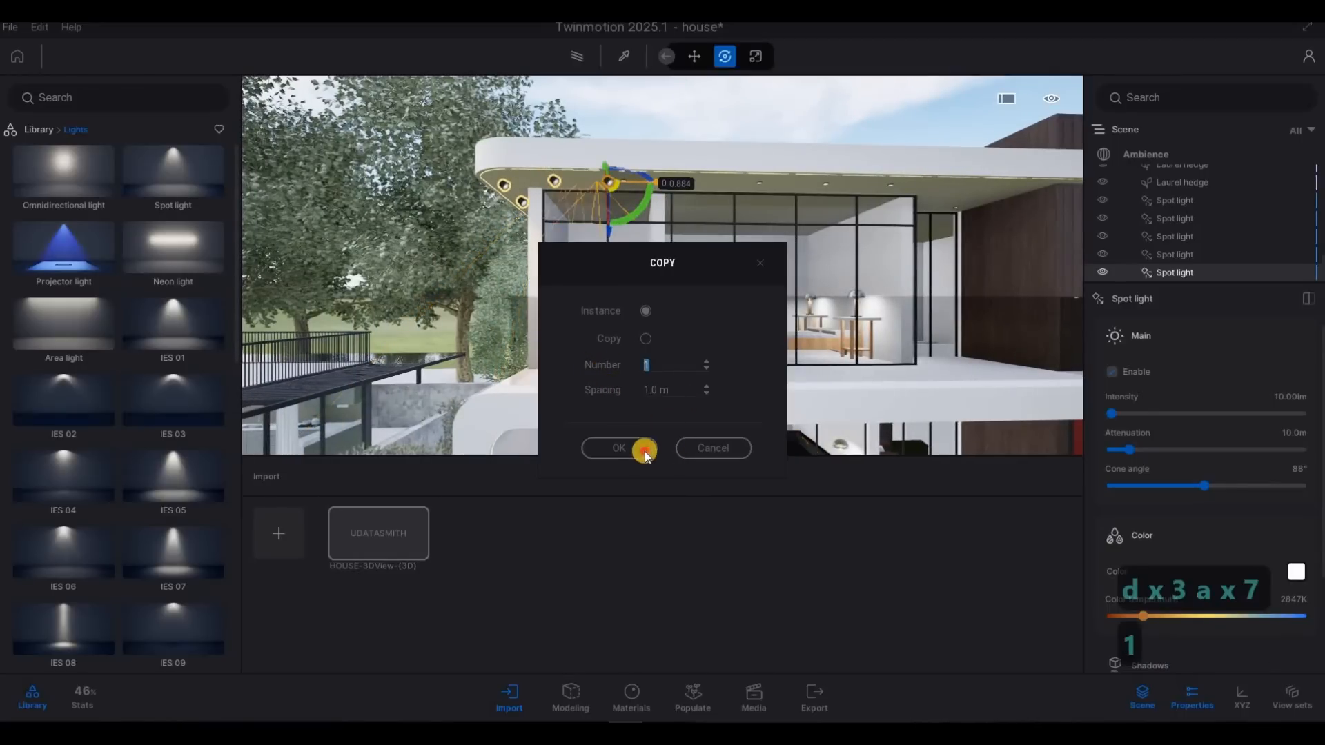
type("5")
key("Return")
key("d")
key("w")
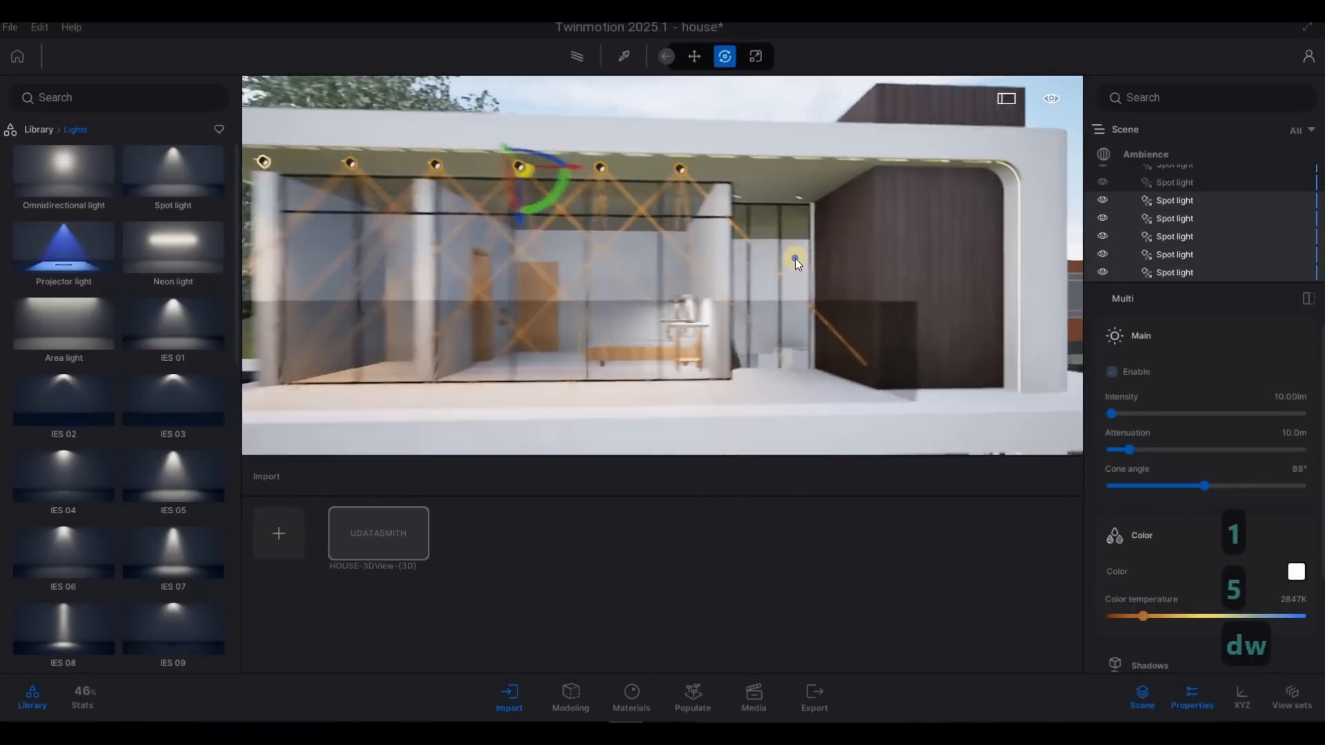
Copy the spot light nearest the recess diagonally as one instance onto the recessed entrance ceiling's fixture, with a spacing of 1.7 m
key("w")
right_click_drag(794, 258, 512, 172)
left_click(487, 163)
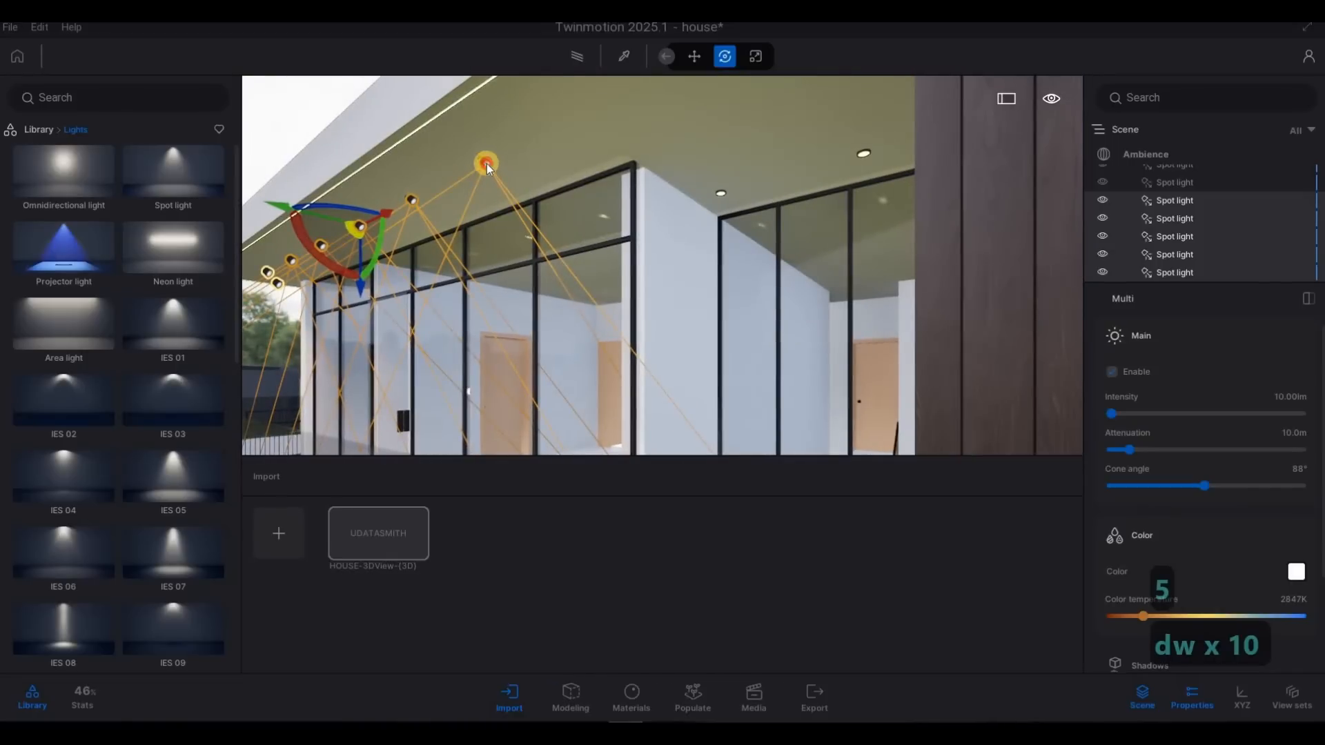
left_click(486, 165)
left_click_drag(727, 197, 734, 188, "shift")
left_click(638, 448)
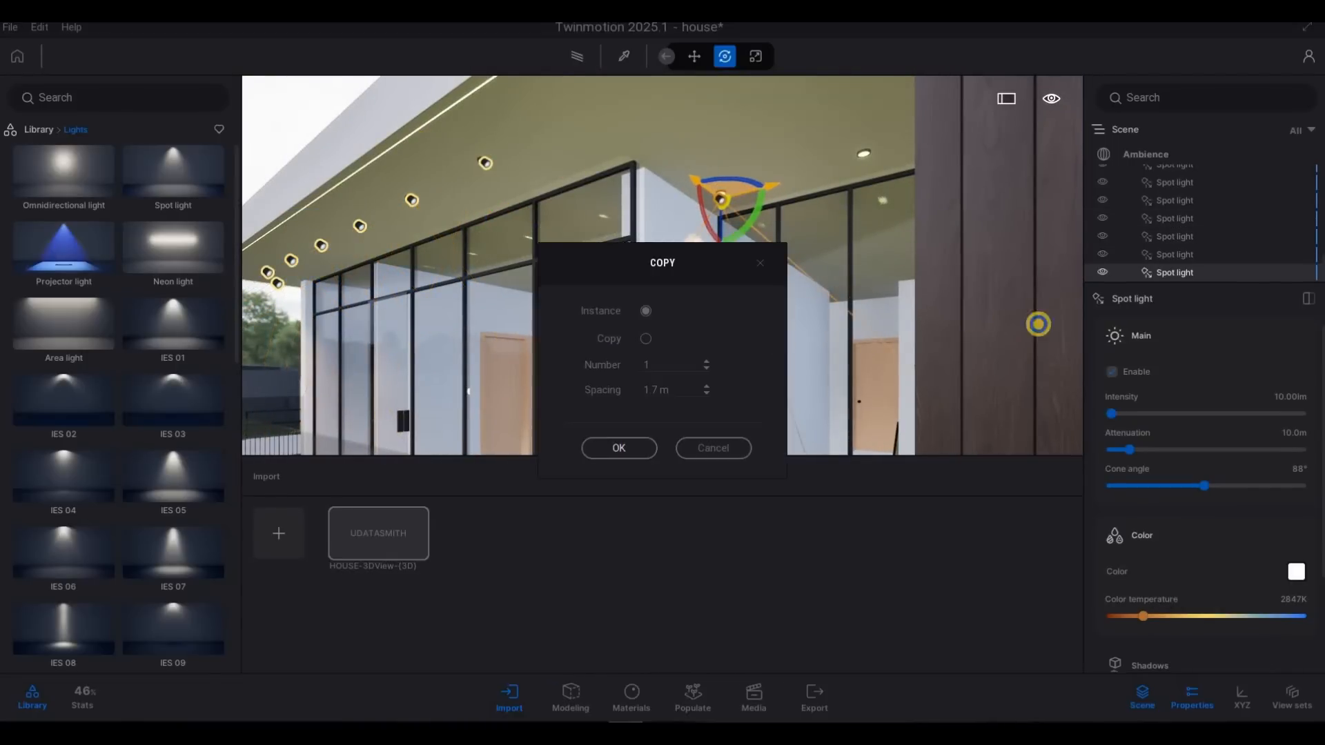
Copy the recess spot light as one instance at 1 m spacing, onto the ceiling fixture beside the wood-clad wall
key("a")
key("w")
key("w")
right_click_drag(837, 298, 729, 218)
key("d")
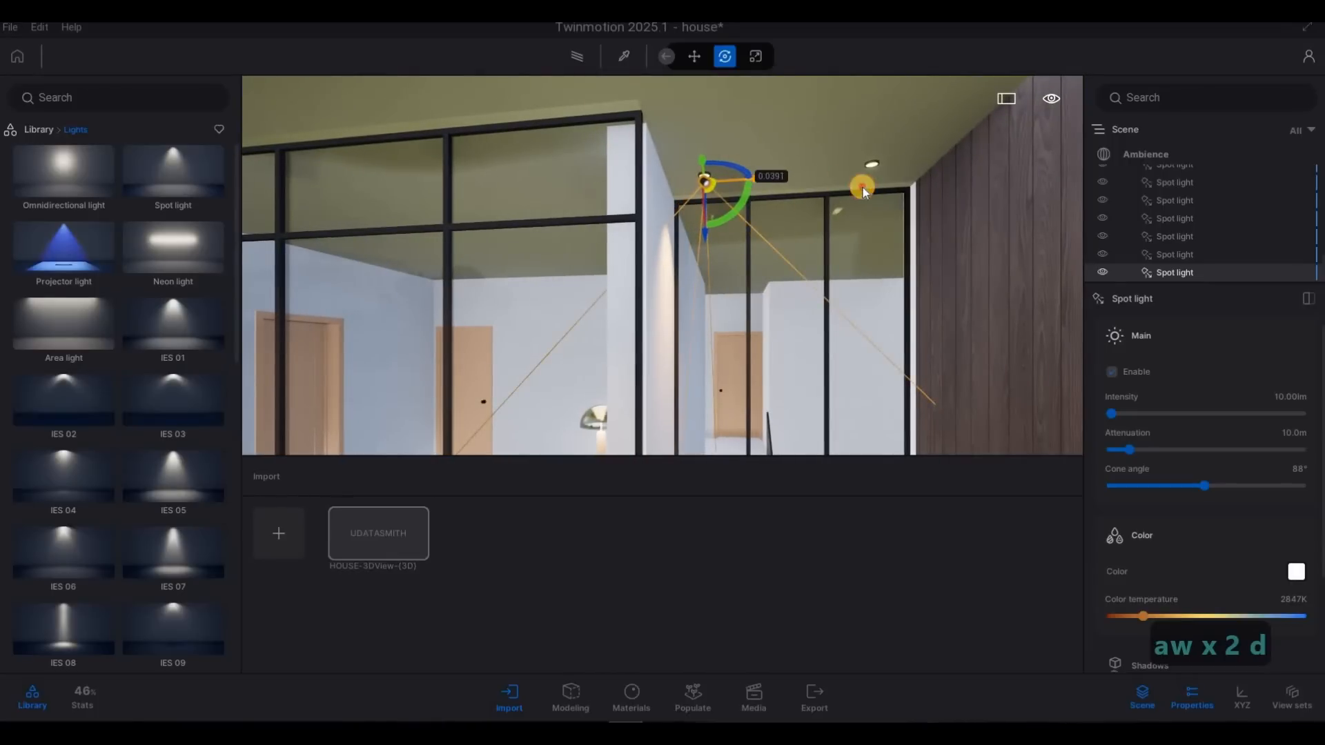
left_click_drag(750, 178, 862, 188, "shift")
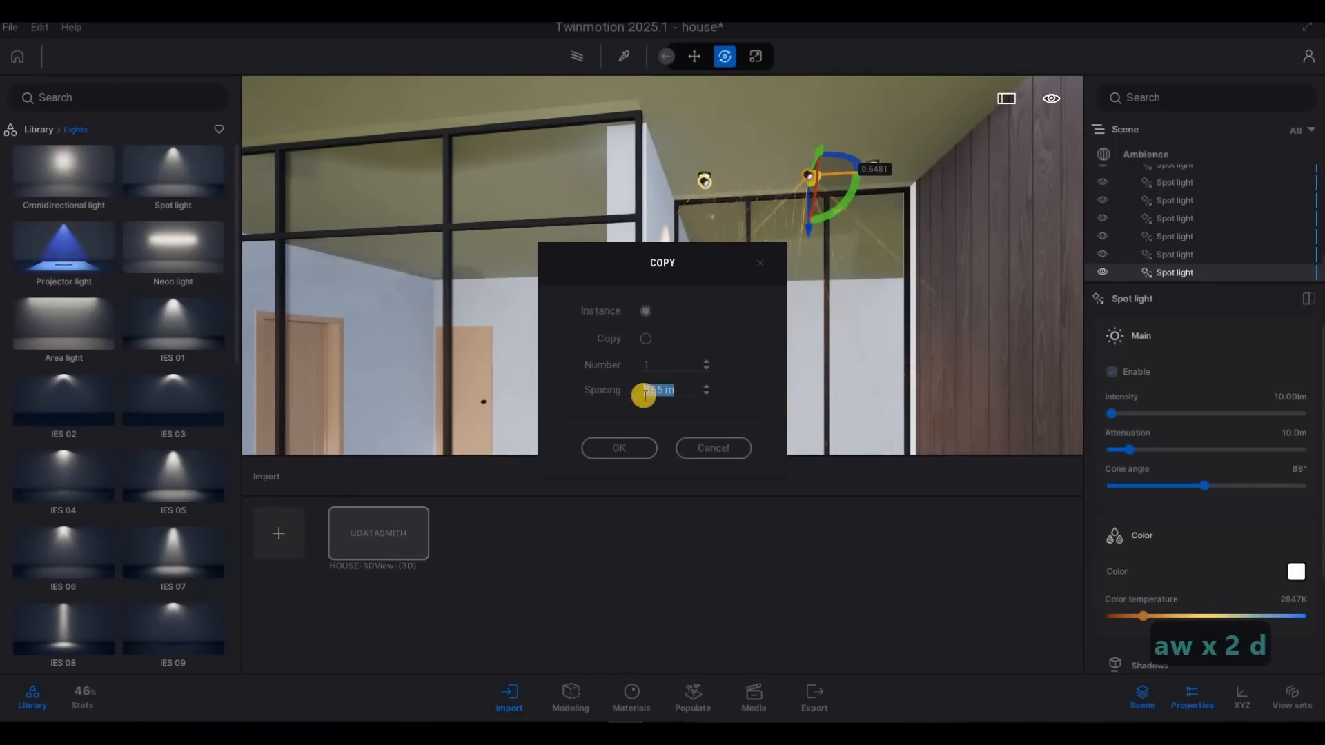
type("1")
key("Return")
Copy the spot light beside the wood-clad wall straight down to the ground floor as one instance, with a spacing of 4.1 m
key("s")
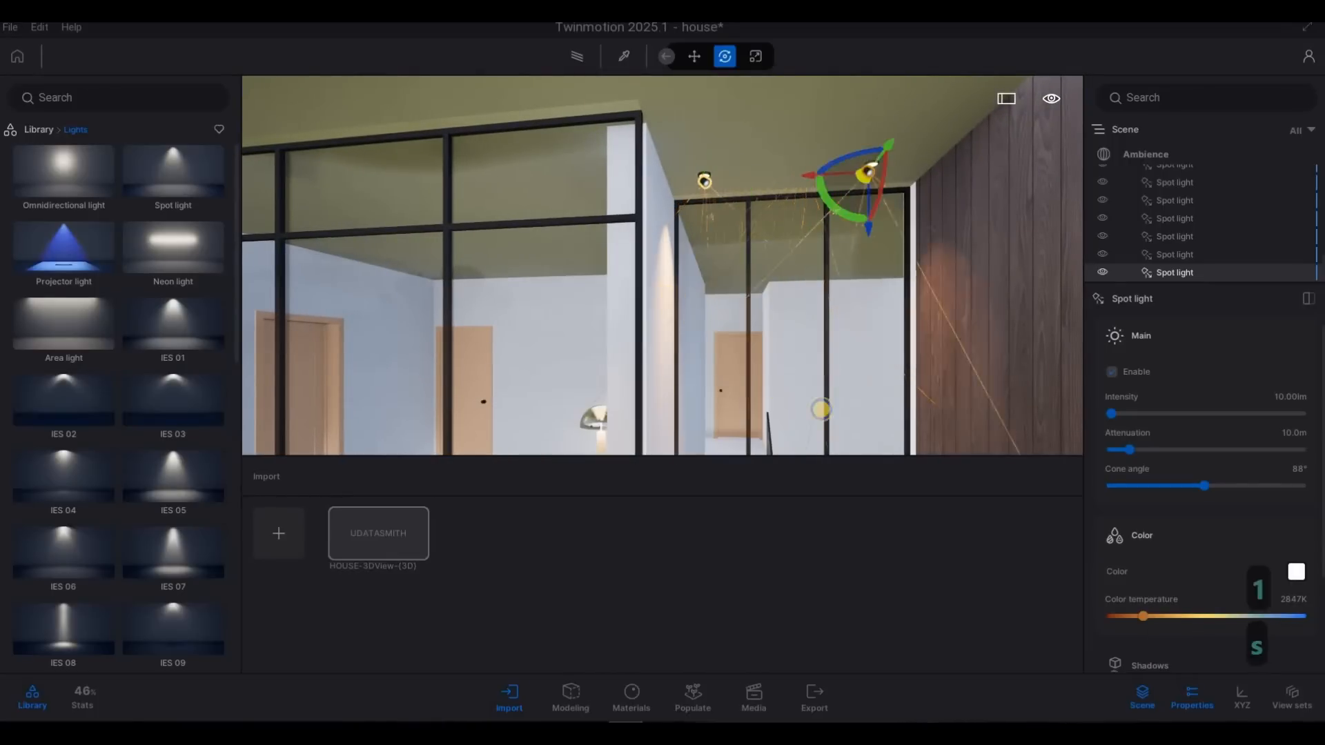
key("a")
key("e")
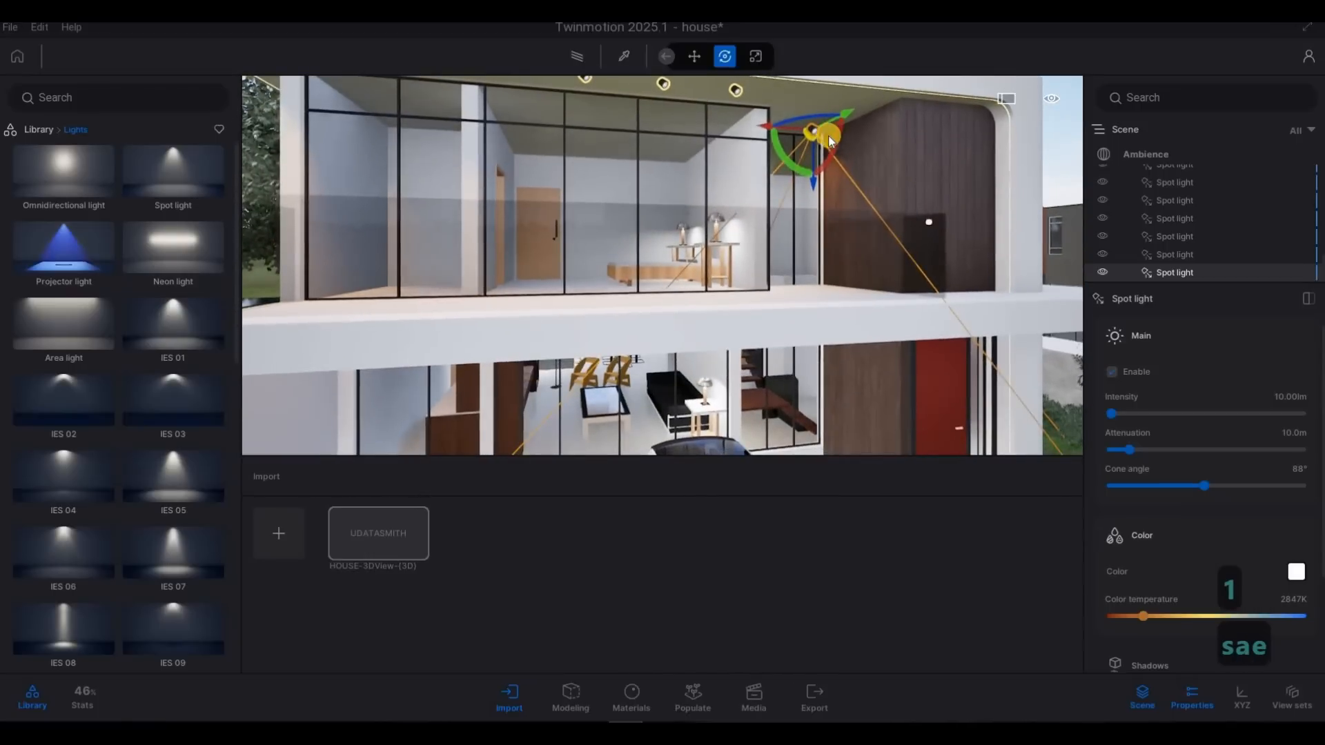
left_click_drag(815, 180, 792, 362)
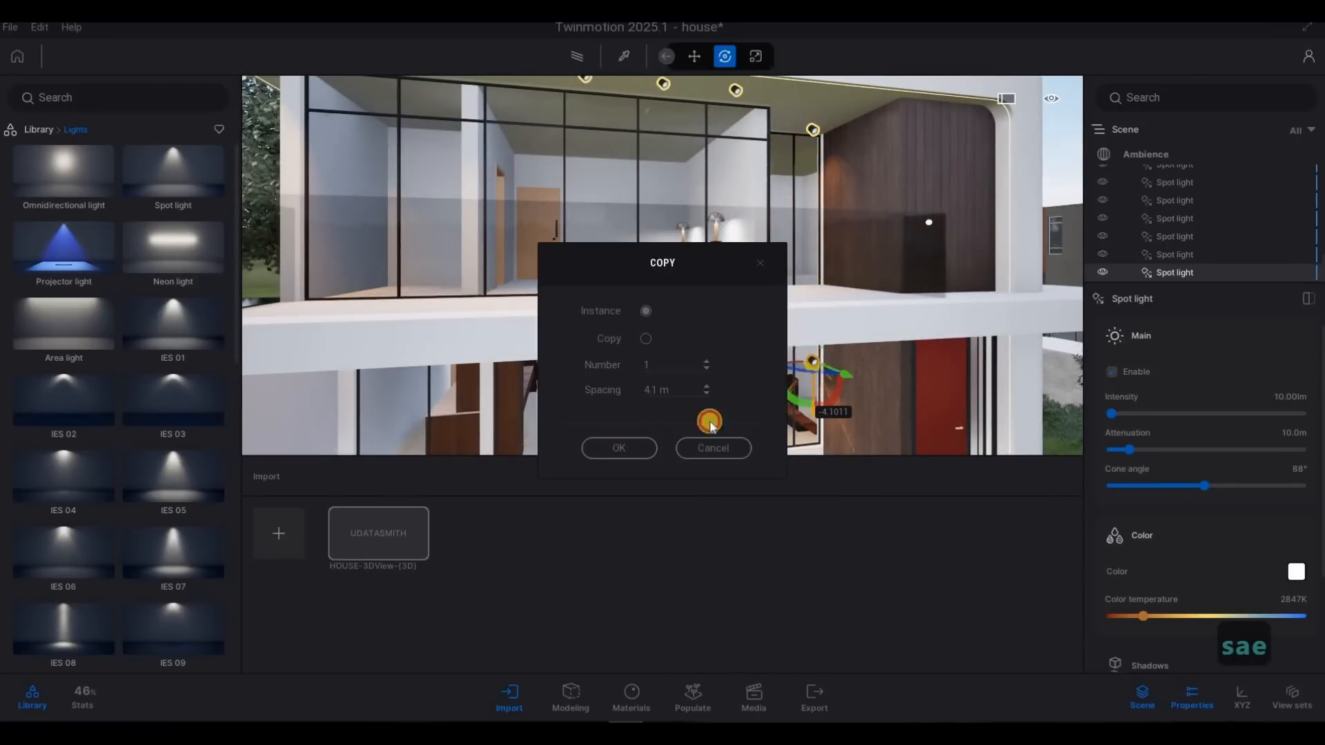
left_click(619, 448)
Raise the ground-floor spot light to the underside of the carport ceiling next to the wood-clad wall
key("e")
key("e")
key("d")
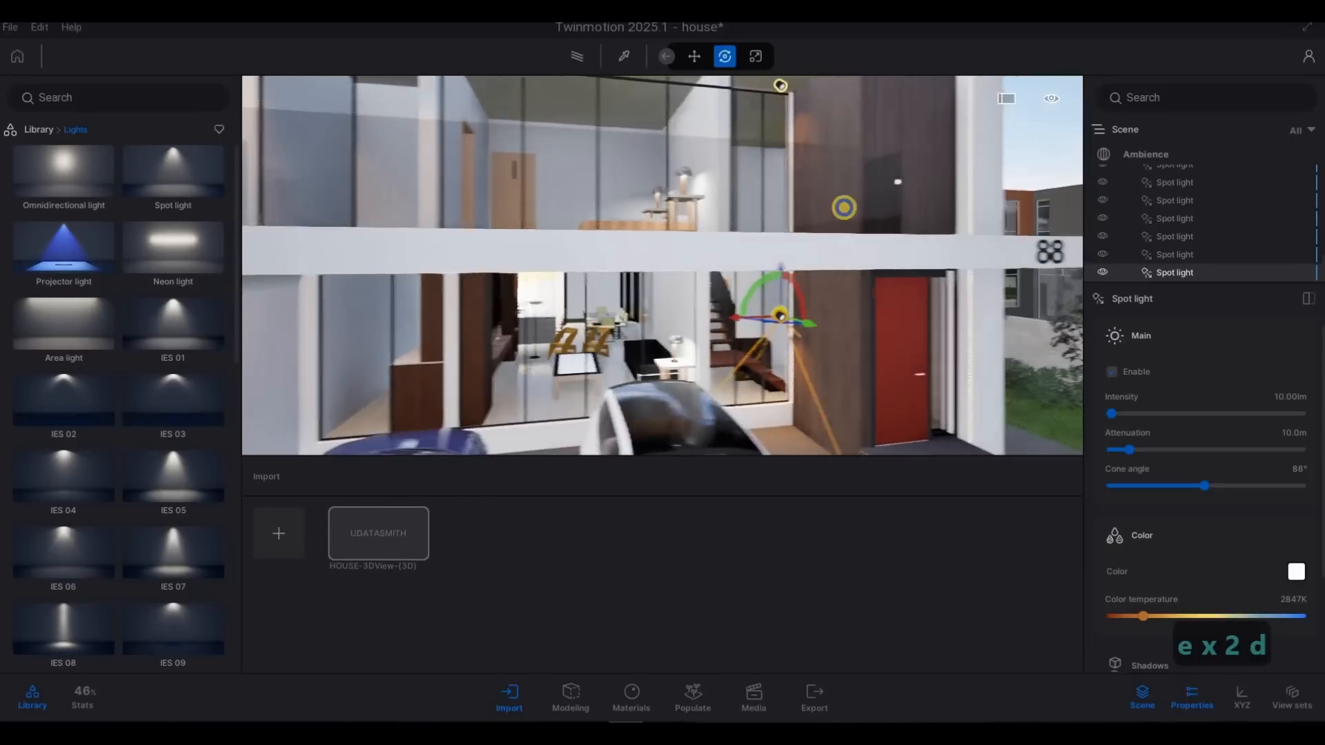
key("e")
key("w")
key("q")
key("d")
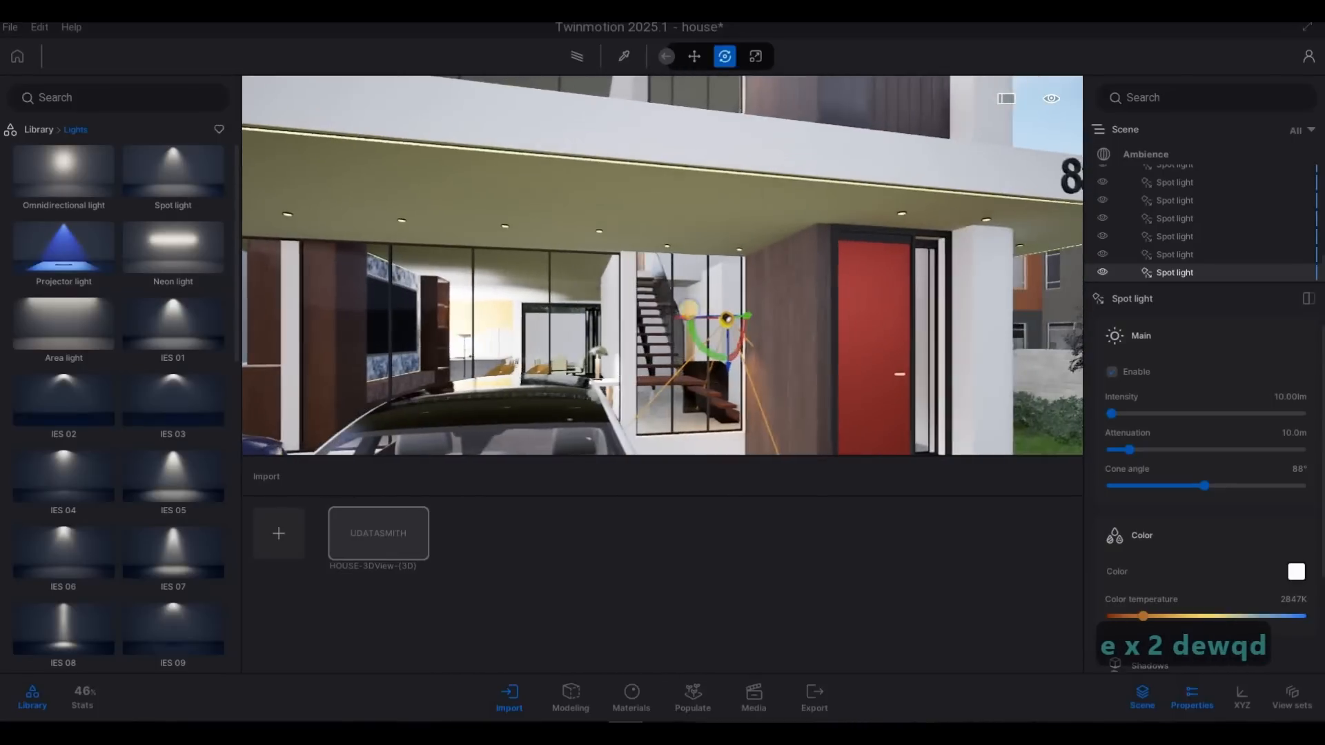
key("d")
key("w")
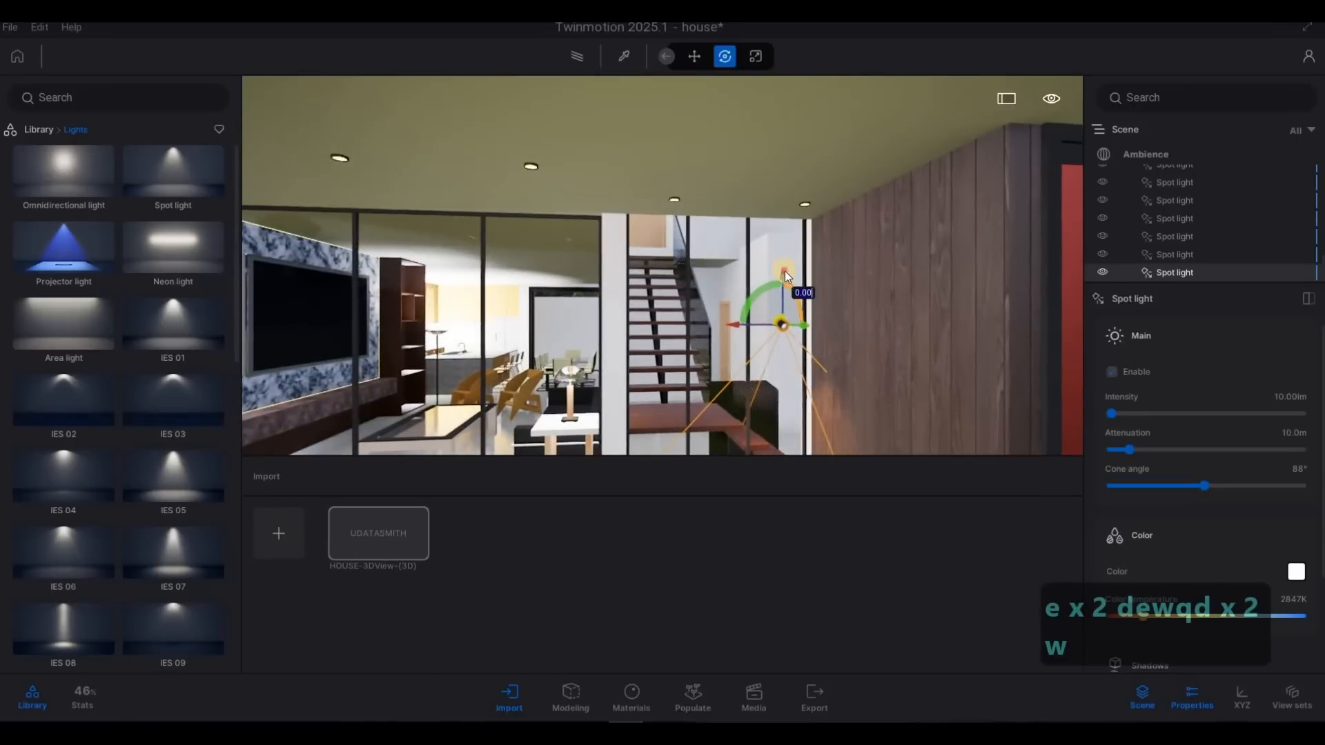
left_click_drag(785, 270, 812, 155)
Shift the ground-floor spot light about 0.23 m horizontally so it lines up with the fixture beside the wood-clad wall
key("w")
key("a")
right_click_drag(811, 156, 755, 184)
key("w")
key("w")
key("a")
left_click(760, 181)
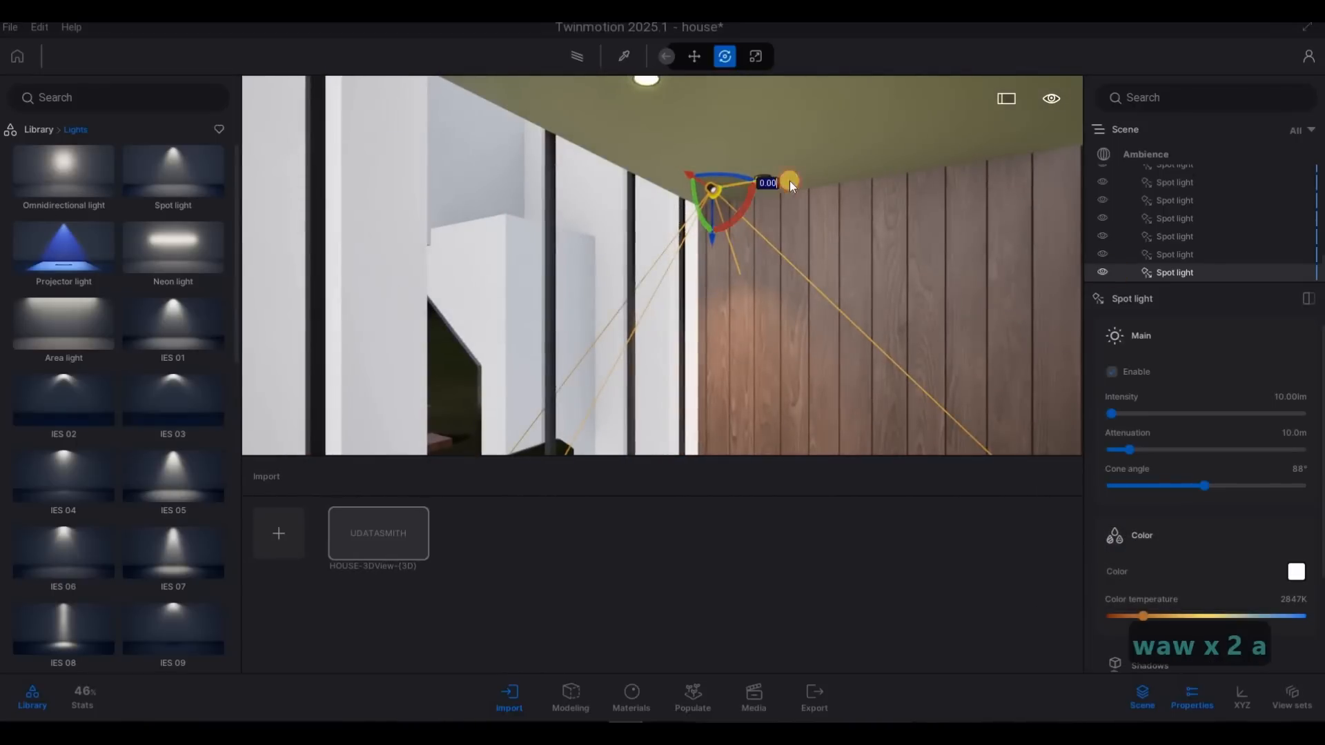
left_click_drag(789, 180, 794, 221)
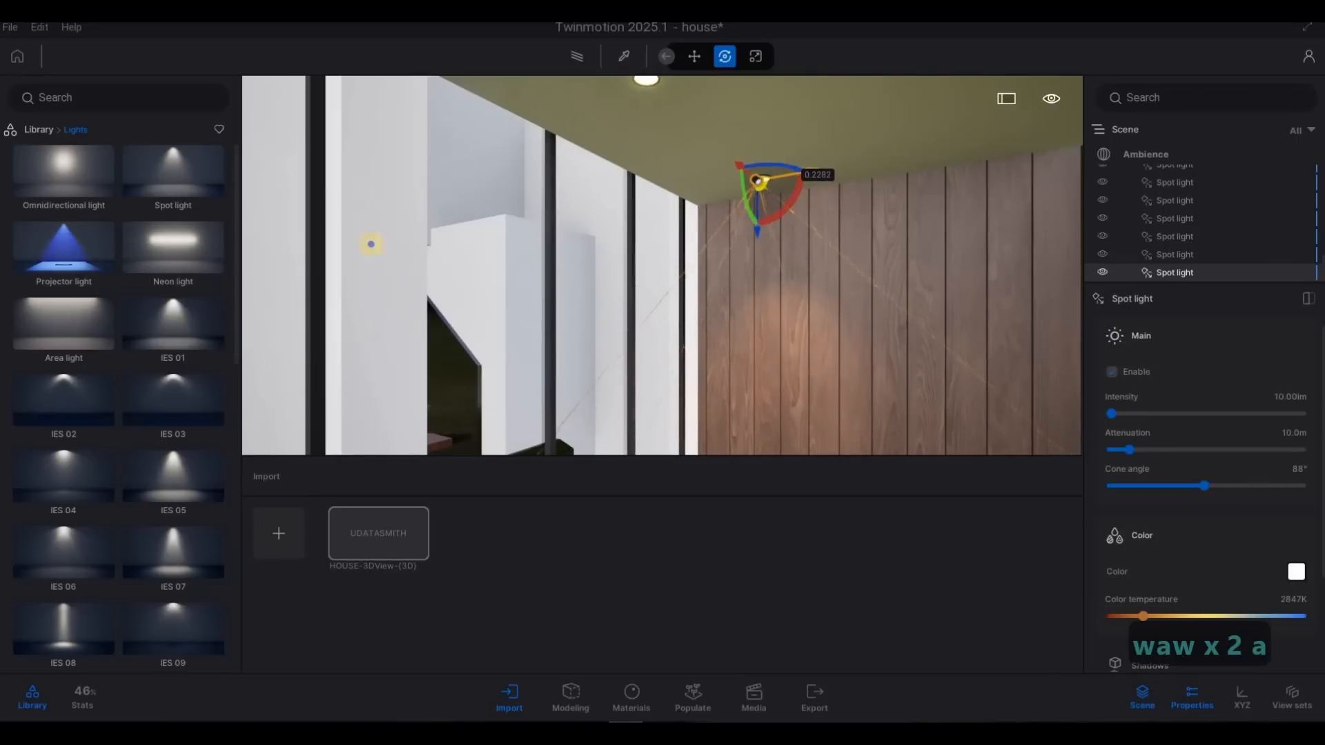
Copy the ground-floor spot light as one instance at 1 m spacing, onto the neighbouring ceiling fixture in front of the stairs
key("d")
key("d")
key("d")
right_click_drag(370, 244, 566, 197)
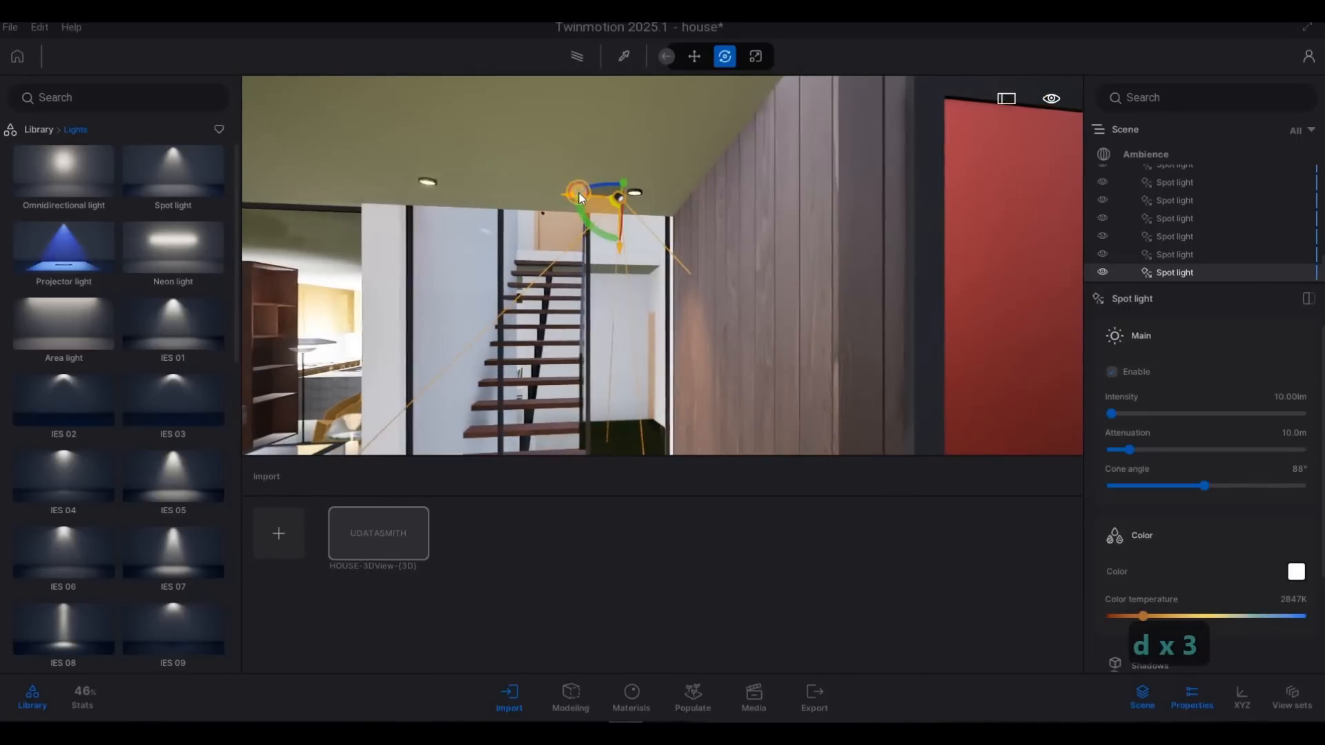
left_click_drag(579, 194, 494, 196)
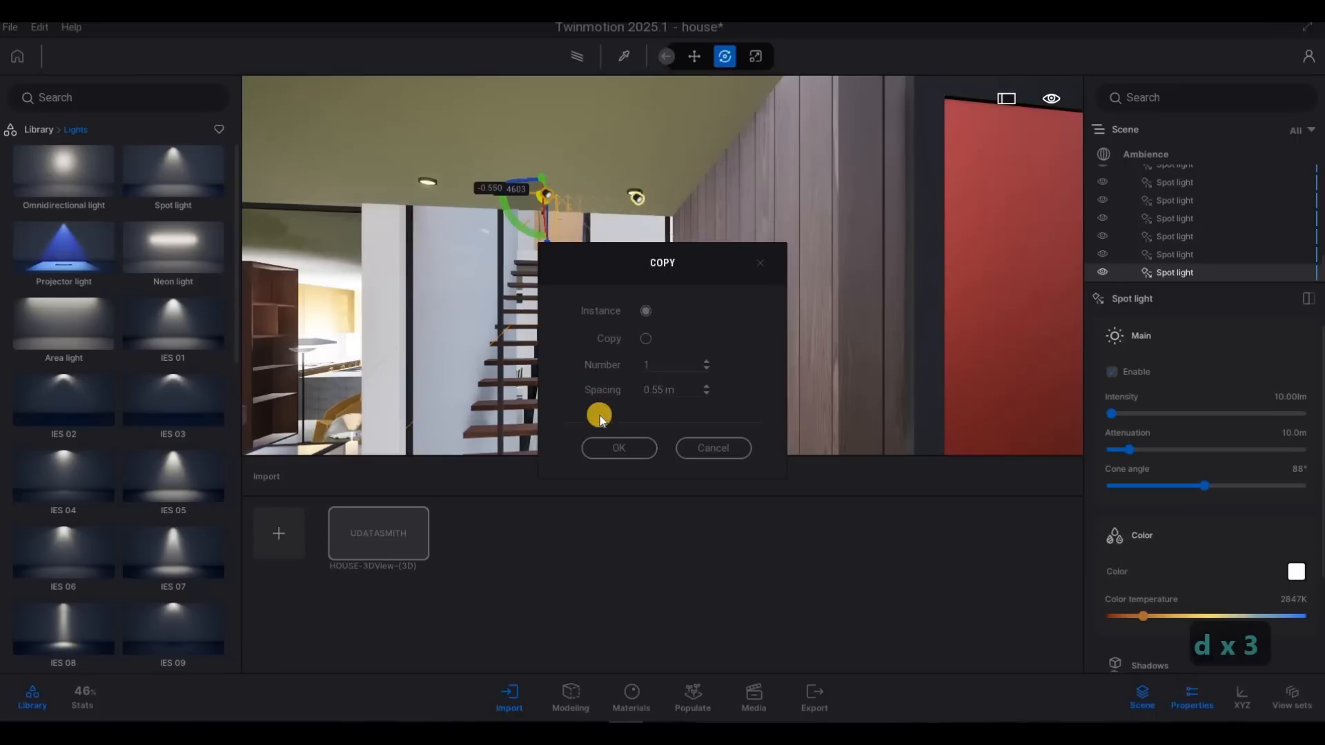
left_click(619, 448)
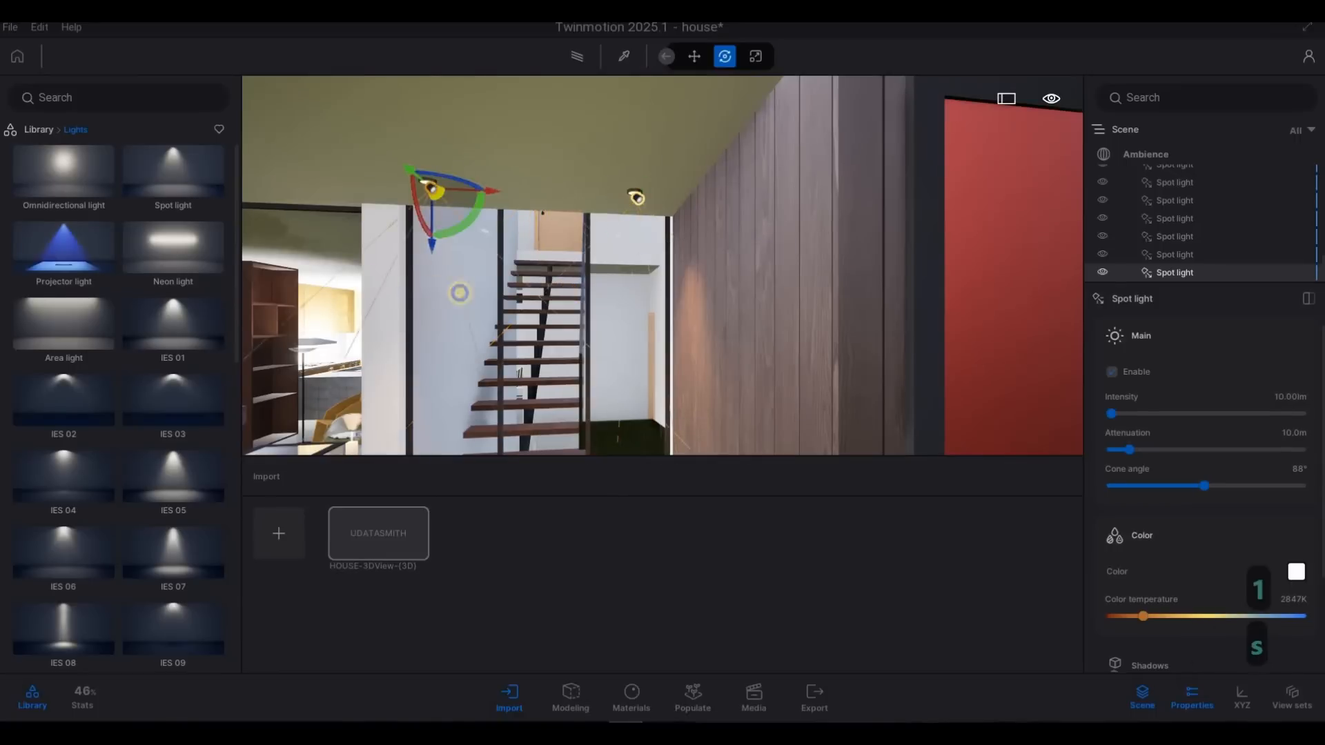
Copy the spot light in front of the stairs diagonally as one instance to the next fixture of the carport ceiling
key("a")
key("d")
key("w")
key("w")
key("d")
right_click_drag(788, 321, 831, 255)
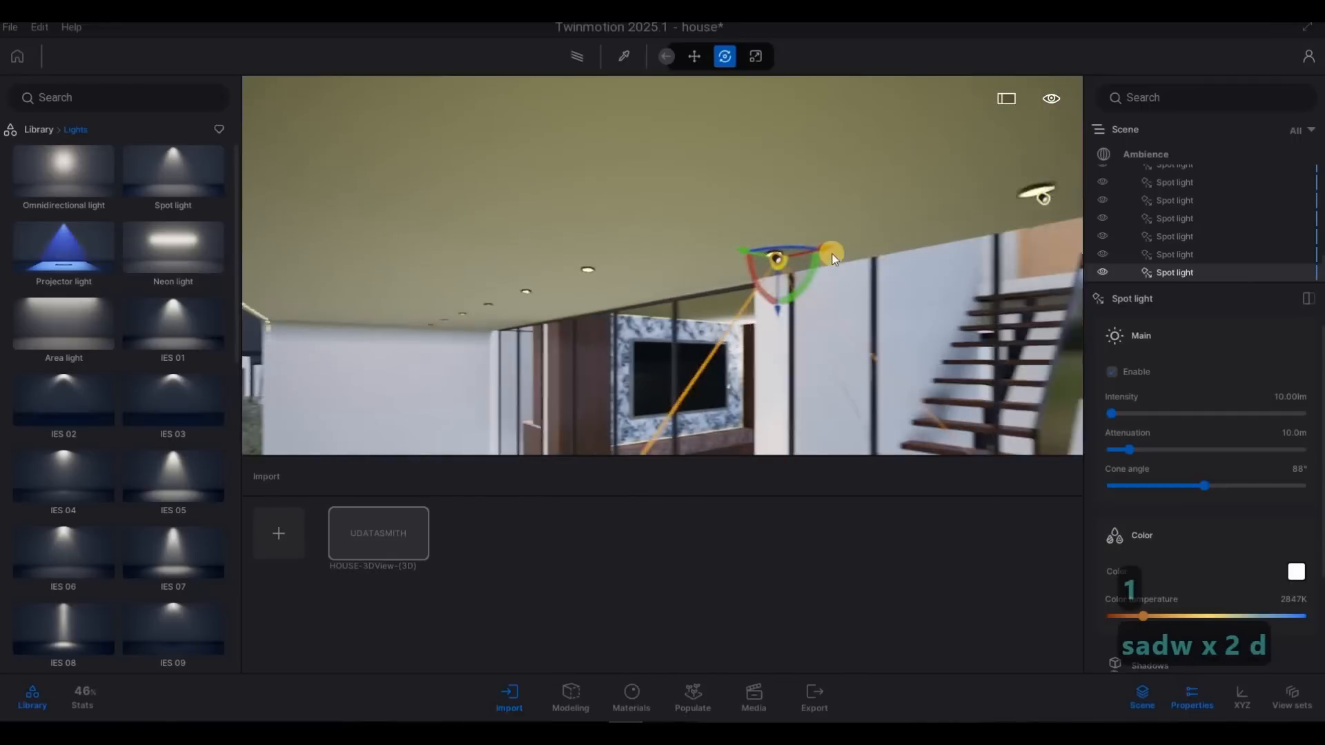
left_click_drag(854, 219, 631, 266, "shift")
left_click(619, 448)
Adjust the copied carport spot light's position to line it up with the row of recessed ceiling fixtures
key("a")
right_click_drag(739, 269, 894, 189)
key("e")
key("s")
left_click_drag(894, 189, 718, 223)
key("d")
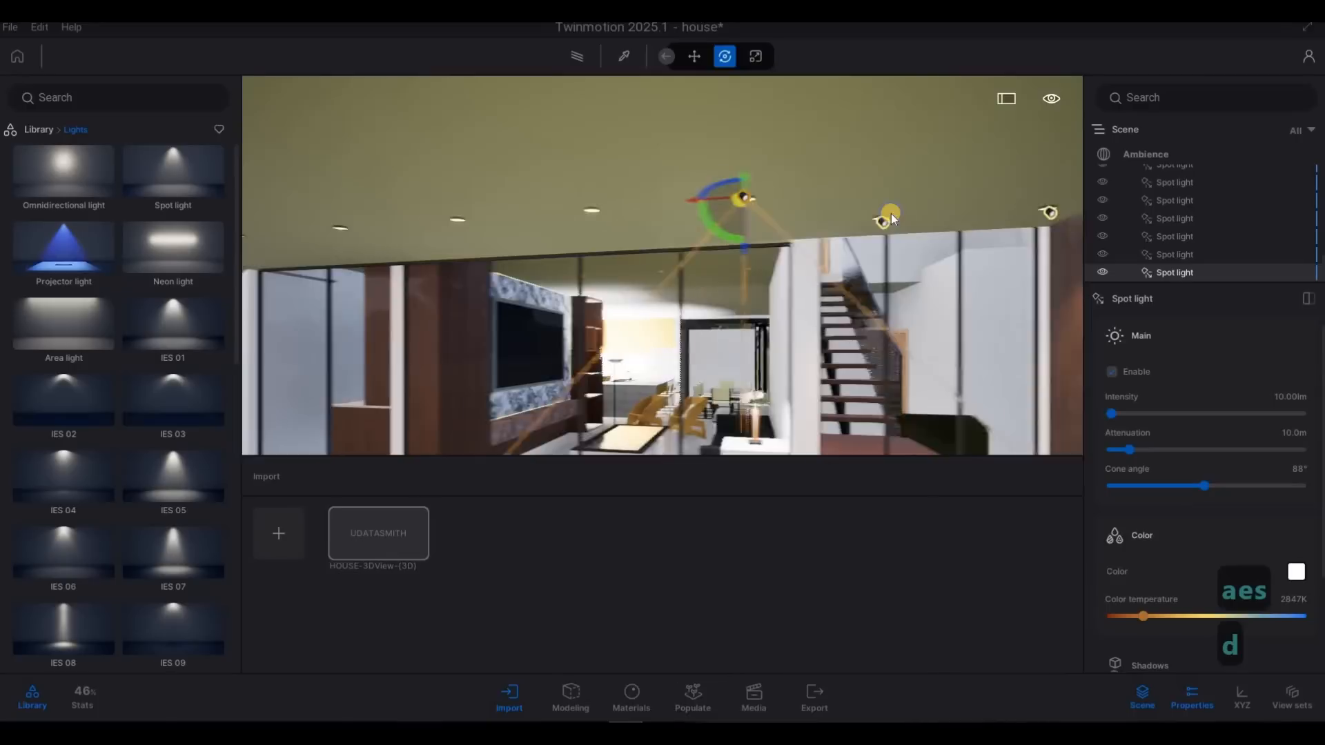
key("w")
key("d")
right_click_drag(891, 213, 693, 172)
key("s")
key("d")
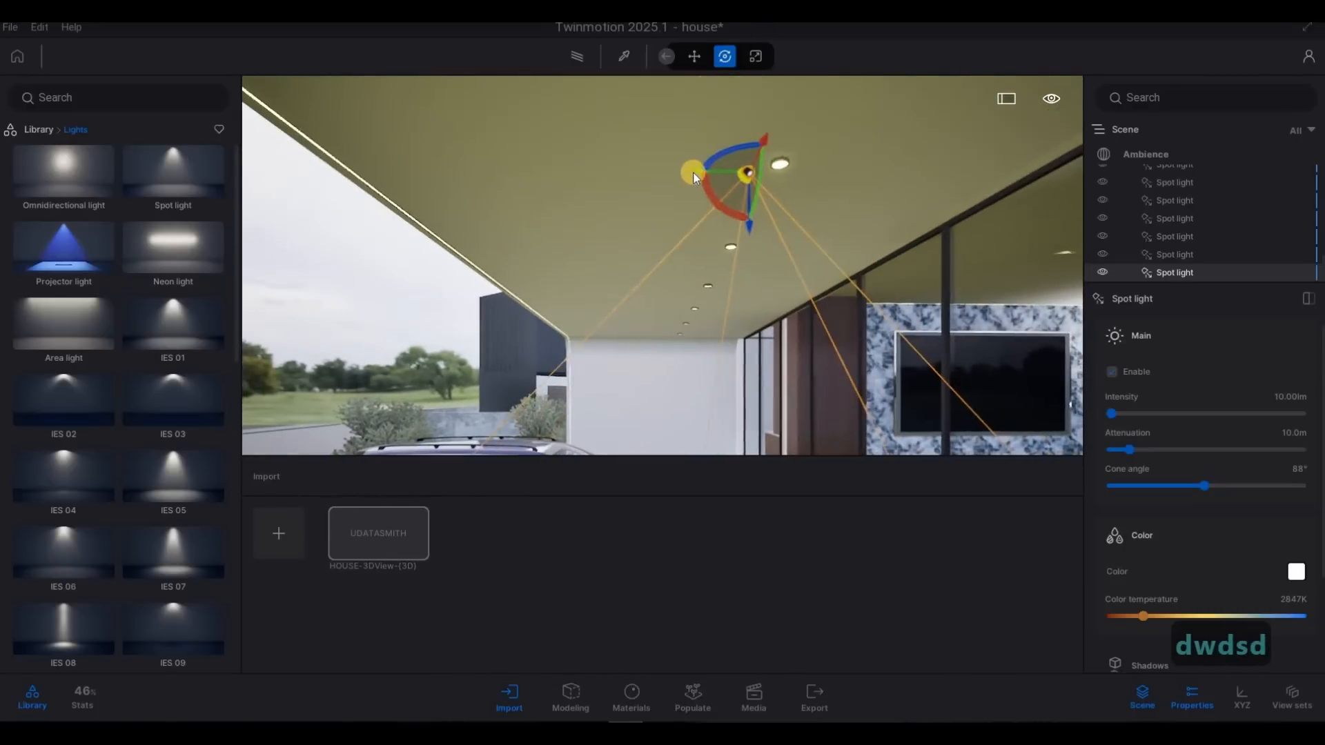
left_click_drag(722, 168, 738, 222)
Create five instances of the carport spot light at 1 m spacing along the ceiling fixtures above the ground-floor glazing
key("a")
key("a")
key("a")
key("a")
key("a")
key("a")
key("a")
key("a")
key("a")
key("a")
key("a")
right_click_drag(739, 224, 765, 197)
key("w")
key("a")
key("d")
key("s")
left_click(756, 199)
key("s")
key("a")
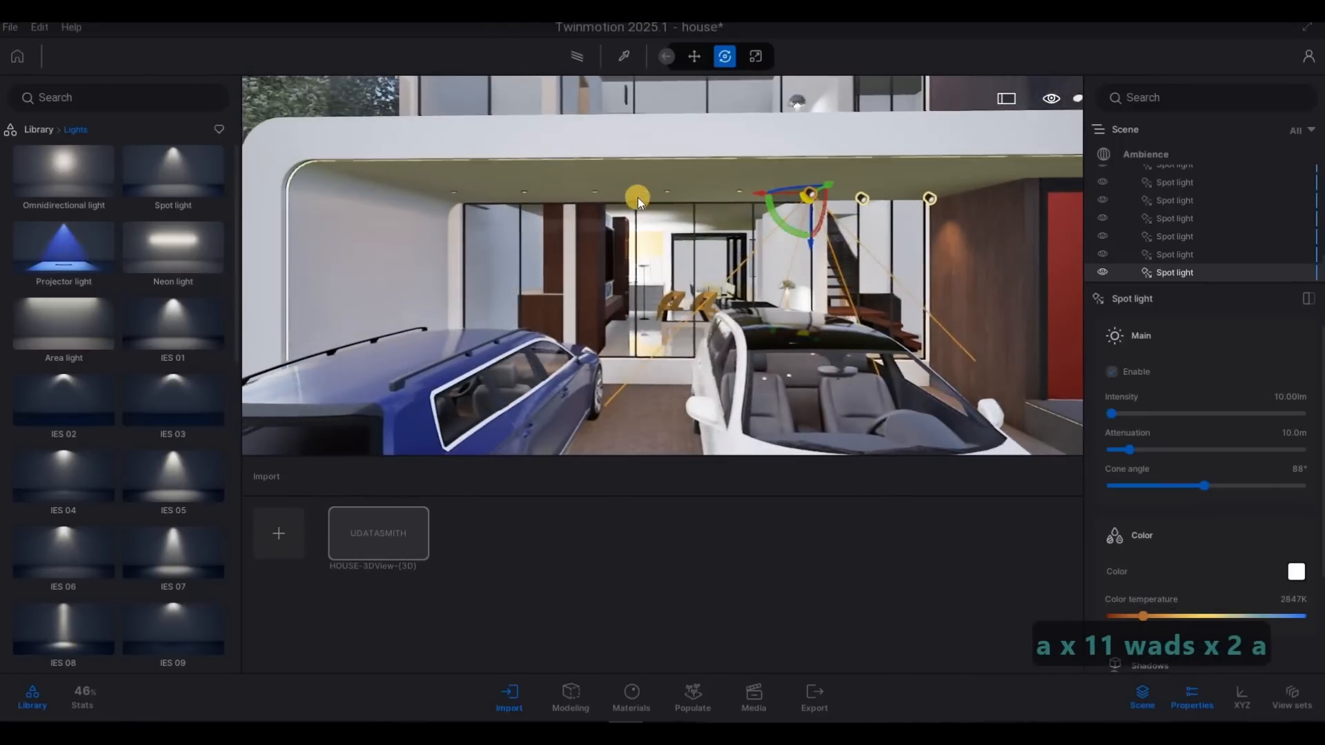
left_click_drag(759, 194, 707, 310, "shift")
left_click(640, 390)
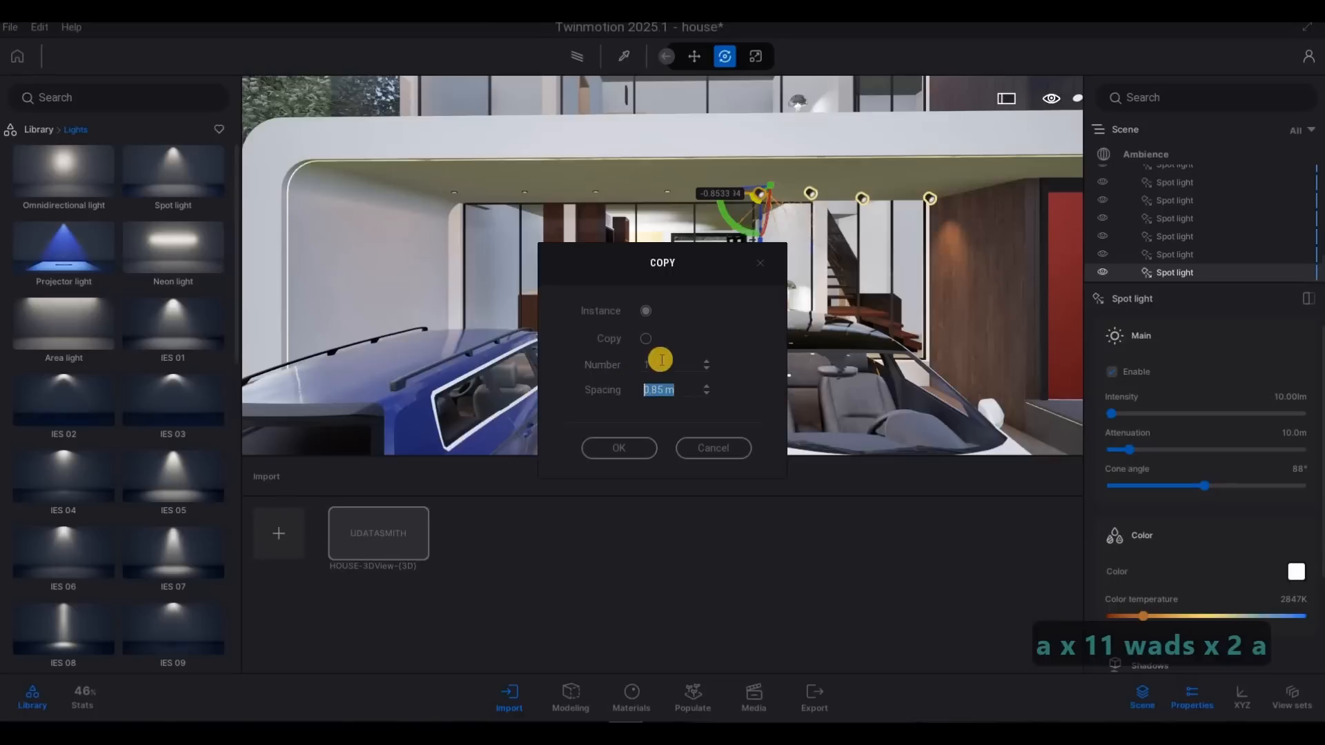
type("1.")
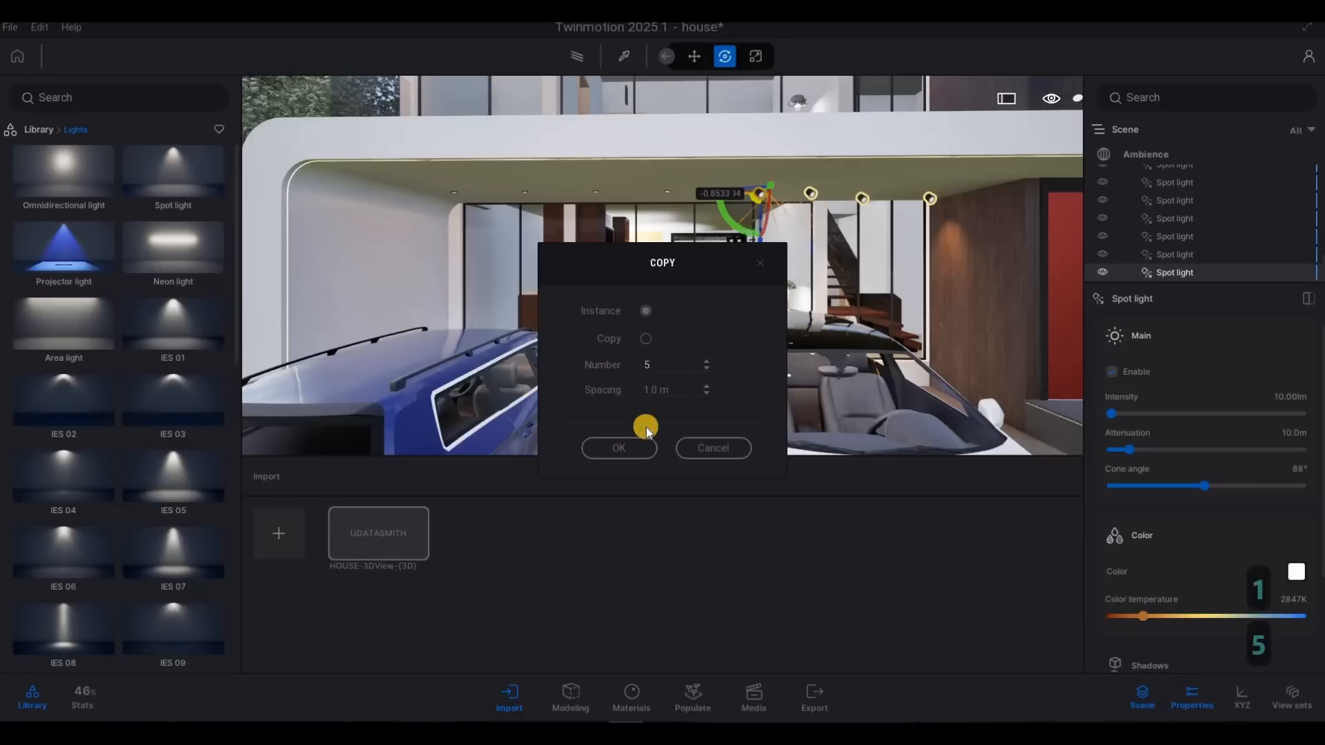
left_click(643, 446)
Copy the spot light nearest the entrance diagonally as one instance to the ceiling fixture in front of the red door
key("s")
key("d")
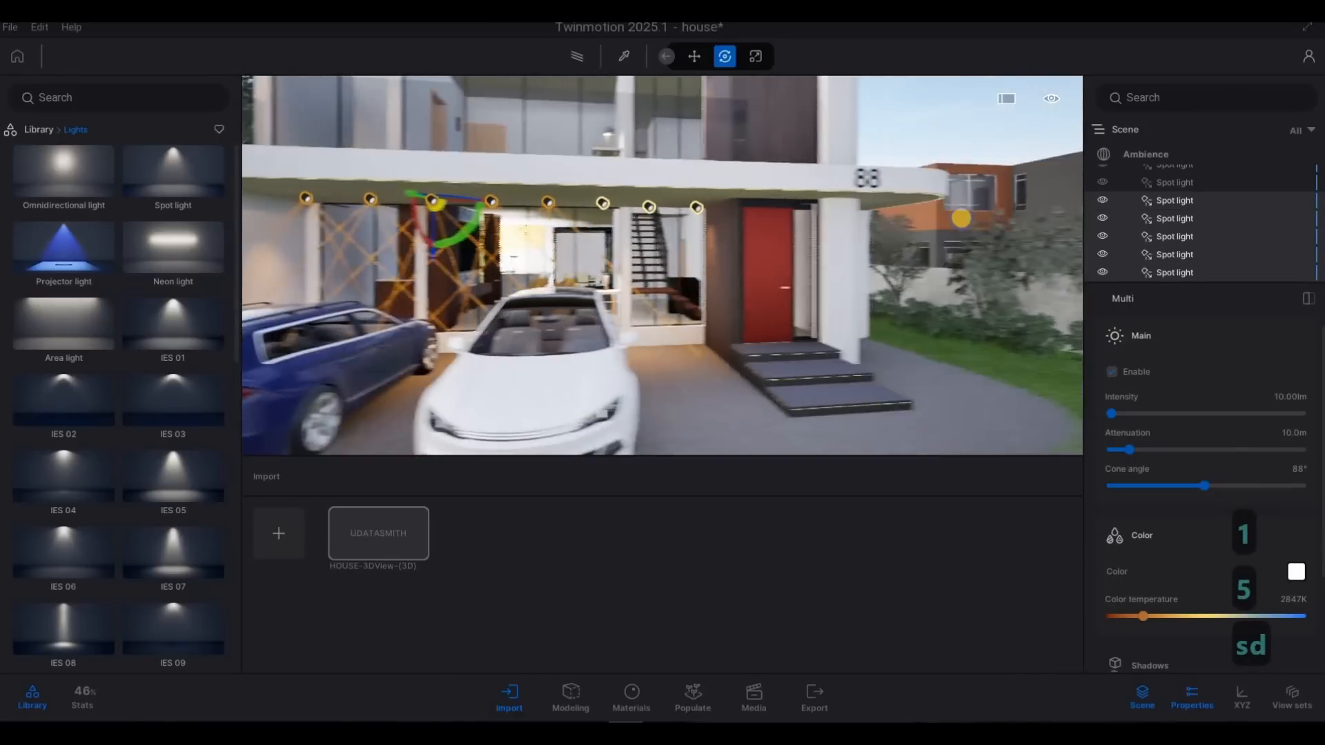
key("w")
key("e")
key("d")
key("w")
key("w")
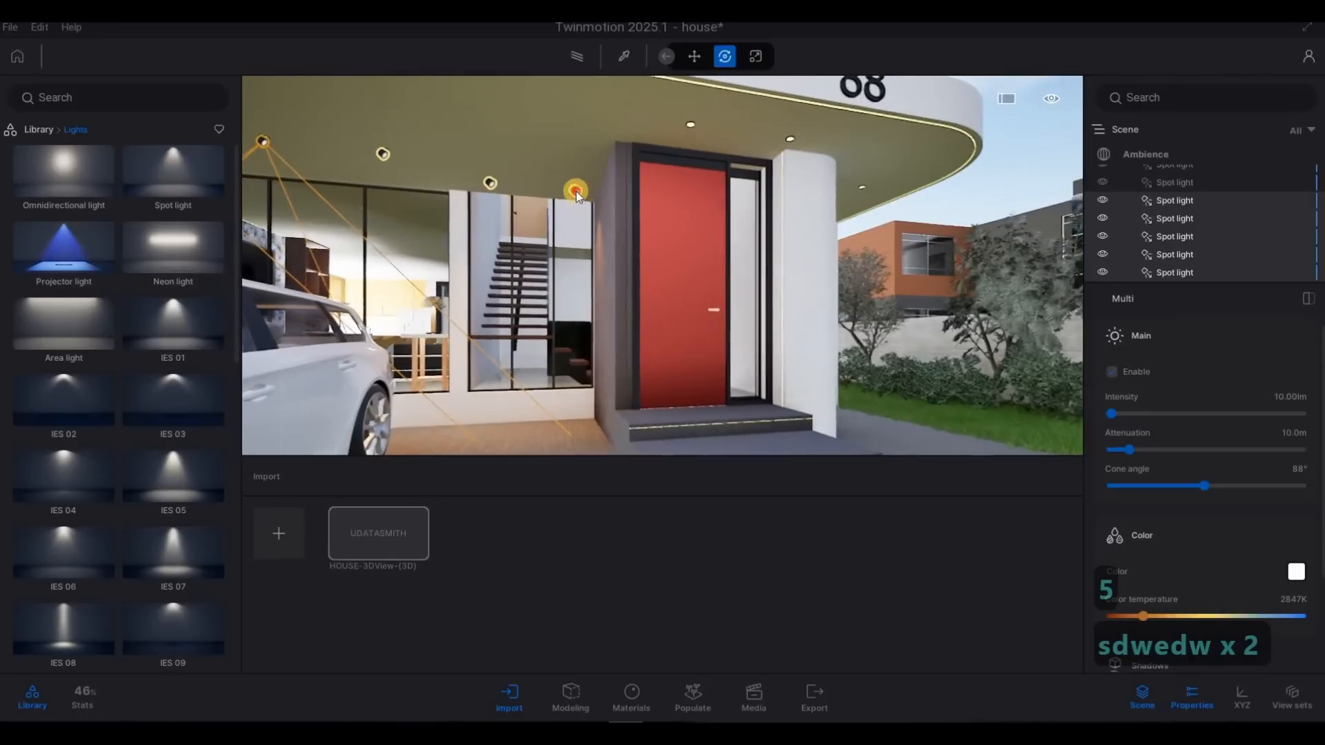
left_click(576, 192)
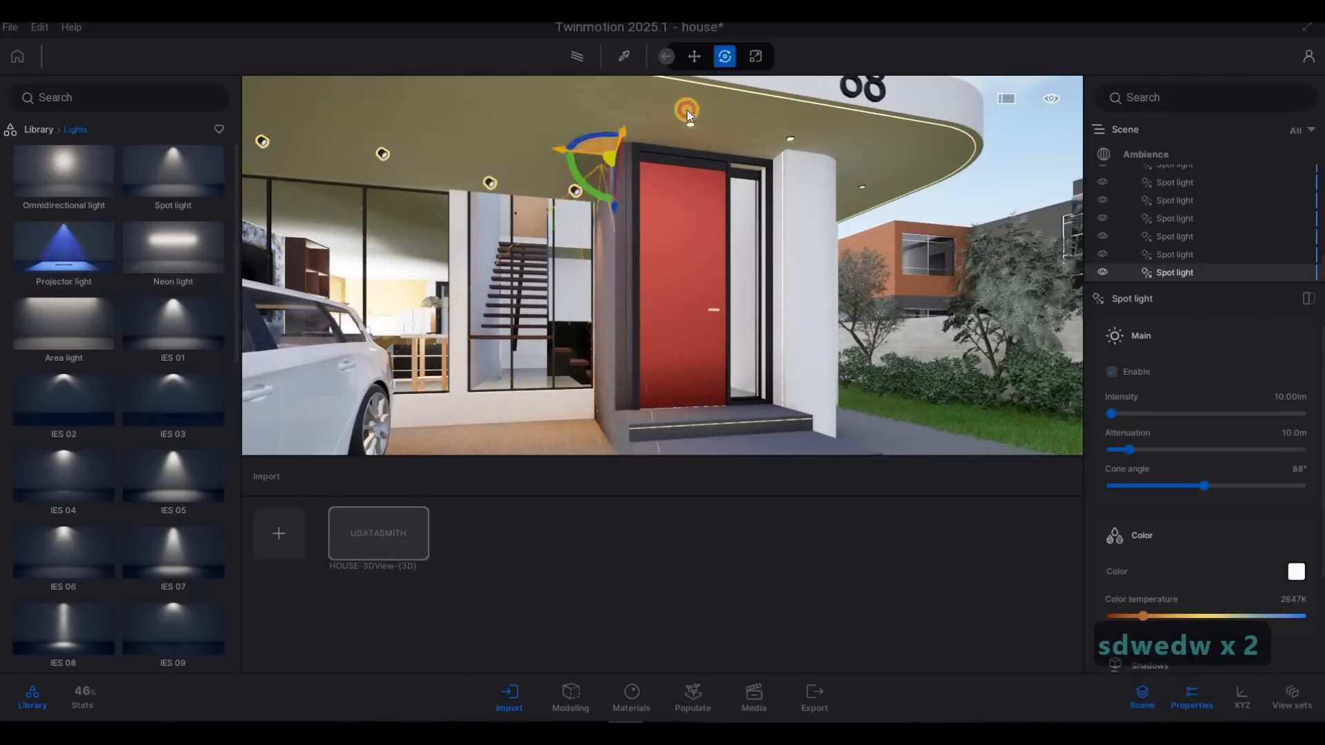
mouse_move(686, 109)
left_mouse_down("shift")
mouse_move(674, 138)
mouse_move(692, 135)
left_mouse_up("shift")
left_click(632, 441)
Align the red door's spot light with its ceiling fixture, including a shift of about 0.11 m toward the overhang's outer edge
key("d")
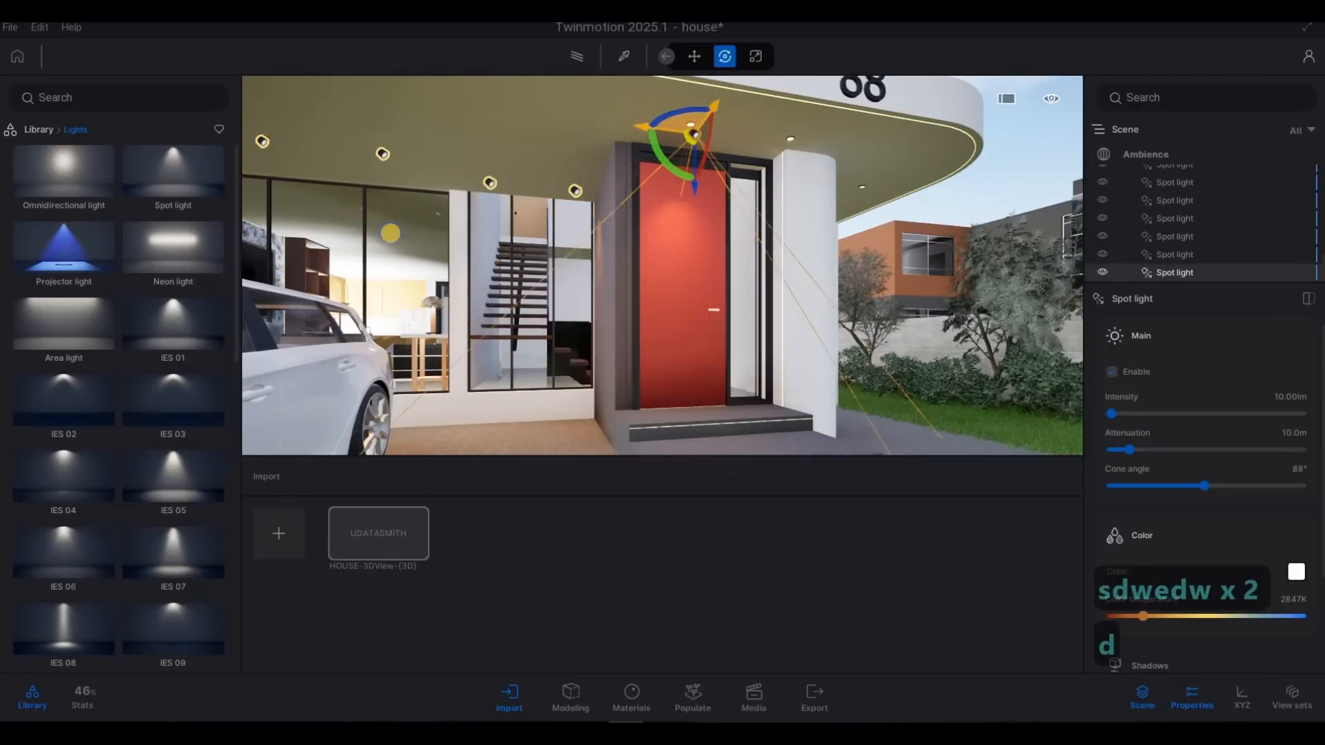
key("w")
key("w")
key("a")
key("a")
key("a")
key("a")
key("a")
key("a")
key("a")
key("a")
key("a")
key("a")
key("a")
key("a")
key("a")
key("a")
key("a")
key("a")
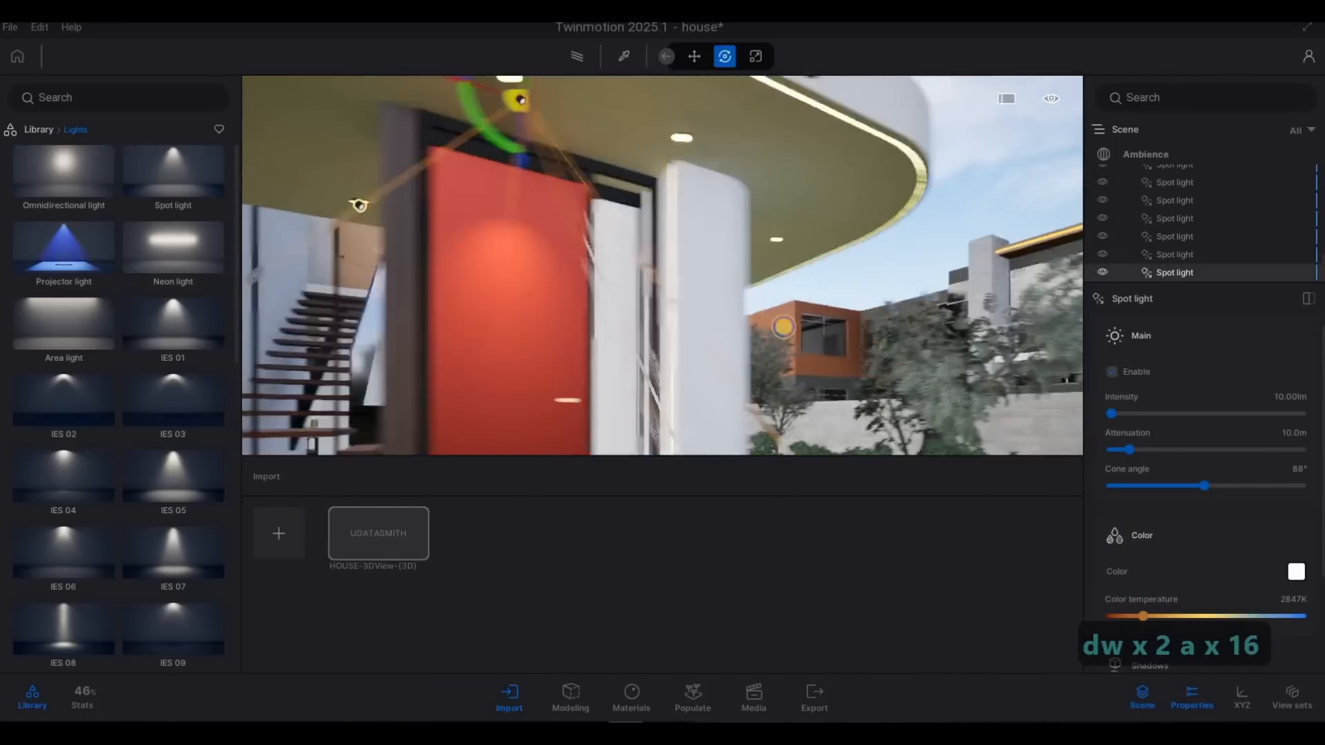
key("w")
key("q")
key("a")
key("w")
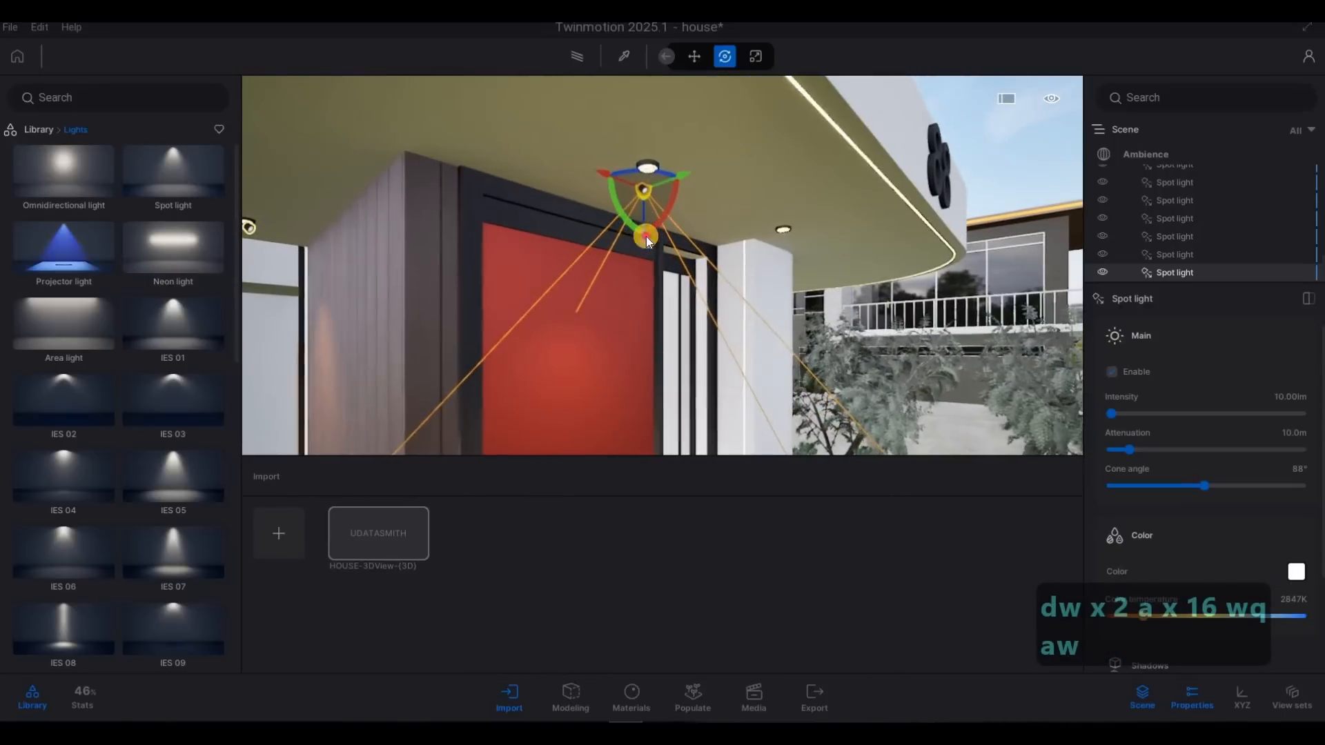
key("d")
key("d")
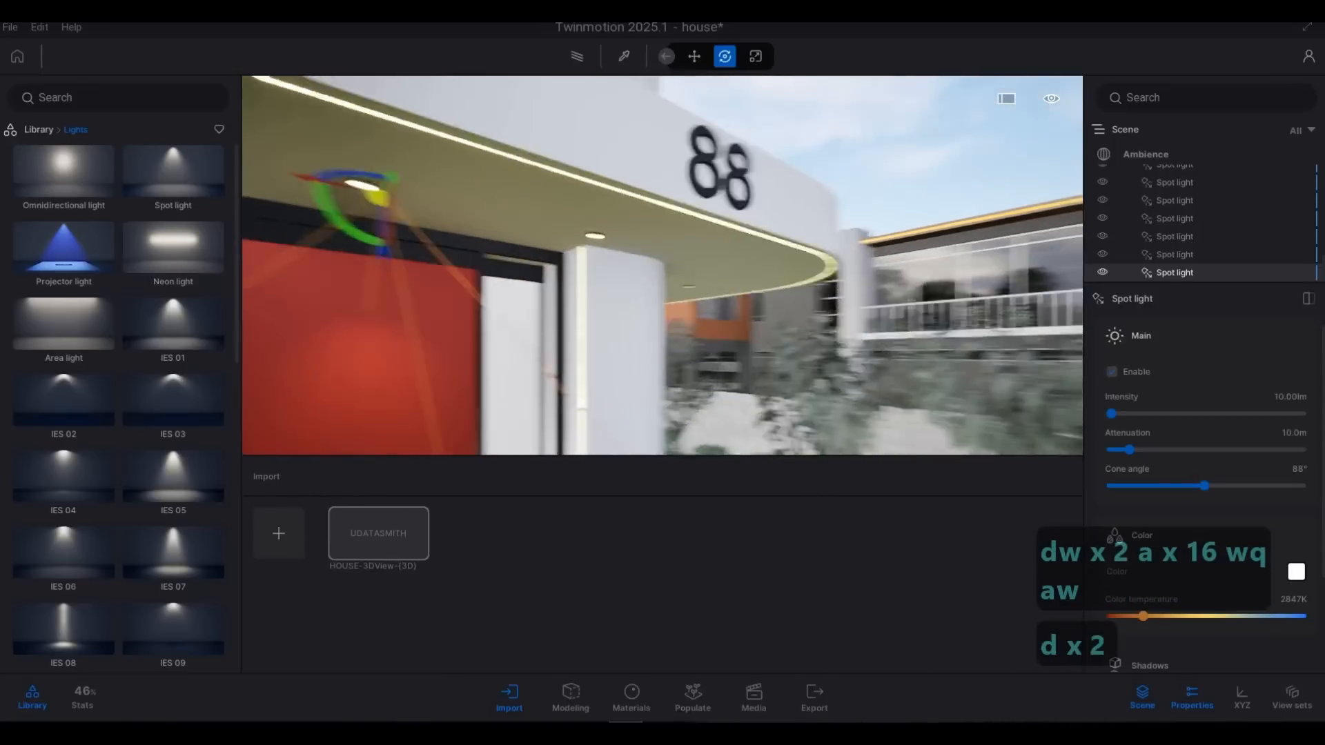
key("d")
key("w")
key("a")
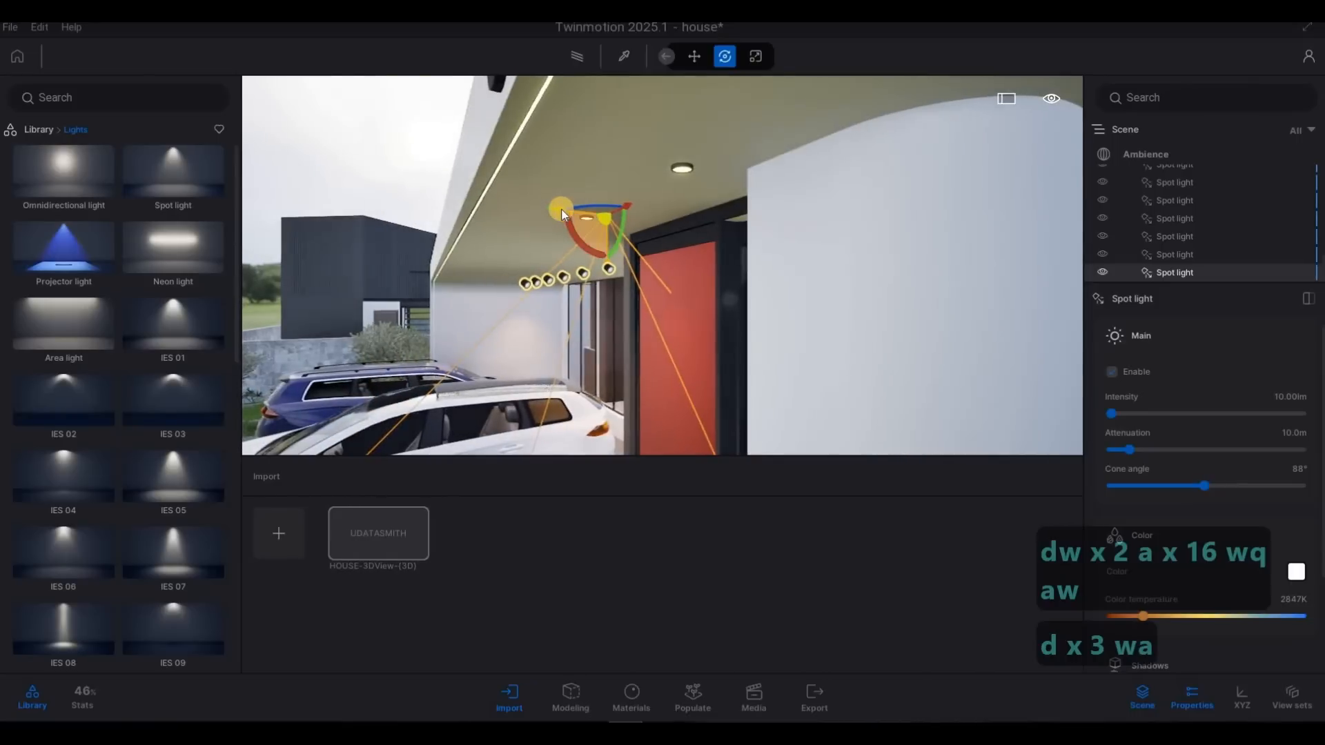
left_click_drag(562, 214, 540, 212)
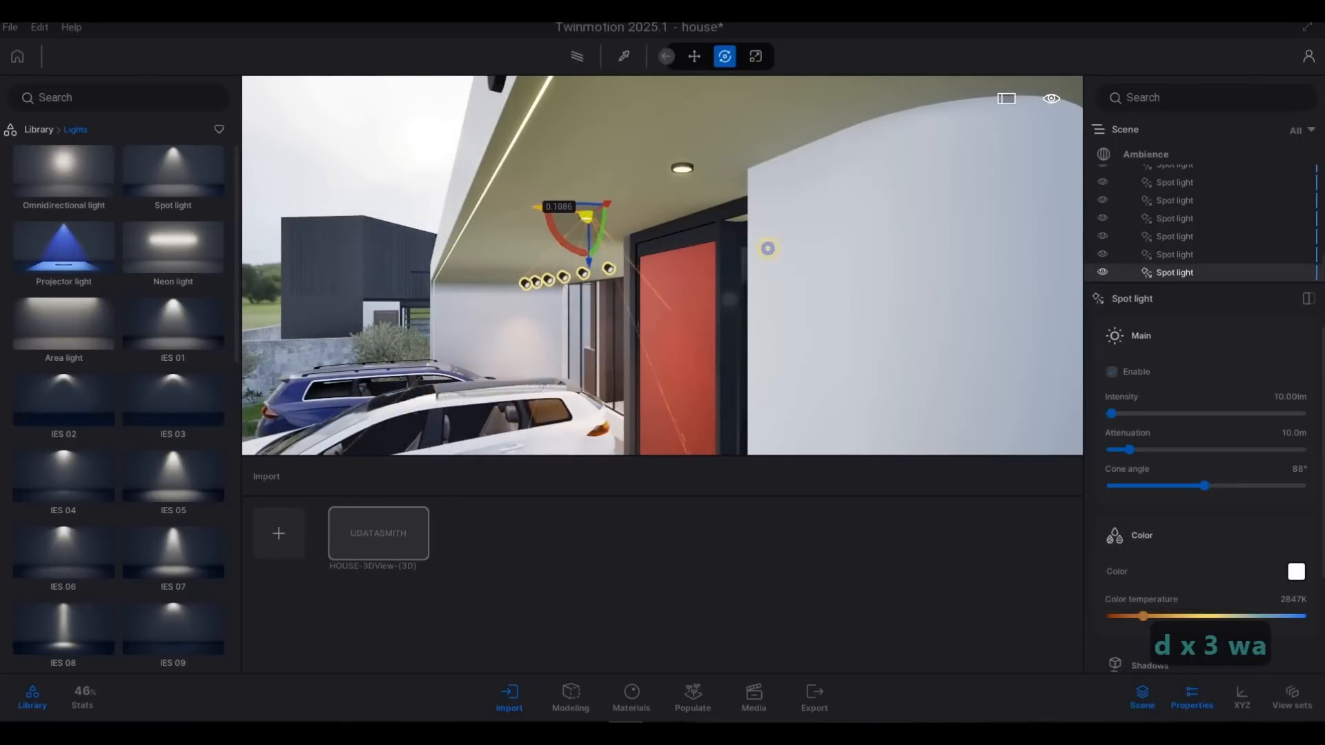
key("a")
key("w")
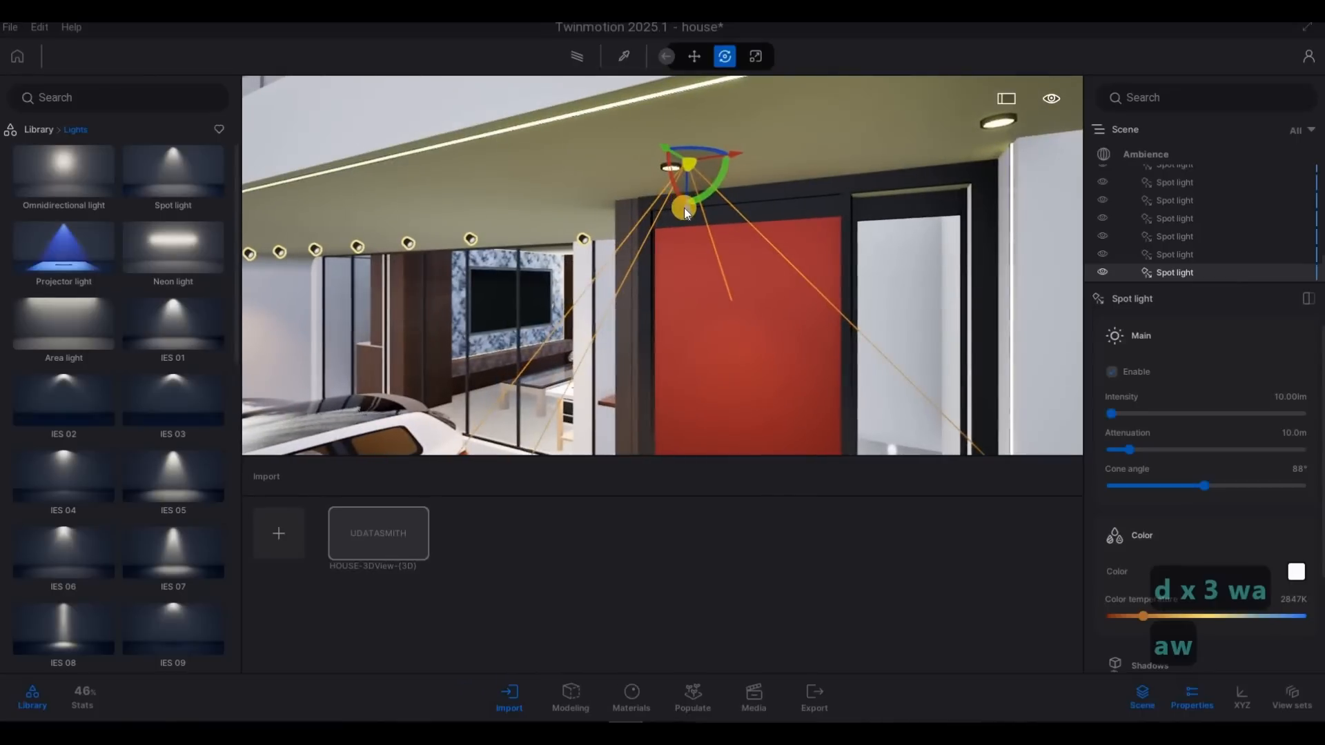
mouse_move(683, 219)
left_mouse_down()
mouse_move(730, 171)
mouse_move(706, 214)
left_mouse_up()
Copy the red door's spot light along the overhang as one instance at 1 m spacing, to the fixture nearest the rounded wall
right_click_drag(706, 214, 68, 247)
key("d")
key("d")
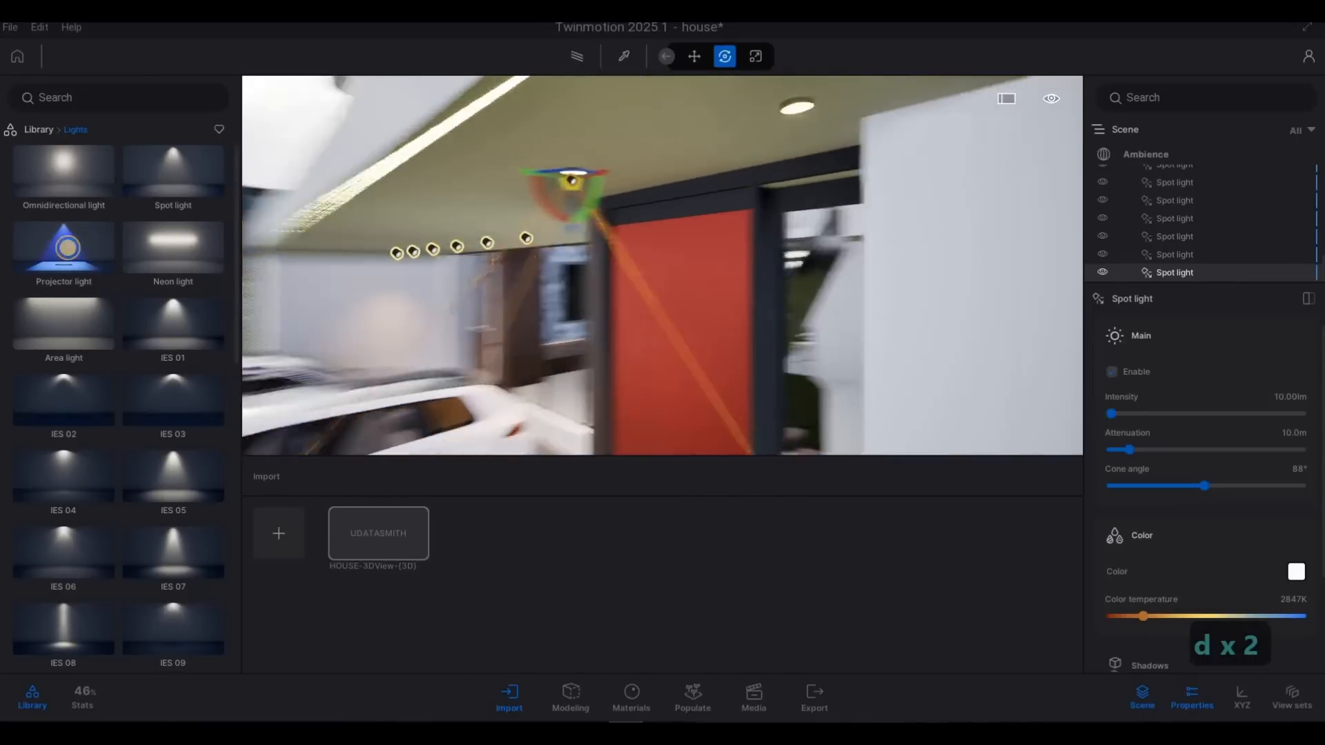
key("a")
key("a")
key("a")
key("a")
key("a")
key("a")
key("s")
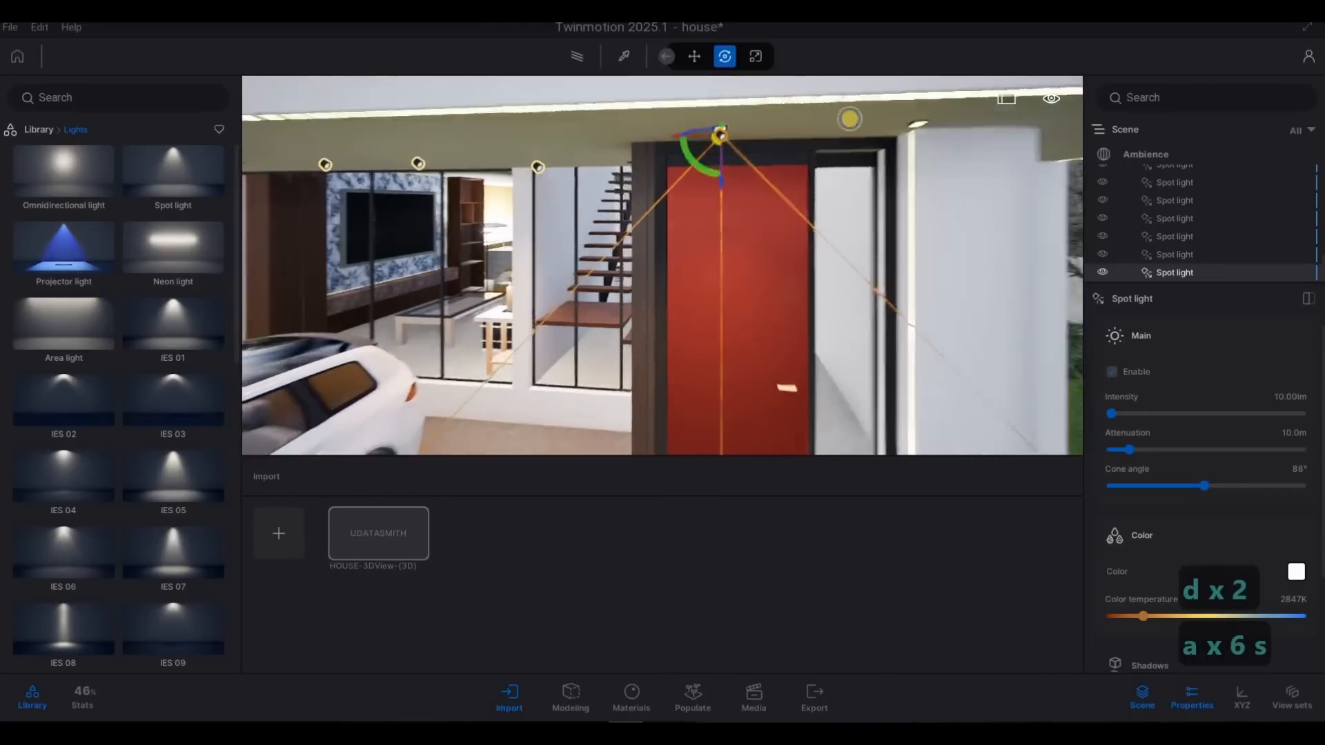
key("e")
key("s")
key("e")
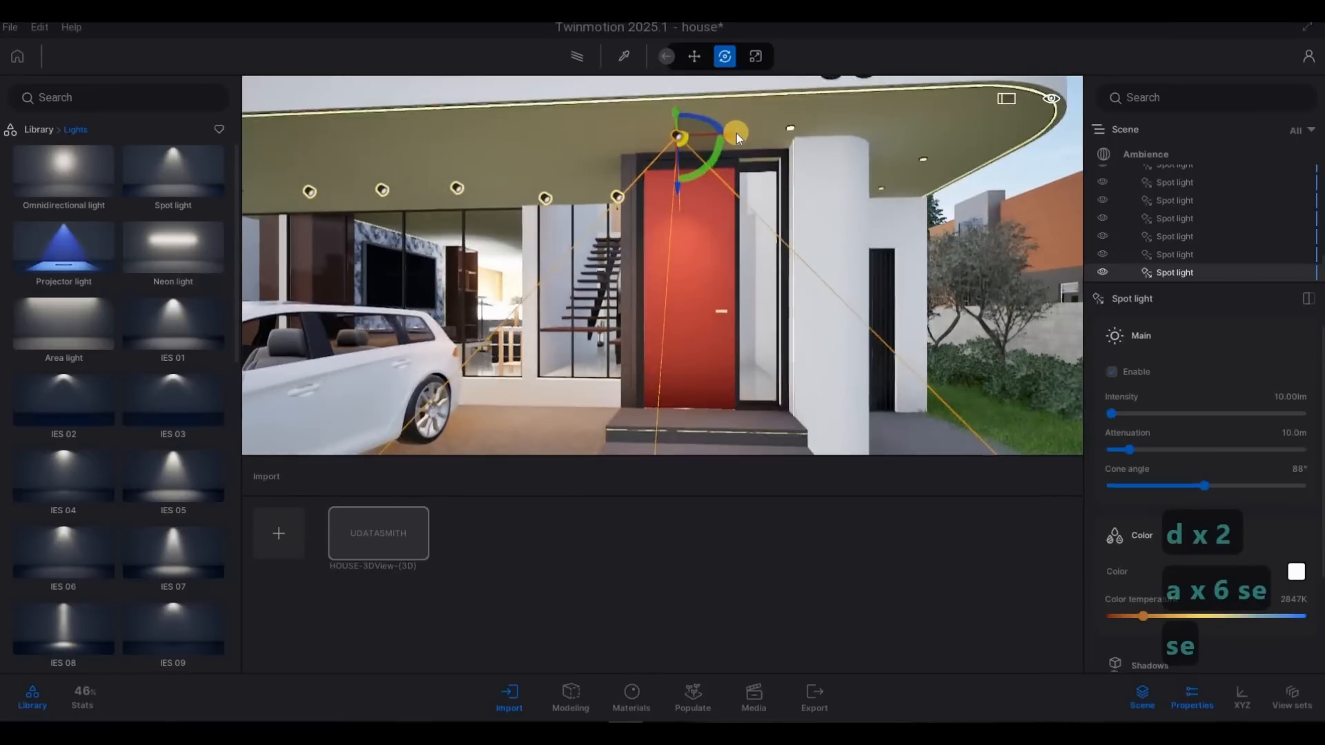
left_click_drag(731, 131, 833, 128, "shift")
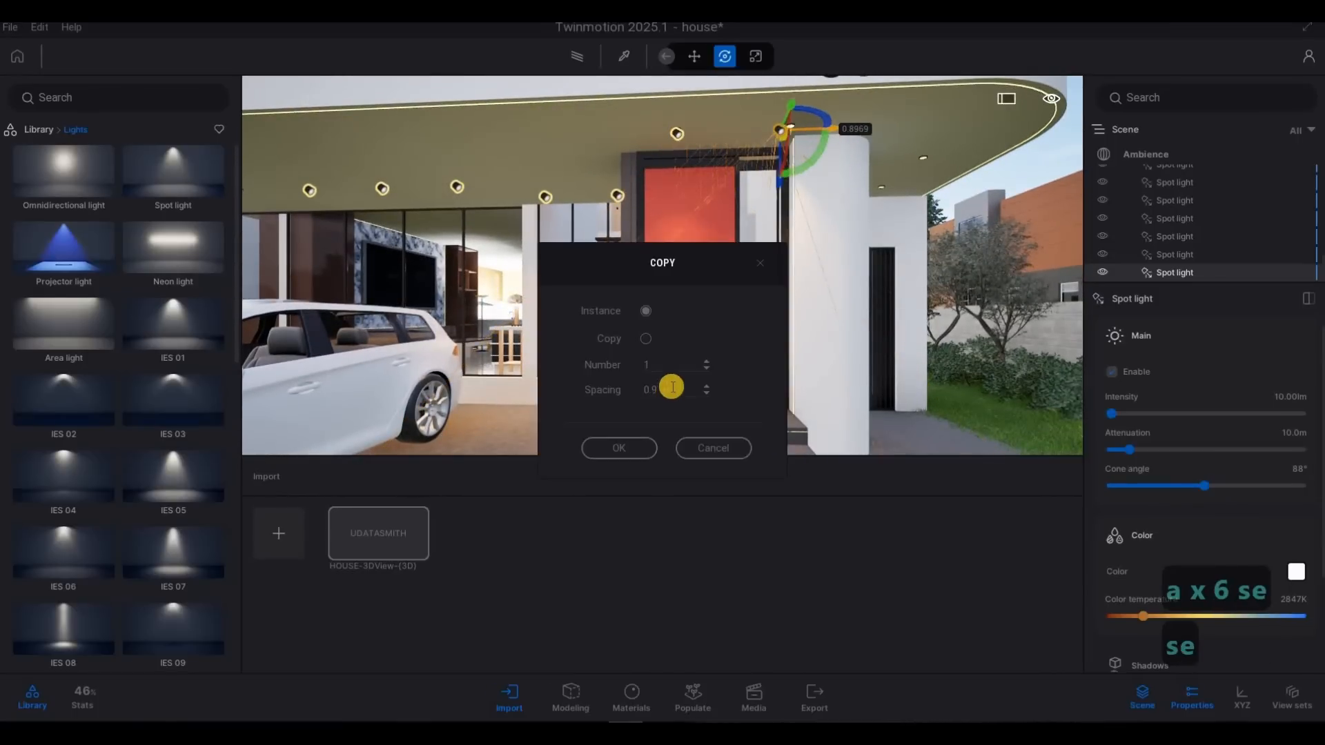
left_click(658, 365)
type("1")
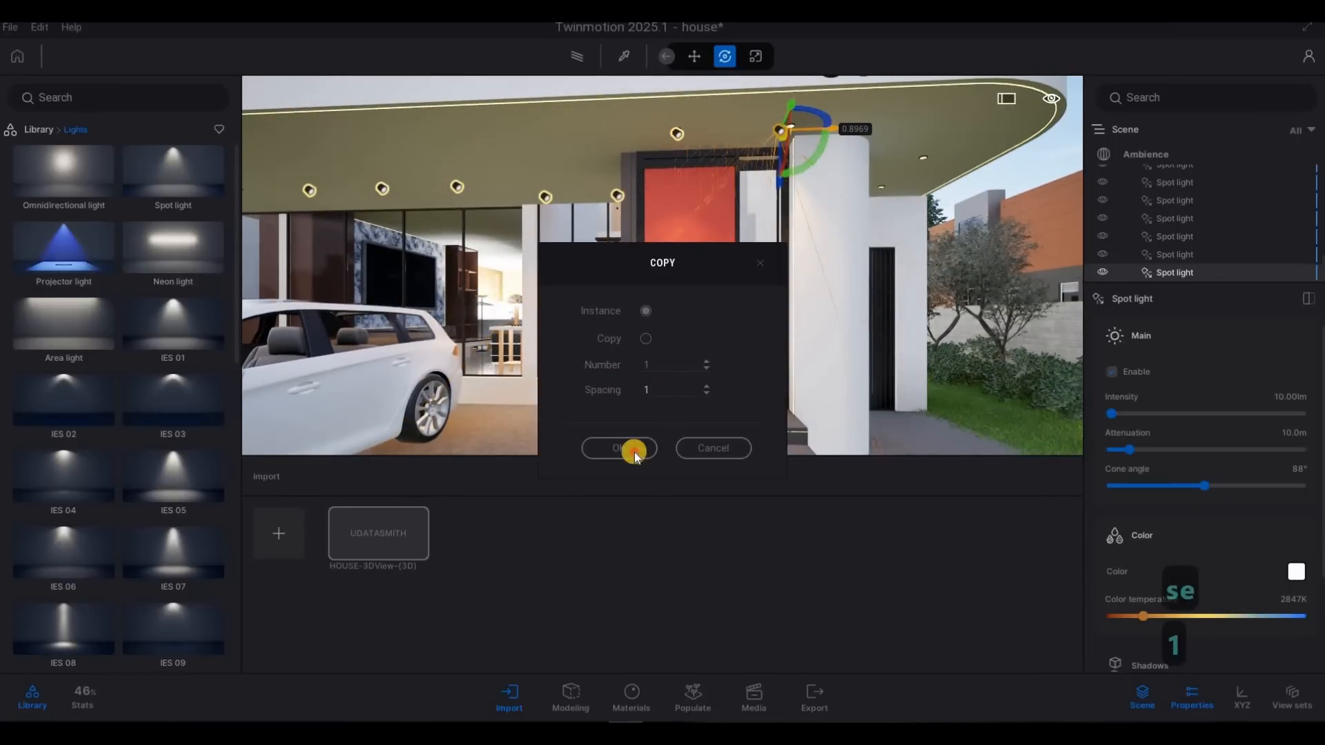
left_click(630, 449)
Copy the new spot light diagonally as one instance, about 1.74 m away, to the ceiling fixture past the rounded wall
key("d")
key("w")
key("d")
key("d")
right_click_drag(512, 195, 564, 195)
left_click_drag(680, 183, 850, 178)
left_click(618, 450)
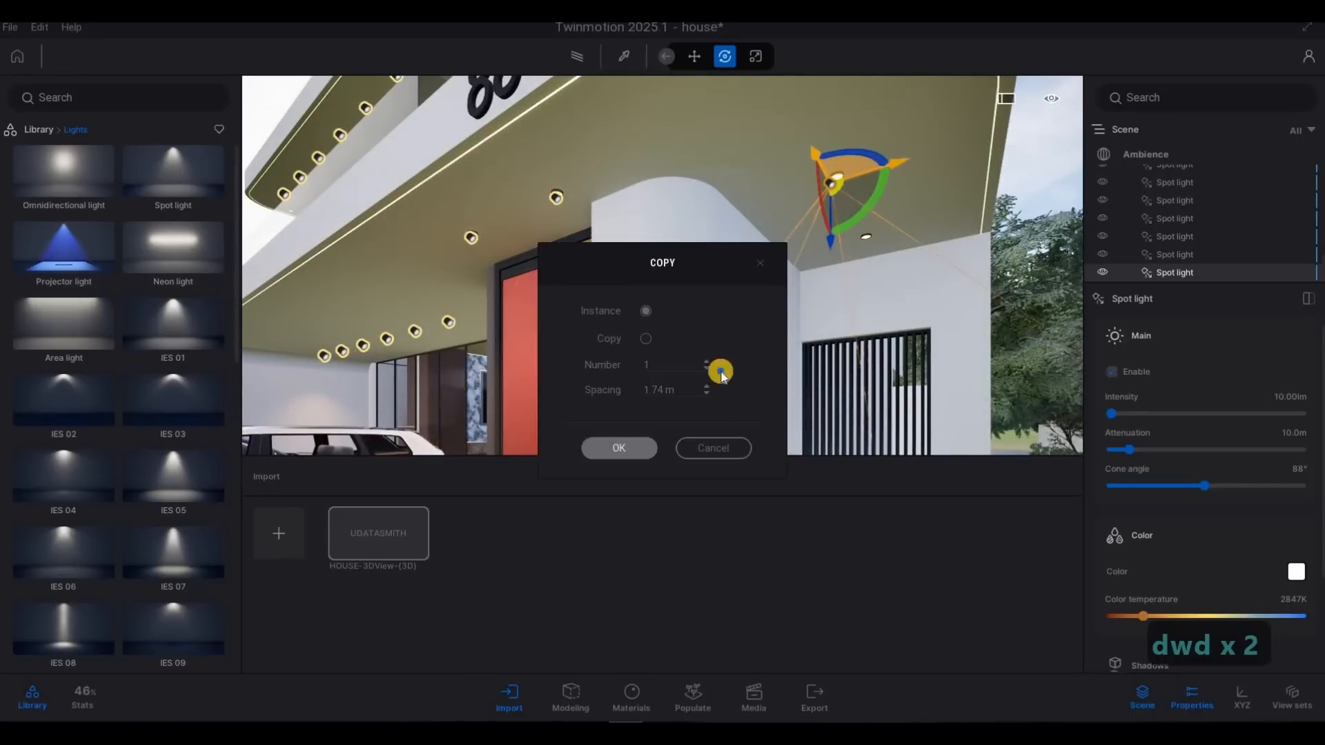
Align the copied spot light with its recessed ceiling fixture beside the rounded wall
key("d")
key("w")
right_click_drag(719, 370, 561, 294)
key("q")
key("d")
key("d")
key("w")
key("q")
key("d")
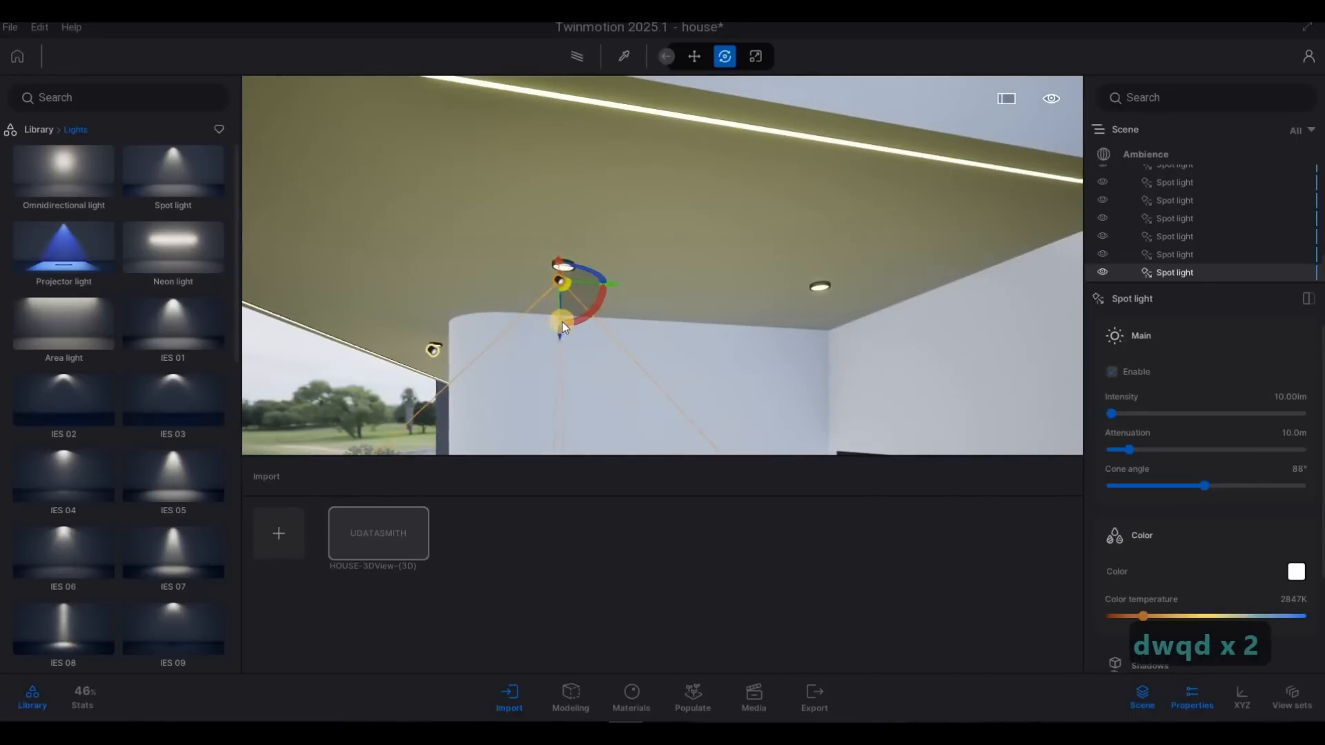
left_click_drag(562, 322, 619, 289)
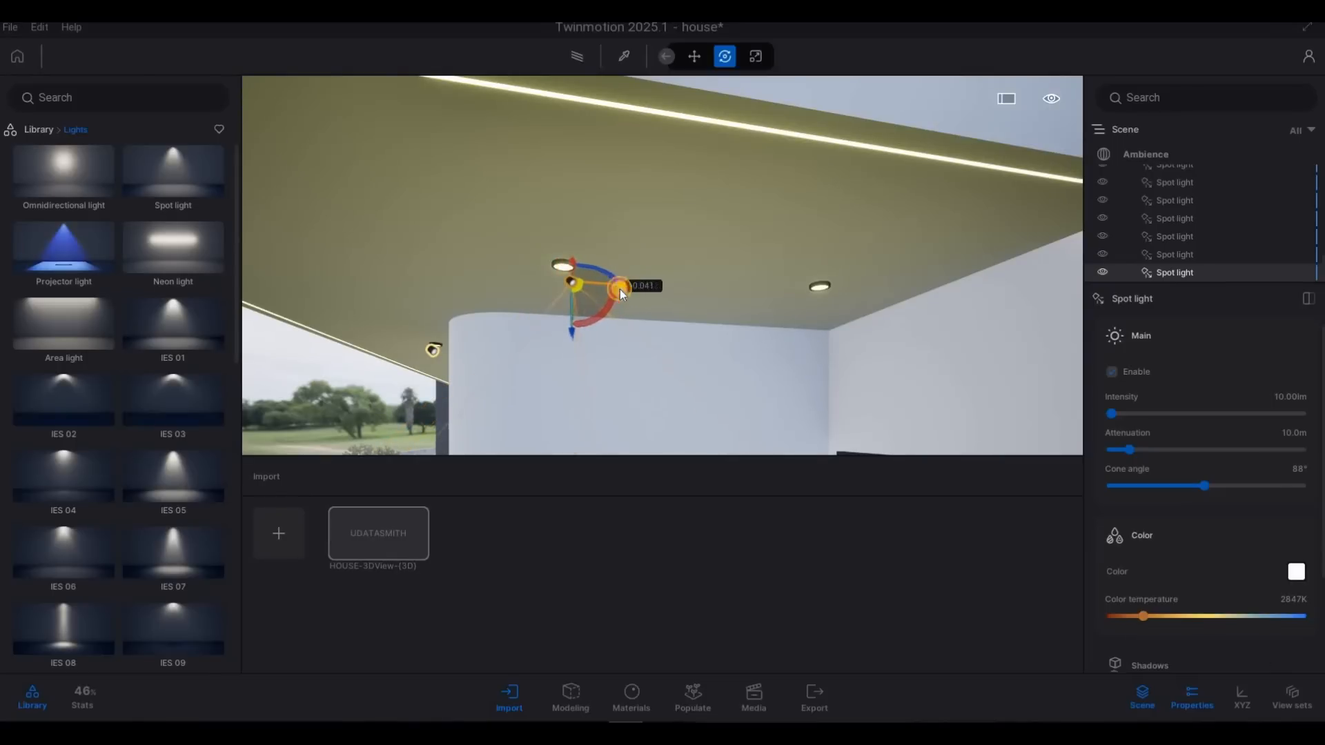
key("a")
right_click_drag(704, 384, 780, 240)
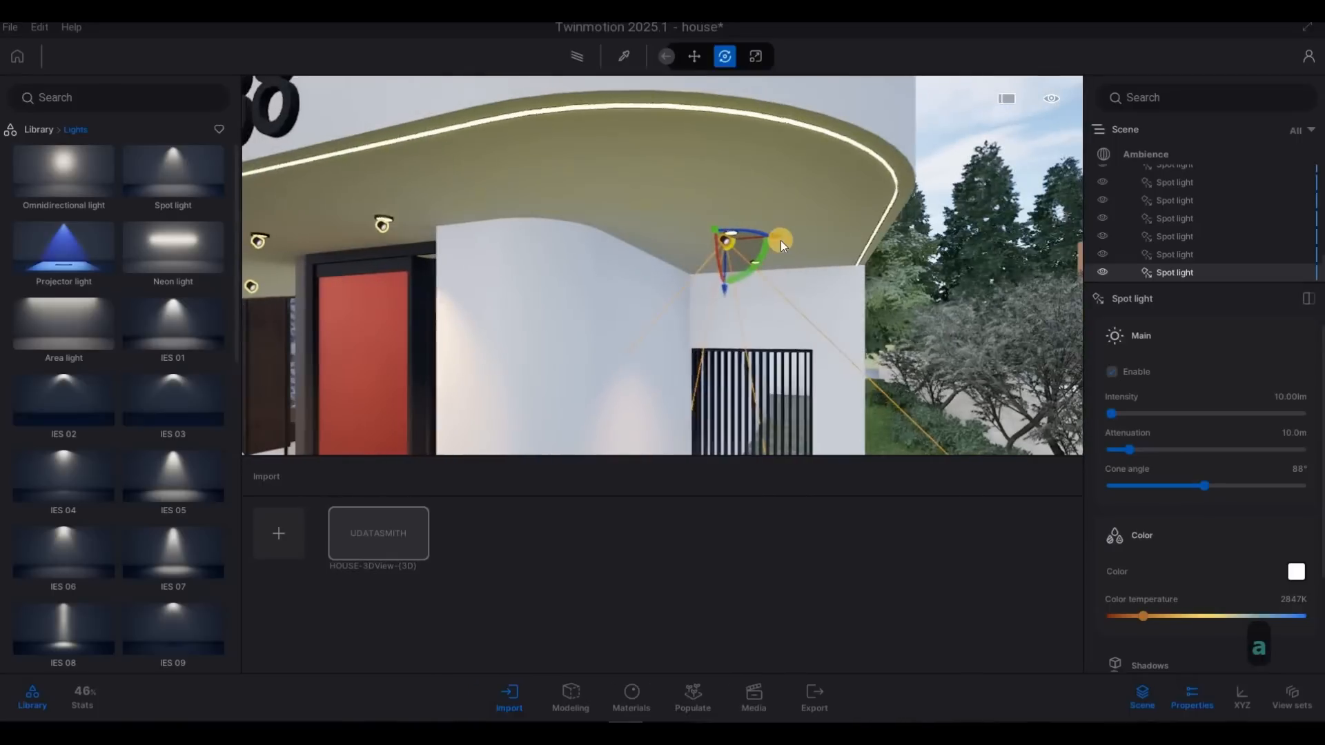
left_click_drag(780, 239, 785, 238)
Copy that spot light as one instance at 1 m spacing to the last ceiling fixture near the barred gate
key("d")
key("d")
key("d")
right_click_drag(865, 320, 822, 306)
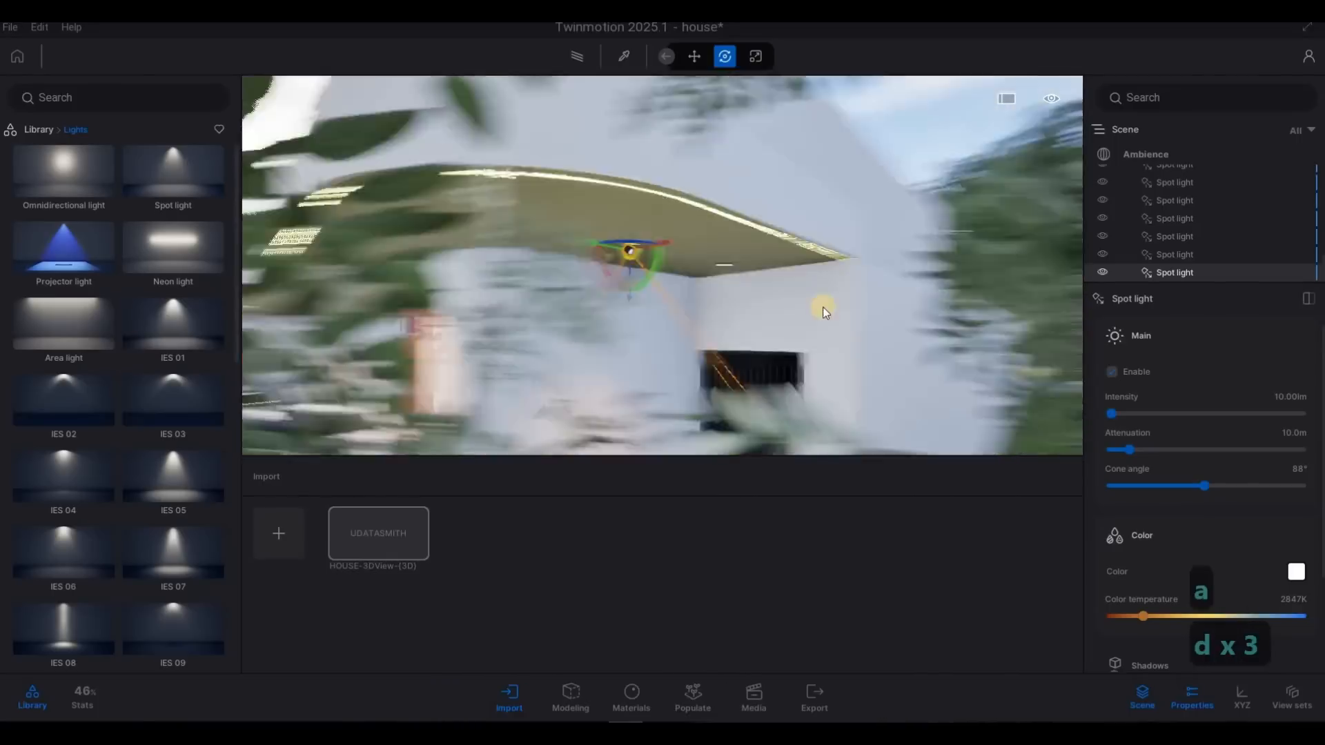
key("d")
key("d")
key("d")
key("d")
key("d")
key("w")
key("d")
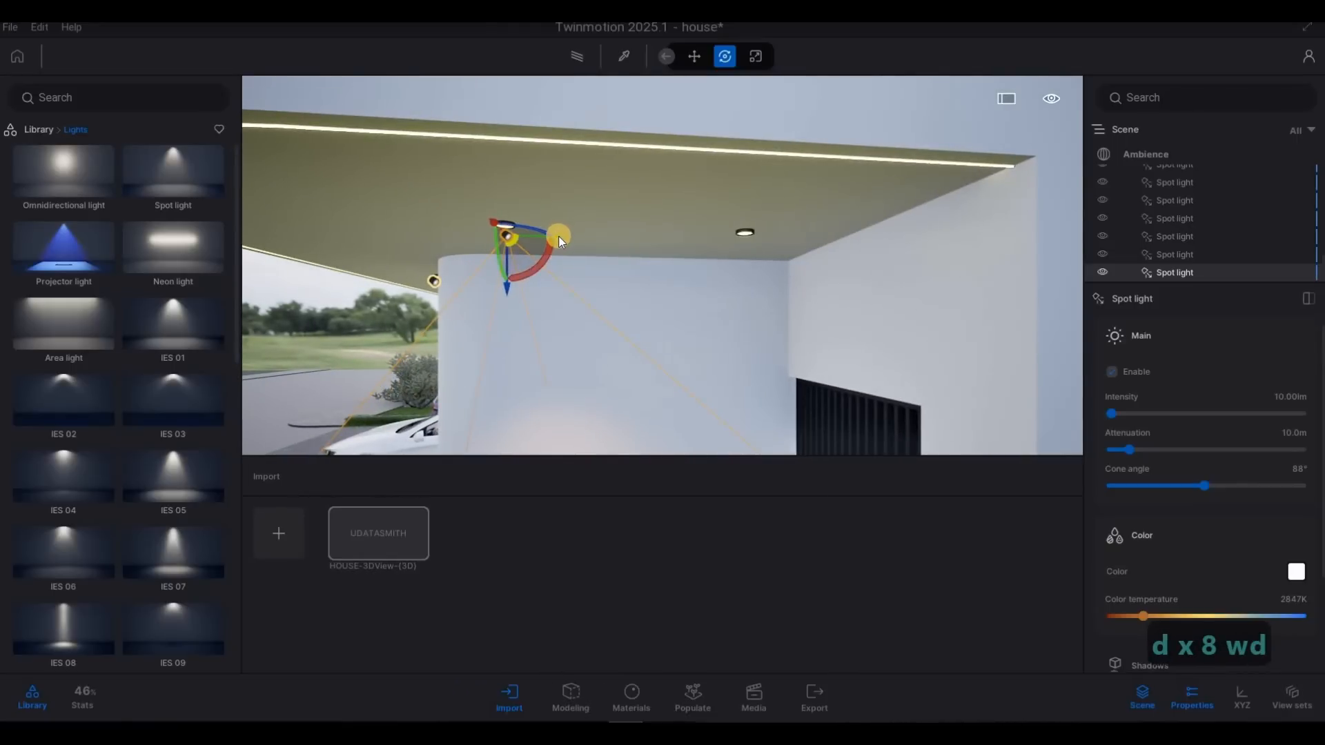
left_click_drag(559, 238, 697, 390, "alt")
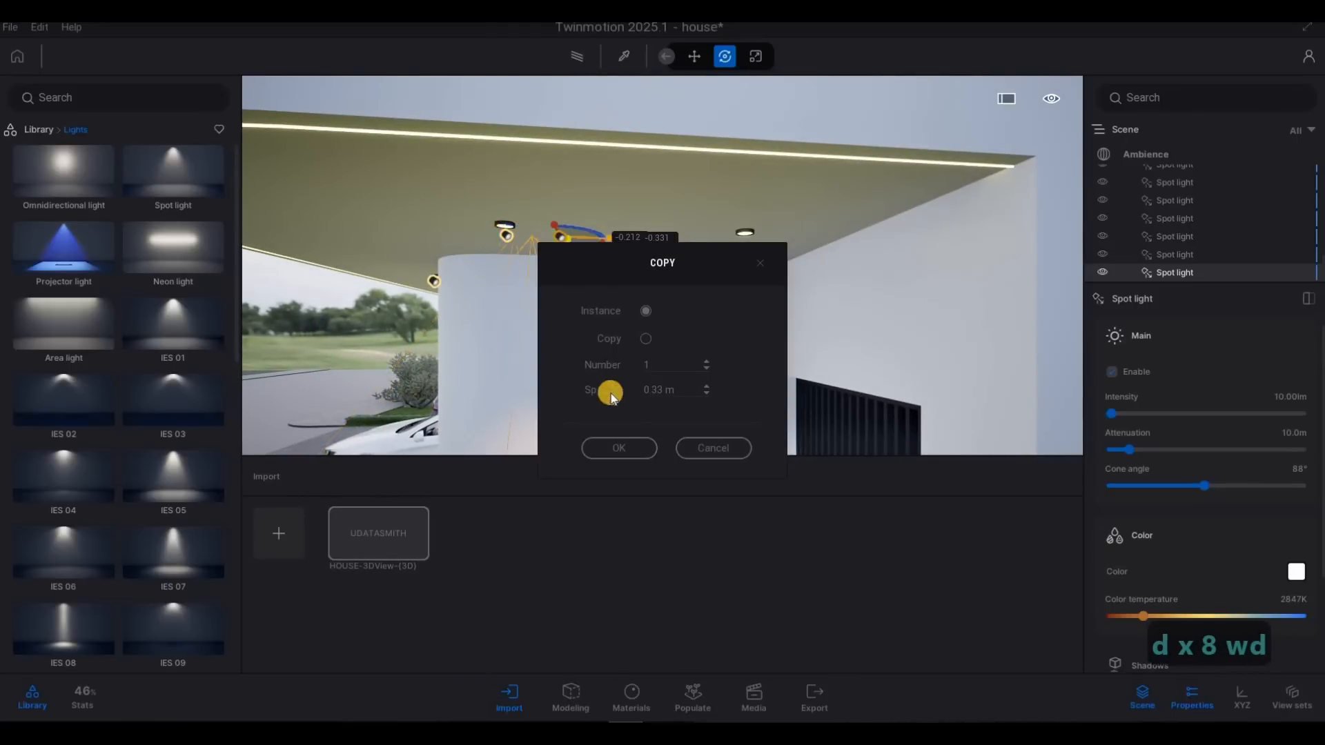
type("1.")
key("Return")
Examine the spot lights along the carport and upper overhang across the whole front facade
key("s")
key("a")
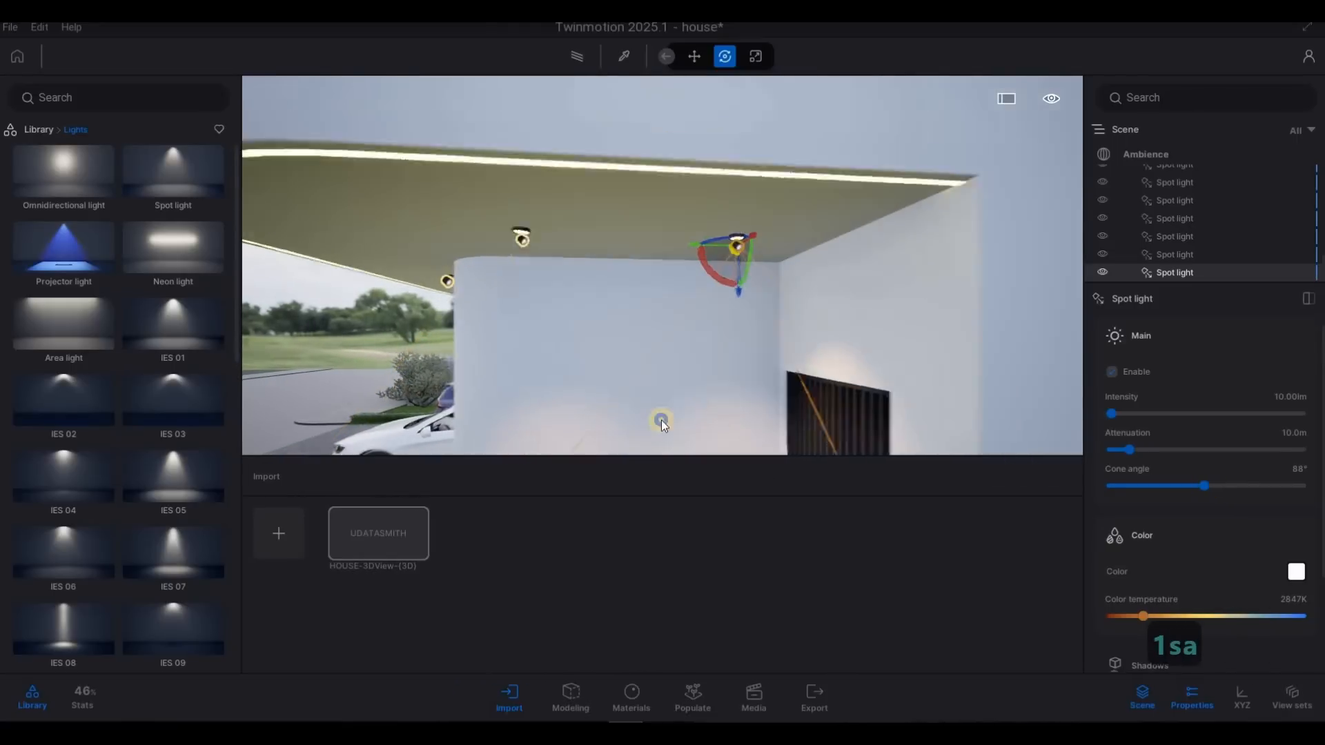
key("a")
key("a")
key("a")
key("a")
key("a")
key("s")
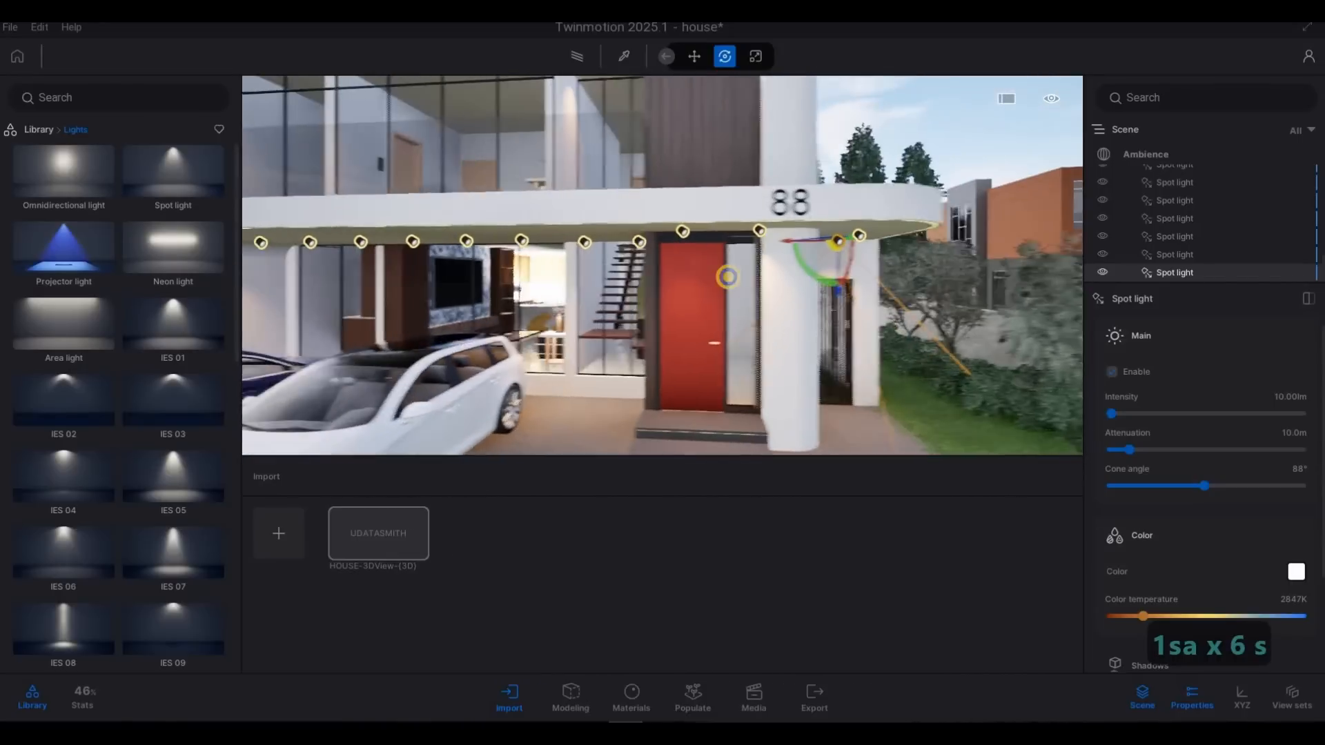
key("e")
key("a")
key("a")
key("s")
key("a")
key("w")
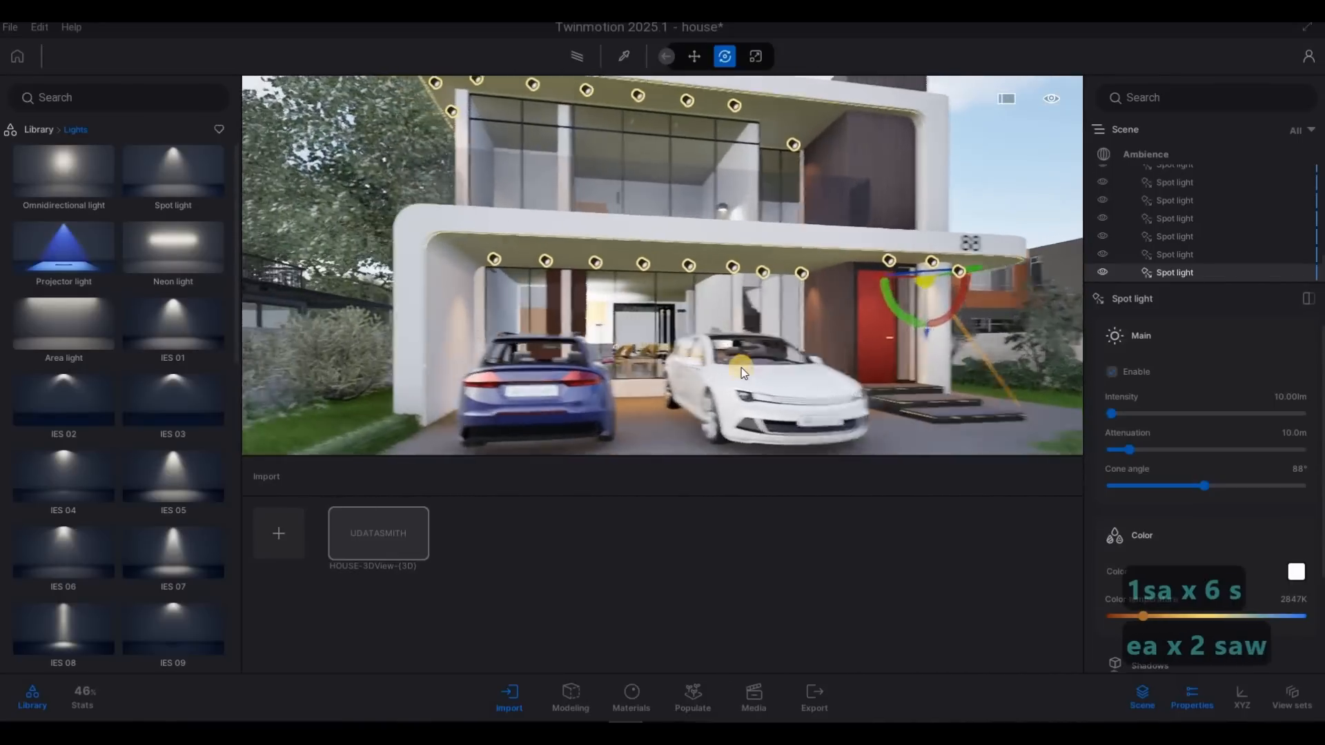
Select the light sources of the bedside table lamps, starting in the upper-floor bedroom, and set their color temperature to 2800 K
key("w")
key("w")
key("w")
key("w")
key("q")
key("w")
key("d")
key("w")
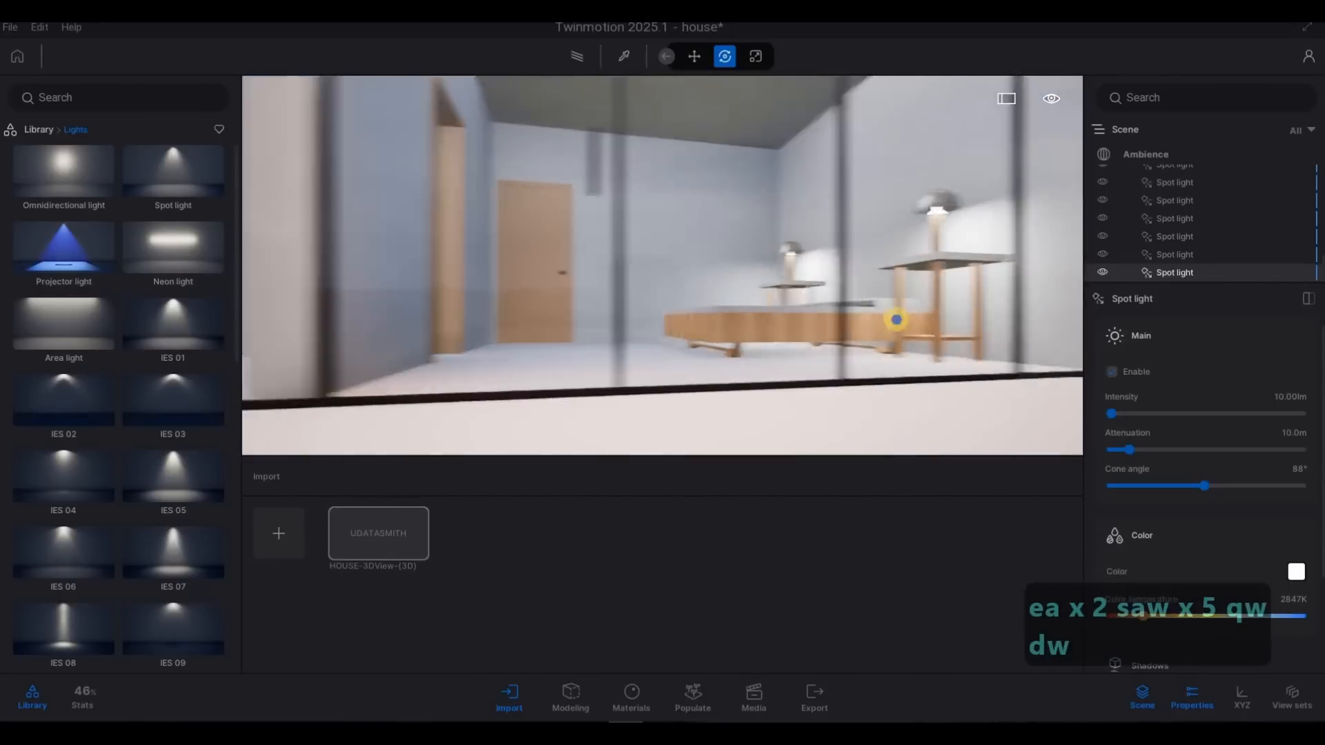
left_click(888, 209)
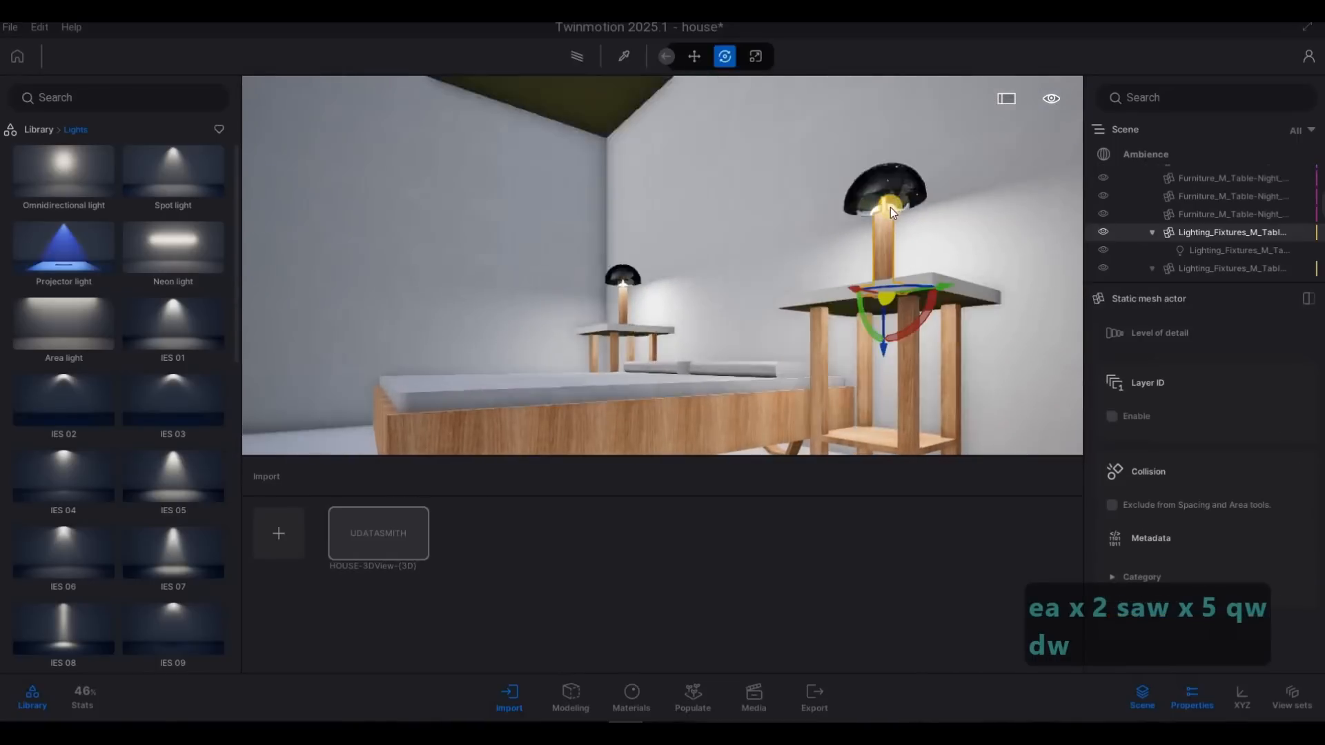
left_click(1220, 248)
scroll(1217, 247, "down", 1)
left_click(1212, 242, "shift")
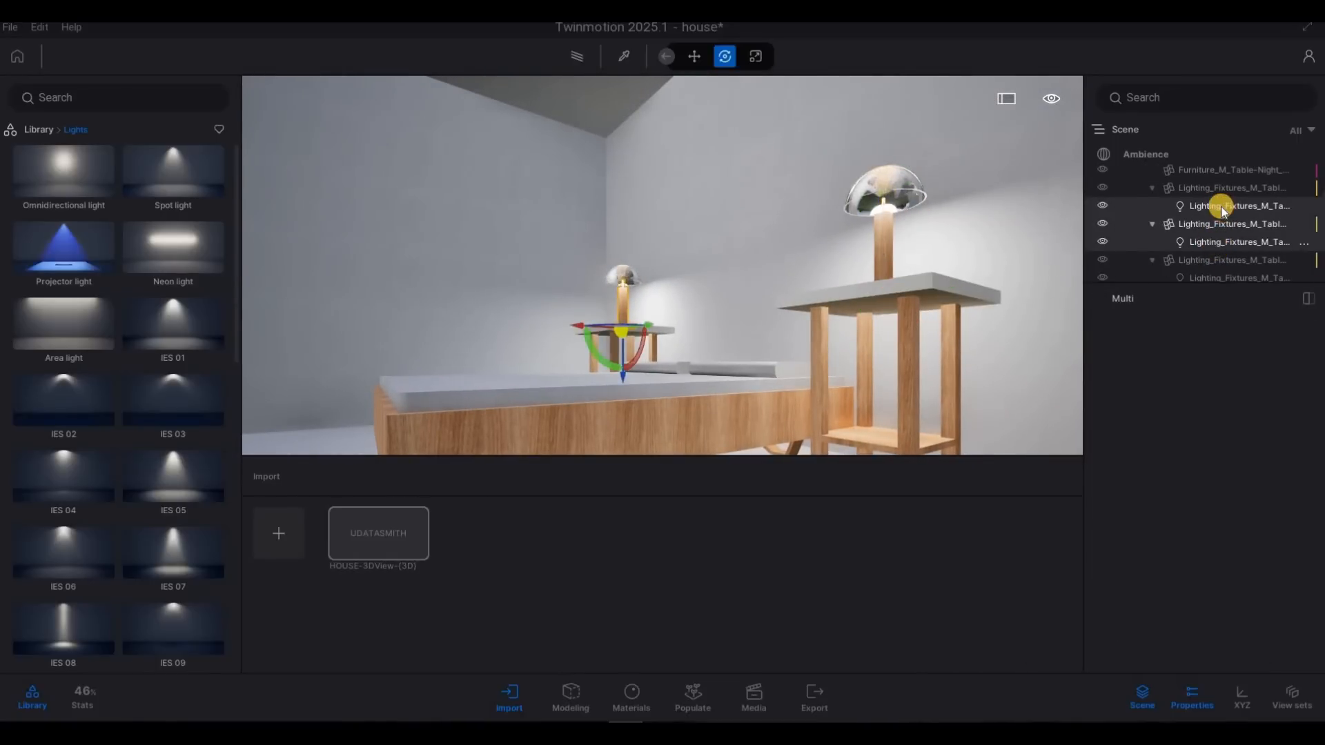
left_click(1220, 207, "ctrl")
left_click(1224, 244, "shift")
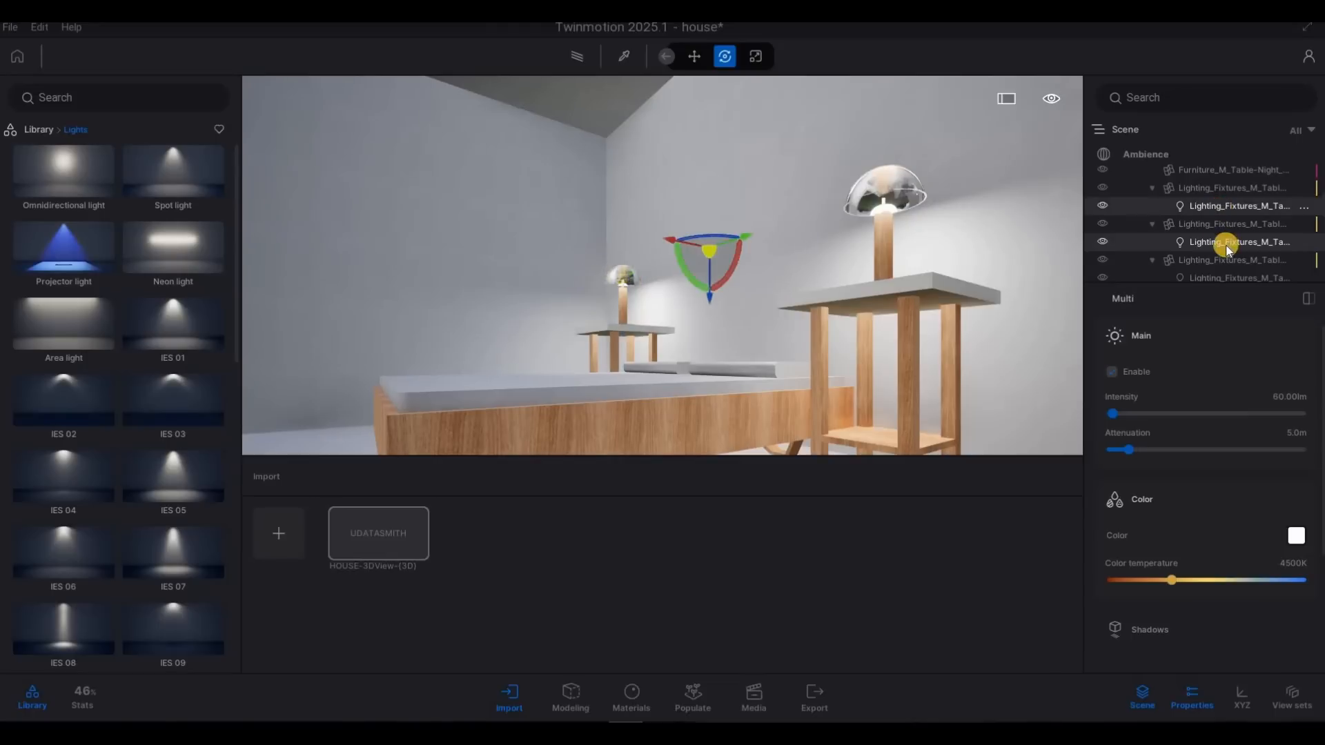
scroll(1208, 258, "down", 1)
left_click(1212, 259, "shift")
scroll(1210, 258, "down", 1)
left_click(1201, 225, "ctrl")
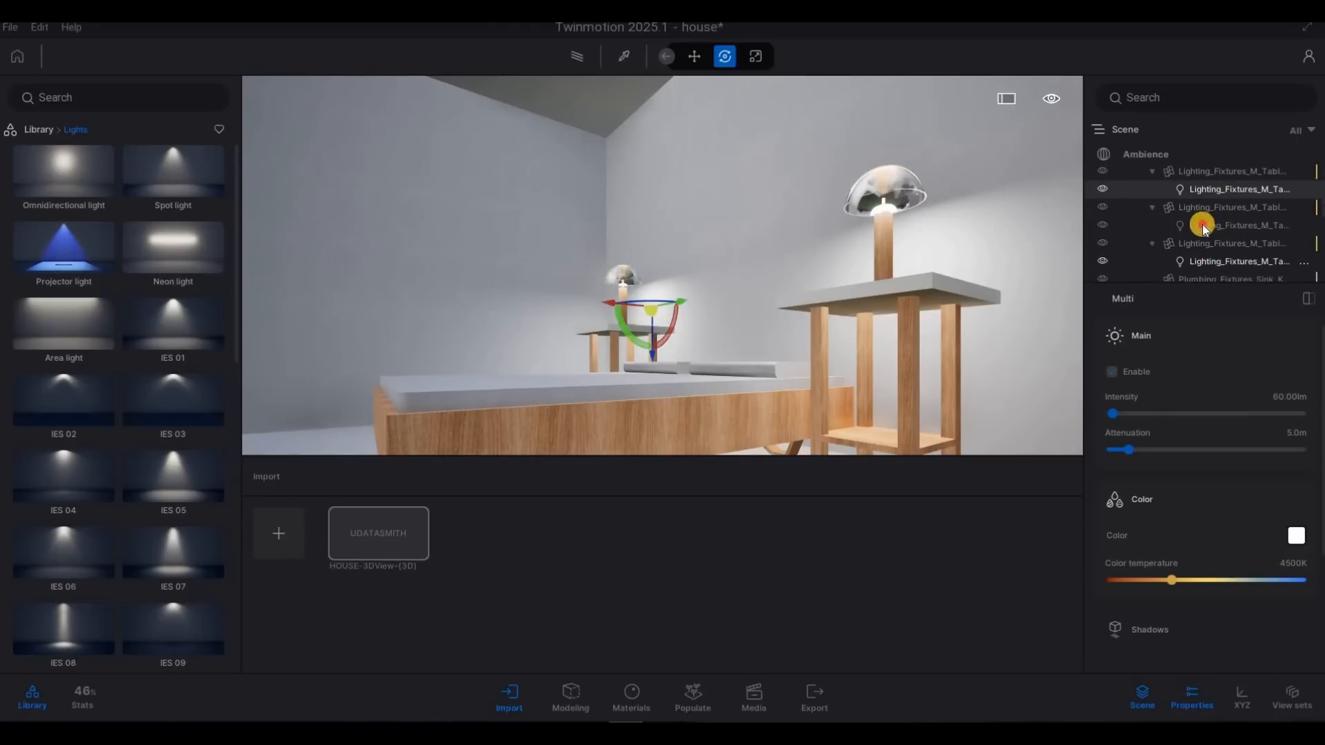
left_click(1206, 263, "ctrl")
scroll(1209, 266, "down", 1)
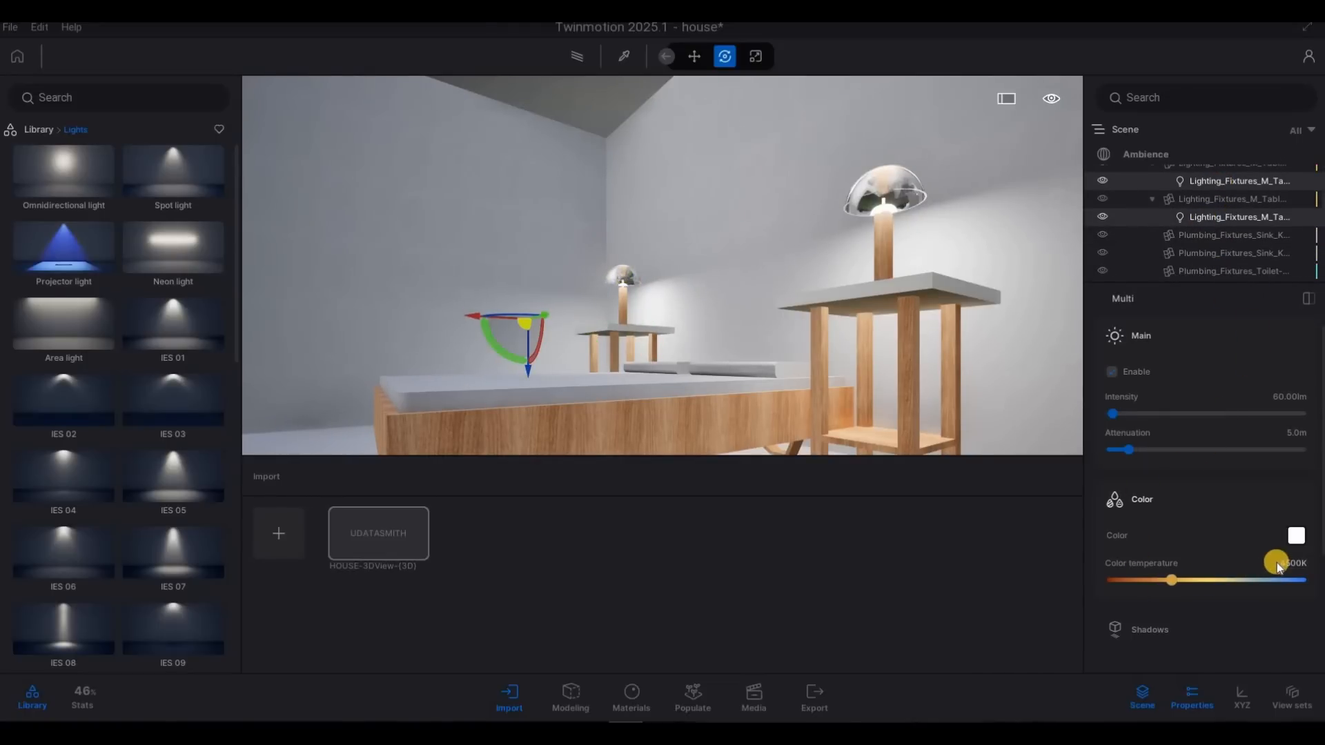
left_click(1299, 565)
type("2800")
key("Return")
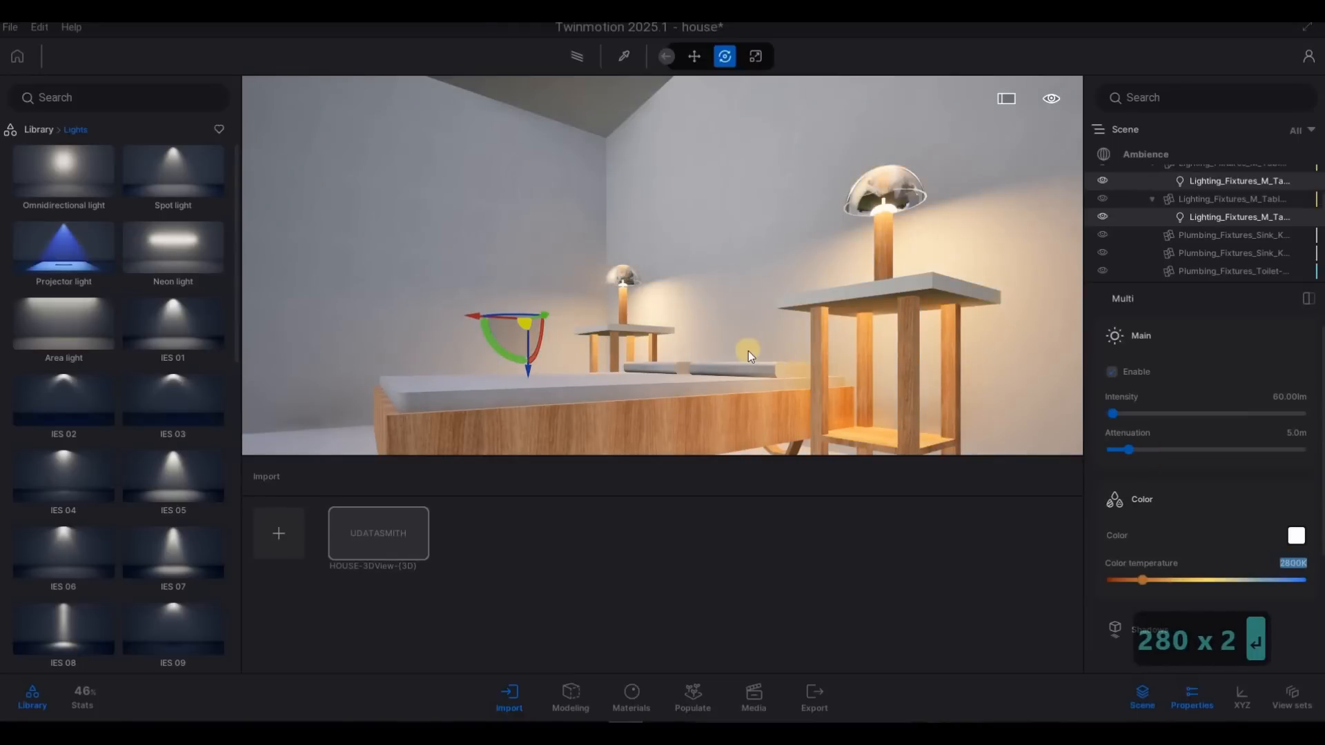
Select the light sources of the living-room table lamps and the floor lamp and set their color temperature to 2800 K
left_click(838, 284)
key("s")
key("d")
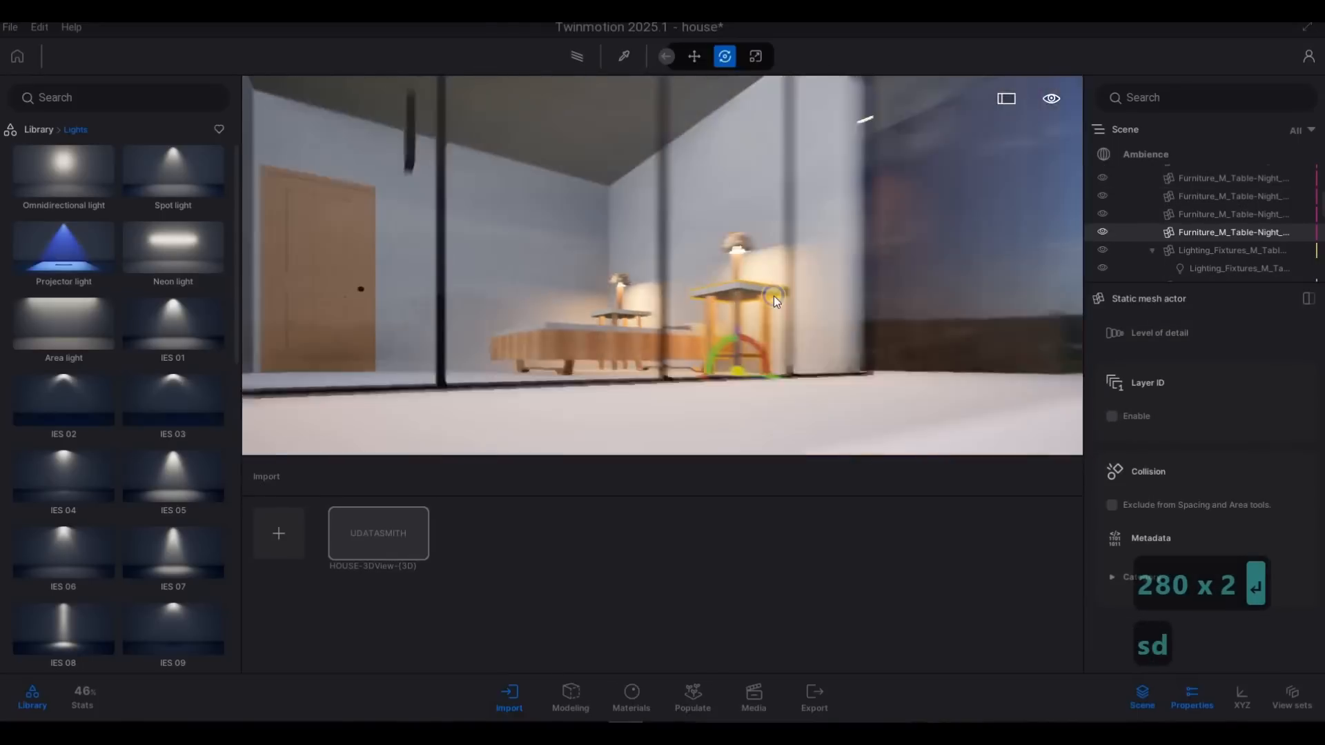
key("s")
key("d")
key("w")
key("e")
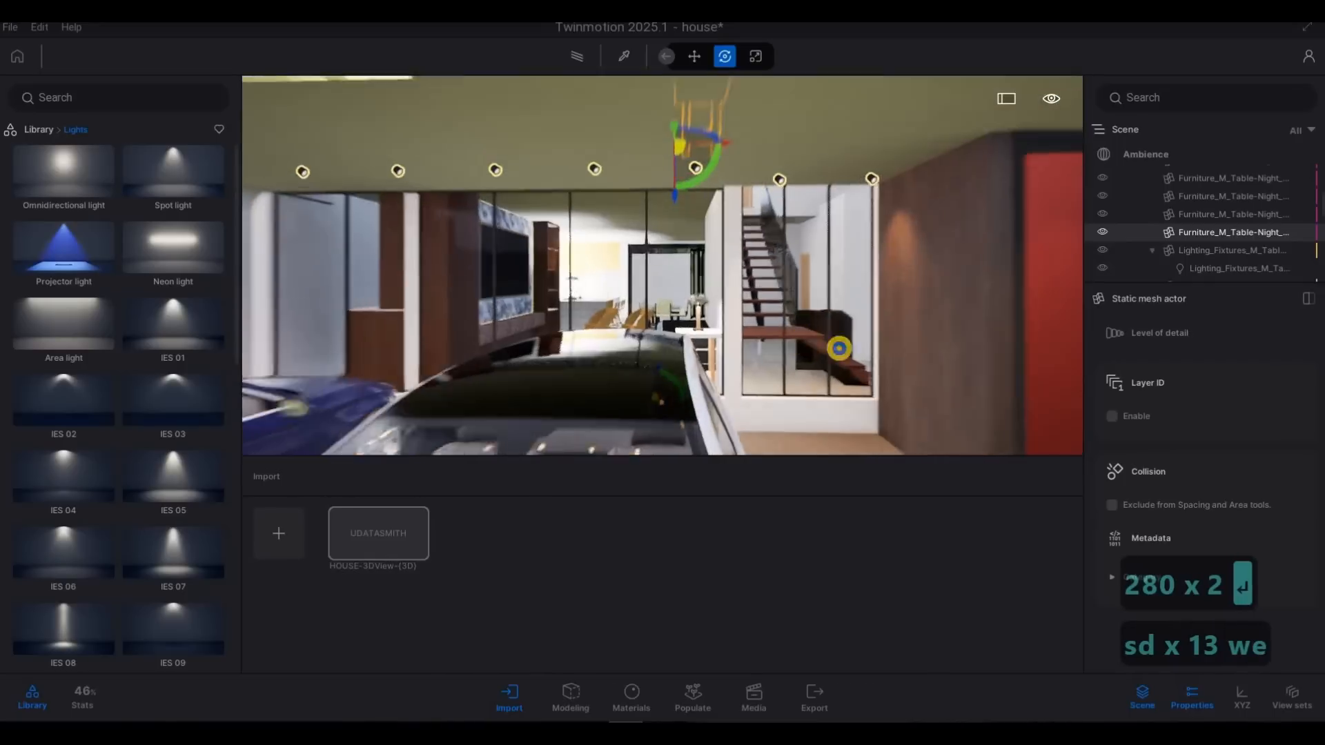
key("a")
key("a")
key("w")
key("w")
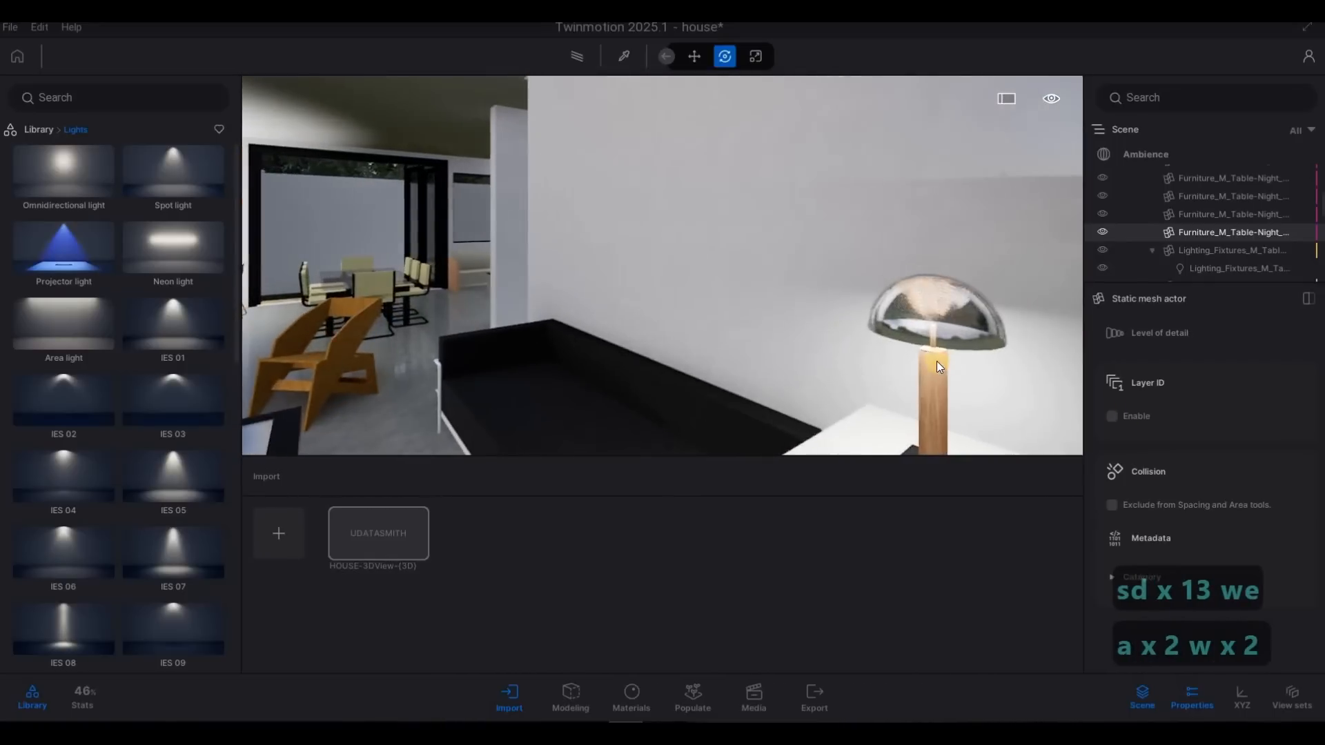
left_click(999, 349)
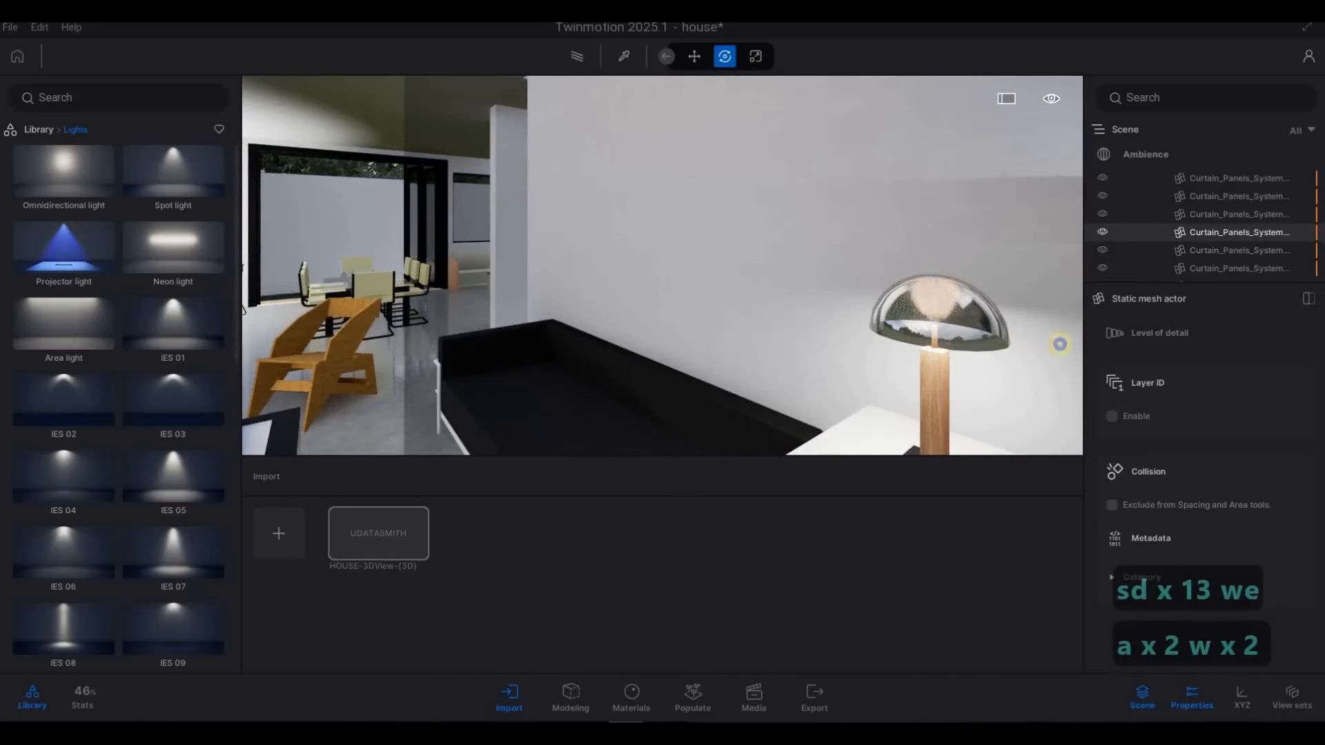
key("a")
left_click(918, 323)
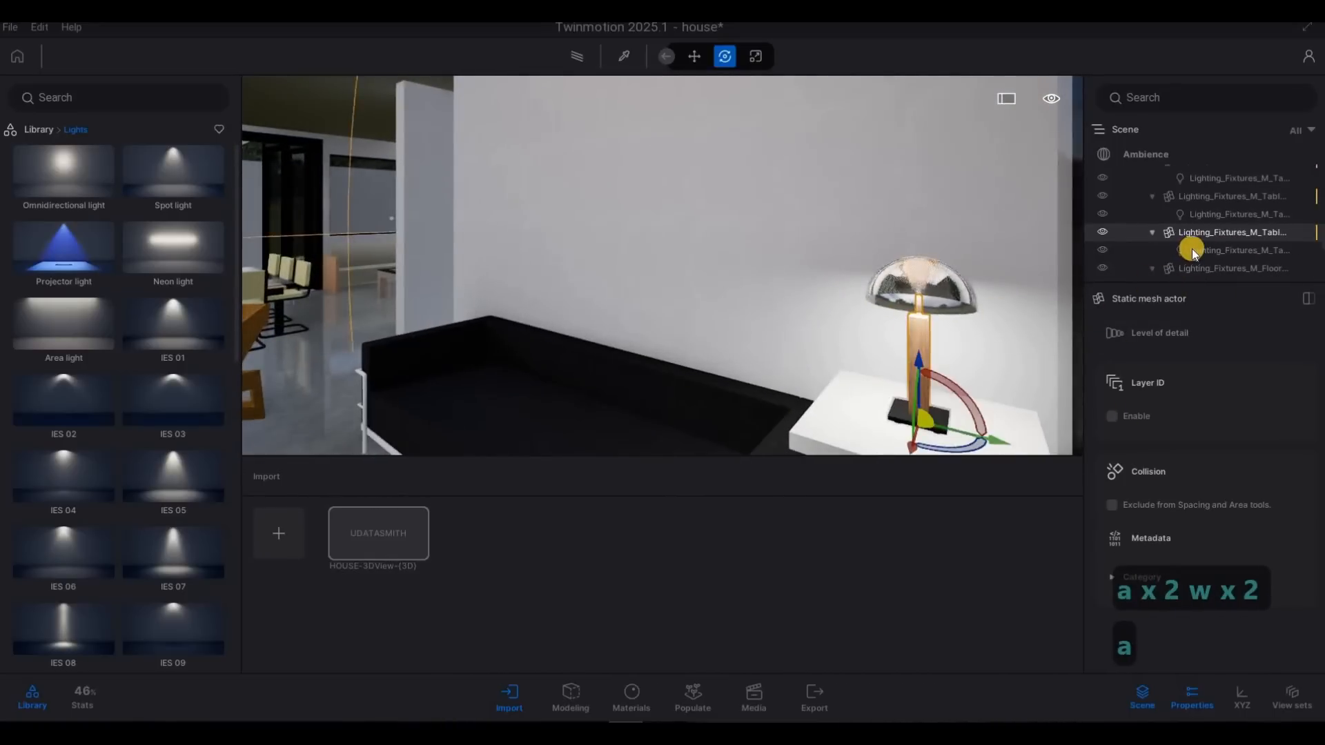
left_click(1192, 250)
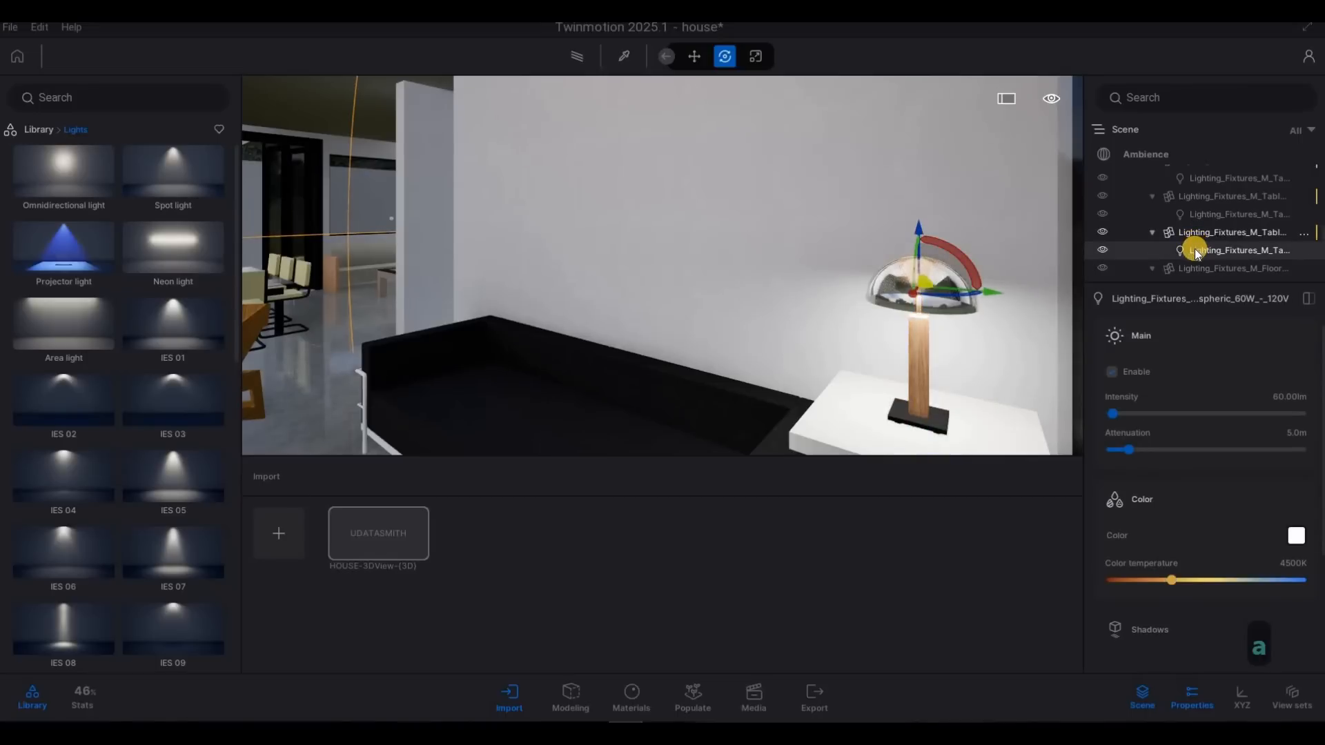
left_click(1211, 214, "ctrl")
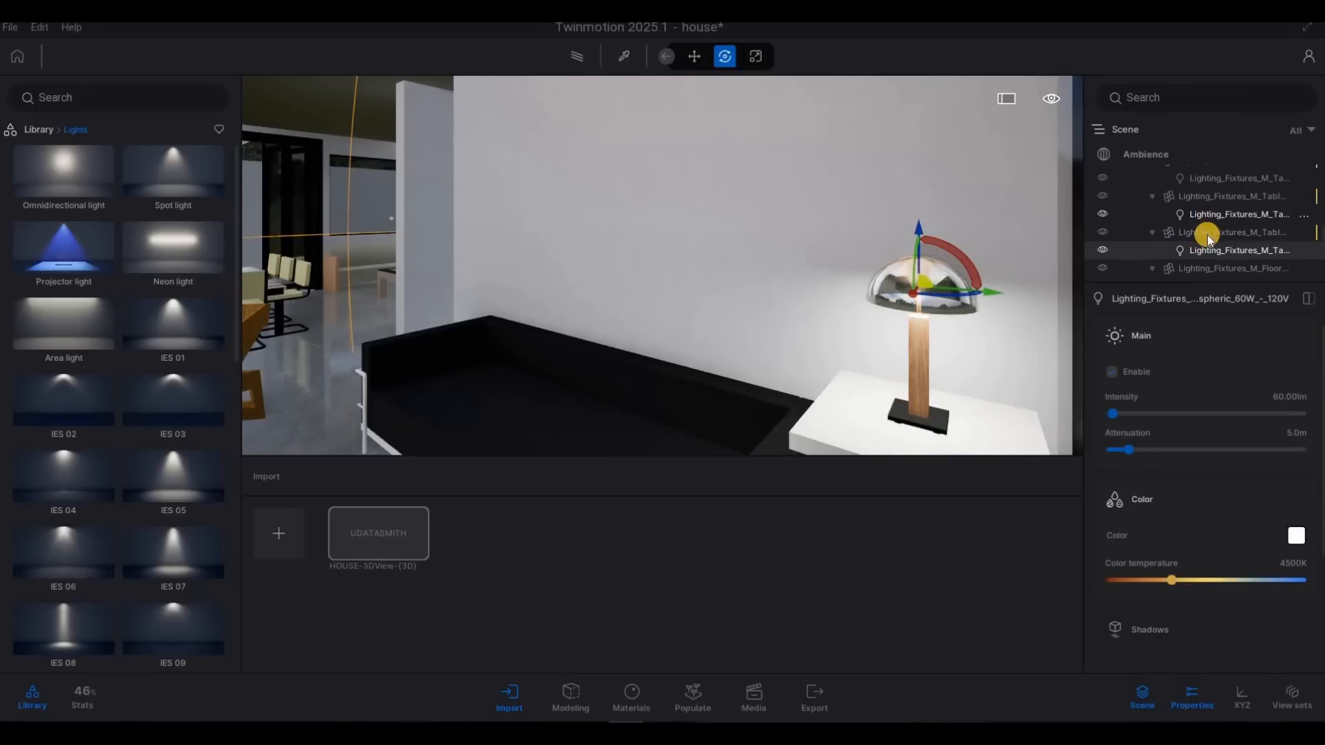
scroll(1214, 228, "up", 1)
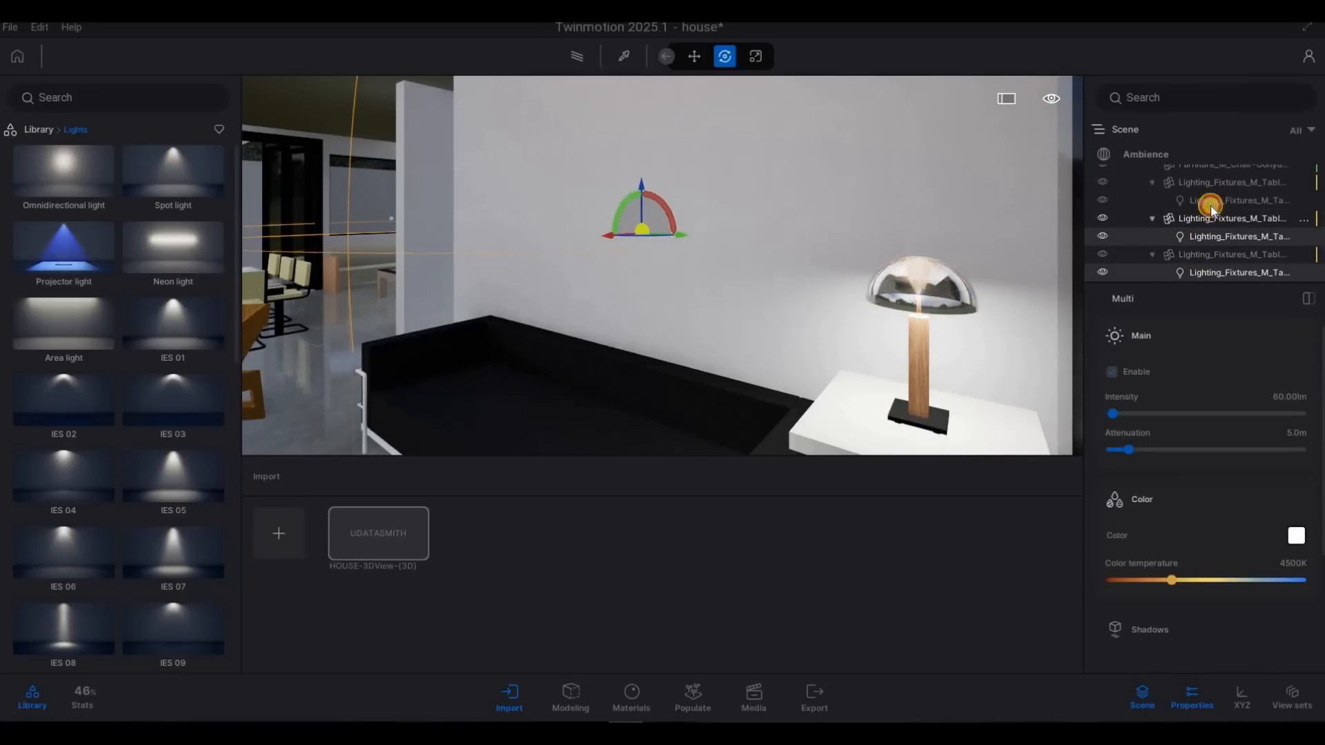
left_click(1210, 206, "ctrl")
scroll(1219, 235, "down", 2)
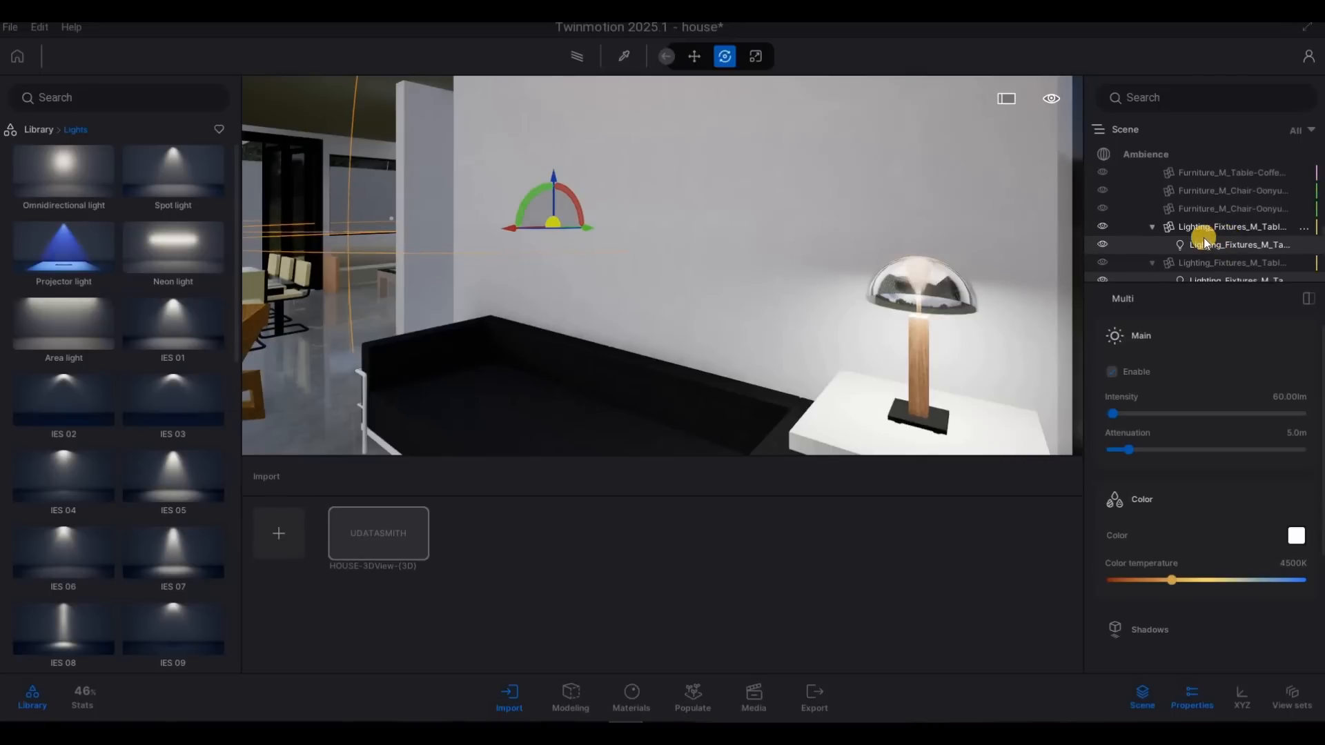
scroll(1218, 227, "down", 3)
left_click(1221, 218, "ctrl")
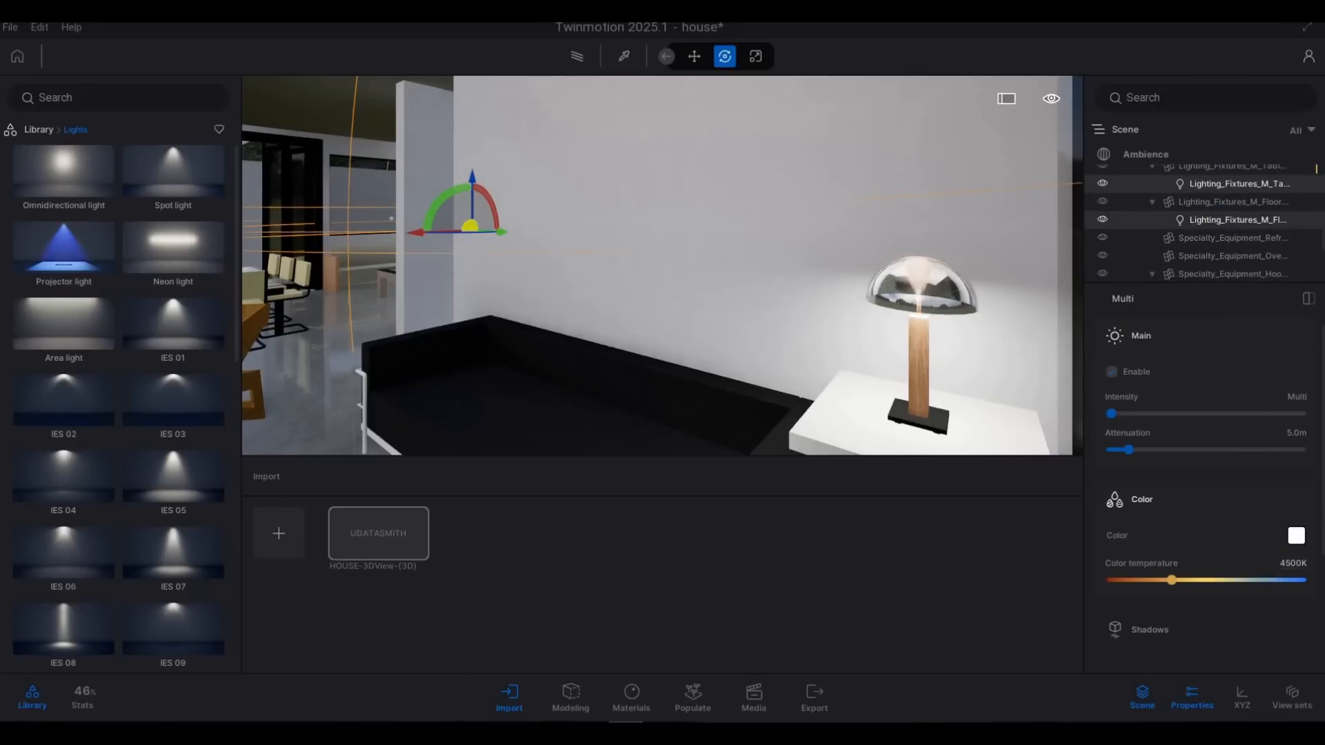
type("800")
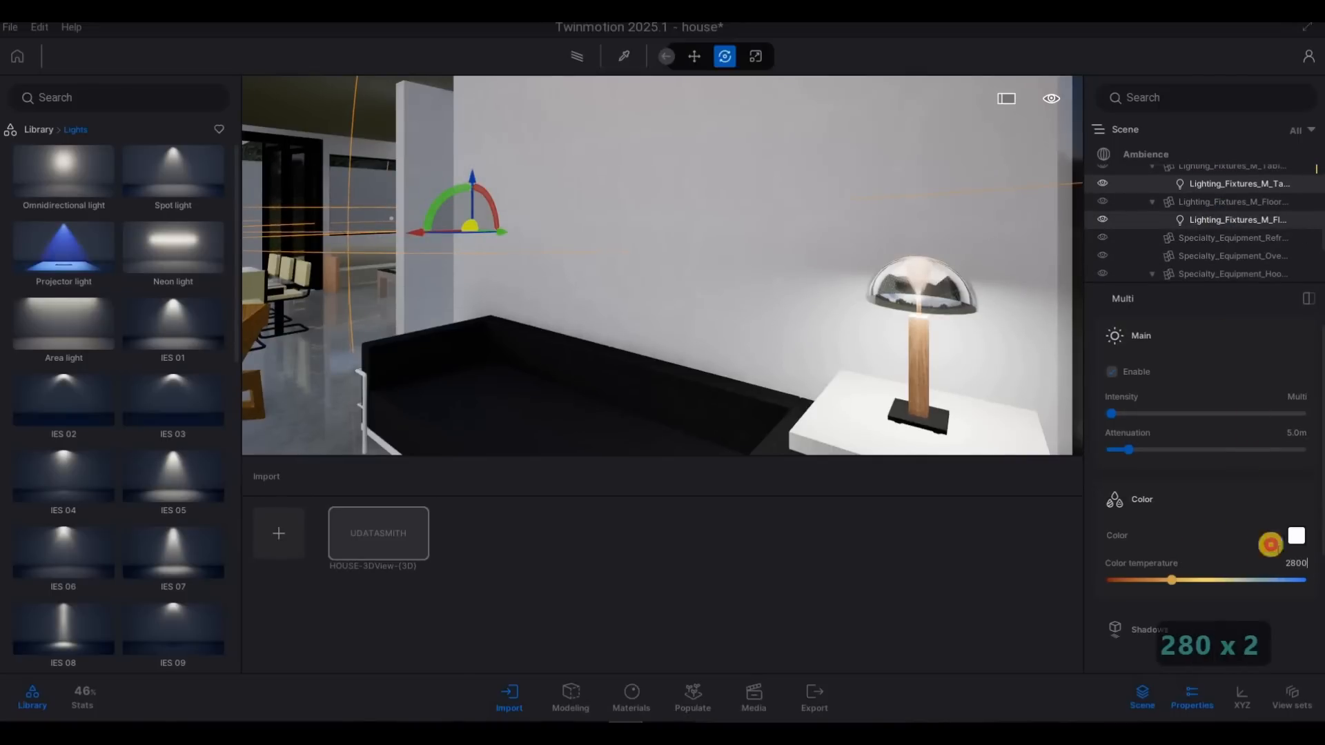
key("Return")
left_click(693, 270)
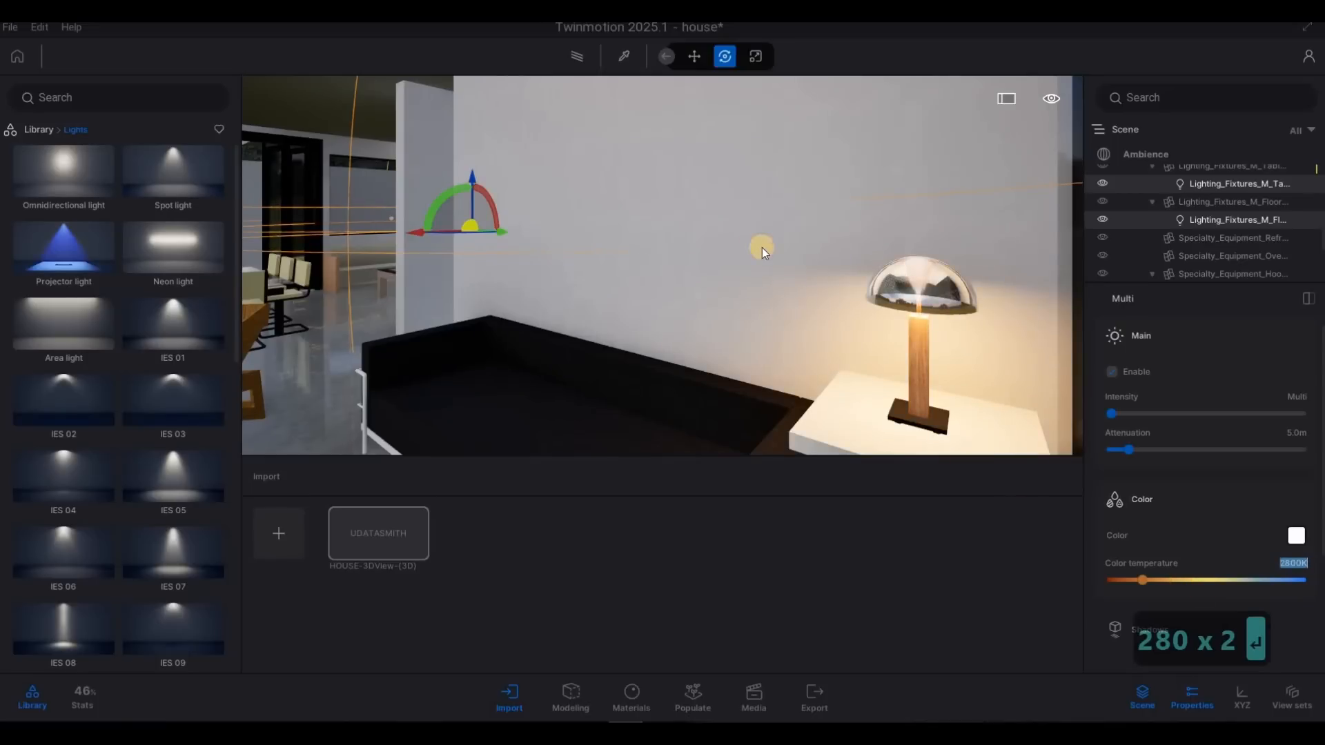
left_click(656, 234)
Select both light sources under the kitchen range hood and set their intensity to 10 lm
key("d")
key("w")
key("w")
key("w")
key("w")
key("w")
key("w")
key("w")
key("w")
key("w")
key("w")
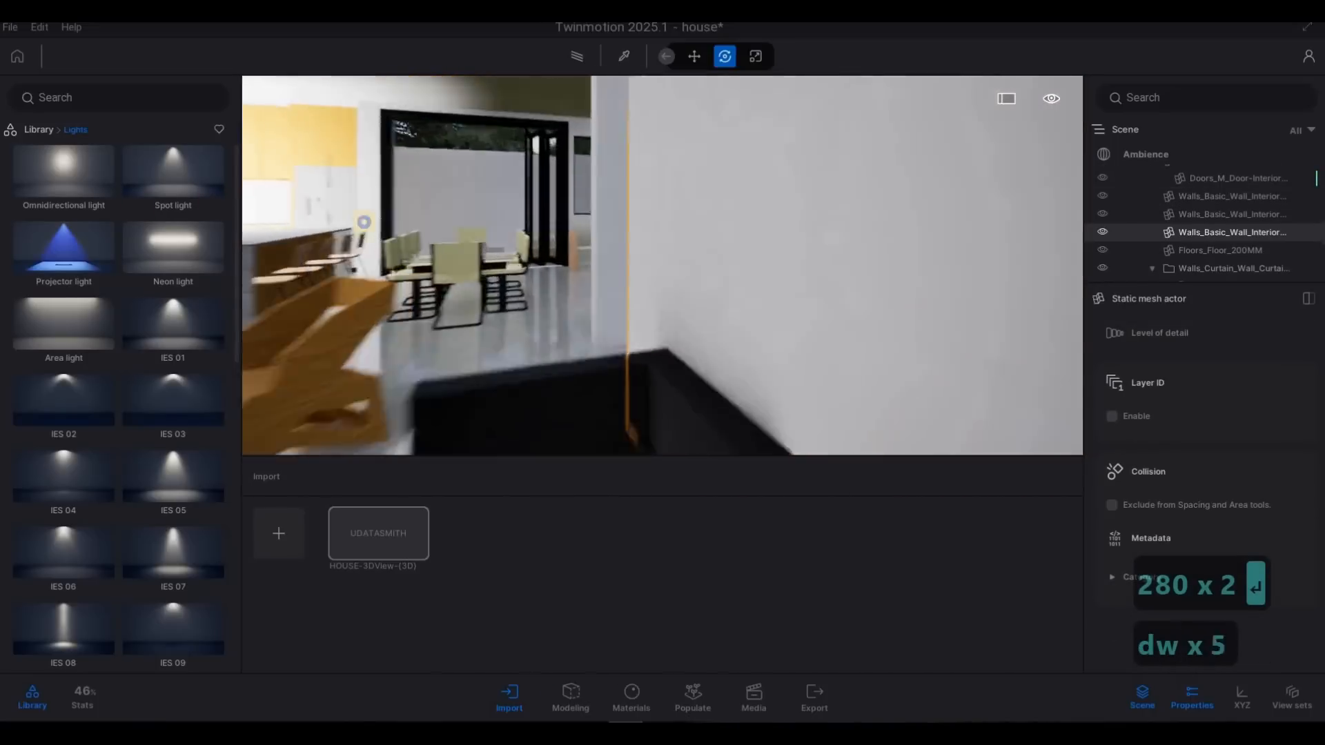
key("q")
key("a")
key("w")
key("e")
key("w")
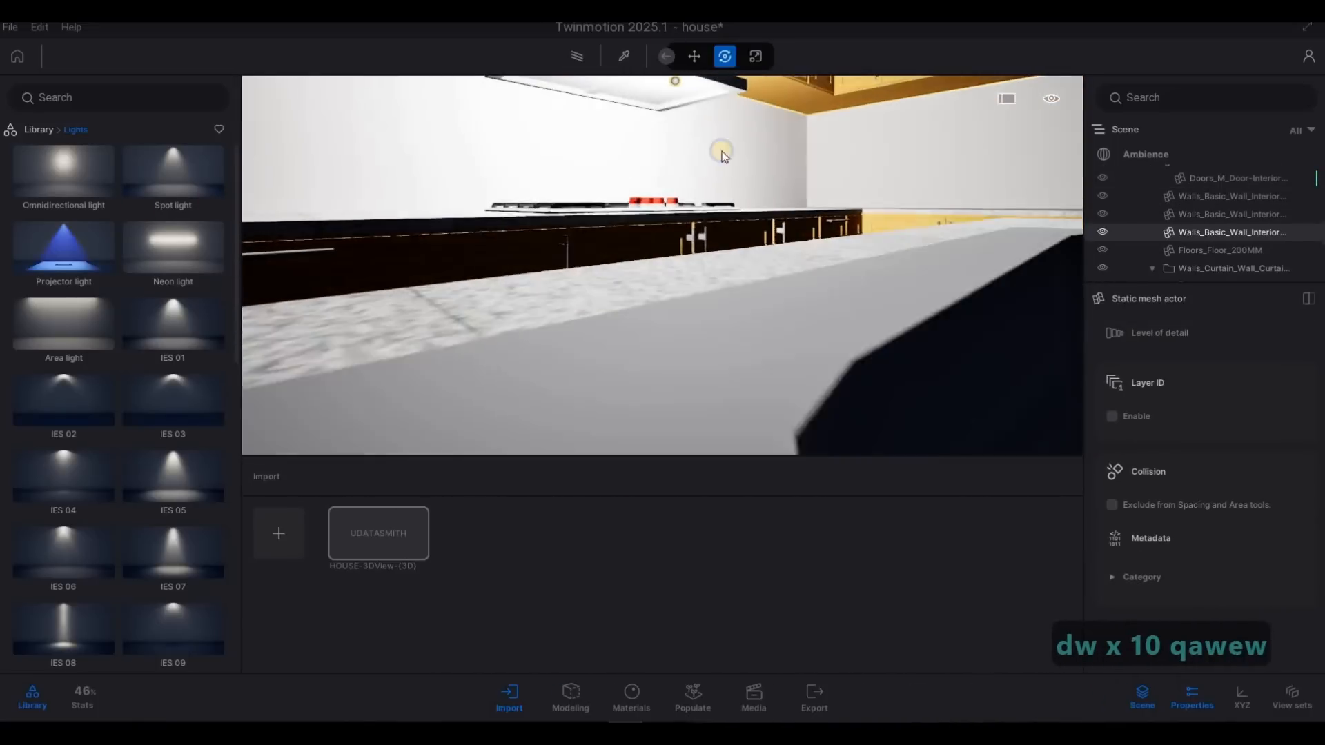
left_click(655, 134)
left_click(712, 149)
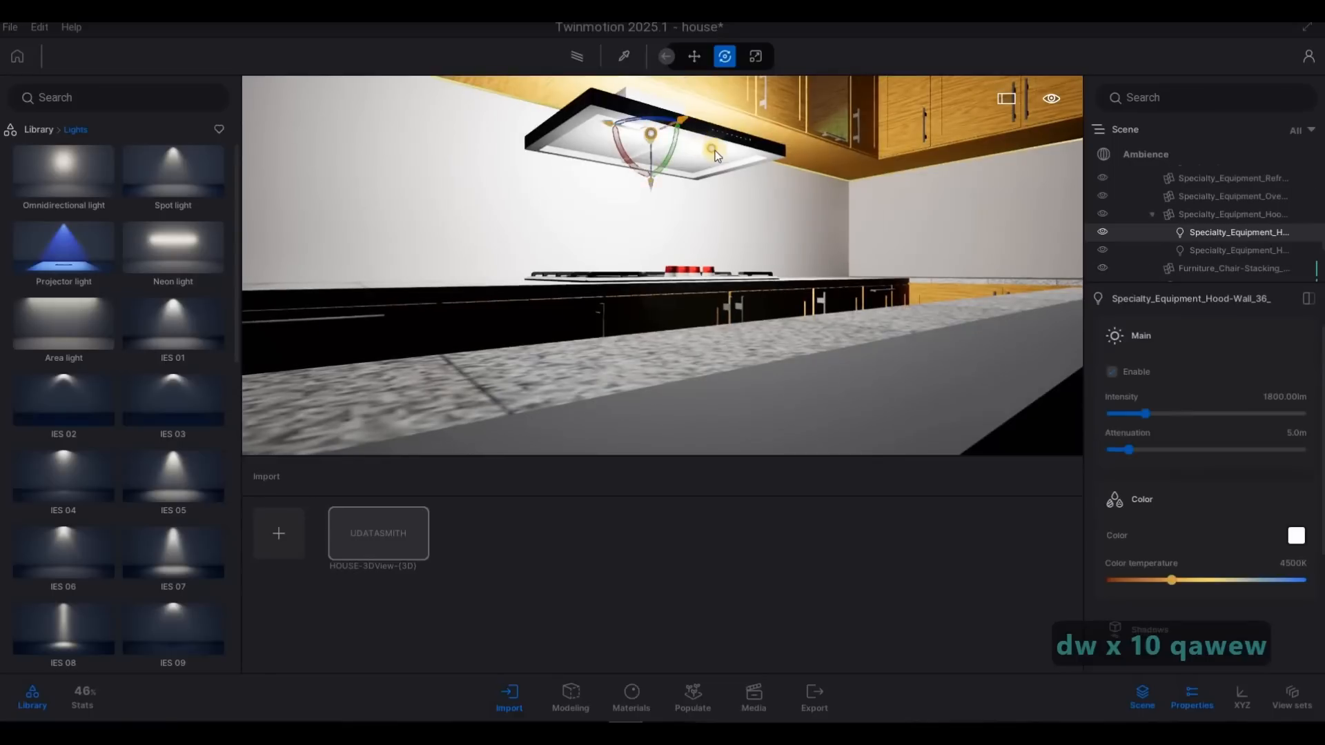
left_click(712, 151, "ctrl")
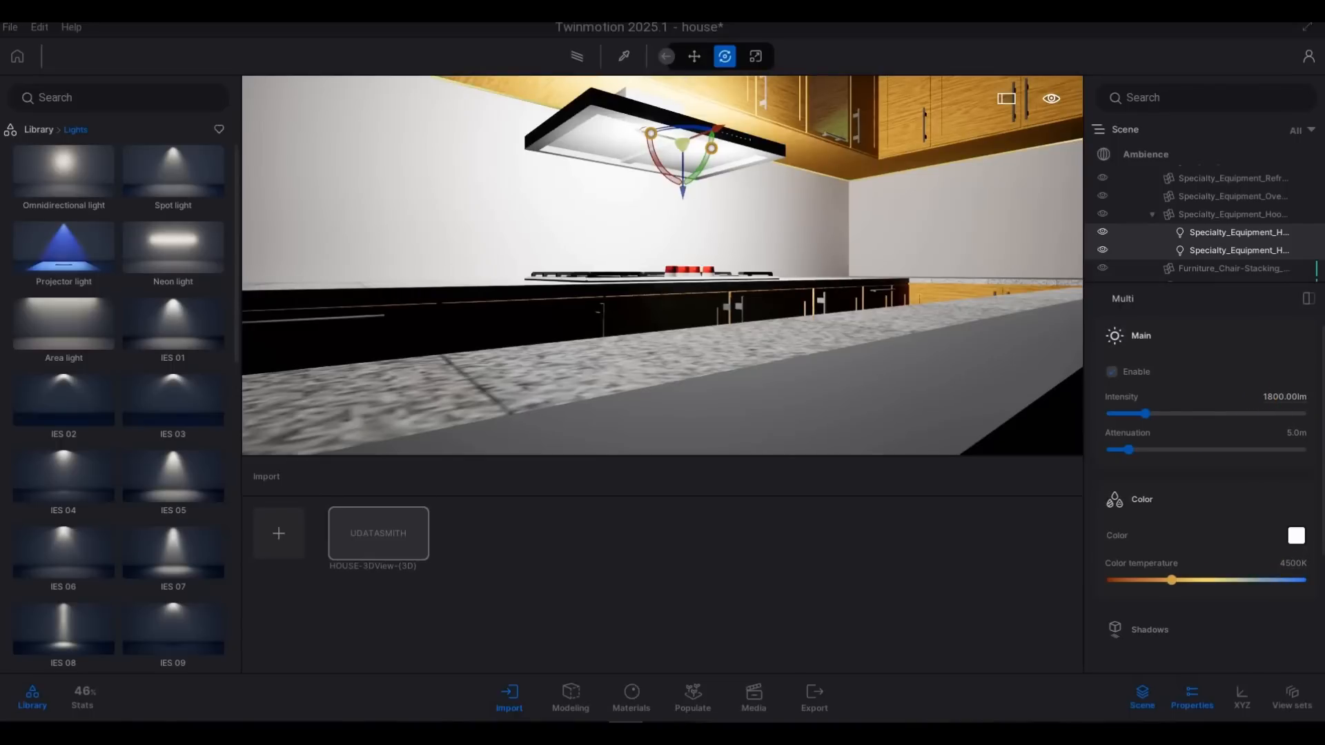
type("10")
key("Return")
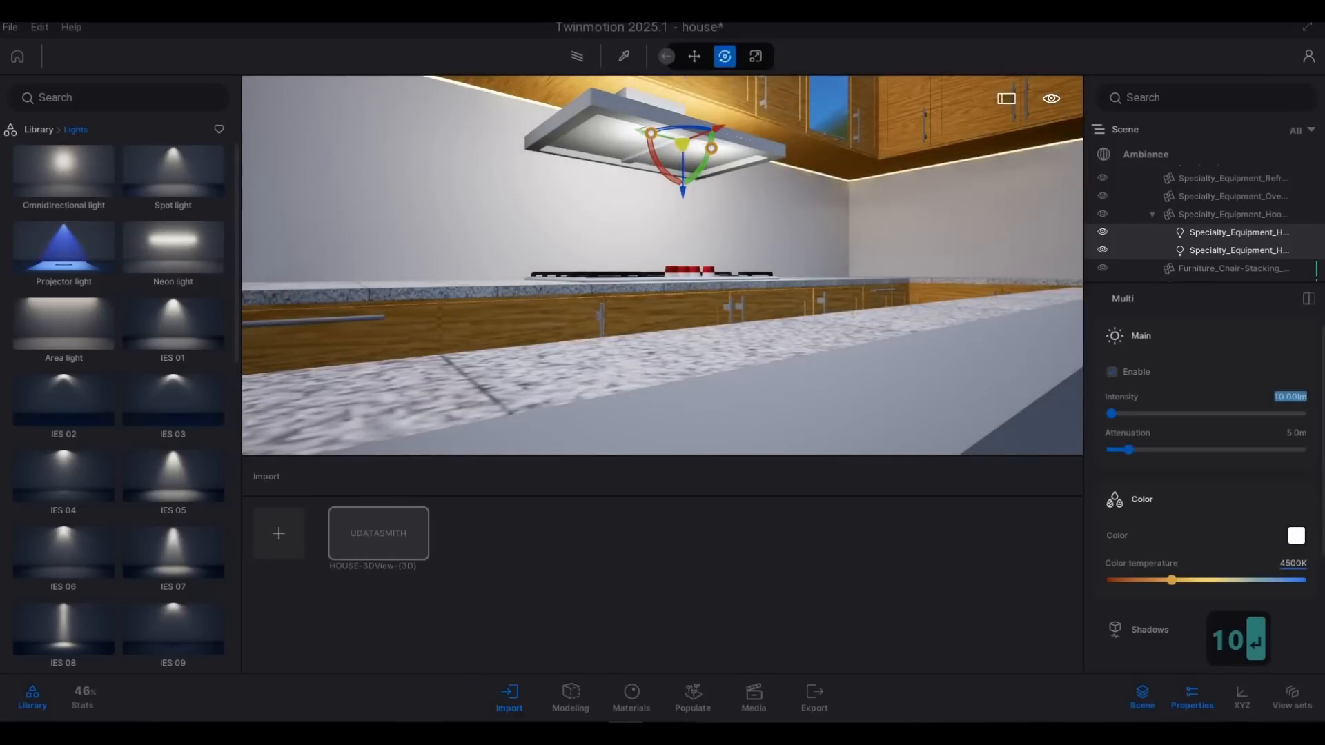
Set the color temperature of the two range hood lights to 2800 K
key("BackSpace")
key("BackSpace")
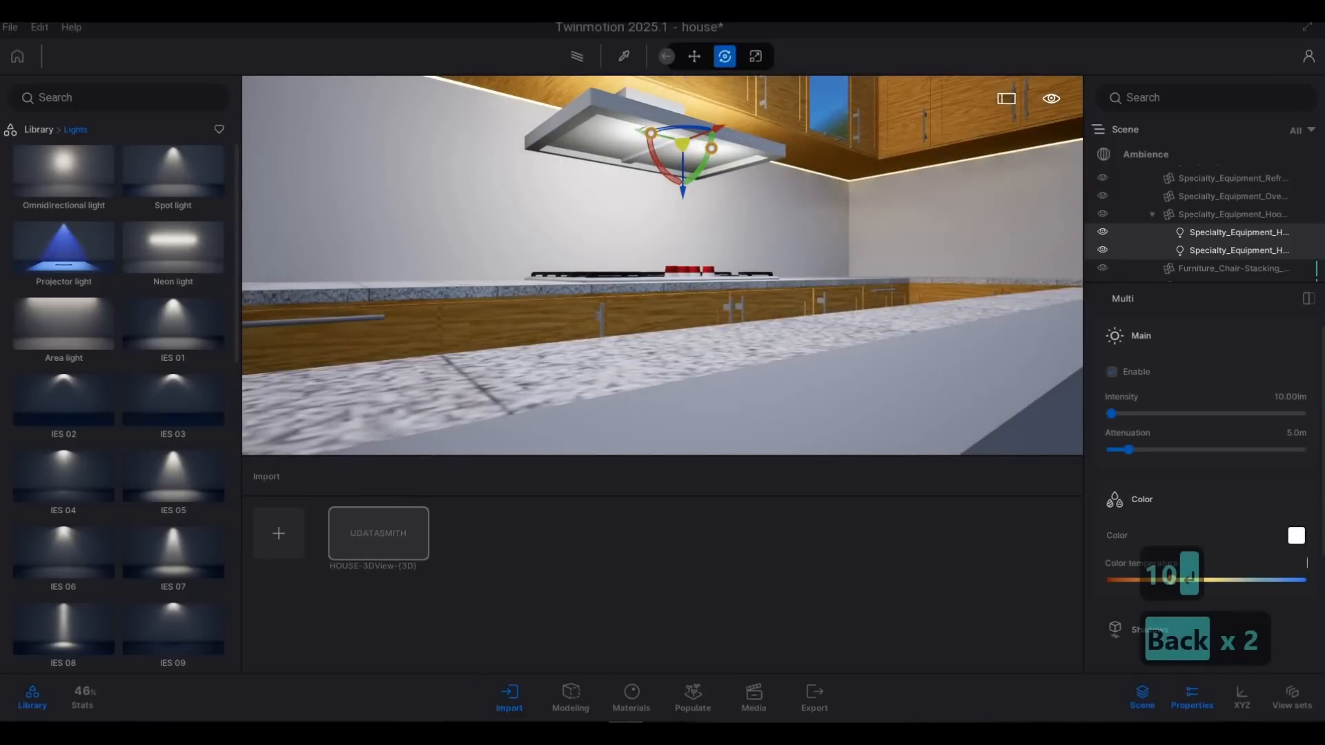
type("2800")
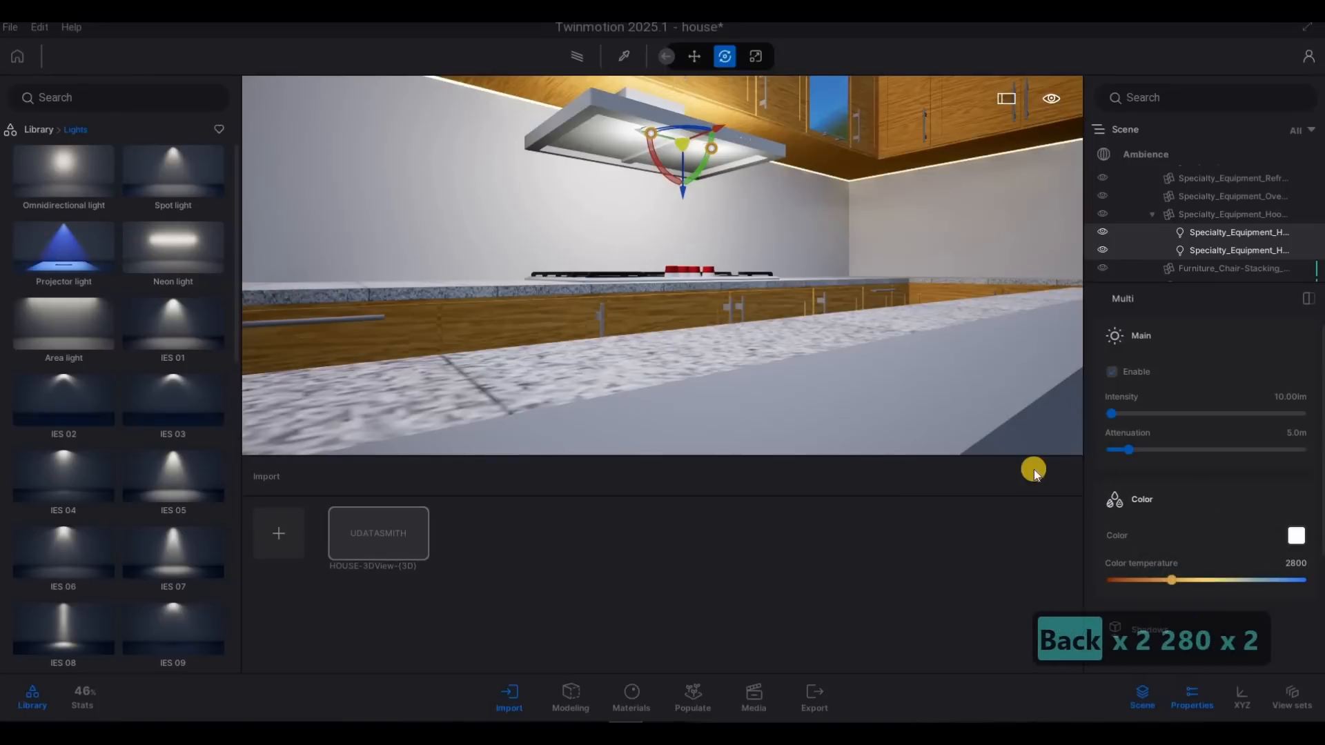
left_click(772, 283)
Examine the spot lights along the carport ceiling and upper overhang from outside the house
key("s")
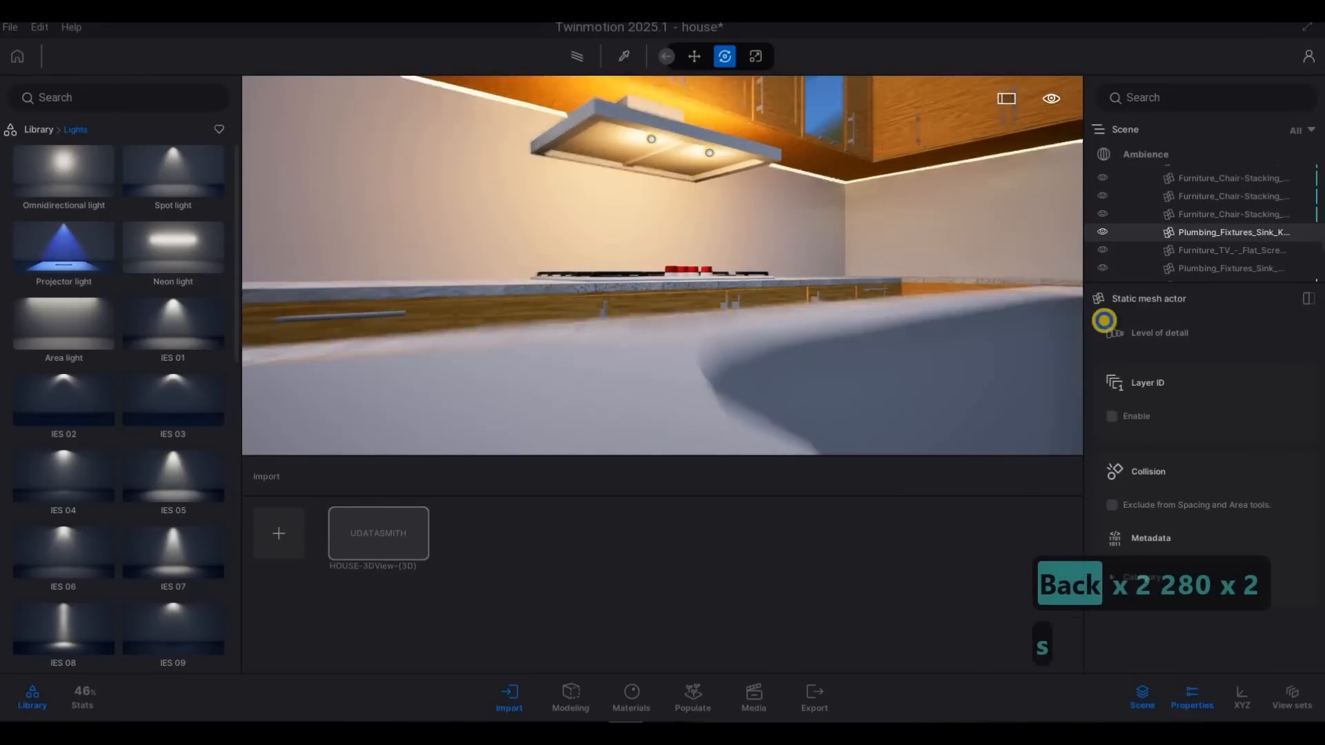
key("a")
key("a")
key("a")
key("s")
key("s")
key("s")
key("q")
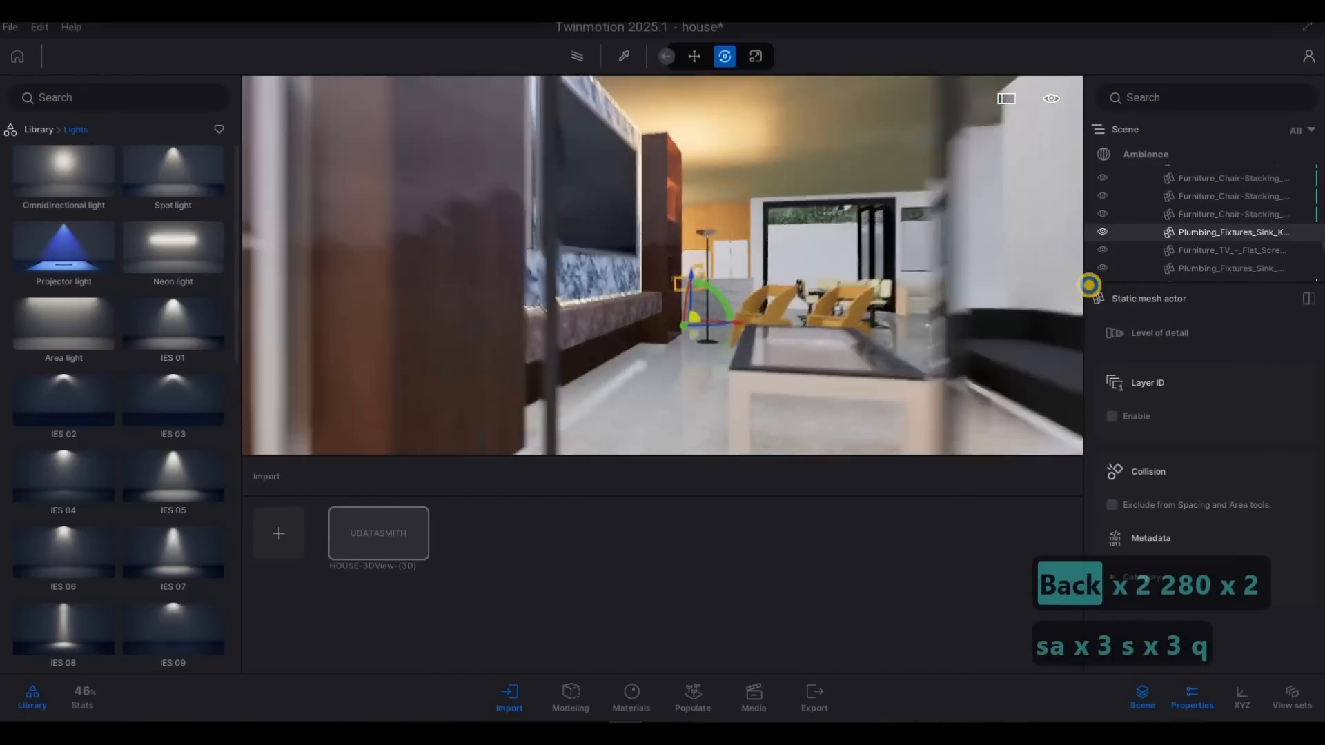
key("s")
key("a")
key("a")
key("a")
key("a")
key("a")
key("a")
key("a")
key("a")
key("a")
key("a")
key("a")
key("a")
key("a")
key("a")
key("a")
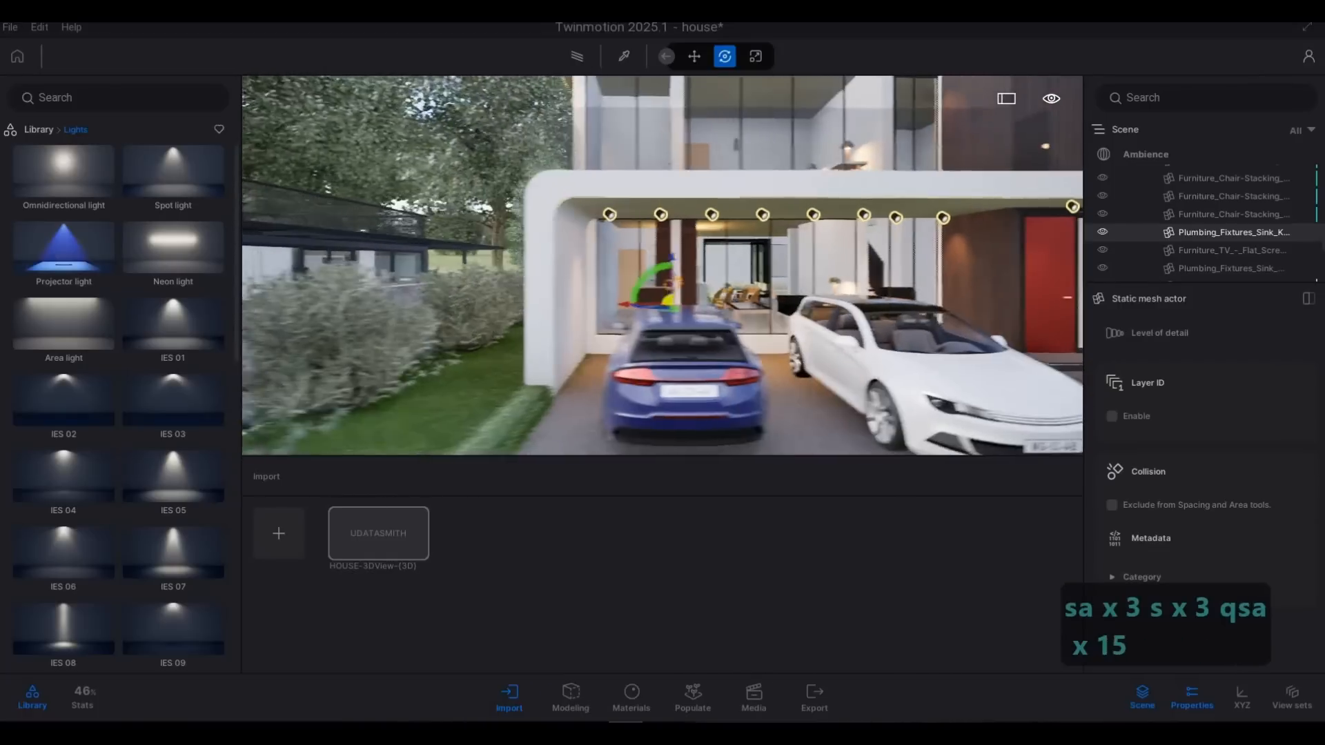
key("w")
key("d")
key("d")
key("d")
key("d")
key("d")
key("d")
key("d")
key("d")
key("d")
key("d")
key("d")
key("d")
key("d")
key("d")
key("d")
key("d")
key("d")
key("d")
key("d")
key("d")
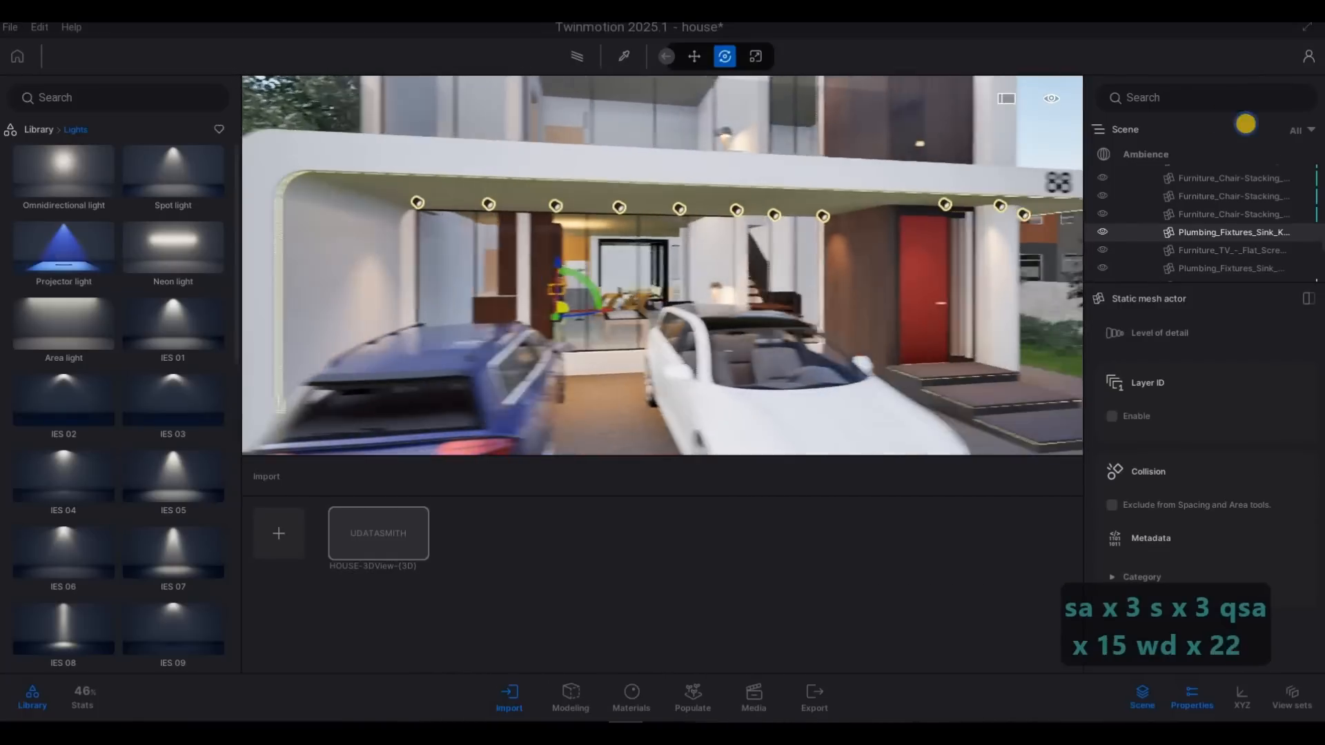
key("d")
key("d")
key("s")
key("a")
key("w")
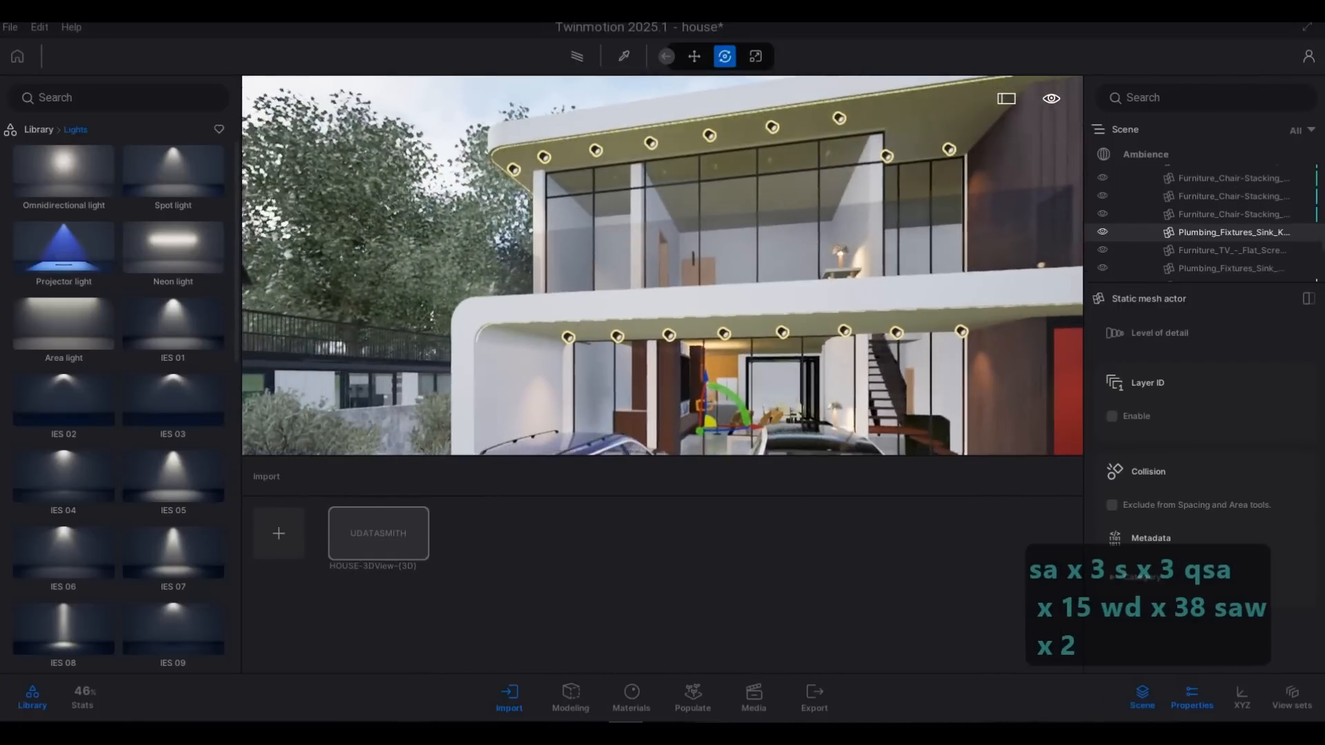
Examine the upper-floor rooms and their table lamps through the glazing, then the overall front facade with the driveway
key("q")
key("d")
key("w")
key("d")
key("w")
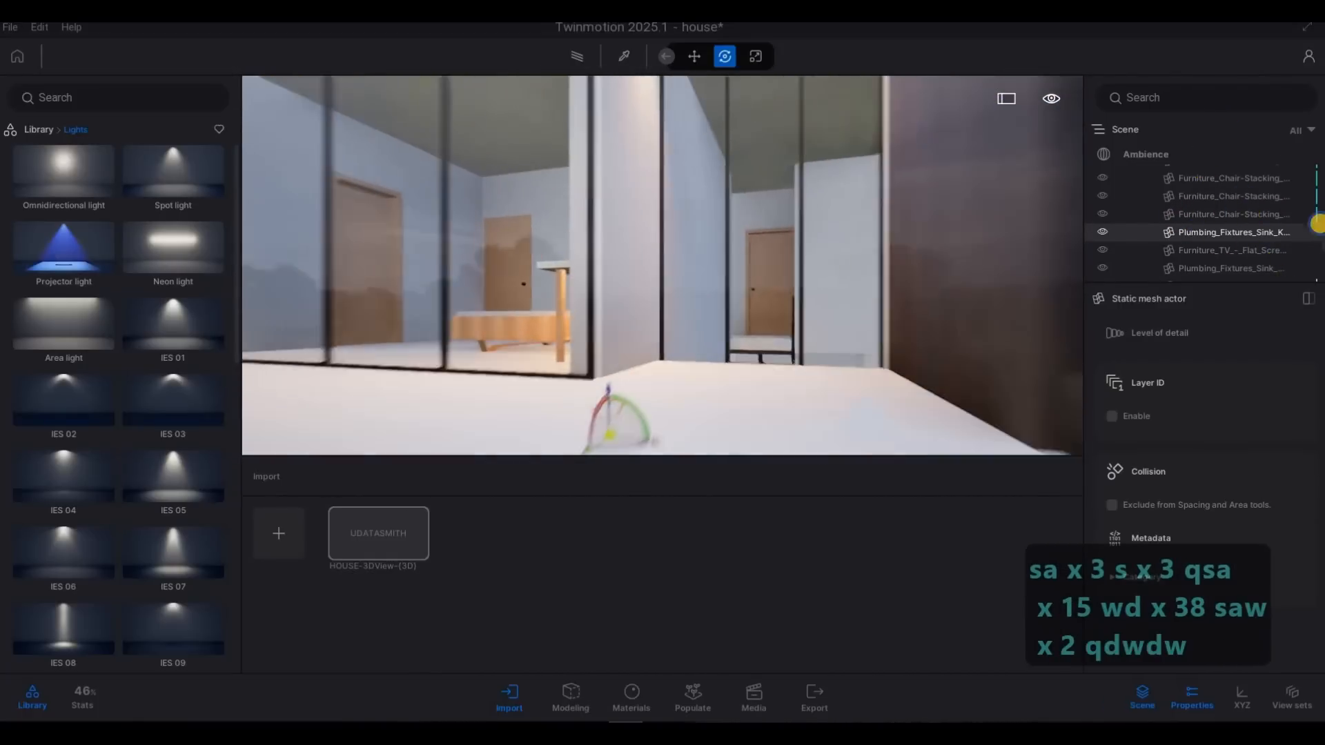
key("d")
key("s")
key("a")
key("a")
key("a")
key("a")
key("a")
key("w")
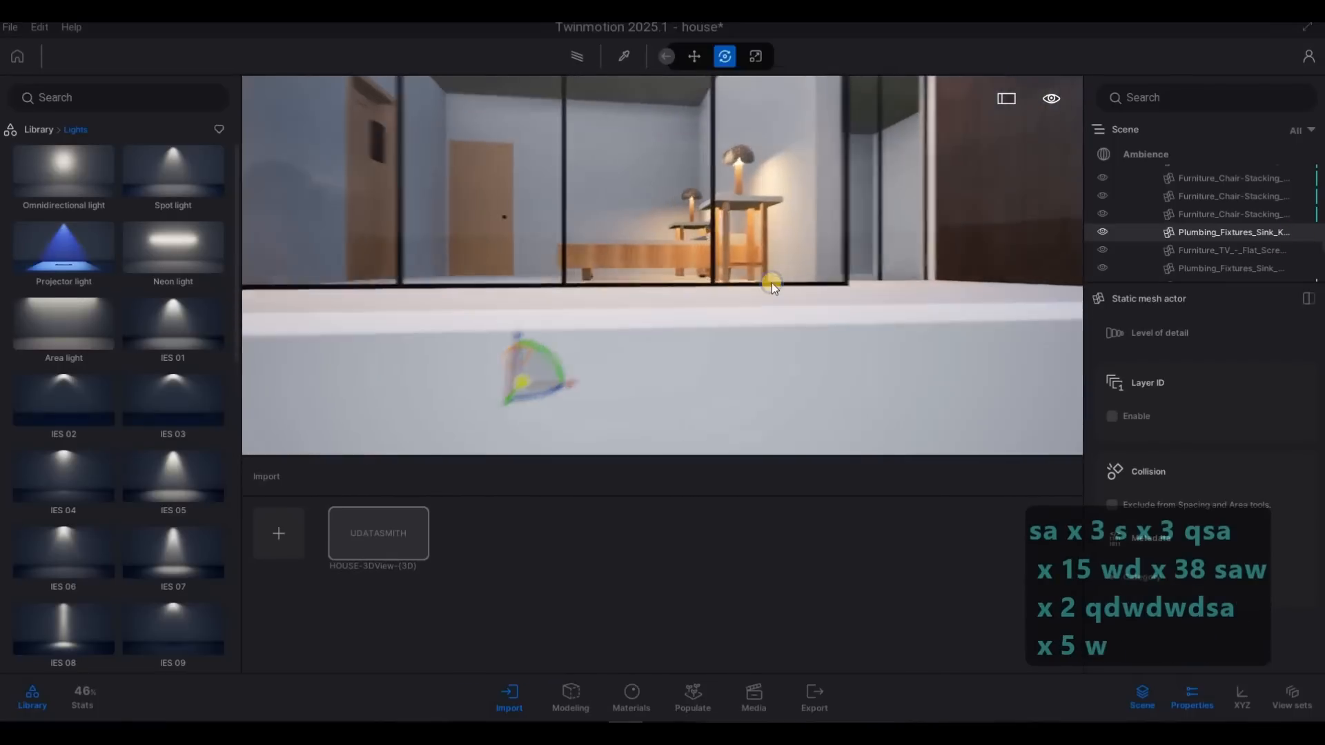
key("a")
key("s")
key("w")
key("w")
key("w")
right_click_drag(854, 298, 893, 229)
key("q")
key("d")
key("d")
key("s")
key("d")
key("a")
key("a")
key("a")
key("a")
key("a")
key("a")
key("a")
key("a")
key("a")
key("a")
key("a")
key("a")
key("a")
key("a")
key("a")
key("a")
key("a")
key("s")
key("s")
key("s")
key("s")
key("s")
key("e")
key("e")
key("e")
key("e")
key("e")
key("e")
key("e")
key("e")
key("e")
key("e")
key("e")
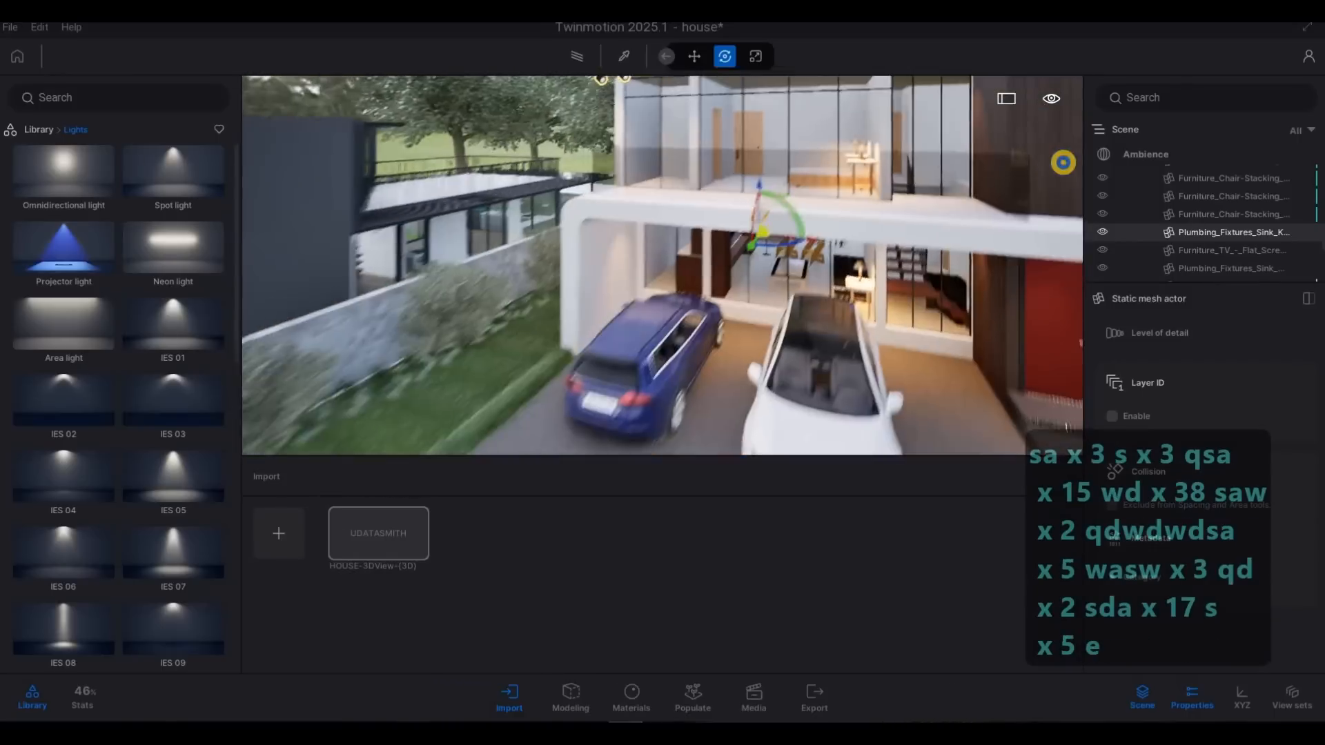
key("w")
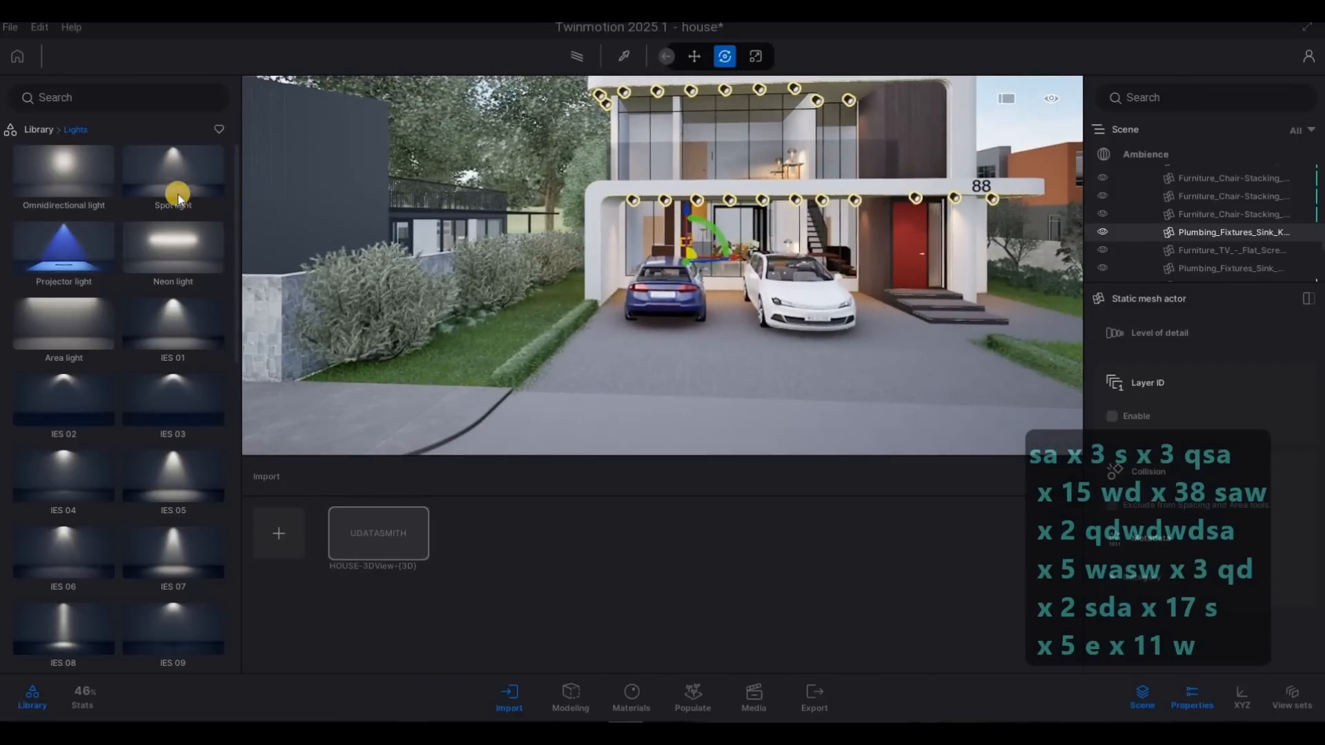
Place the "curtain split with rod" model from the user library's Curtain folder on the driveway in front of the house
left_click(39, 130)
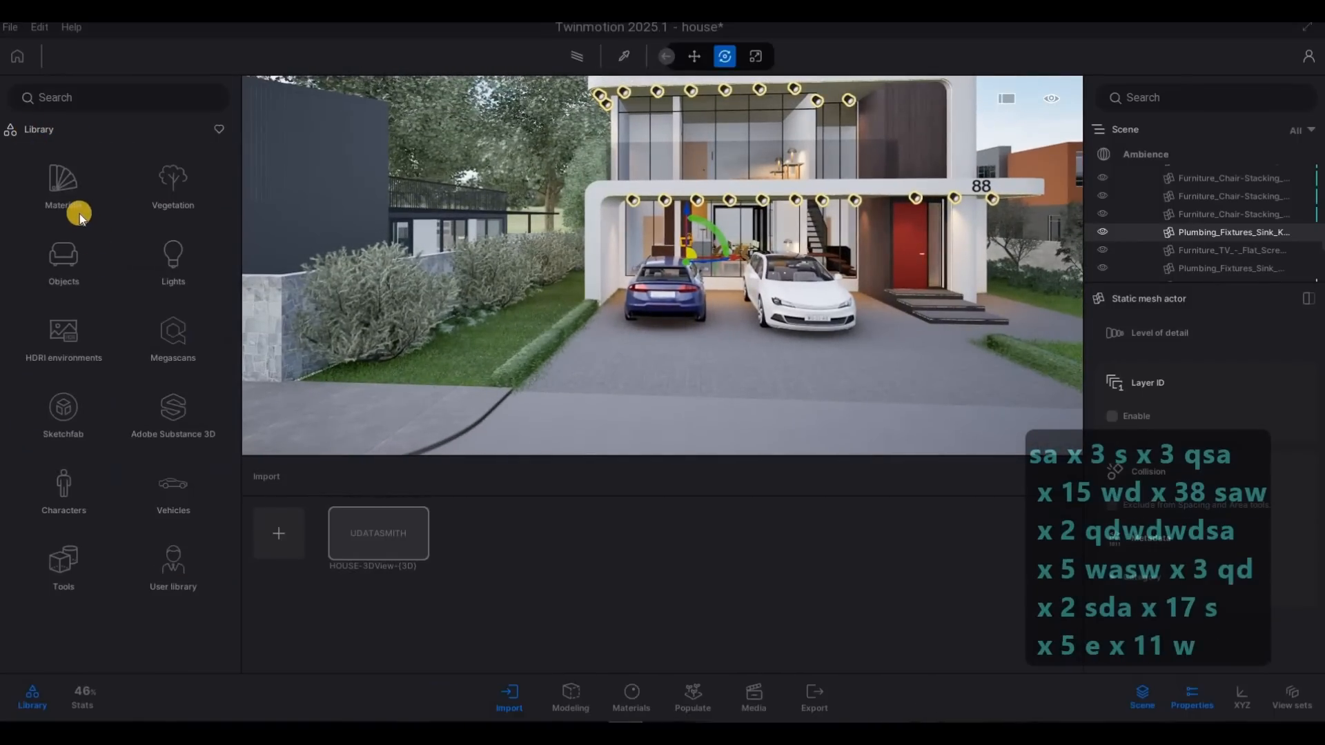
left_click(65, 186)
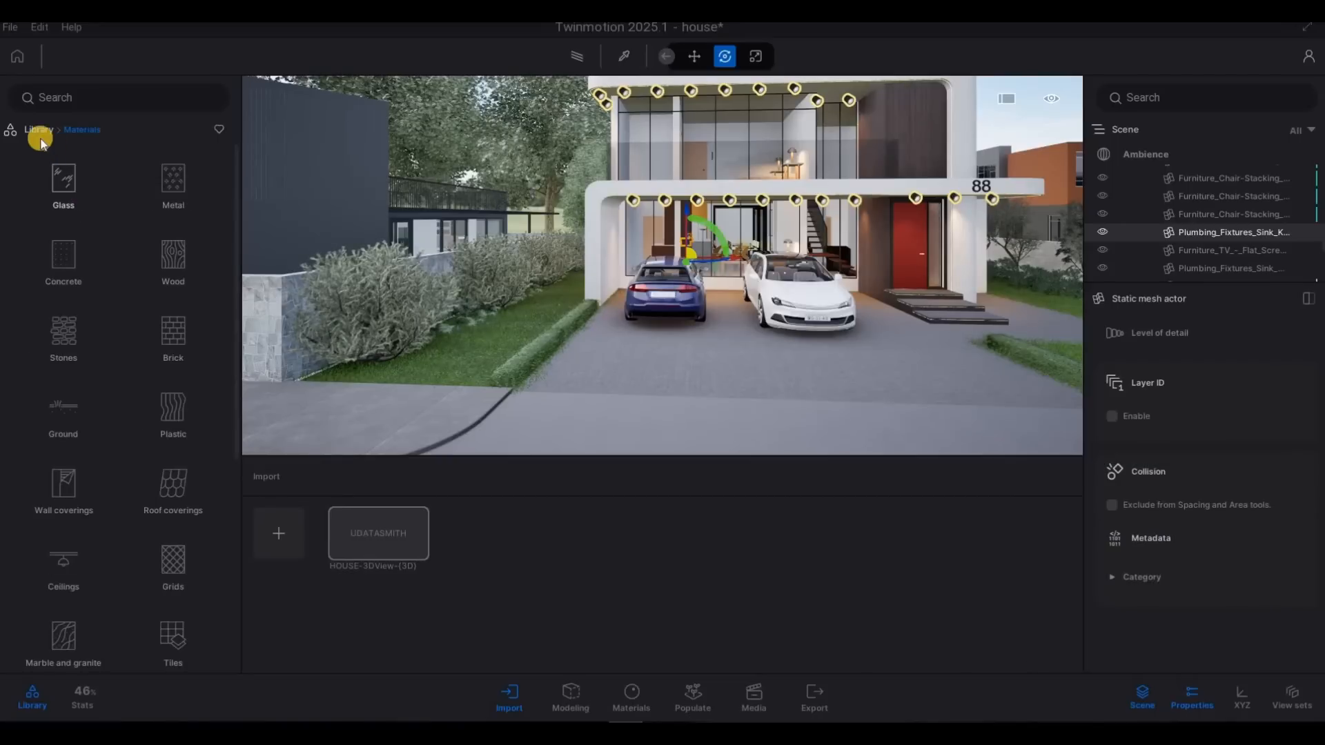
left_click(37, 129)
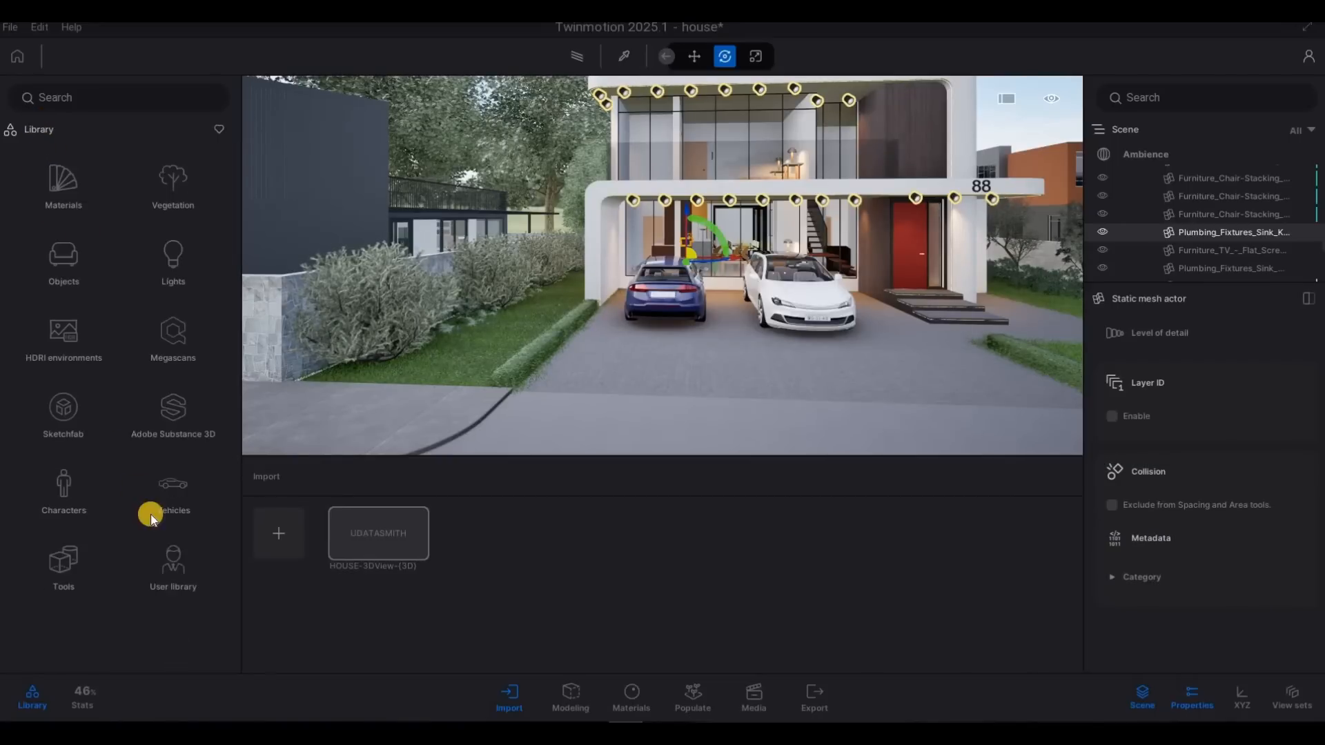
left_click(168, 555)
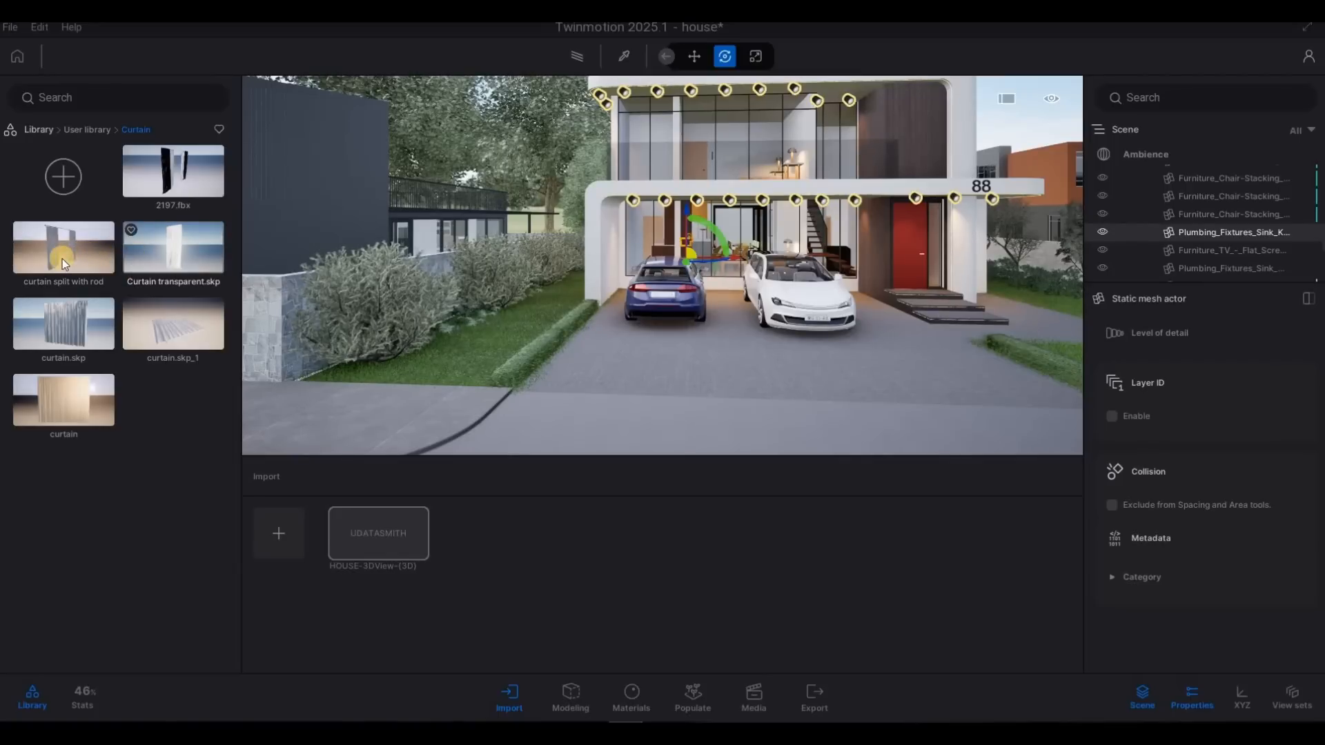
left_click_drag(588, 382, 723, 395)
key("d")
key("d")
key("d")
key("d")
key("w")
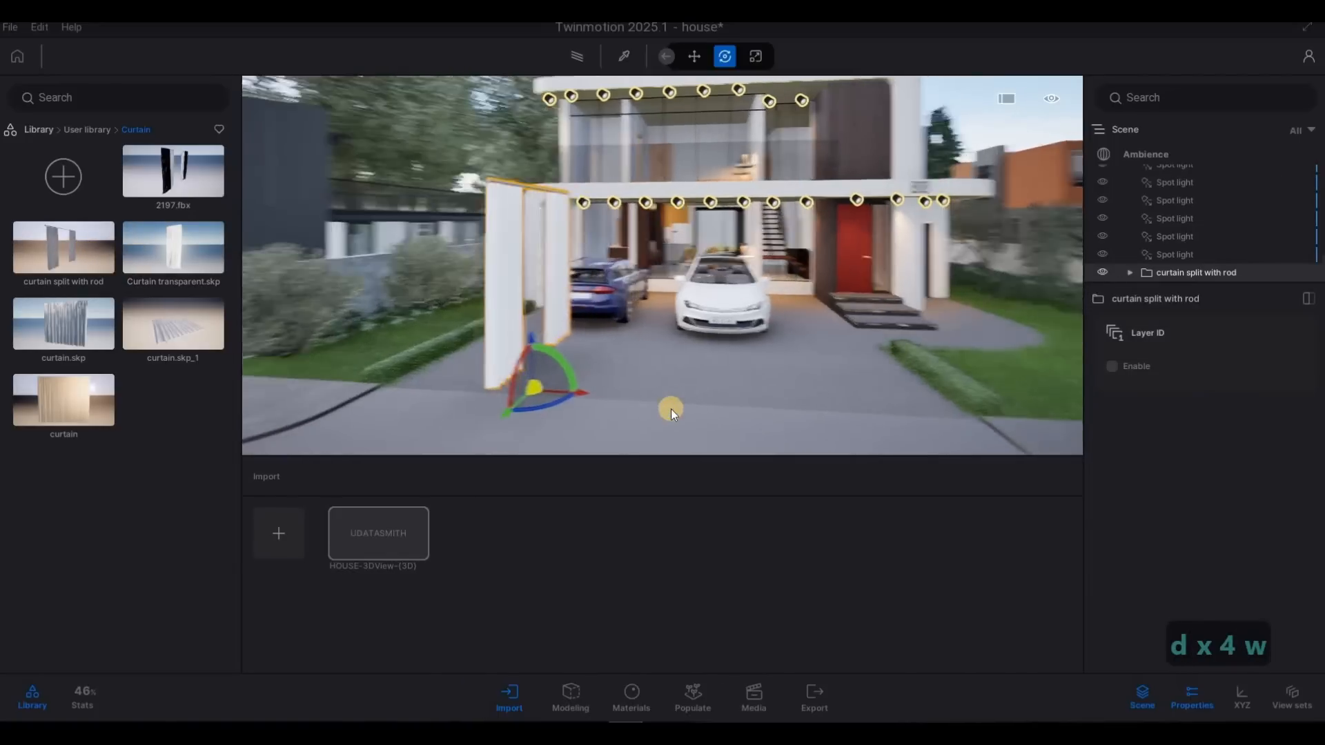
Rotate the split curtain about its vertical axis, entering 90 and 180 degrees
right_click_drag(671, 409, 545, 427)
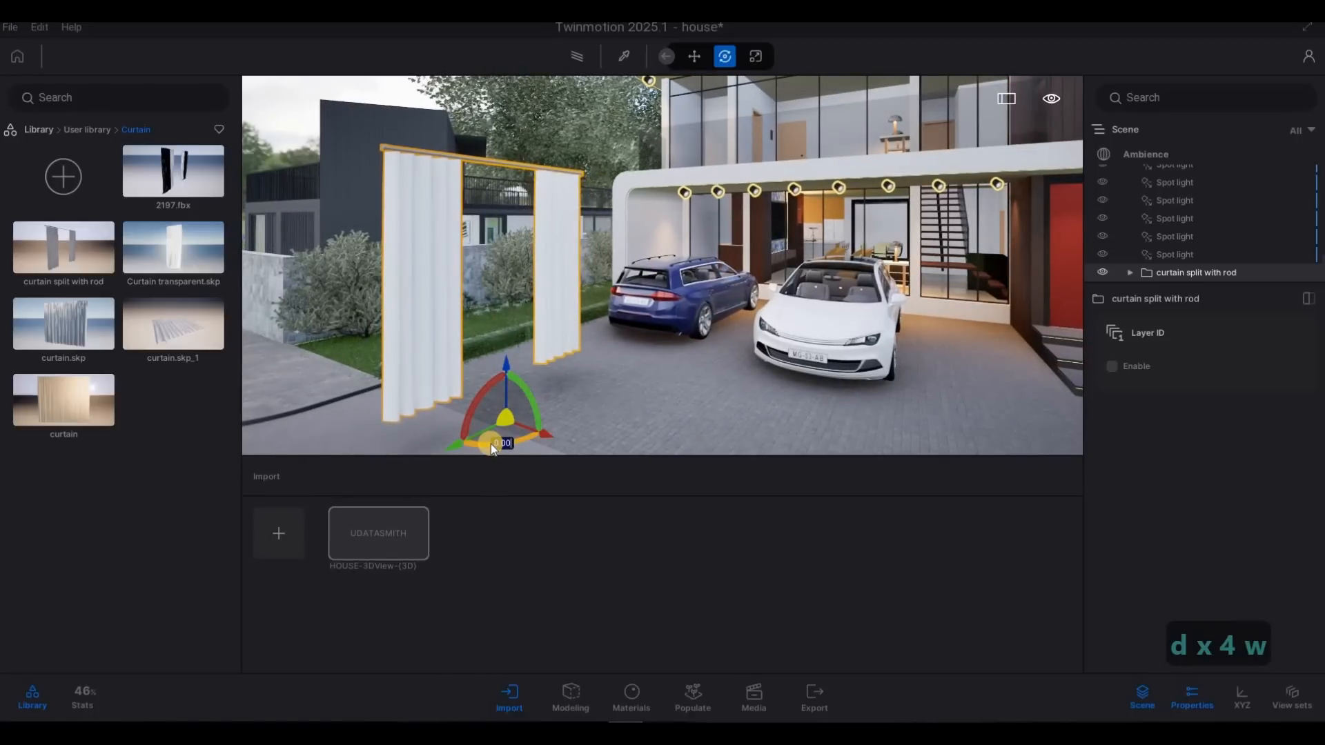
type("90")
key("Return")
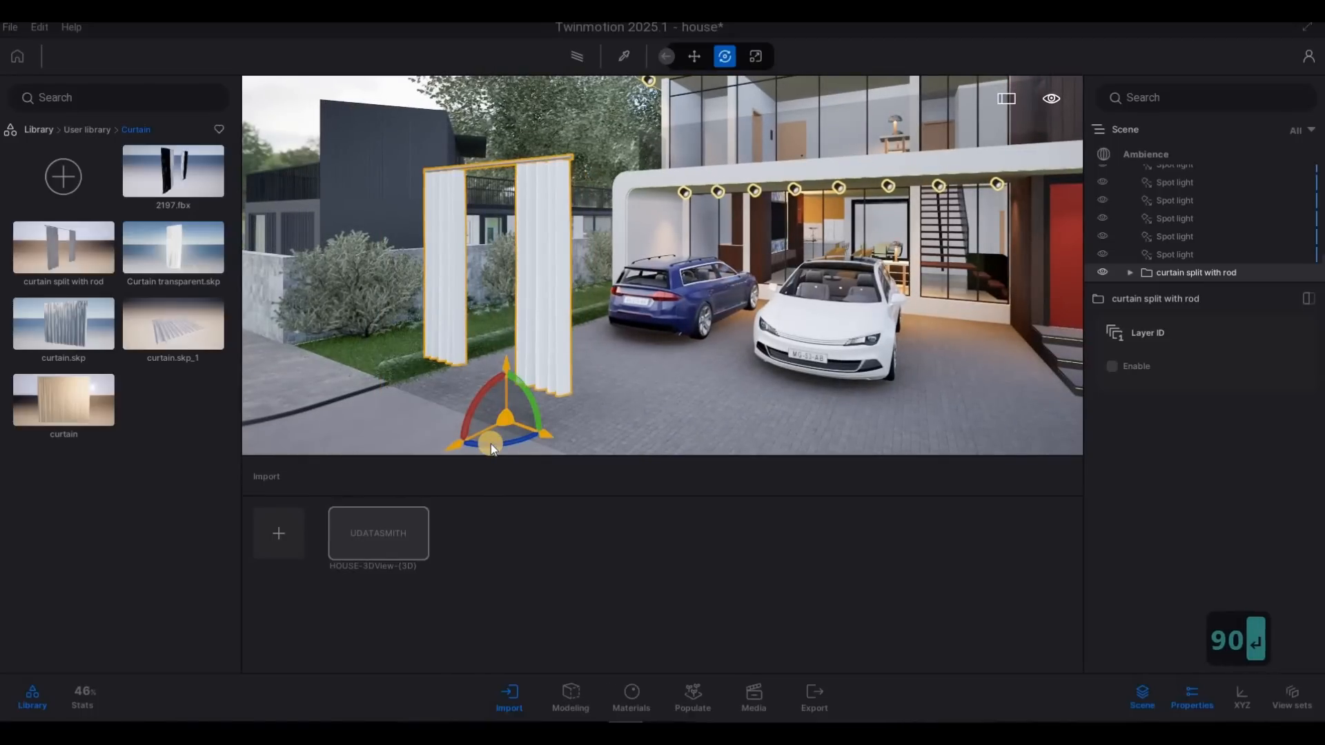
key("1")
key("Return")
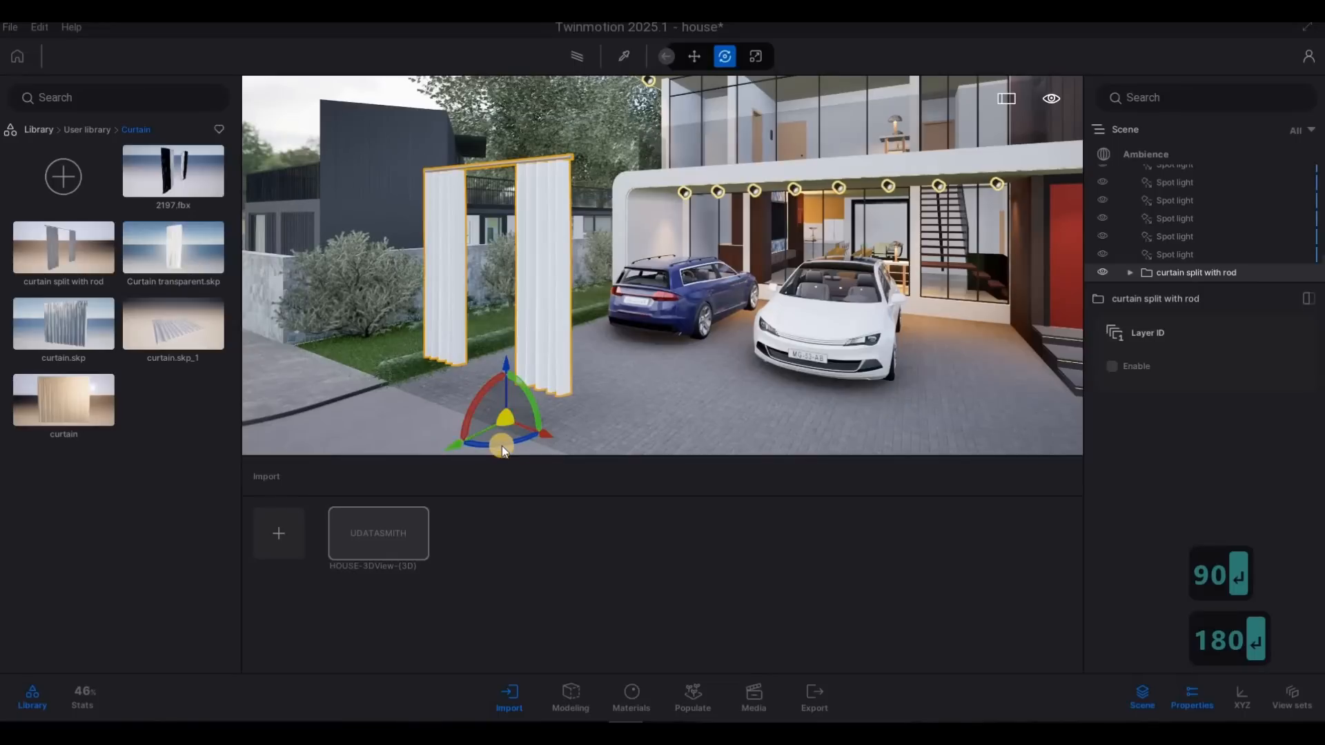
type("180")
key("Return")
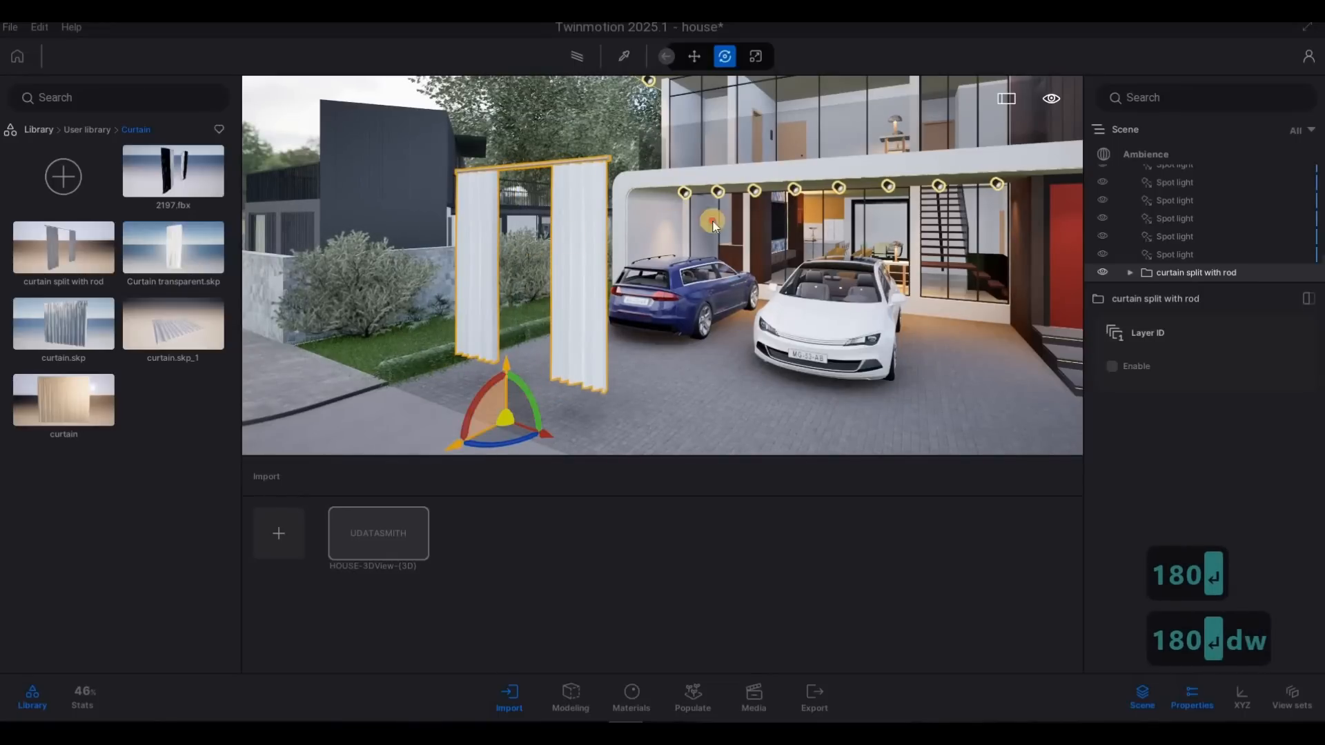
Move the split curtain from the driveway up into the upper-floor bedroom behind the front glazing
left_click_drag(712, 221, 742, 252)
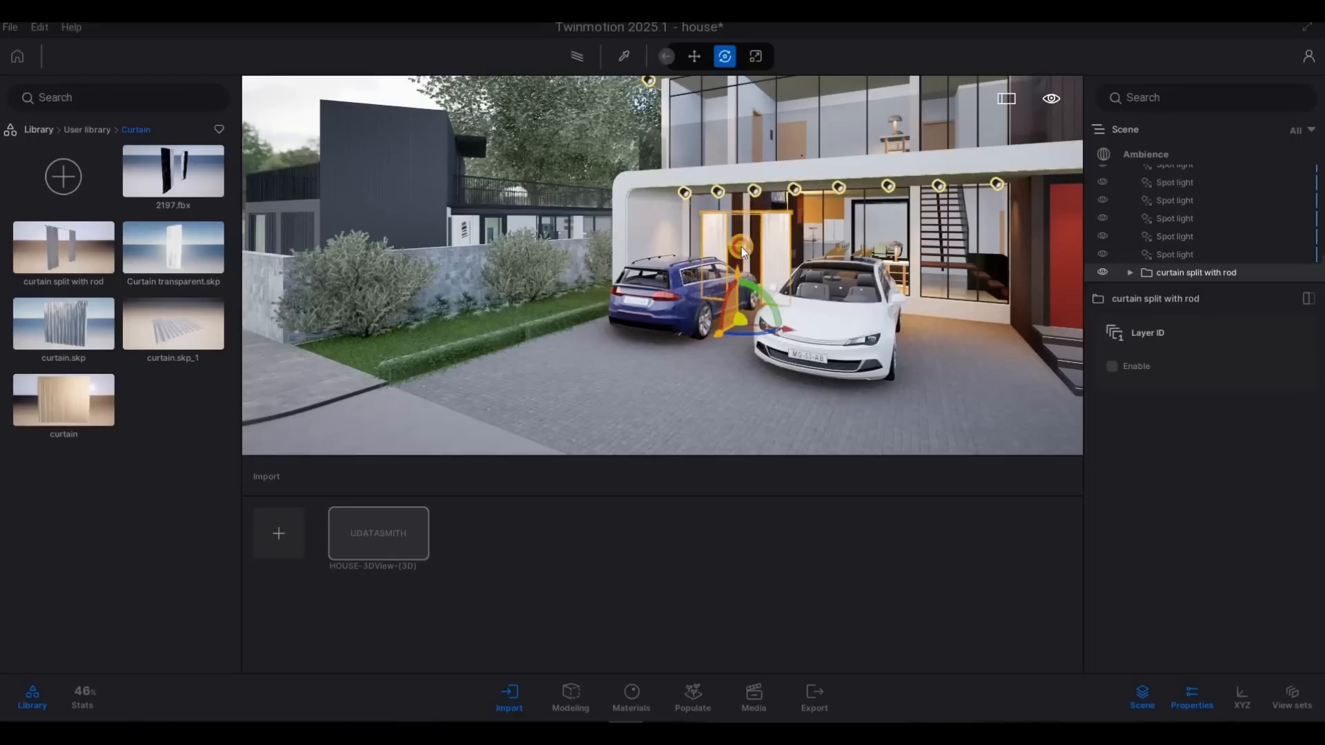
left_click_drag(744, 159, 747, 148)
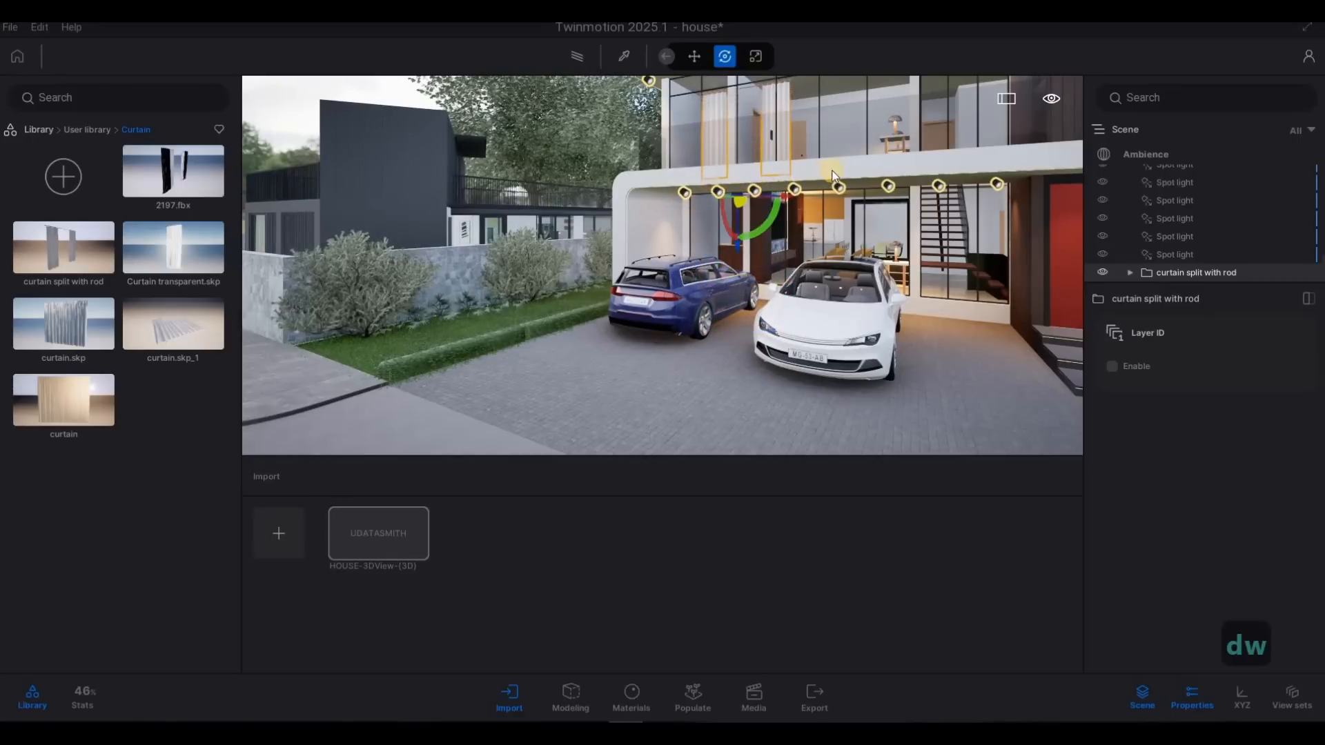
key("w")
key("4")
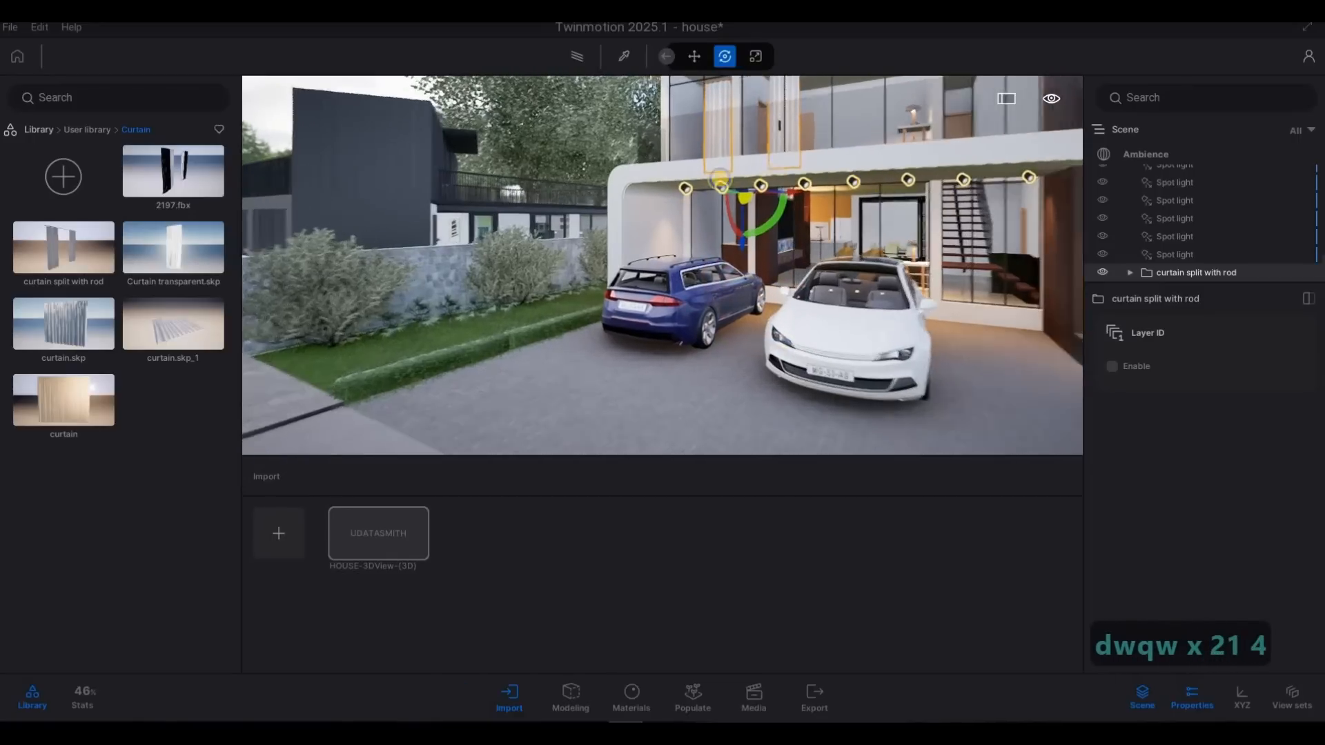
key("d")
key("q")
key("q")
key("q")
key("q")
key("q")
key("q")
key("s")
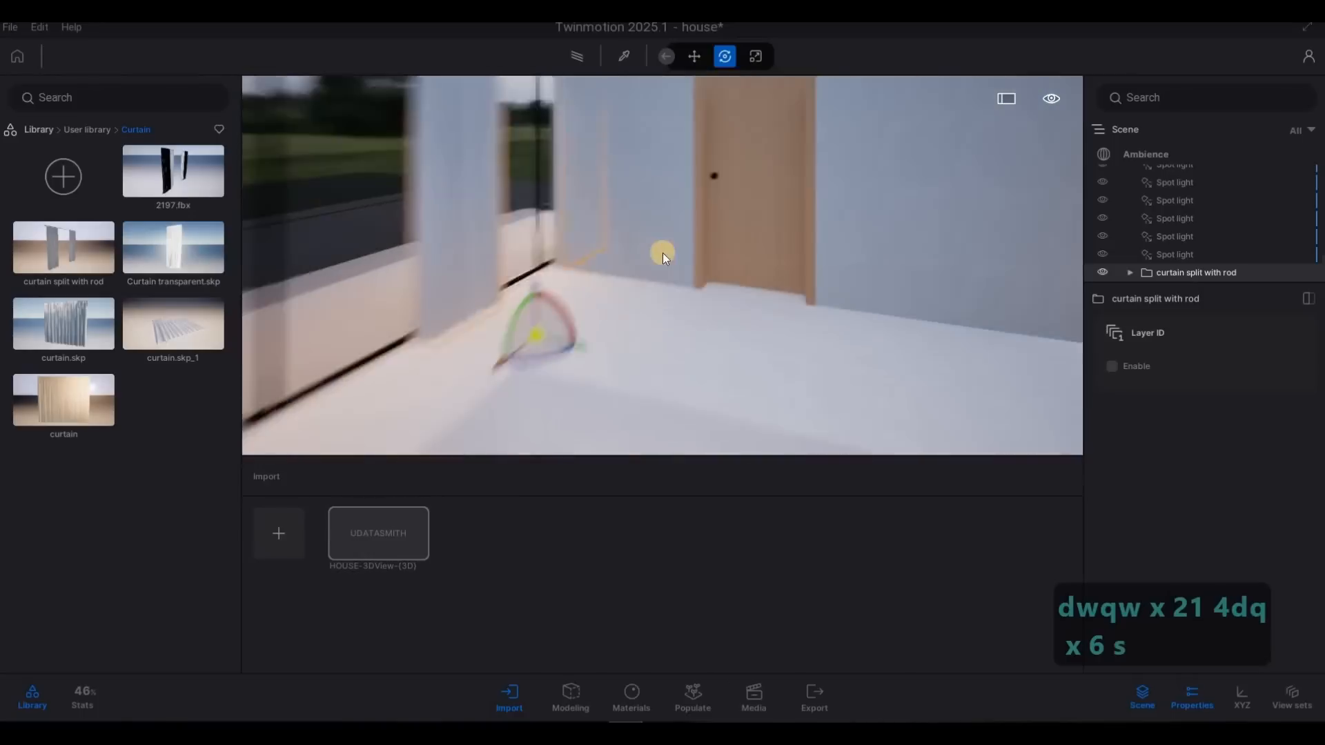
key("d")
left_click(674, 233)
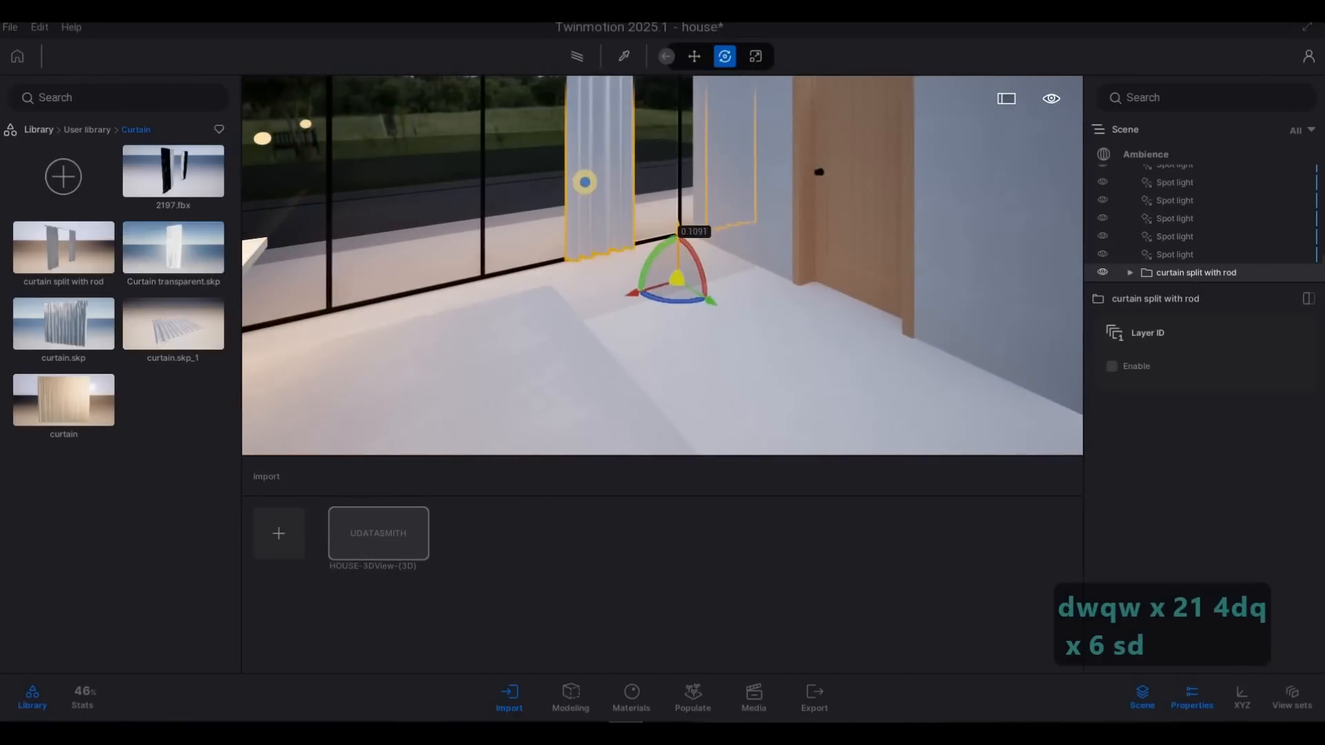
Shift the split curtain sideways along the bedroom window toward the bedside table
key("s")
key("d")
key("s")
key("a")
key("w")
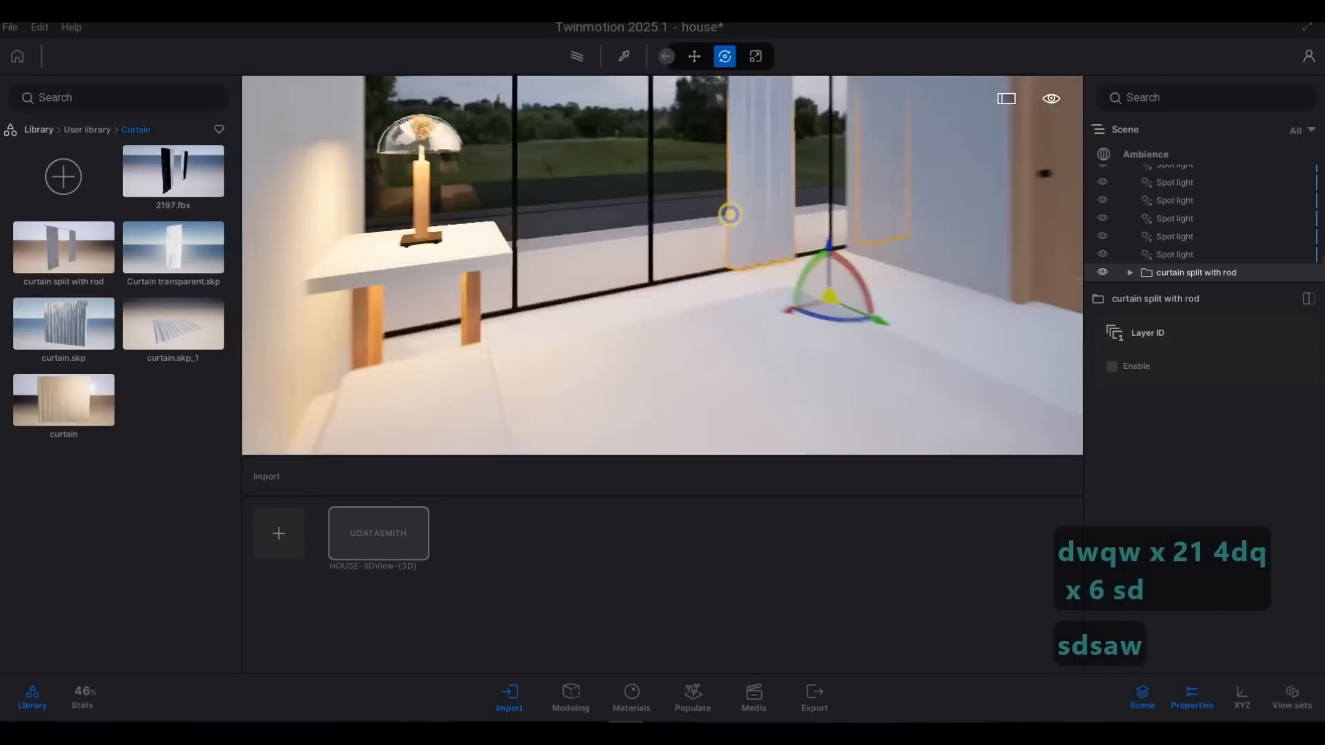
key("s")
key("d")
key("w")
key("a")
key("d")
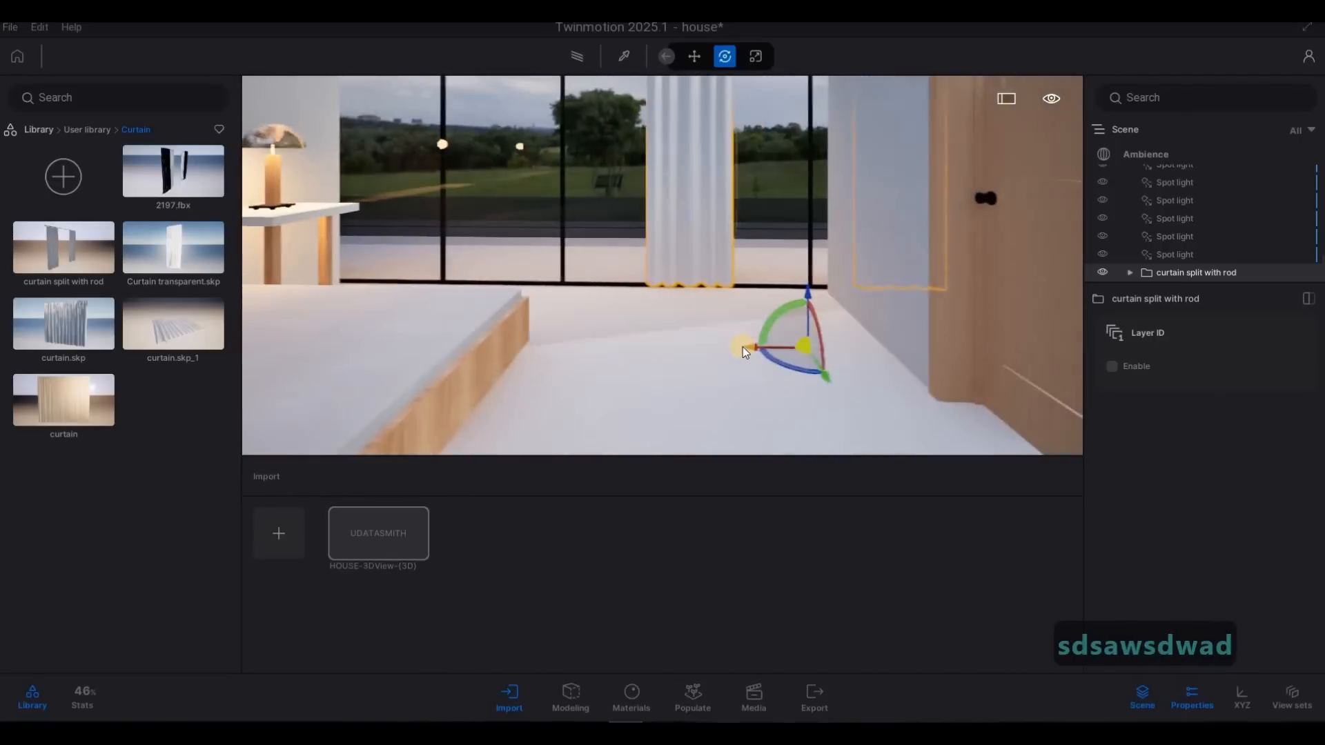
left_click_drag(665, 337, 452, 343)
Adjust the split curtain's depth at the bedroom's front glazing and raise it toward the ceiling
right_click_drag(552, 324, 663, 461)
key("s")
key("d")
key("w")
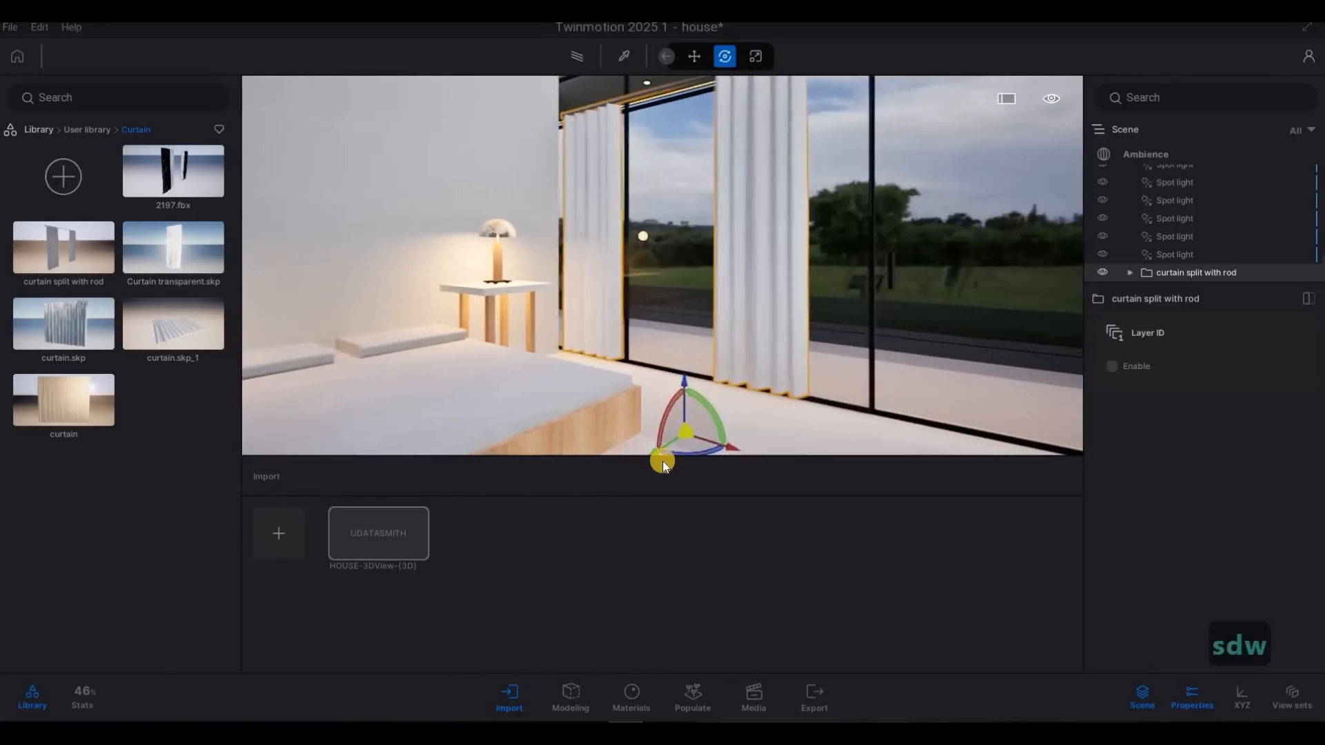
left_click_drag(657, 452, 709, 298)
key("a")
right_click_drag(1072, 236, 639, 414)
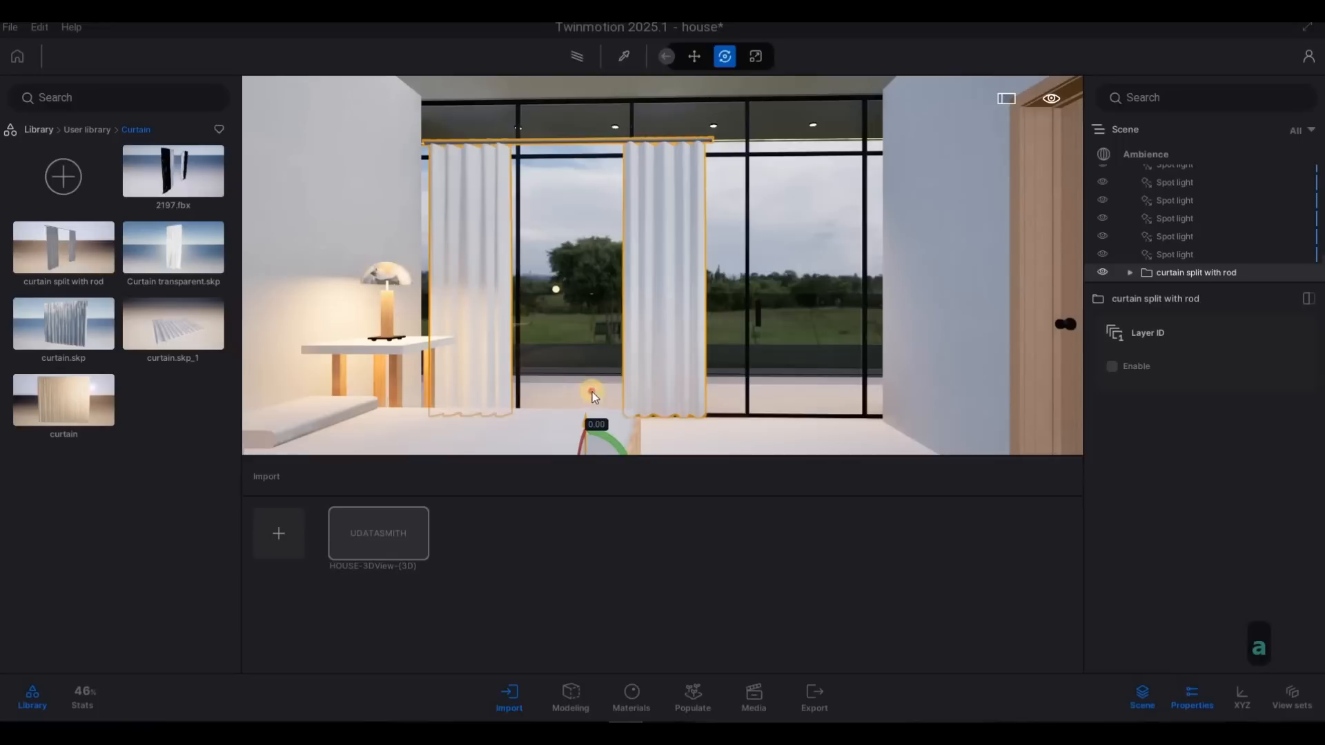
left_click_drag(592, 391, 593, 390)
key("Caps_Lock")
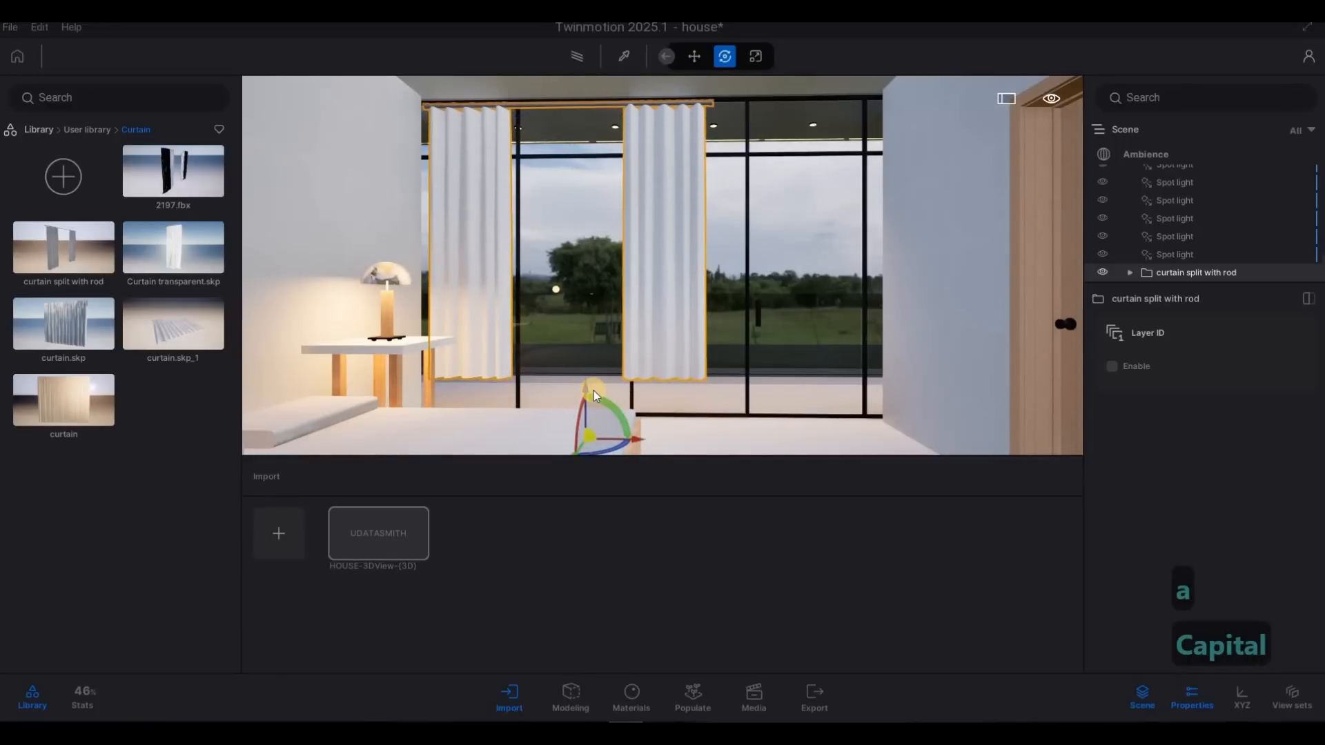
Scale the split curtain's width to about 1.31 and increase its height to cover the bedroom window
key("Tab")
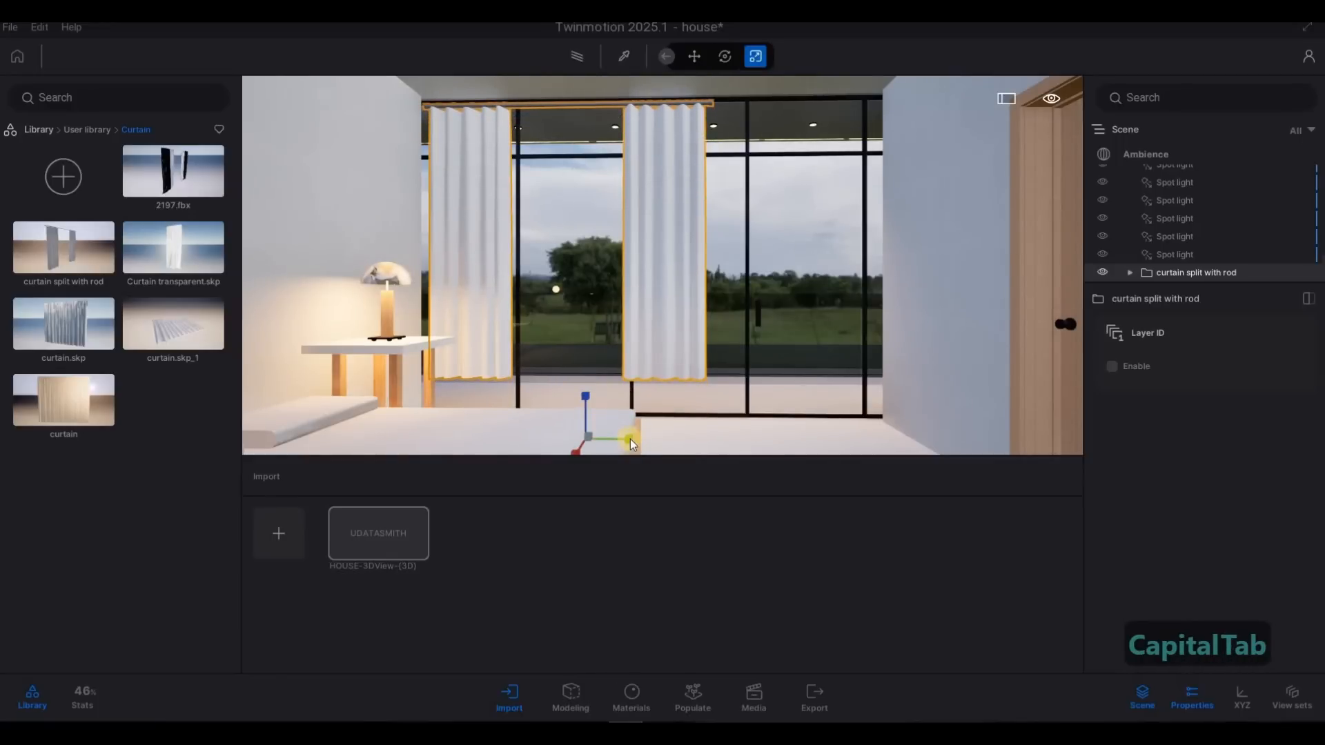
left_click_drag(652, 438, 664, 438)
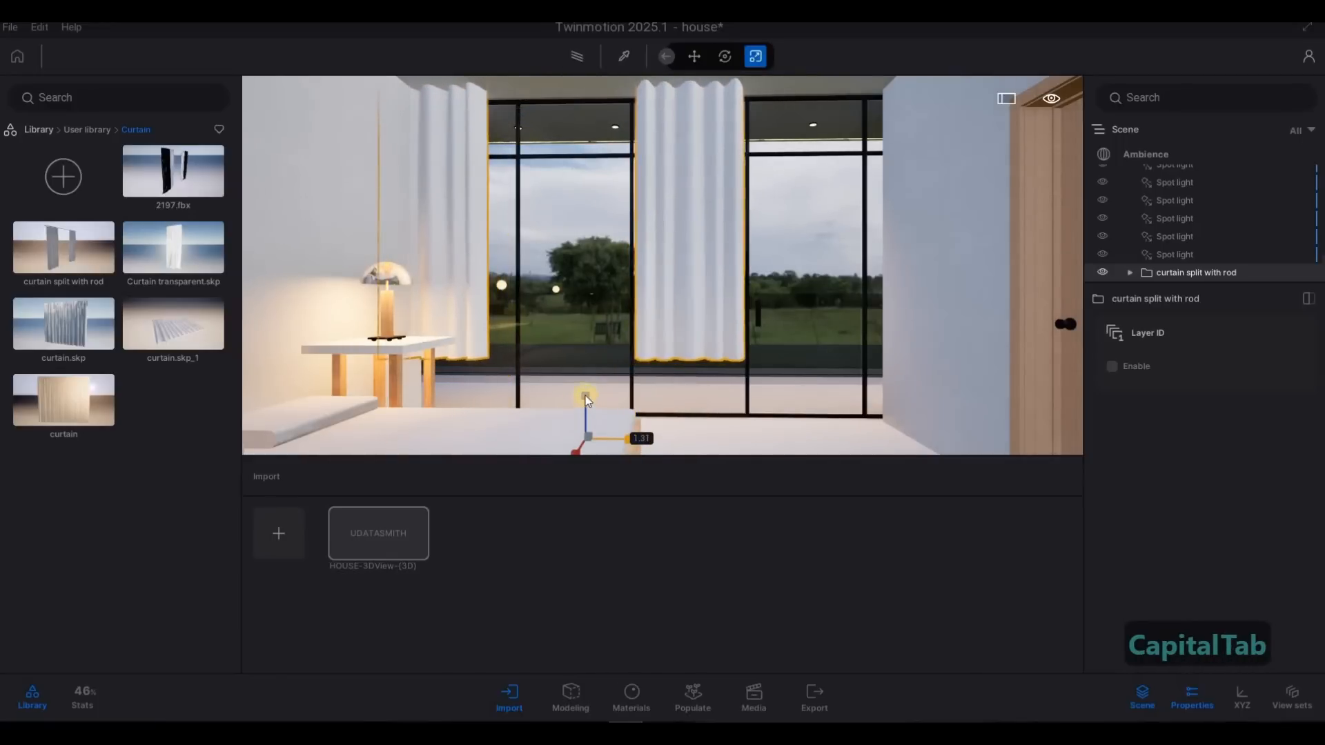
left_click_drag(586, 375, 643, 552)
key("Tab")
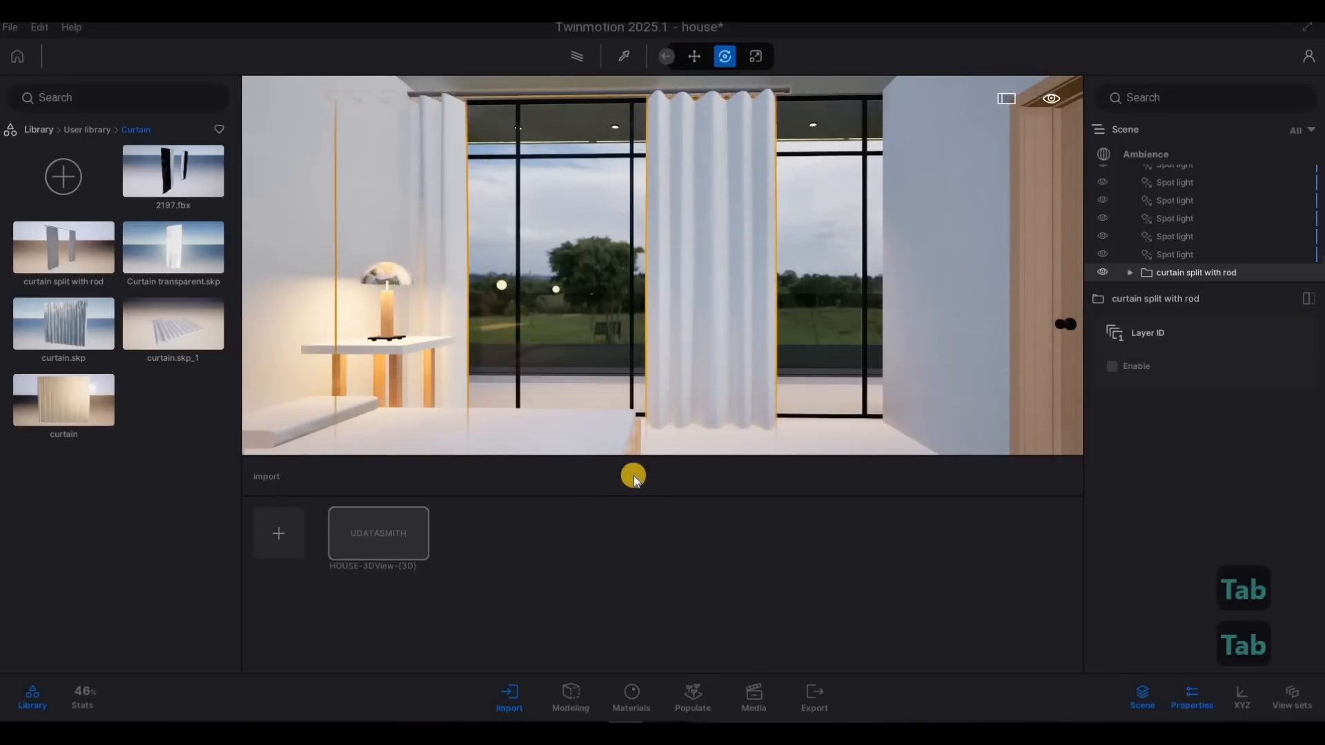
key("Tab")
key("Tab")
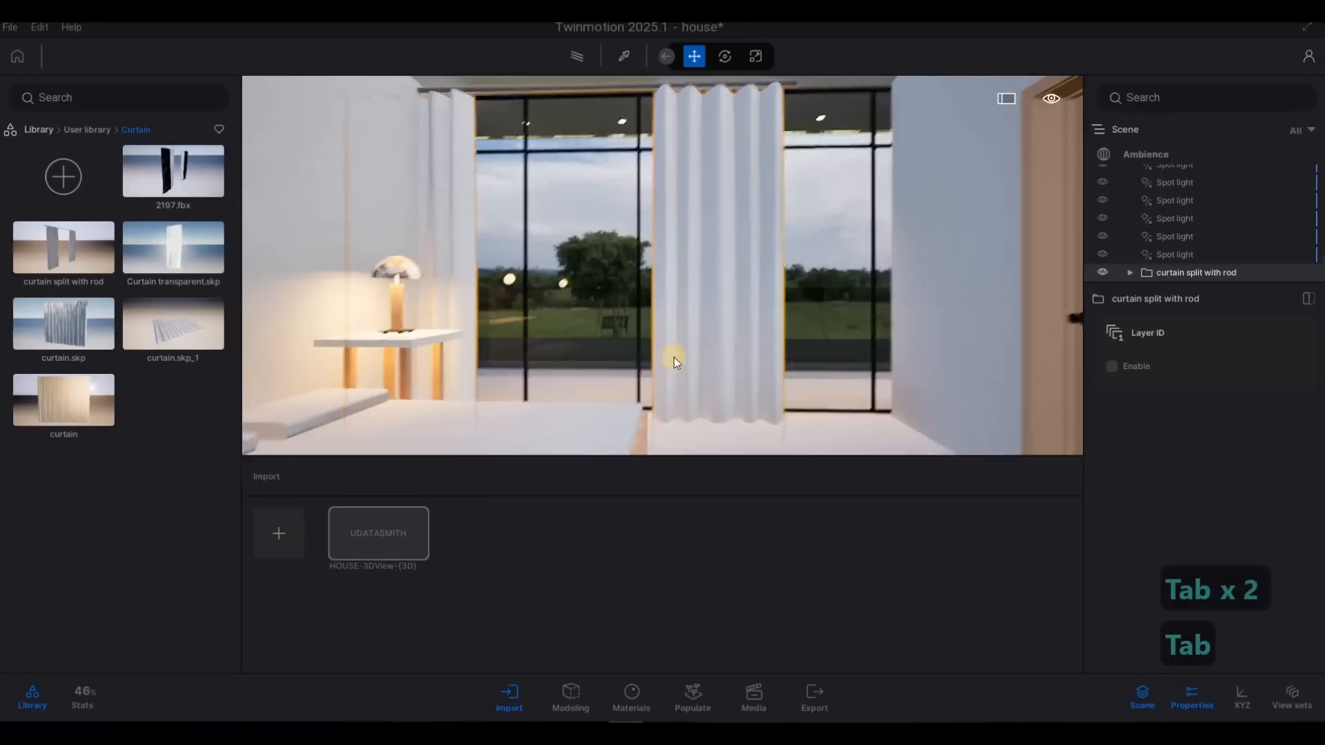
Try rescaling the split curtain's height to fit between the bedroom floor and ceiling
right_click_drag(673, 357, 704, 367)
key("Tab")
key("Tab")
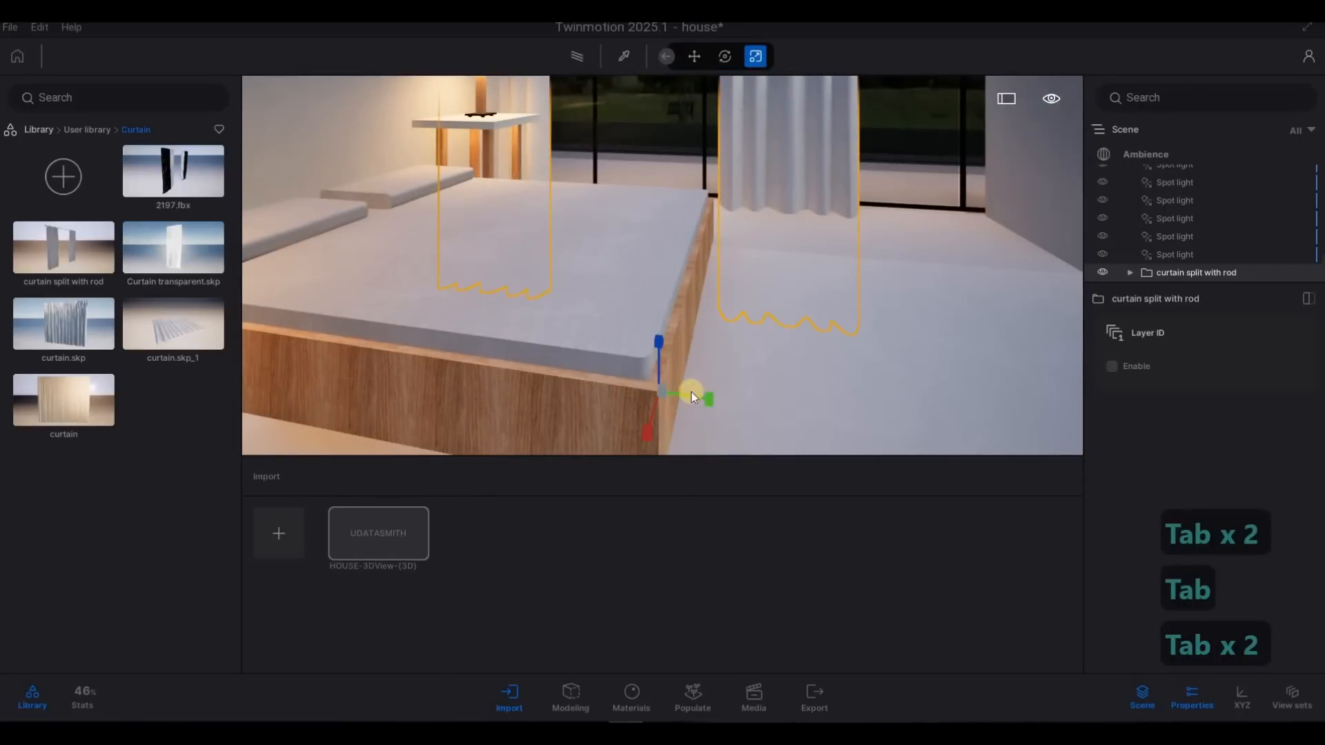
left_click_drag(663, 348, 675, 276)
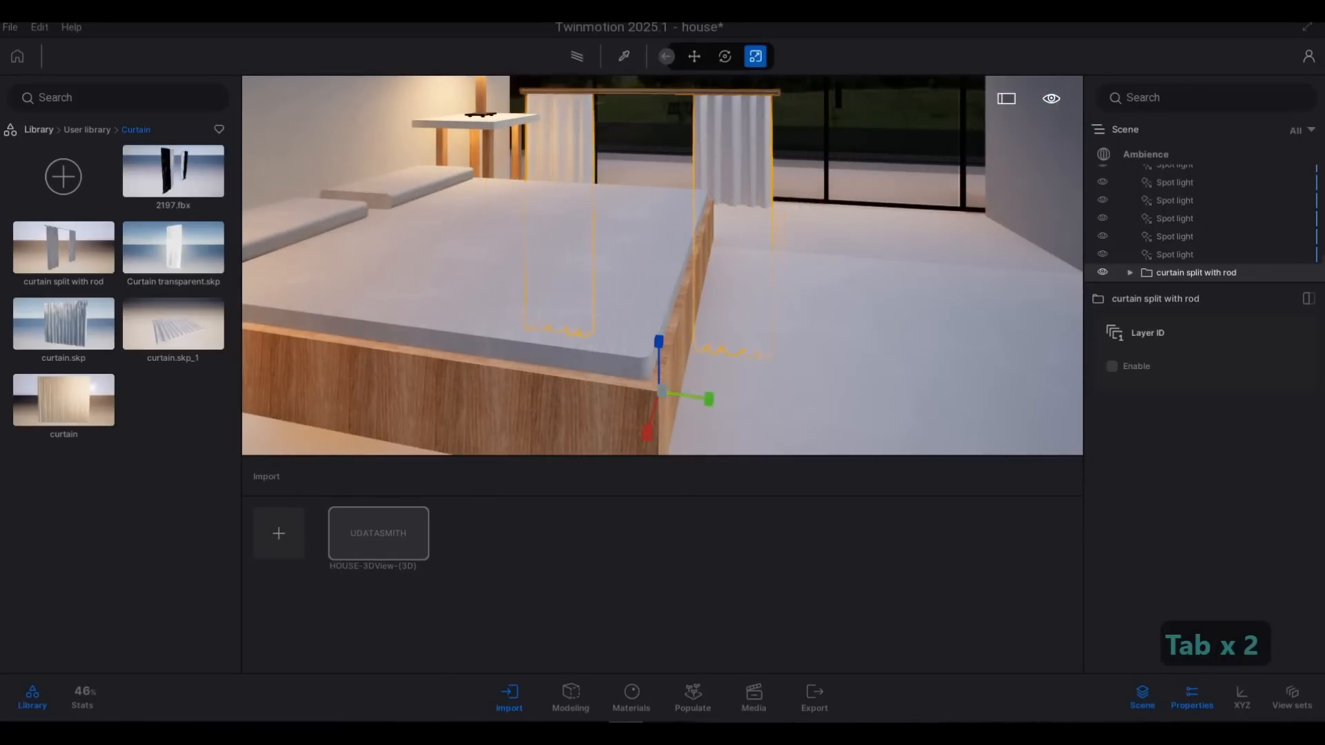
right_click_drag(633, 316, 577, 379)
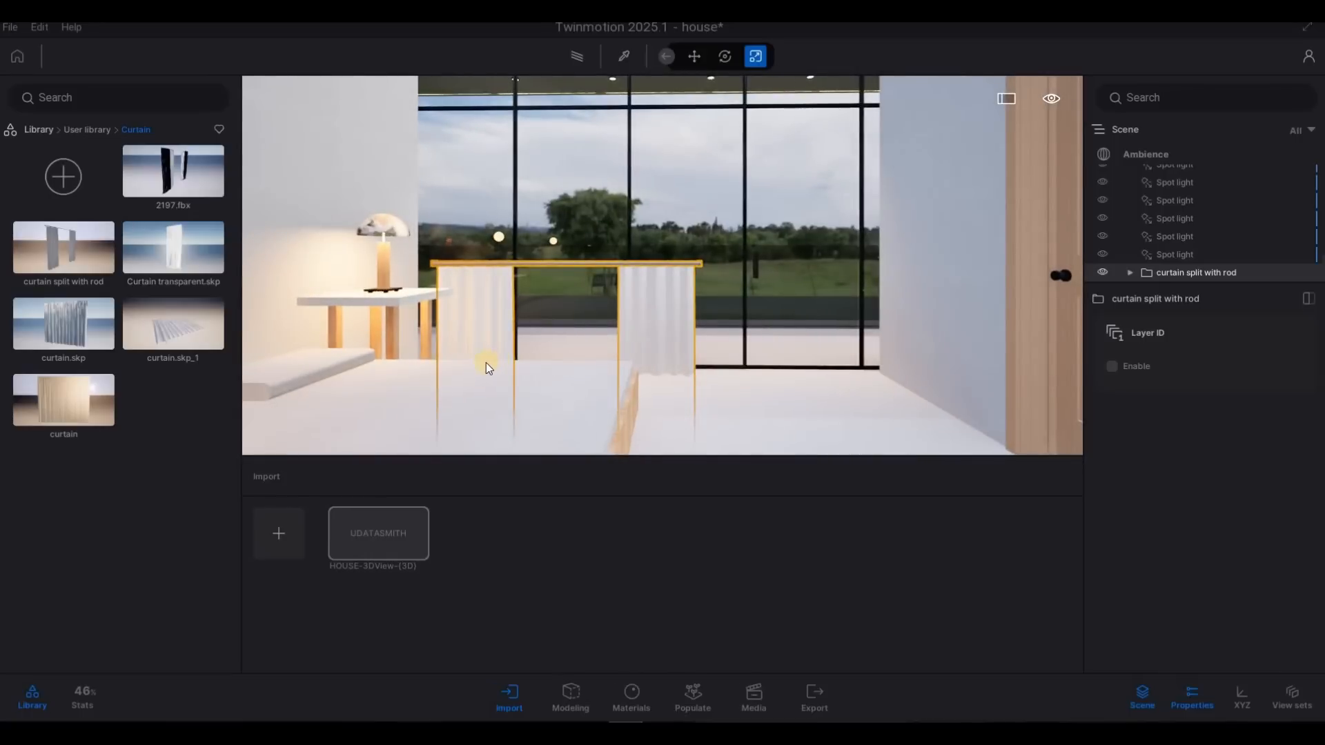
Delete the split curtain and place the user library's full "curtain" model on the driveway in front of the house
key("Delete")
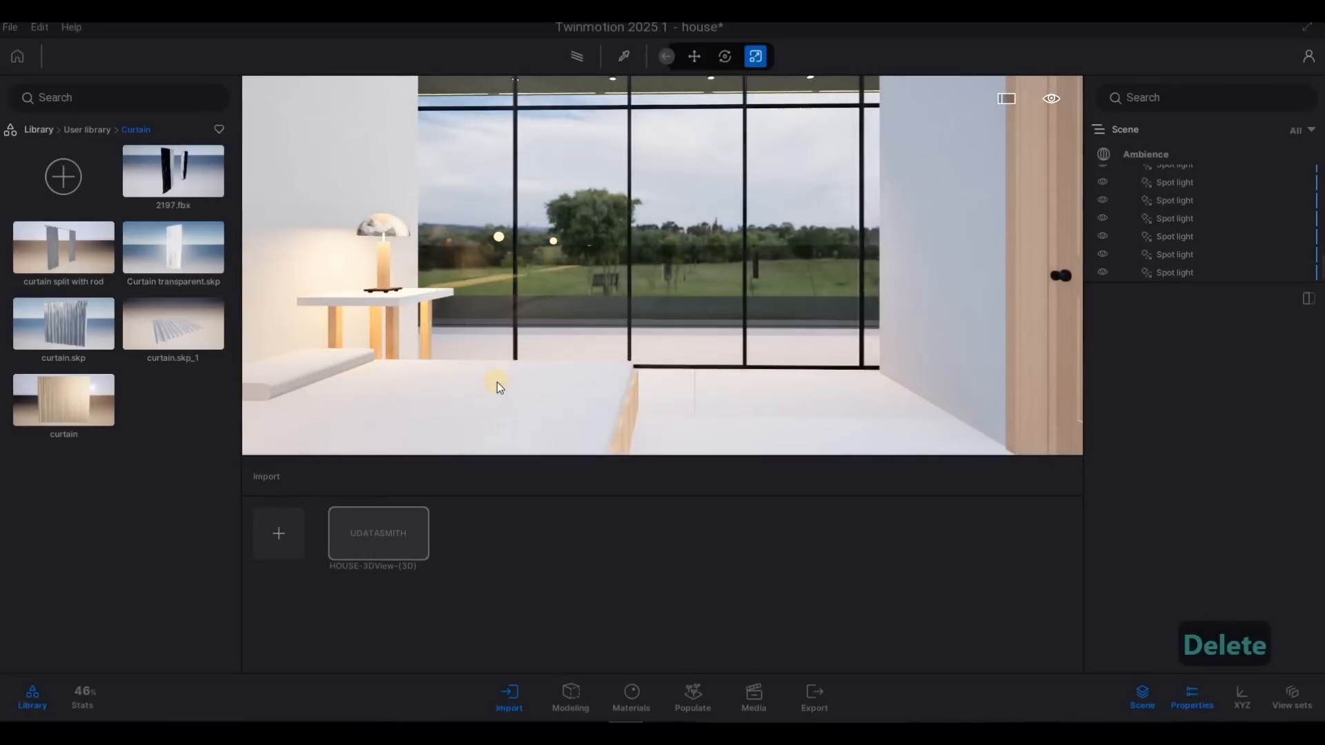
key("w")
key("w")
key("w")
key("w")
key("w")
key("w")
key("w")
key("w")
key("w")
key("w")
key("a")
key("a")
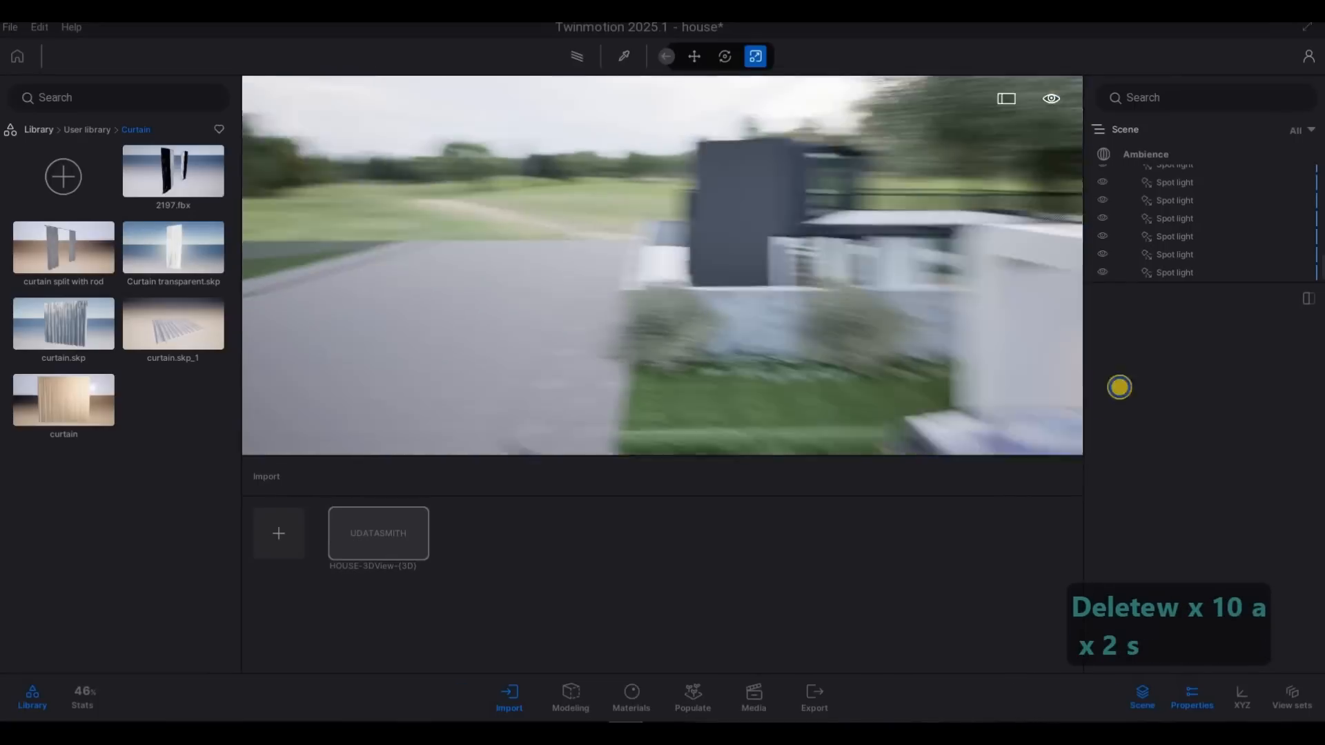
key("s")
key("s")
key("s")
key("s")
key("s")
key("s")
key("e")
left_click_drag(569, 429, 625, 387)
key("s")
key("s")
key("s")
key("s")
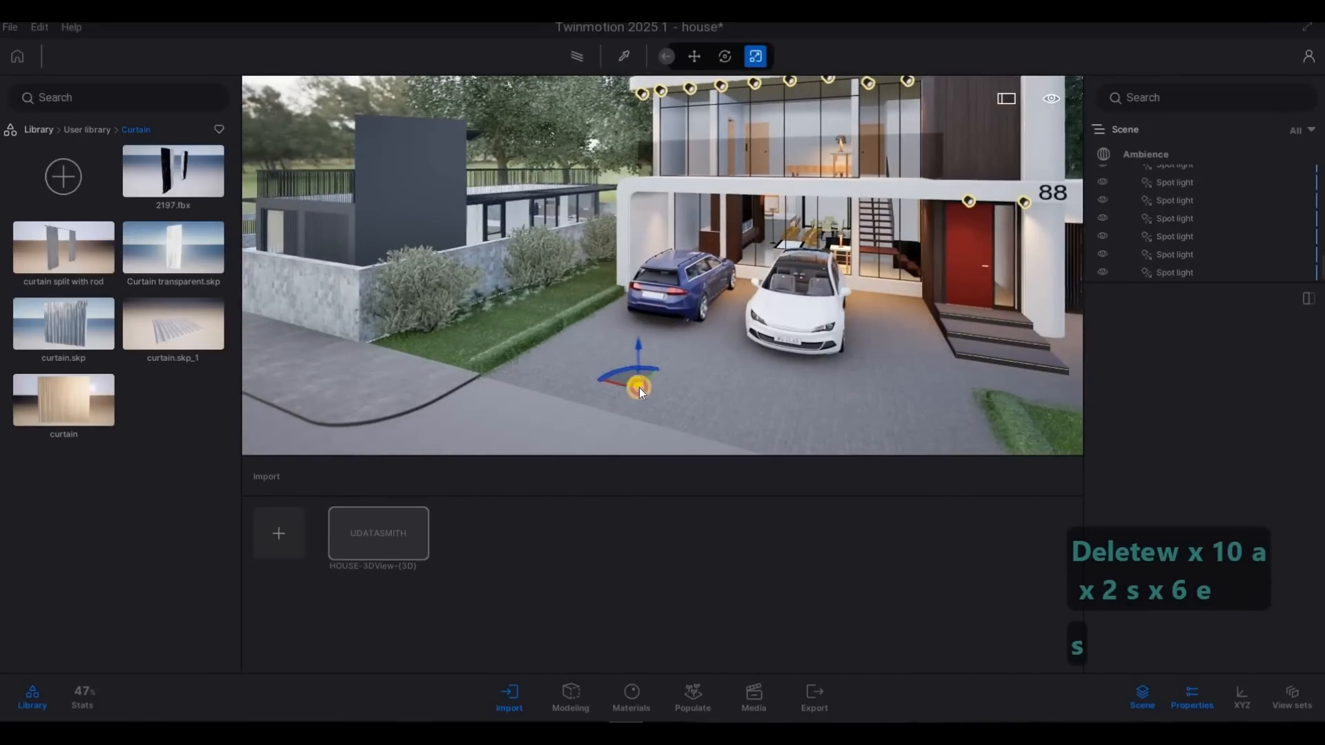
key("s")
key("s")
key("s")
key("s")
key("s")
key("s")
key("d")
key("d")
key("d")
key("d")
key("d")
key("d")
key("d")
key("d")
key("d")
key("d")
key("d")
key("d")
key("d")
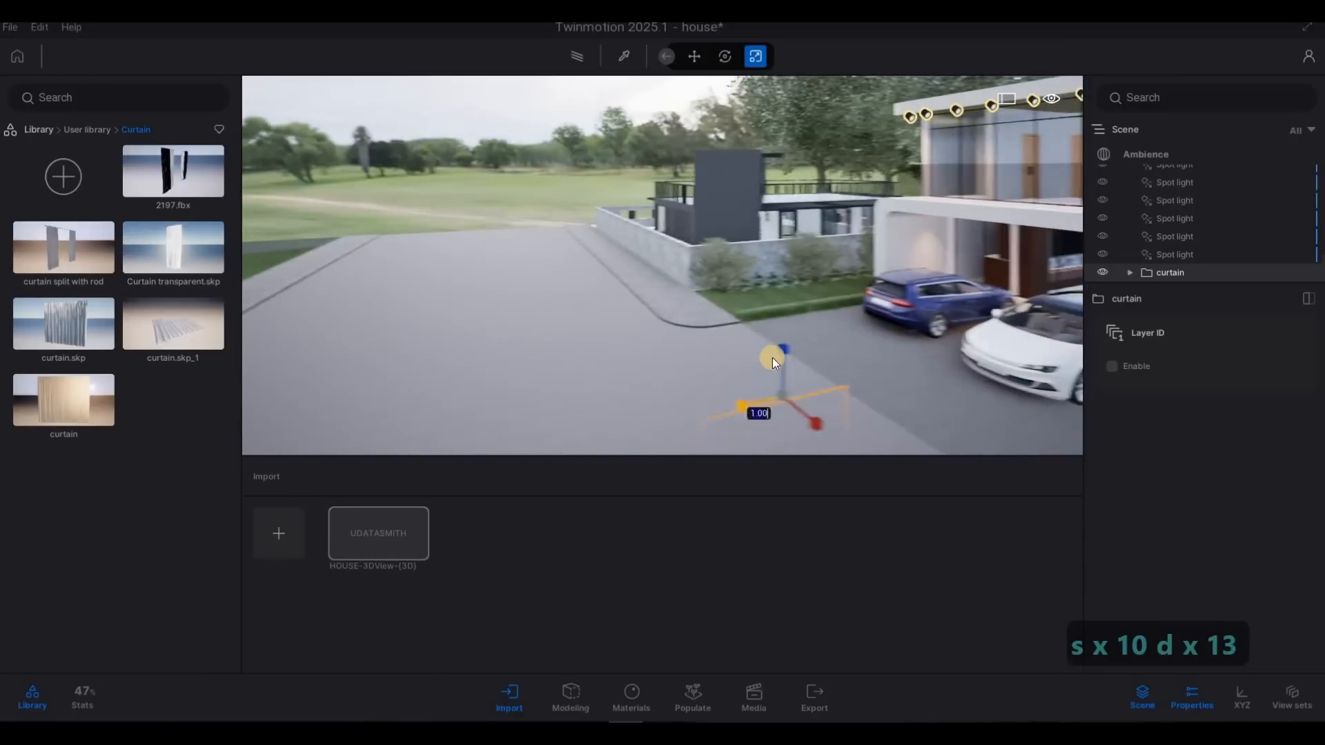
Raise the curtain above the driveway and rotate it about its vertical axis, entering 90 and 180 degrees
key("Tab")
left_click_drag(759, 342, 781, 173)
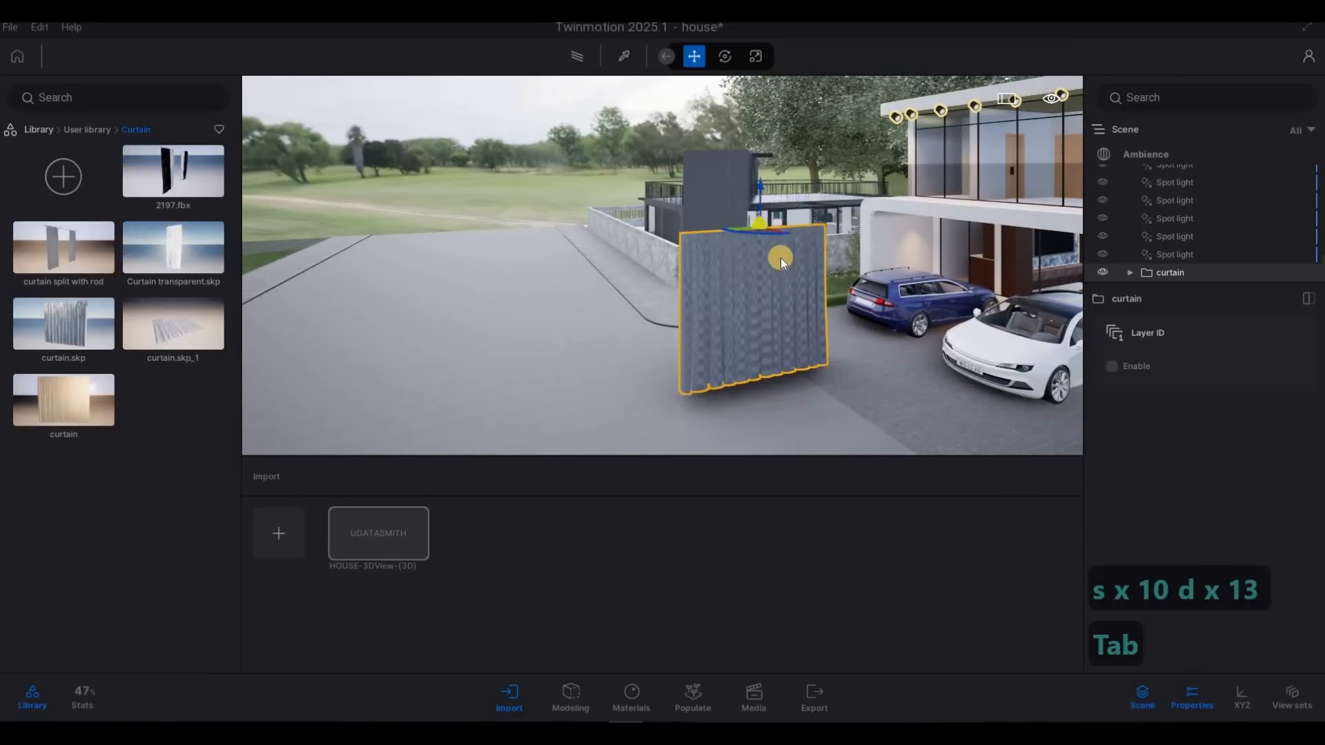
key("Tab")
key("Tab")
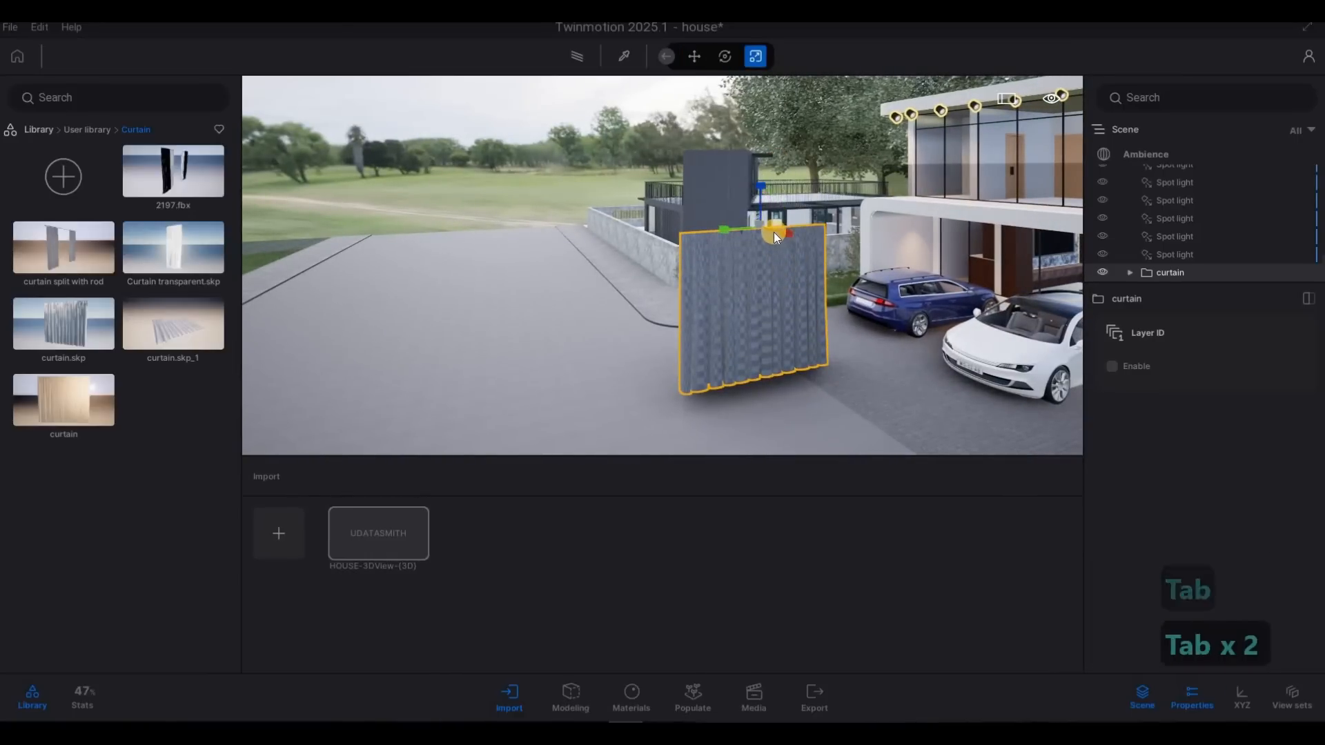
key("Tab")
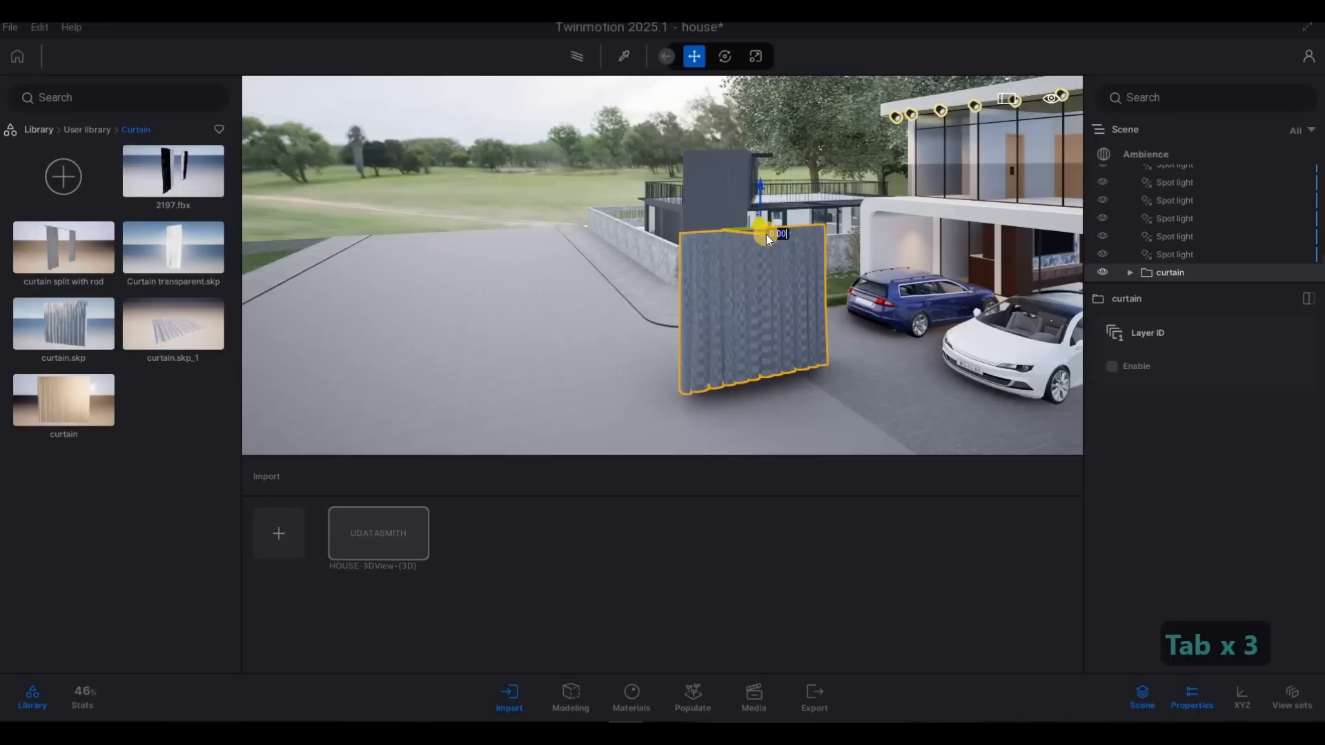
type("90")
key("Return")
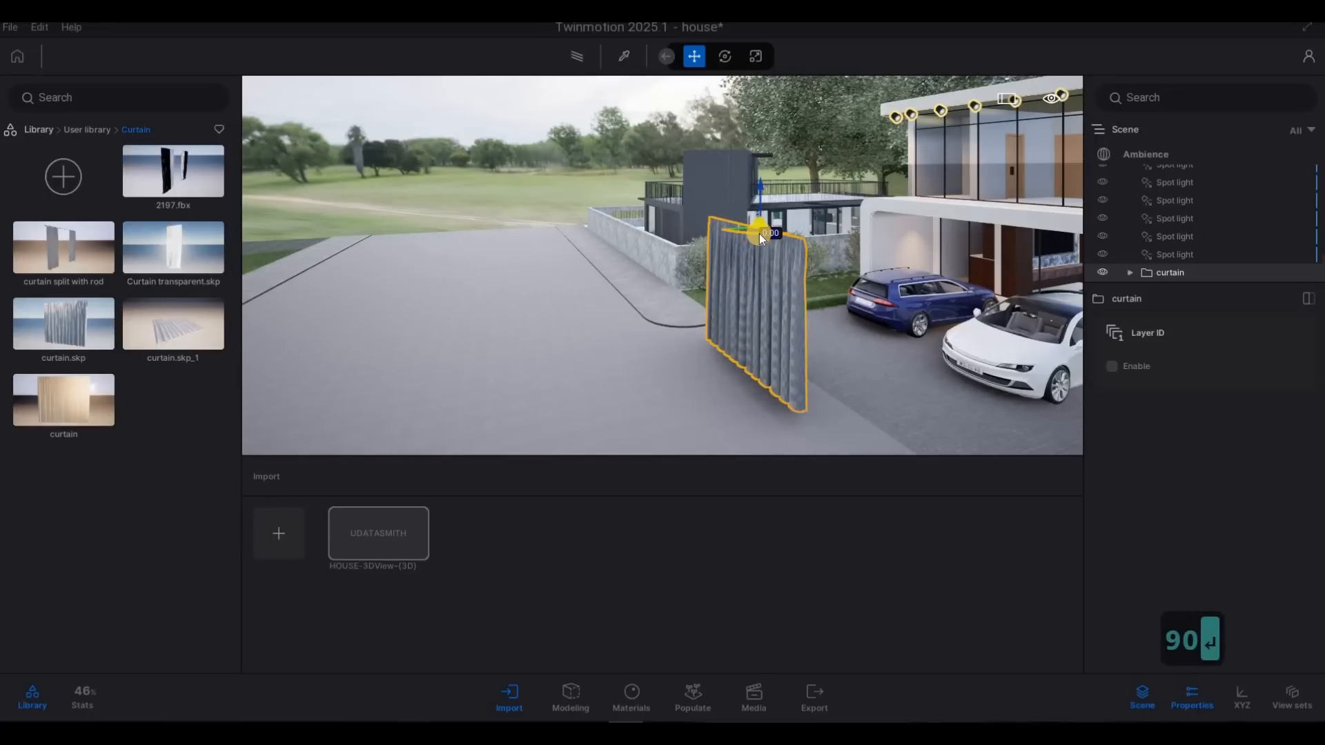
type("180")
key("Return")
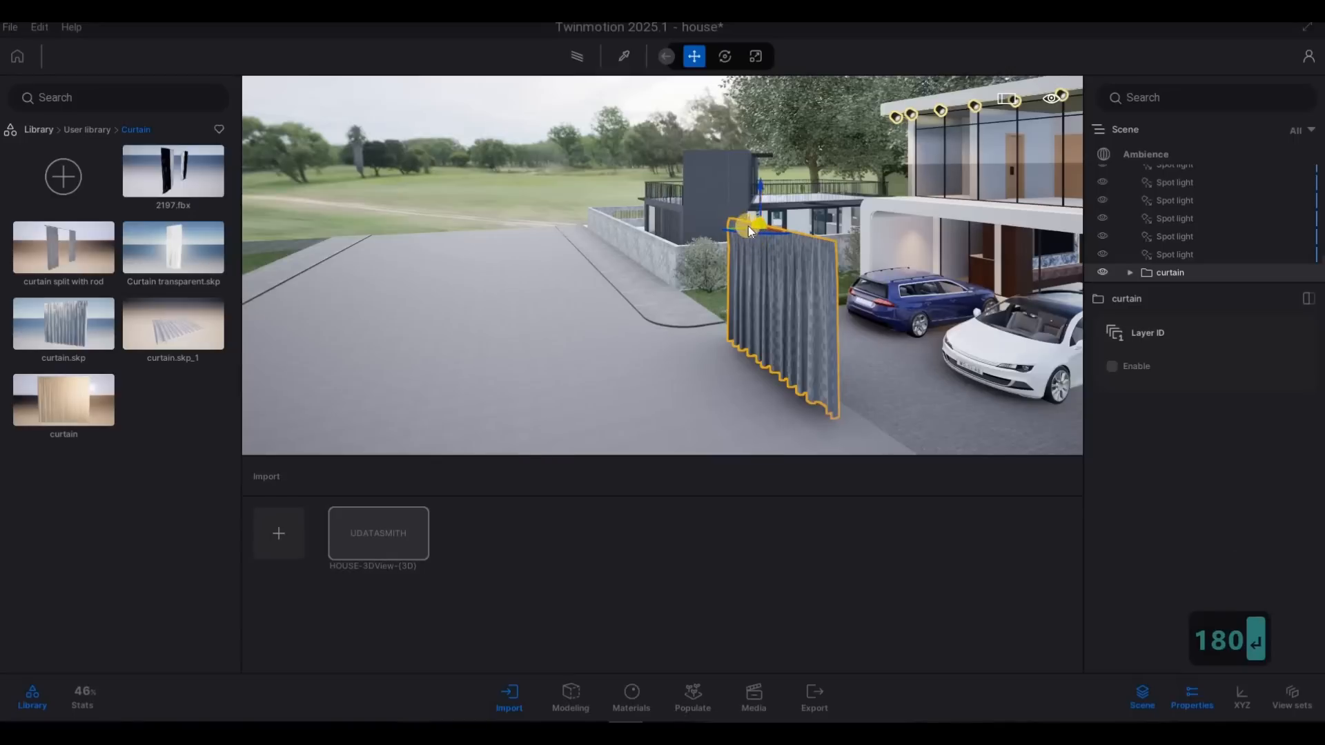
Move the curtain from the driveway to the front glazing of the upper-floor bedroom
key("Tab")
left_click_drag(749, 209, 1029, 111)
key("w")
key("d")
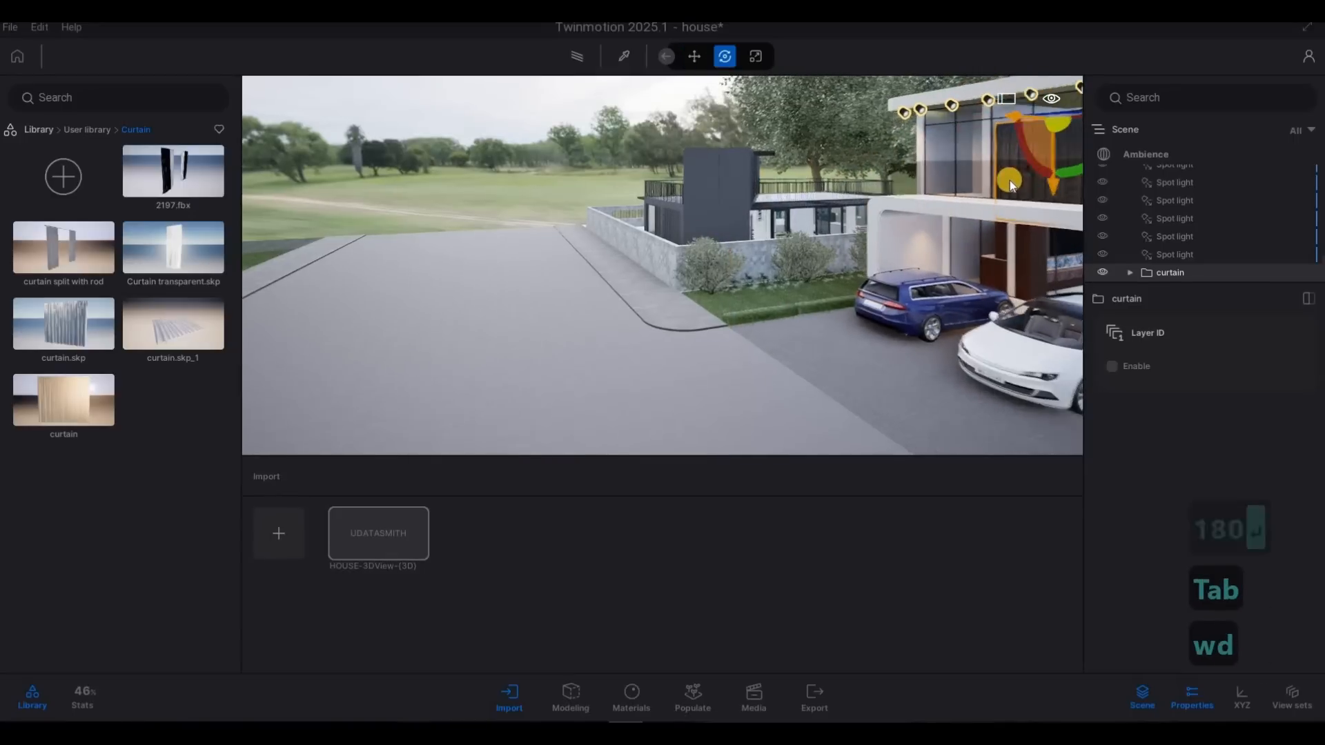
key("w")
key("w")
key("w")
key("w")
key("w")
key("q")
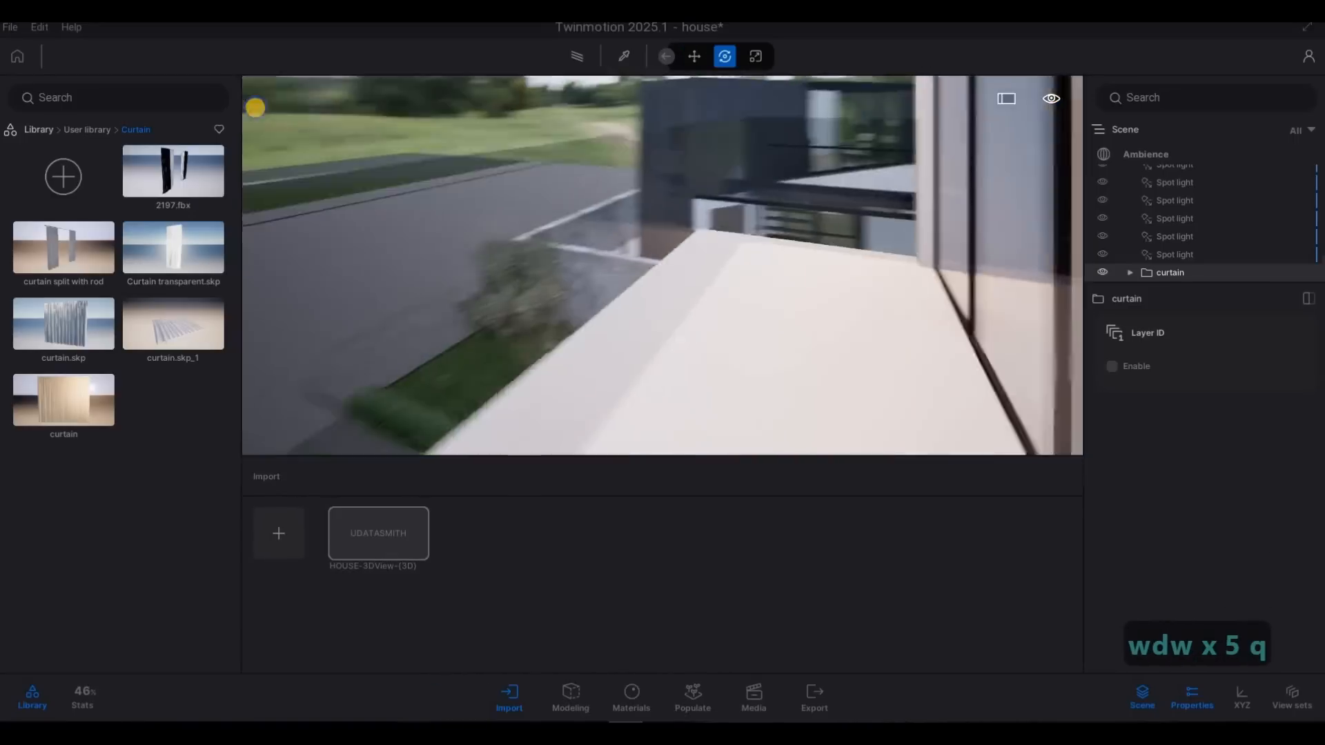
key("s")
key("s")
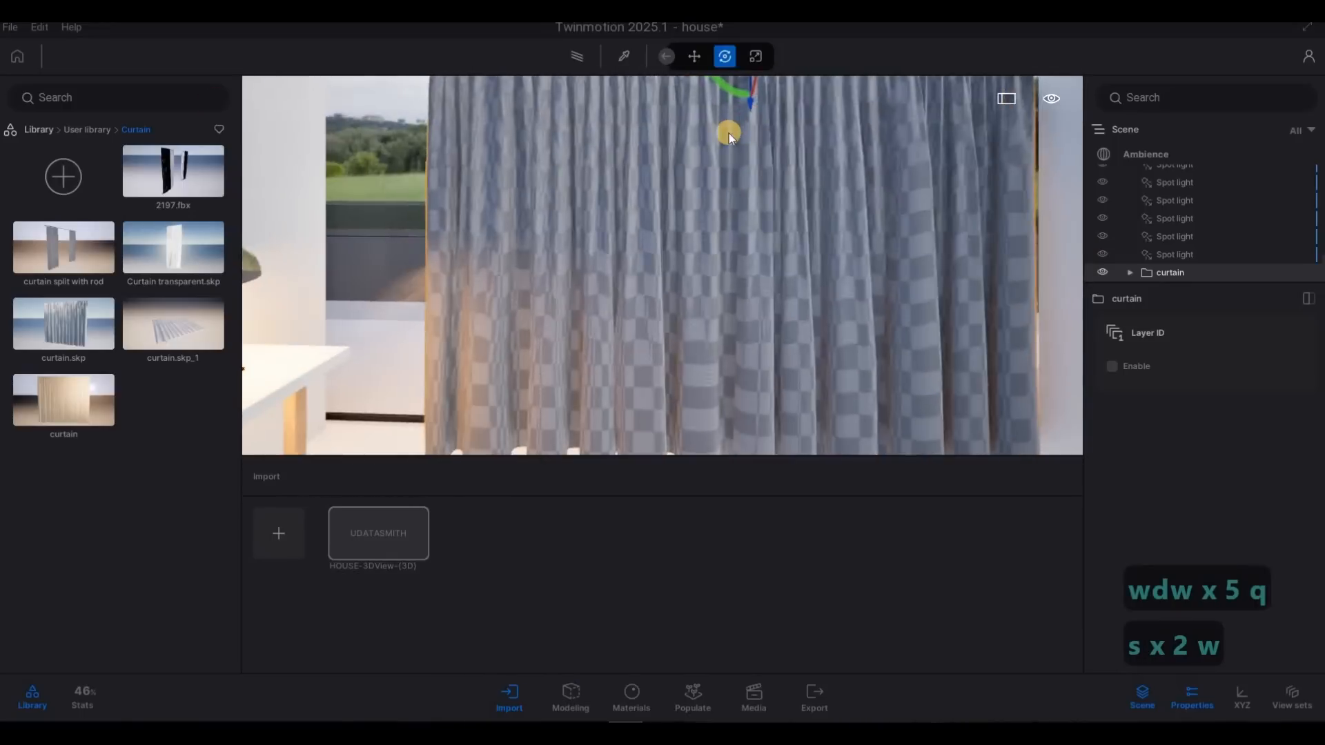
key("s")
left_click_drag(721, 116, 723, 124)
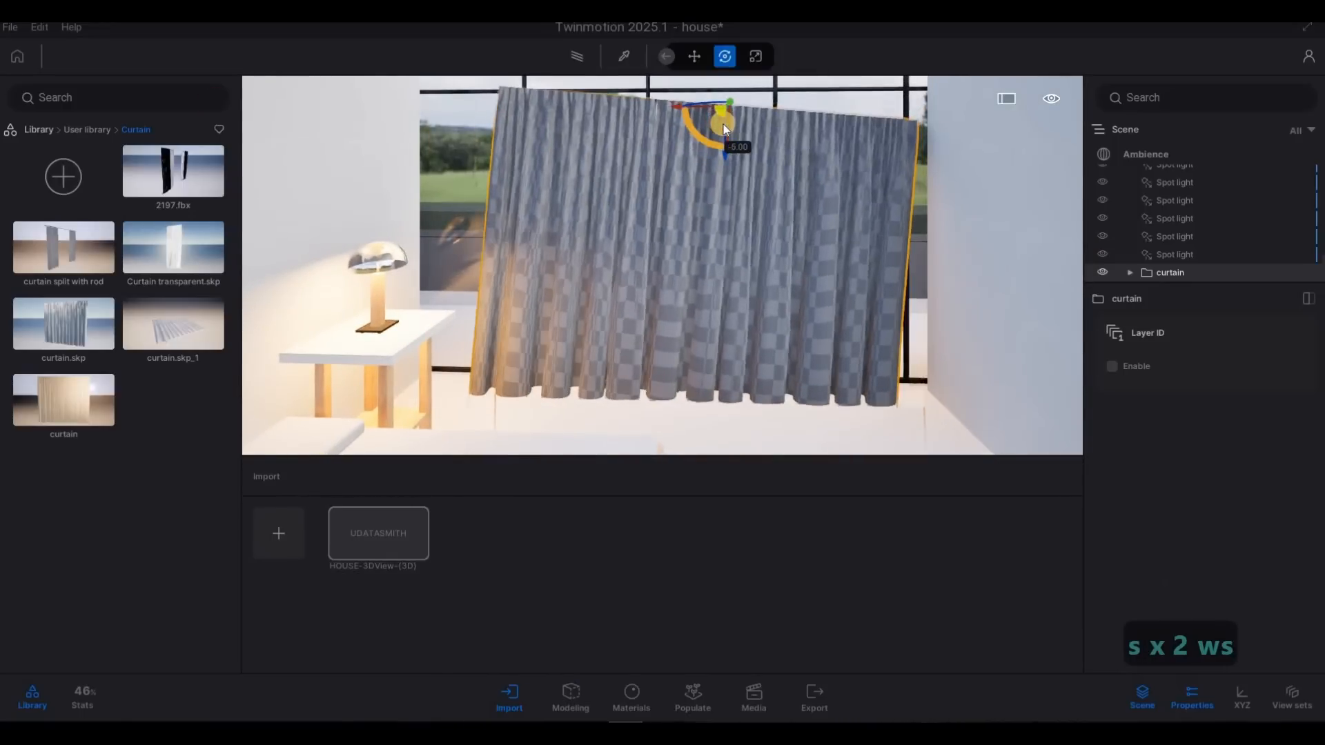
key("ctrl+z")
key("ctrl+z")
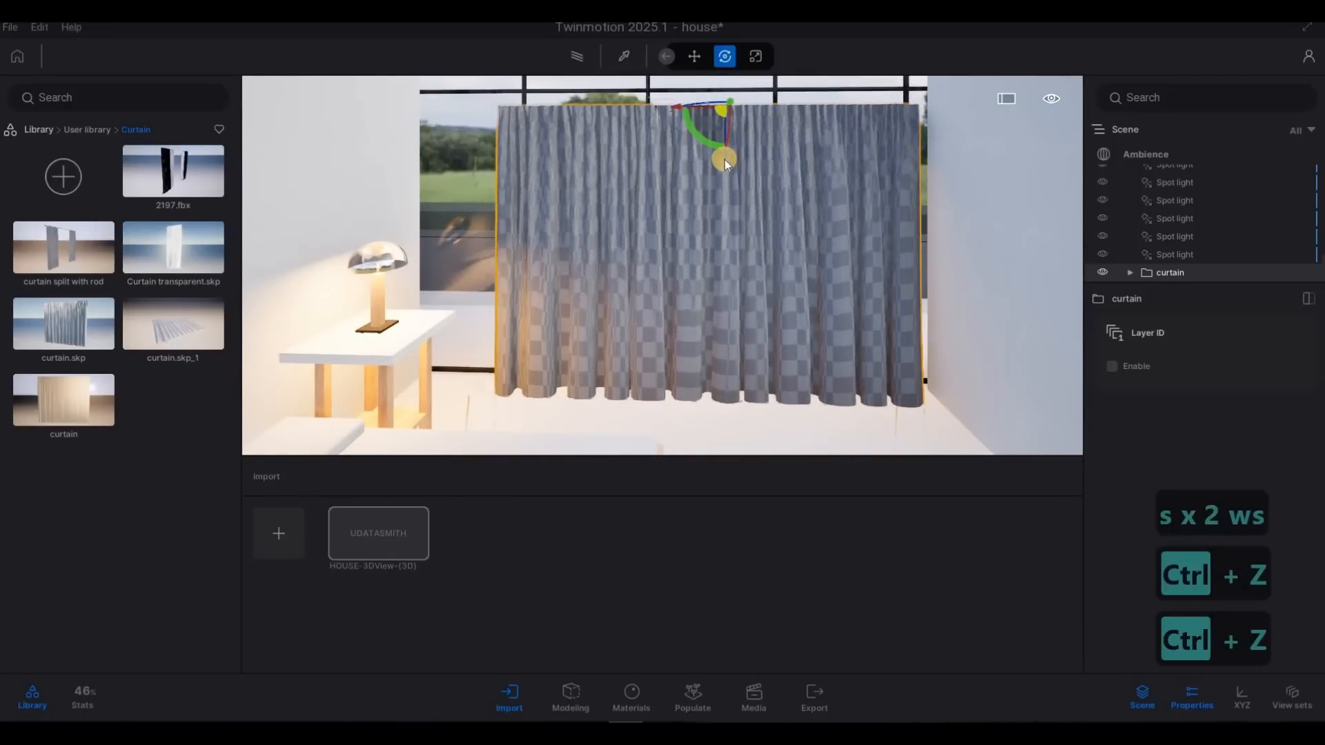
Slide the curtain along the bedroom's front glazing until its edge meets the wall beside the lamp table
left_click_drag(723, 124, 618, 42)
key("s")
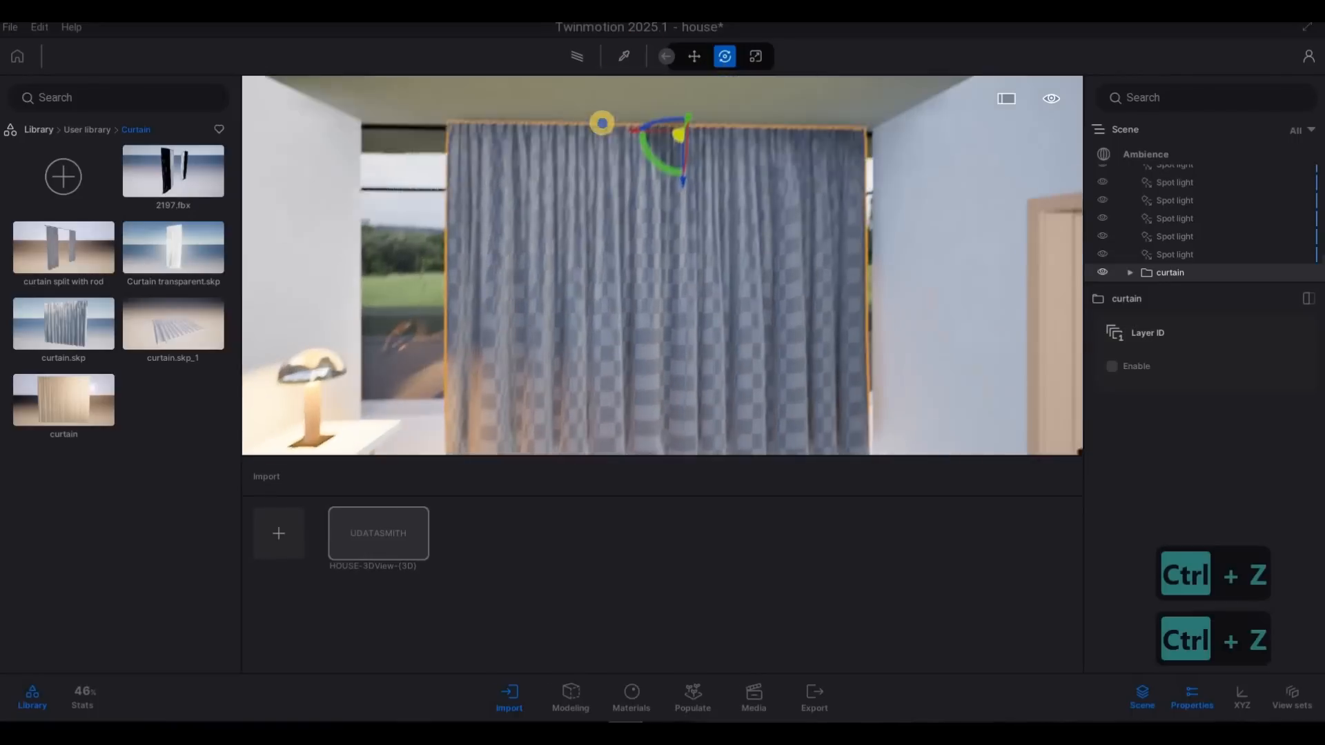
key("s")
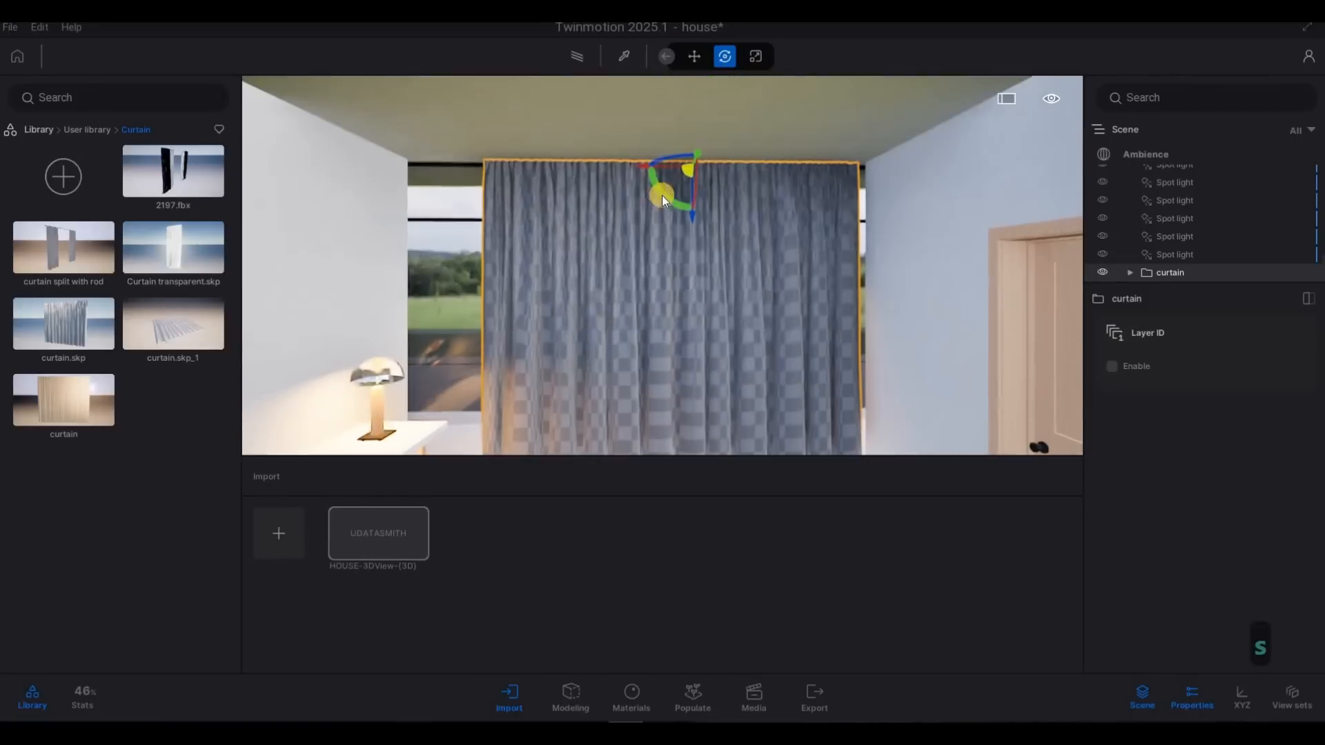
left_click_drag(651, 168, 572, 178)
key("d")
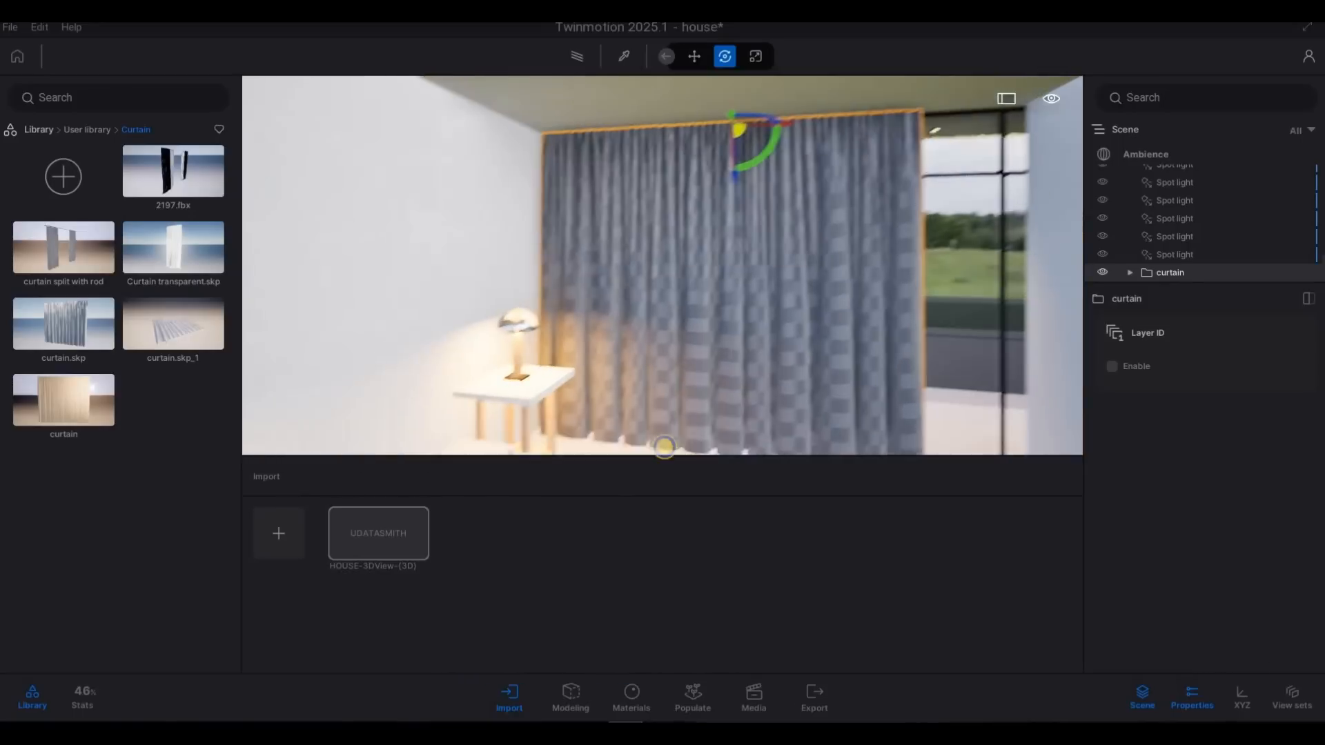
Copy the curtain sideways to the adjacent front glazing as one instance with 2.68 m spacing
key("d")
key("w")
key("d")
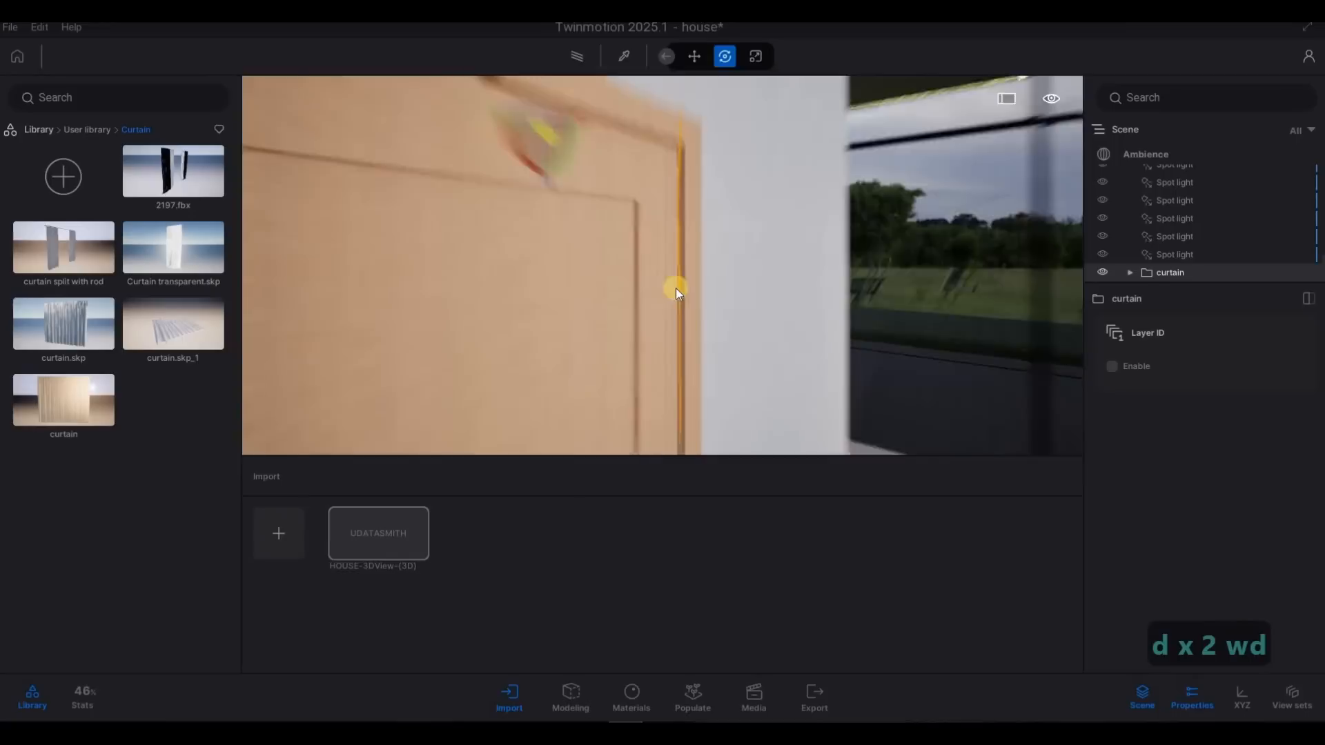
key("s")
key("w")
key("w")
key("w")
key("w")
key("w")
key("w")
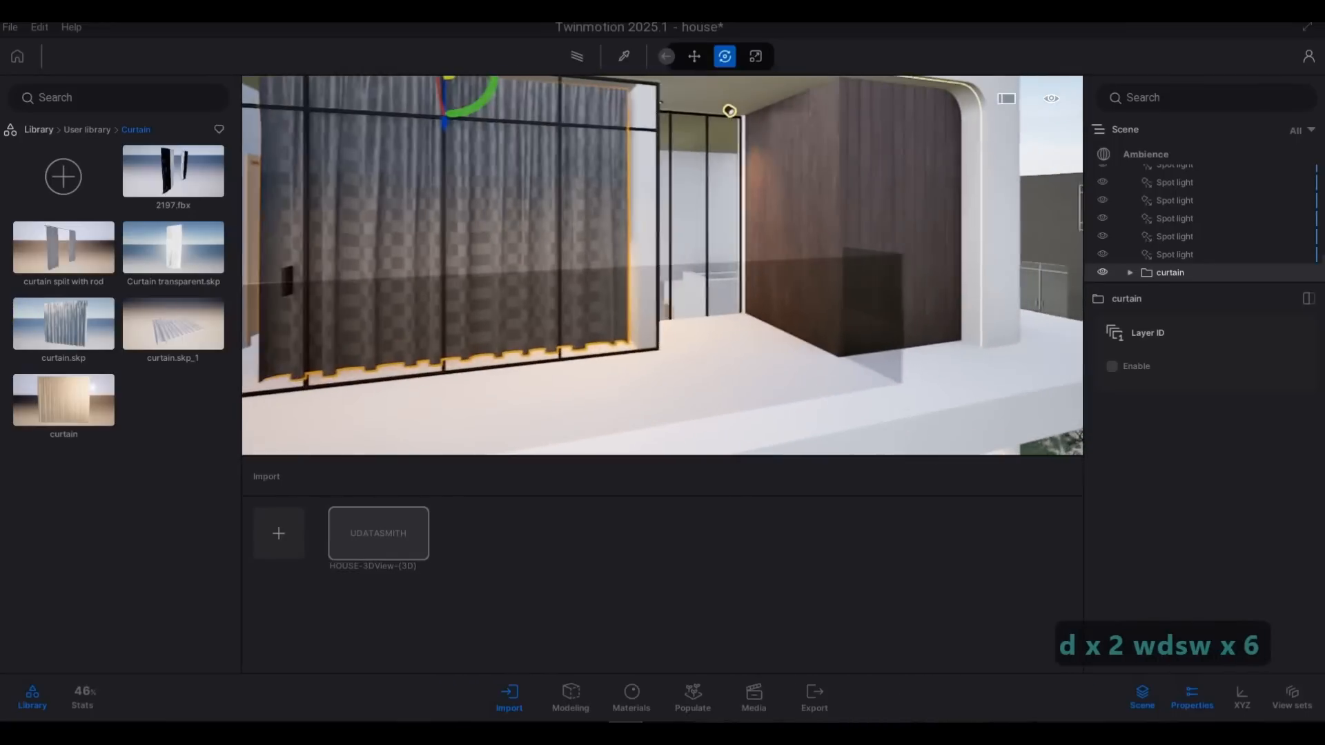
key("a")
key("a")
key("s")
key("s")
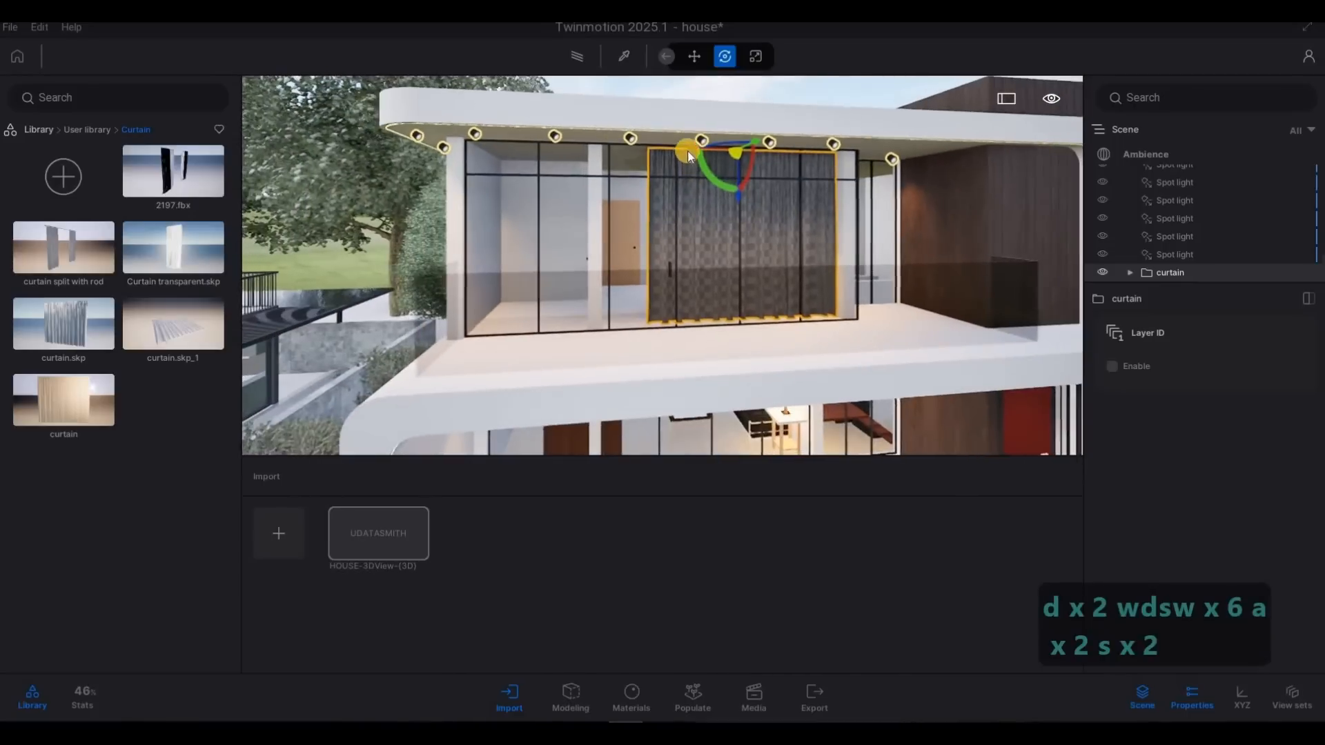
left_click_drag(690, 151, 542, 182, "alt")
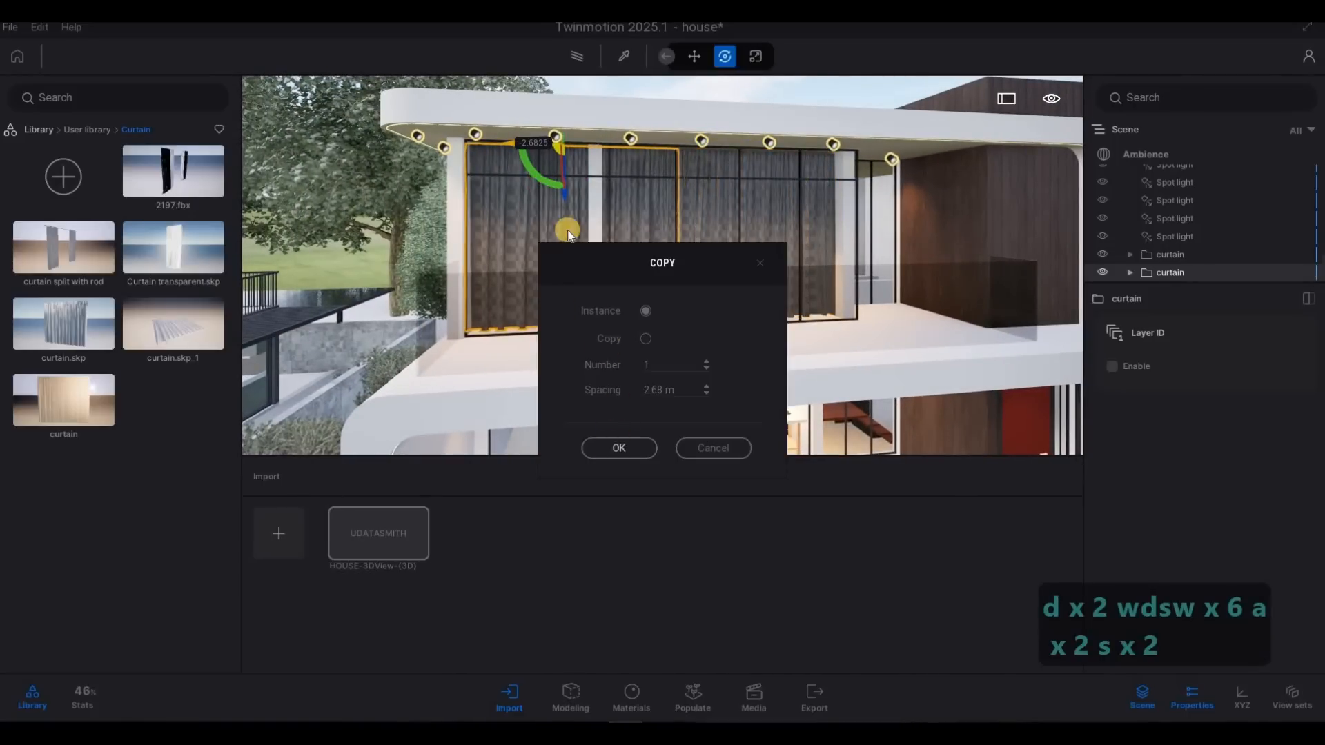
Try scaling the copied curtain along its width and its height, undoing each attempt
key("Tab")
left_click(581, 148)
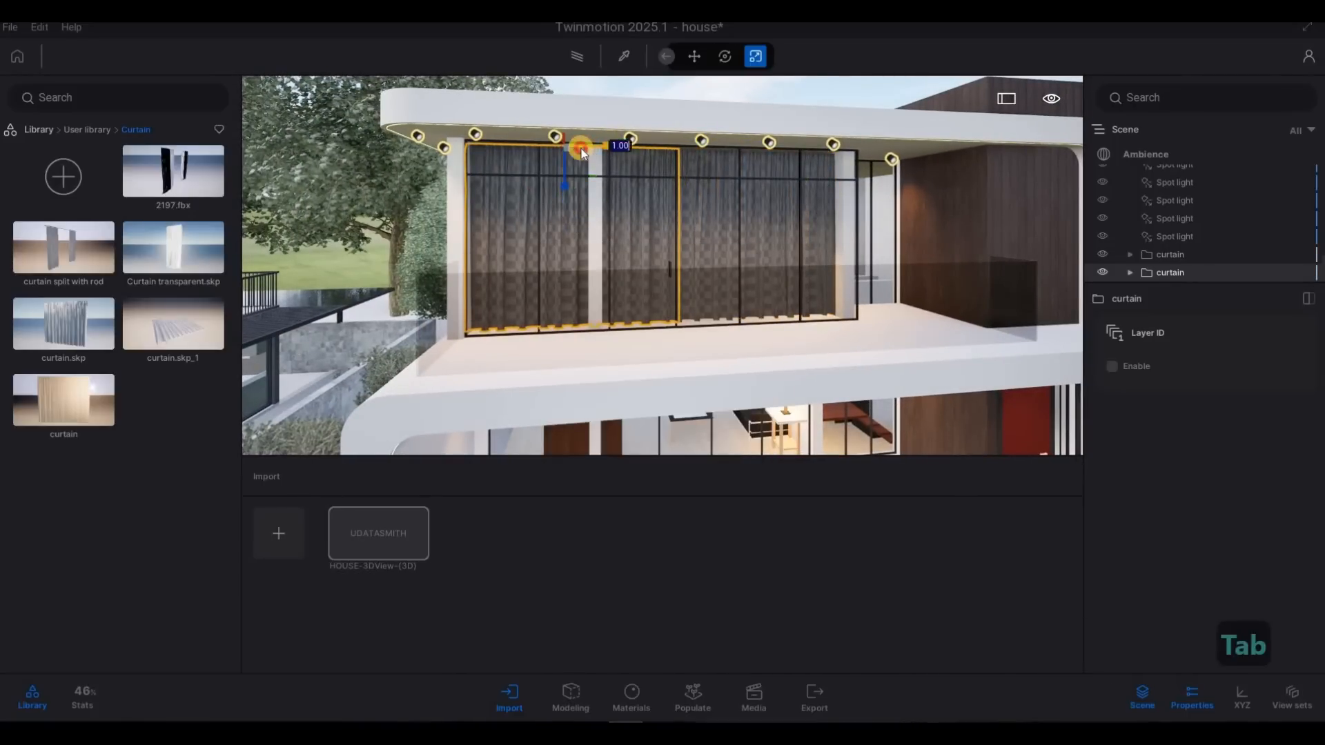
left_click_drag(581, 148, 592, 147)
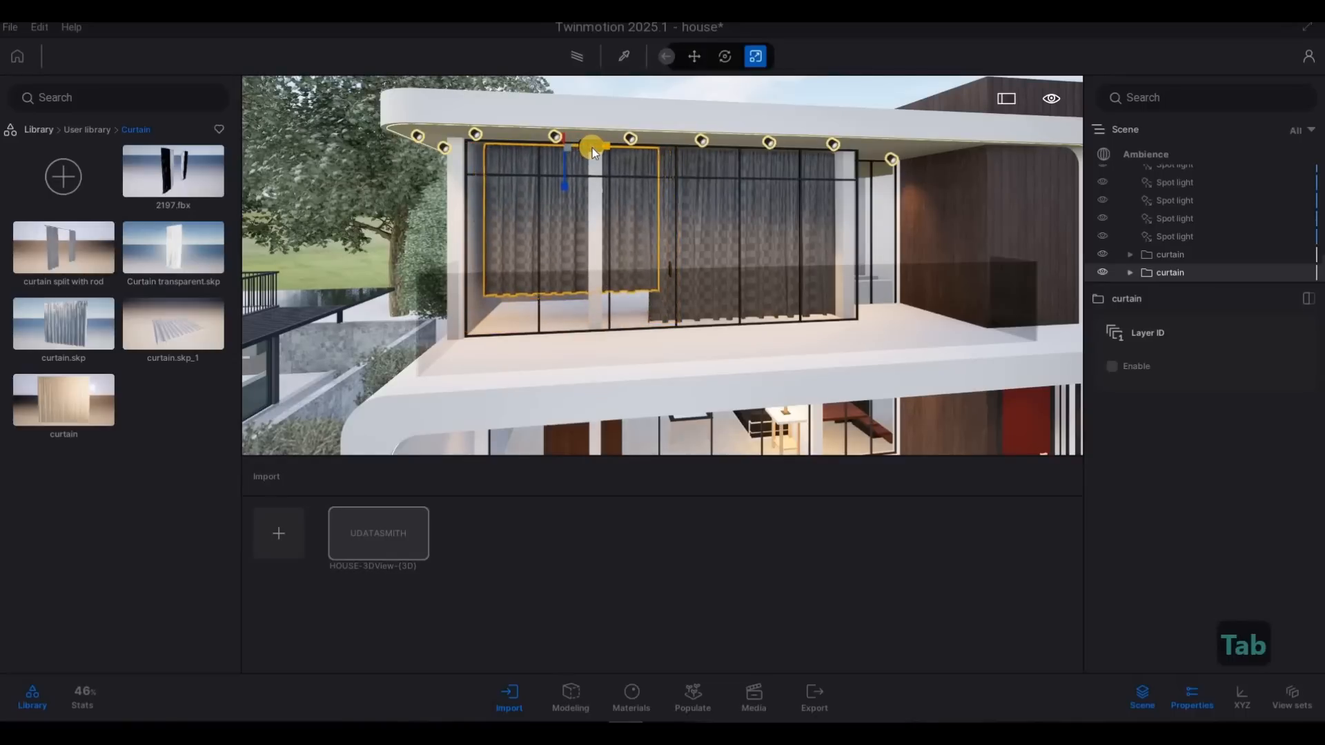
key("ctrl+z")
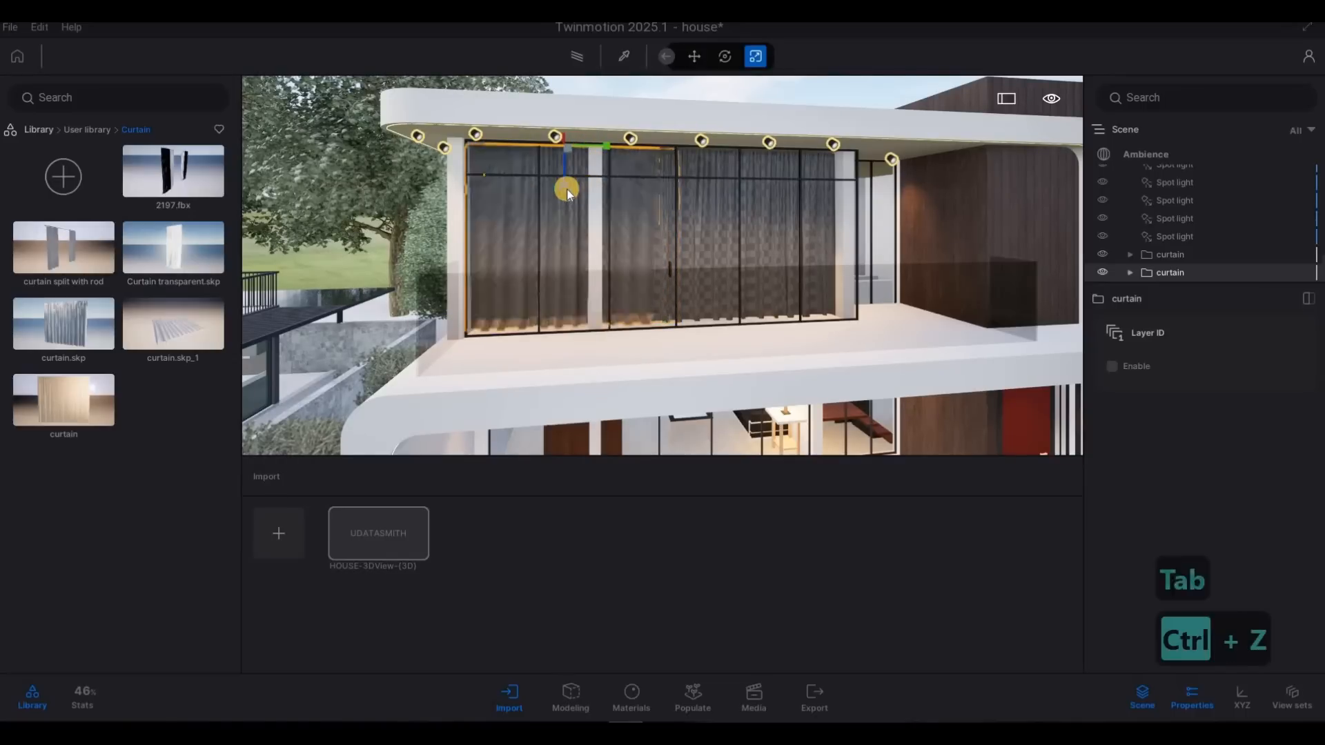
left_click_drag(563, 163, 562, 150)
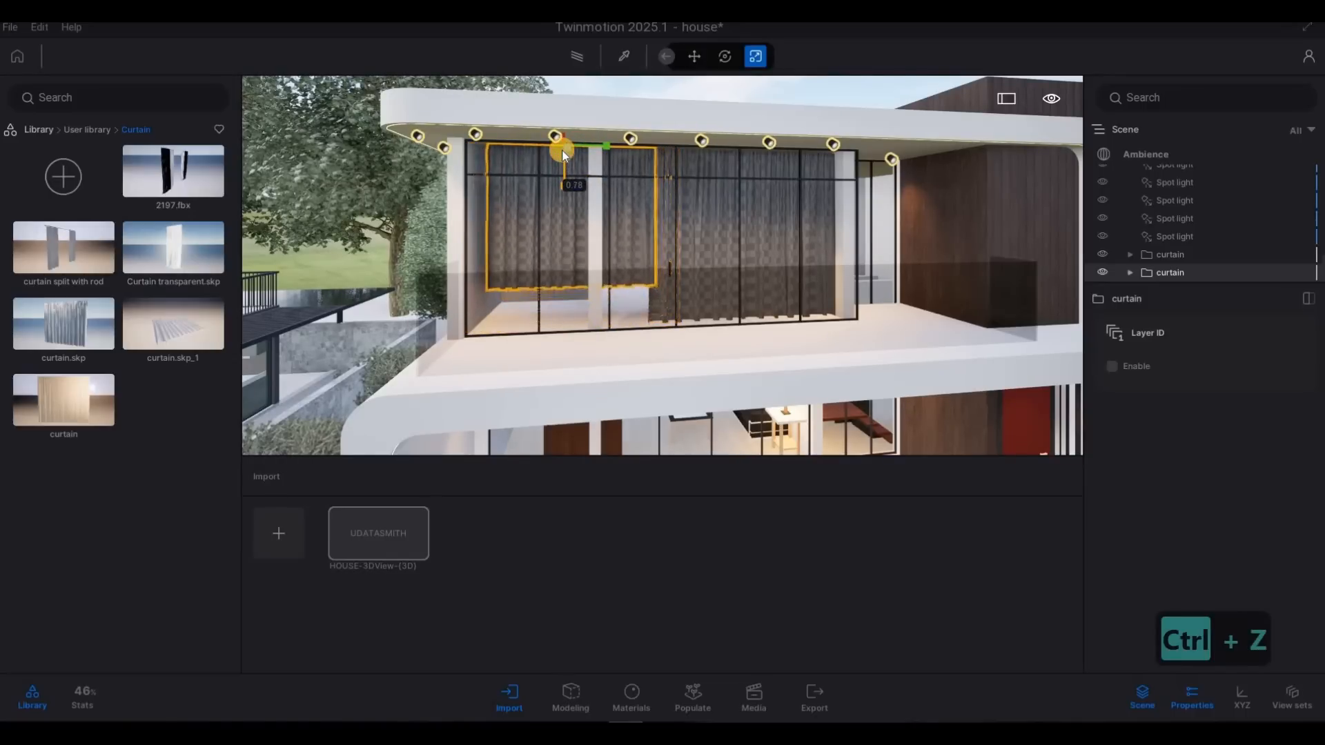
key("Tab")
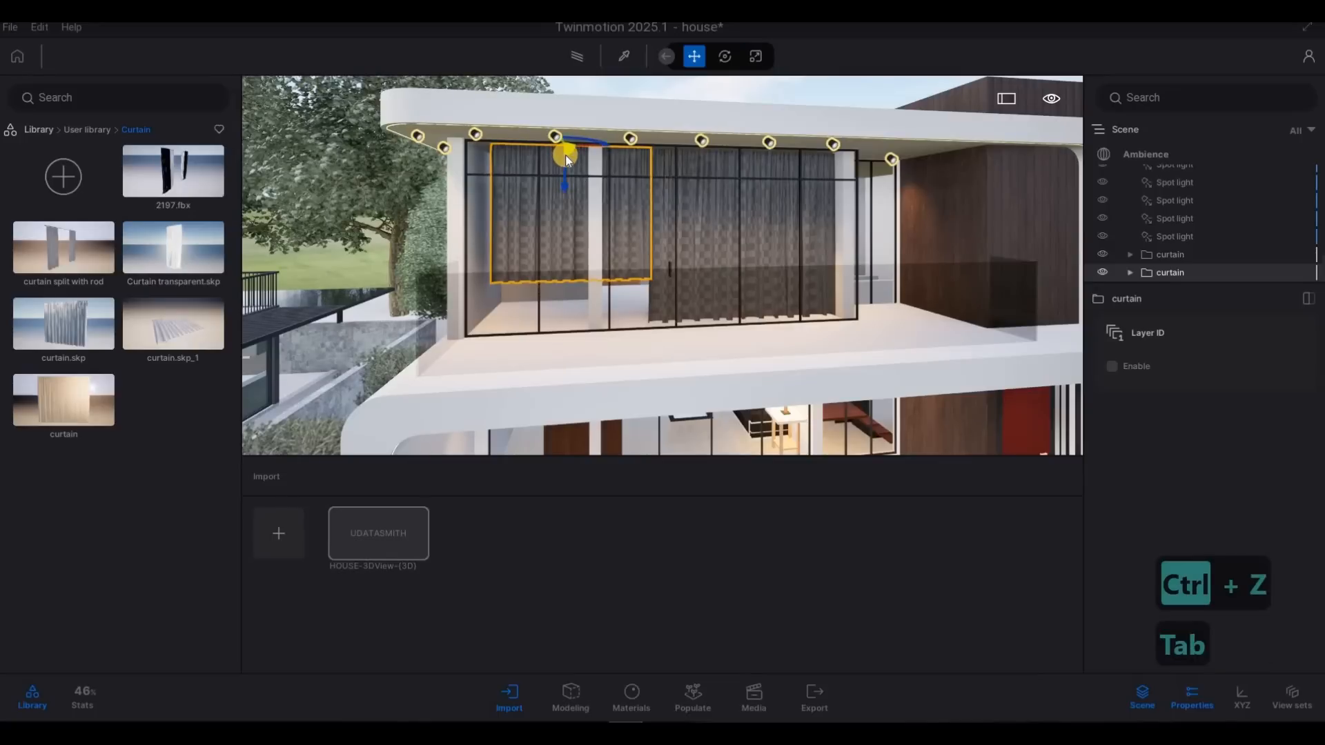
key("ctrl+z")
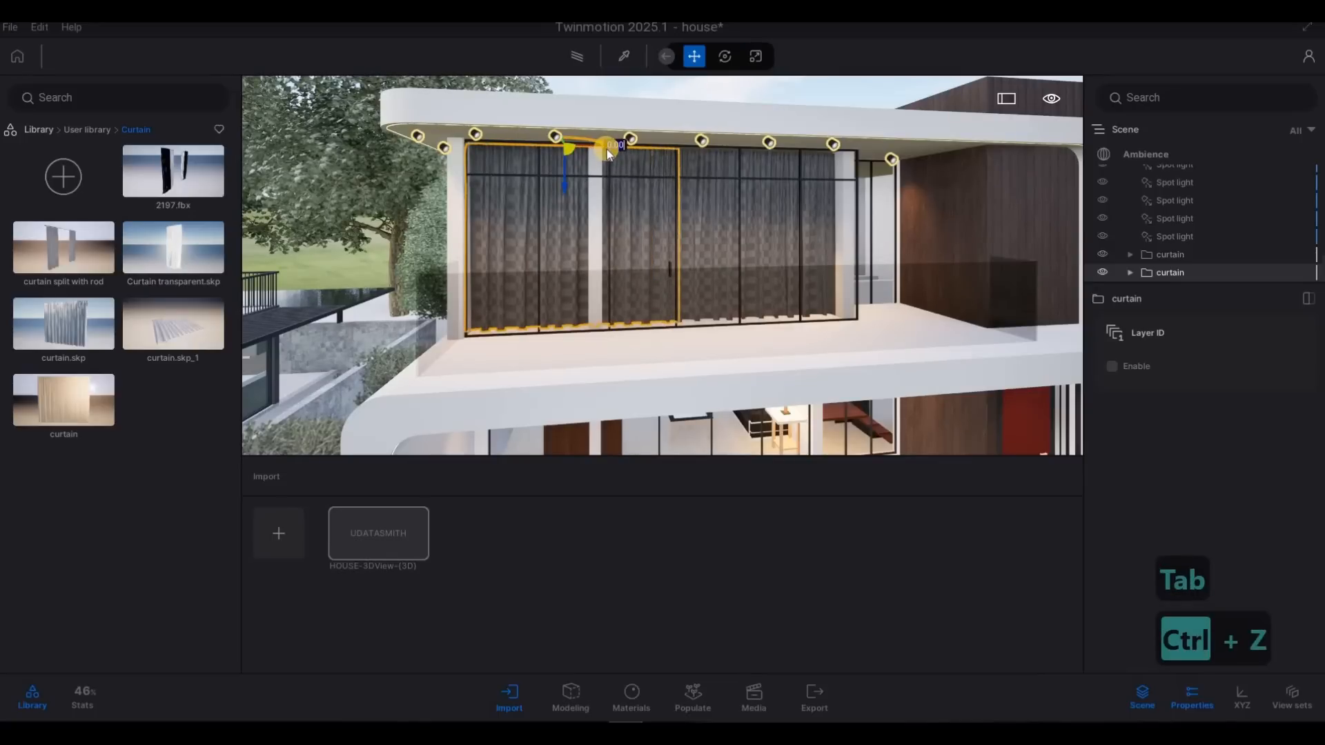
Scale down the copied curtain to suit the narrower window and lower it to the floor
key("Tab")
key("Tab")
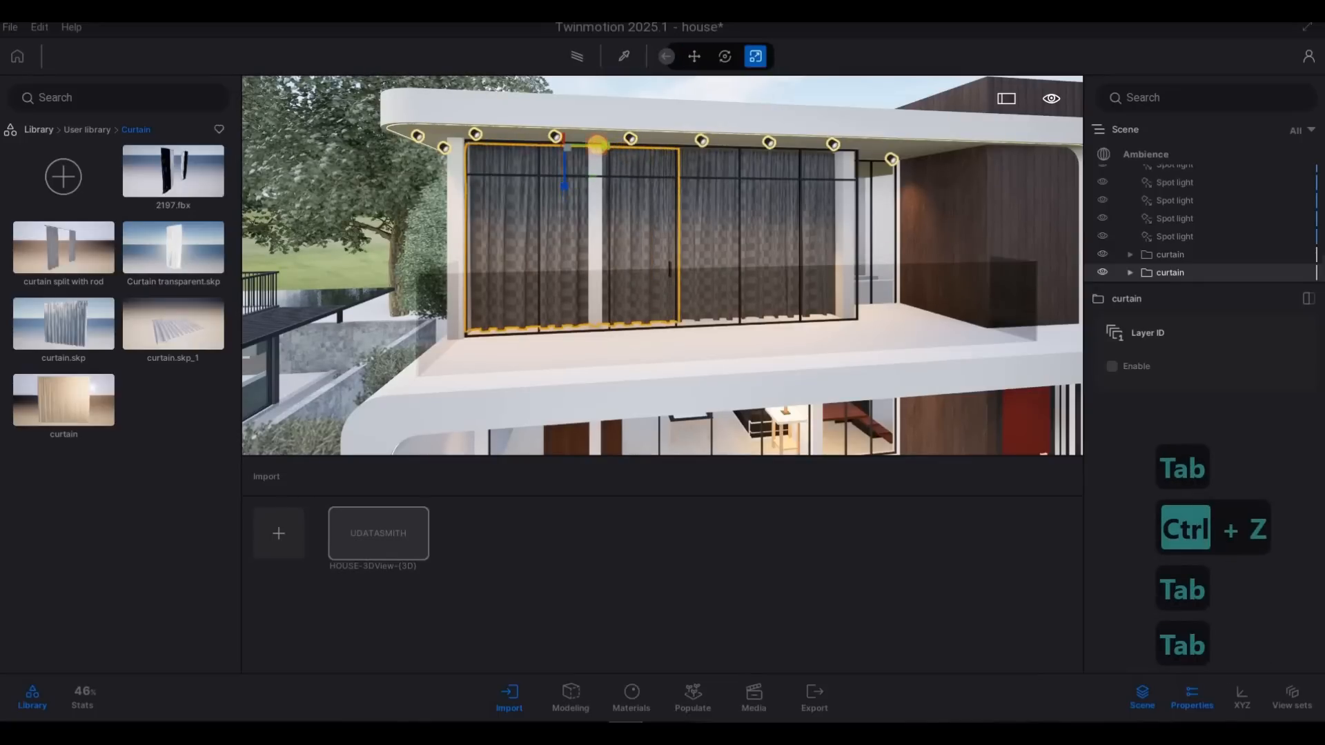
middle_click_drag(572, 143, 601, 149, "shift")
left_click_drag(604, 147, 573, 182)
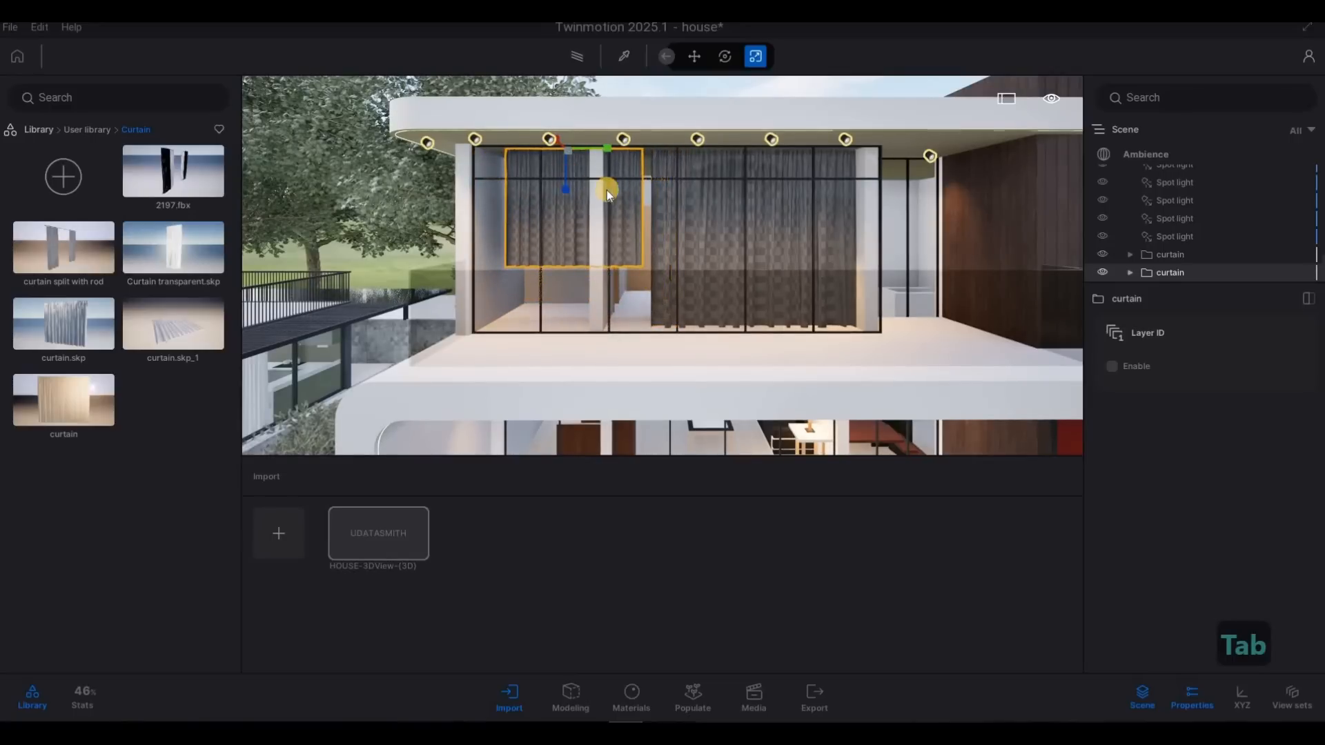
key("Tab")
key("d")
key("w")
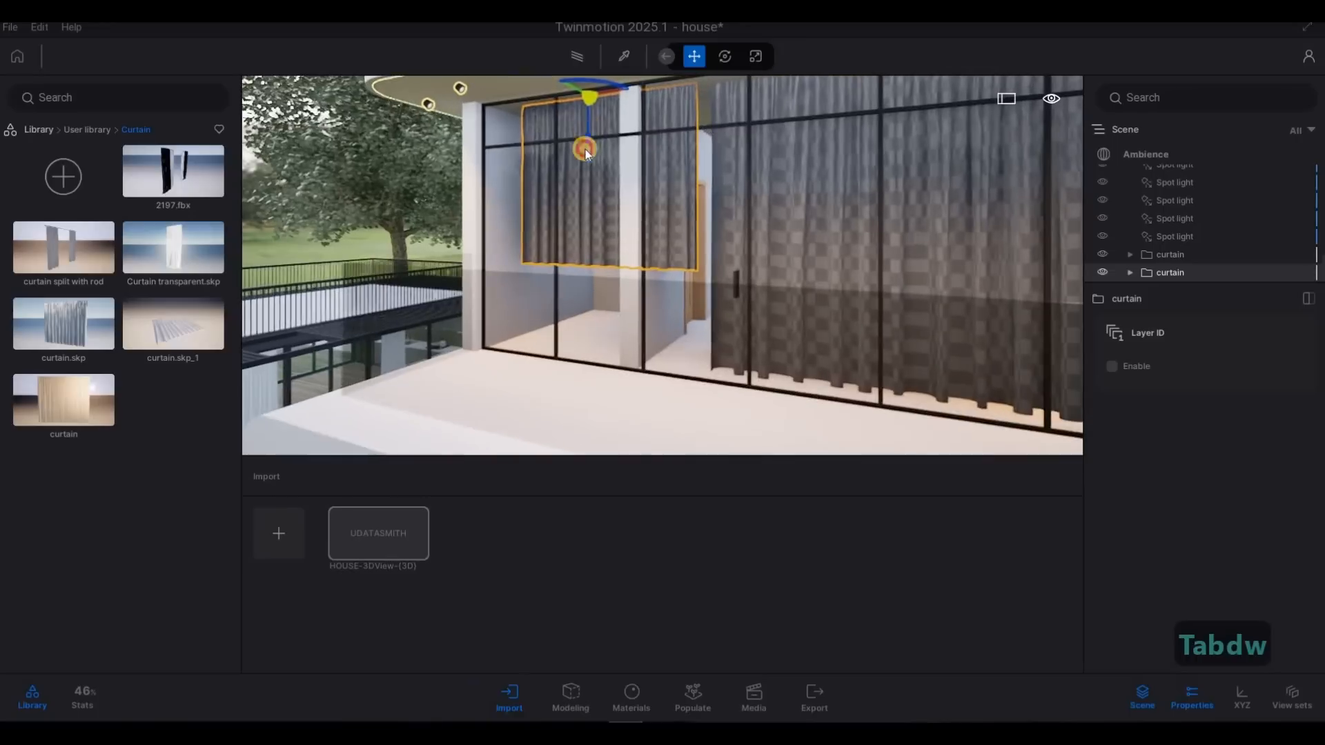
left_click_drag(585, 149, 574, 227)
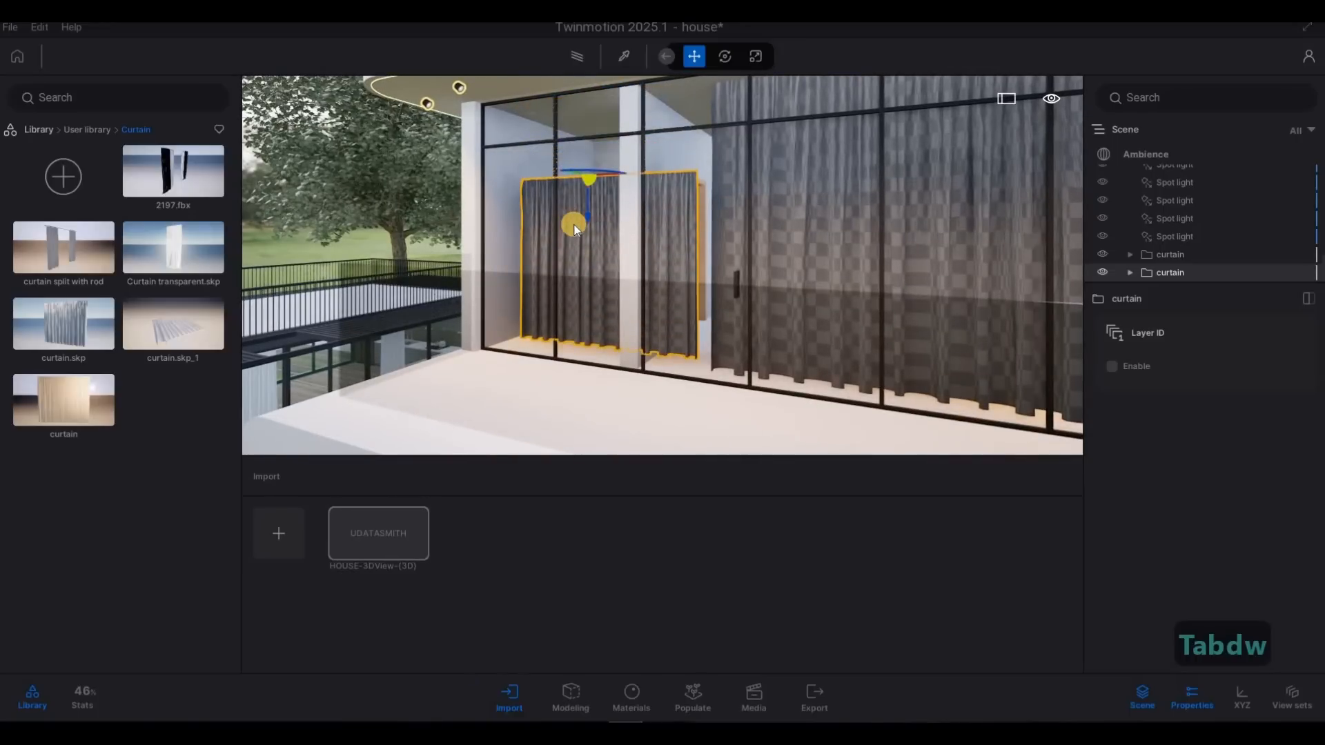
Delete the scaled curtain copy and expand the remaining curtain's group in the scene hierarchy
key("Delete")
key("a")
key("s")
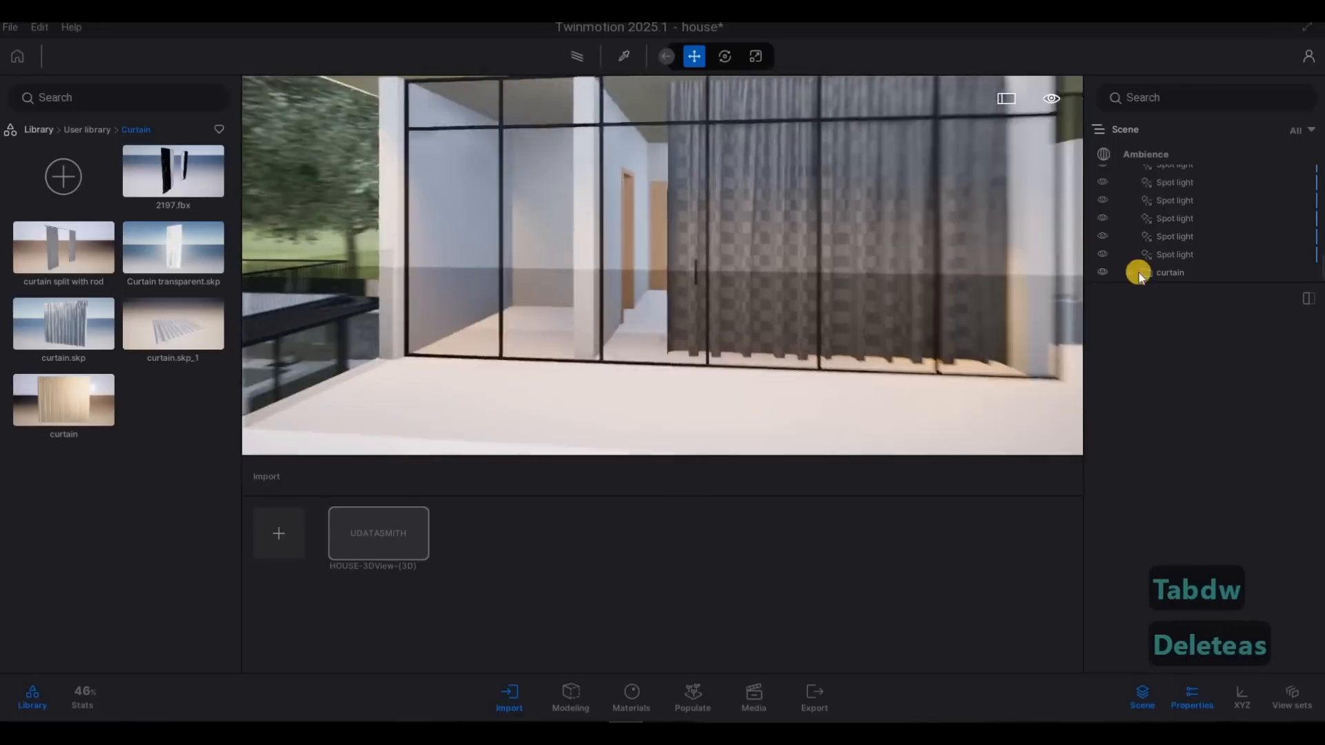
left_click(1129, 272)
key("s")
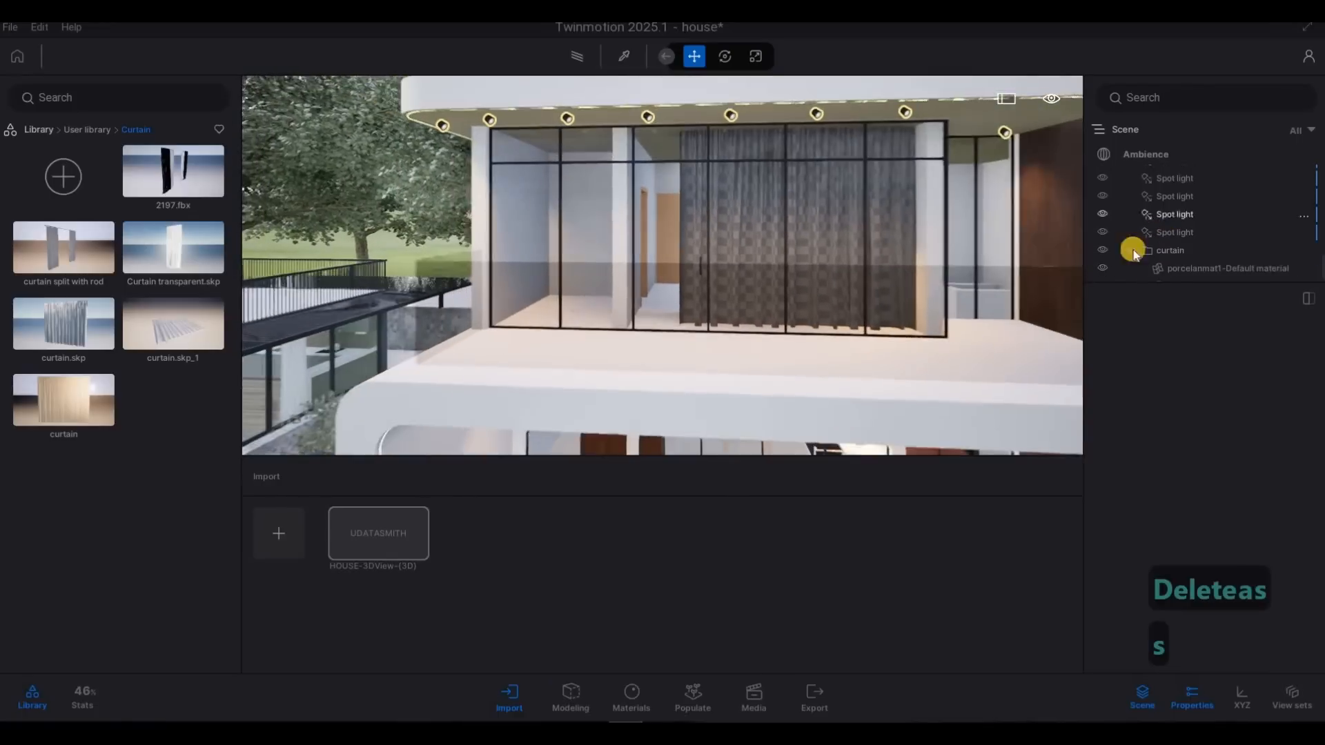
Copy the remaining curtain to the adjacent front glazing as one instance with 2.56 m spacing
left_click(769, 151)
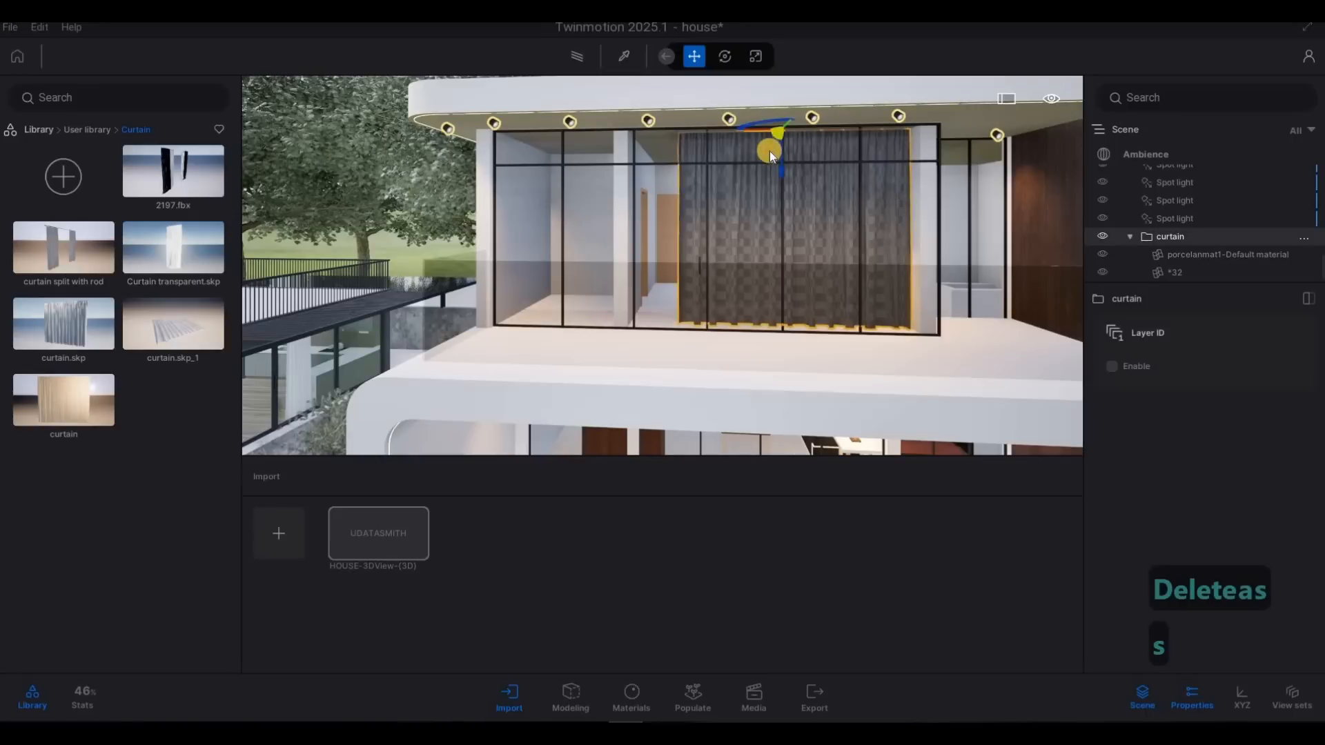
key("Tab")
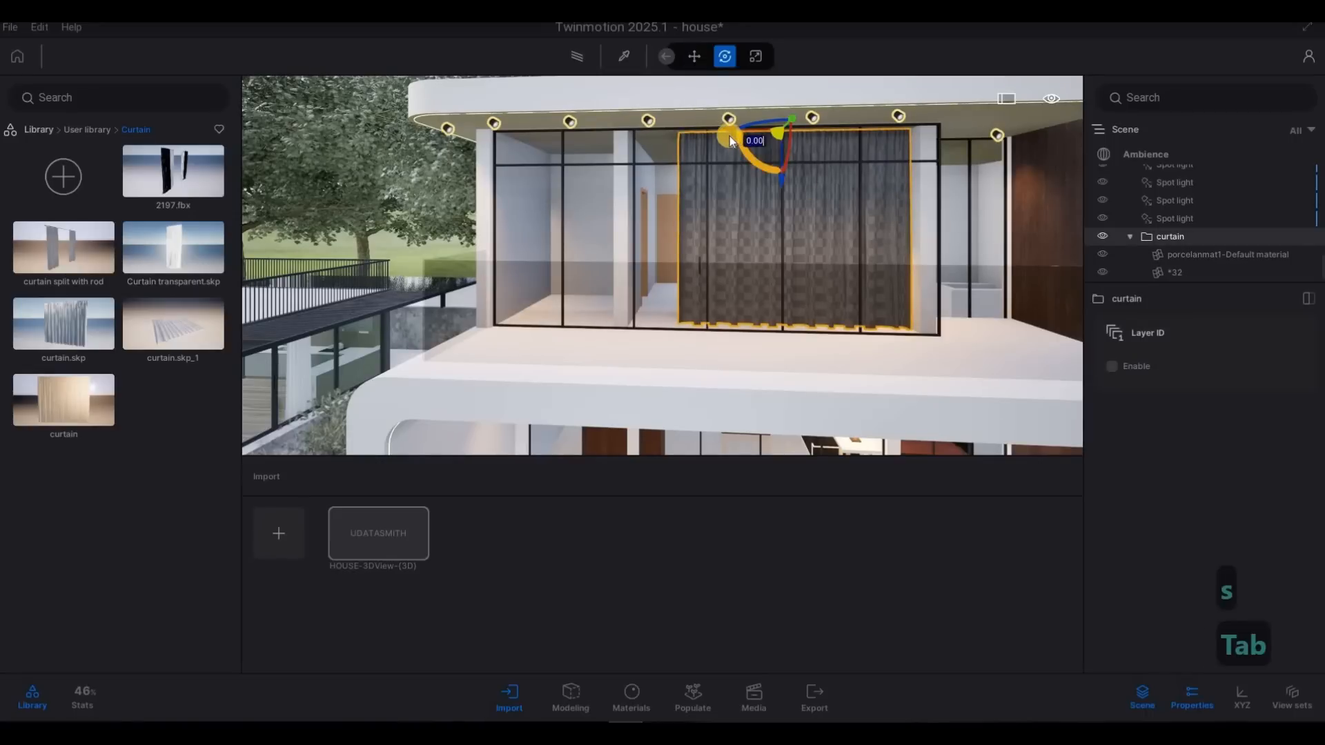
left_click_drag(730, 129, 548, 135, "shift")
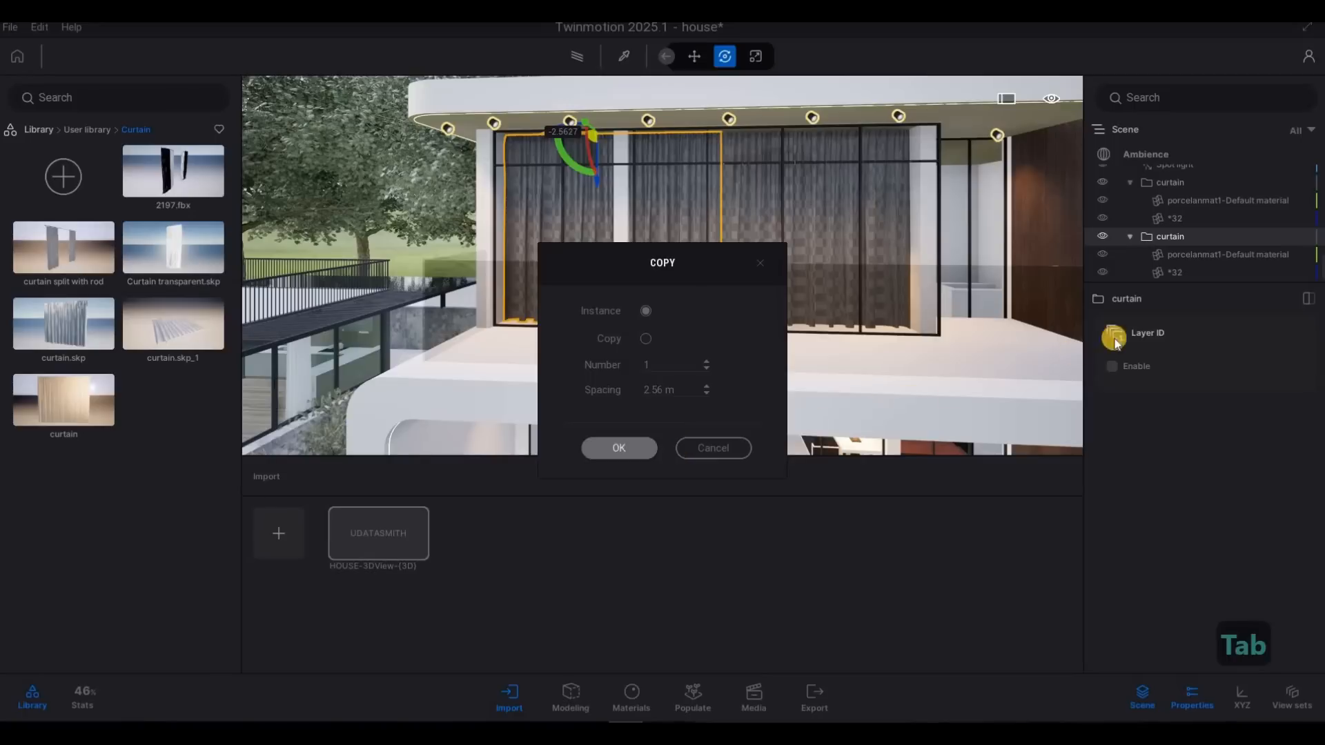
key("Return")
Select both the "porcelanmat1-Default material" and "*32" meshes of the copied curtain and scale them narrower along the width
left_click(1199, 255)
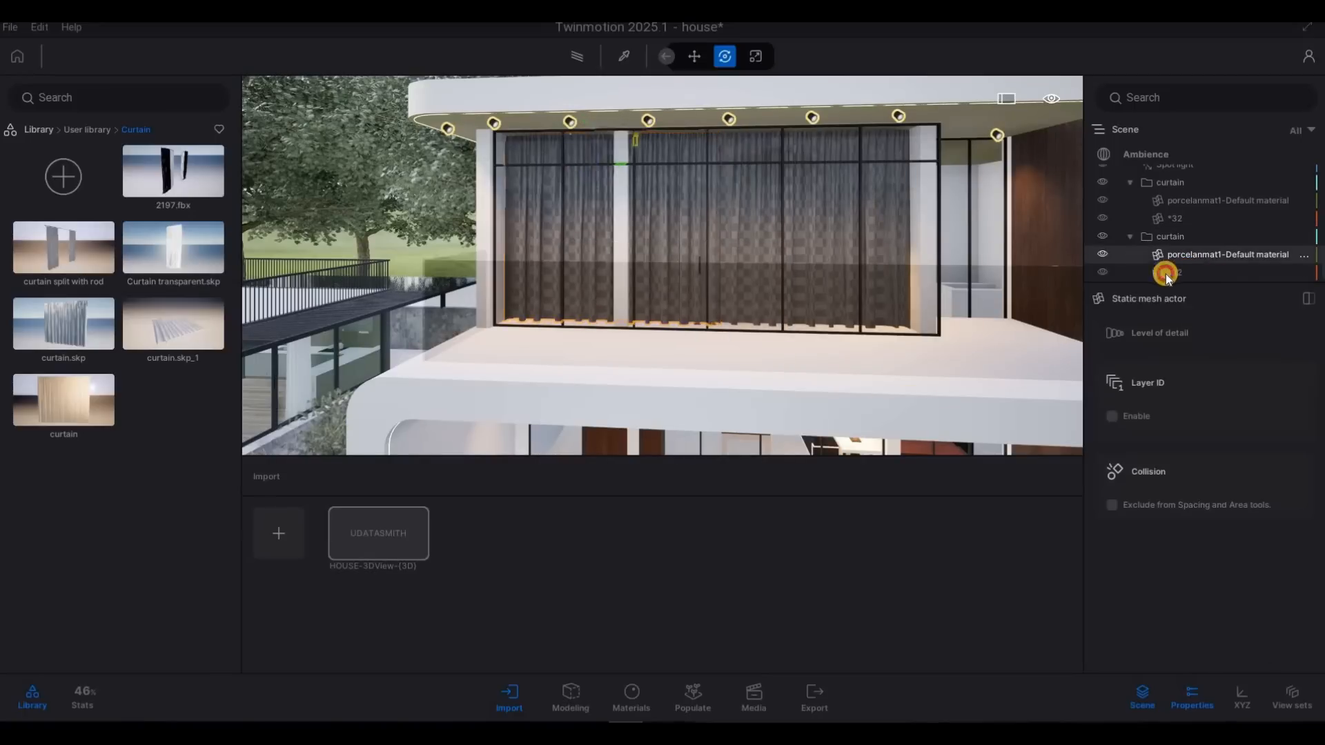
left_click(1165, 273, "shift")
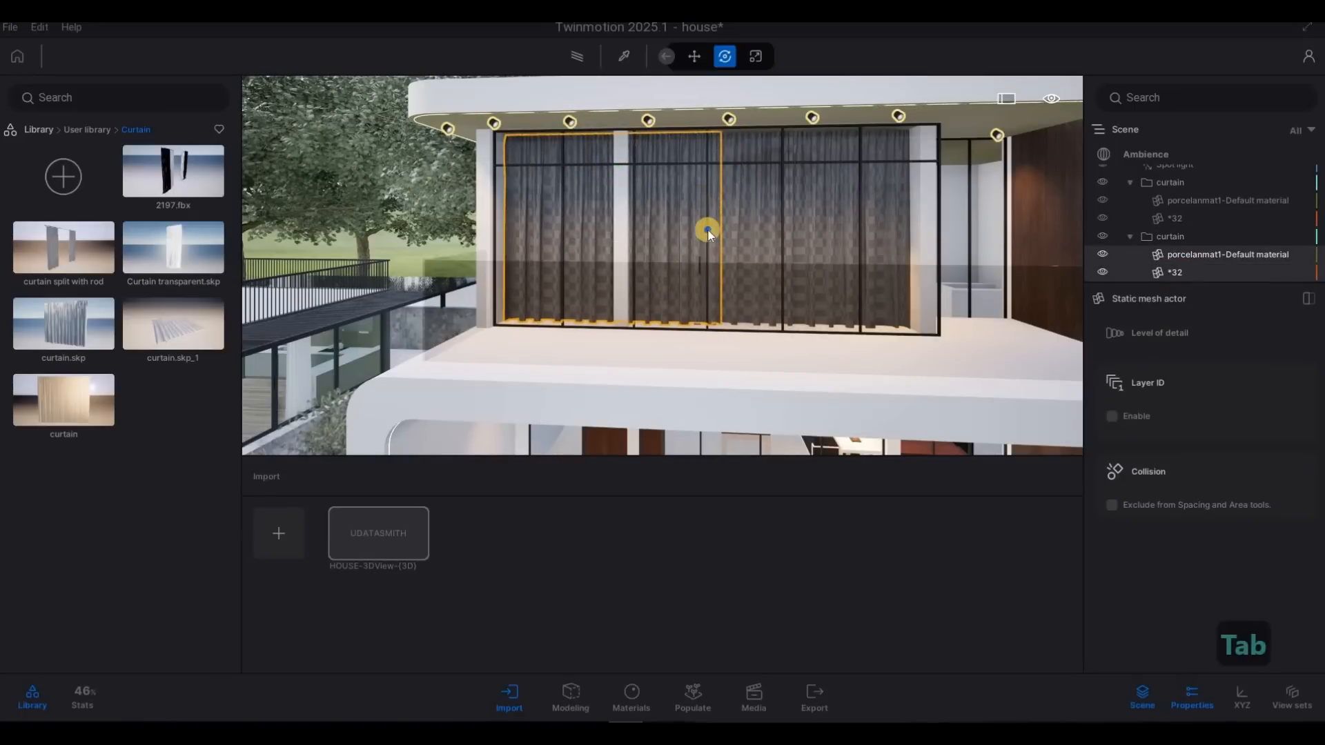
key("s")
key("a")
key("w")
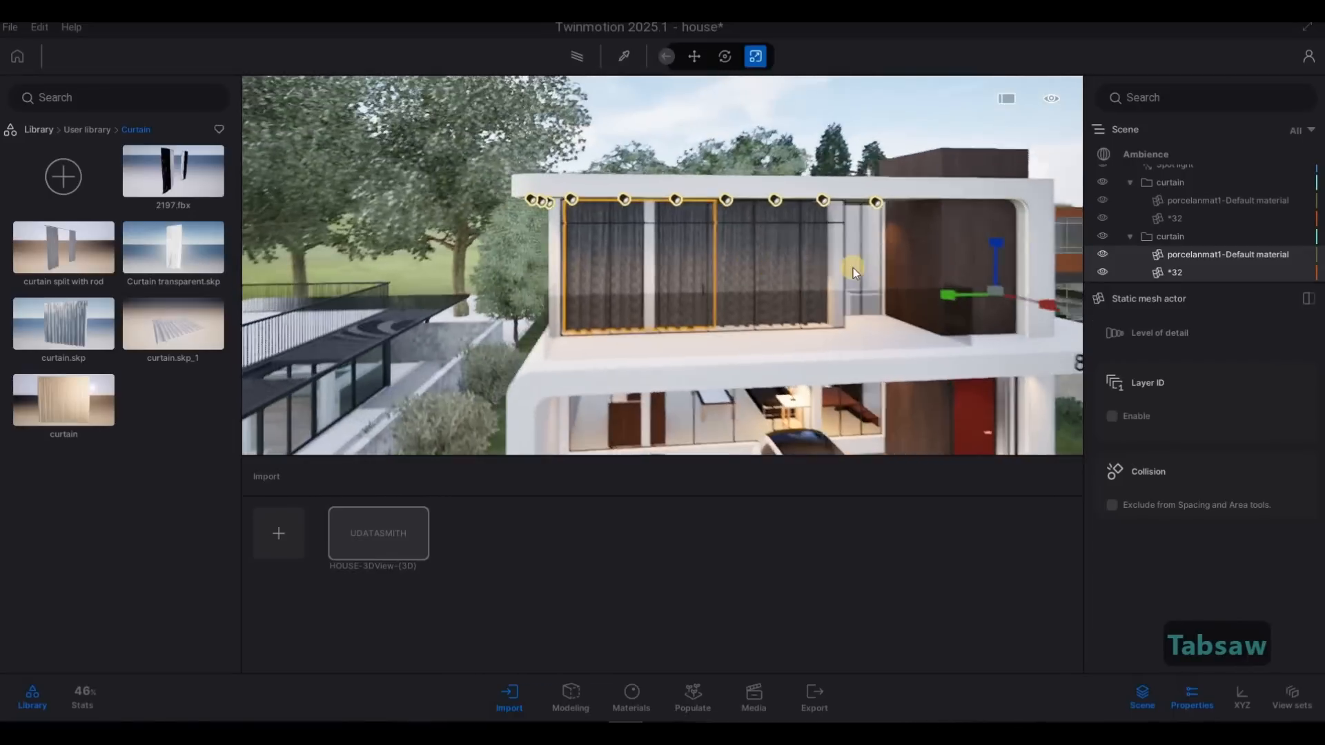
key("Caps_Lock")
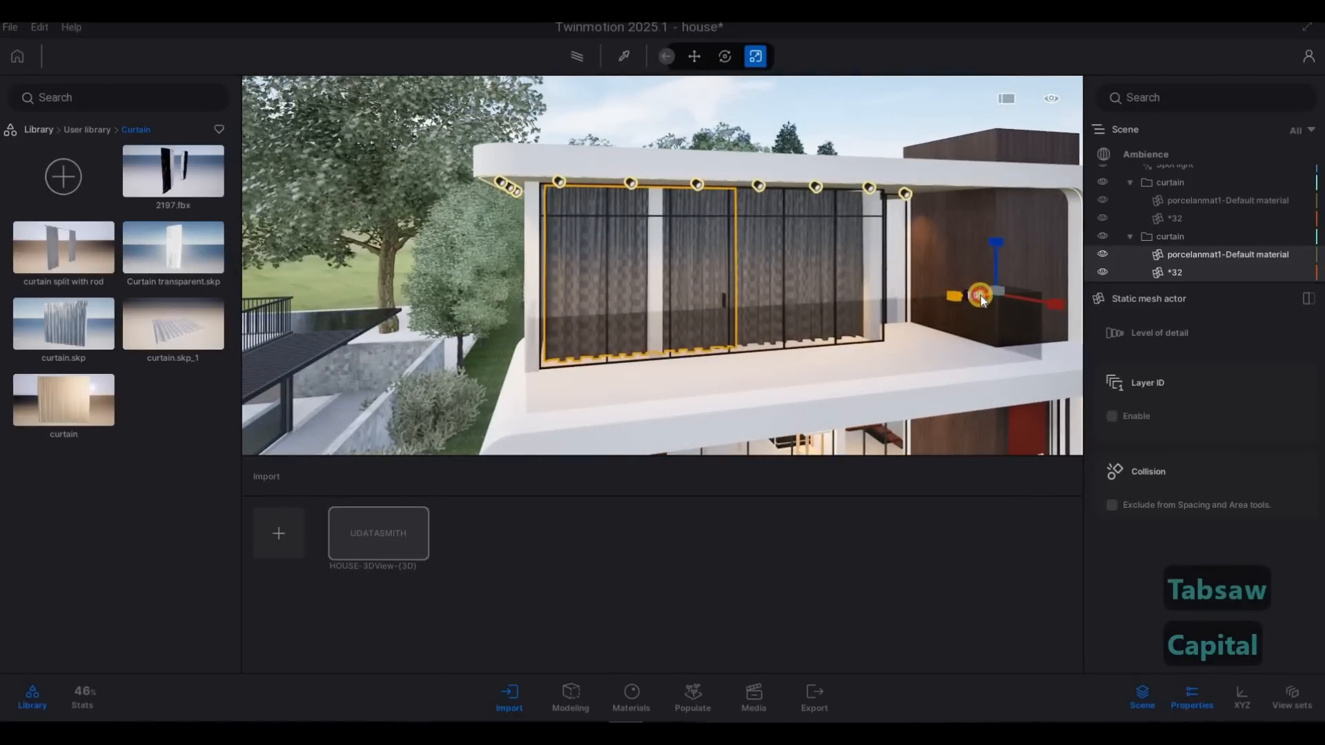
mouse_move(980, 297)
left_mouse_down()
mouse_move(959, 304)
mouse_move(1003, 302)
mouse_move(988, 306)
left_mouse_up()
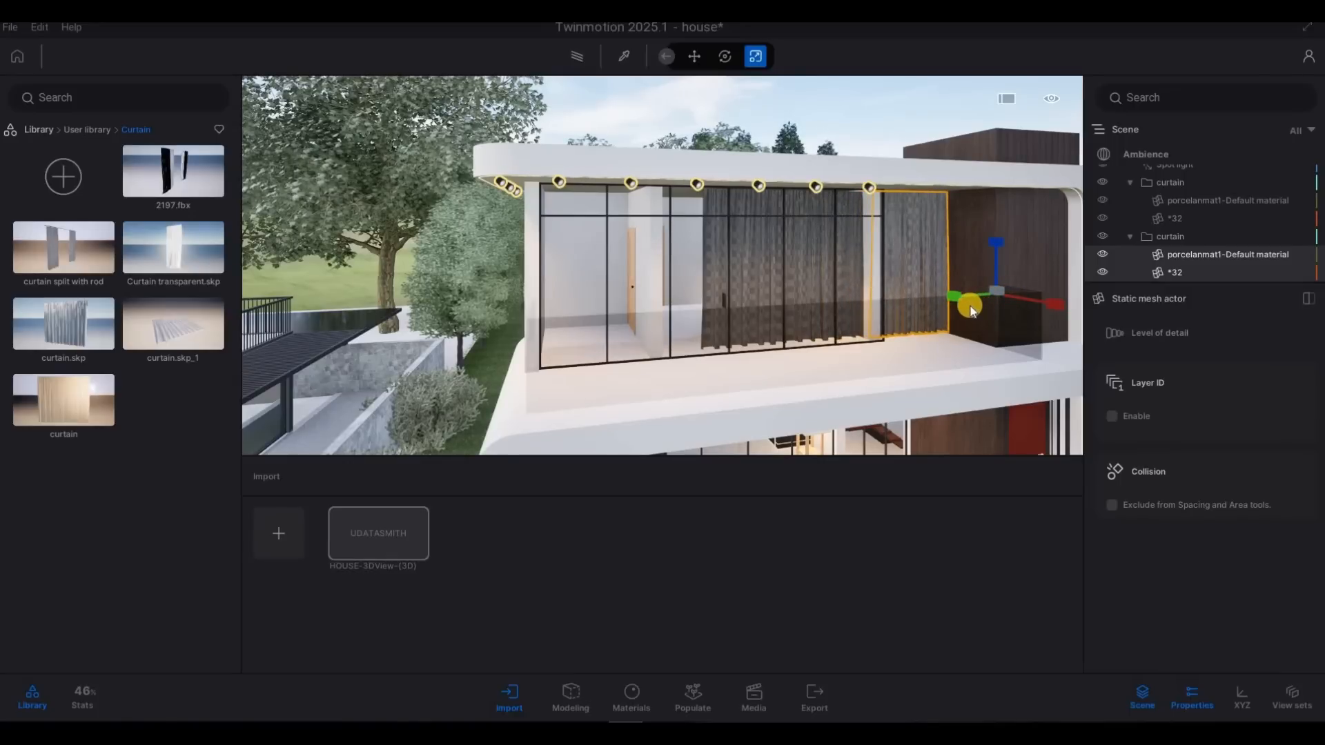
Move the narrowed curtain back along the facade to the adjacent room's front window
key("Tab")
key("Tab")
left_click_drag(943, 296, 769, 332)
Examine how the upper-floor curtains sit, from the front facade and from inside the bedroom
key("d")
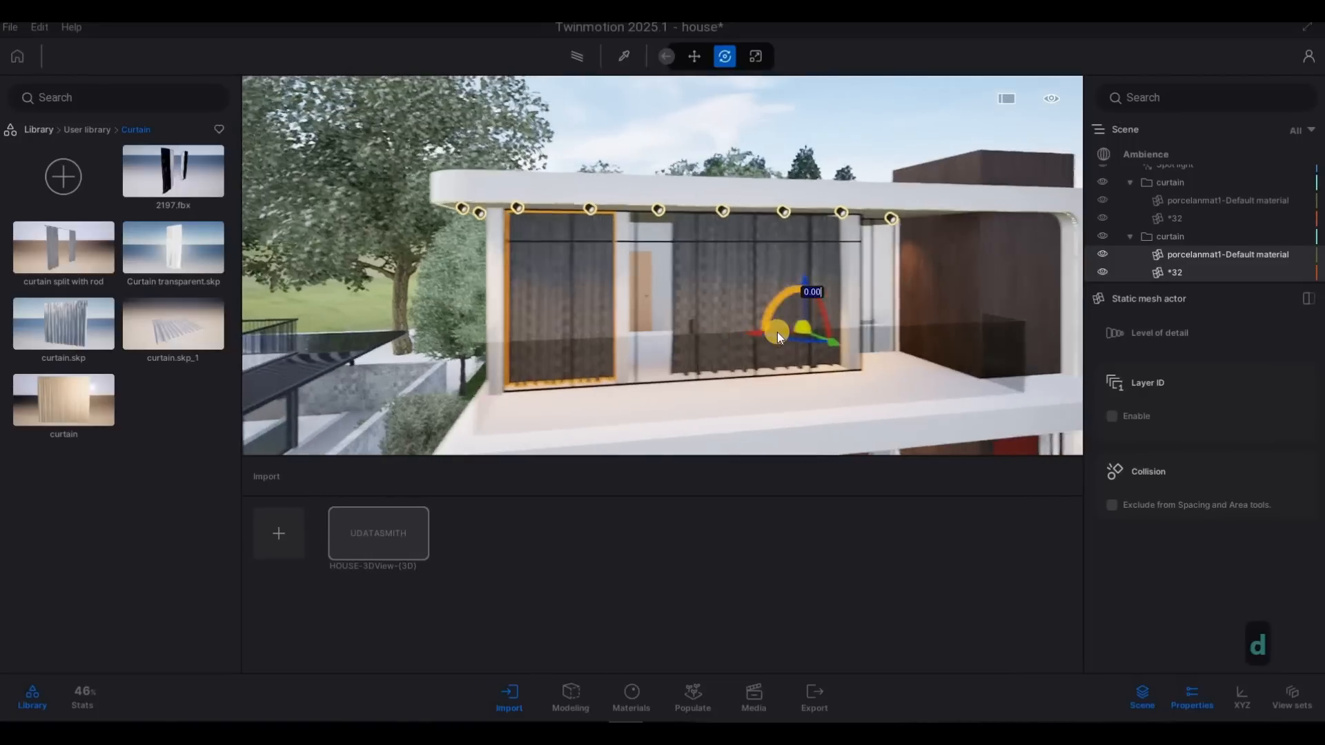
key("w")
key("w")
key("w")
key("w")
key("w")
key("w")
key("w")
key("w")
key("w")
key("w")
key("d")
key("d")
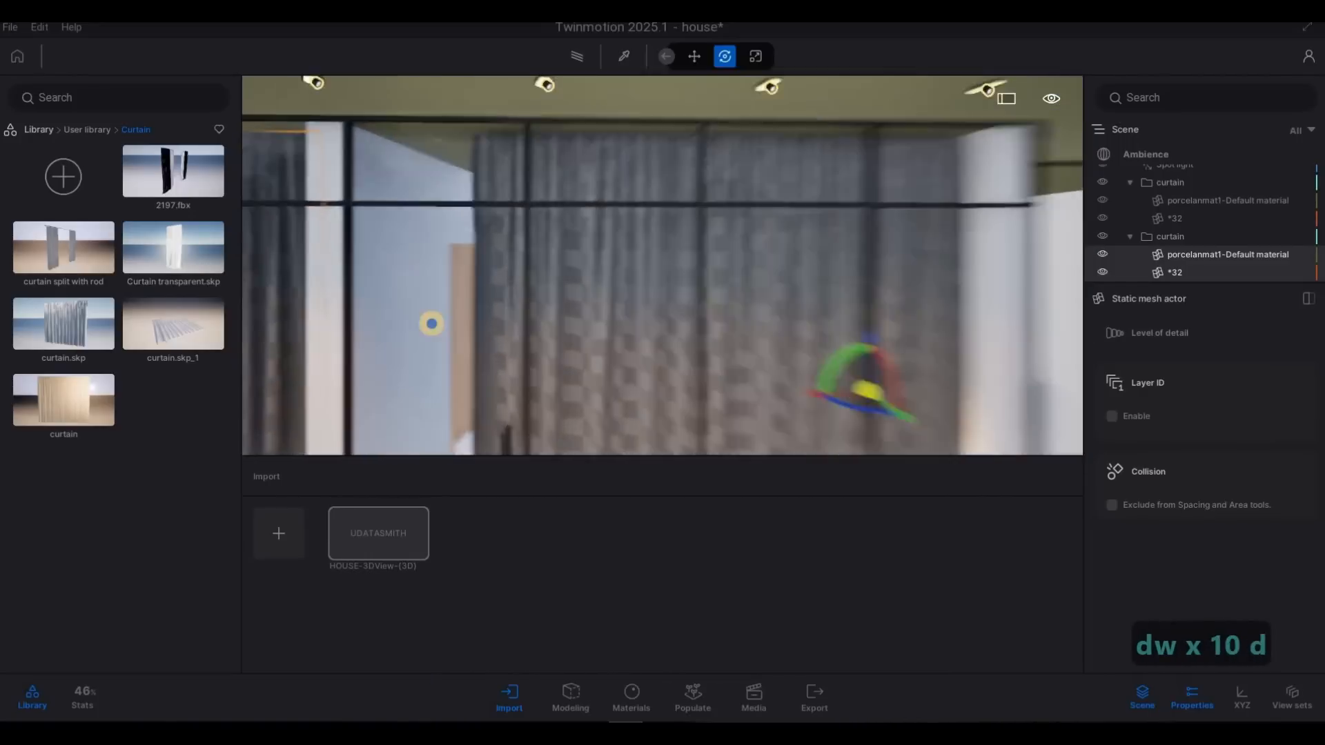
key("d")
key("s")
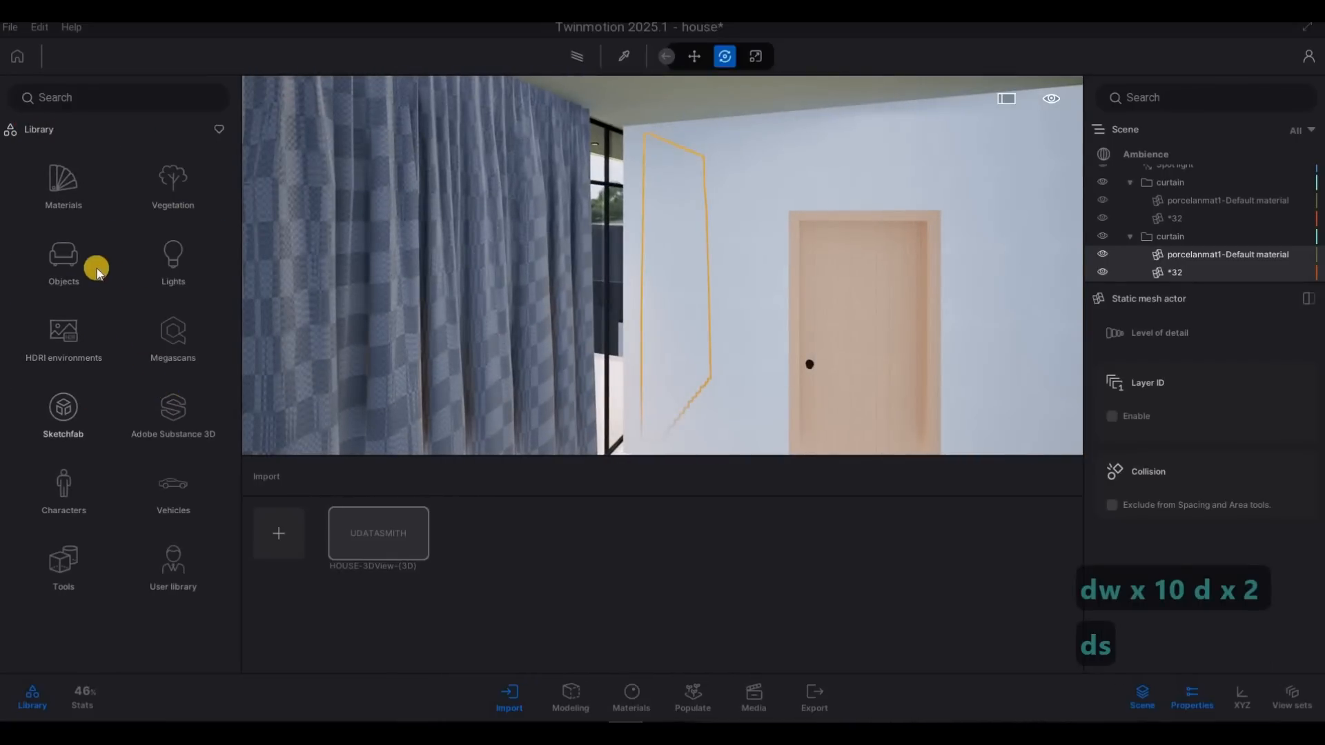
Open the library's Fabric materials and try to apply the Silk material to the bedroom curtain
left_click(69, 241)
left_click(48, 136)
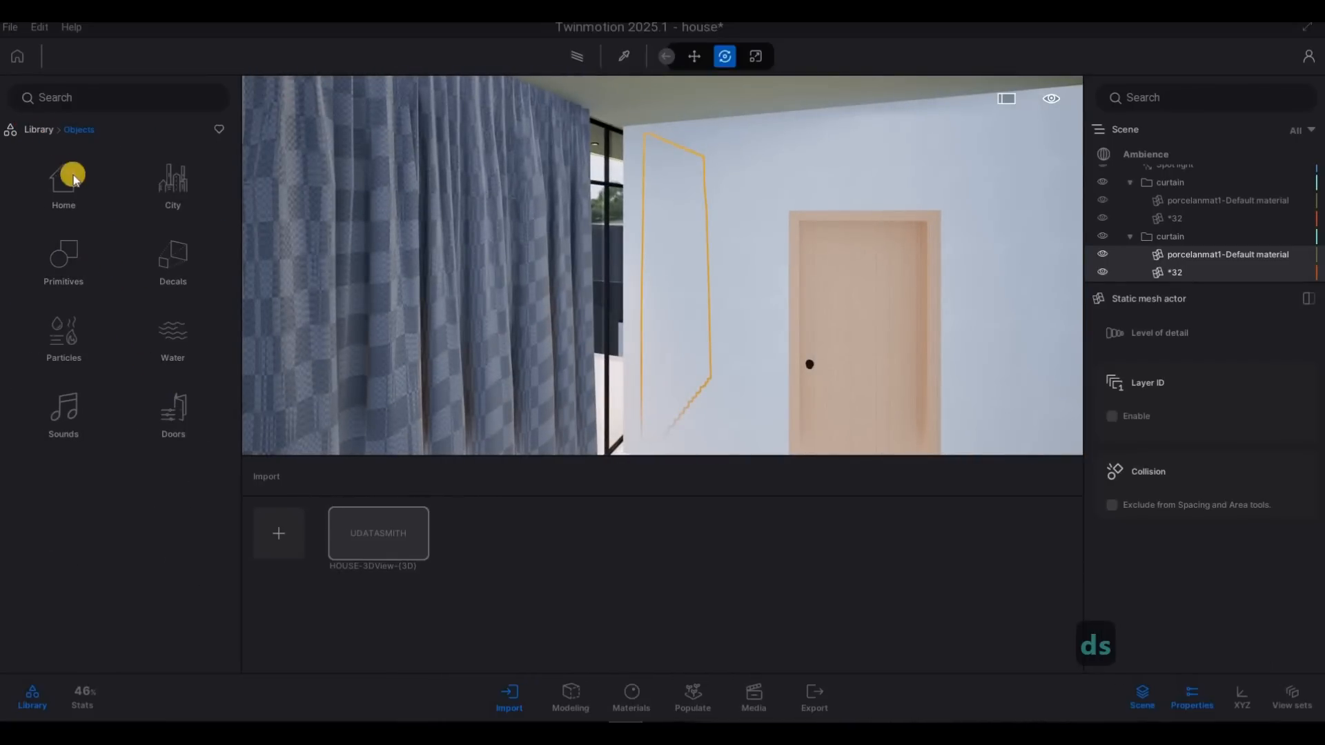
left_click(64, 174)
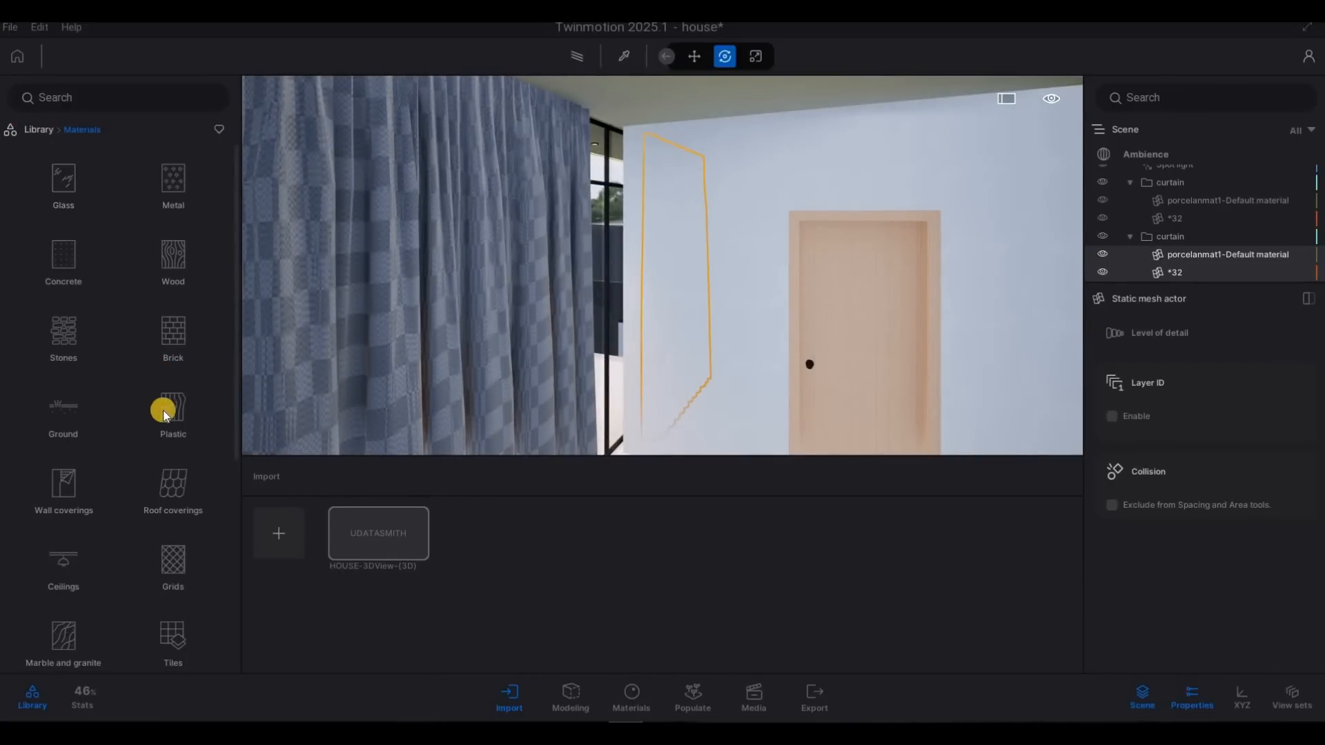
scroll(165, 413, "down", 6)
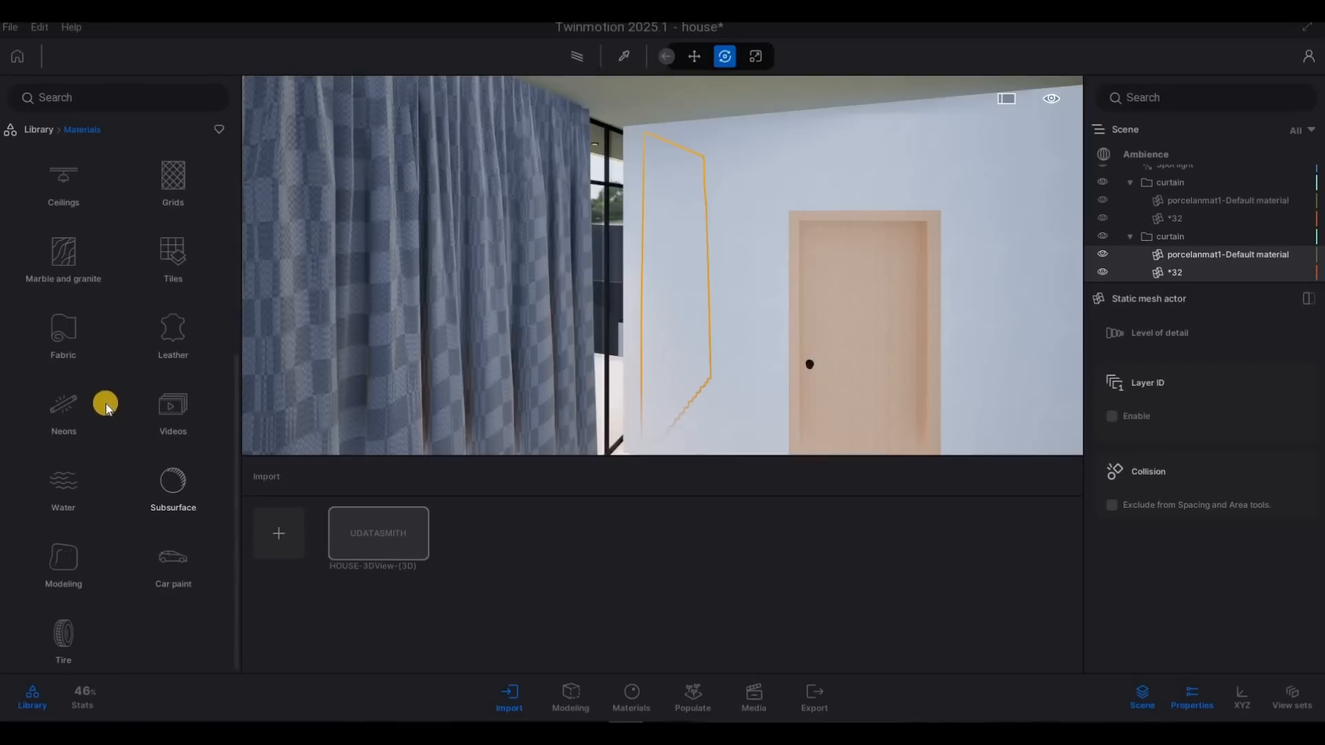
left_click(60, 338)
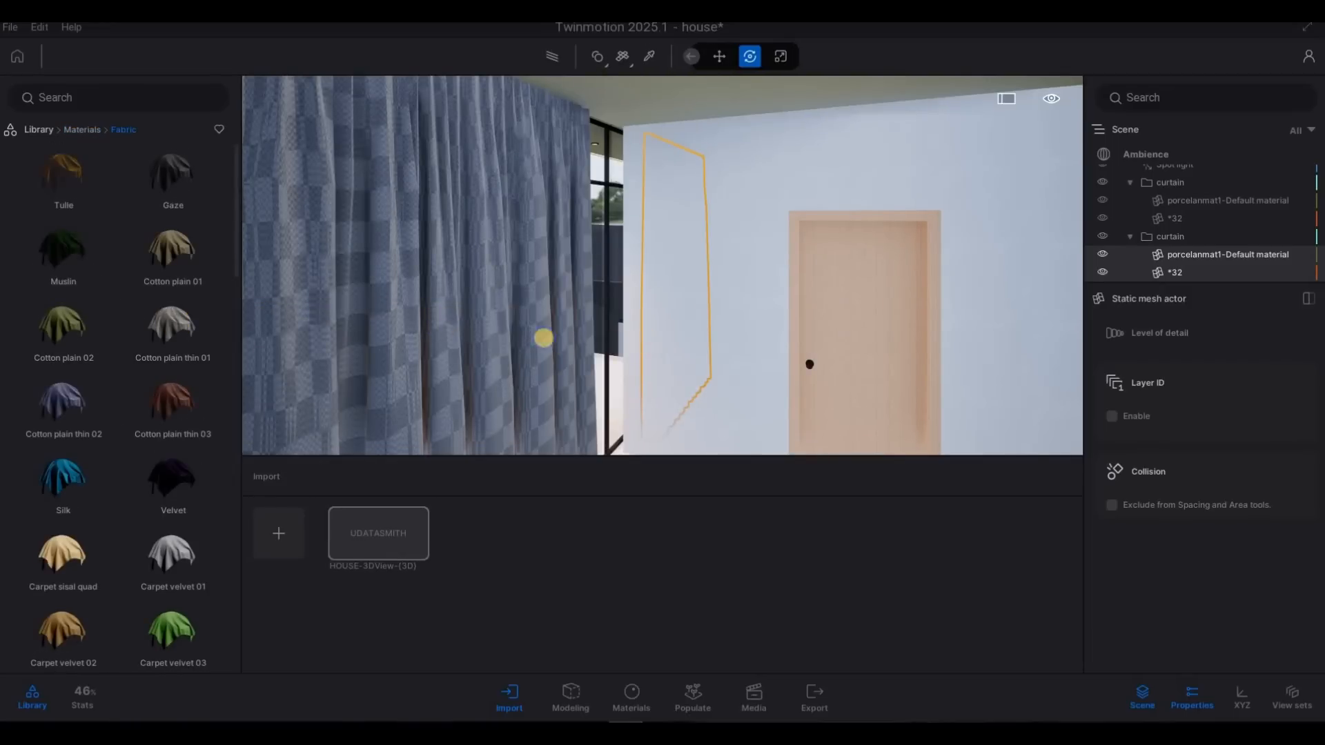
key("d")
mouse_move(544, 338)
right_mouse_down()
mouse_move(576, 352)
mouse_move(545, 350)
right_mouse_up()
mouse_move(64, 475)
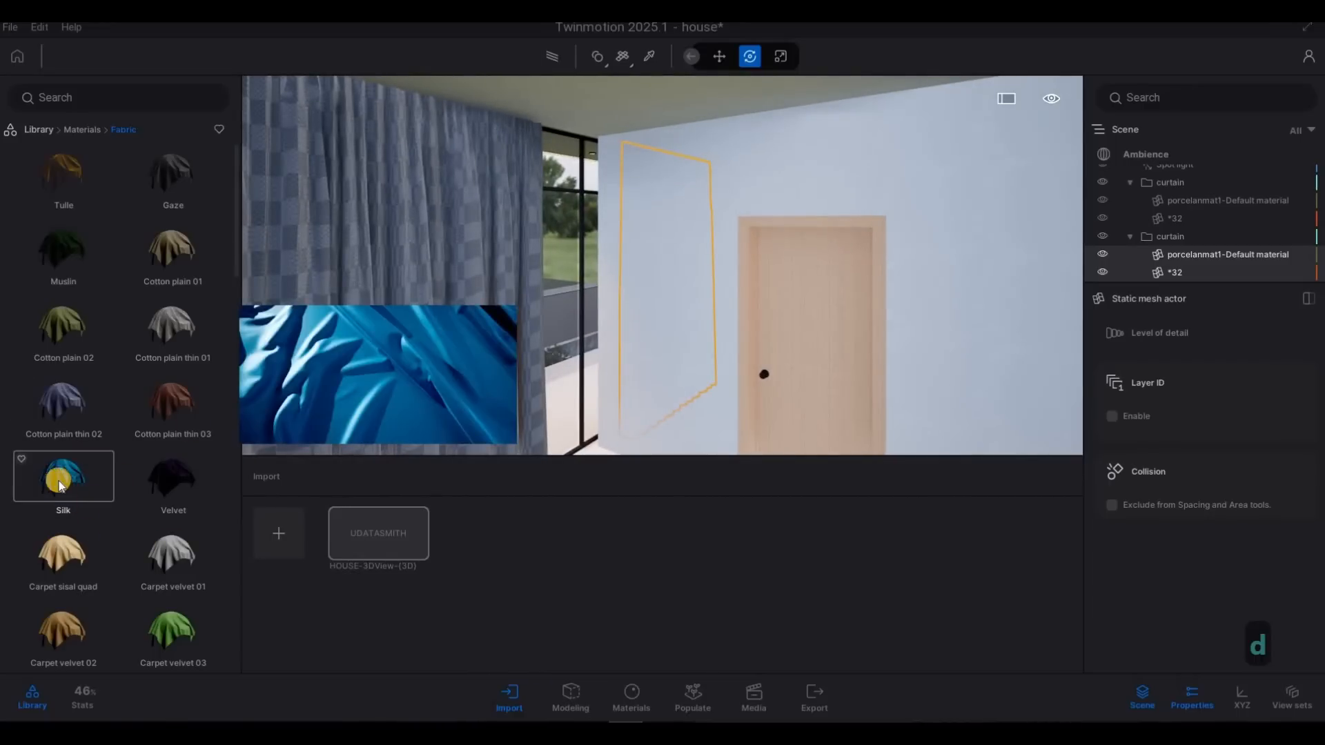
mouse_move(59, 485)
left_mouse_down()
mouse_move(328, 338)
mouse_move(516, 355)
left_mouse_up()
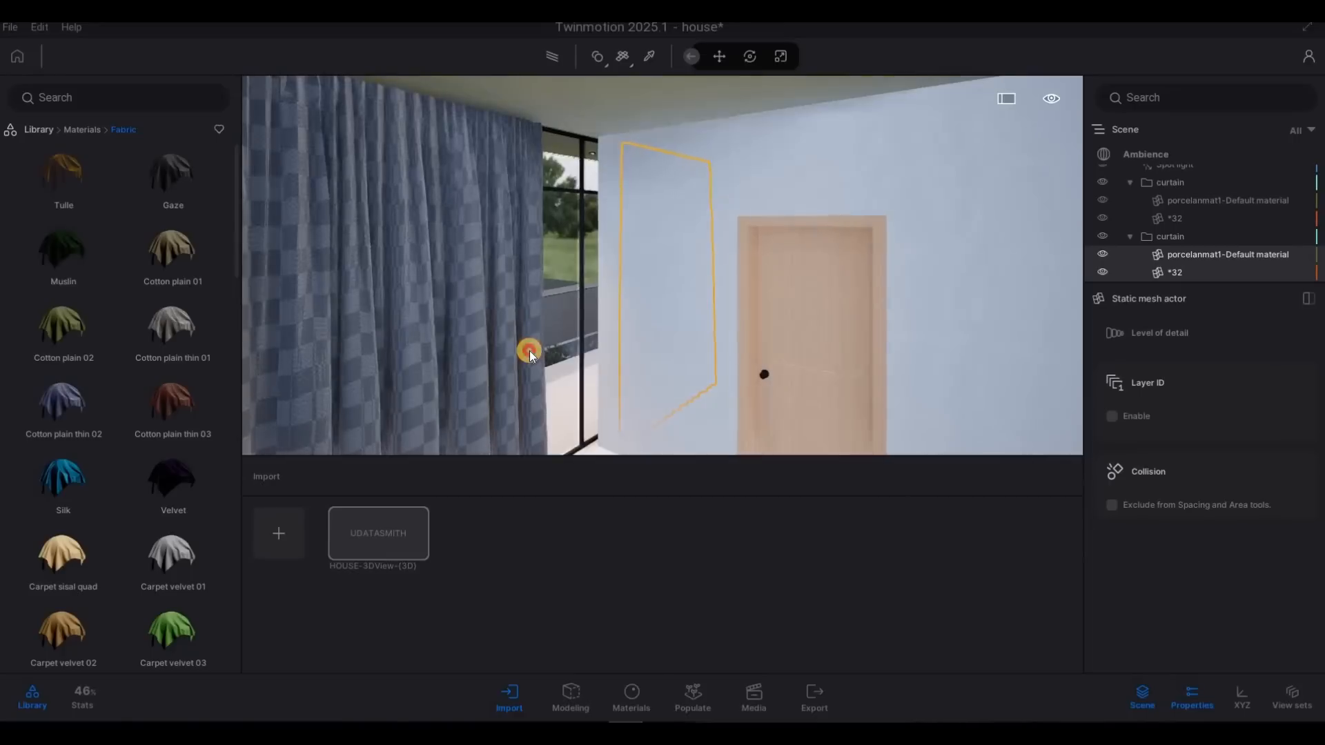
Try the Silk and a plain cotton fabric on the curtain's edge from close up
key("d")
key("d")
key("w")
right_click_drag(591, 296, 538, 272)
key("w")
key("w")
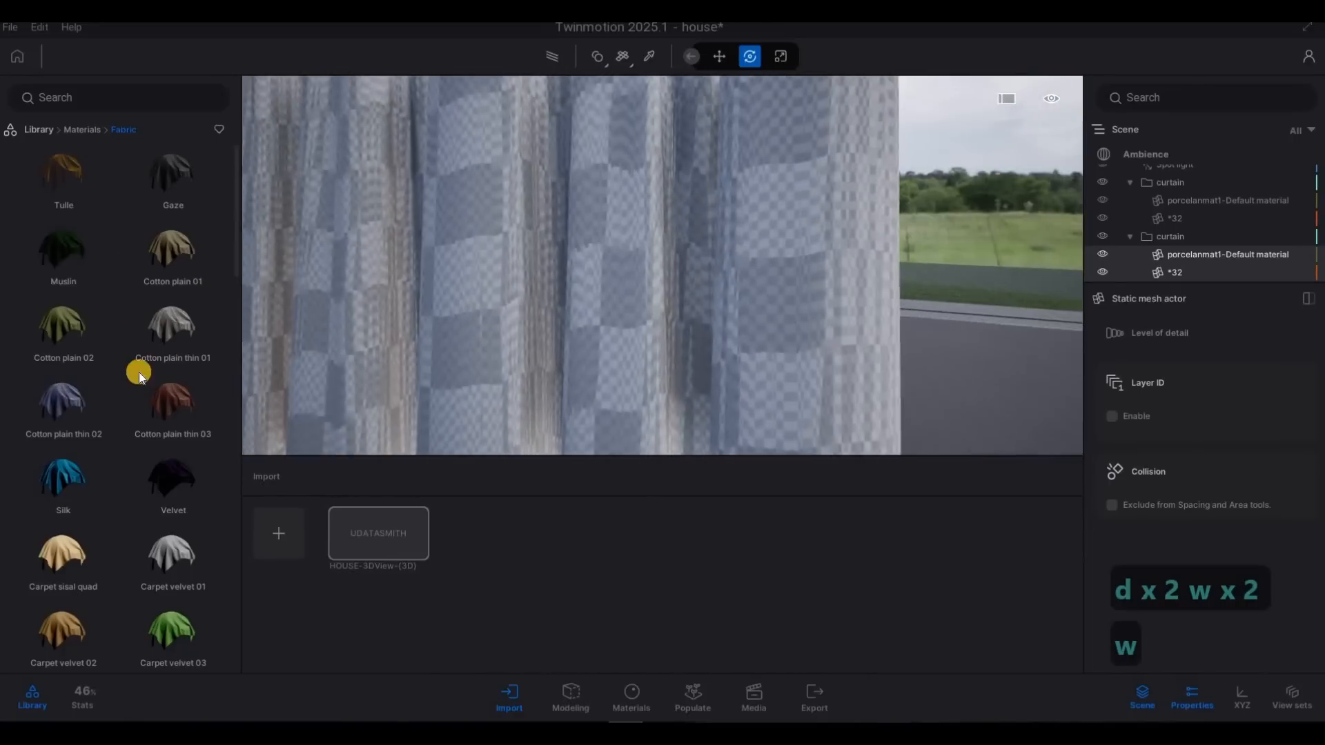
left_click_drag(60, 429, 786, 340)
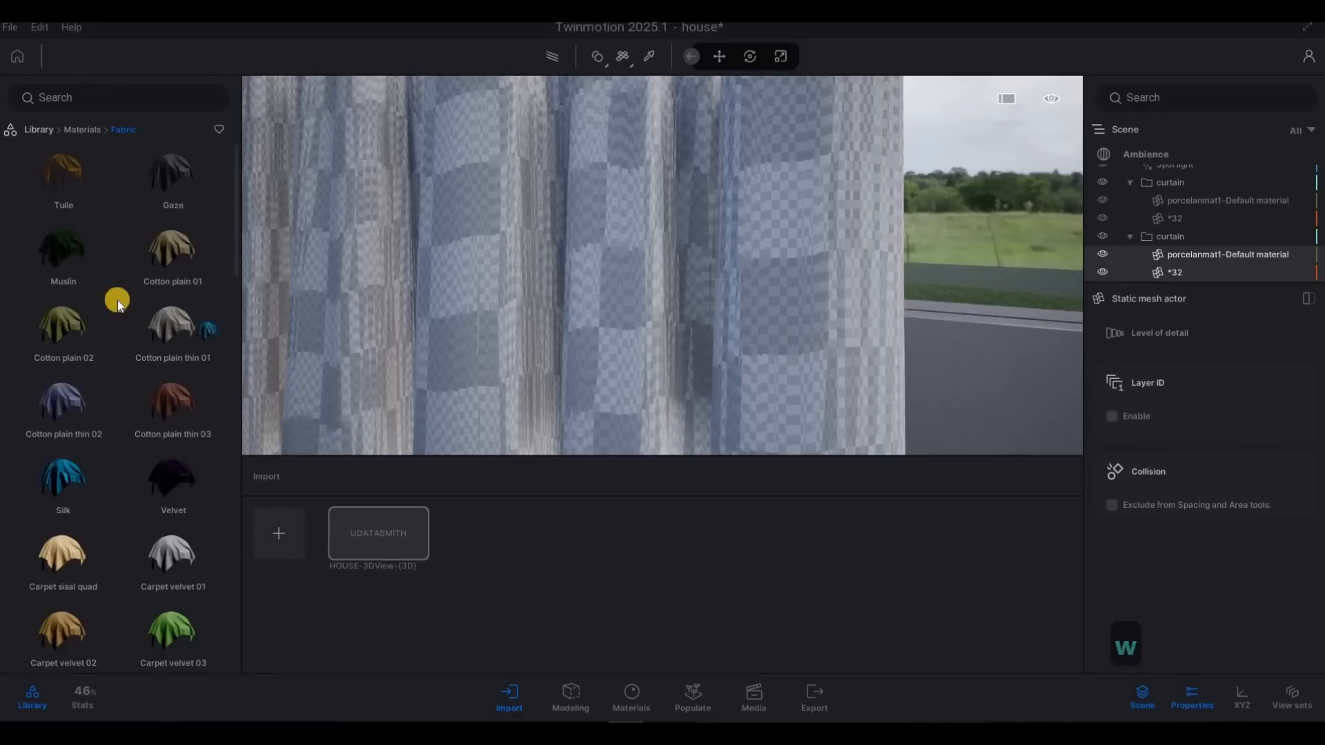
left_click_drag(143, 287, 769, 295)
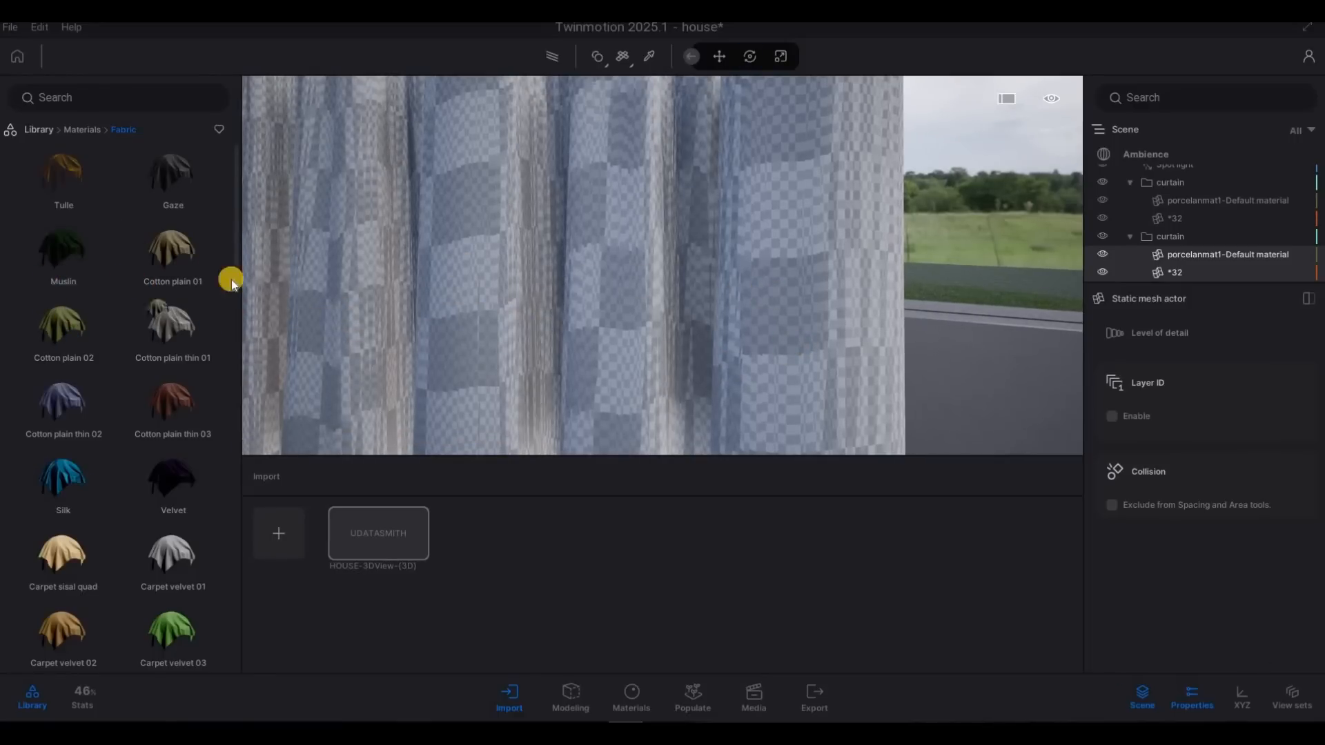
Select the first curtain group in the scene and try to apply the Tulle fabric beside the nightstand
key("d")
key("d")
key("w")
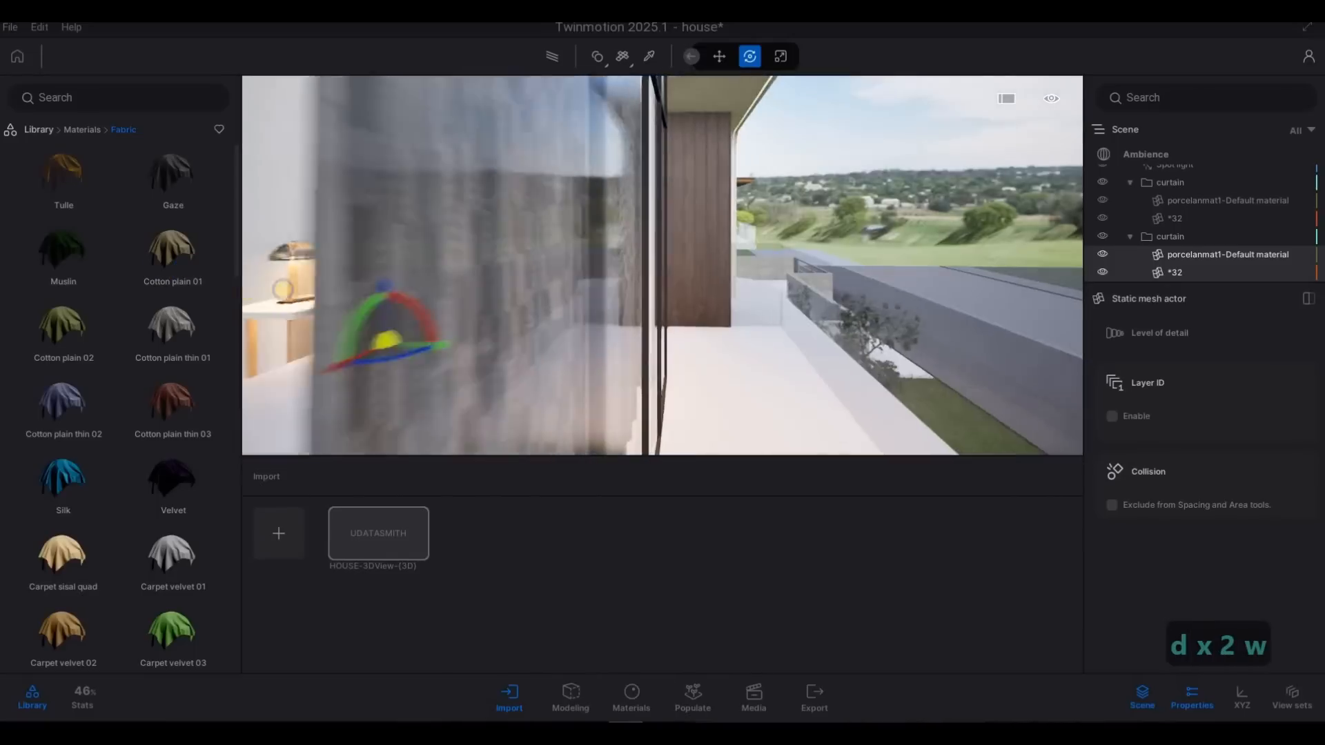
key("a")
left_click_drag(29, 287, 668, 247)
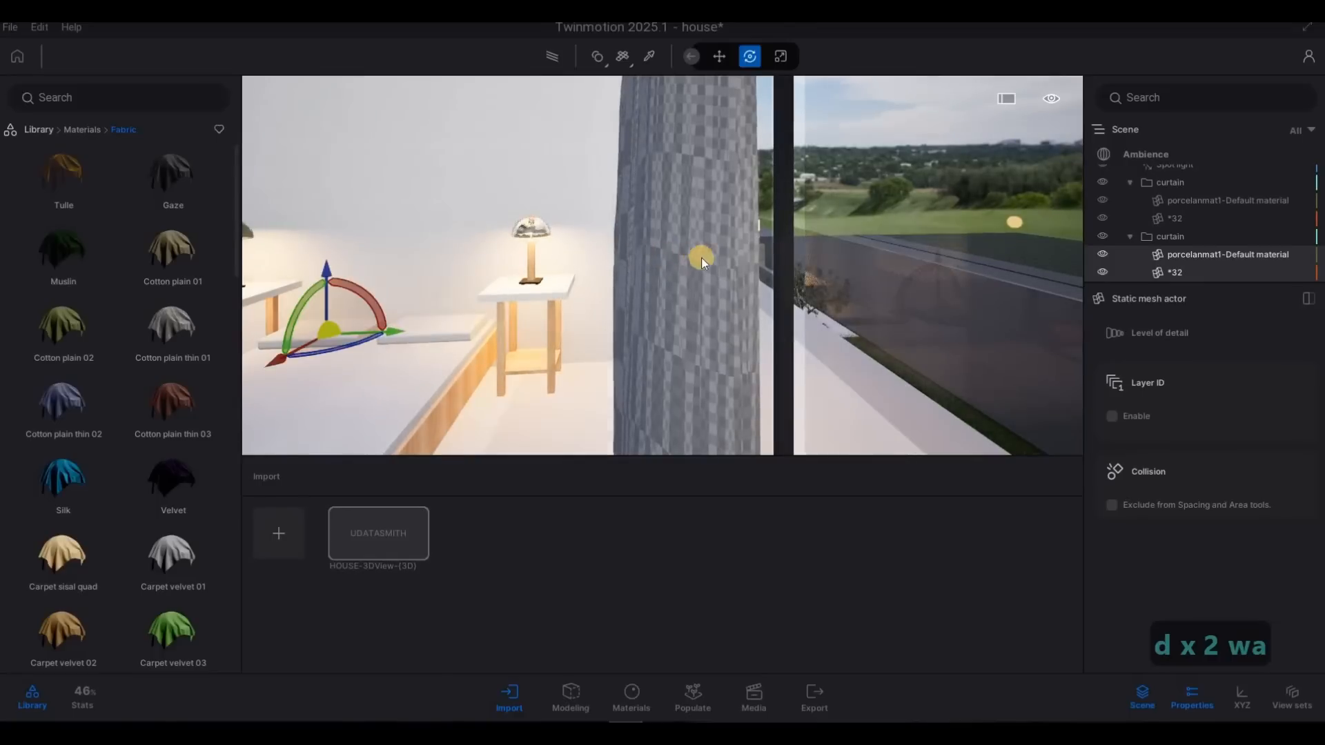
left_click(1171, 234)
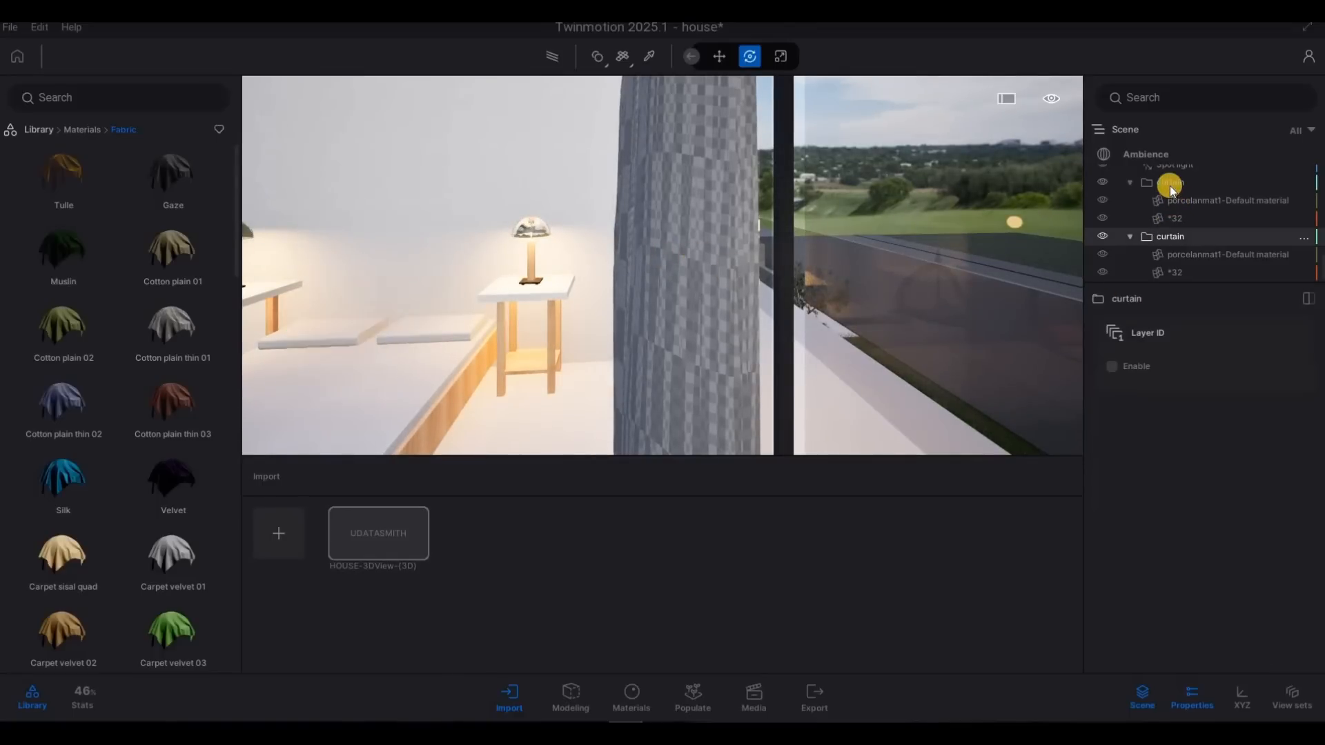
left_click(721, 231)
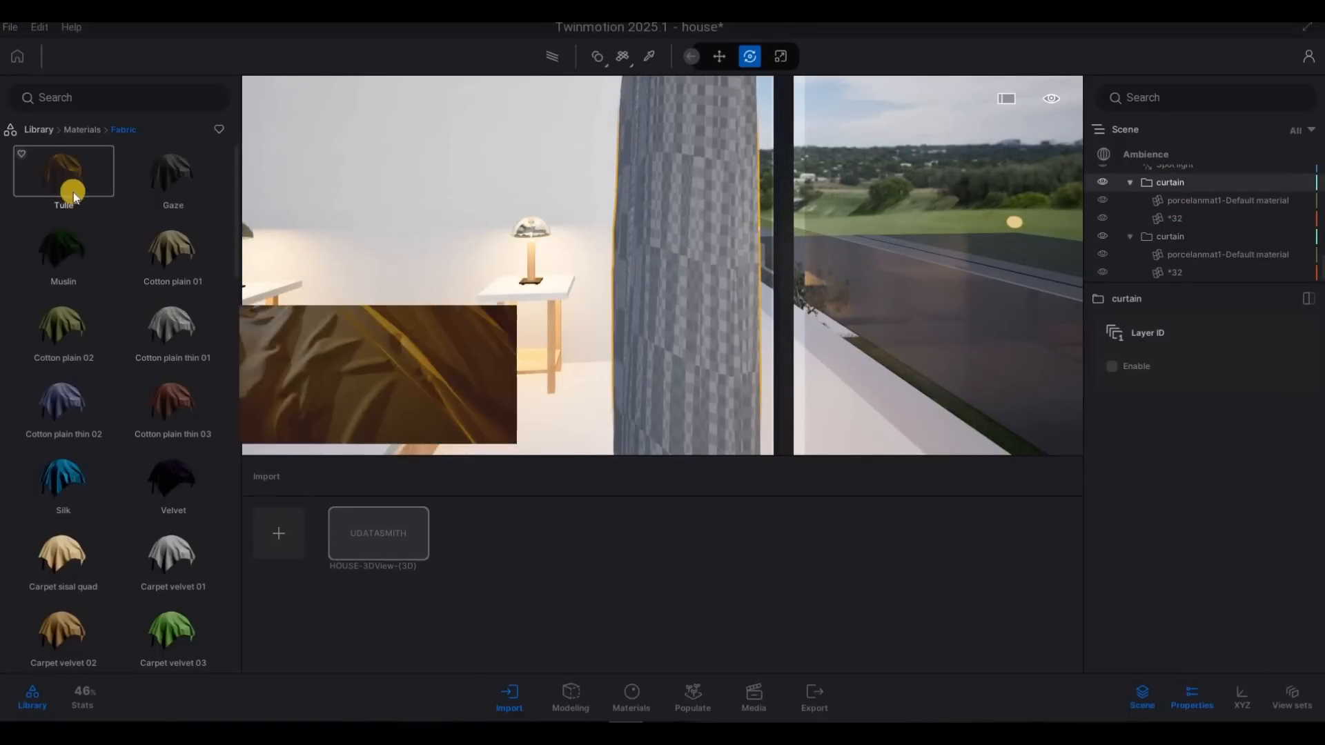
left_click_drag(74, 192, 683, 244)
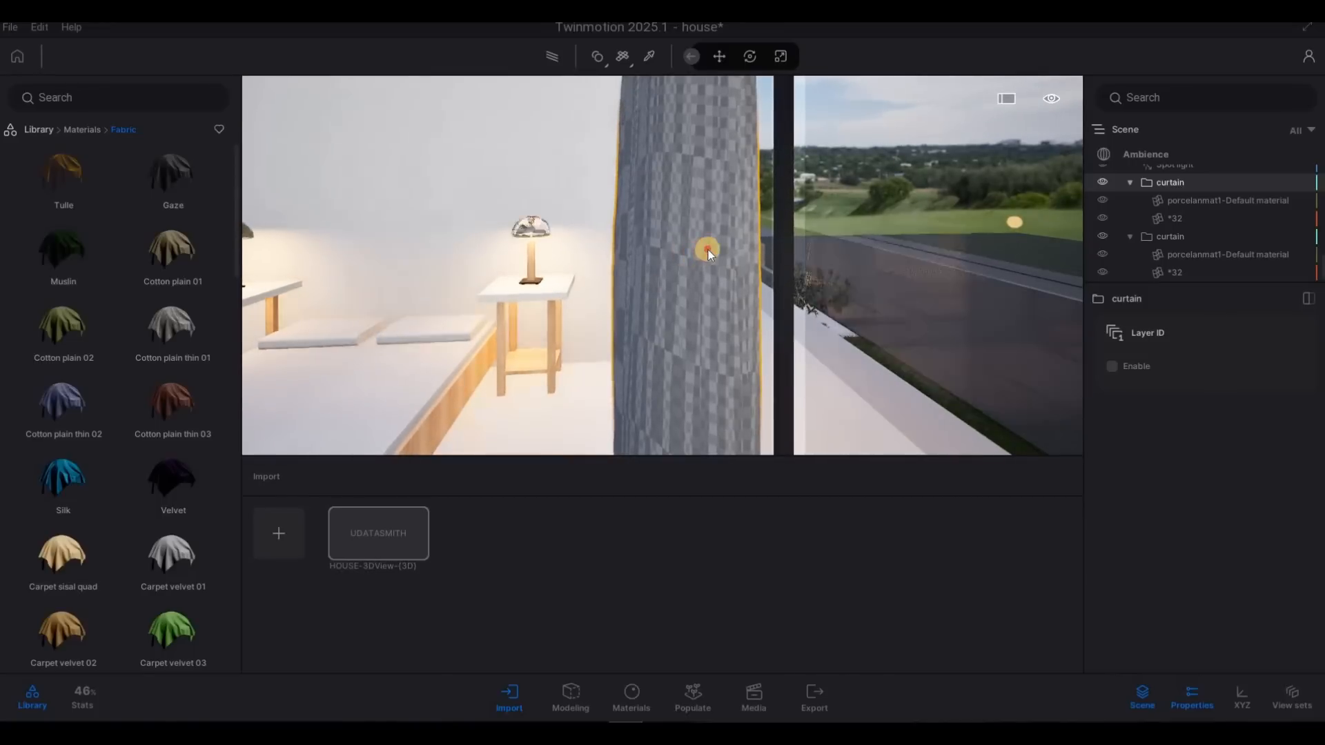
Examine the material of both upper-floor curtains from outside the facade, up close and from inside the room
key("d")
key("d")
key("d")
key("d")
key("d")
key("d")
key("d")
key("d")
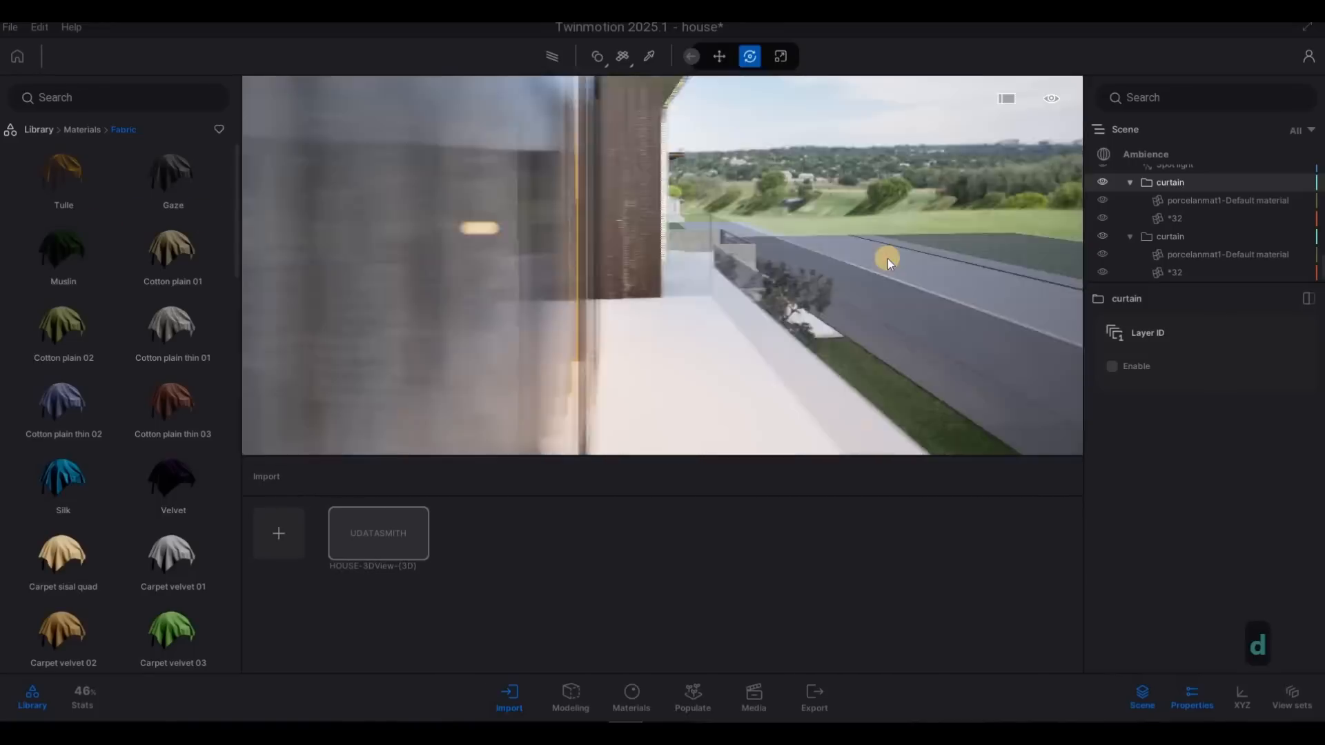
key("s")
key("s")
key("s")
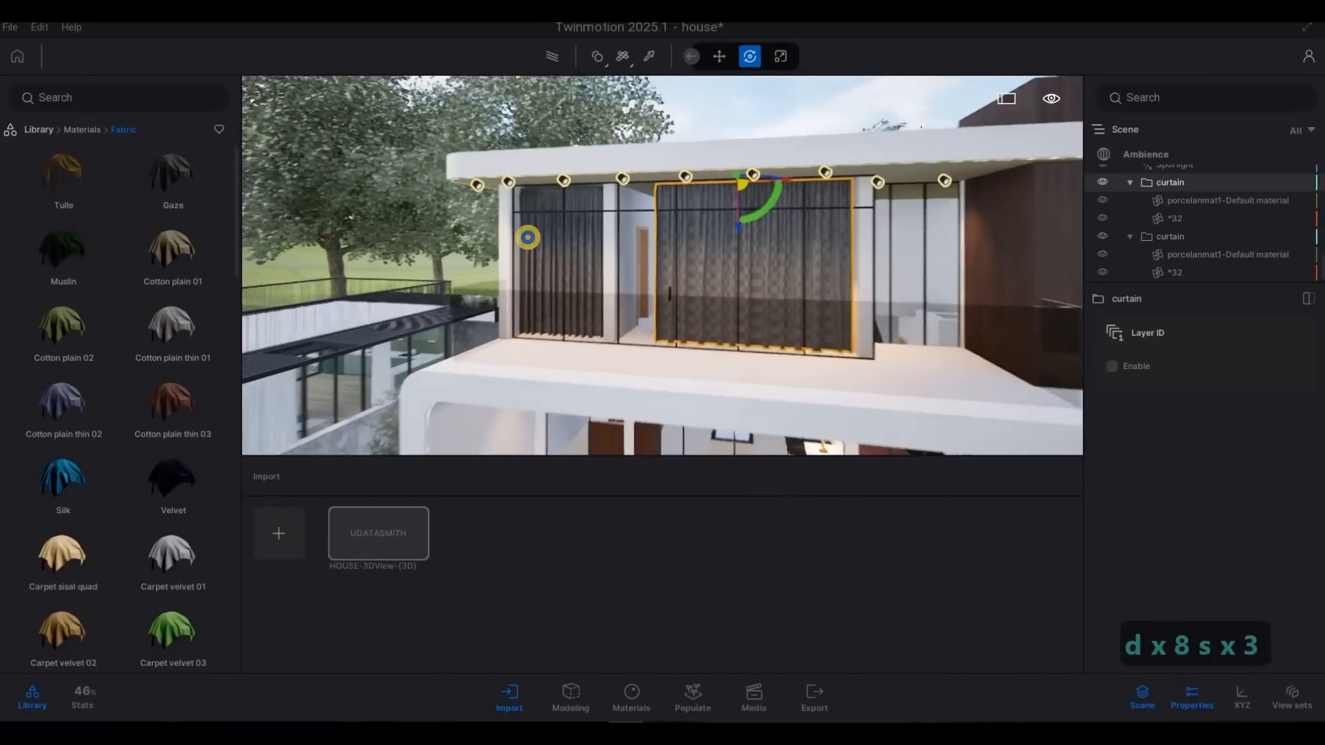
key("w")
key("a")
key("w")
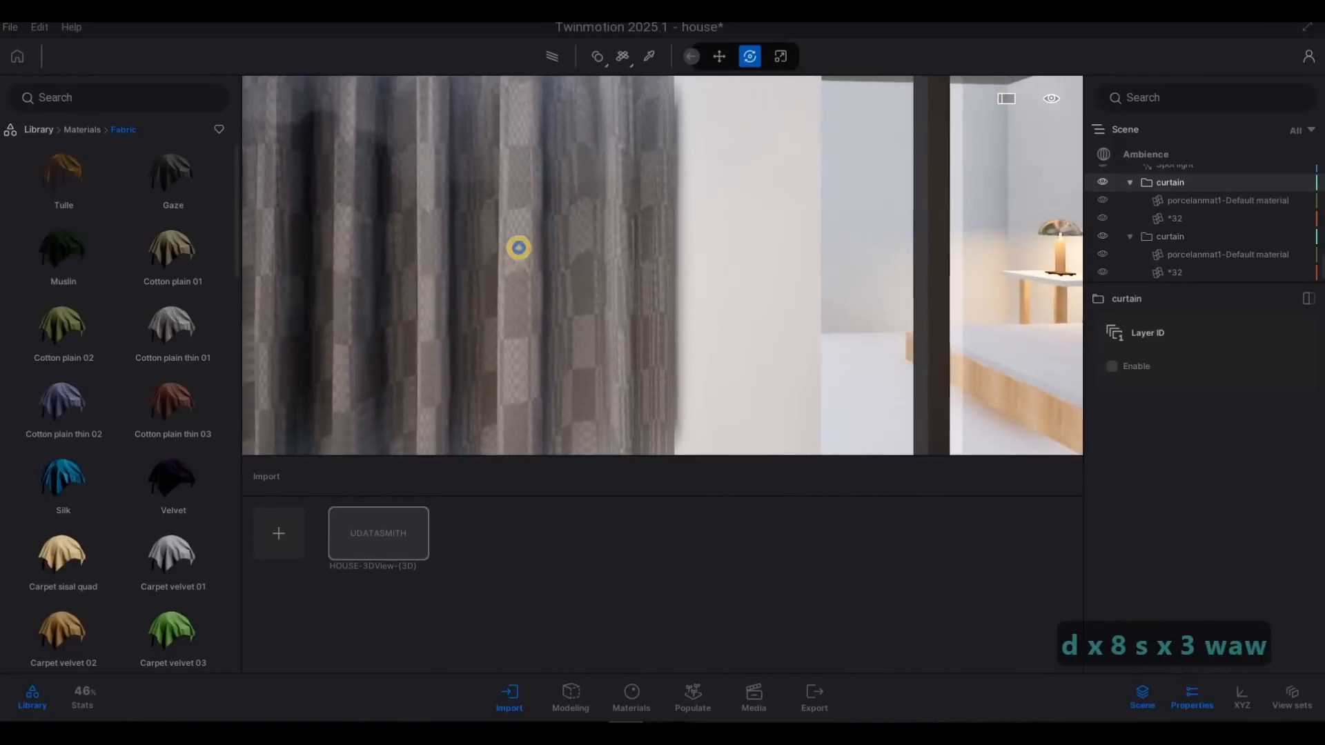
key("w")
key("s")
key("d")
key("w")
key("w")
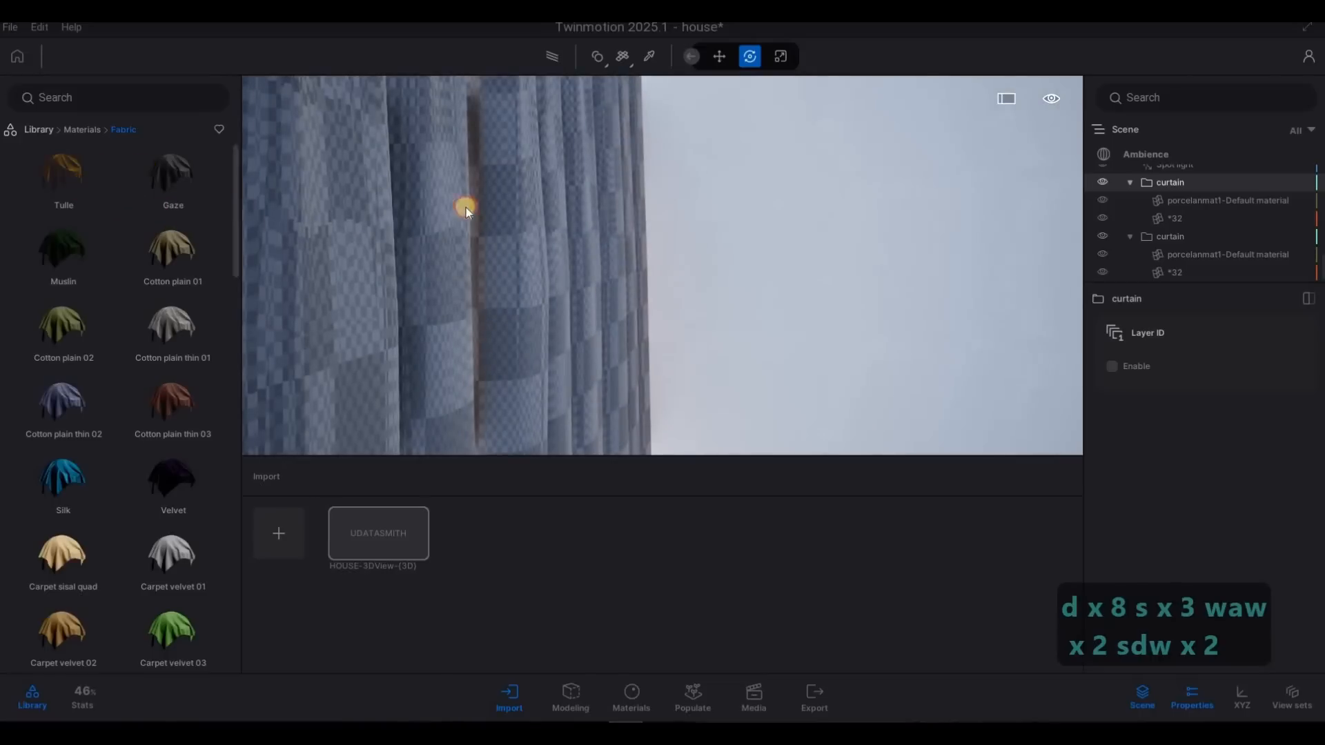
key("a")
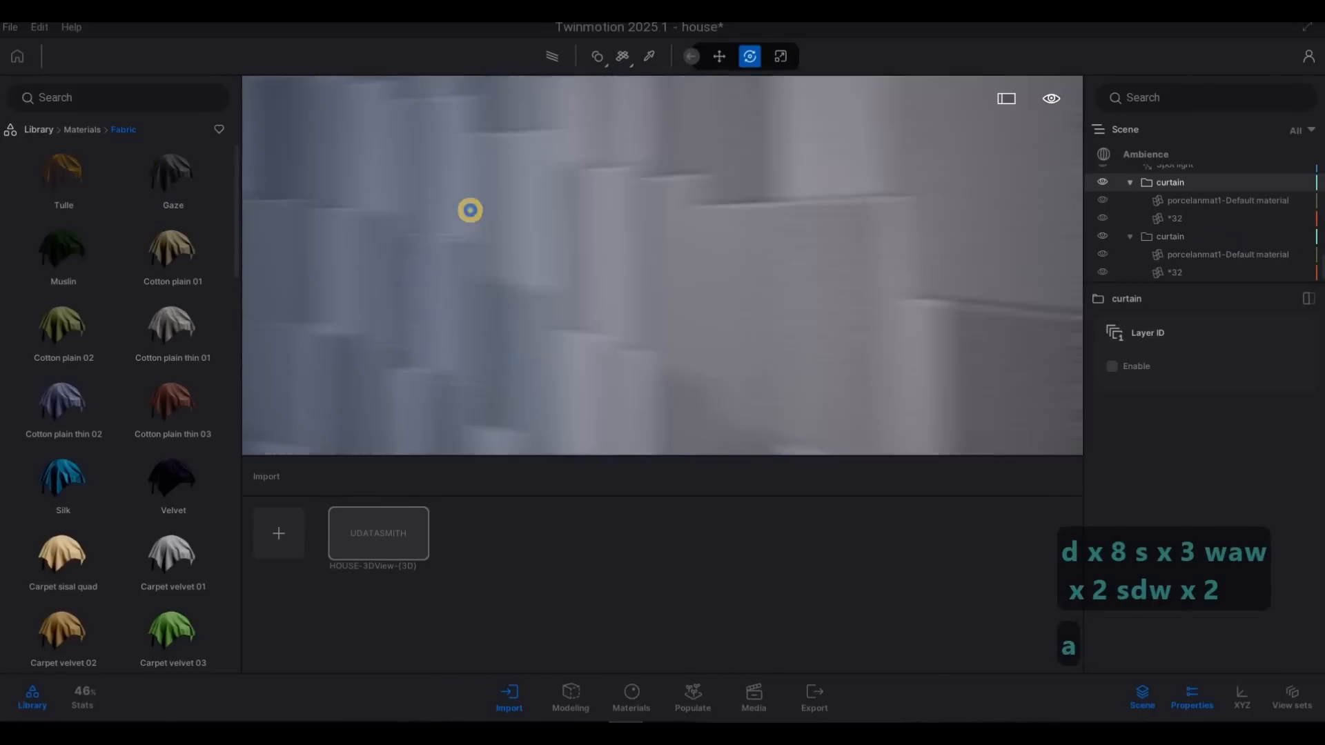
key("s")
key("d")
key("a")
key("e")
key("s")
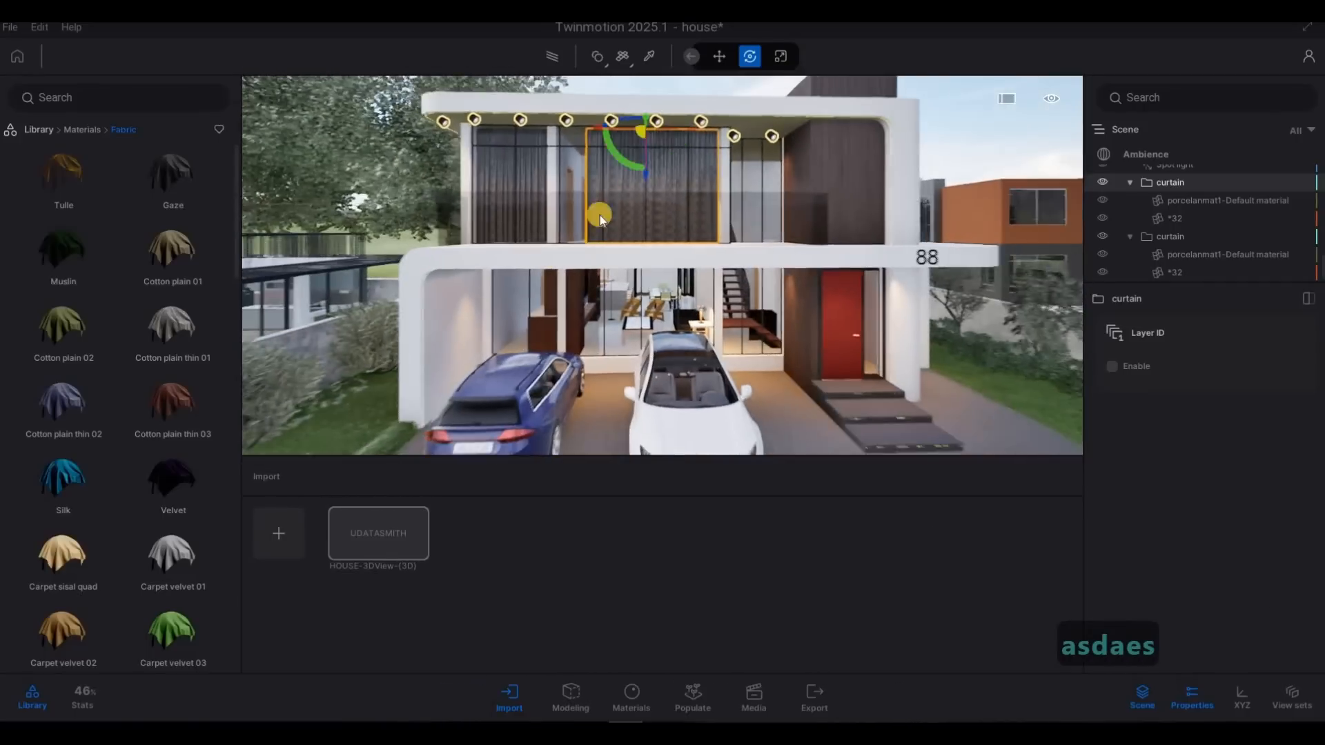
key("e")
key("e")
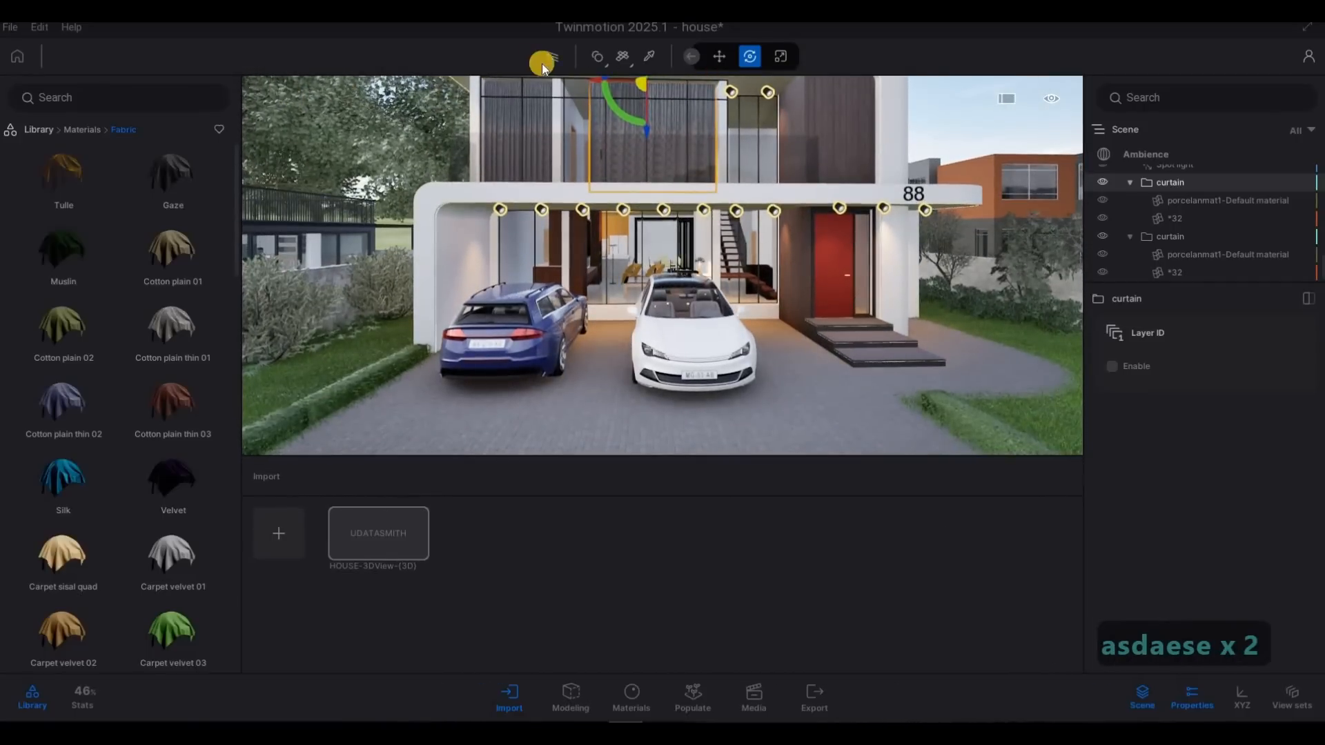
Switch the ambience's real-time global illumination from Standard to Lumen and frame the whole front facade
left_click(1173, 155)
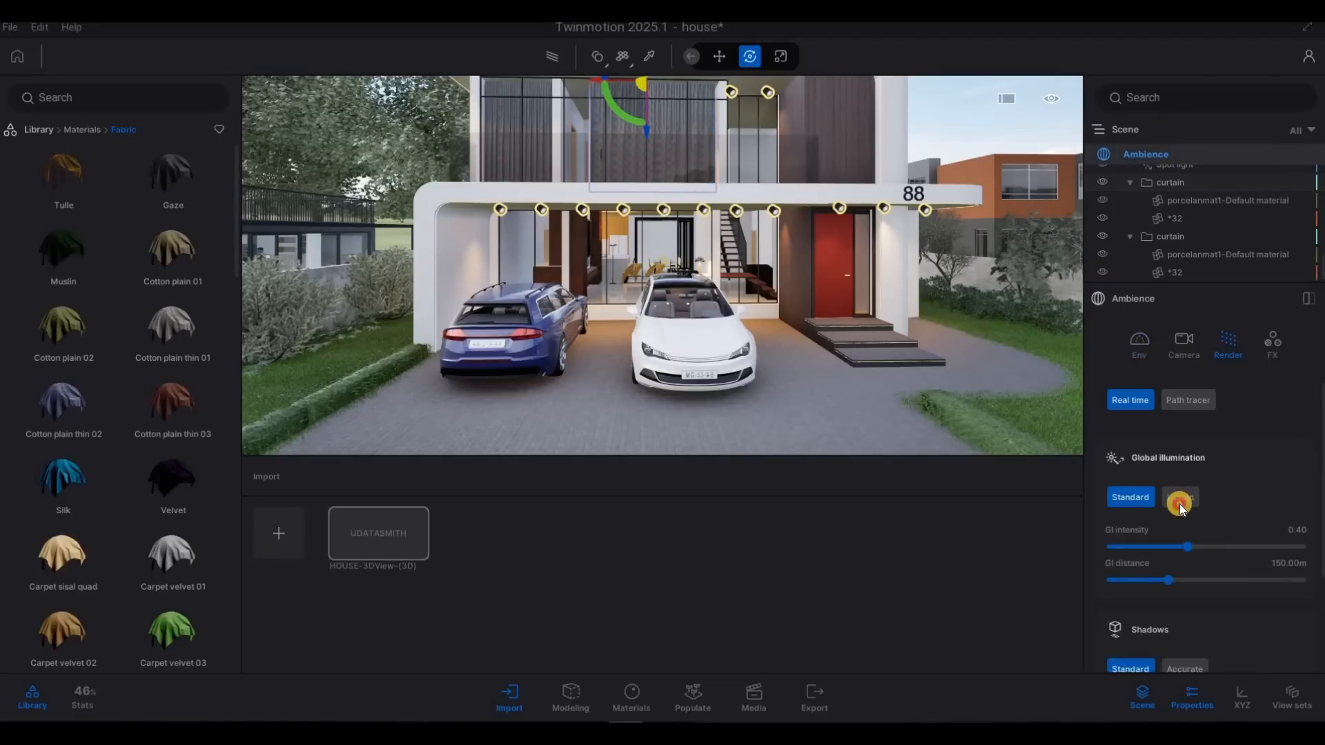
left_click(1184, 498)
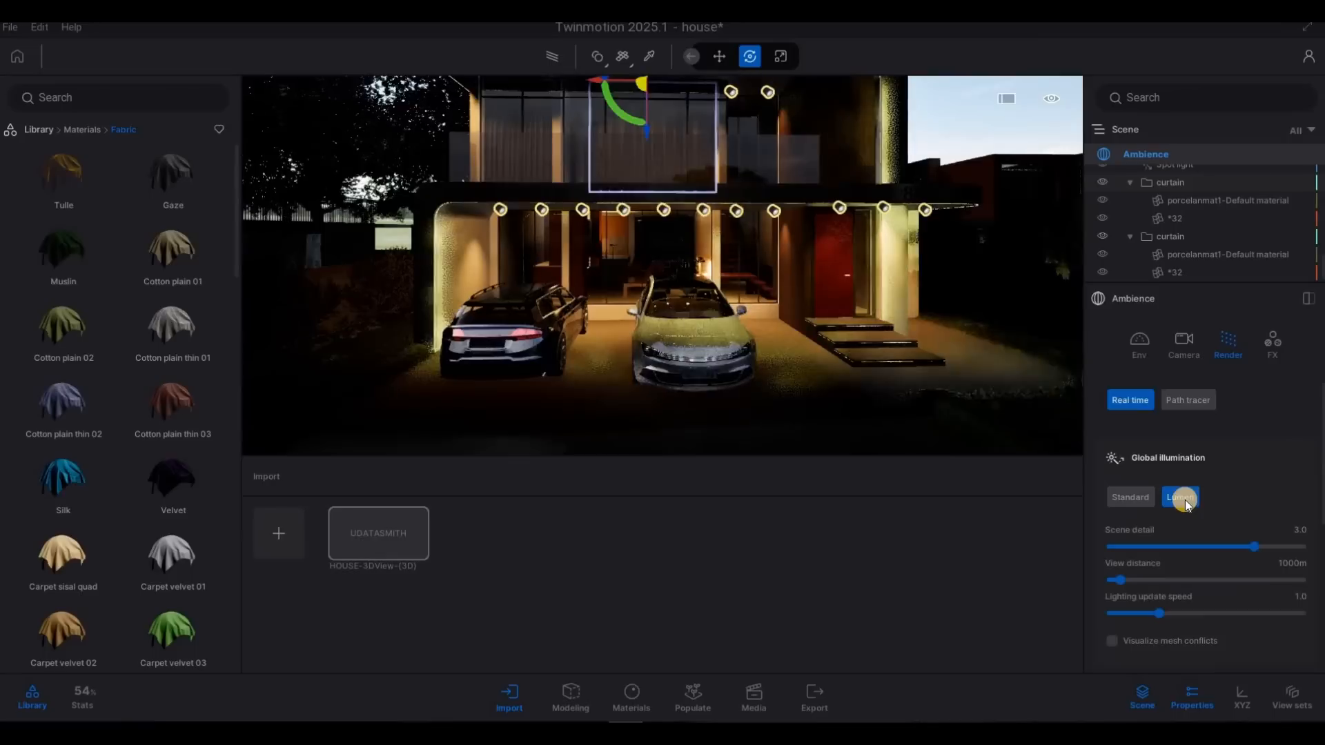
key("e")
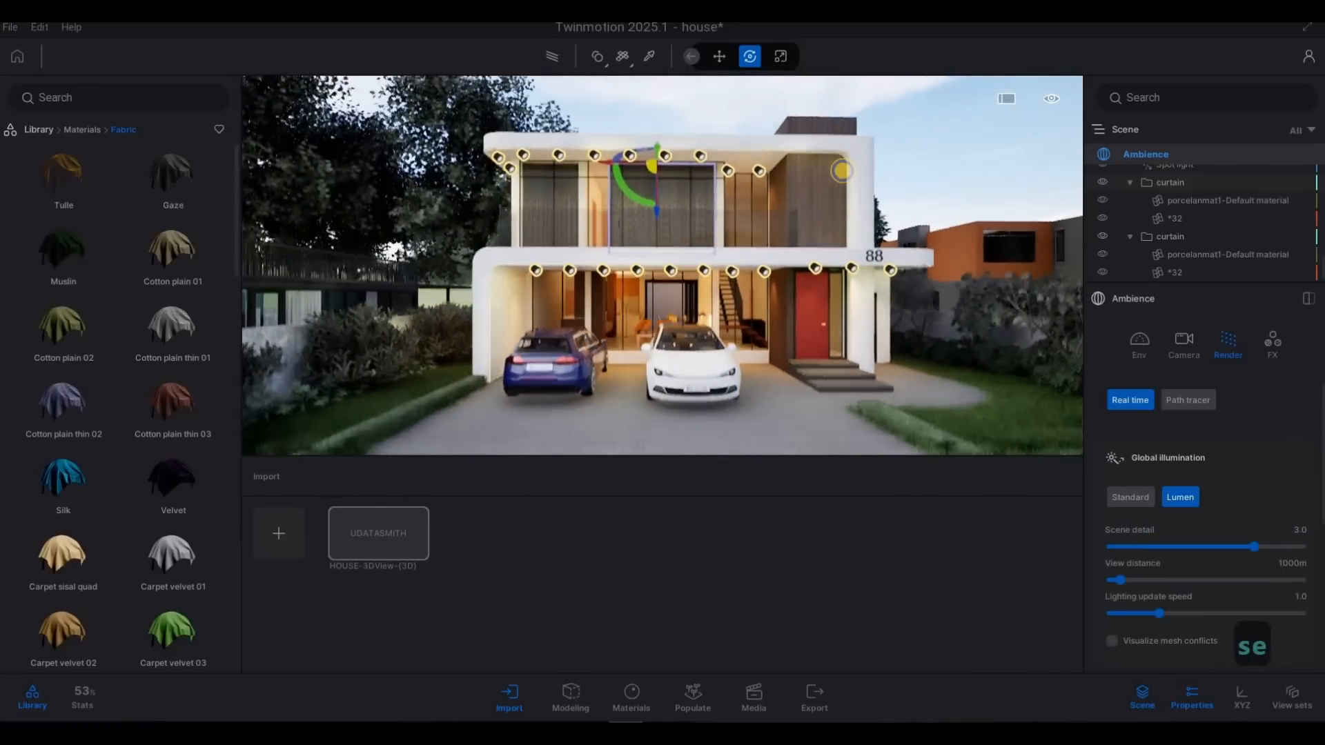
key("e")
key("q")
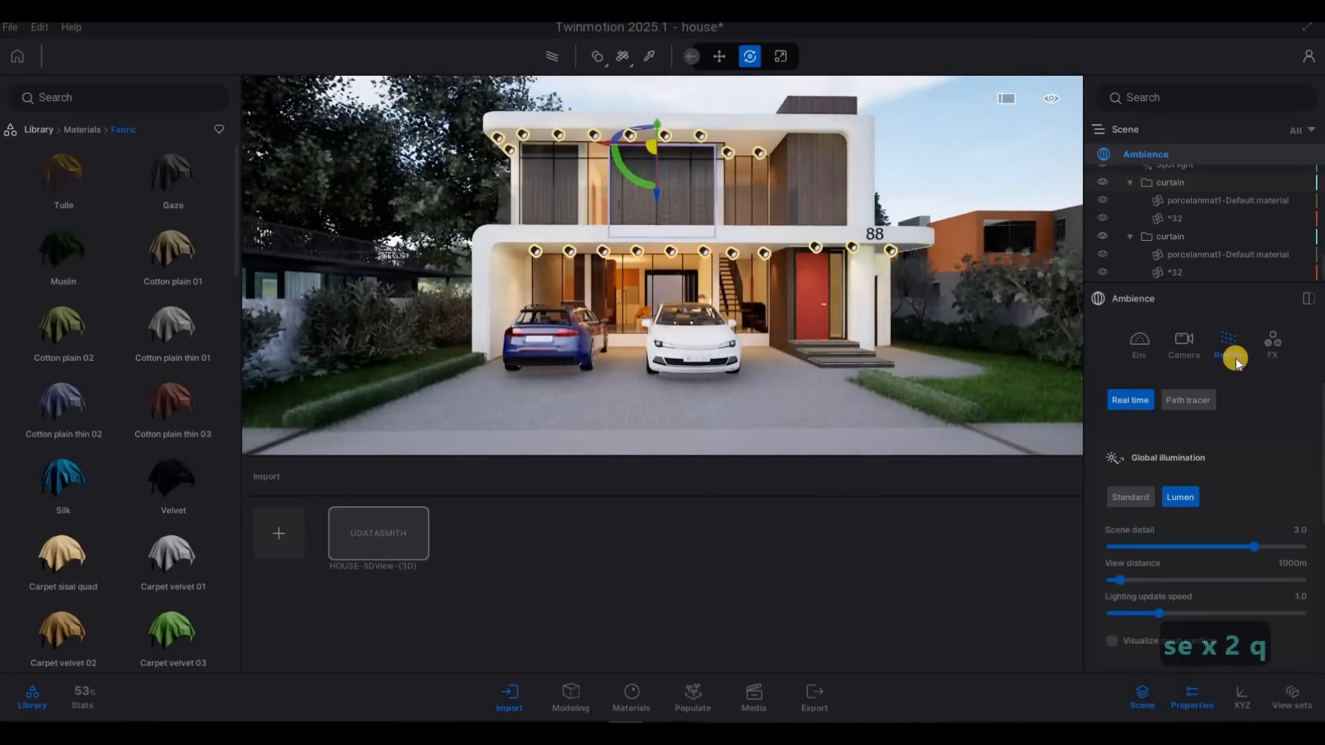
Render the front view with the Path tracer at Low quality and shift the camera sideways along the facade
left_click(1191, 404)
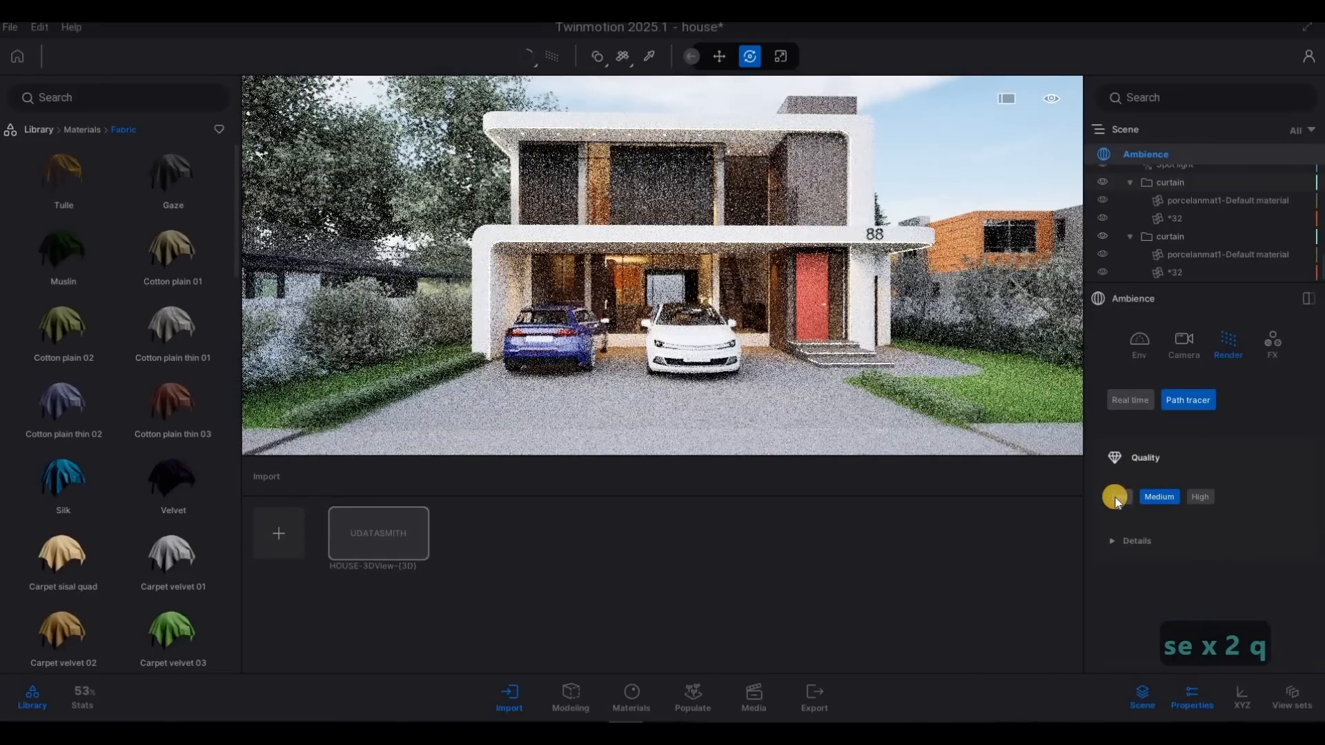
left_click(1118, 497)
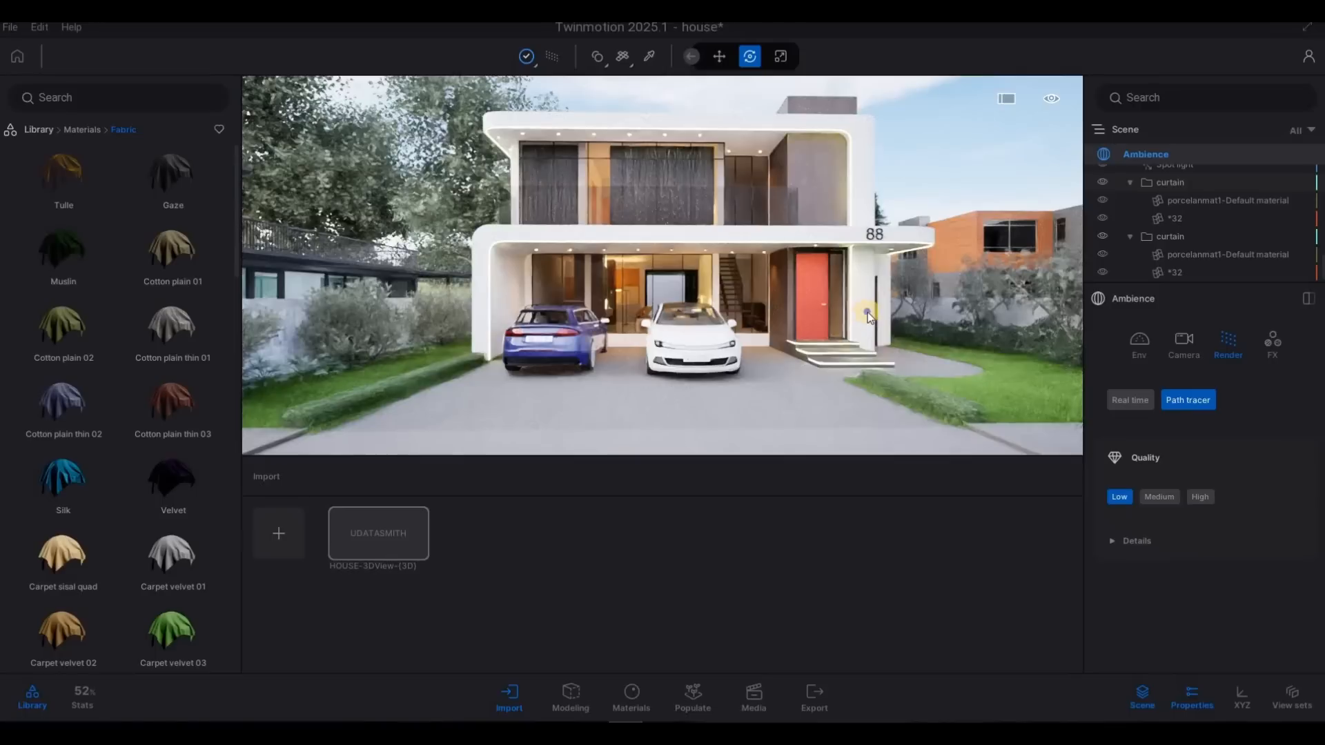
key("a")
key("a")
key("a")
key("a")
key("a")
key("a")
key("a")
key("a")
key("a")
key("a")
key("a")
key("a")
key("a")
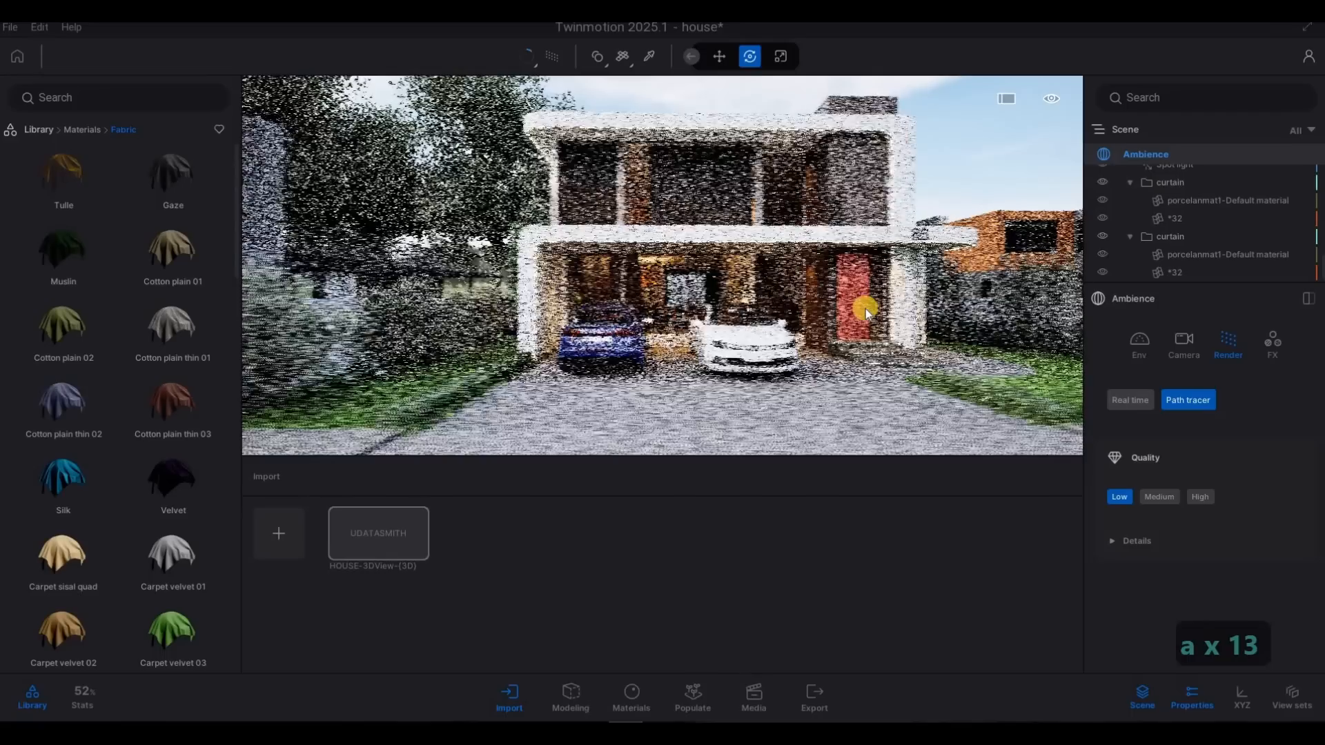
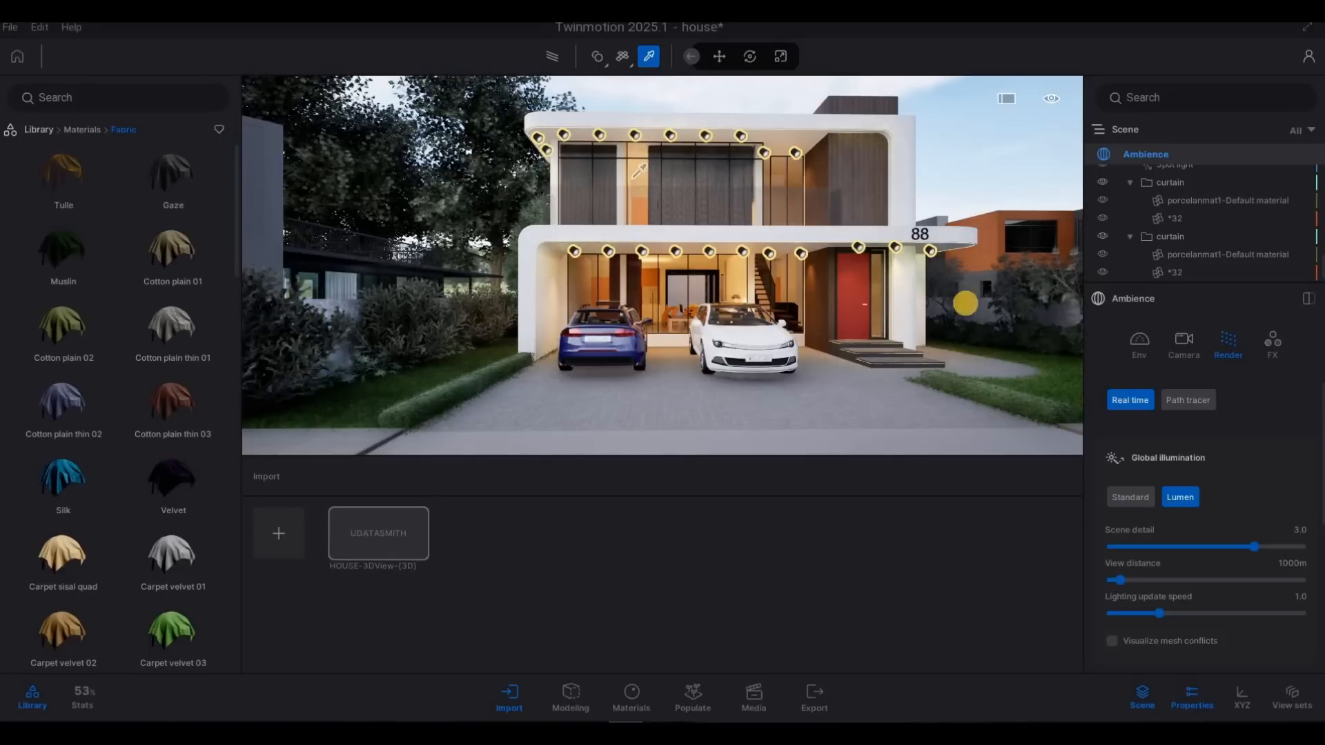
Pick the Clear glass material, set its Fresnel opacity to 0.48, and briefly preview the facade with path tracing
left_click(966, 303)
left_click(1181, 457)
scroll(1210, 461, "down", 1)
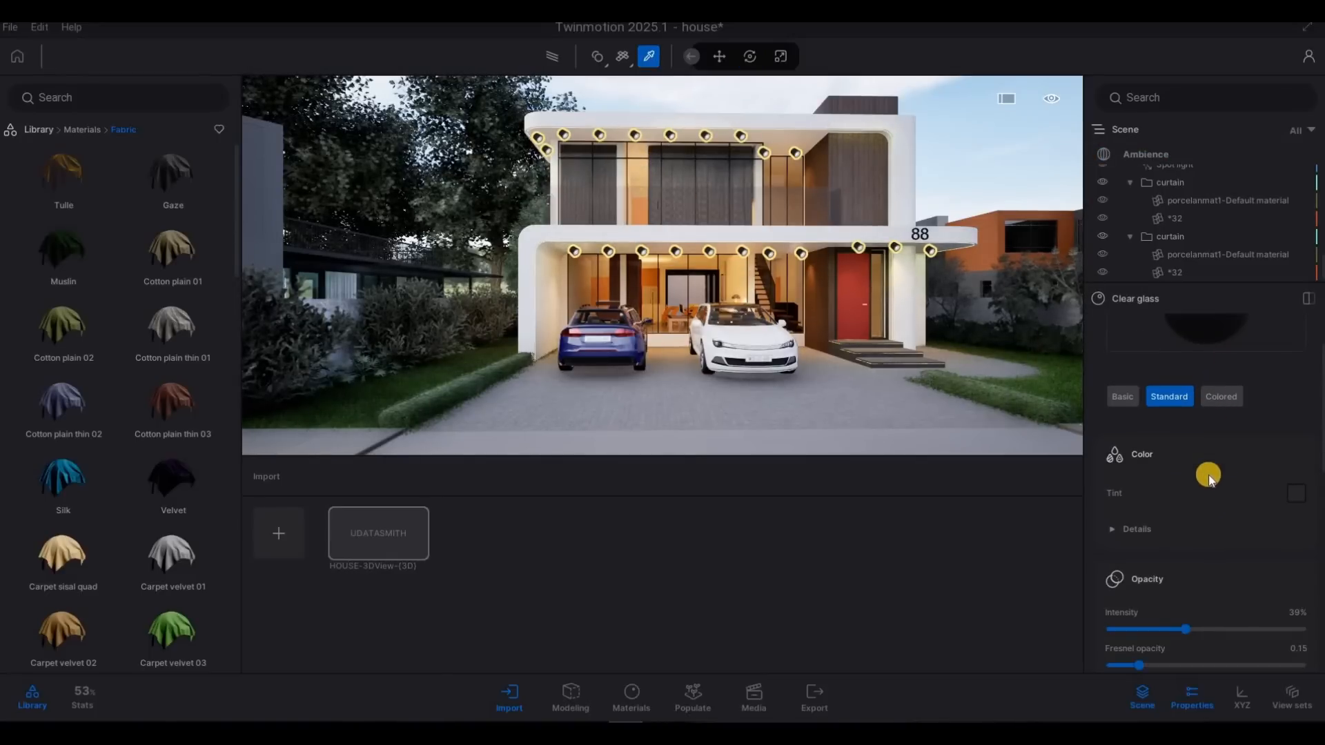
scroll(1159, 555, "down", 1)
left_click_drag(1139, 573, 1192, 577)
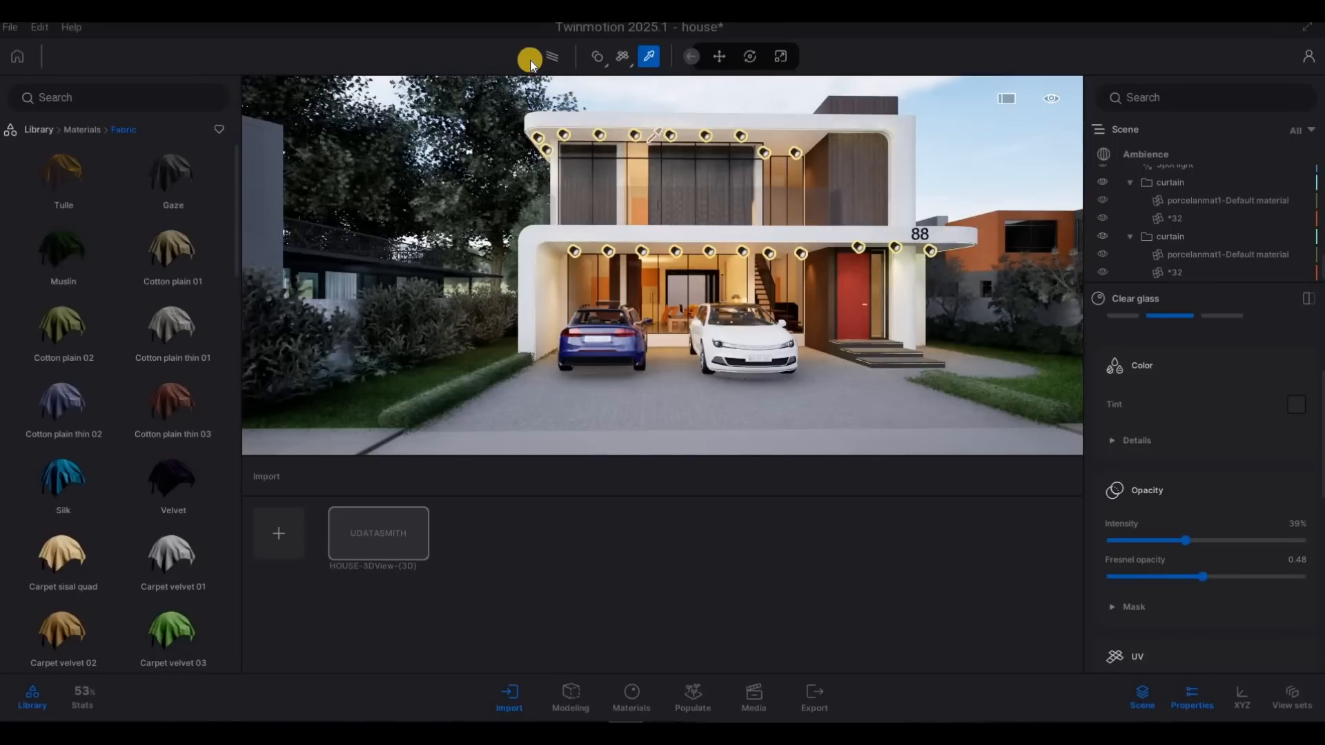
left_click(550, 58)
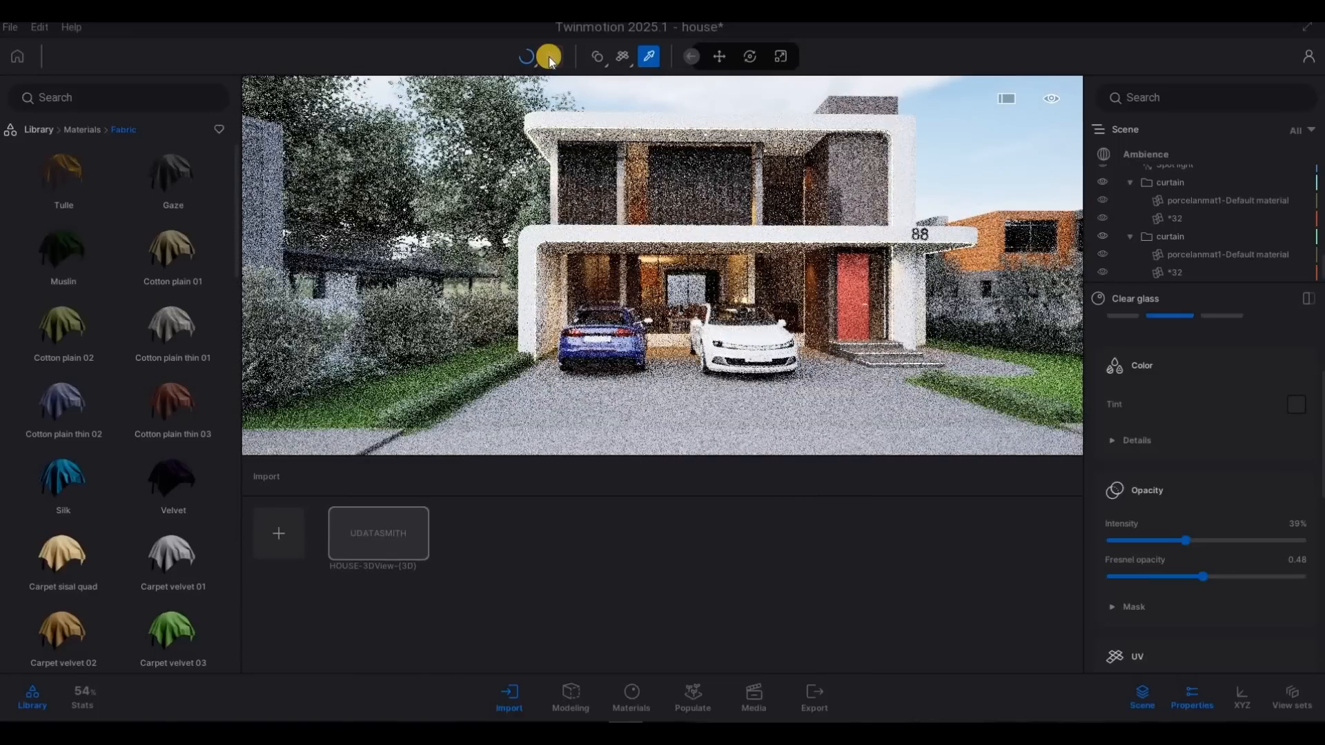
left_click(549, 58)
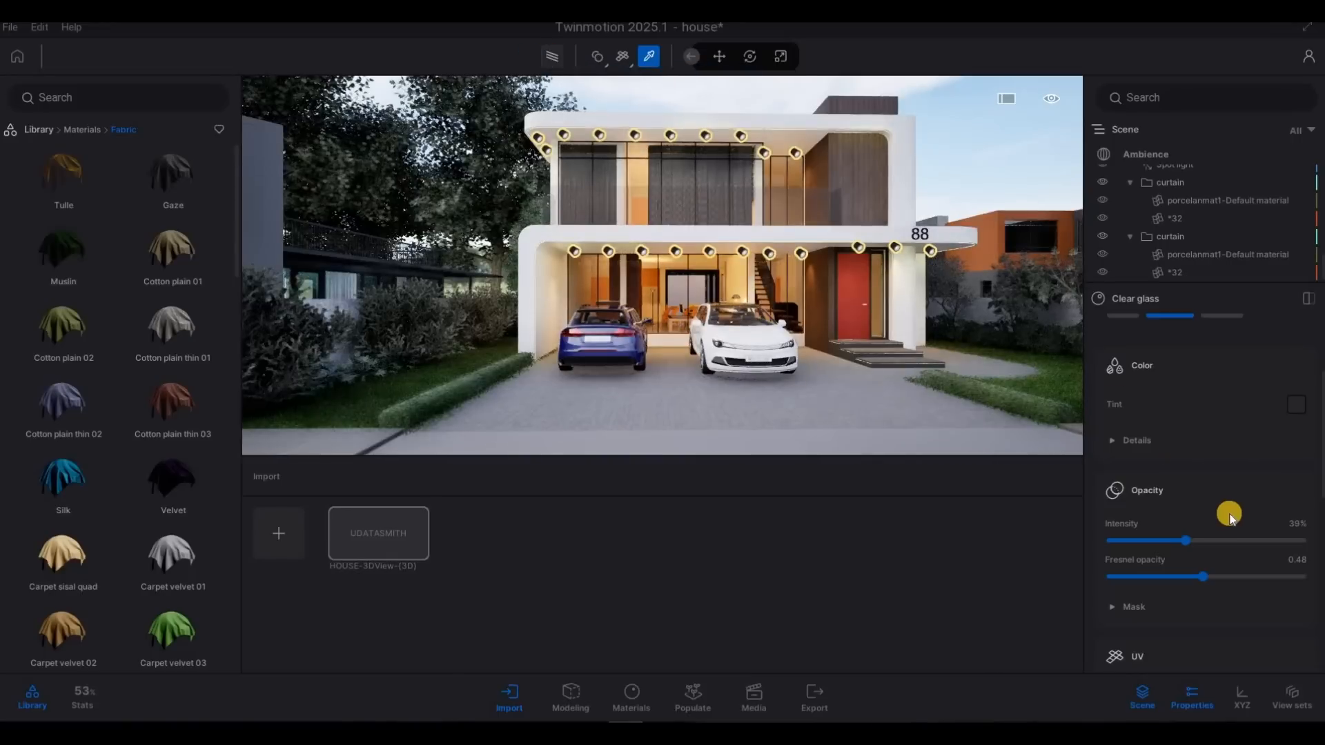
Try a 59% opacity intensity on the Clear glass material and check its tint colour
left_click_drag(1192, 540, 1223, 540)
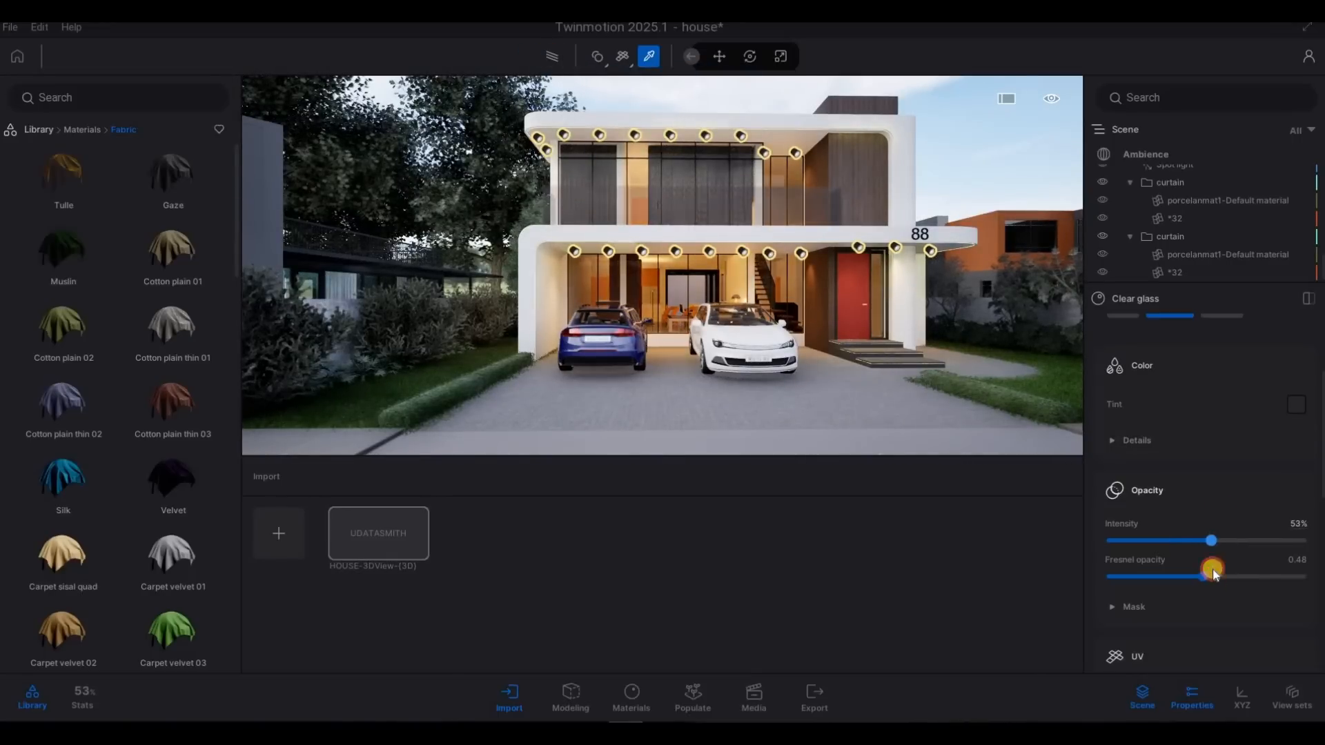
left_click(1295, 404)
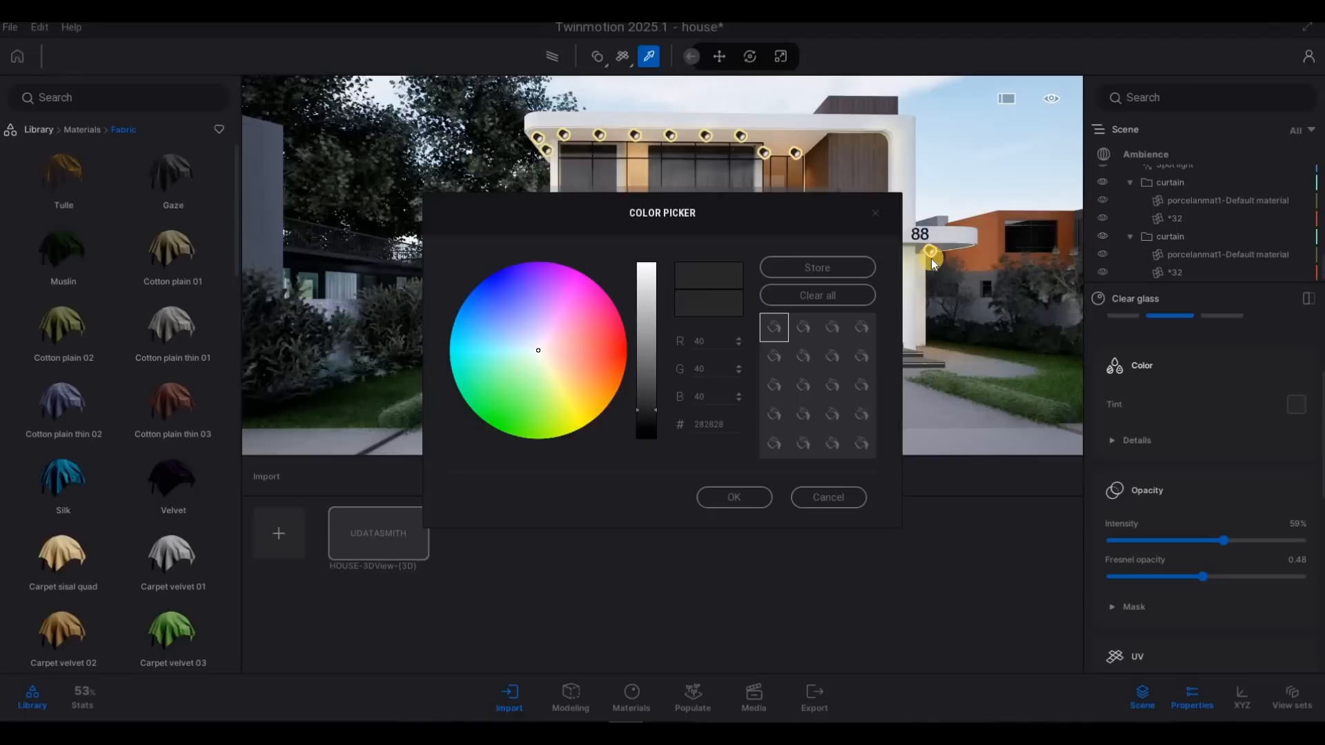
left_click(879, 210)
Try the Colored glass type with 1% opacity intensity and 0.00 Fresnel opacity, previewing the facade with path tracing
scroll(1216, 383, "up", 2)
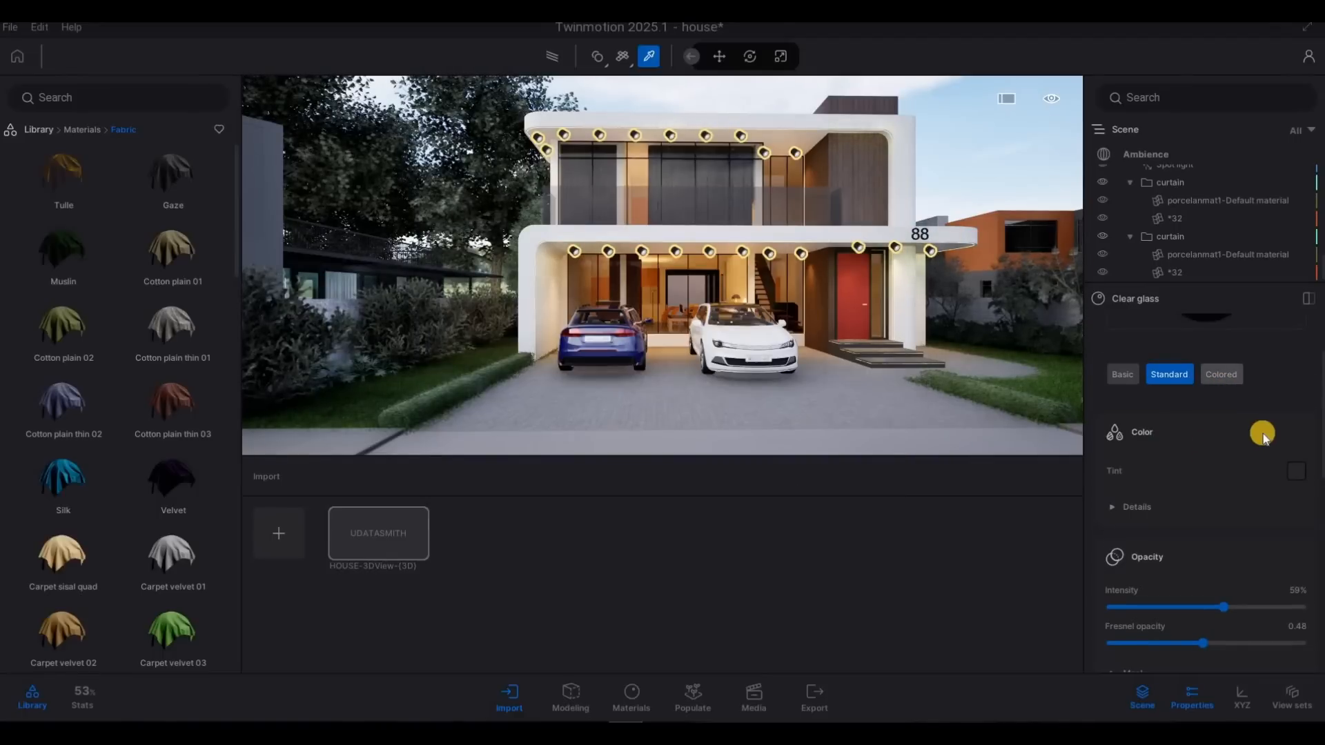
left_click(1221, 374)
left_click_drag(1223, 608, 1117, 608)
left_click_drag(1198, 643, 1010, 631)
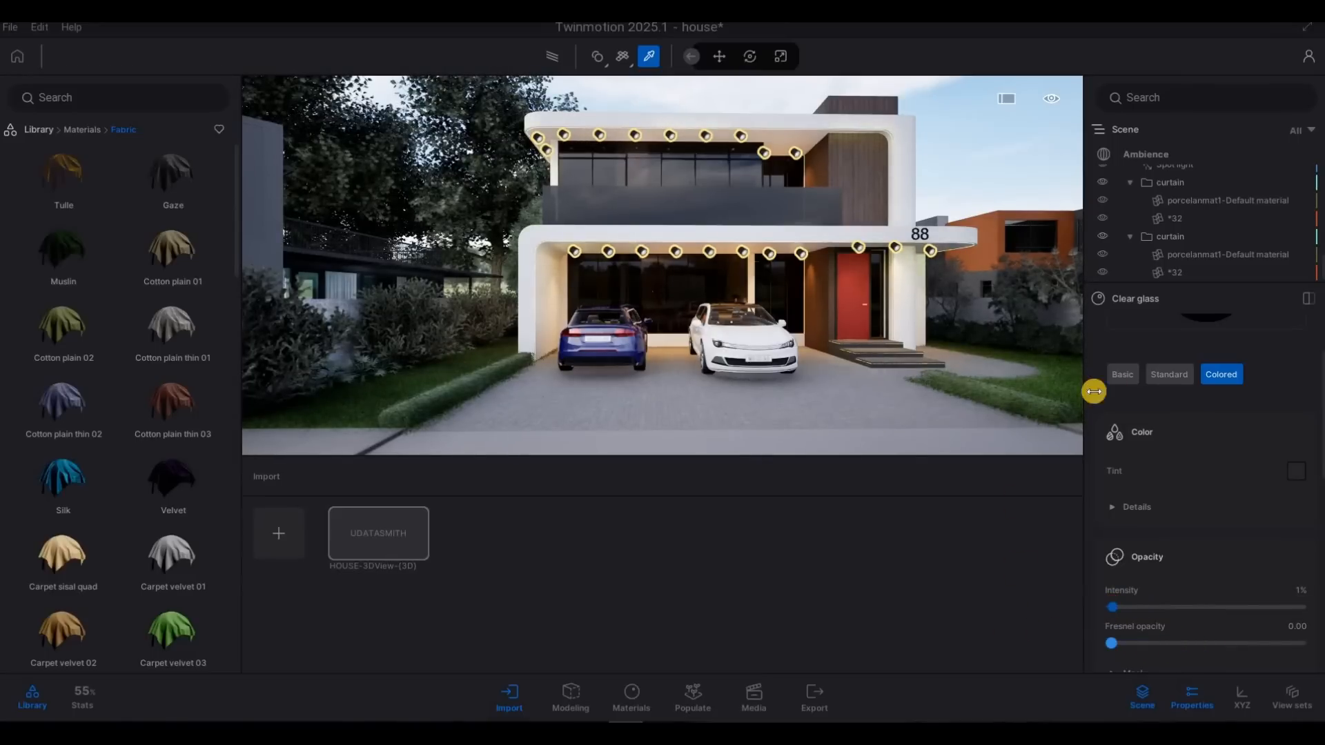
left_click(556, 53)
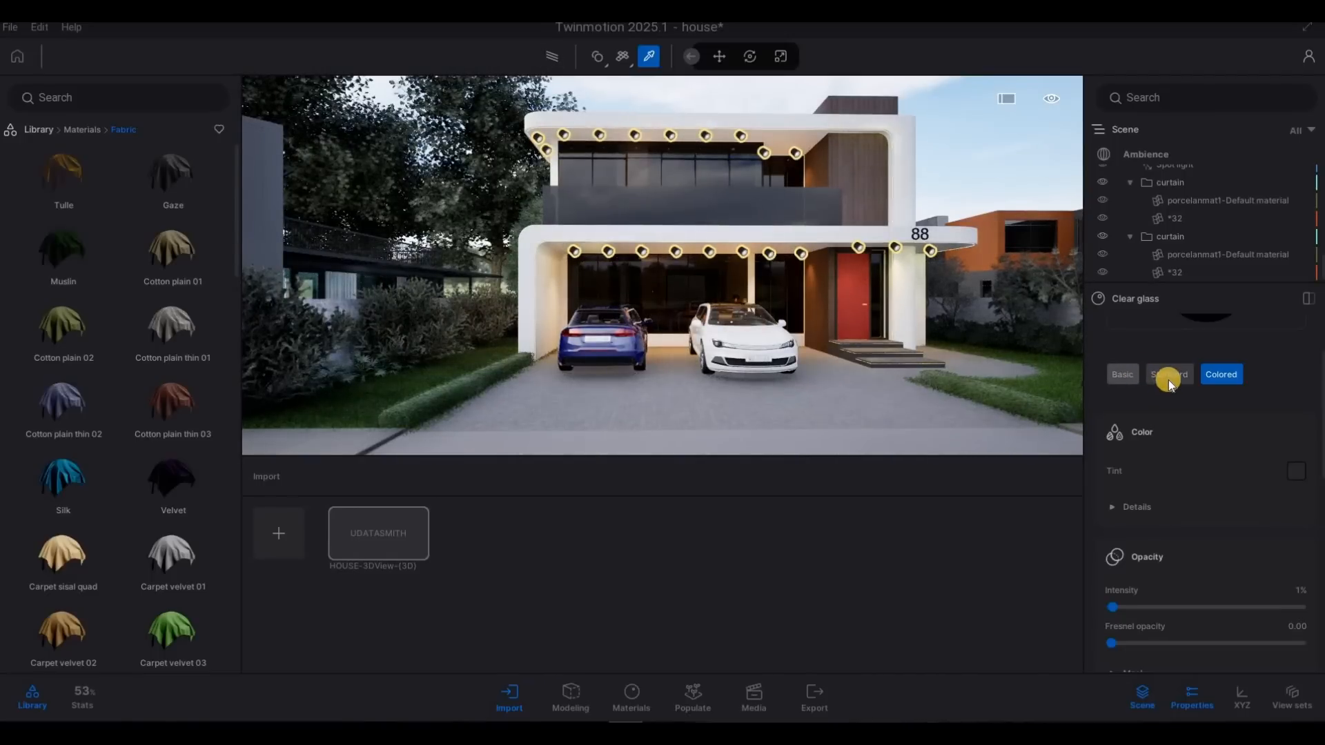
Compare the Basic glass type, return Clear glass to Standard, and check its tint without changing the colour
left_click(1122, 374)
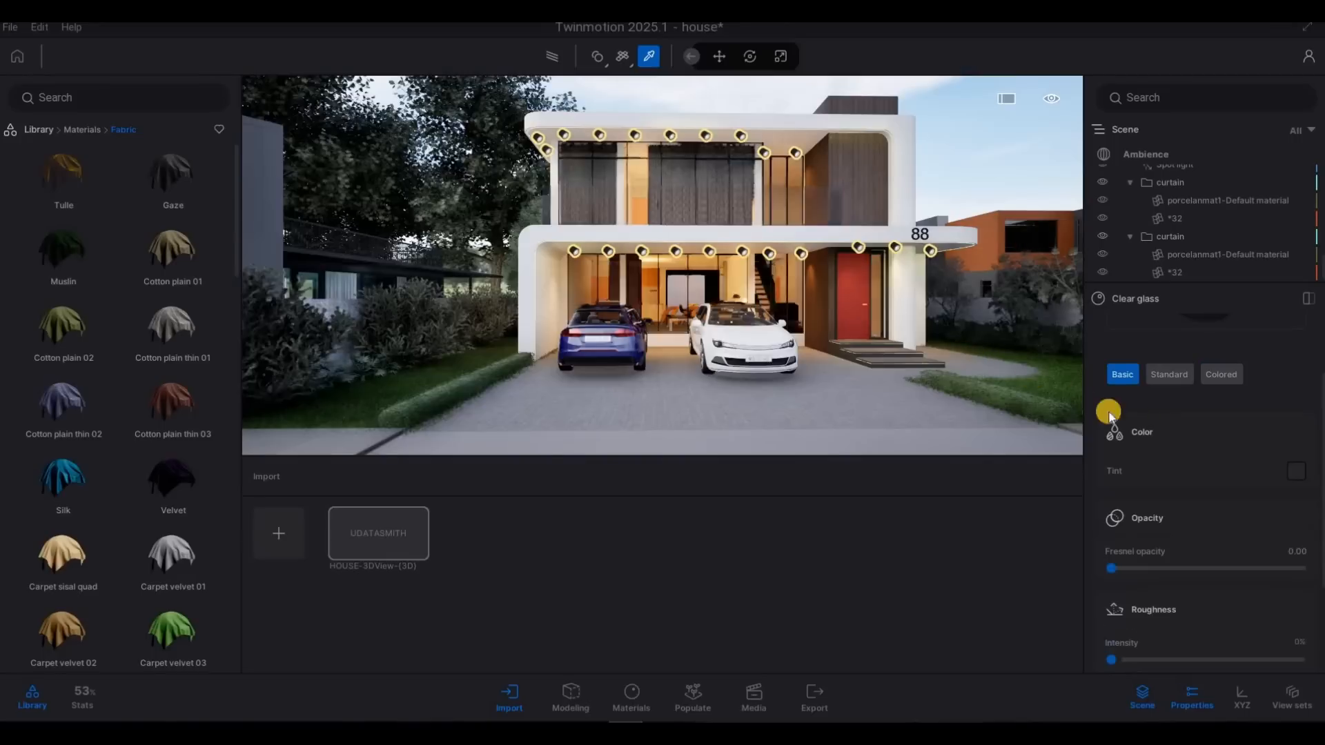
left_click(1188, 382)
left_click(1295, 470)
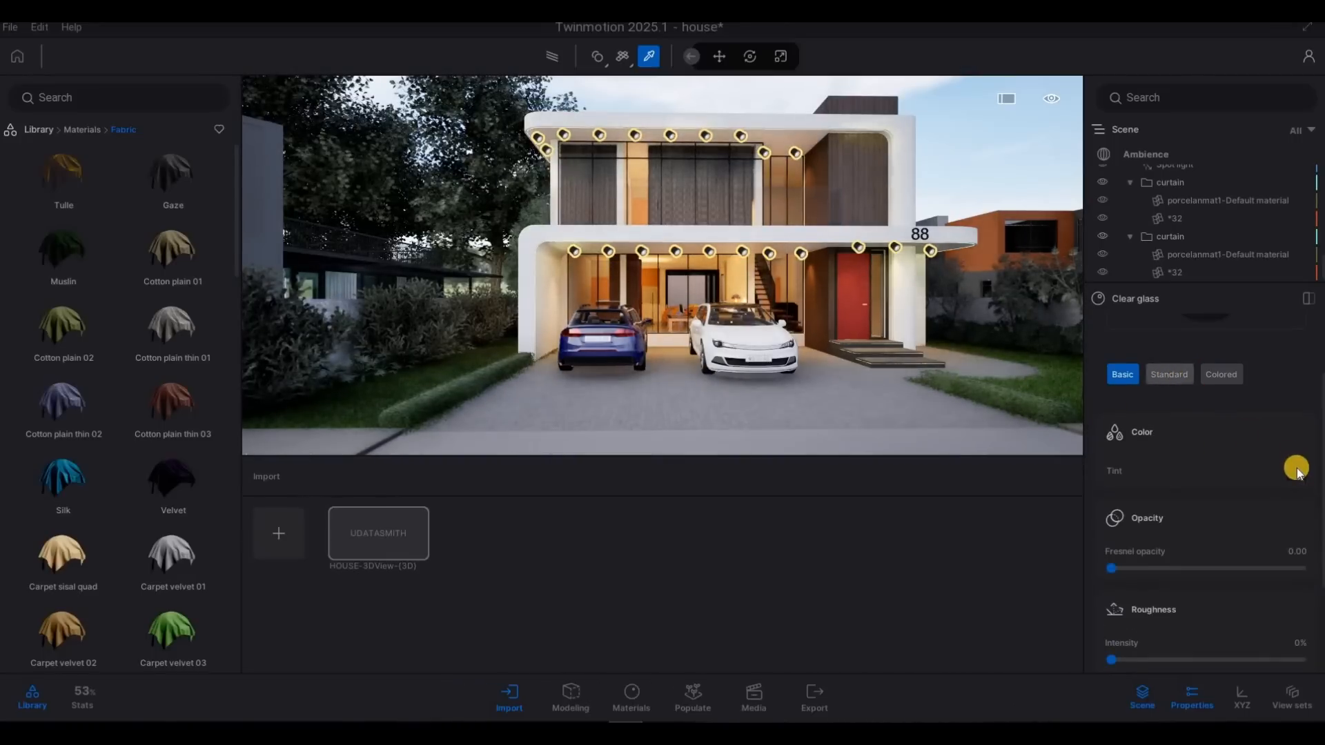
left_click(725, 494)
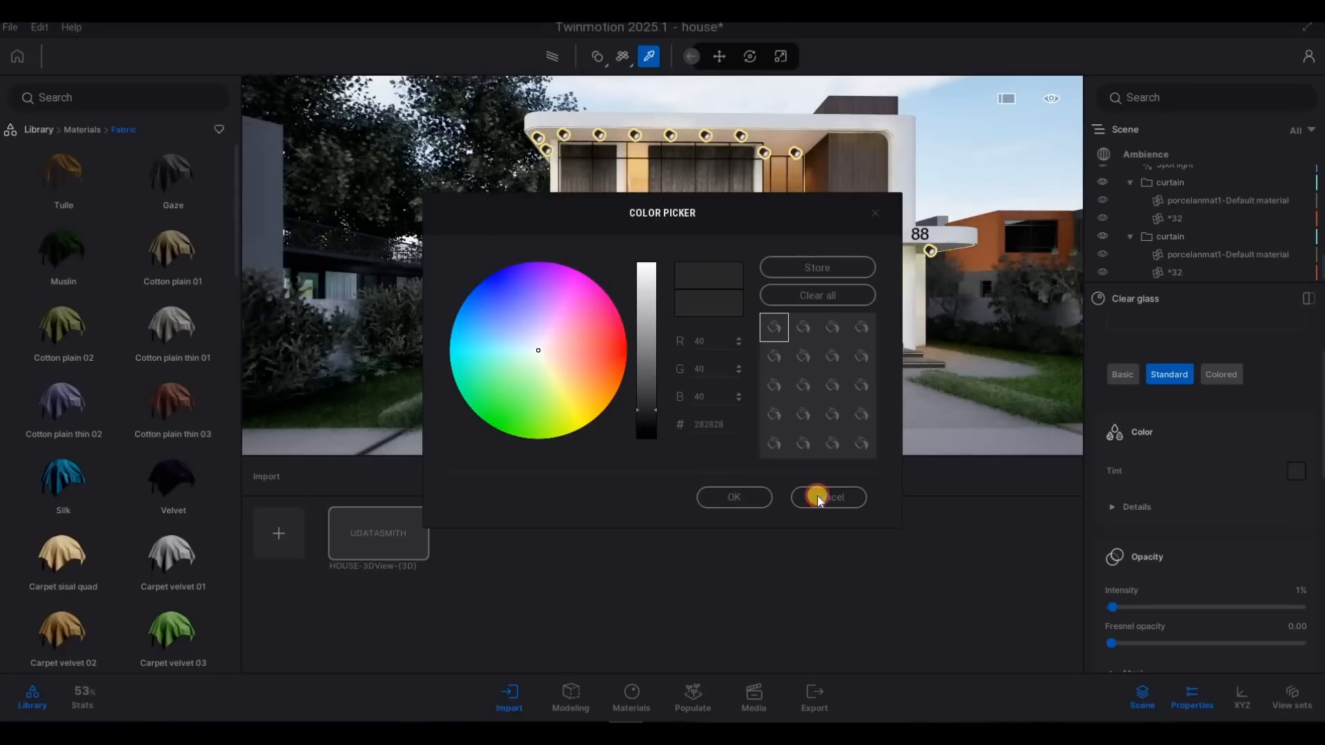
Set Clear glass to 92% opacity intensity and 0.44 Fresnel opacity, judging the facade with path tracing on
left_click_drag(1186, 612, 1263, 608)
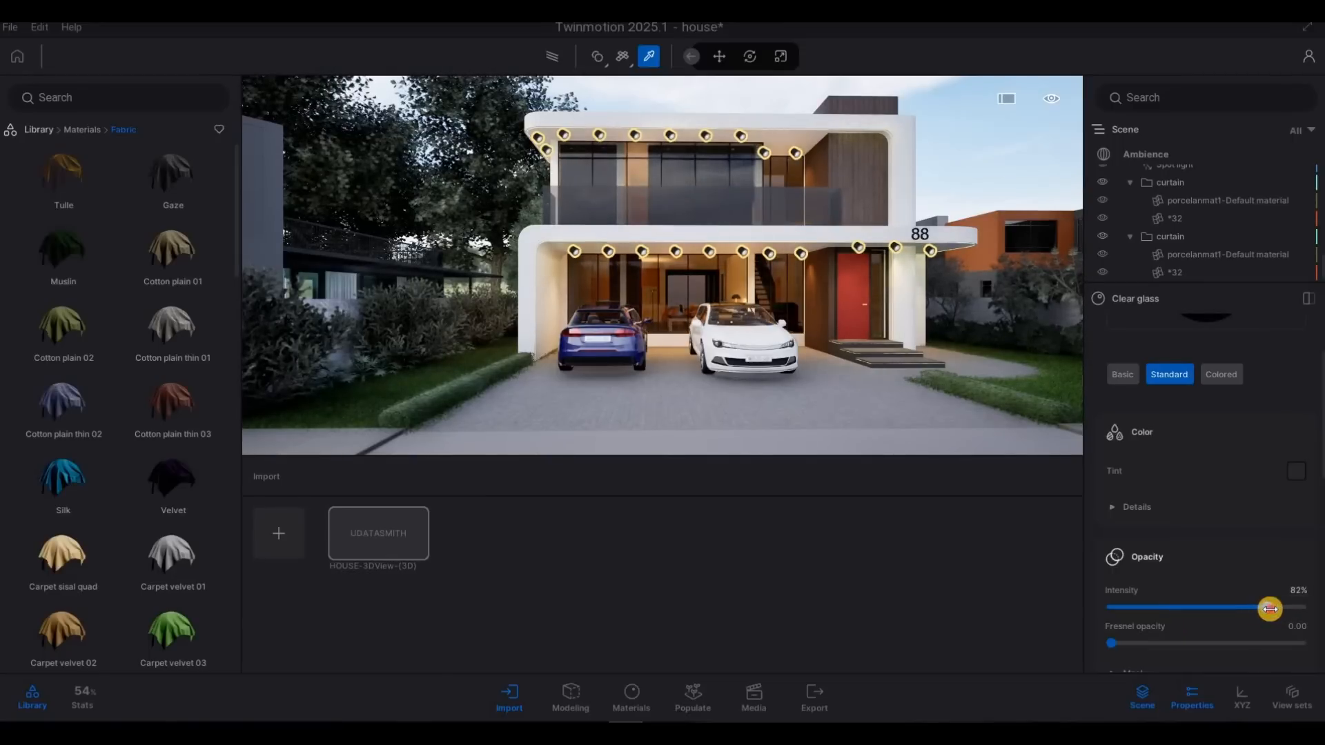
left_click_drag(1285, 608, 1287, 612)
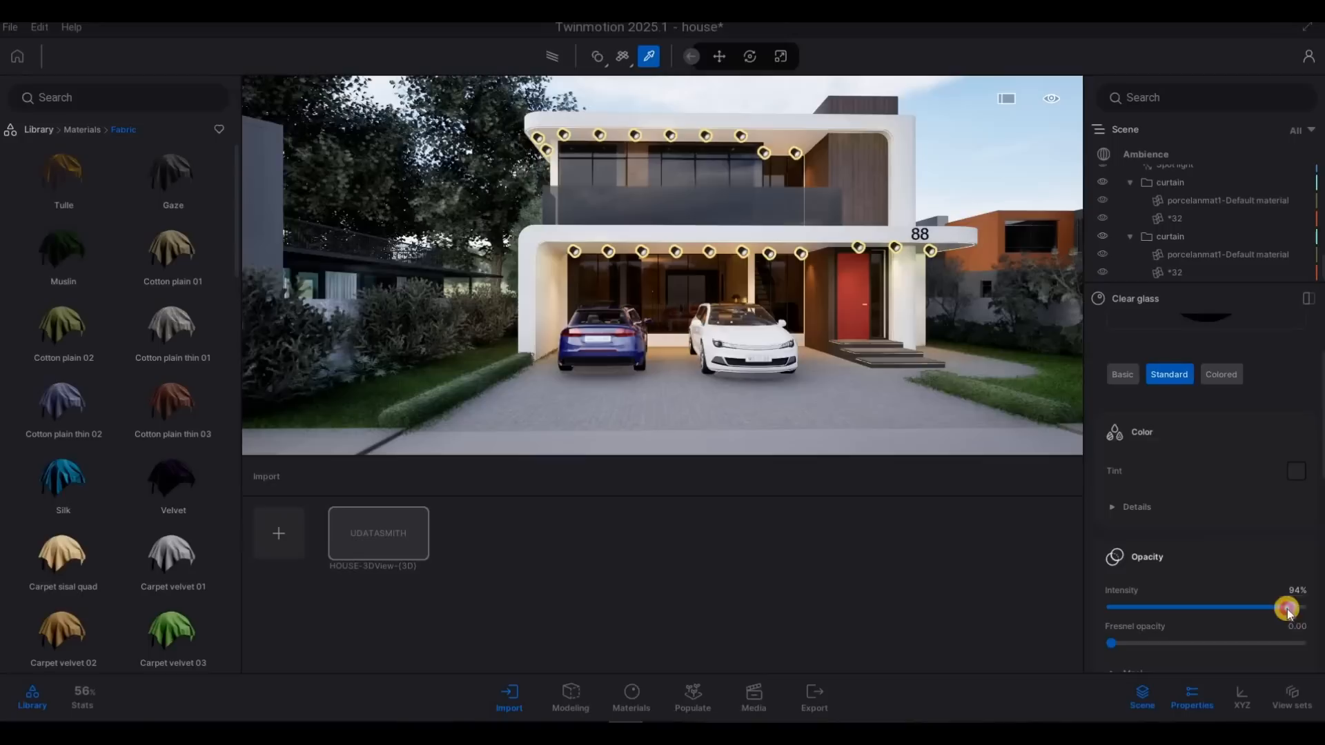
left_click(560, 60)
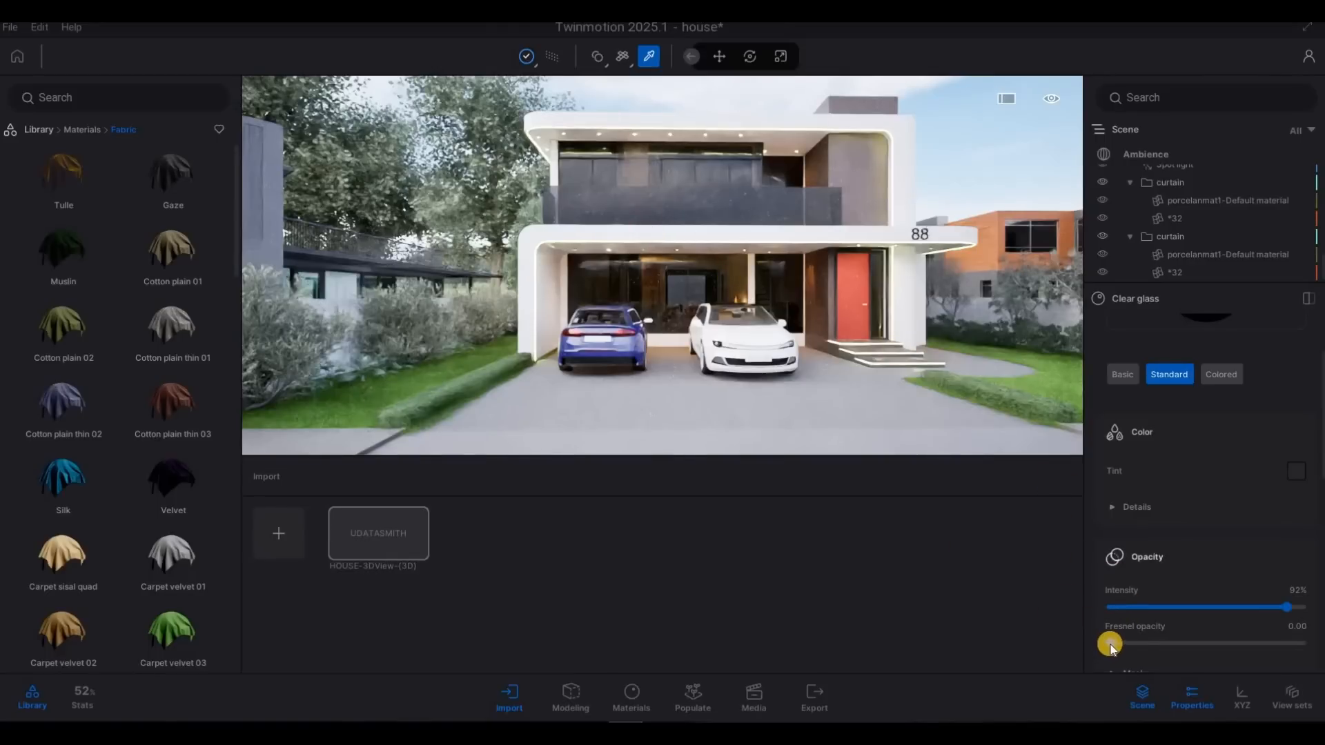
left_click(1194, 645)
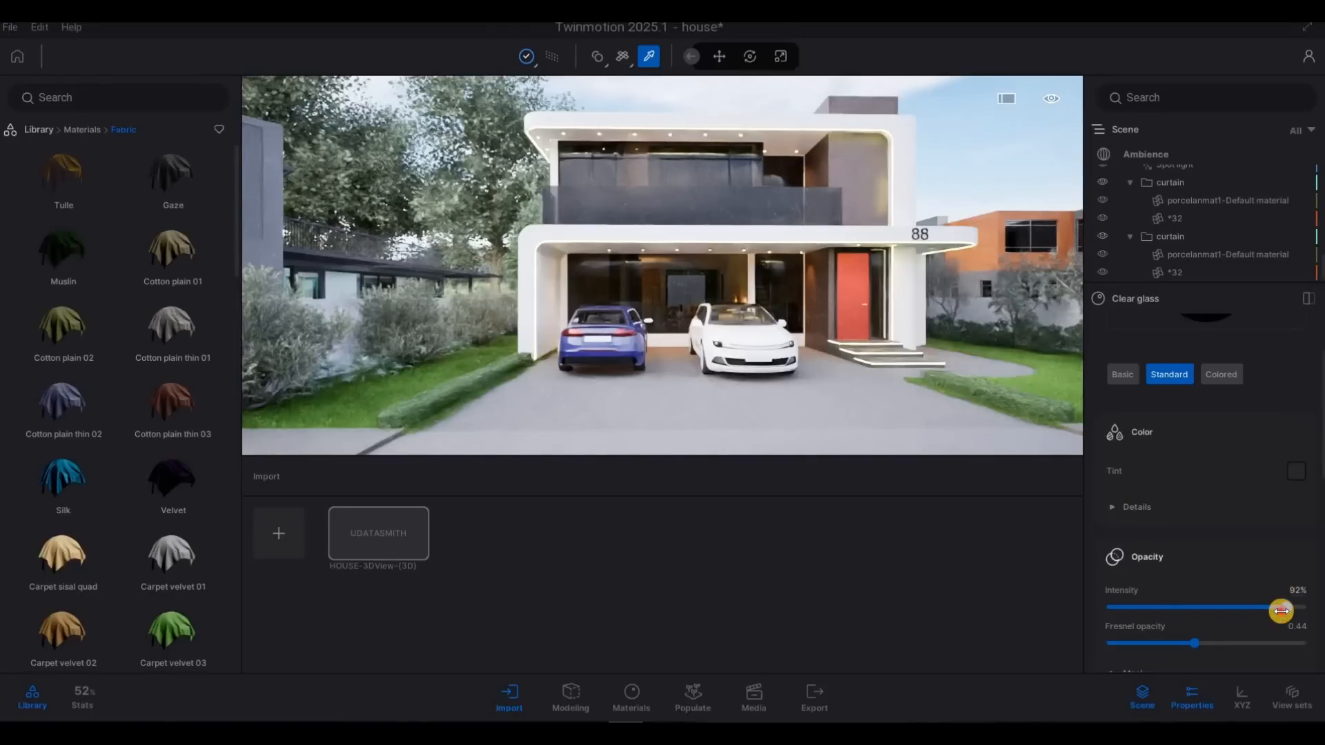
Compare 85% and 51% opacity intensity for Clear glass, settle on 70%, and turn path tracing off
left_click_drag(1281, 611, 1271, 618)
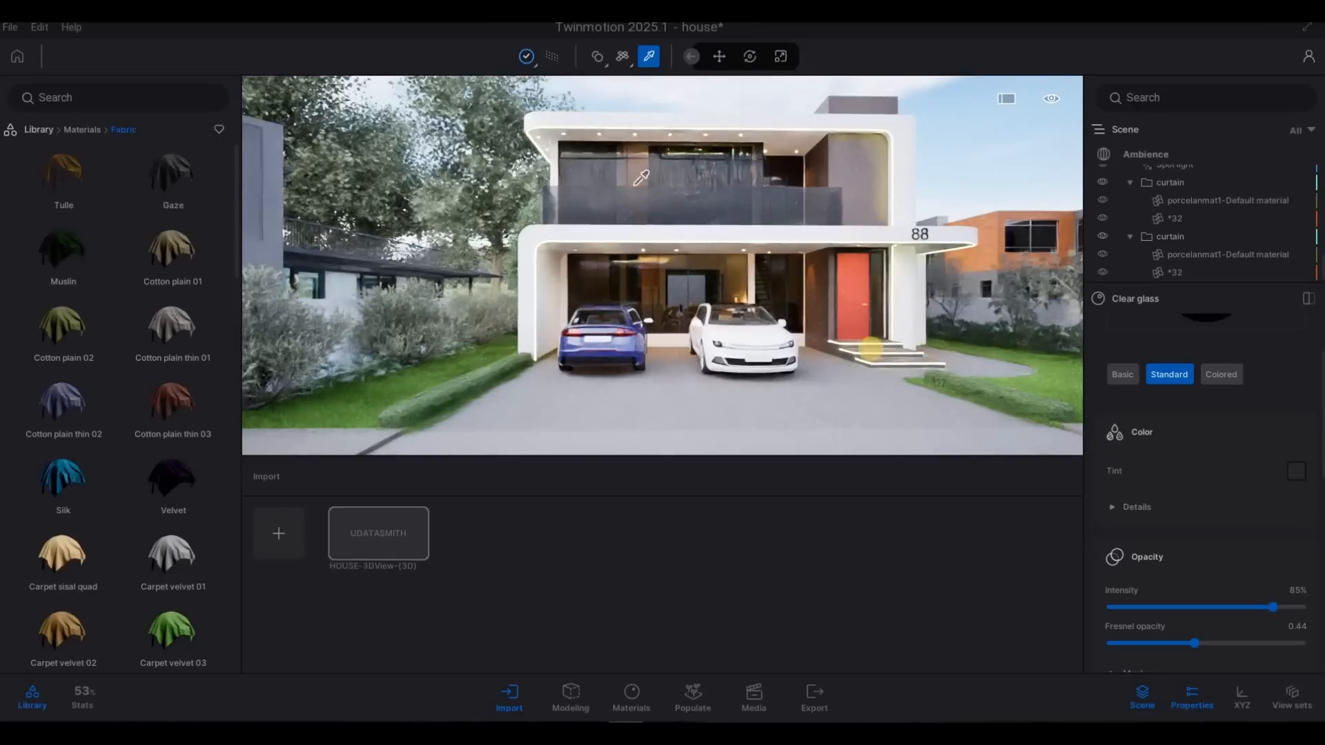
left_click(1207, 608)
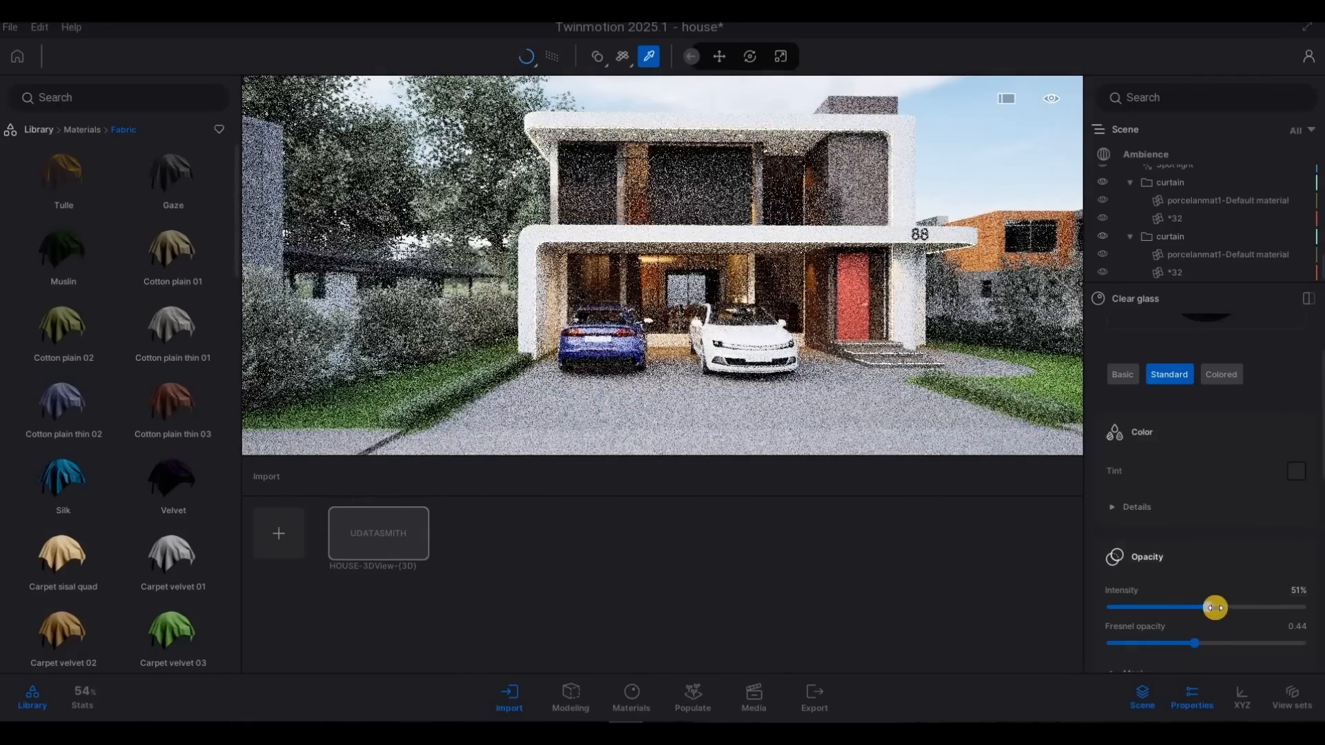
left_click_drag(1218, 614, 1259, 616)
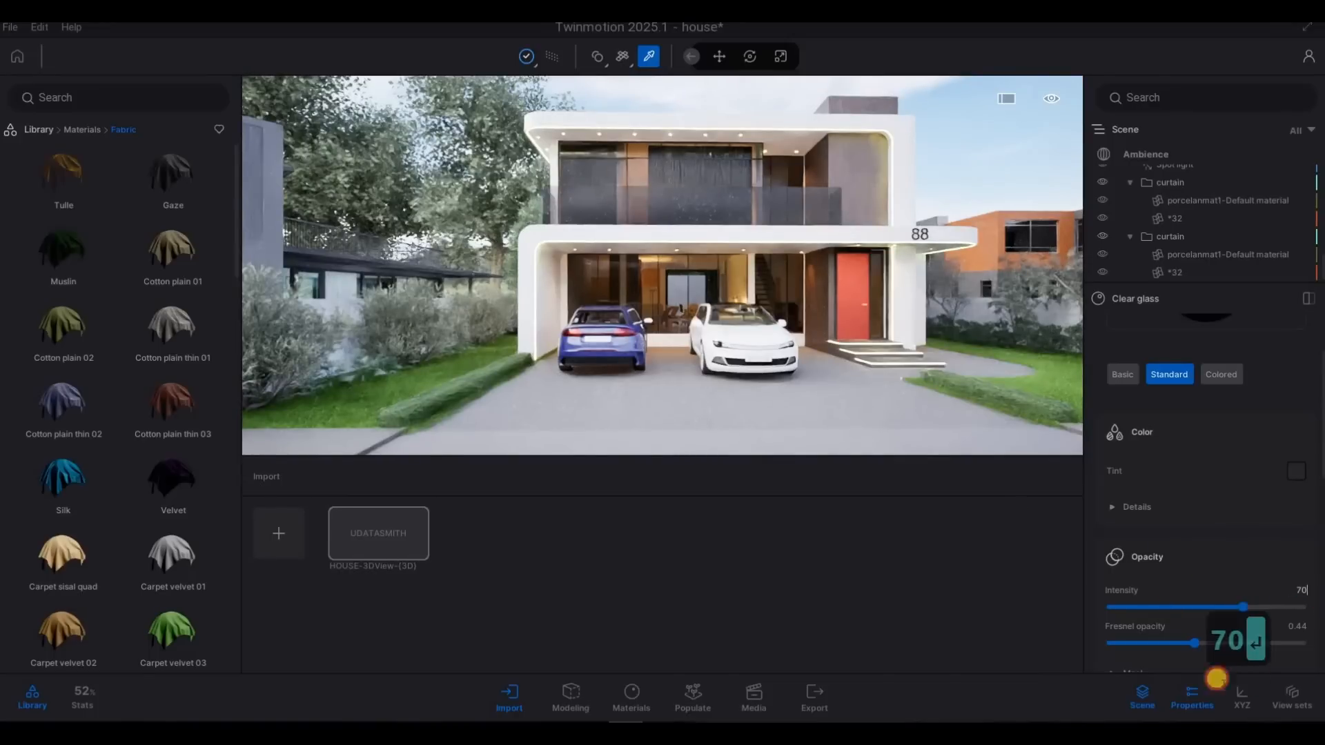
left_click(554, 57)
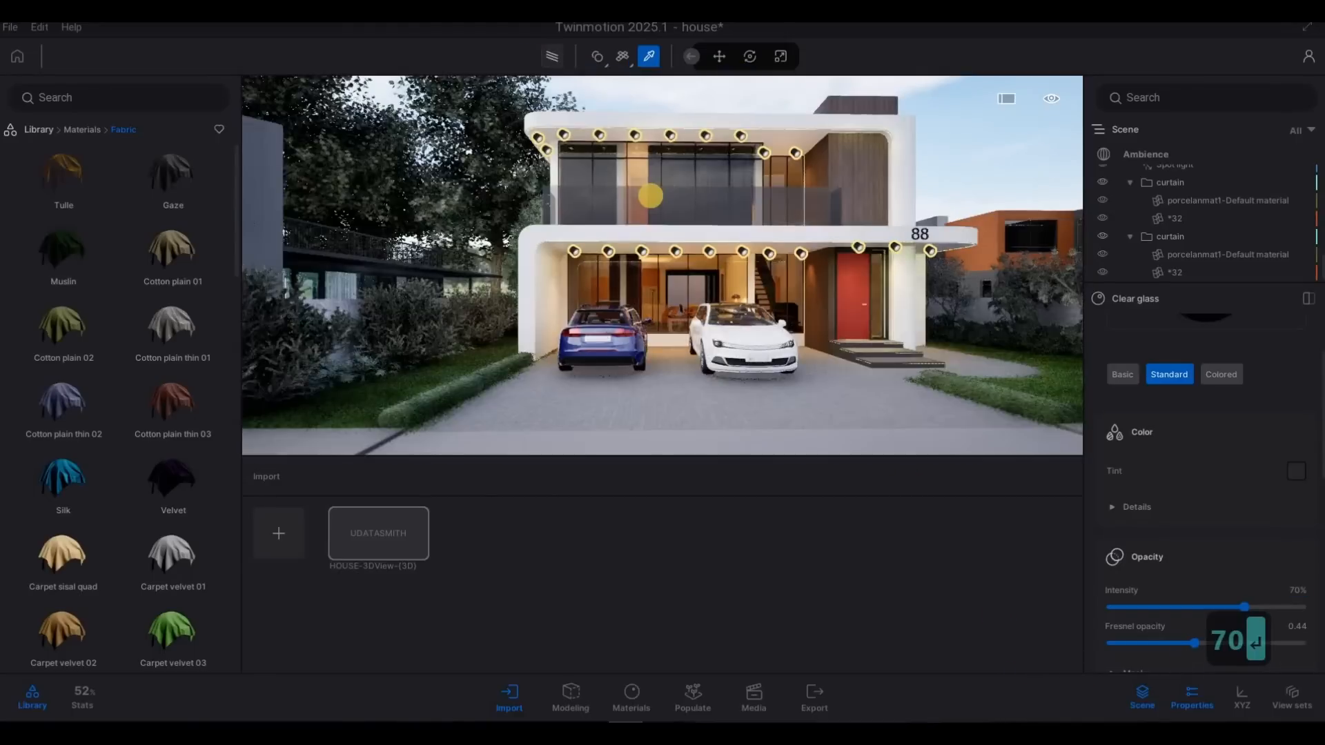
Select the right-hand curtain on the upper floor and move it about 0.09 outward, closer to the window glass
key("w")
key("w")
key("w")
key("w")
key("q")
key("q")
key("q")
key("q")
key("a")
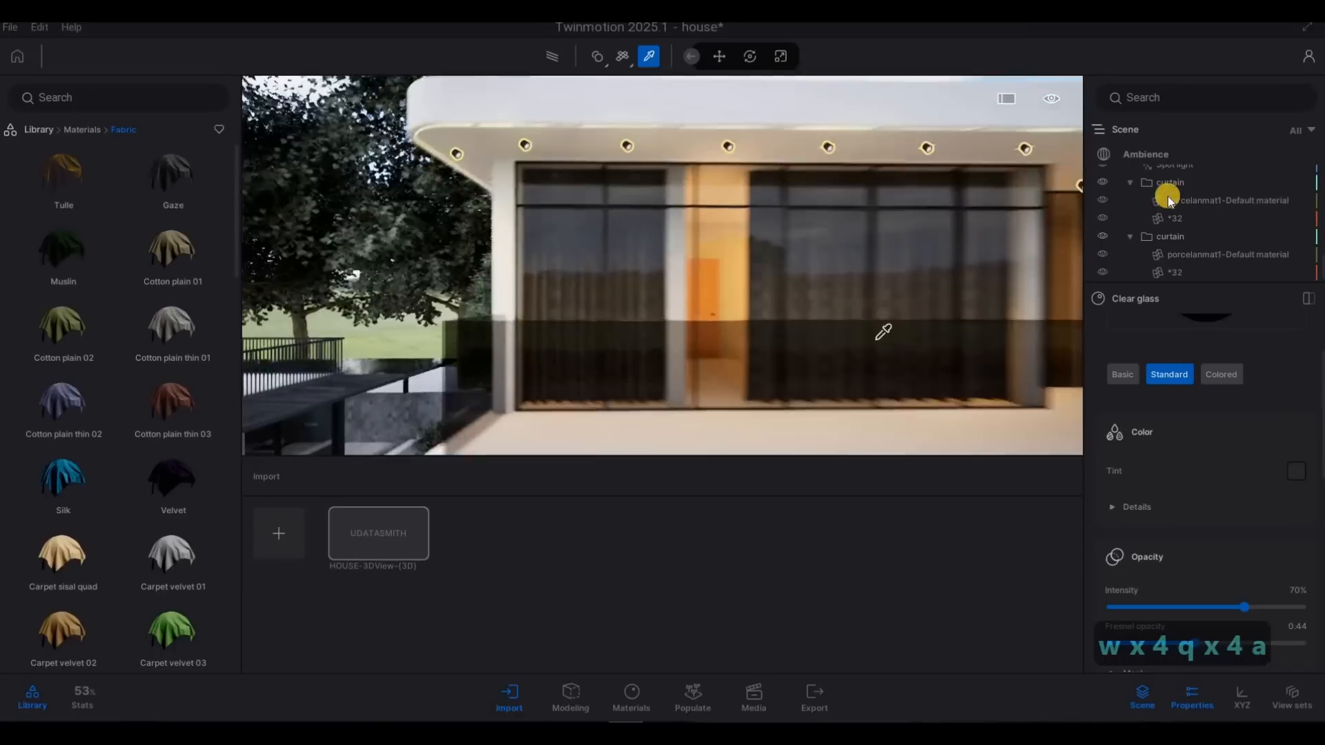
left_click(1118, 186)
key("s")
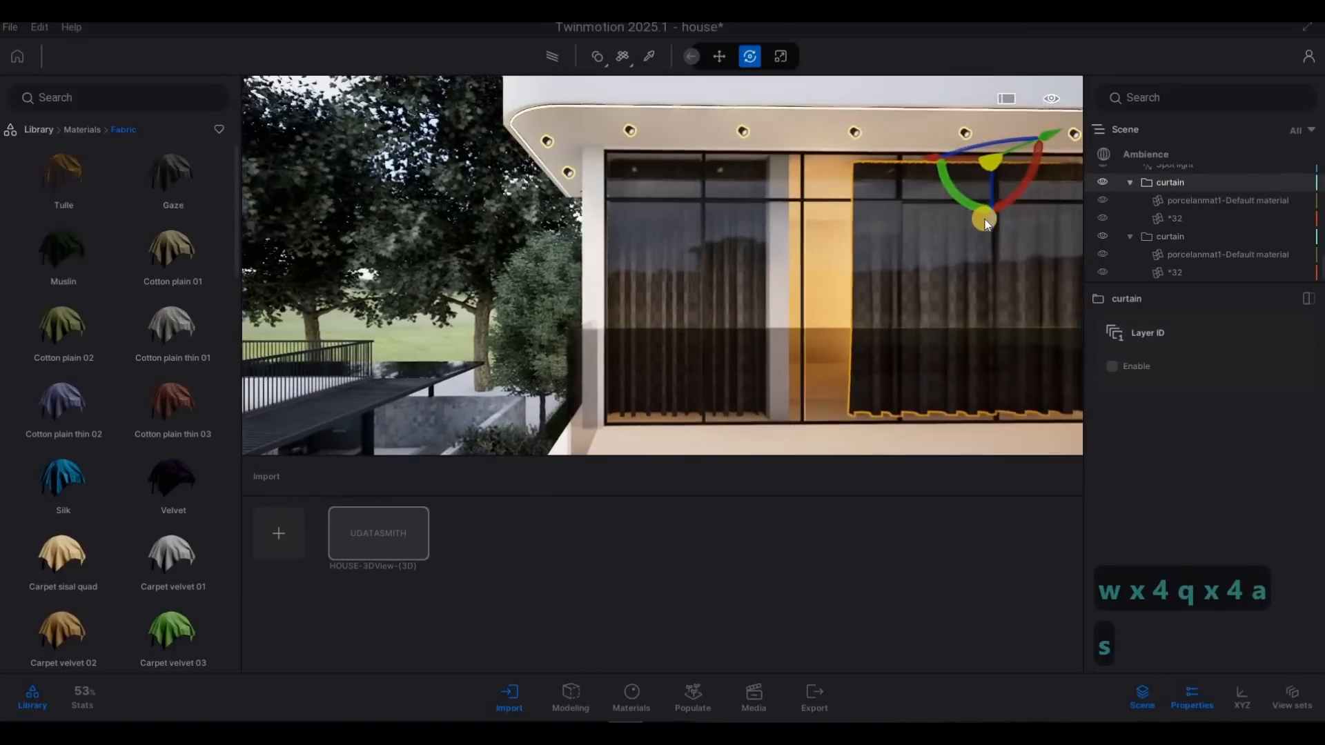
left_click_drag(990, 218, 977, 268)
right_click_drag(1235, 296, 926, 147)
key("a")
key("w")
key("a")
key("a")
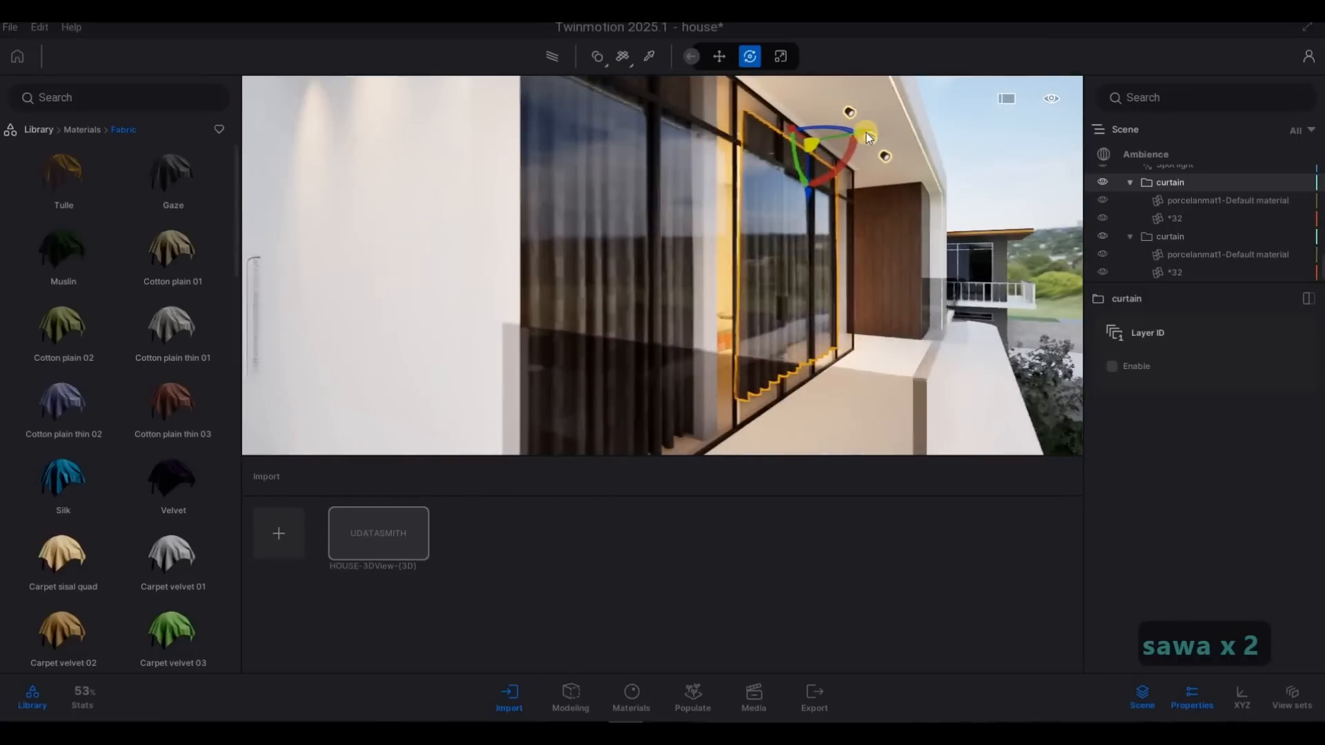
mouse_move(872, 128)
left_mouse_down()
mouse_move(892, 128)
mouse_move(875, 127)
left_mouse_up()
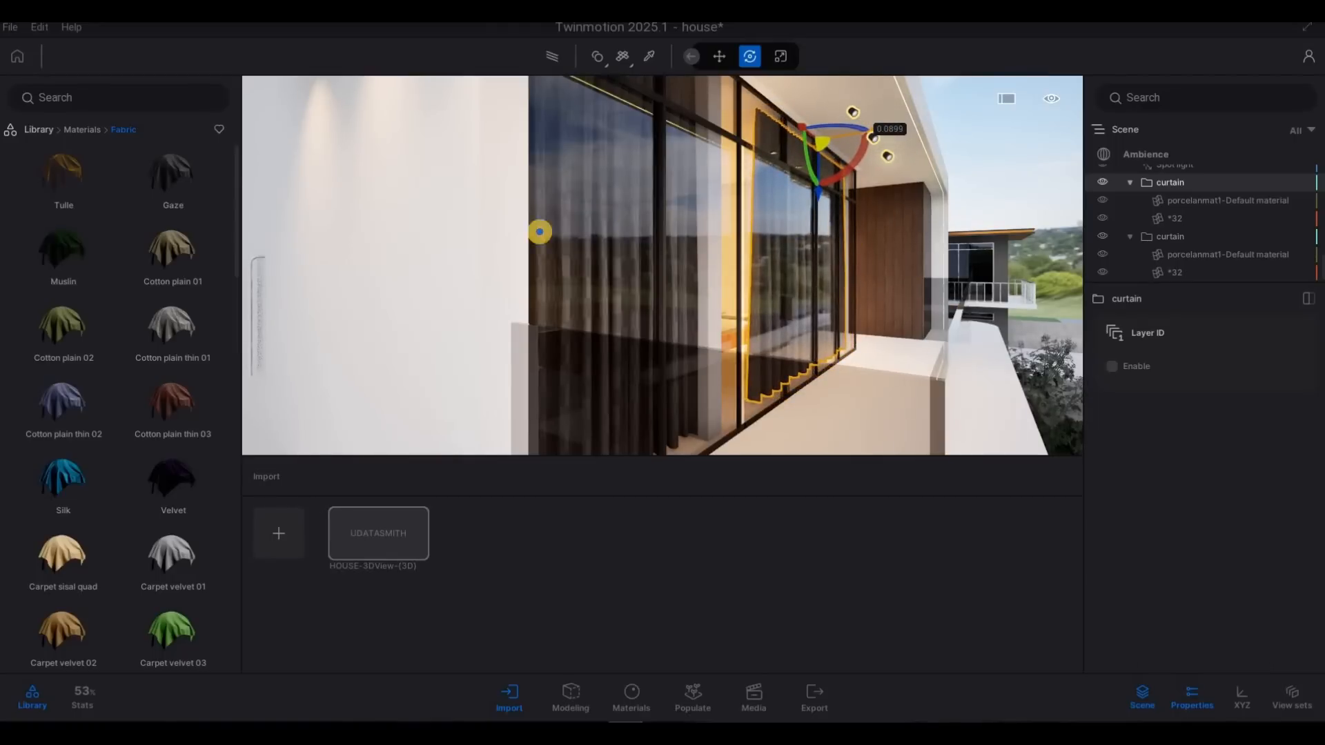
Select the left-hand curtain on the upper floor and move it about 0.05 closer to the window glass
key("d")
right_click_drag(358, 248, 1173, 235)
key("a")
key("s")
key("d")
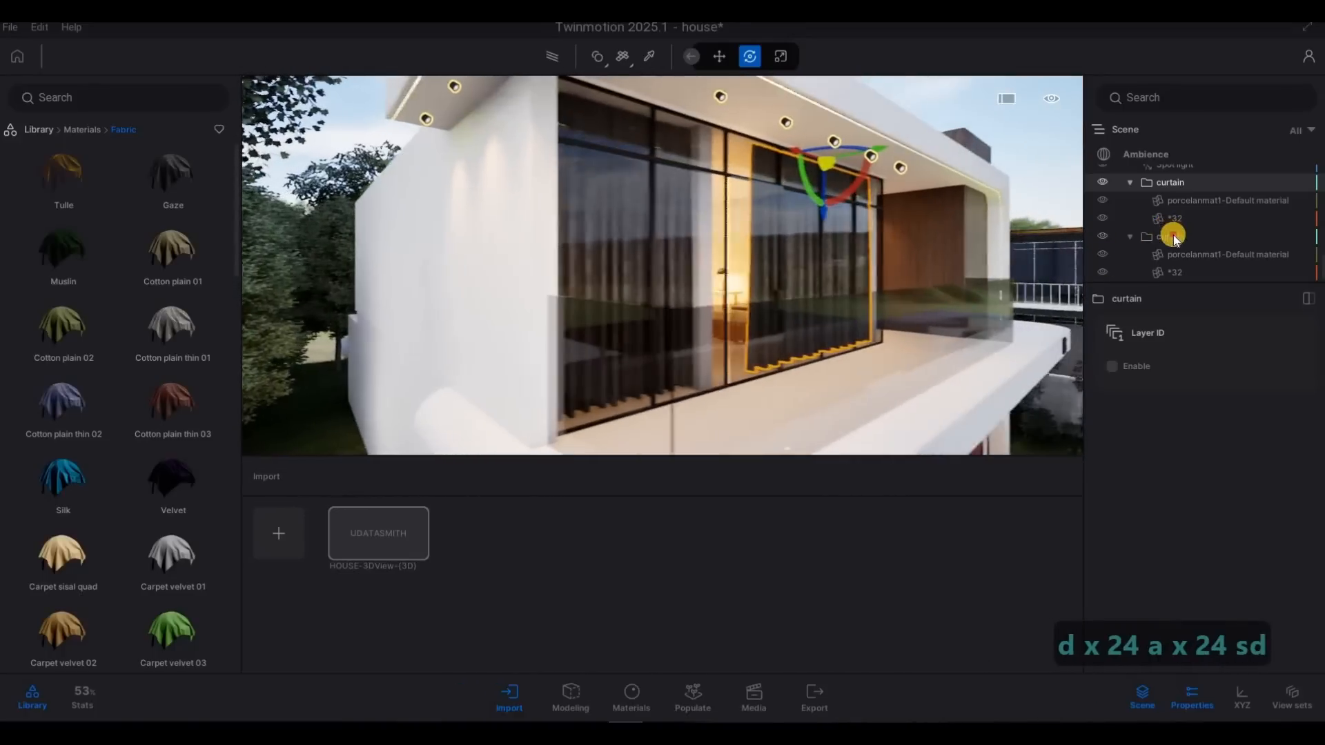
left_click(681, 139)
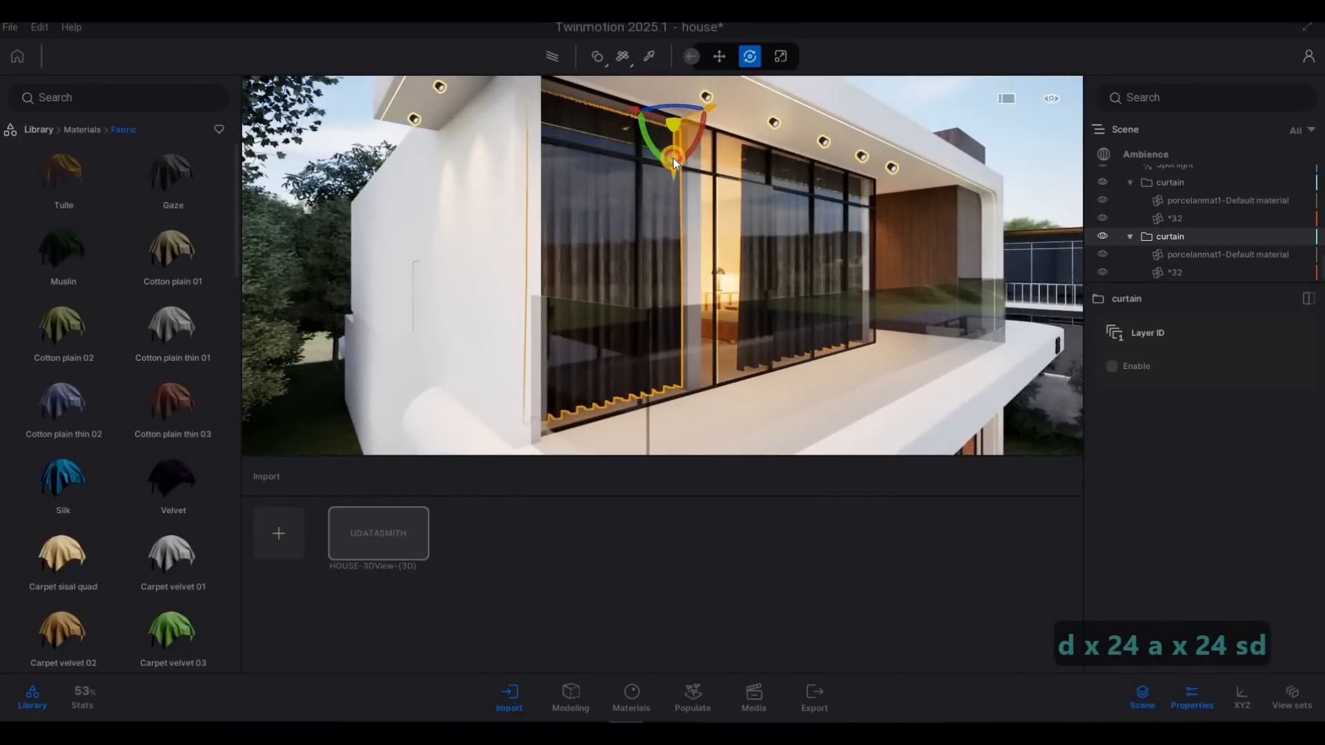
left_click_drag(674, 152, 676, 155)
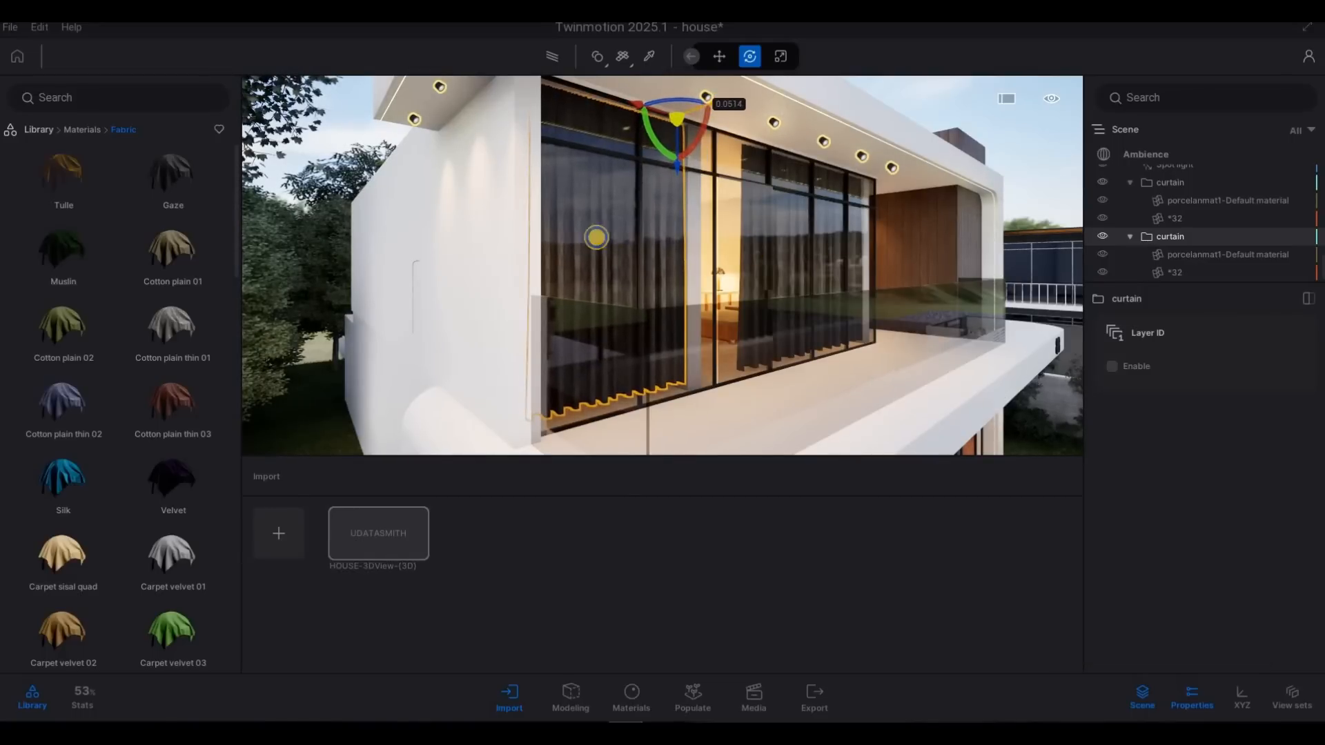
Examine both repositioned curtains through the upper windows, close up and from the front of the whole facade
key("d")
key("d")
key("d")
key("d")
key("d")
key("d")
key("d")
key("d")
key("d")
key("d")
key("d")
key("d")
key("d")
key("d")
key("d")
key("d")
key("d")
key("d")
key("d")
key("e")
key("s")
key("s")
key("s")
key("s")
key("s")
key("s")
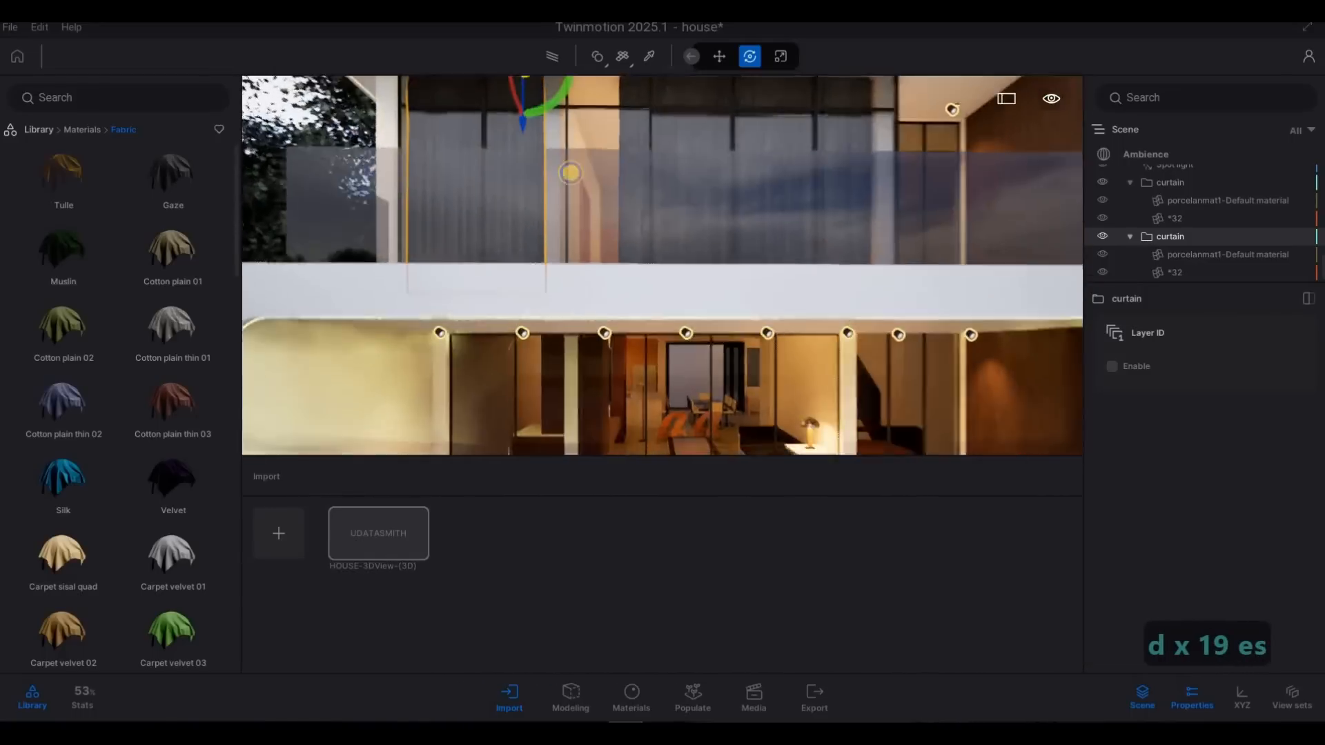
key("s")
key("s")
key("s")
key("s")
key("s")
key("s")
key("s")
key("s")
key("s")
key("s")
key("s")
key("s")
key("s")
key("s")
key("s")
key("s")
key("s")
key("s")
key("s")
key("s")
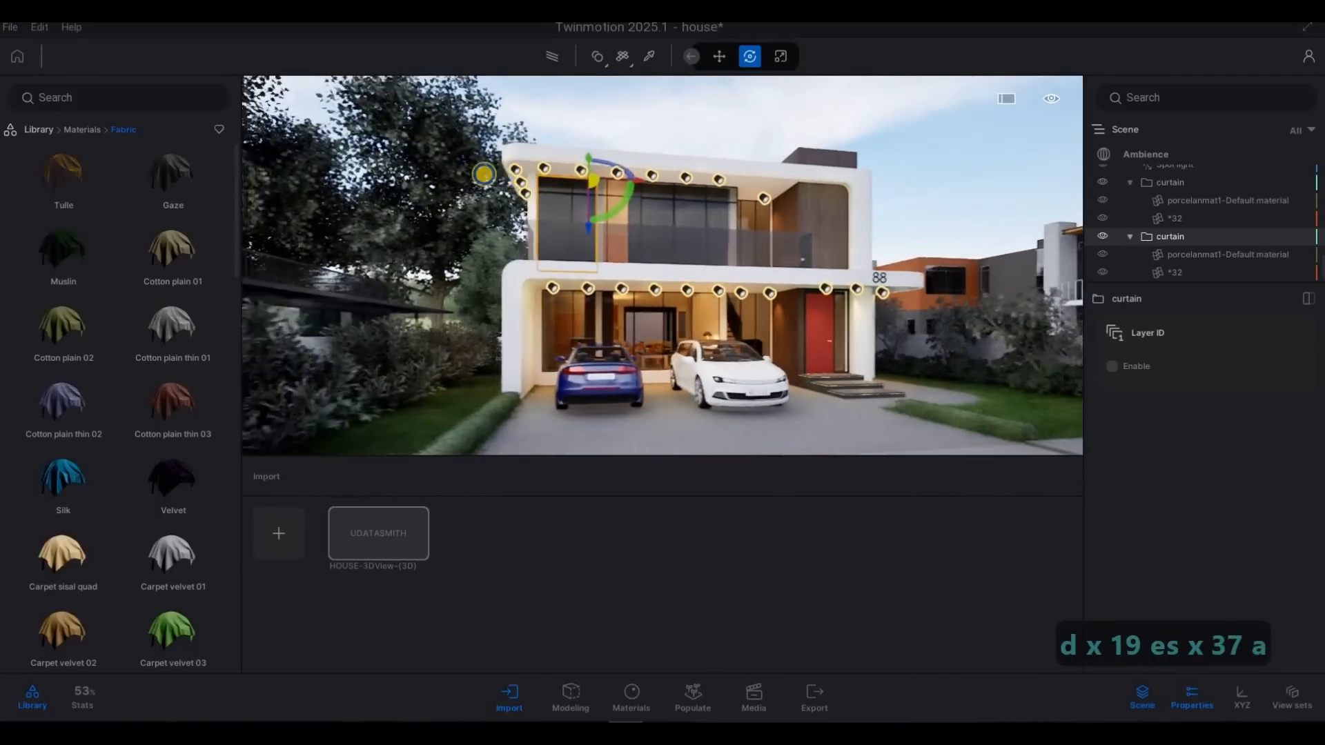
key("a")
key("d")
key("w")
key("a")
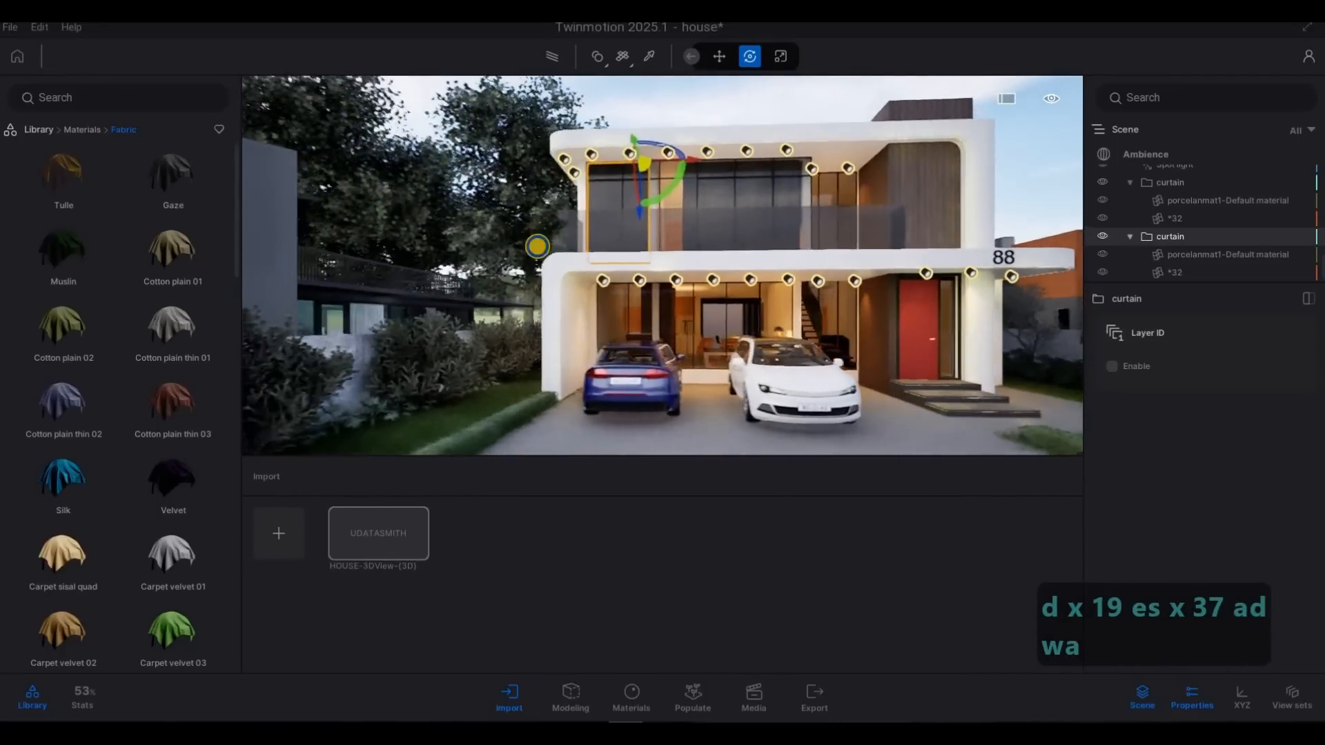
Enter the house on the upper floor and inspect the stair hall's walls, ceiling and tall front window
key("w")
key("d")
key("d")
key("d")
key("d")
key("d")
key("d")
key("d")
key("d")
key("d")
key("q")
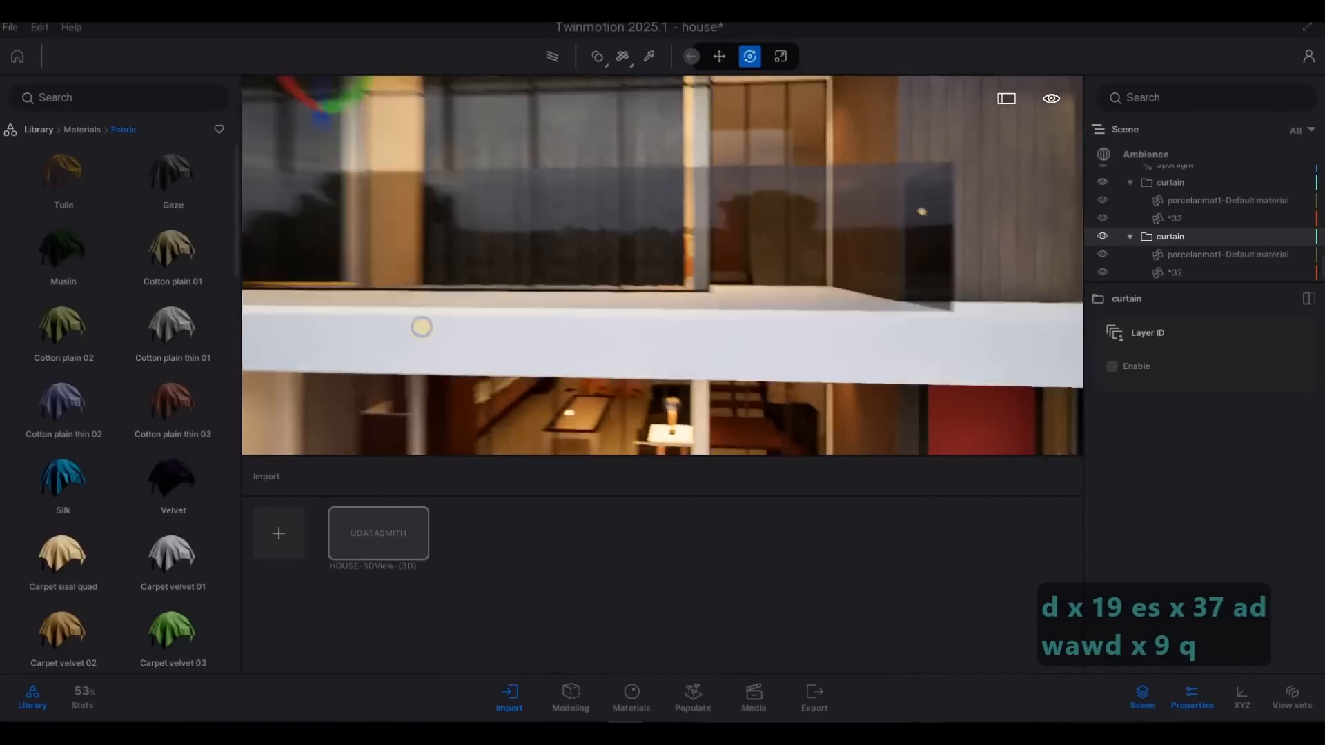
key("d")
key("a")
key("d")
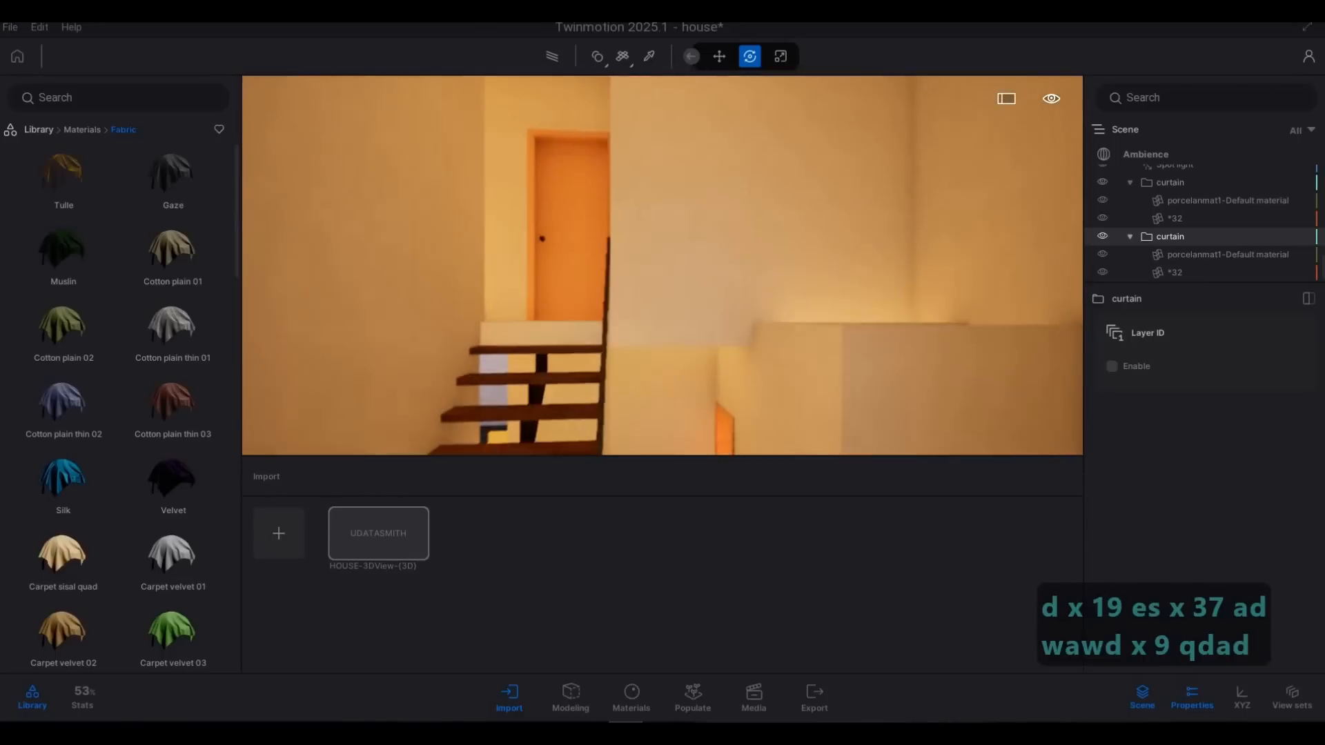
key("d")
key("a")
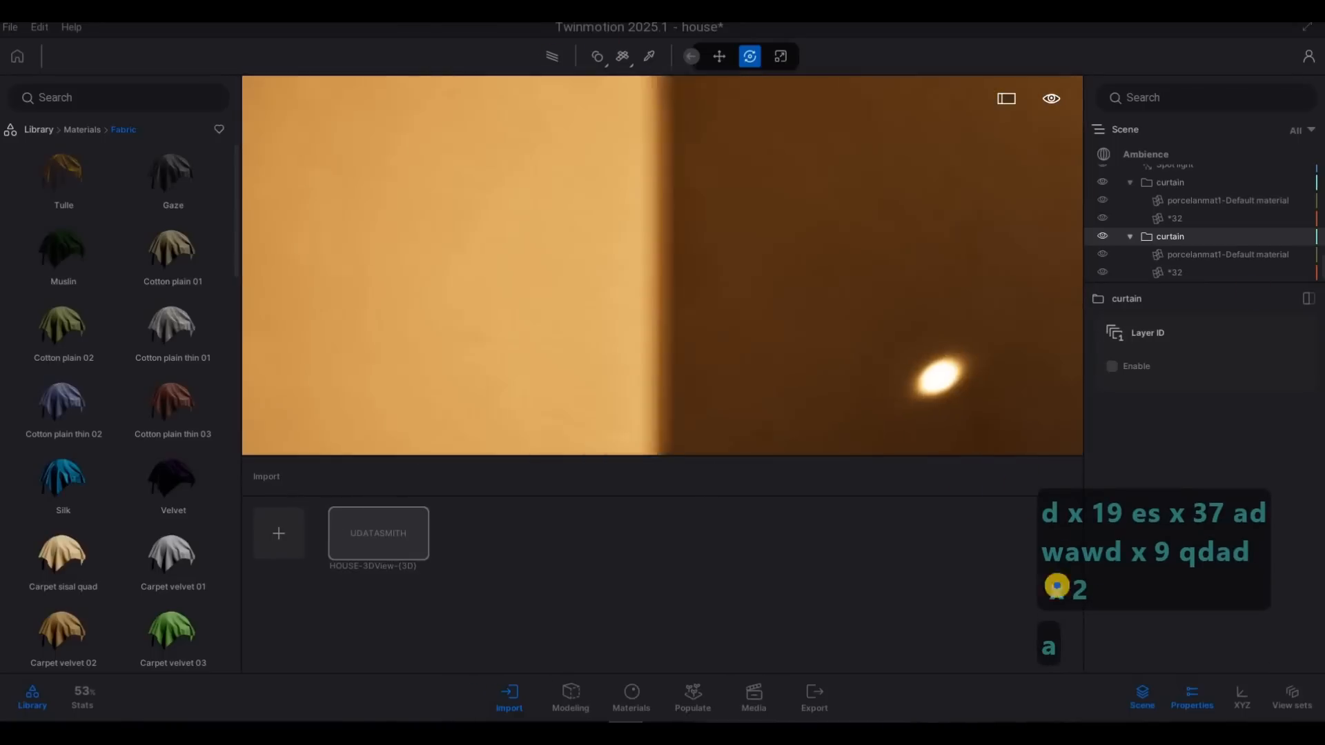
key("w")
key("s")
key("w")
key("d")
key("s")
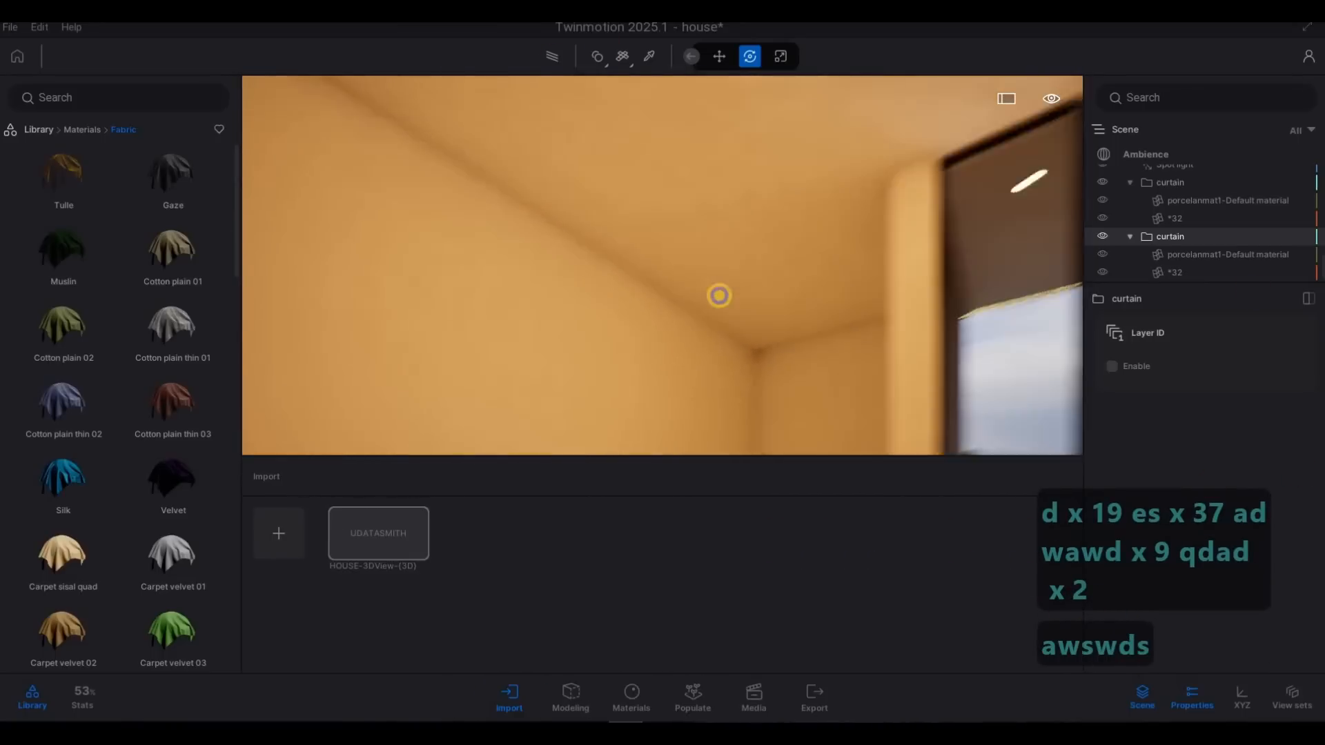
Open the Lights folder of the user library
left_click(39, 130)
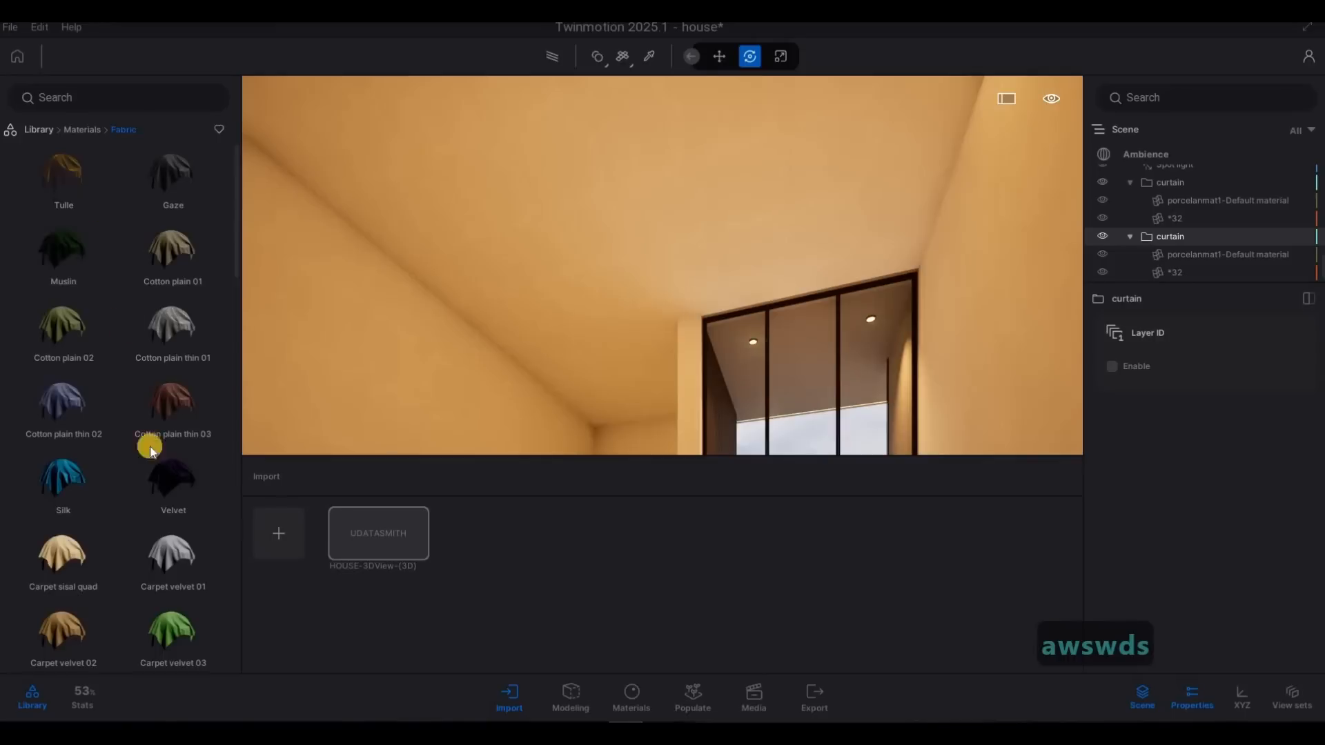
left_click(170, 427)
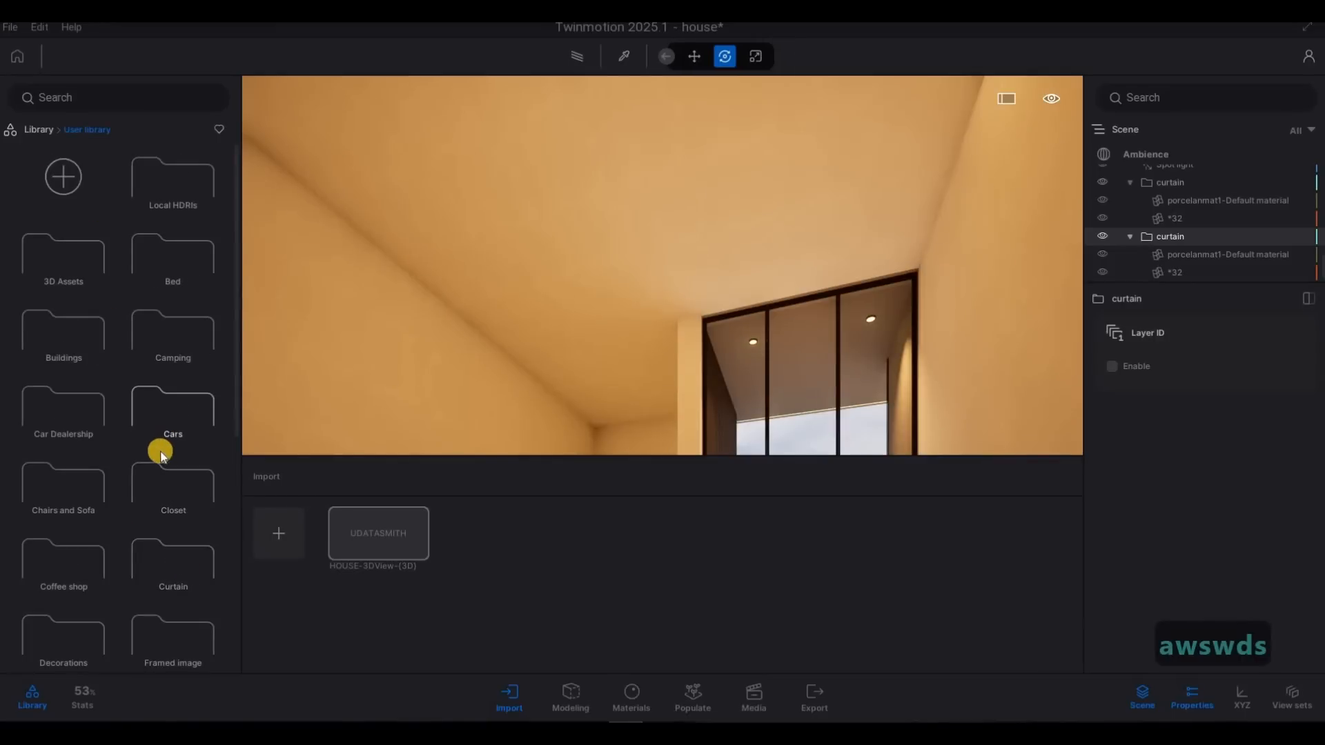
scroll(160, 456, "down", 5)
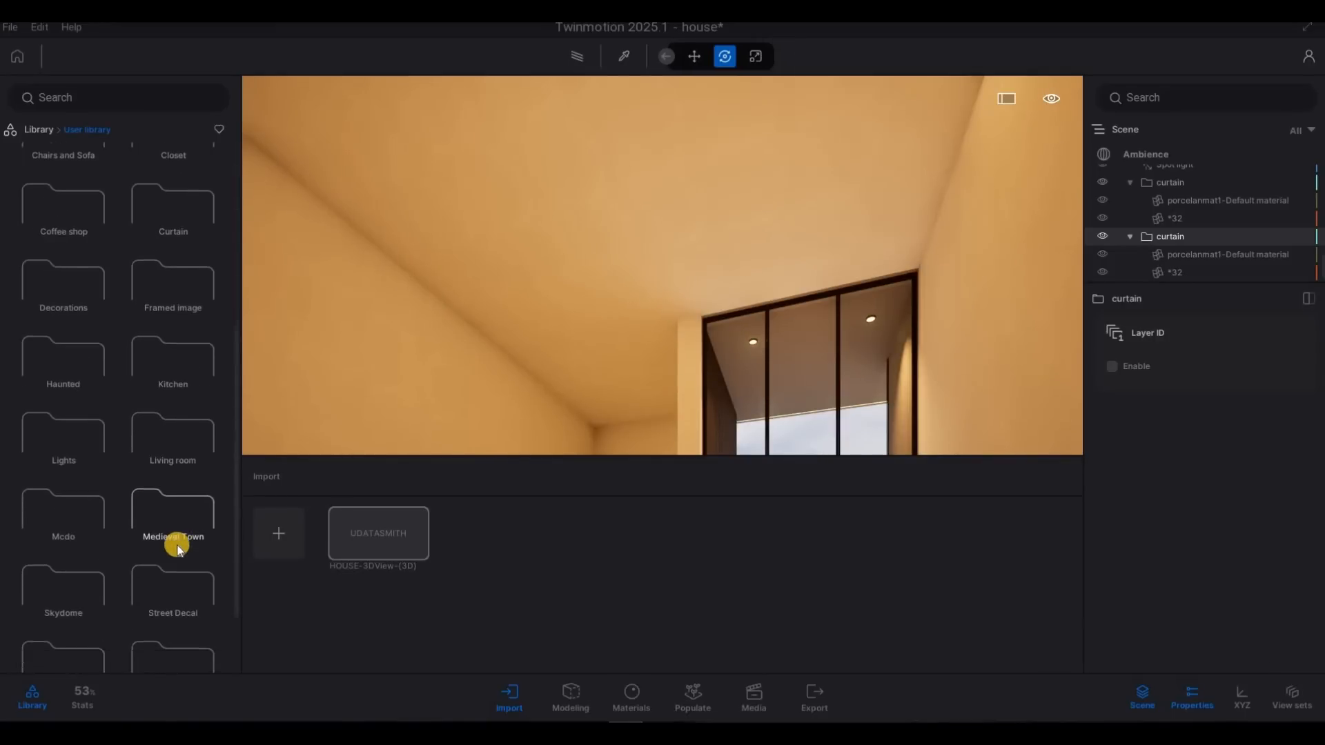
scroll(177, 545, "down", 2)
scroll(90, 448, "up", 1)
left_click(69, 430)
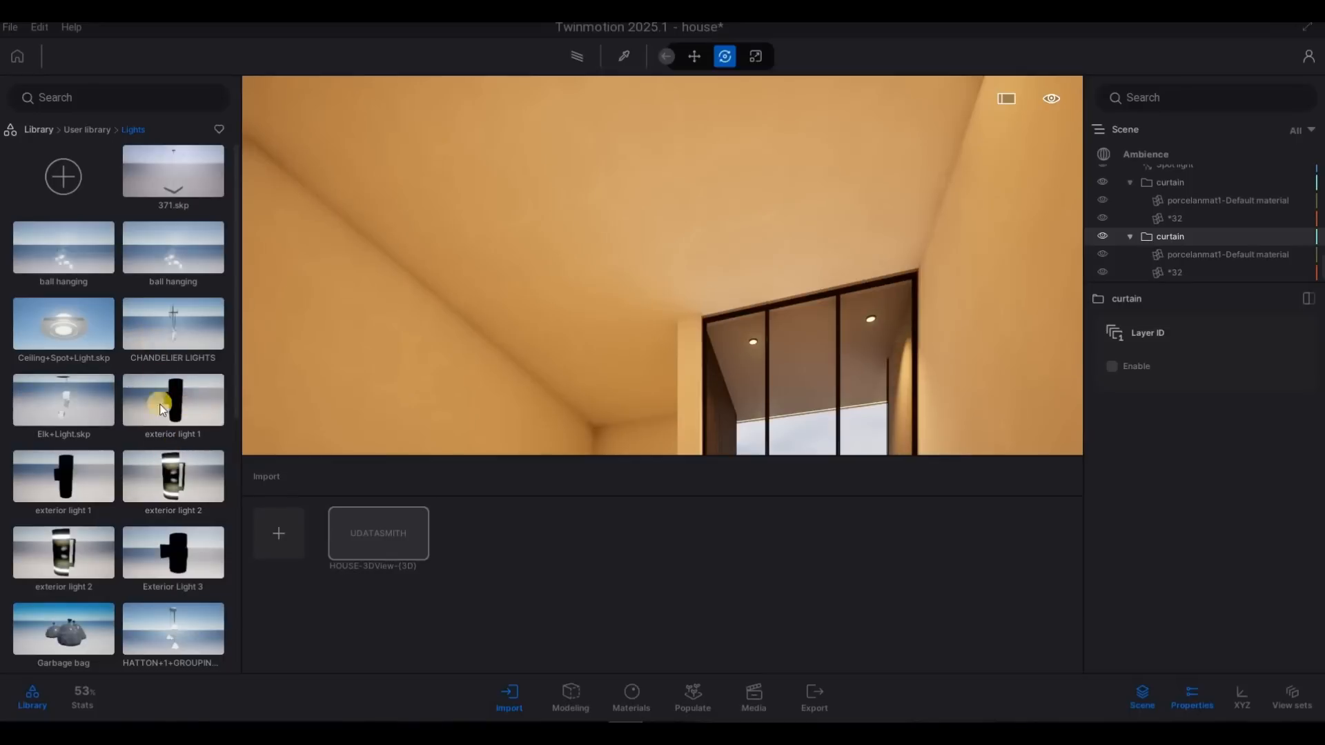
Place the Suspended Feature Light model on the upper stair hall's ceiling and rotate it 180° so it hangs downward
scroll(143, 520, "down", 5)
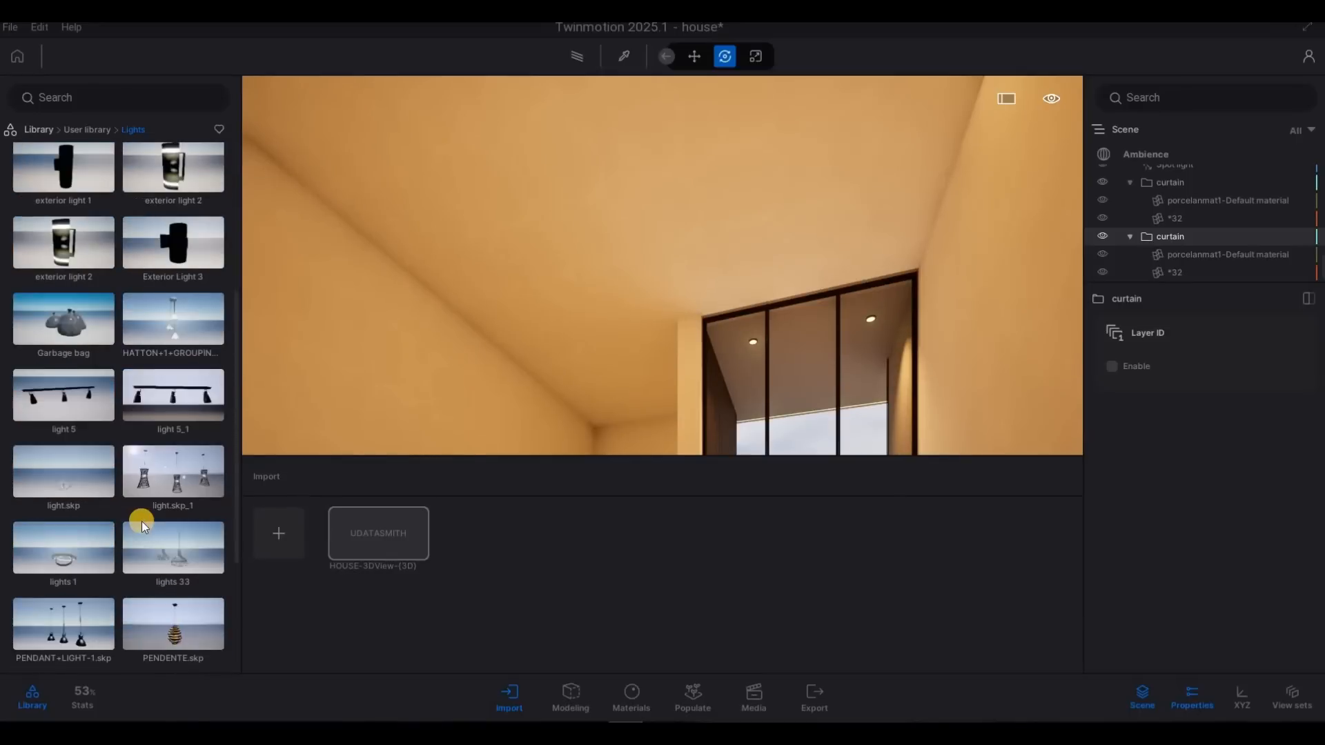
scroll(142, 521, "down", 4)
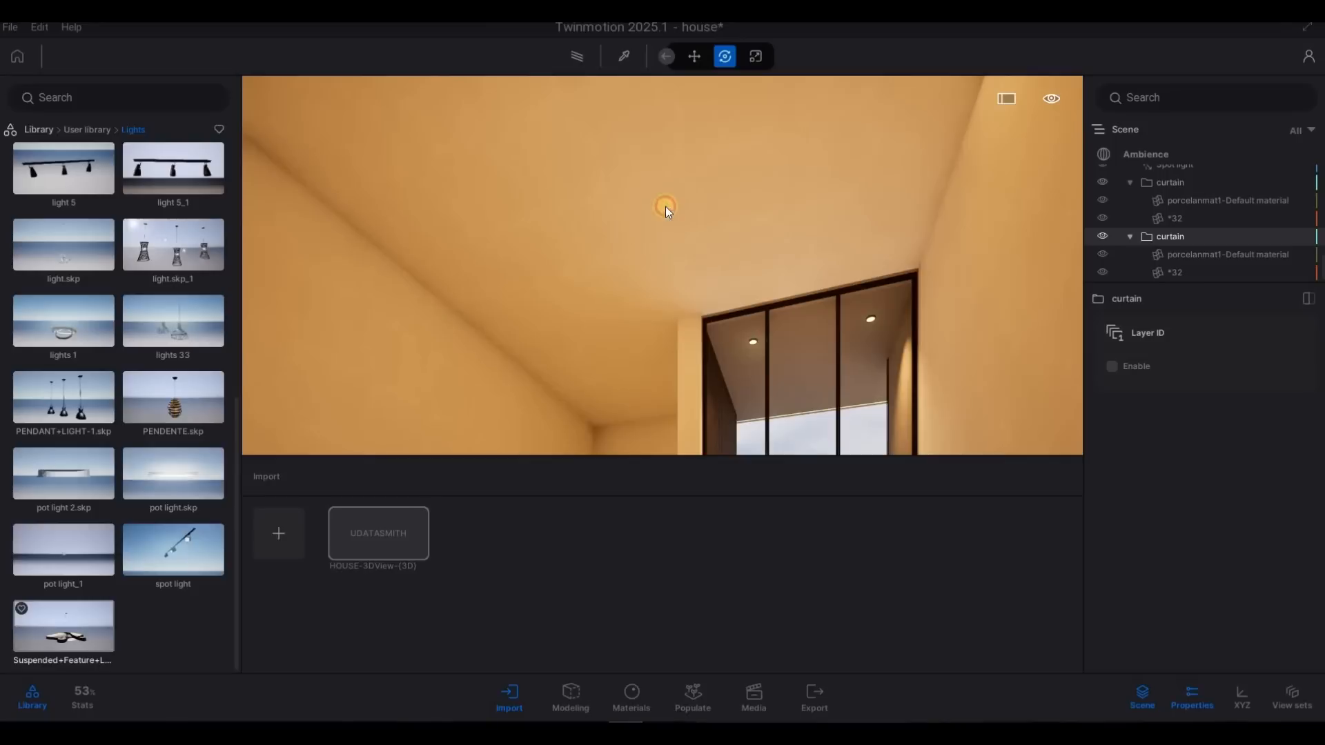
left_click_drag(646, 255, 673, 295)
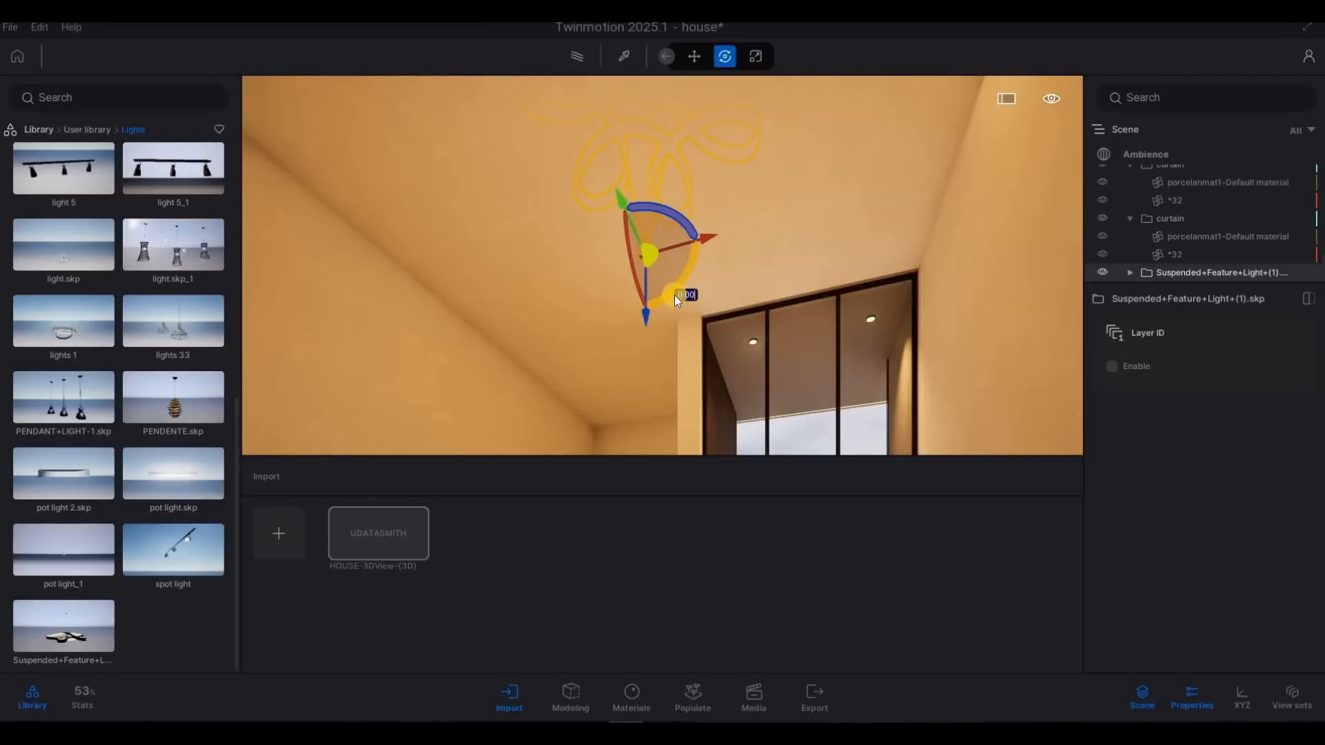
type("0")
key("Return")
Move the suspended light about 0.38 sideways toward the middle of the stair hall's front window
key("d")
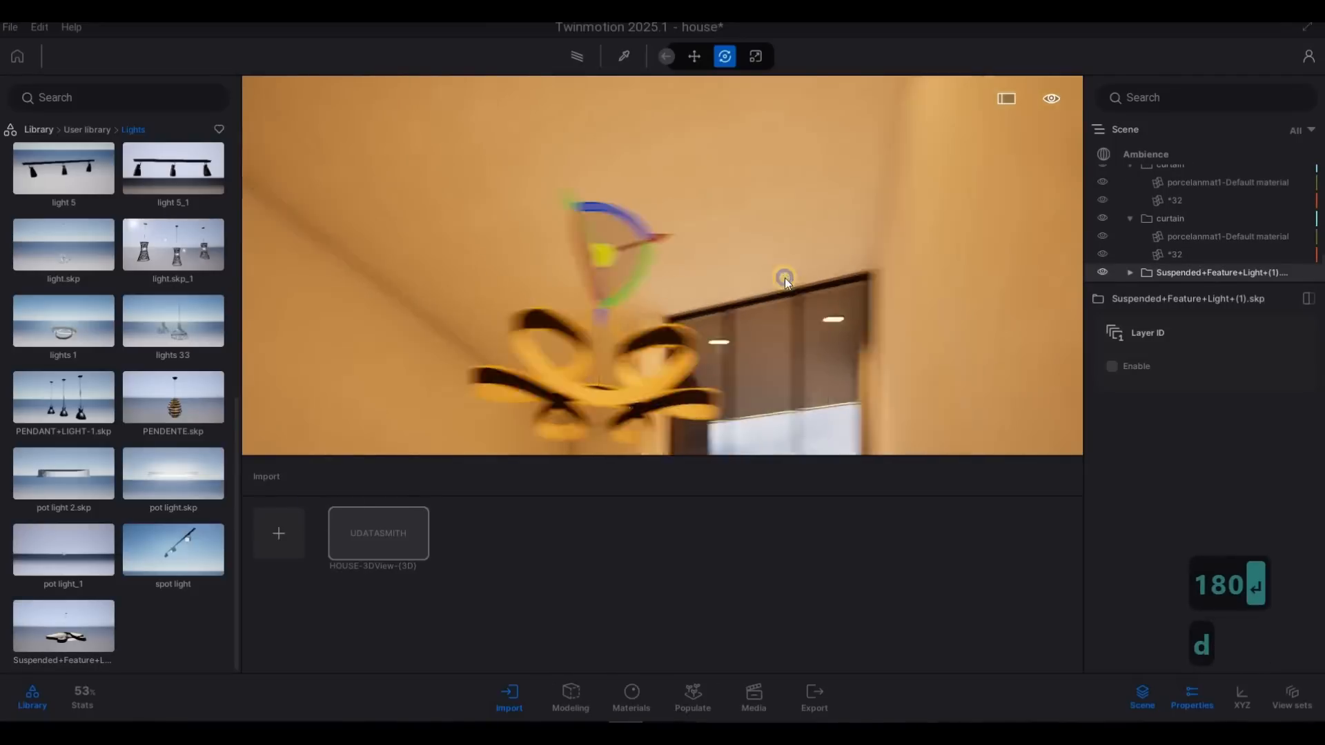
key("w")
key("d")
key("d")
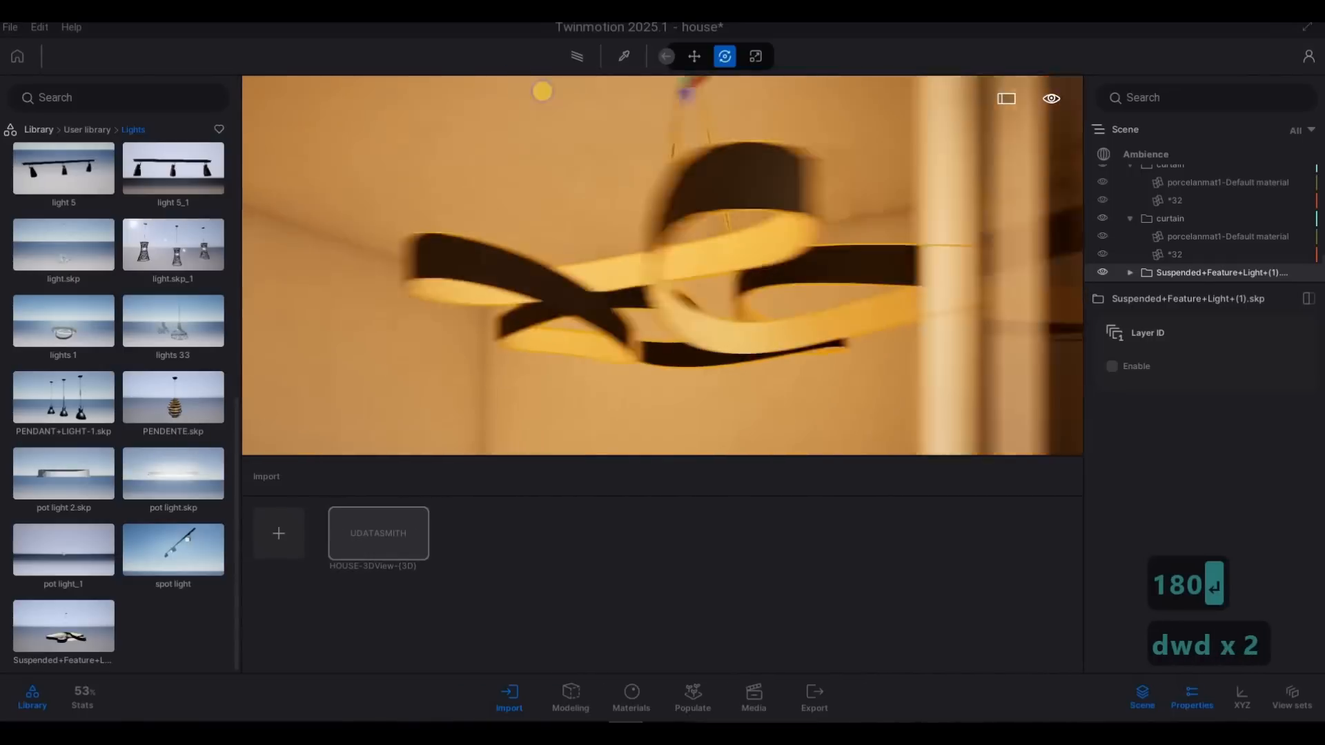
key("s")
left_click_drag(751, 108, 789, 180)
key("d")
key("a")
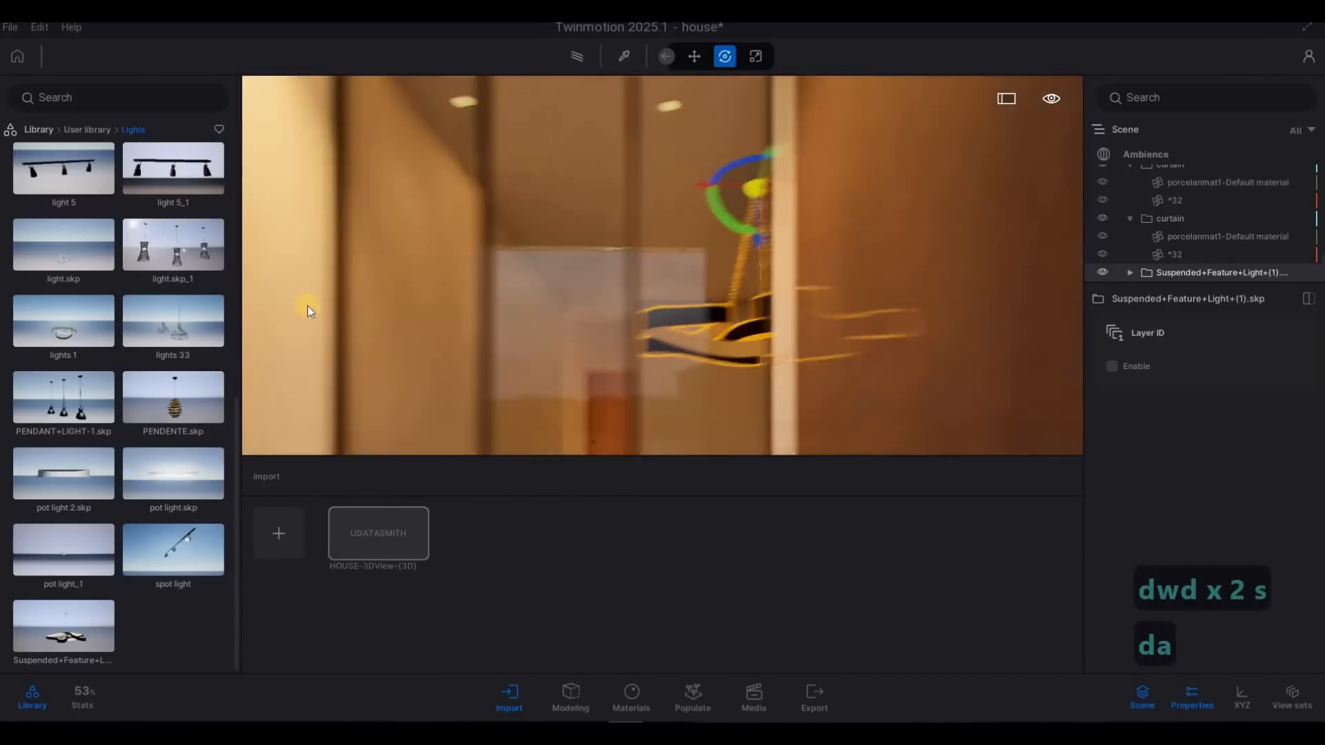
key("s")
key("a")
key("d")
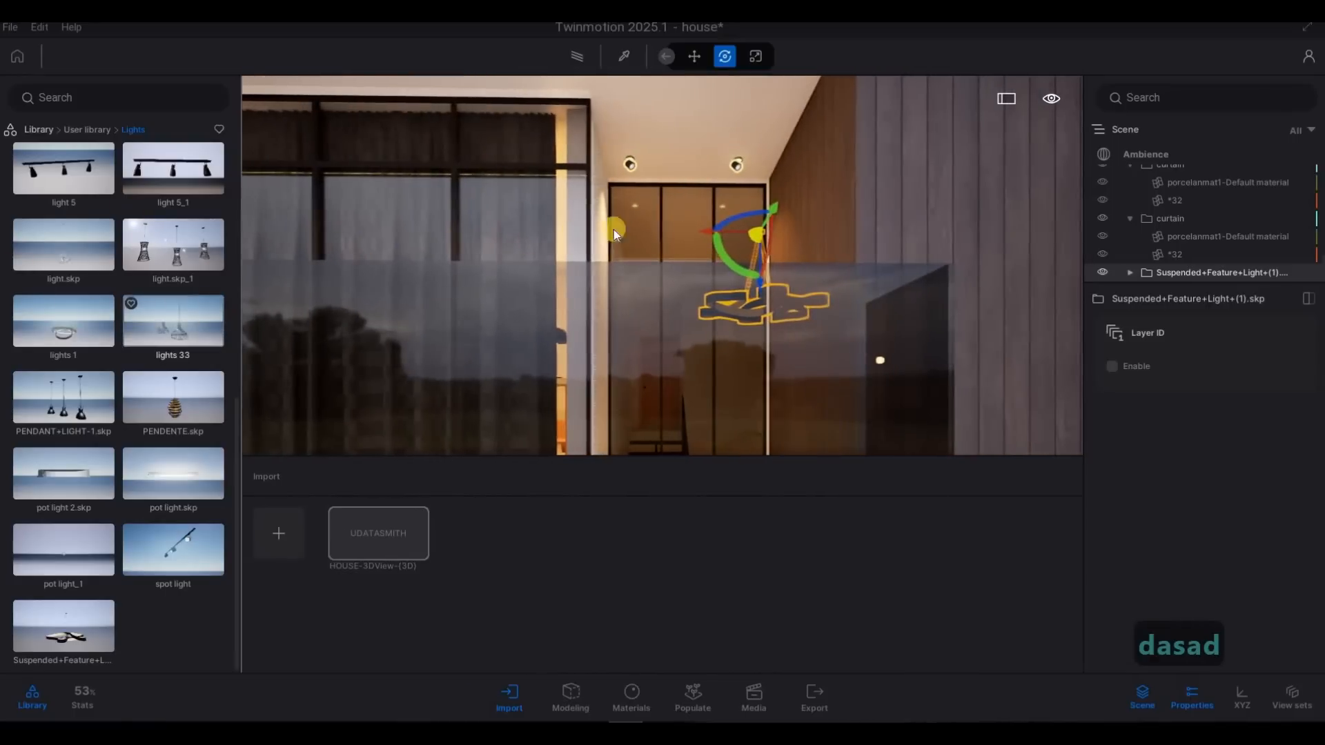
left_click_drag(685, 231, 667, 230)
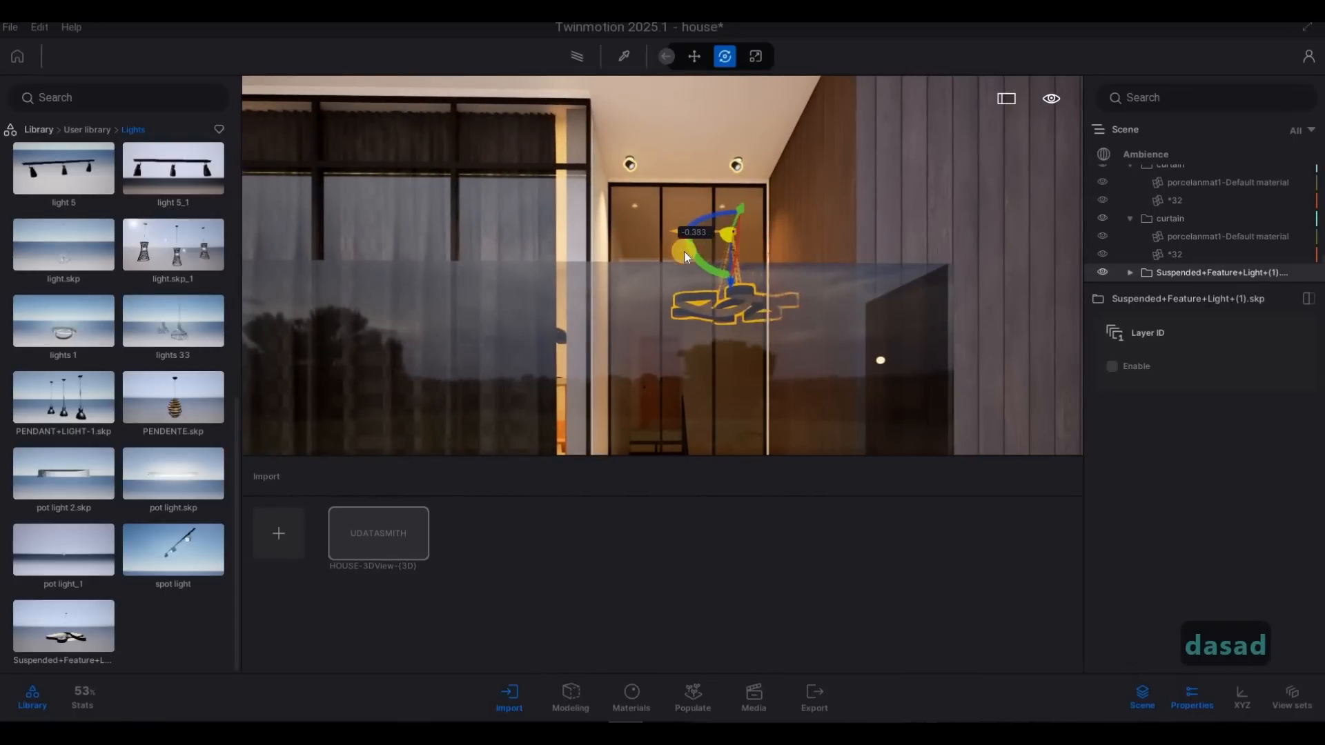
Move the suspended light about 0.39 along the ceiling, away from the front window and deeper into the stair hall
key("w")
key("x")
key("2")
key("q")
key("a")
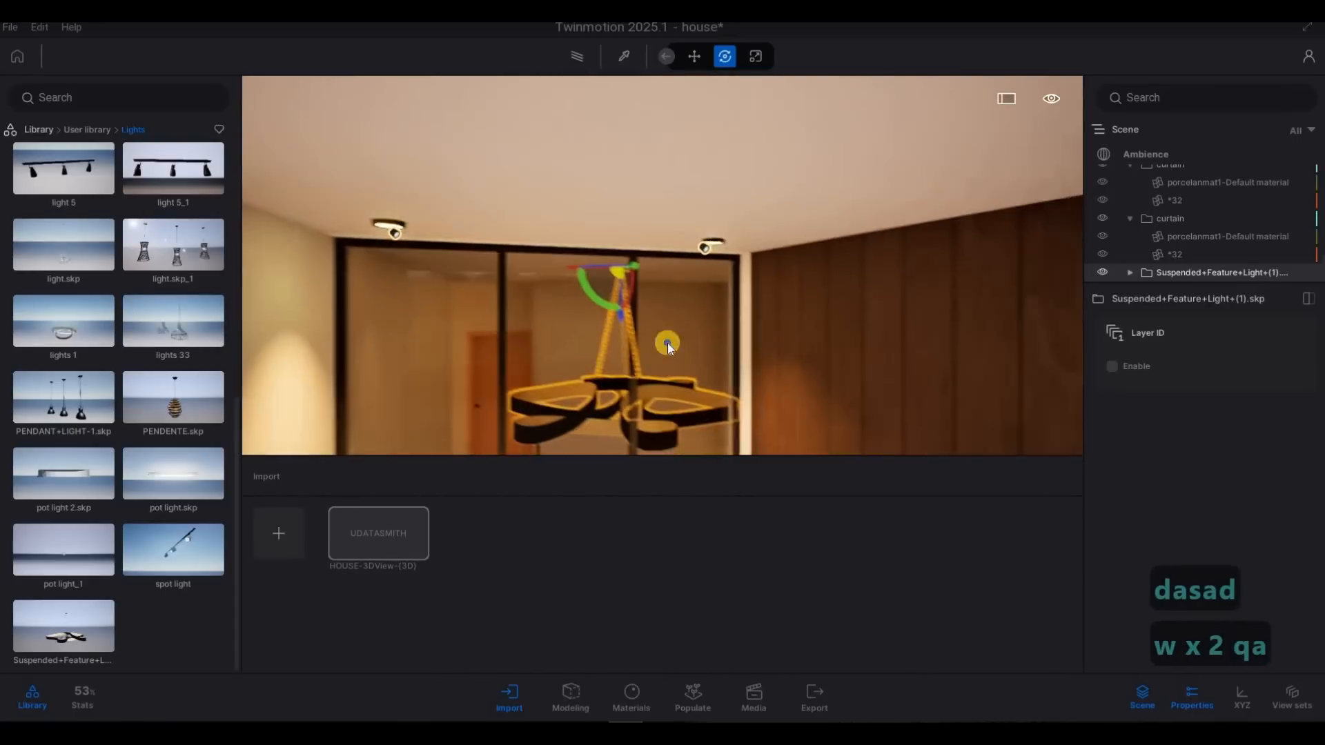
key("w")
key("a")
key("a")
right_click_drag(934, 350, 495, 147)
key("s")
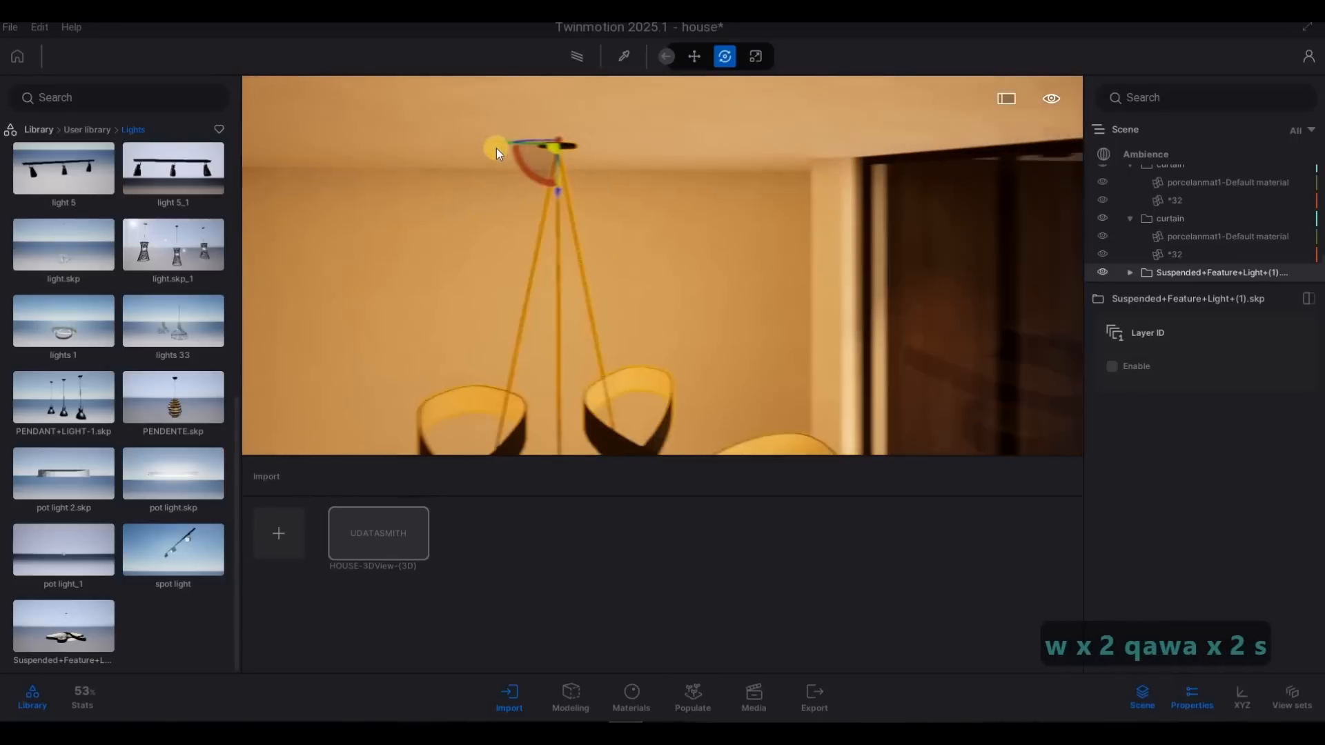
left_click_drag(483, 147, 358, 156)
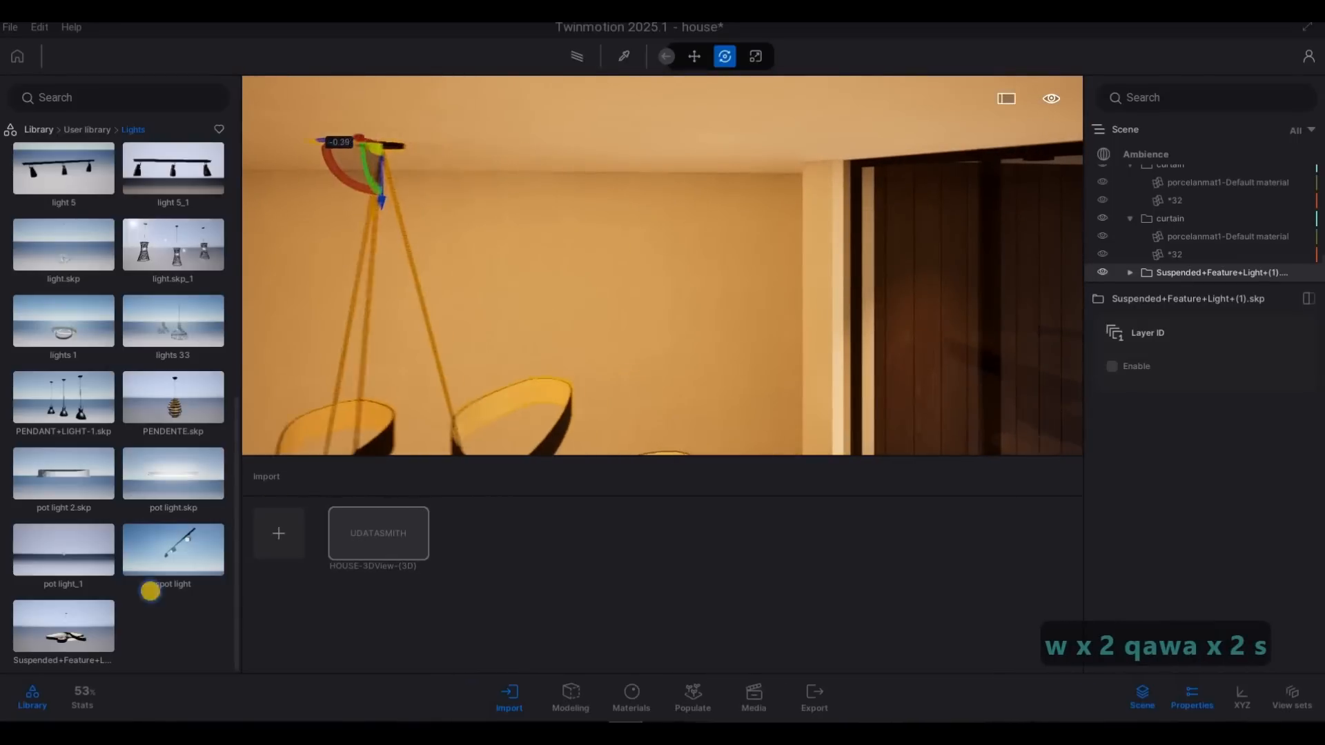
Examine the suspended light's position inside the stair hall and from outside through the front window
key("d")
key("d")
key("d")
key("d")
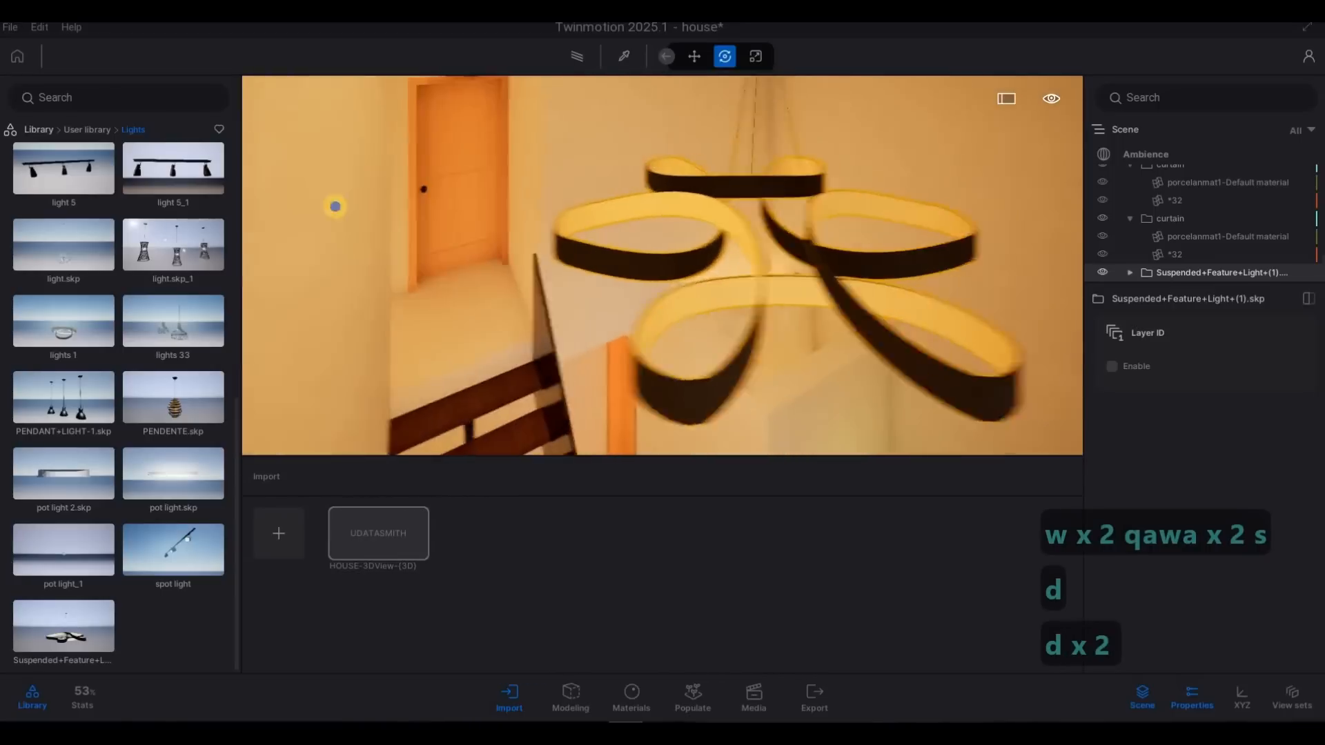
key("a")
key("s")
key("e")
key("s")
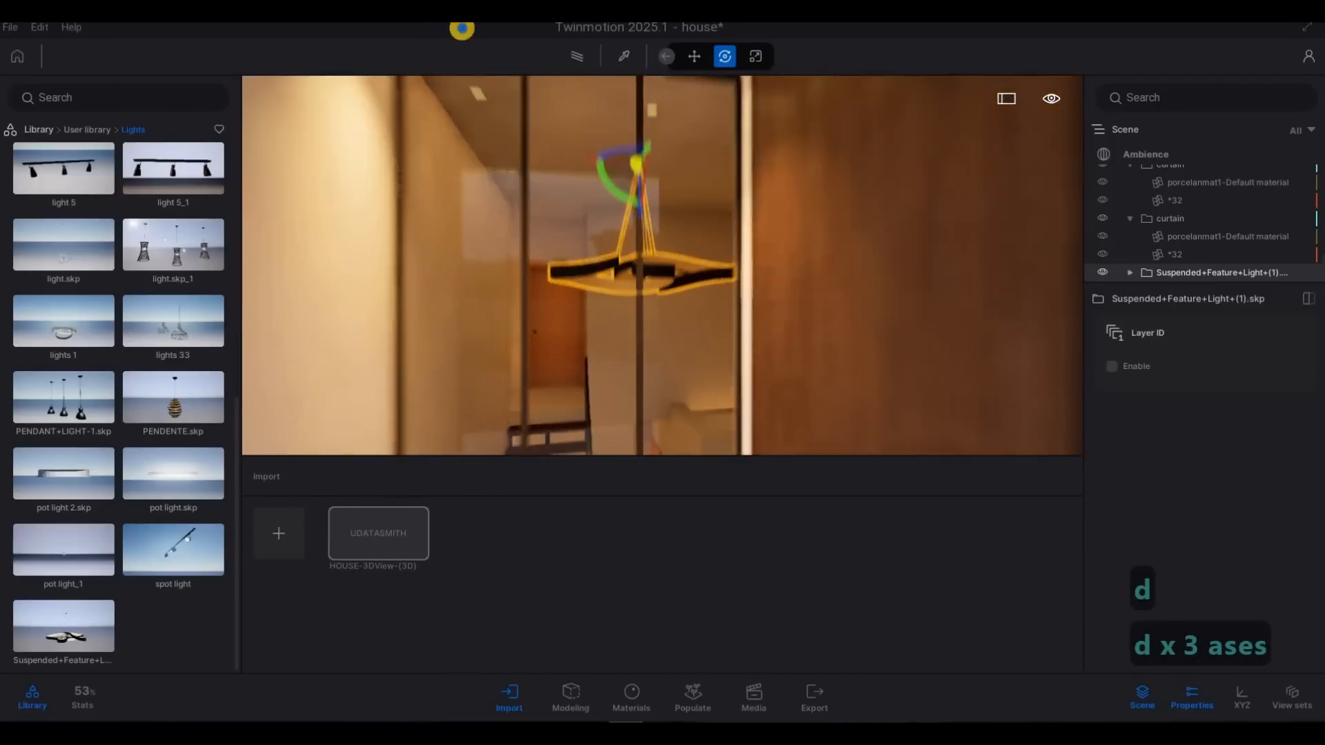
Apply the Neon 01 material to the luminous underside strips of the suspended light
right_click_drag(462, 30, 517, 71)
key("w")
key("w")
key("w")
key("w")
key("w")
key("w")
key("w")
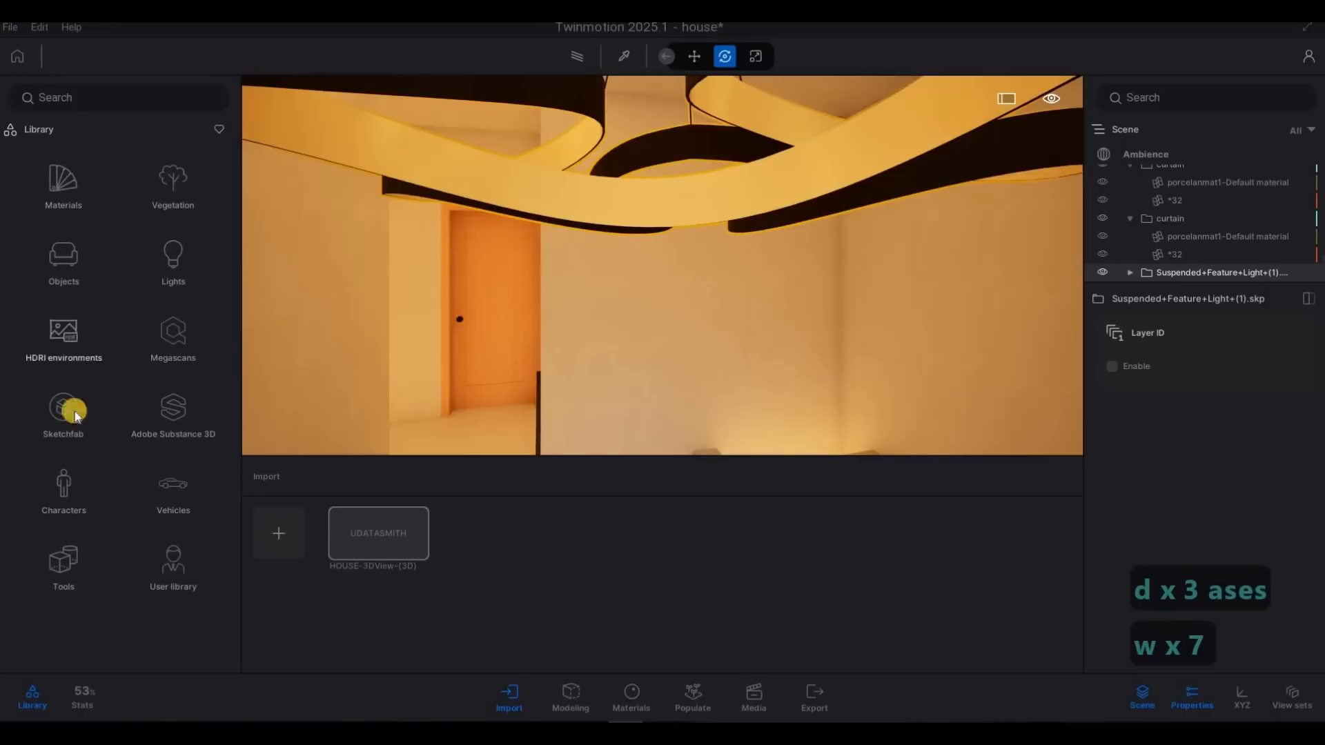
left_click(61, 182)
scroll(65, 473, "down", 3)
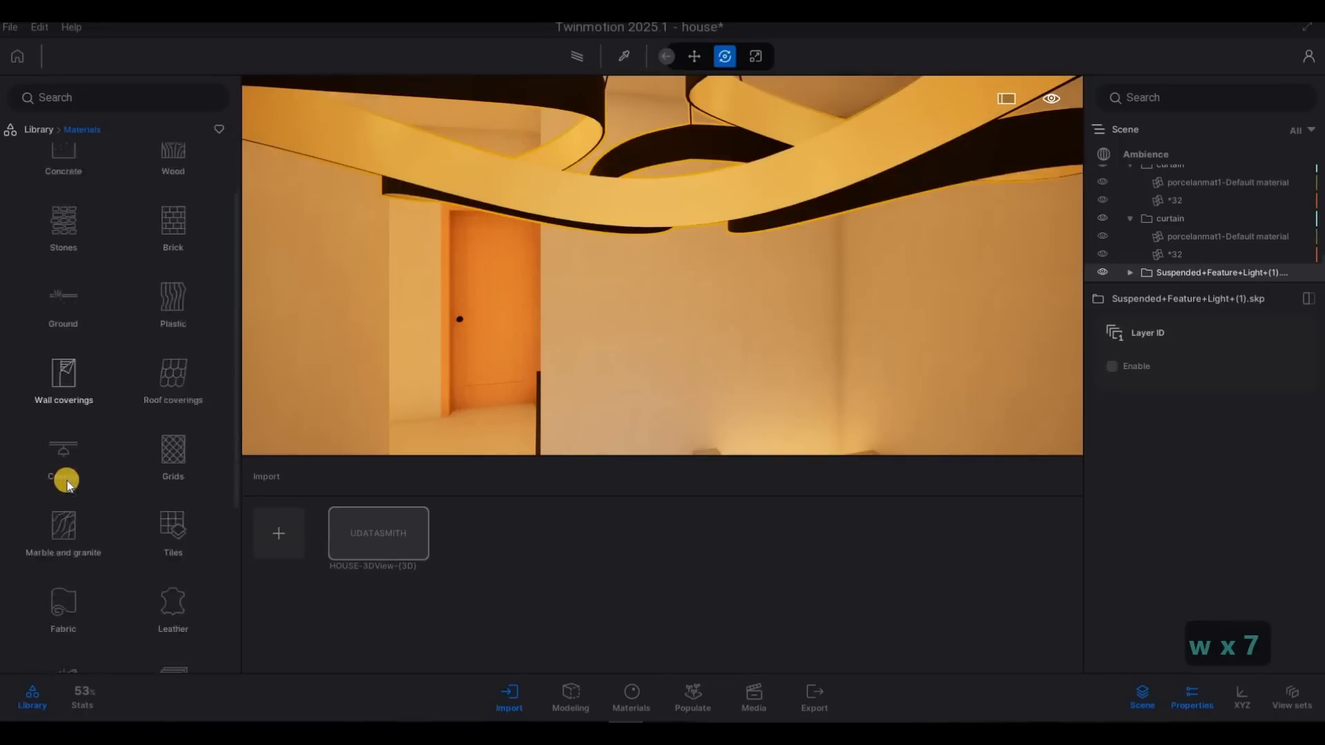
scroll(68, 496, "down", 1)
left_click_drag(71, 192, 416, 180)
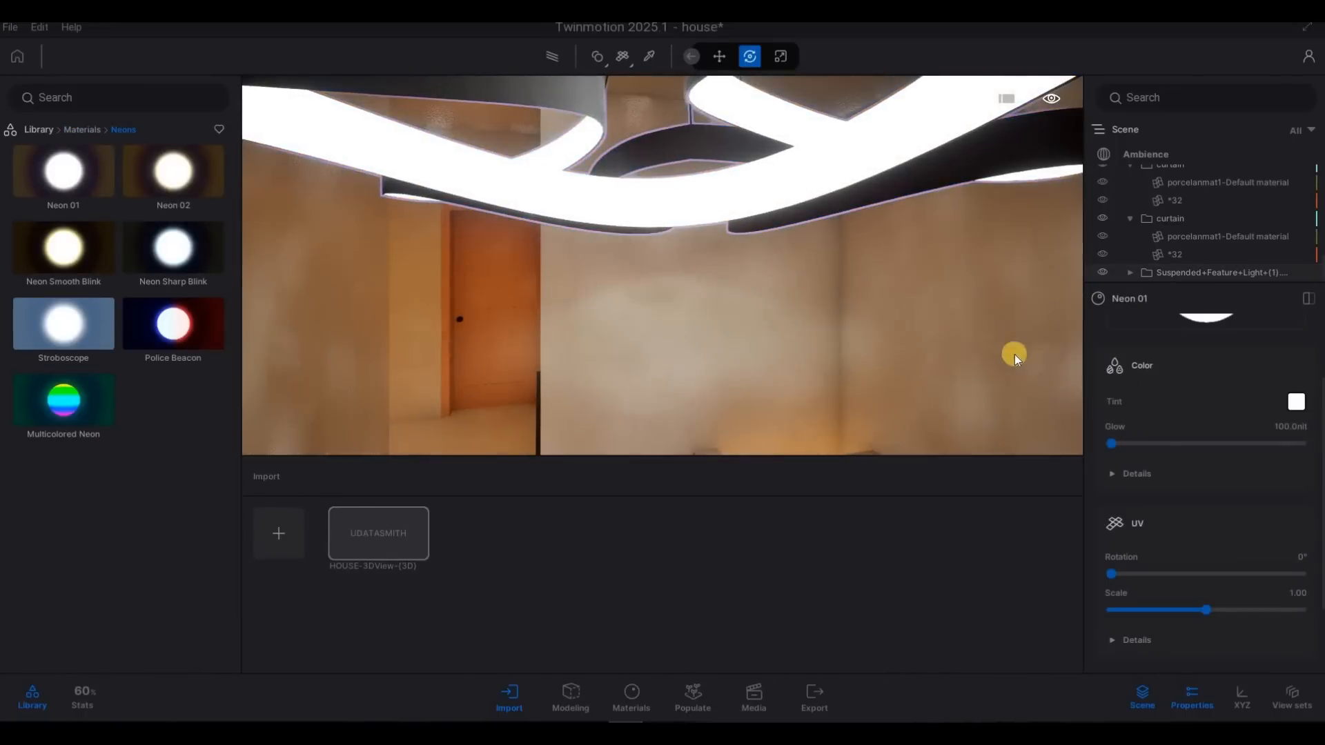
Set the glow of the suspended light's Neon 01 material to 20 nit
key("s")
key("s")
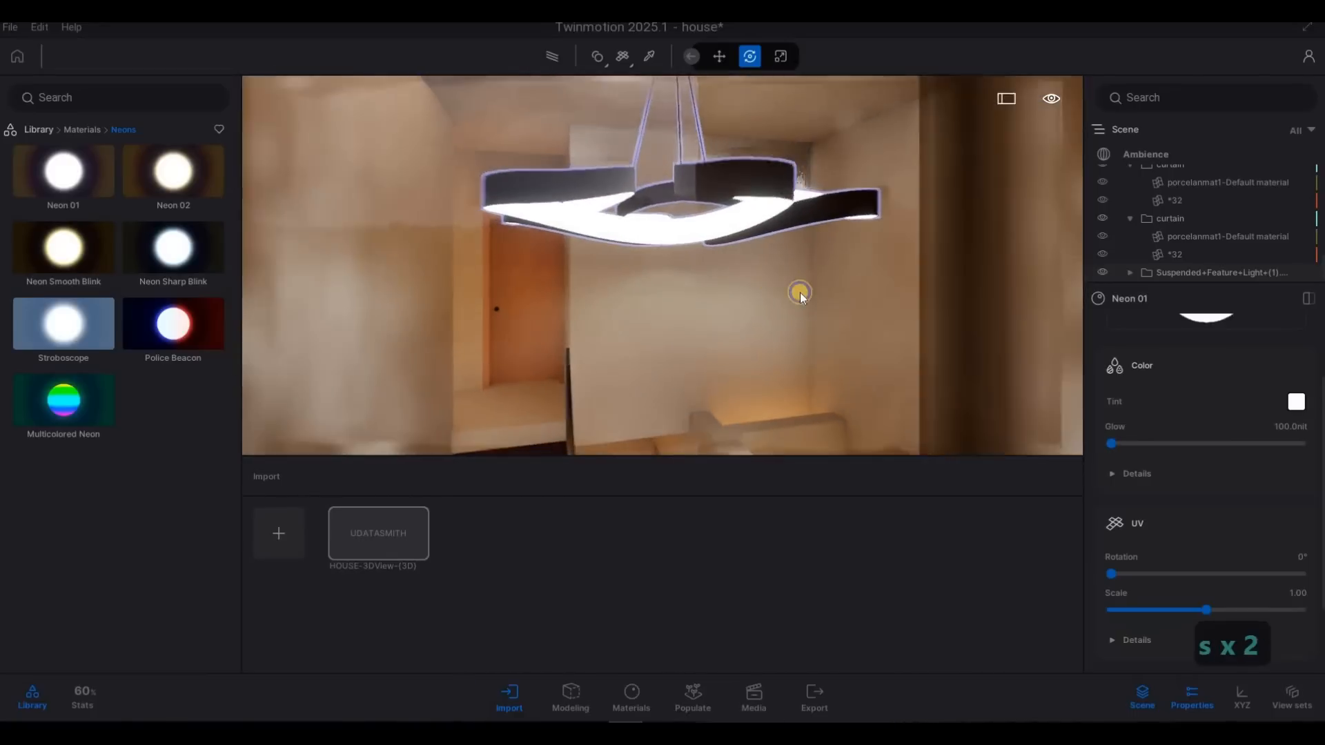
key("w")
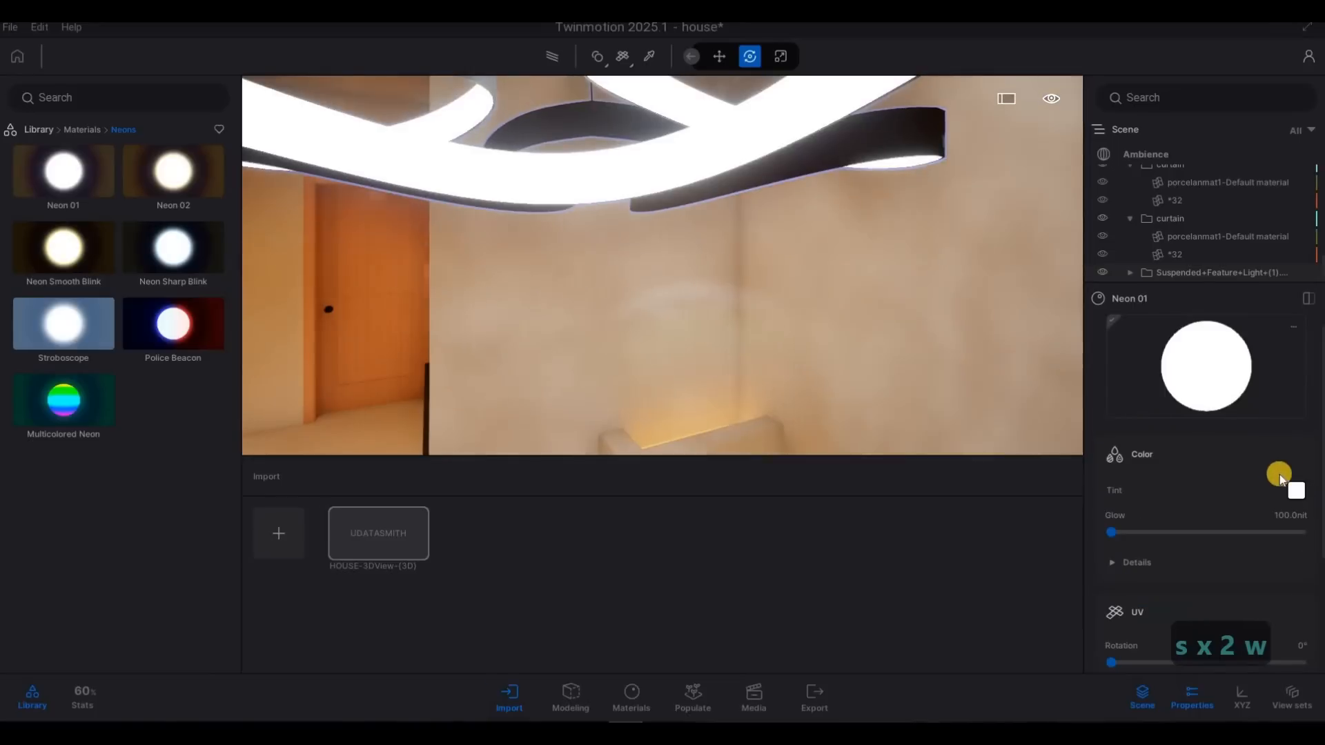
scroll(1283, 455, "down", 1)
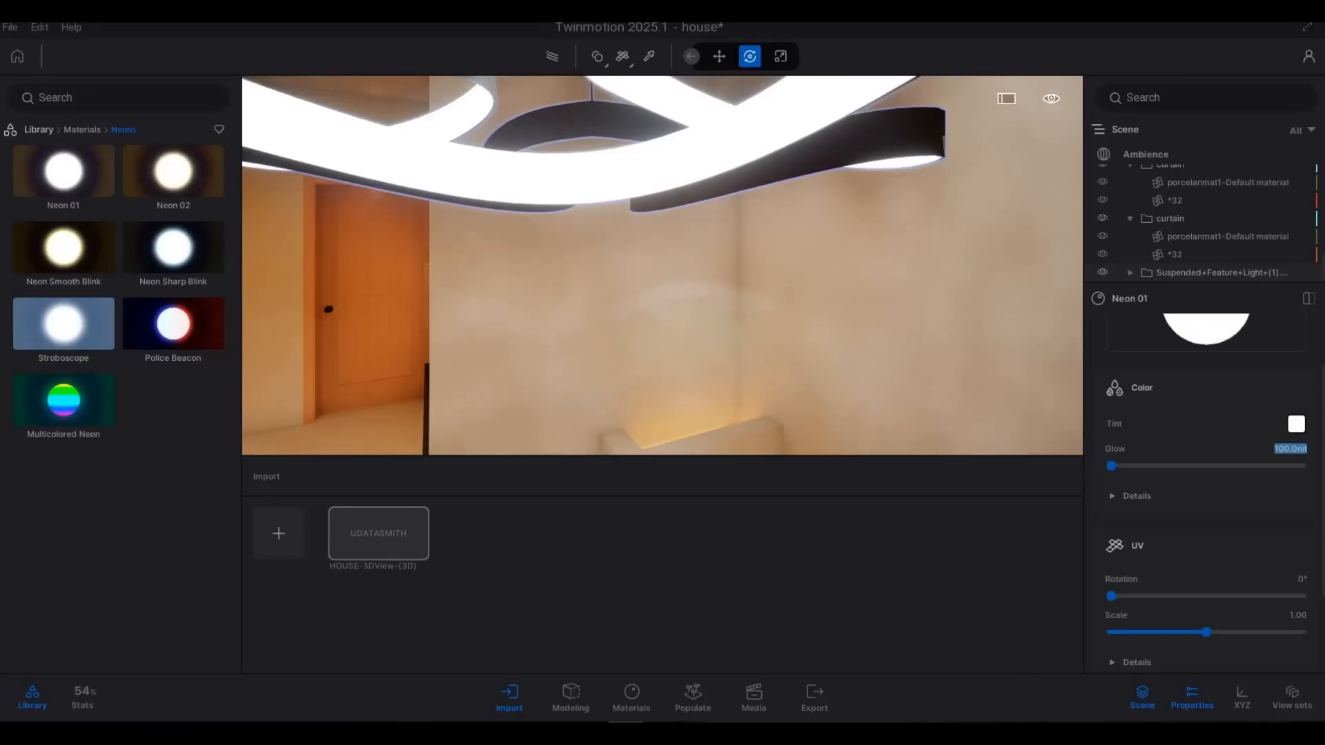
type("20")
key("Return")
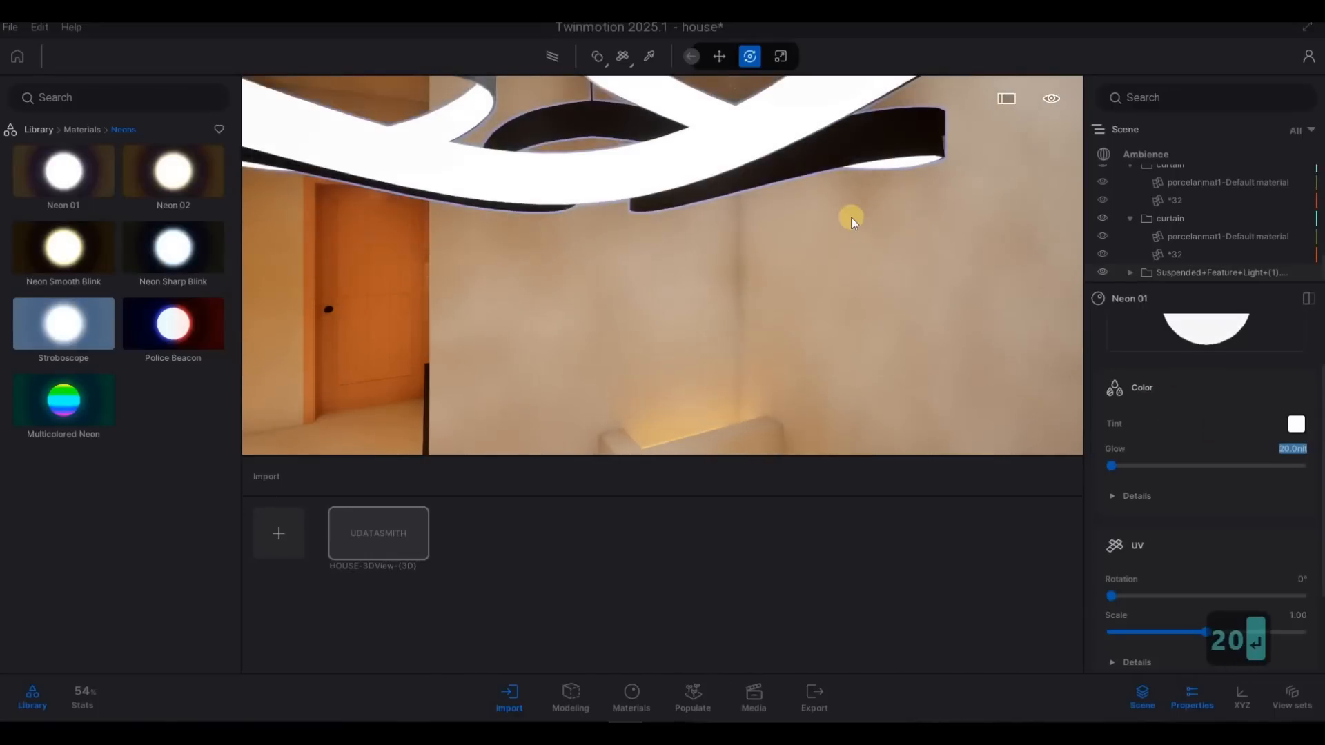
Return to the main categories of the asset library
left_click(36, 131)
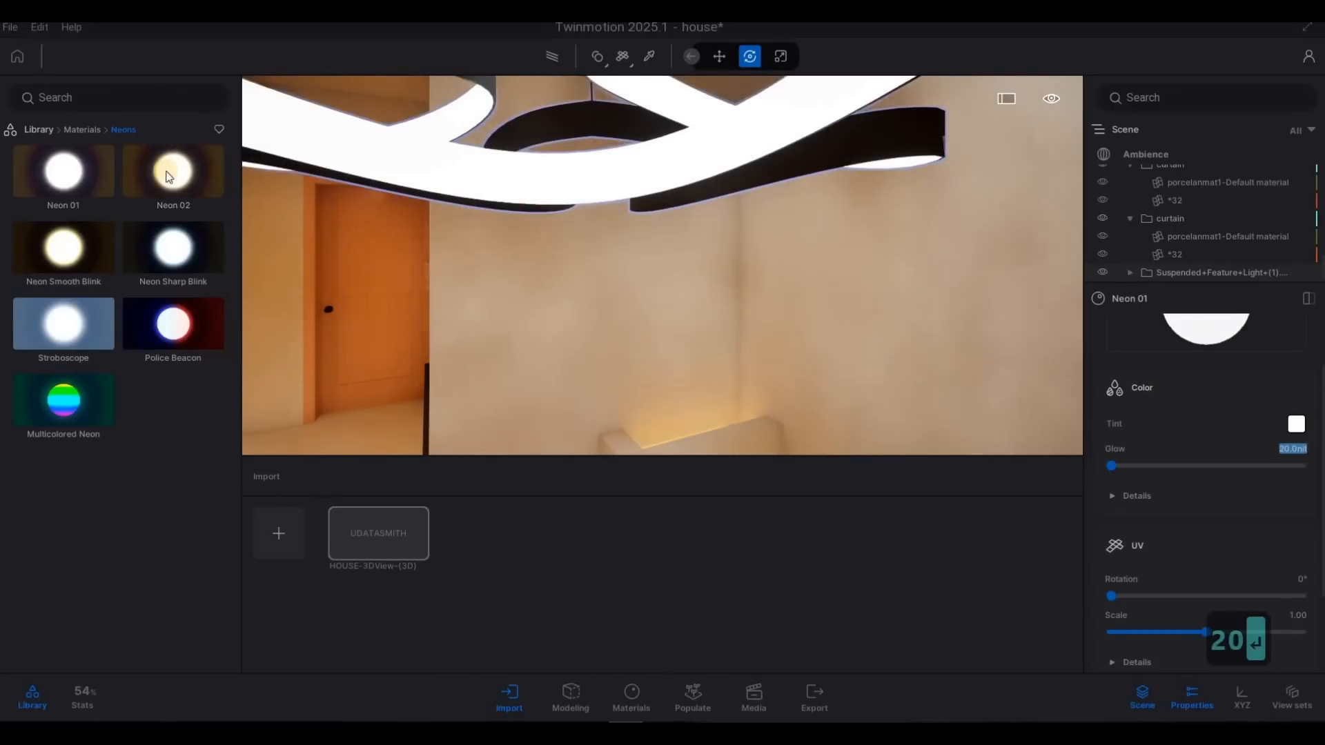
left_click(102, 207)
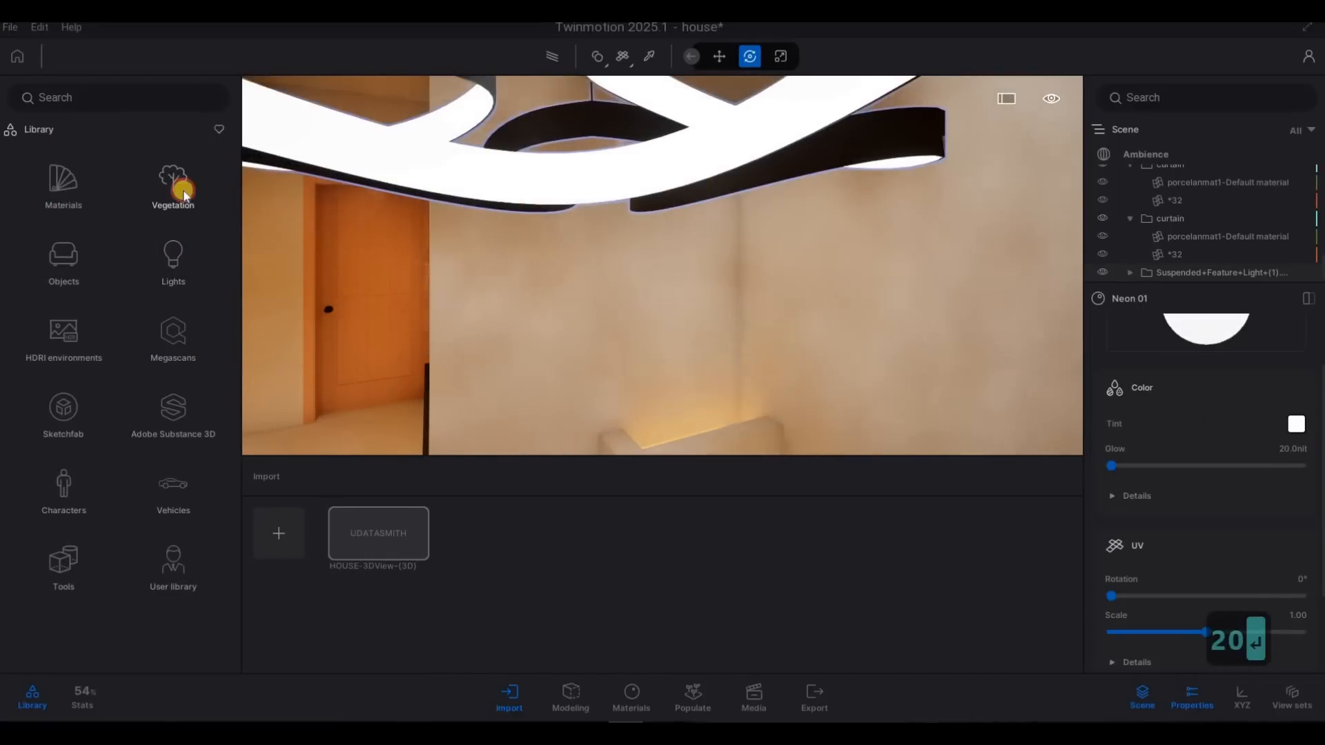
Apply the Copper metal material from the library to the black frame of the suspended ceiling light
left_click(162, 190)
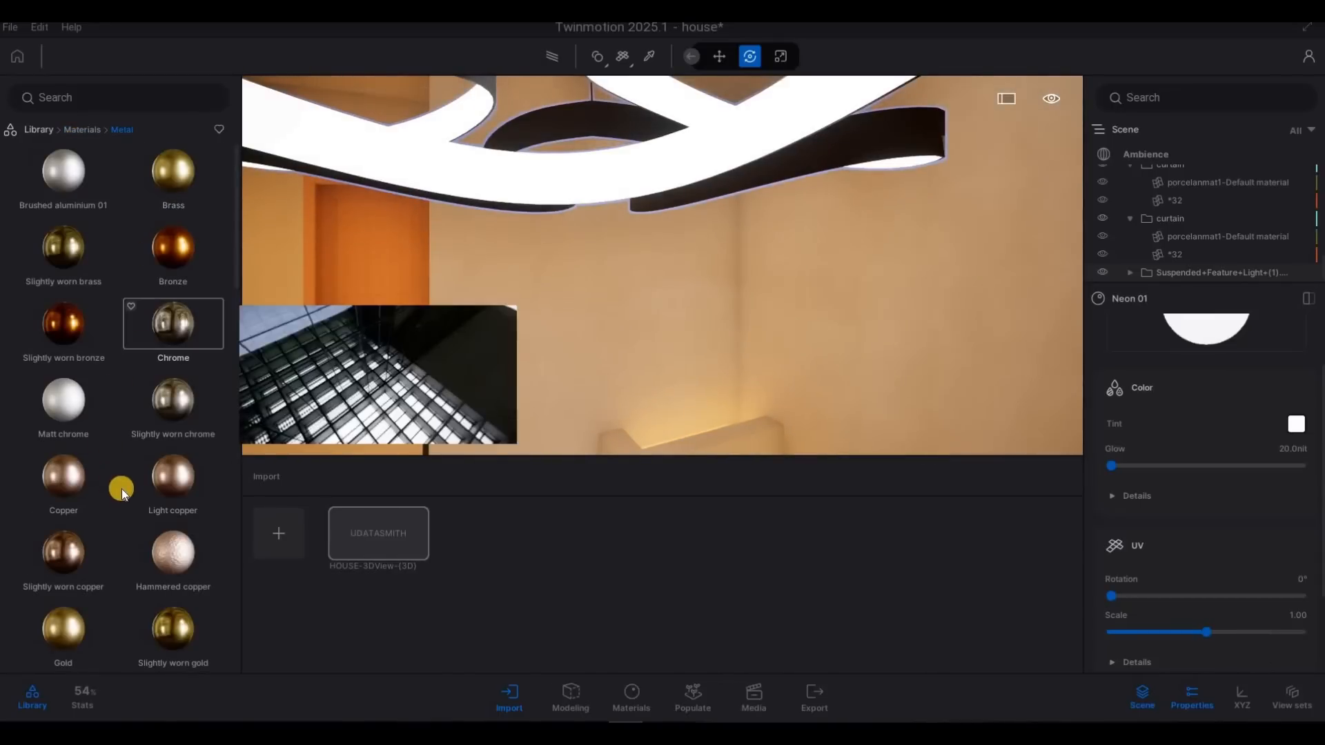
scroll(104, 476, "down", 1)
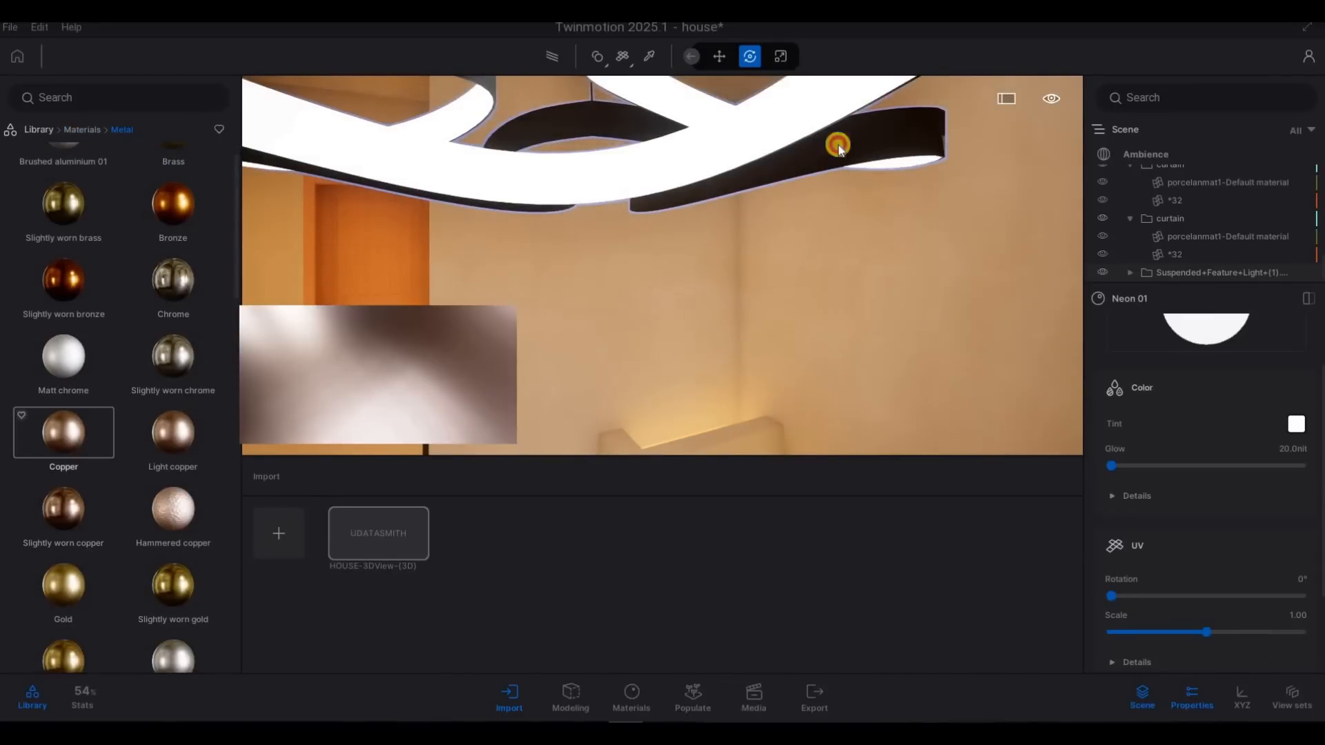
left_click_drag(64, 432, 623, 162)
Inspect the suspended light and the house's front facade from outside, clearing the selection
key("s")
key("s")
key("s")
key("s")
key("s")
key("s")
key("s")
key("s")
key("s")
key("s")
key("s")
key("s")
key("s")
key("s")
key("s")
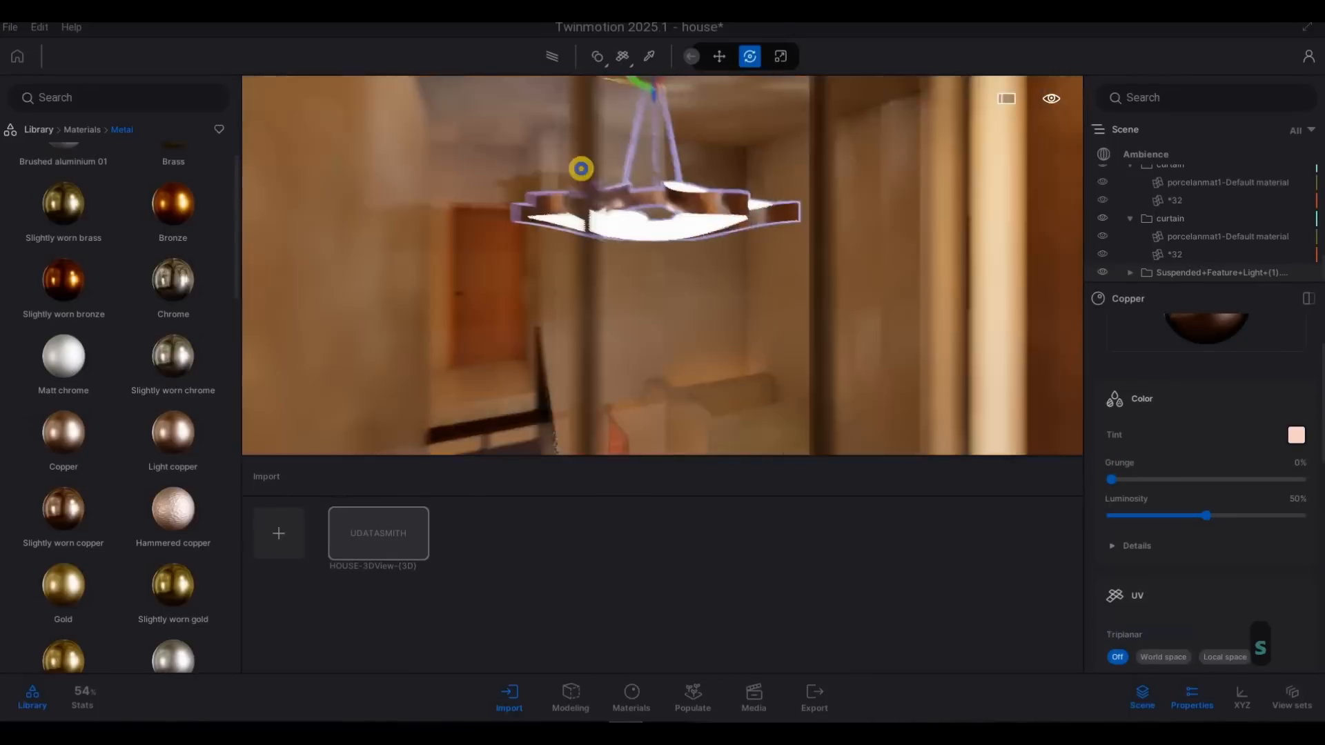
key("e")
key("e")
key("s")
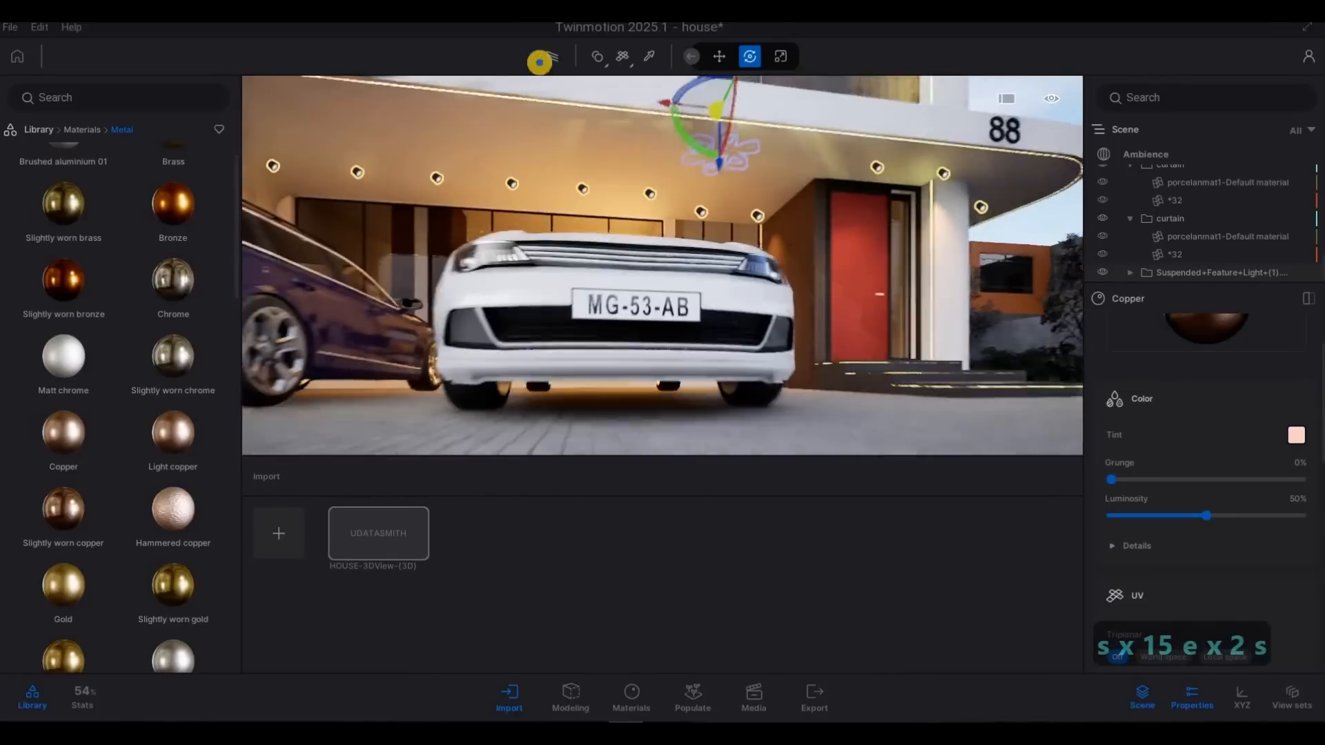
key("q")
key("s")
key("q")
key("s")
key("q")
key("Escape")
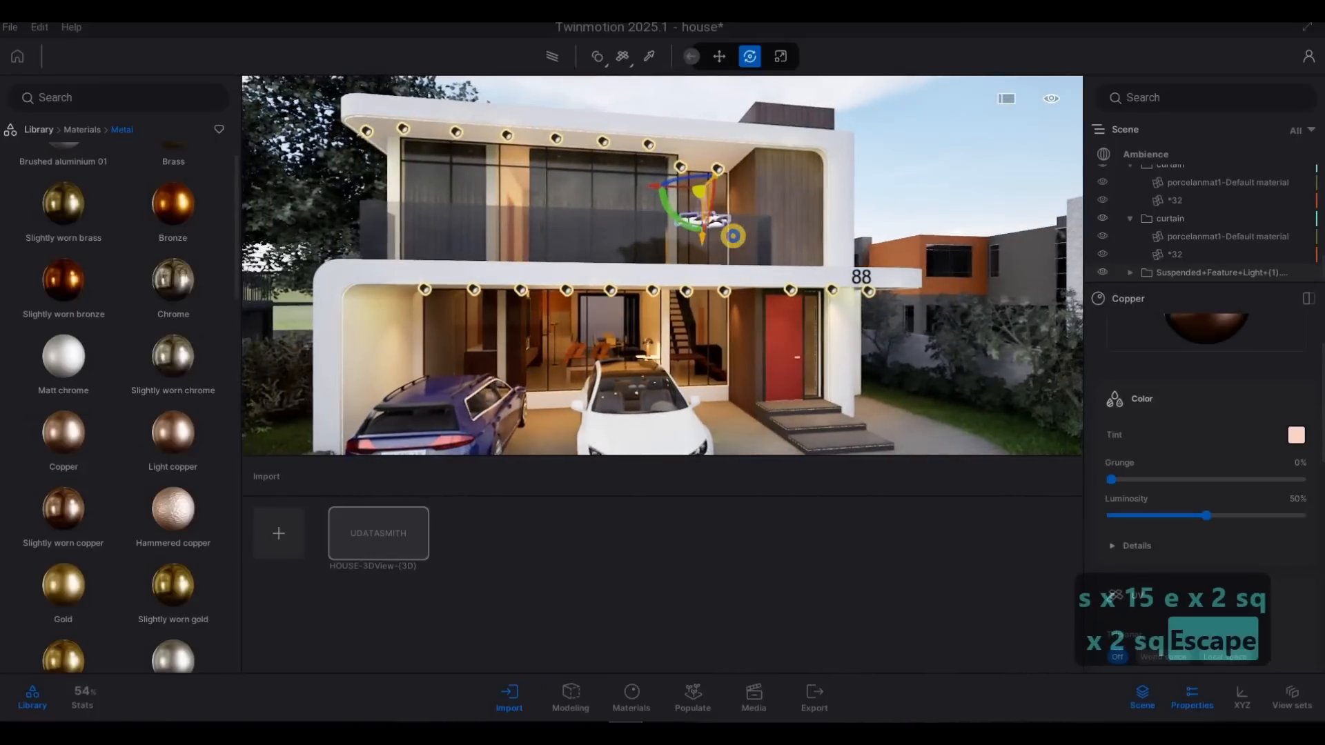
key("e")
key("s")
key("a")
key("Escape")
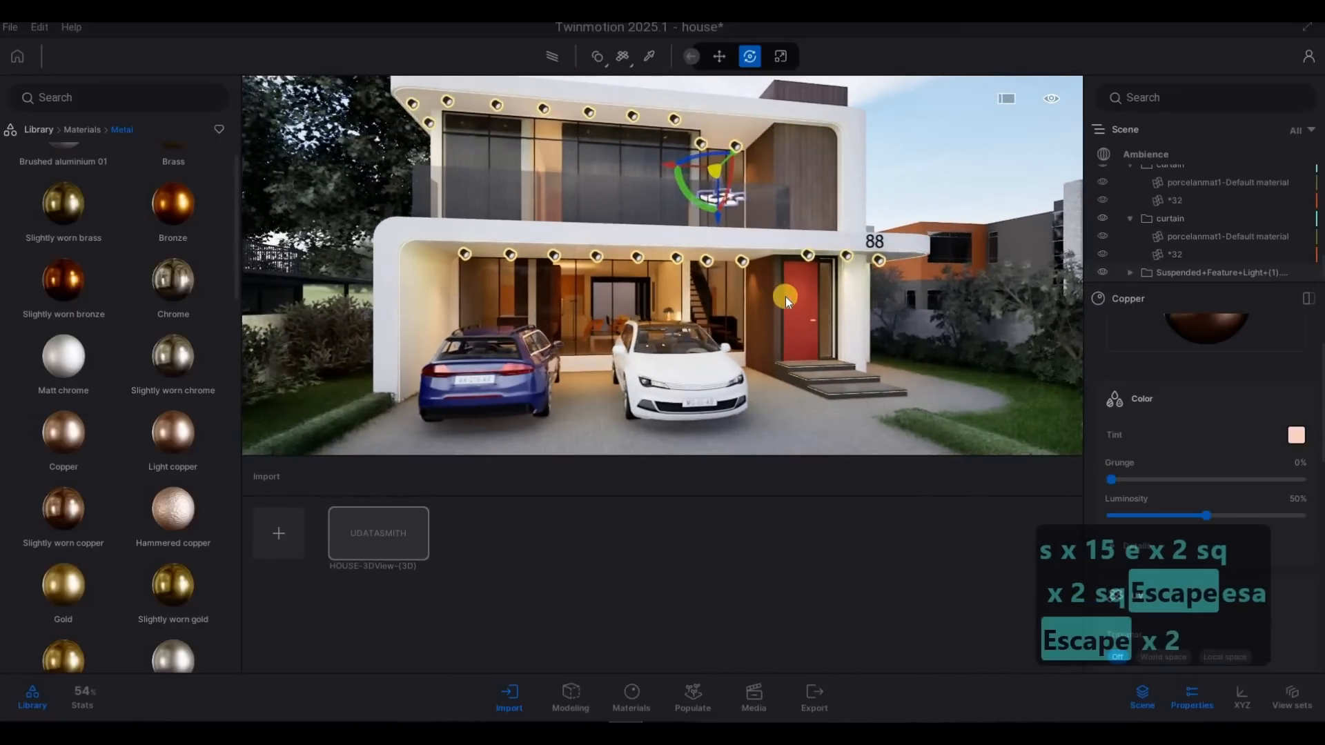
key("Escape")
Copy the corner spot light under the upper balcony ceiling once as an instance, spaced 1.46 m, into the upstairs room
key("w")
key("w")
key("w")
key("w")
key("w")
key("w")
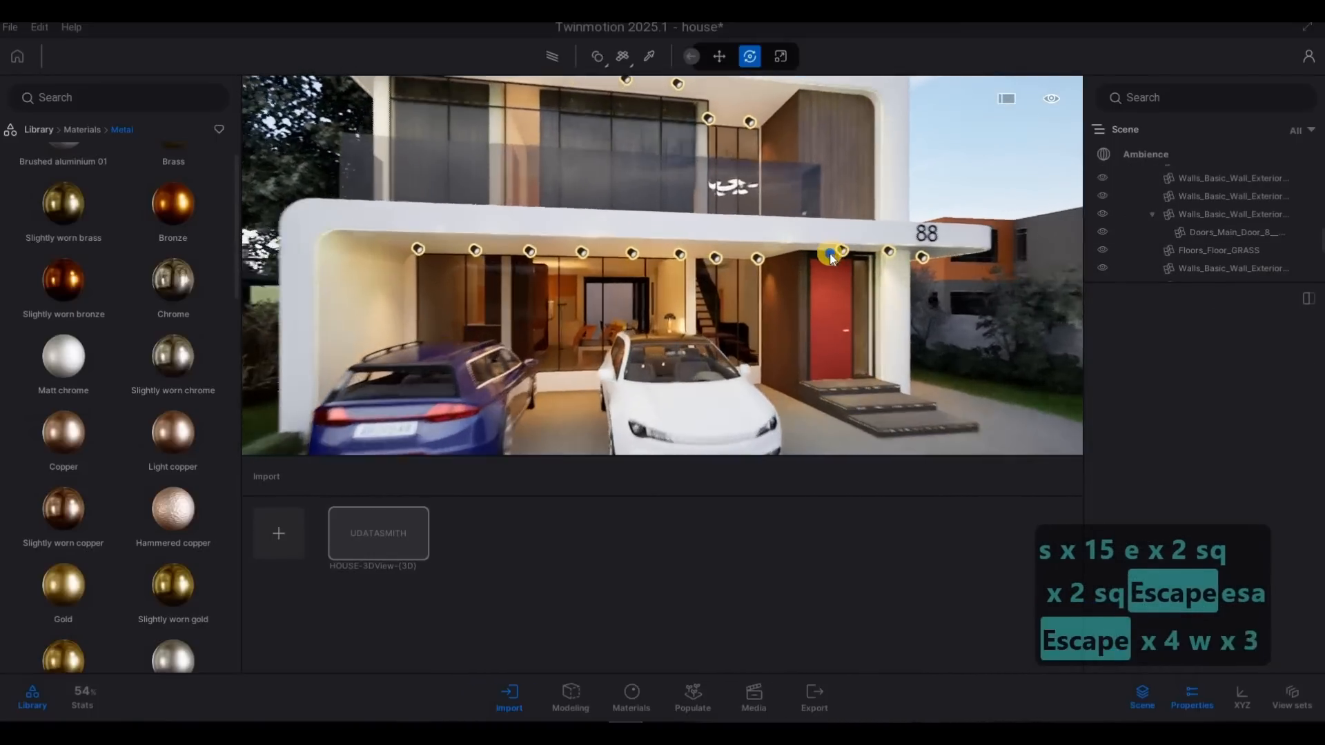
key("q")
key("d")
key("d")
key("q")
key("a")
left_click_drag(683, 173, 645, 87)
left_click(639, 133)
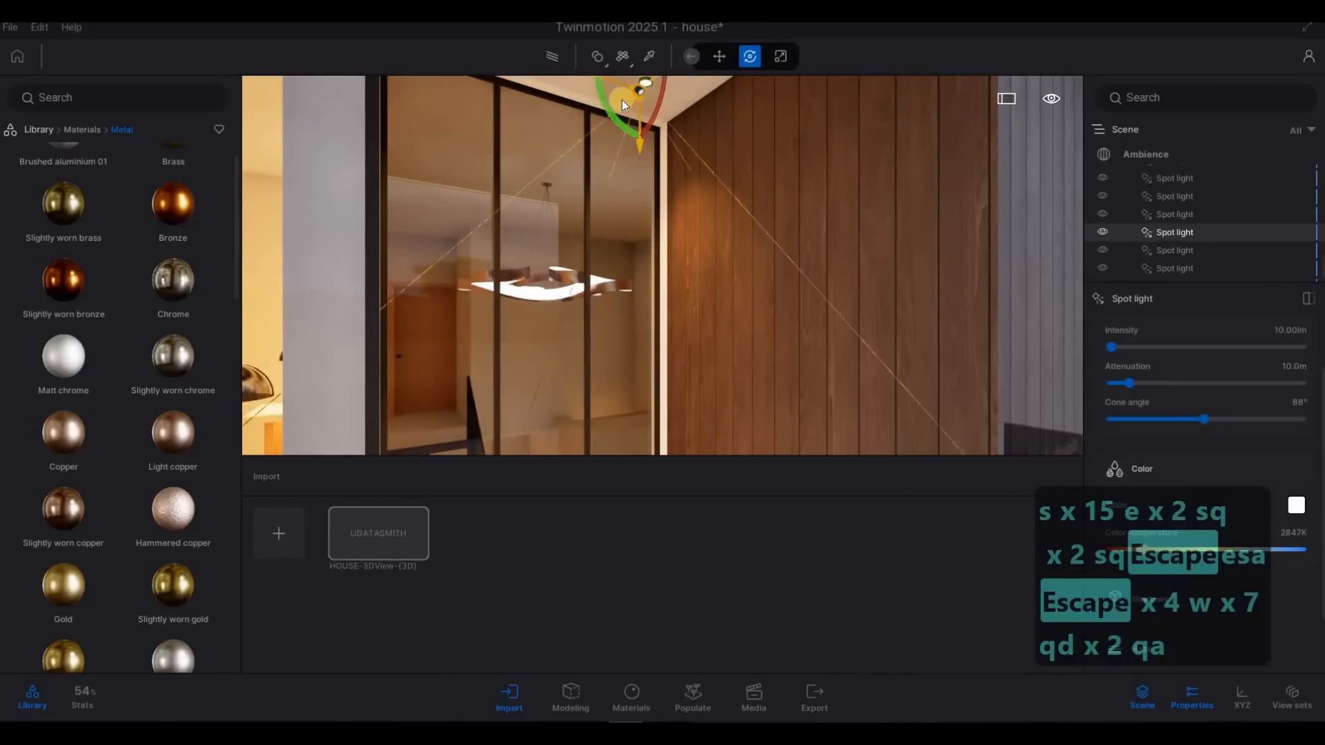
key("s")
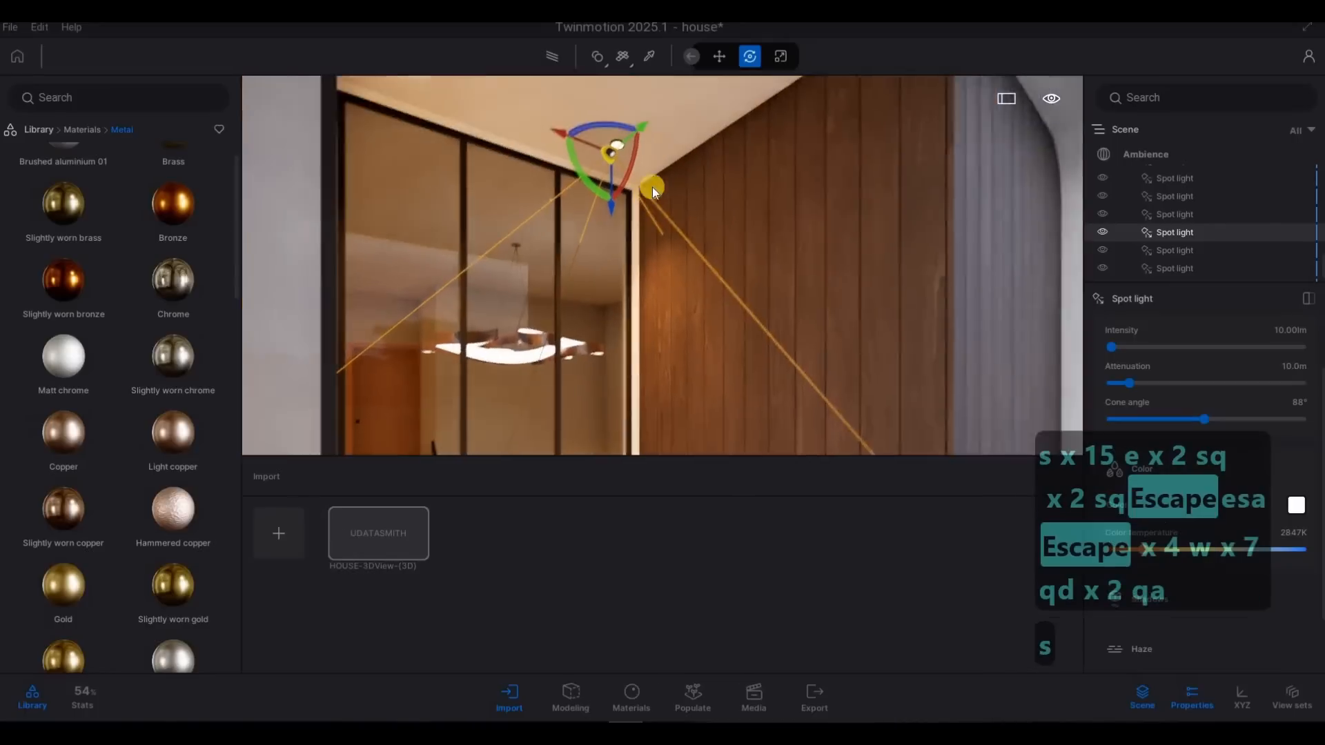
left_click_drag(651, 178, 623, 453)
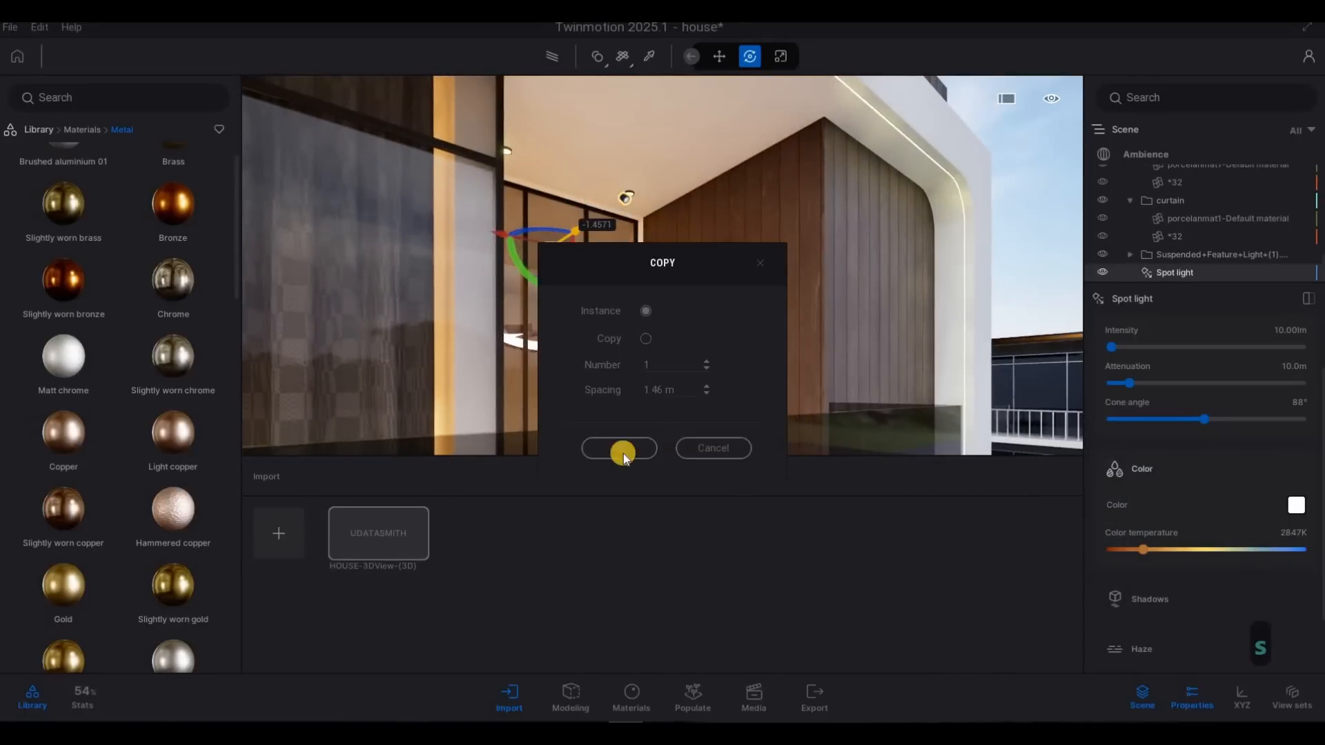
Duplicate the upstairs room's spot light along the ceiling beside the suspended light and shift the copy further along the wall
key("d")
key("w")
key("q")
key("a")
key("s")
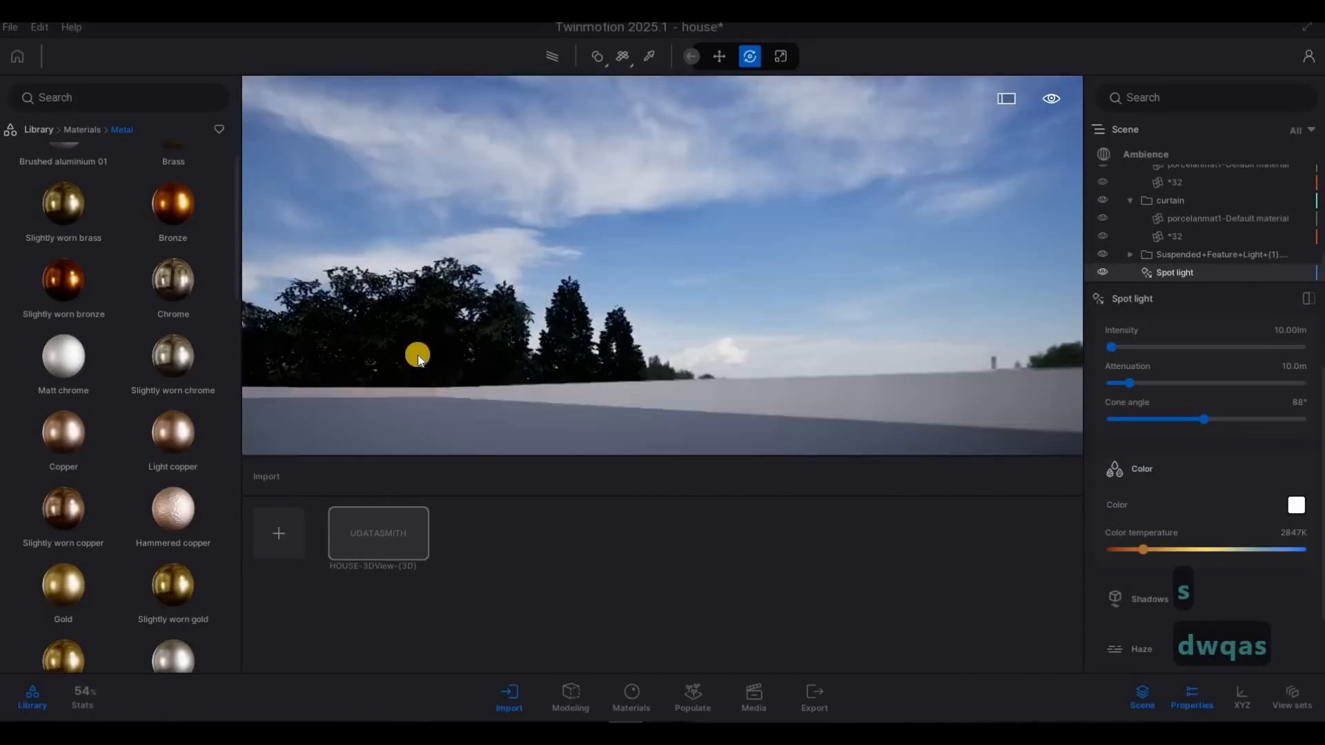
key("e")
key("a")
key("s")
key("e")
key("w")
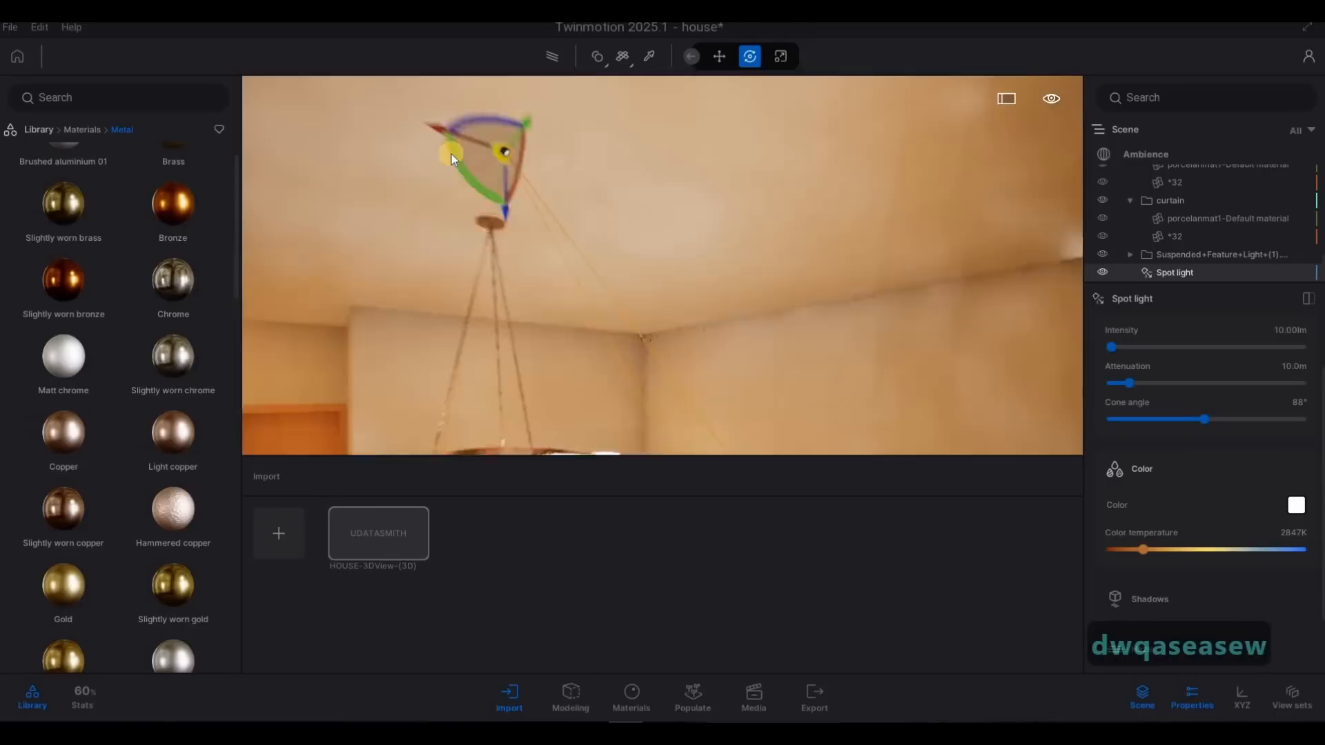
left_click_drag(447, 156, 1118, 219)
key("a")
key("w")
key("a")
key("a")
left_click(641, 450)
right_click_drag(690, 255, 727, 239)
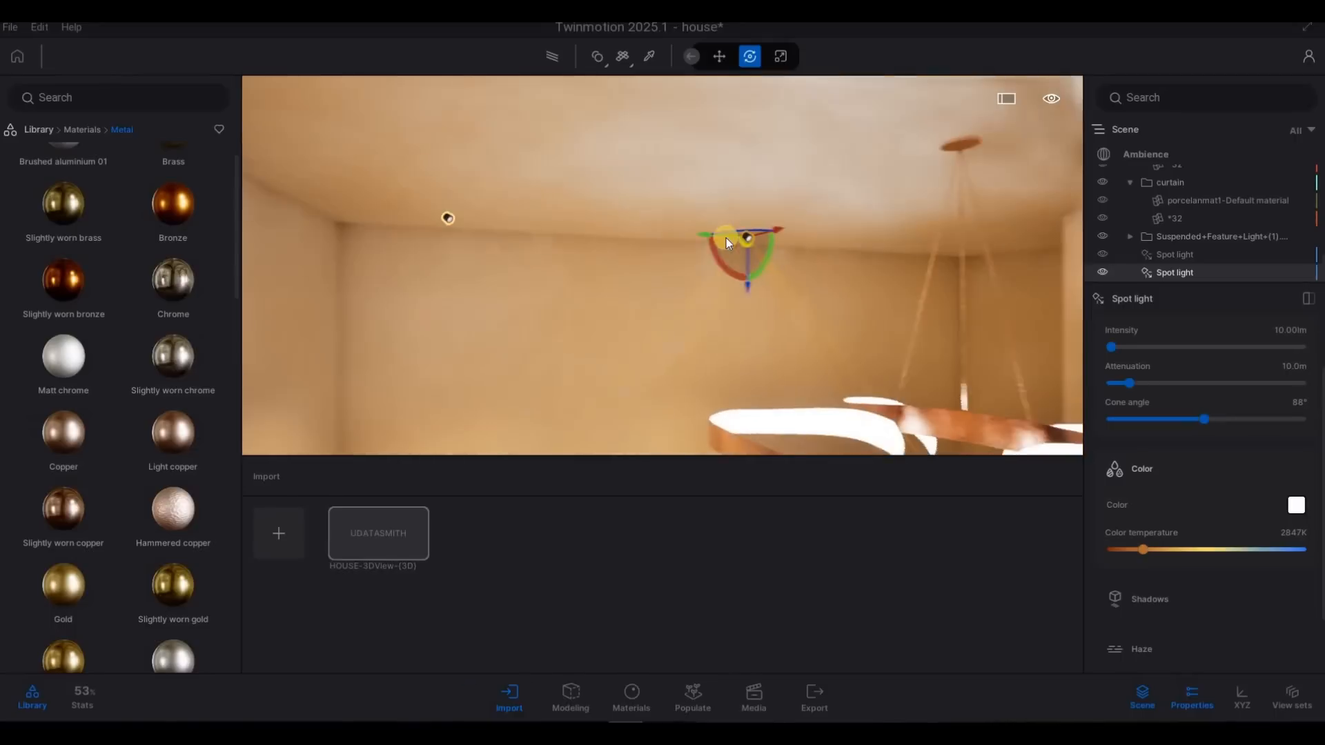
left_click_drag(701, 239, 1106, 298)
Copy both spot lights in the upstairs room once as instances across the ceiling with 2.53 m spacing
left_click(438, 217)
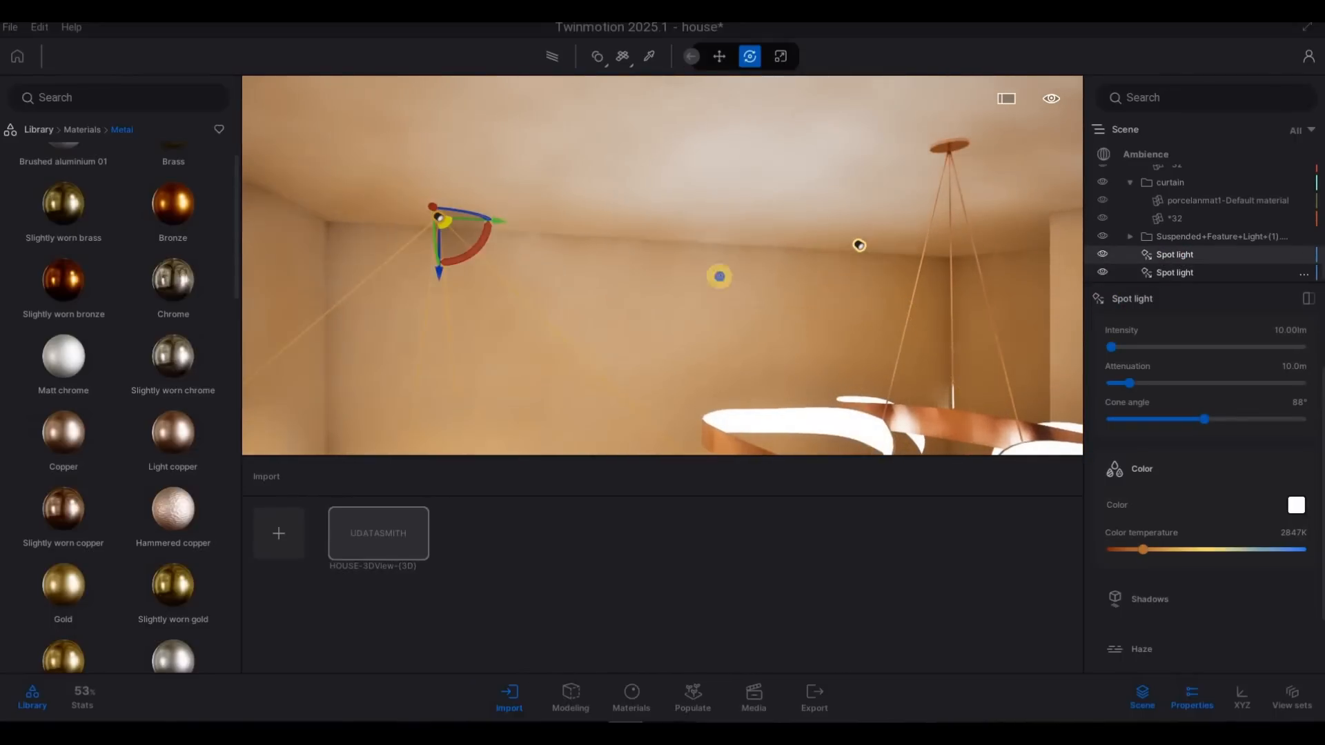
left_click(859, 246, "ctrl")
key("s")
key("a")
key("s")
key("a")
right_click_drag(1035, 331, 838, 204)
key("d")
key("d")
key("w")
key("w")
key("a")
key("w")
key("a")
left_click_drag(838, 201, 876, 205)
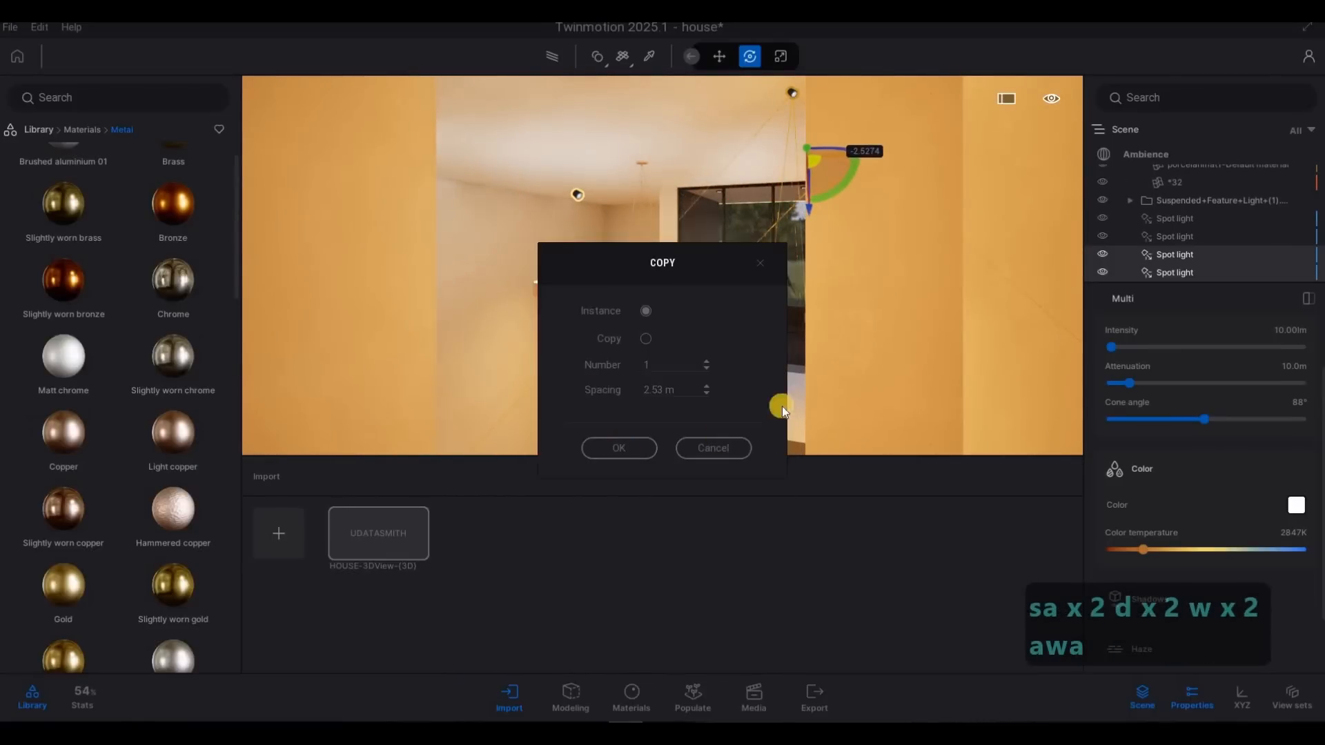
left_click(619, 449)
Preview the house's front facade with the path tracer, clear the light selection, and return to the real-time view
key("w")
key("d")
right_click_drag(553, 432, 636, 199)
key("d")
key("d")
key("s")
key("s")
key("s")
key("s")
key("e")
key("e")
key("e")
key("e")
key("e")
key("e")
key("e")
key("e")
key("e")
key("e")
key("e")
key("e")
key("e")
key("e")
key("e")
key("e")
key("e")
key("e")
key("e")
key("e")
key("s")
key("q")
key("a")
key("s")
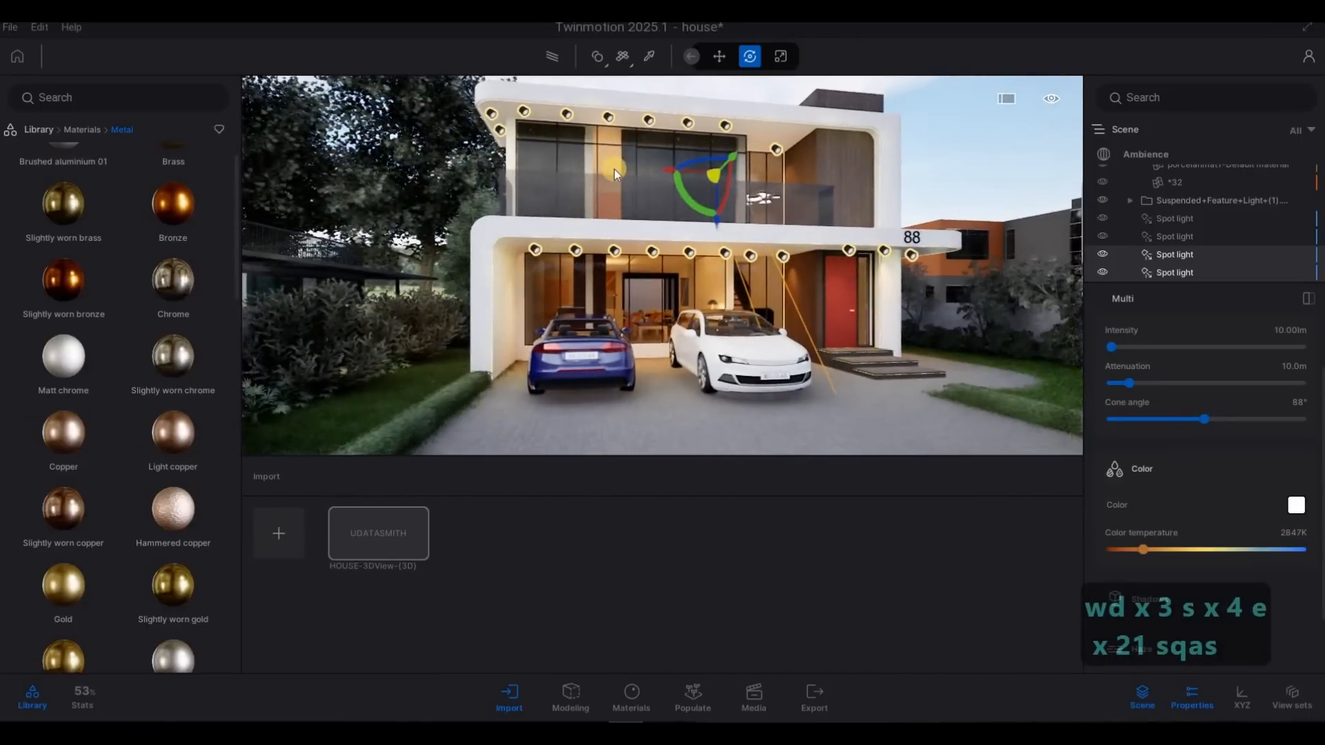
left_click(555, 61)
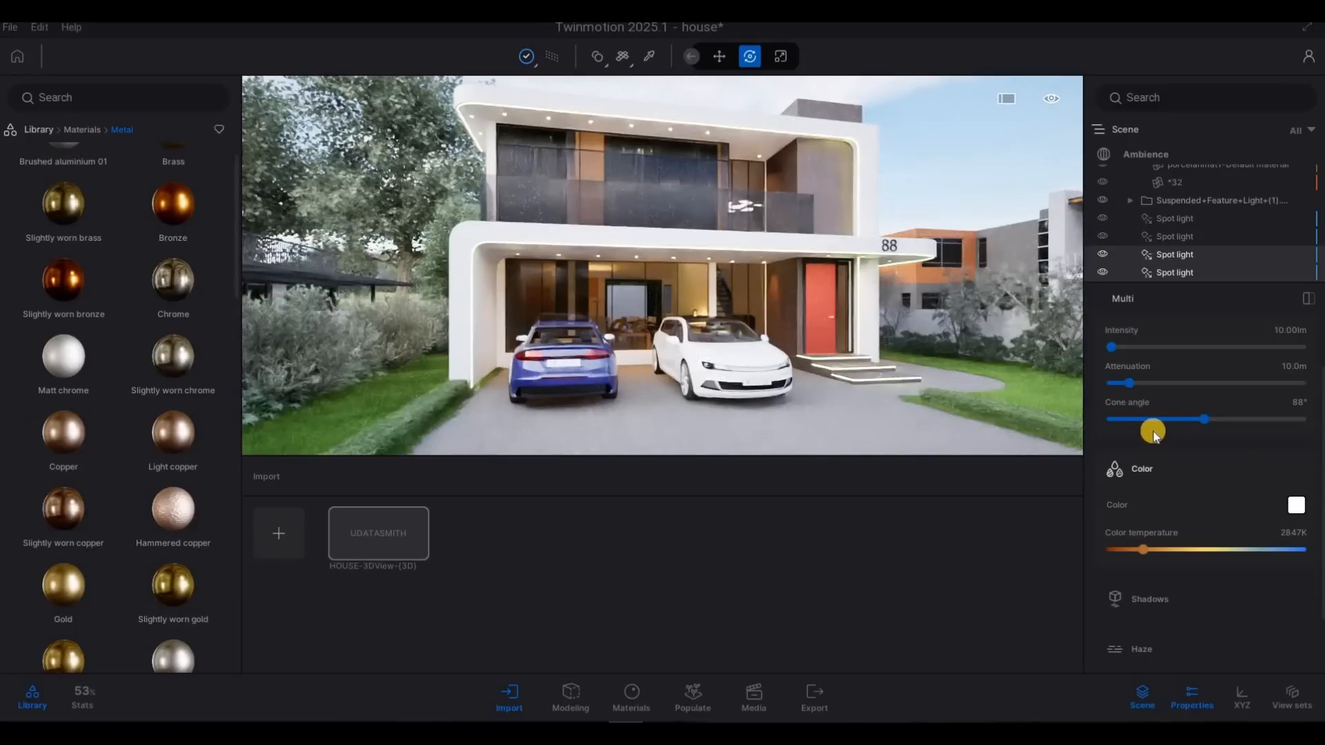
scroll(1154, 433, "up", 1)
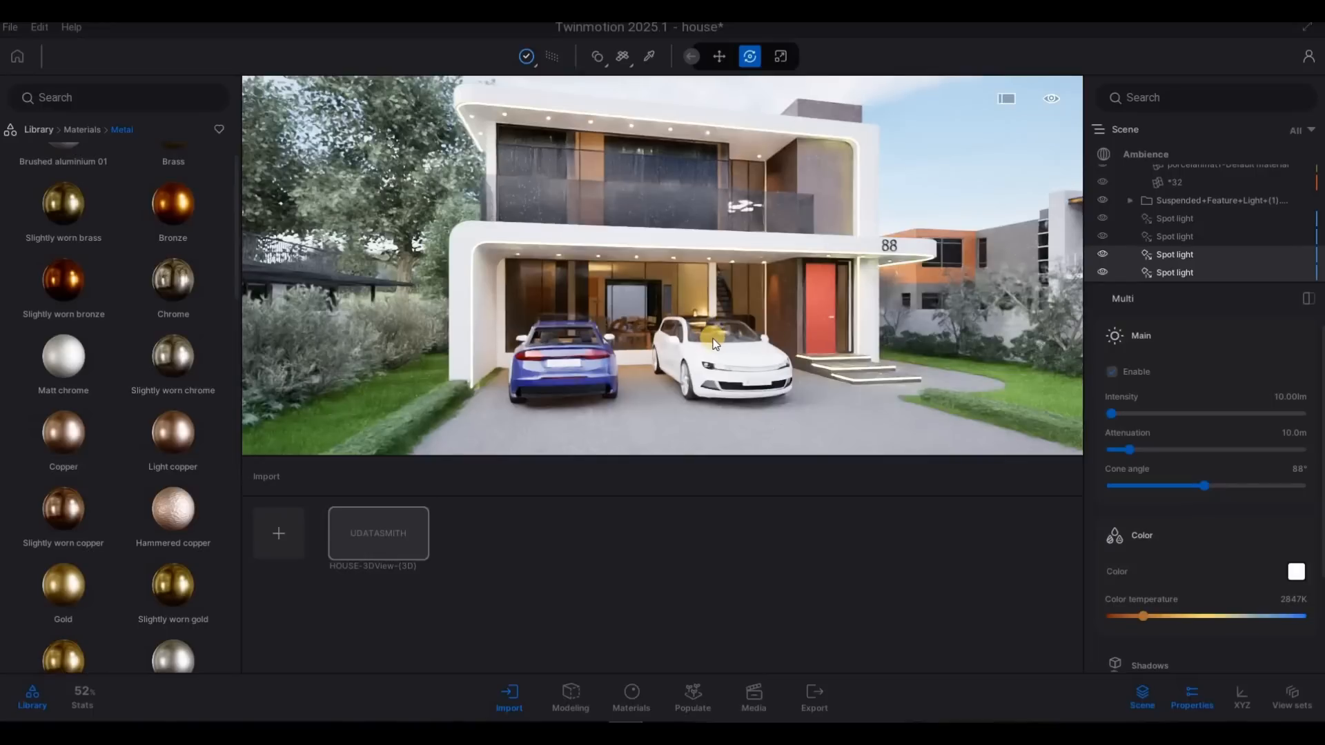
key("Escape")
key("Escape")
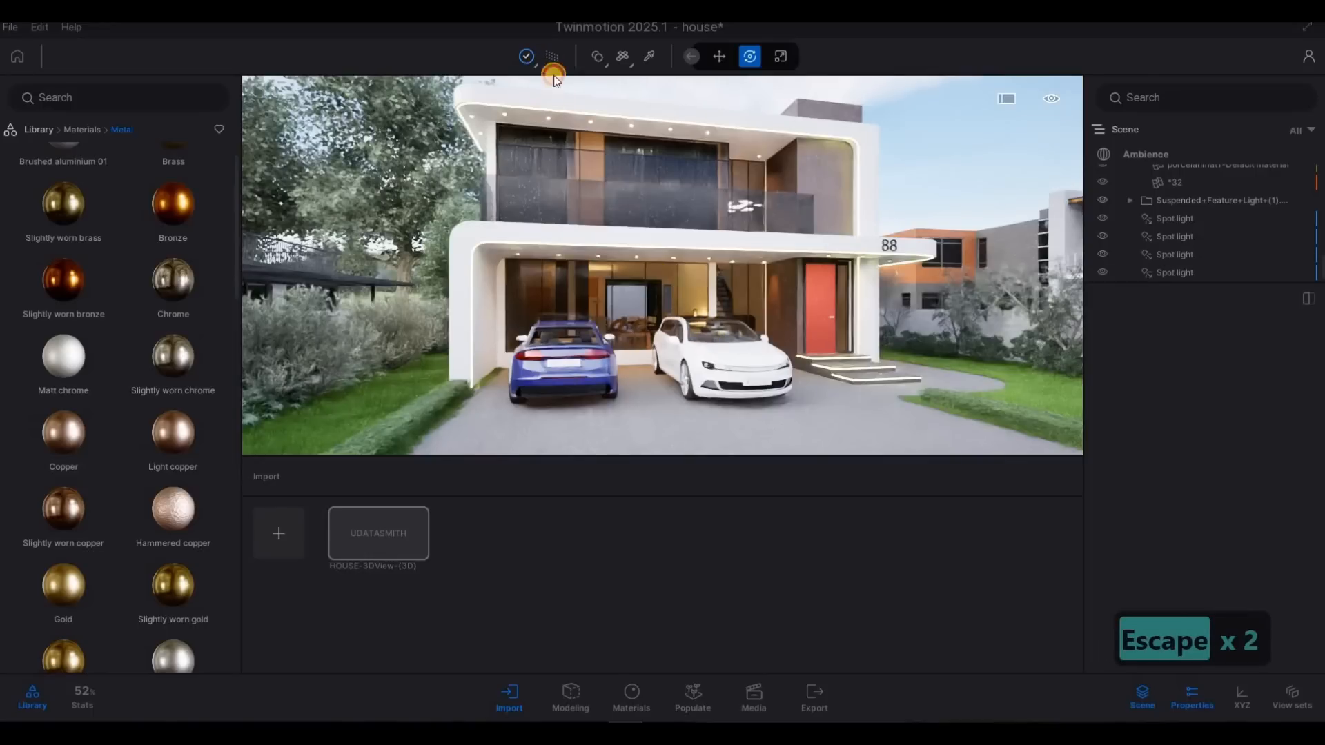
left_click(553, 59)
Place the 2197.fbx curtain from the user library's Curtain folder in front of the house and rotate it 90 degrees
key("Delete")
key("a")
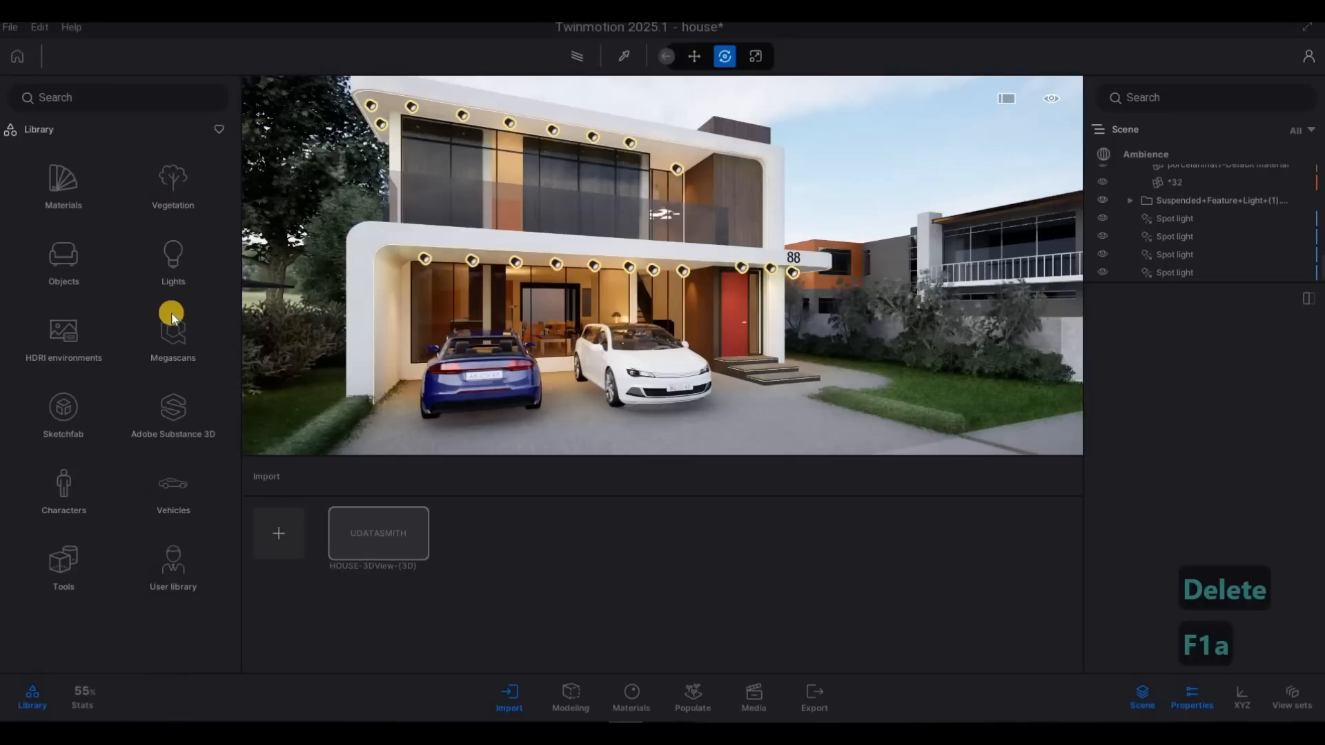
key("w")
key("d")
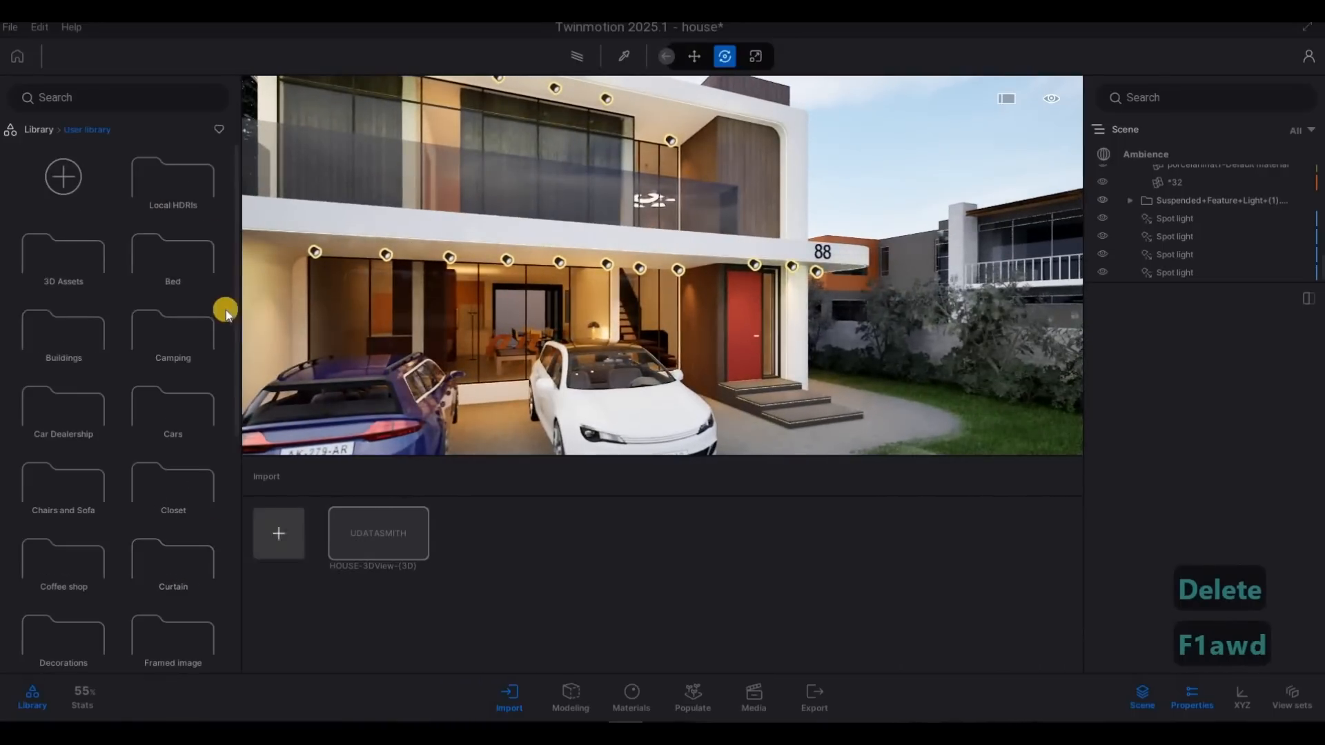
key("s")
key("d")
key("s")
key("d")
scroll(185, 483, "down", 2)
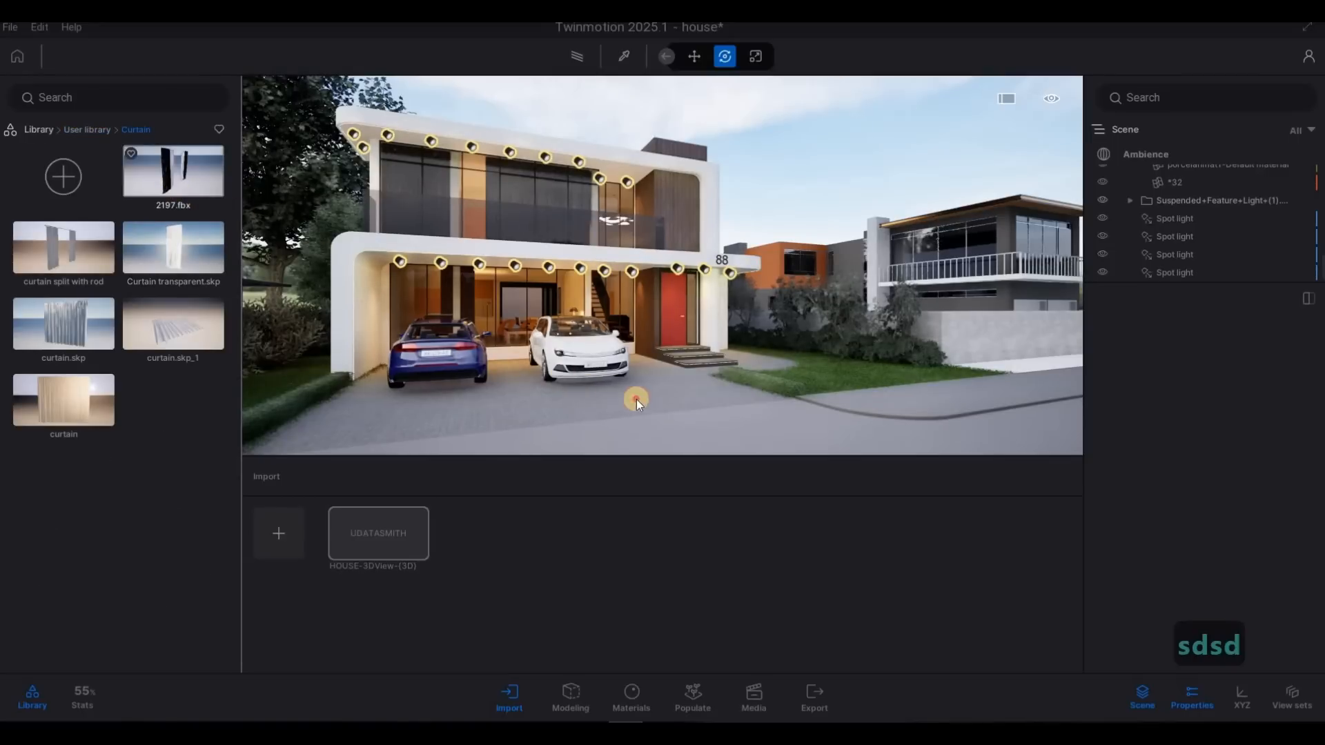
left_click_drag(636, 399, 665, 415)
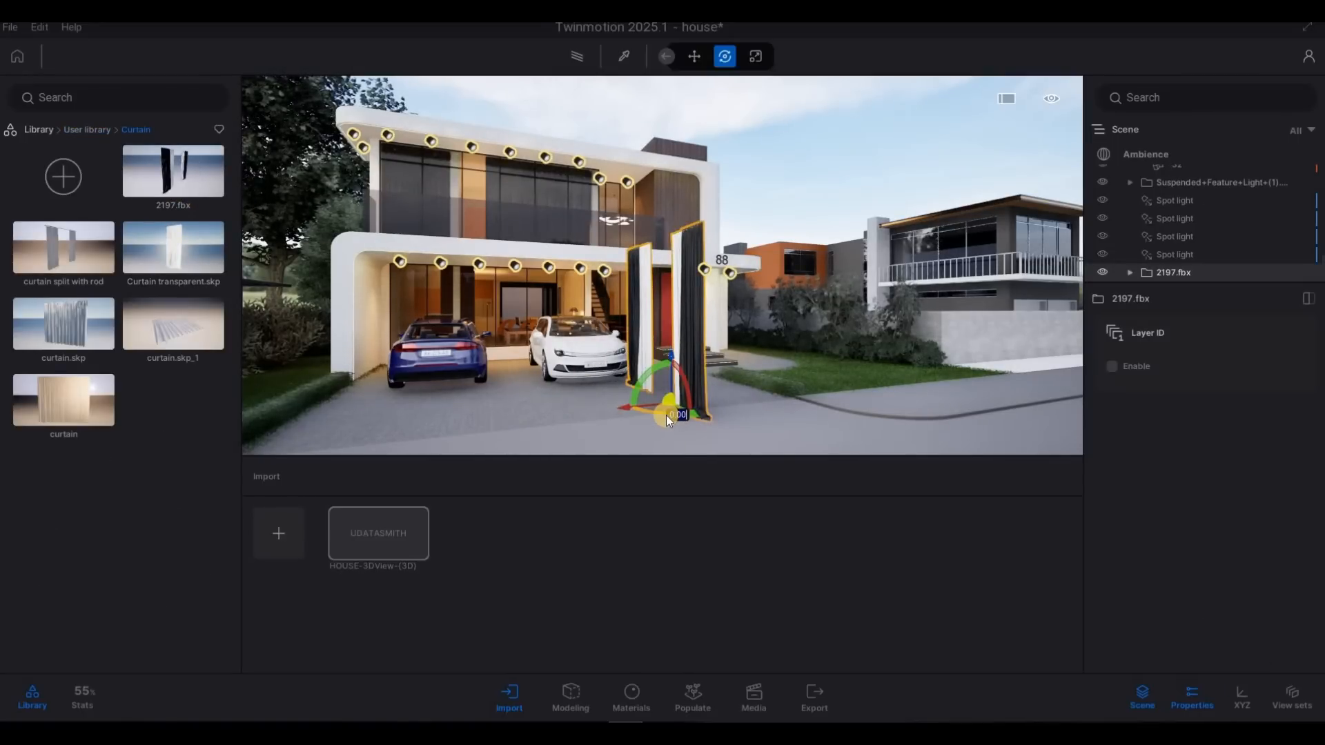
type("90")
key("Return")
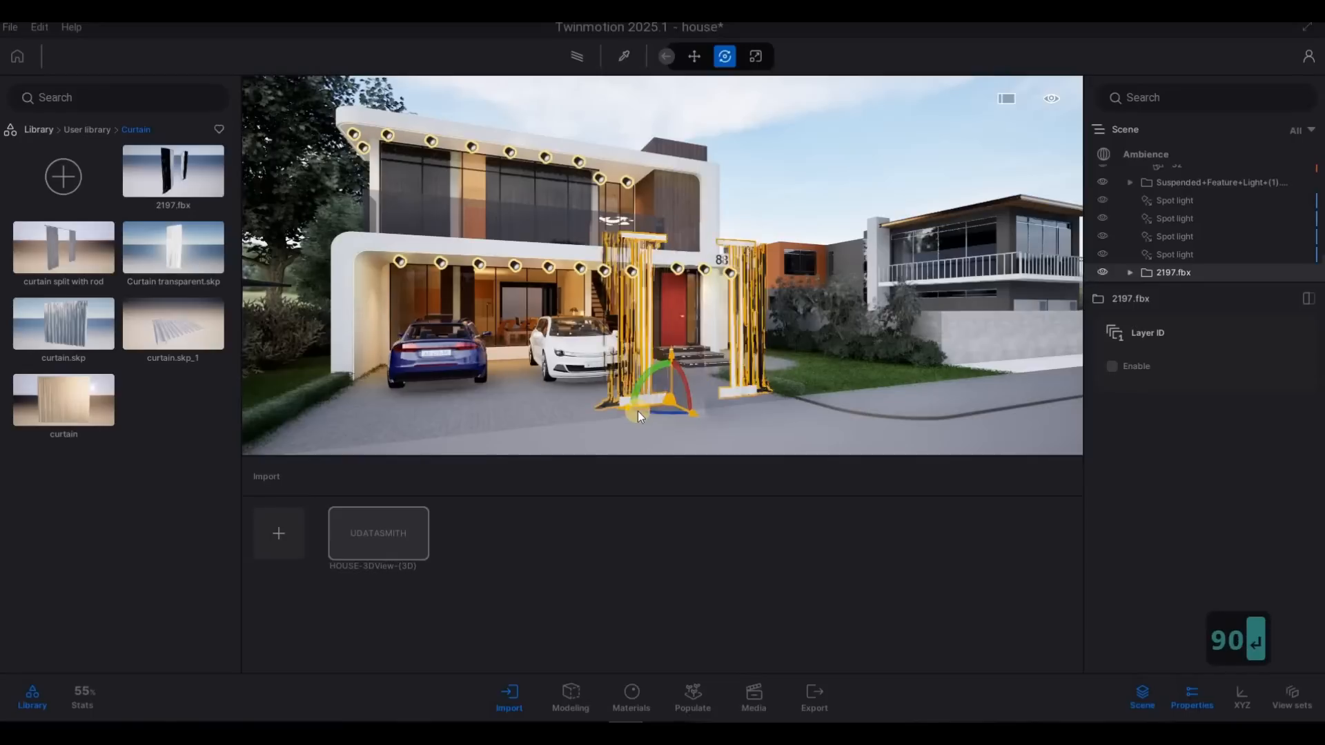
Move the curtain from the driveway to the inside of the ground-floor front window
left_click_drag(676, 409, 474, 363)
key("w")
key("w")
key("w")
key("w")
key("w")
key("w")
key("a")
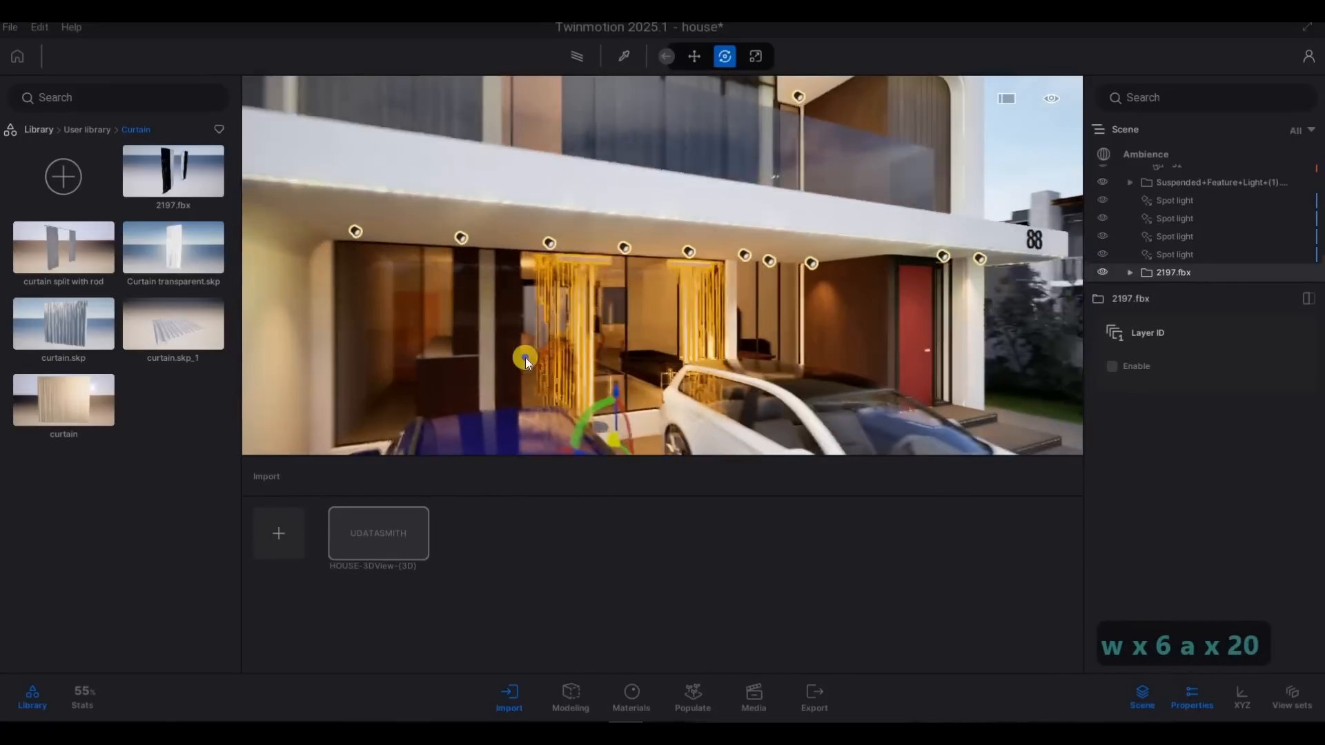
key("a")
right_click_drag(517, 358, 1076, 411)
key("s")
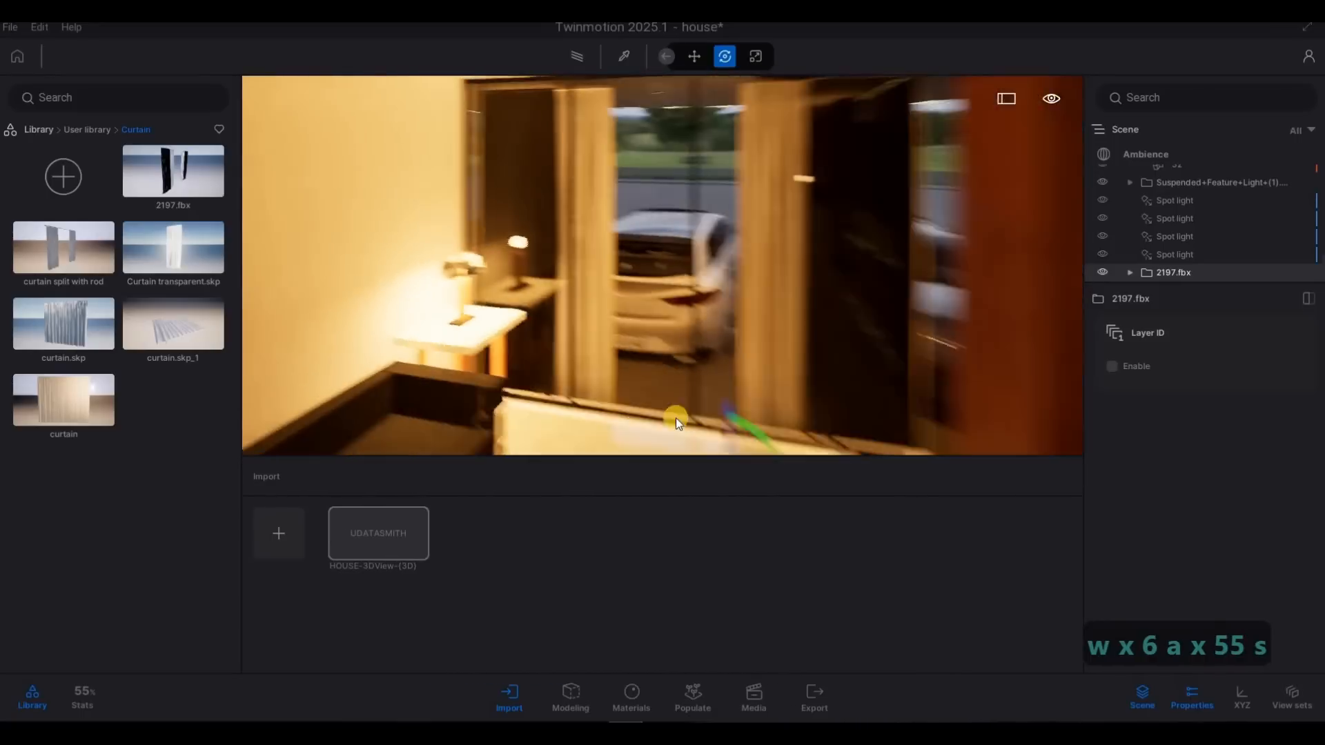
key("s")
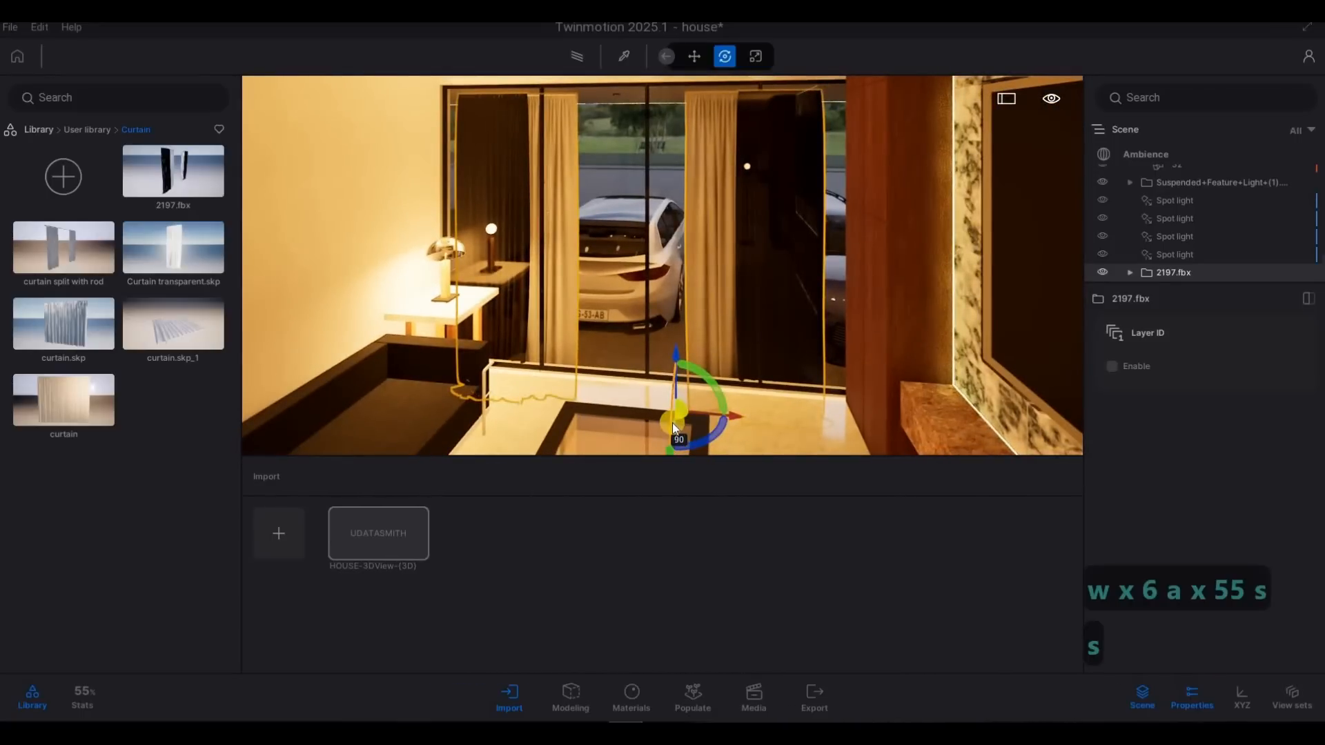
Fine-tune the curtain's position against the ground-floor room's window using the move axes
key("e")
key("s")
key("s")
scroll(679, 413, "down", 2)
left_click_drag(668, 416, 673, 320)
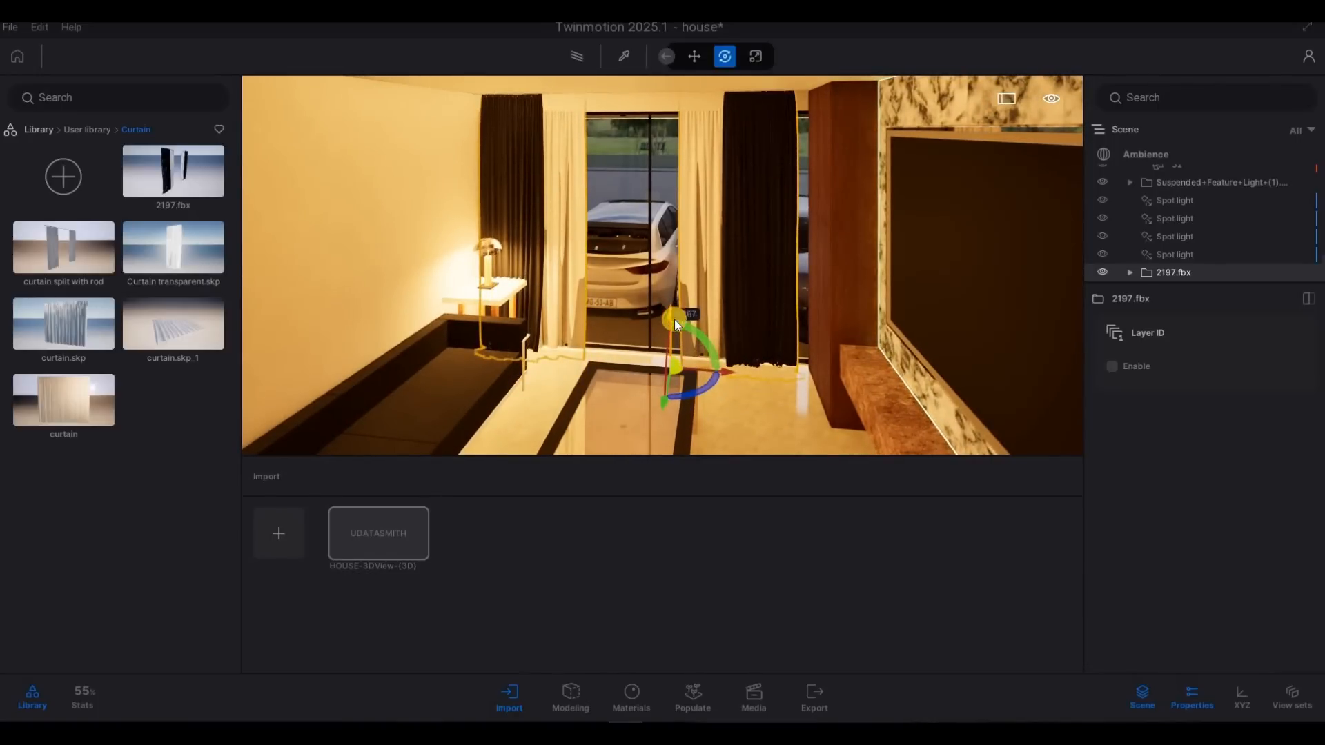
left_click(734, 374)
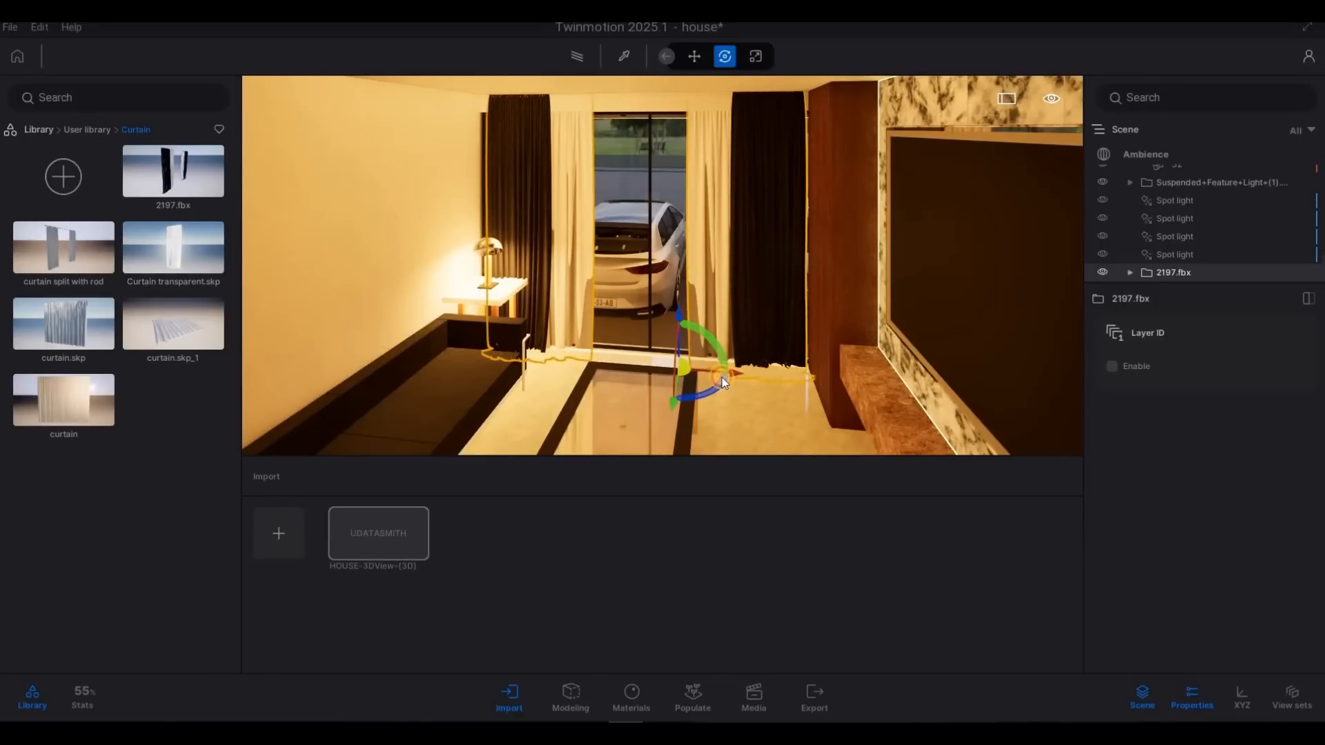
left_click_drag(721, 378, 724, 370)
Check the curtain against the ground-floor window from inside the room and nudge it slightly sideways along the window
key("w")
key("d")
right_click_drag(651, 266, 13, 180)
key("s")
right_click_drag(600, 242, 1012, 176)
key("s")
key("w")
key("w")
key("a")
key("s")
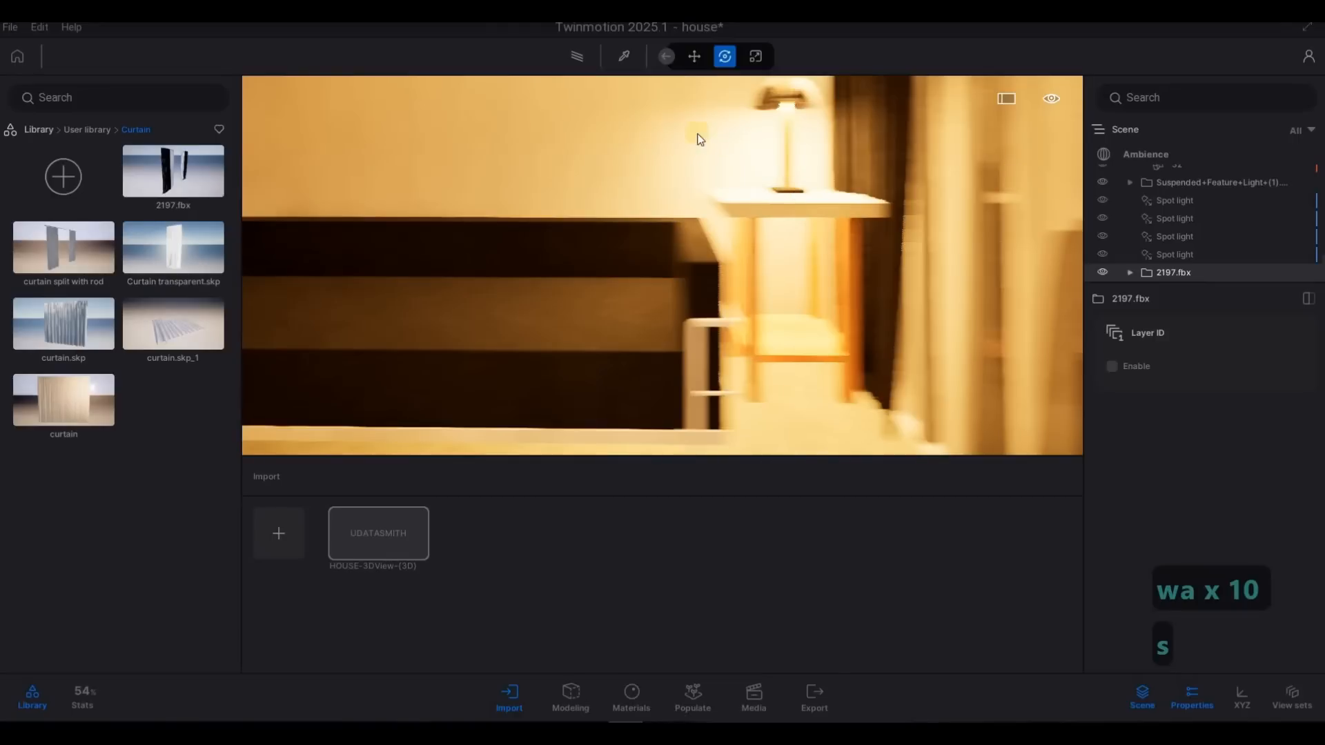
key("s")
key("s")
right_click_drag(732, 177, 812, 115)
key("a")
key("a")
key("a")
key("a")
key("a")
key("a")
key("s")
key("d")
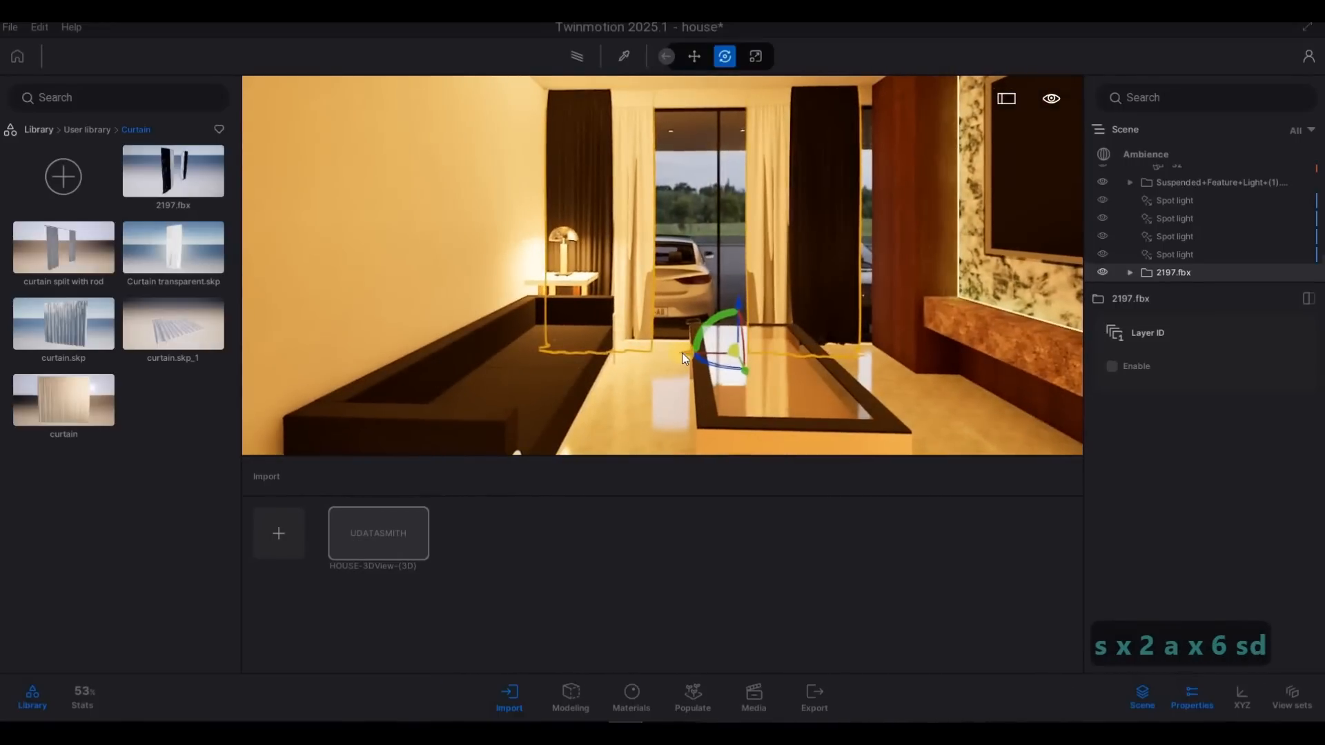
left_click_drag(690, 352, 697, 352)
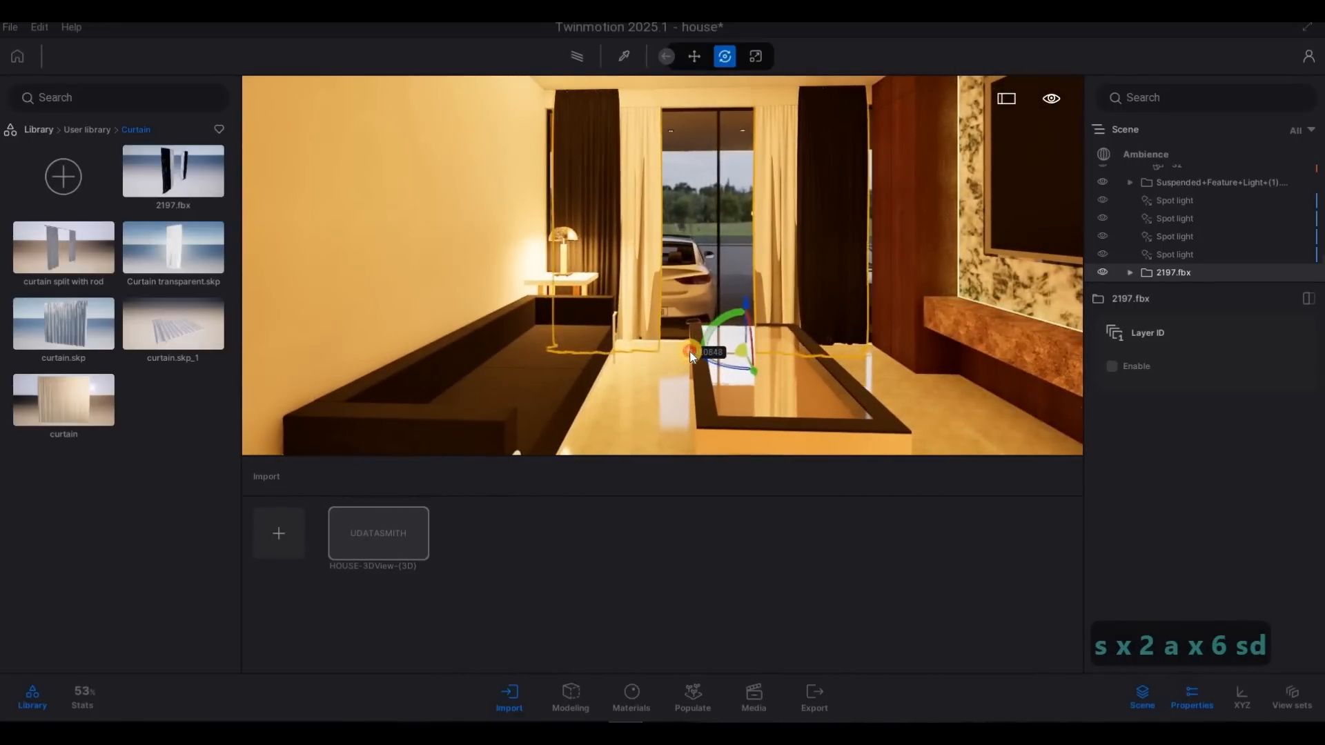
Apply the Tulle fabric material from the library to the curtain's sheer panels and open its tint colour
key("w")
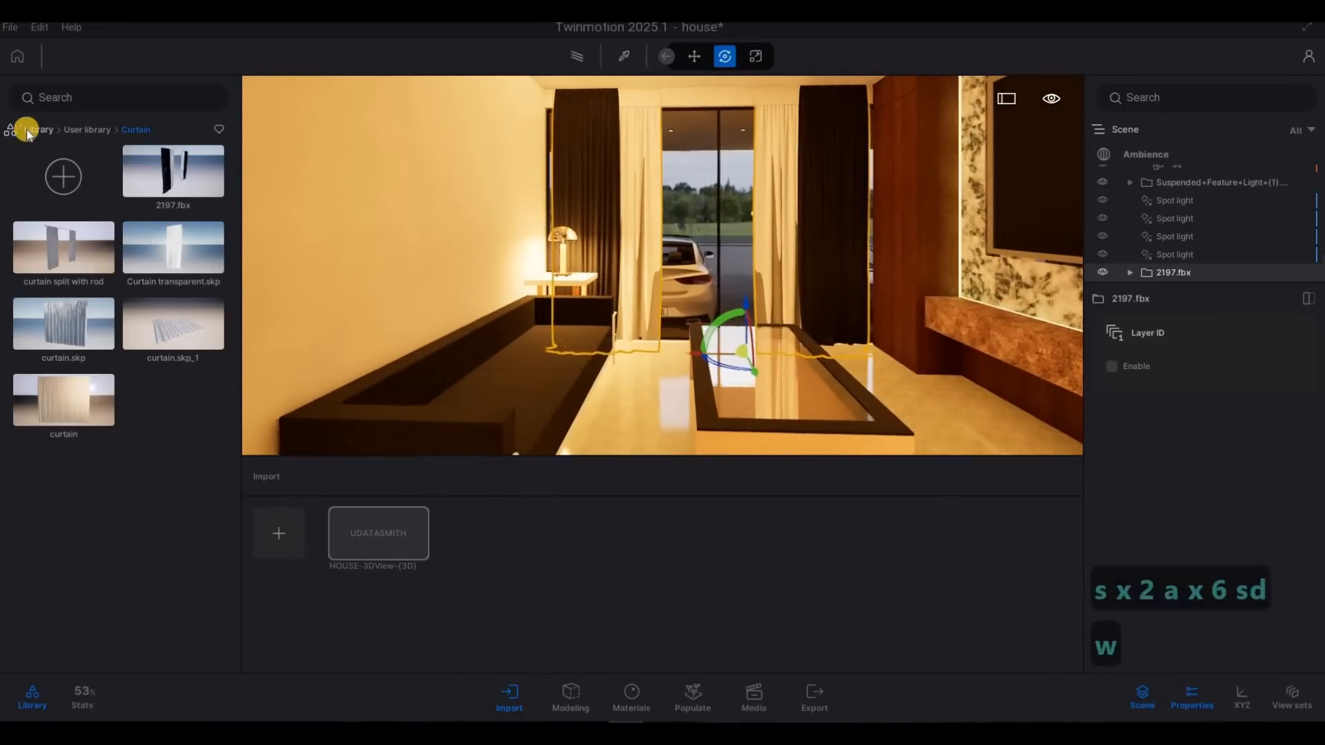
left_click(29, 129)
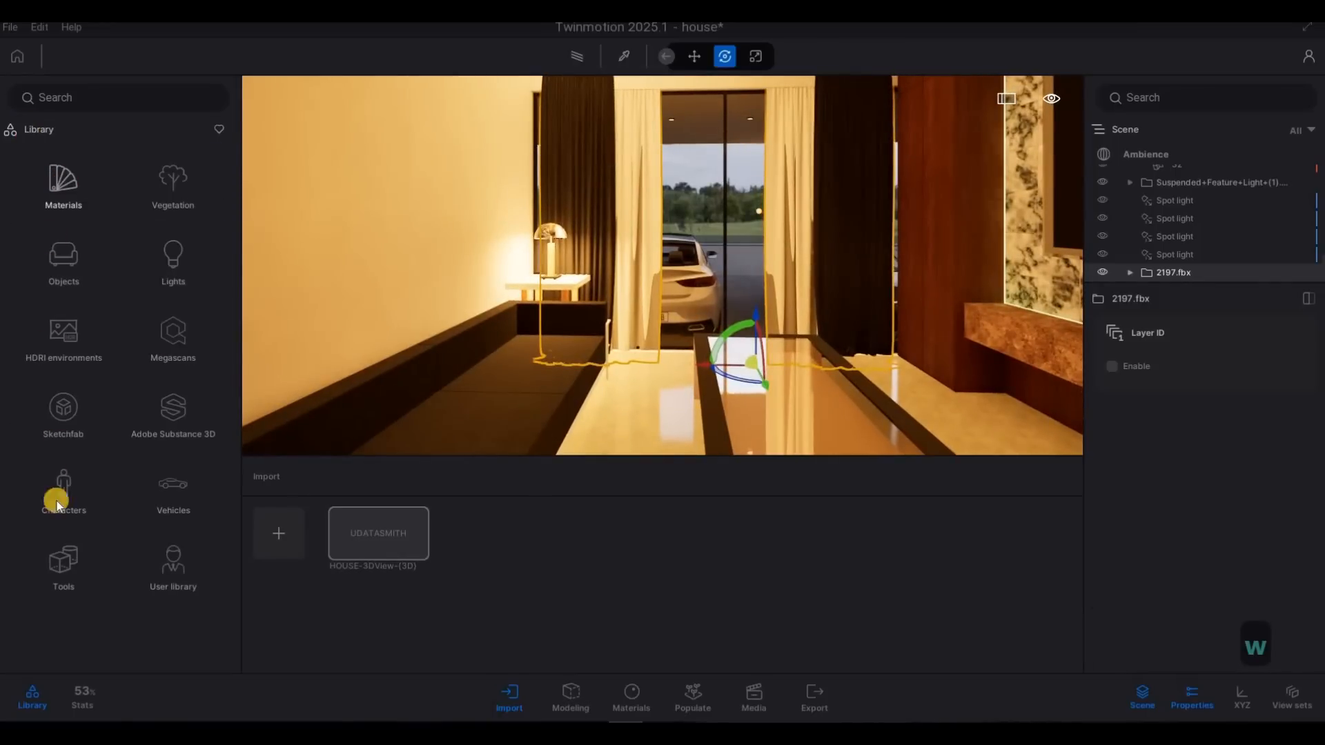
scroll(57, 587, "down", 3)
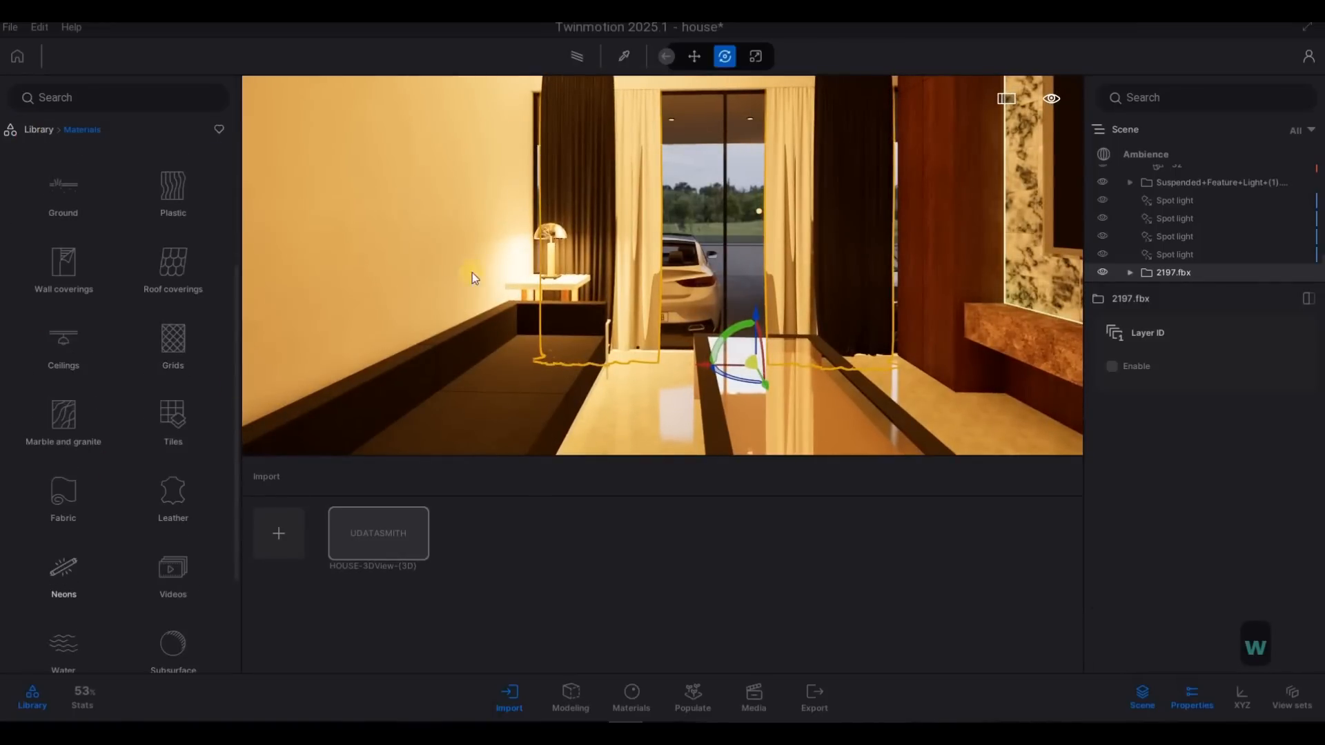
left_click(64, 581)
key("d")
key("w")
key("q")
left_click_drag(76, 171, 546, 251)
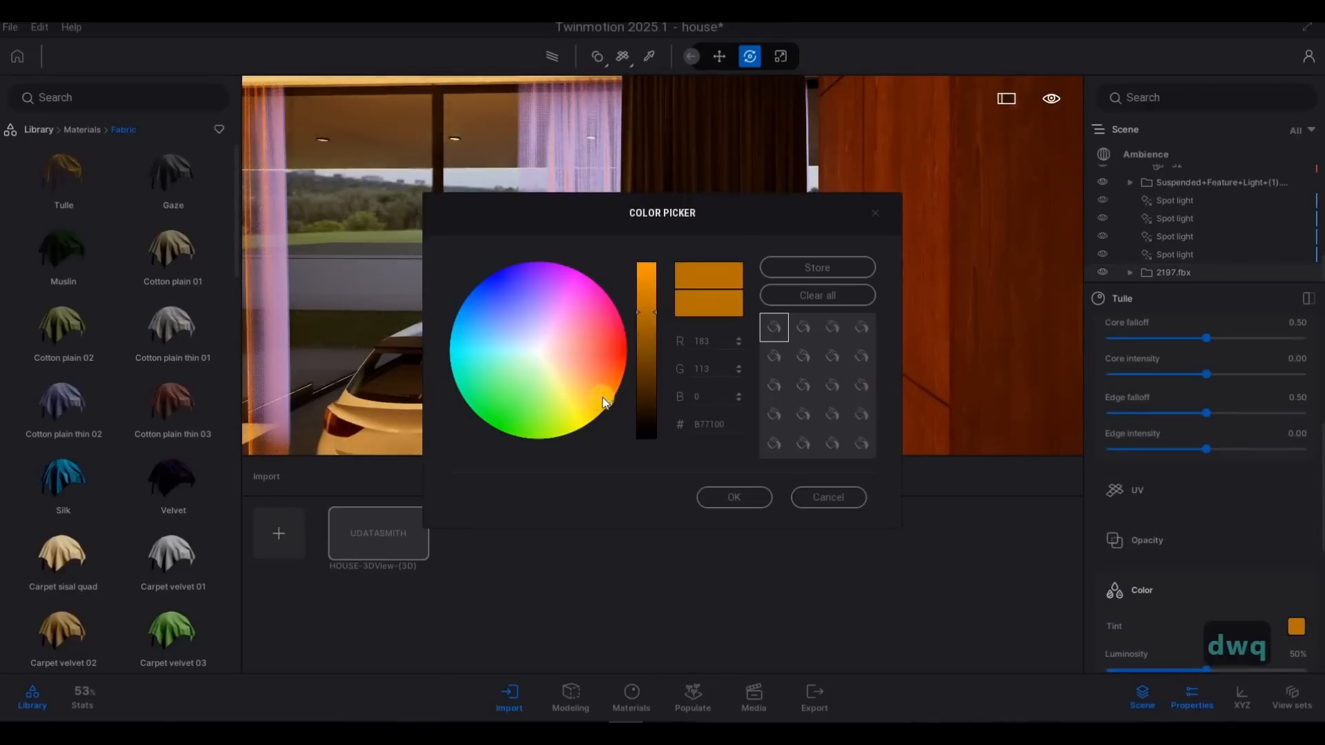
Set the Tulle material's tint to grey 828079 and clear the selection
left_click(542, 356)
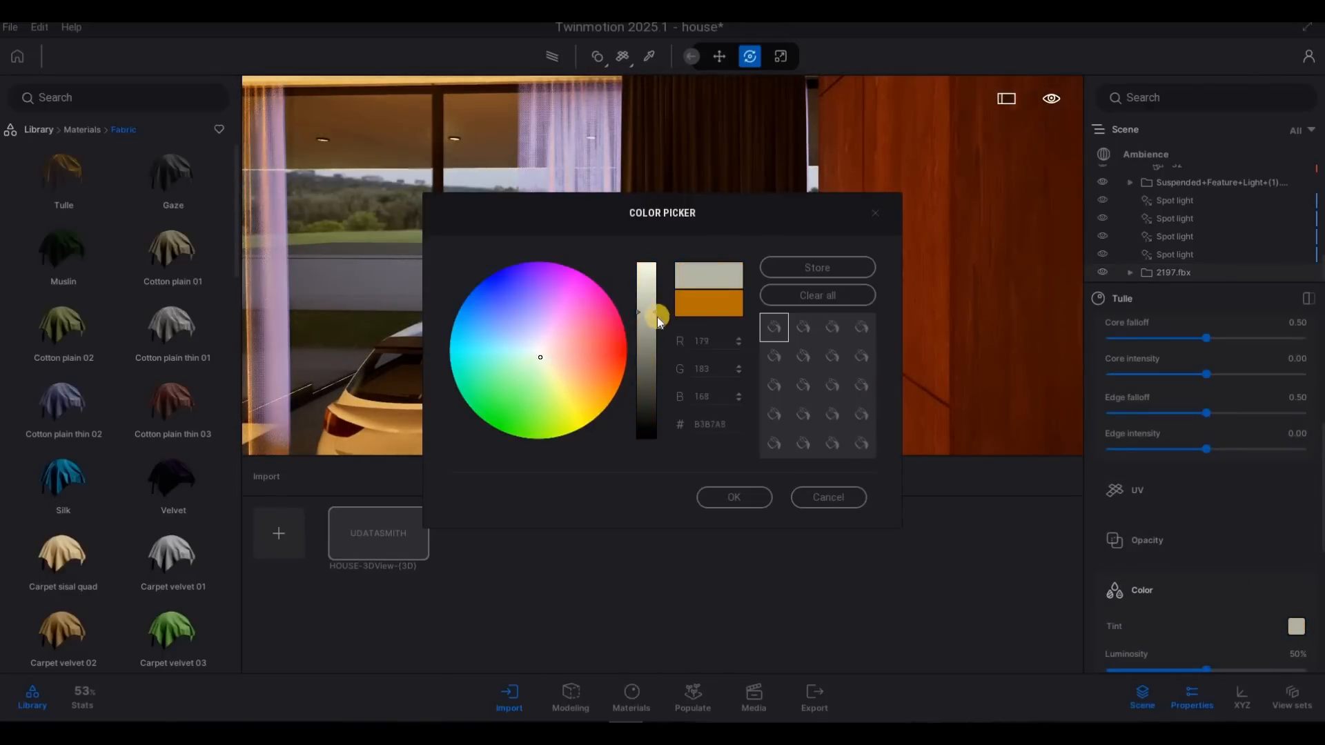
left_click_drag(658, 322, 646, 345)
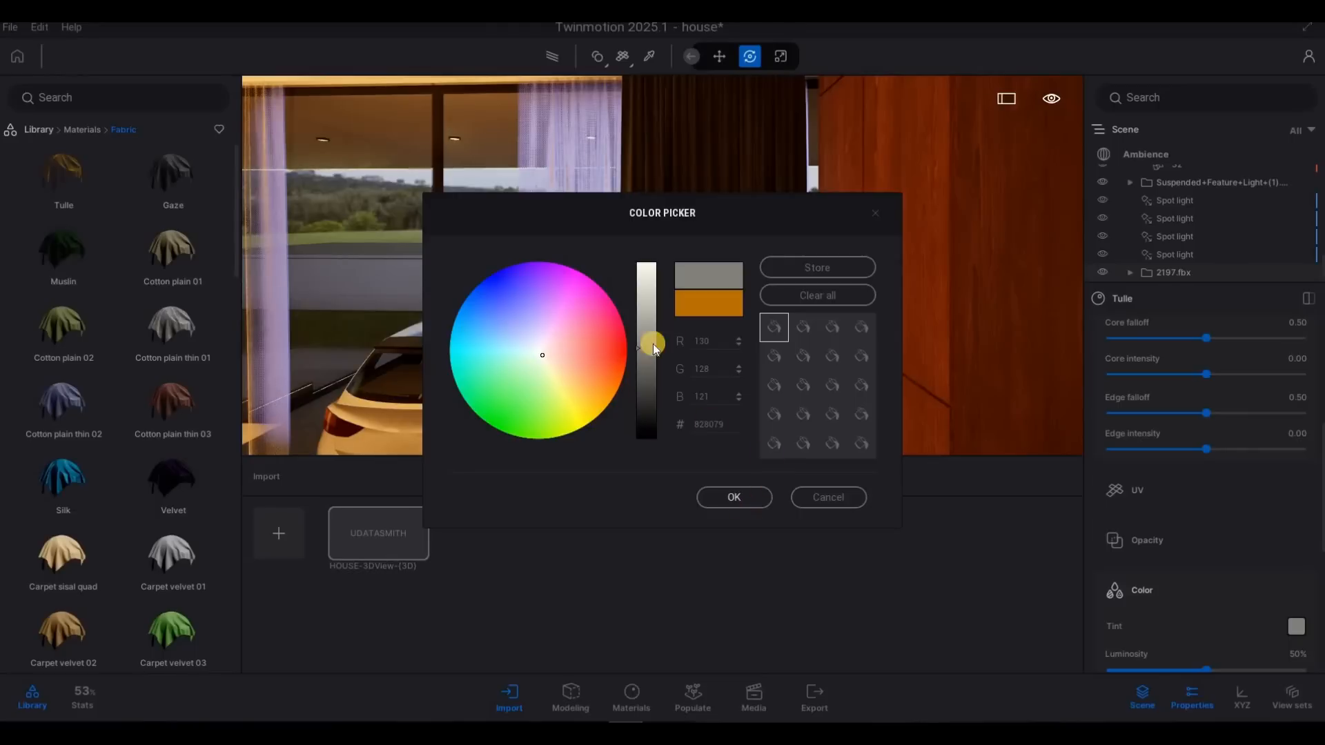
key("Escape")
key("Escape")
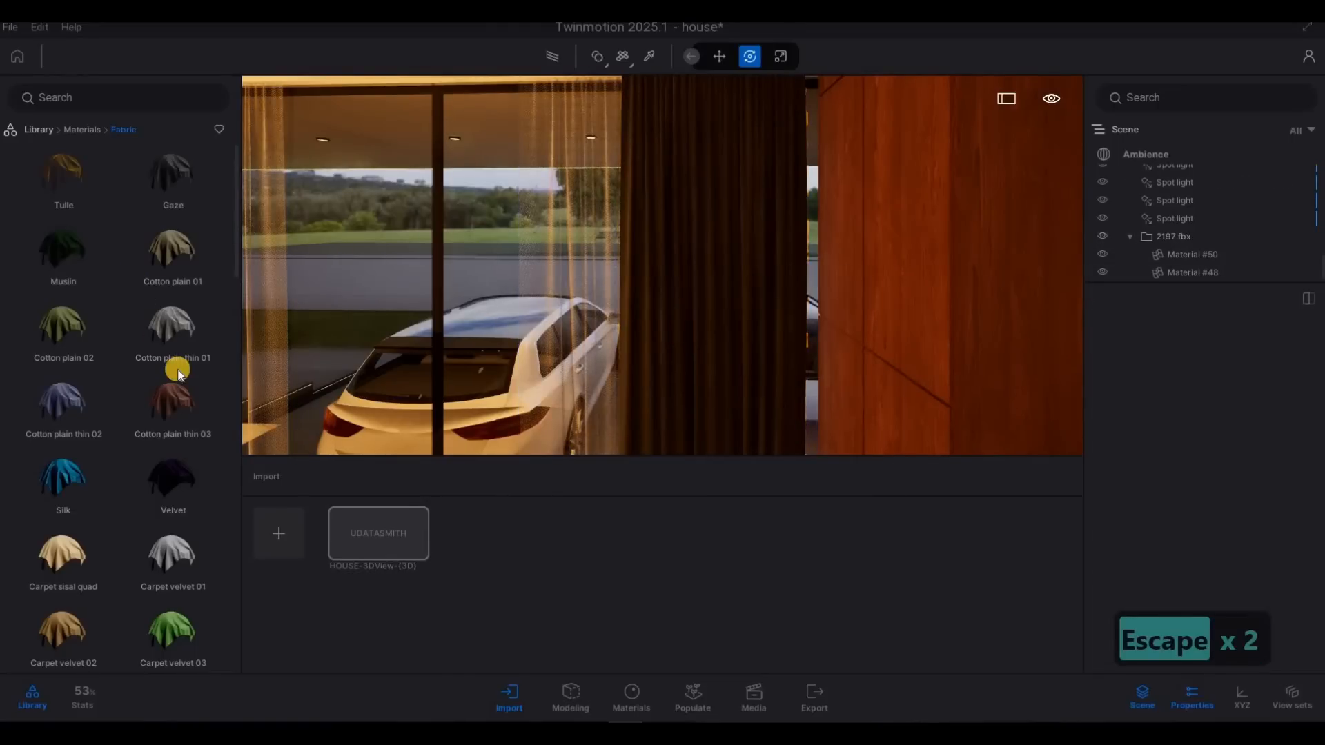
Examine how the sheer curtains look from outside, from the whole front facade up to the ground-floor window
scroll(178, 372, "down", 1)
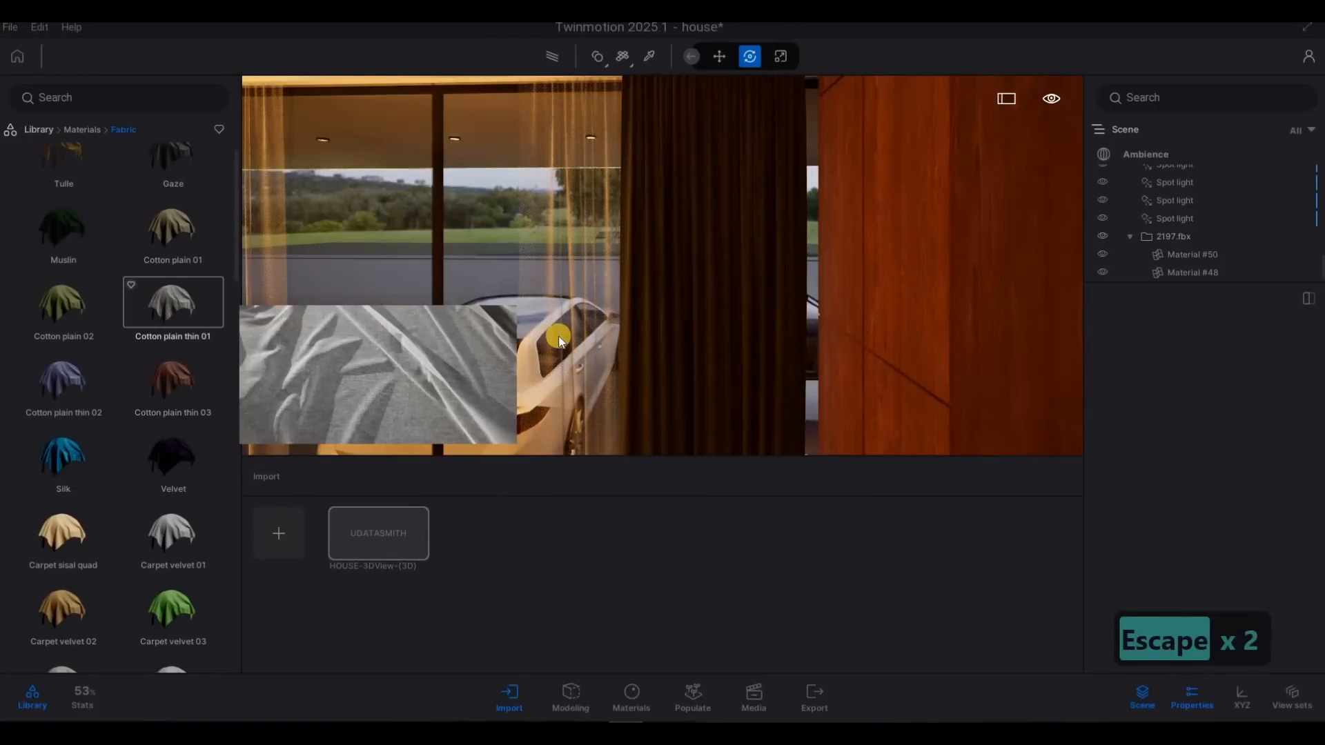
key("d")
key("w")
key("a")
key("d")
key("s")
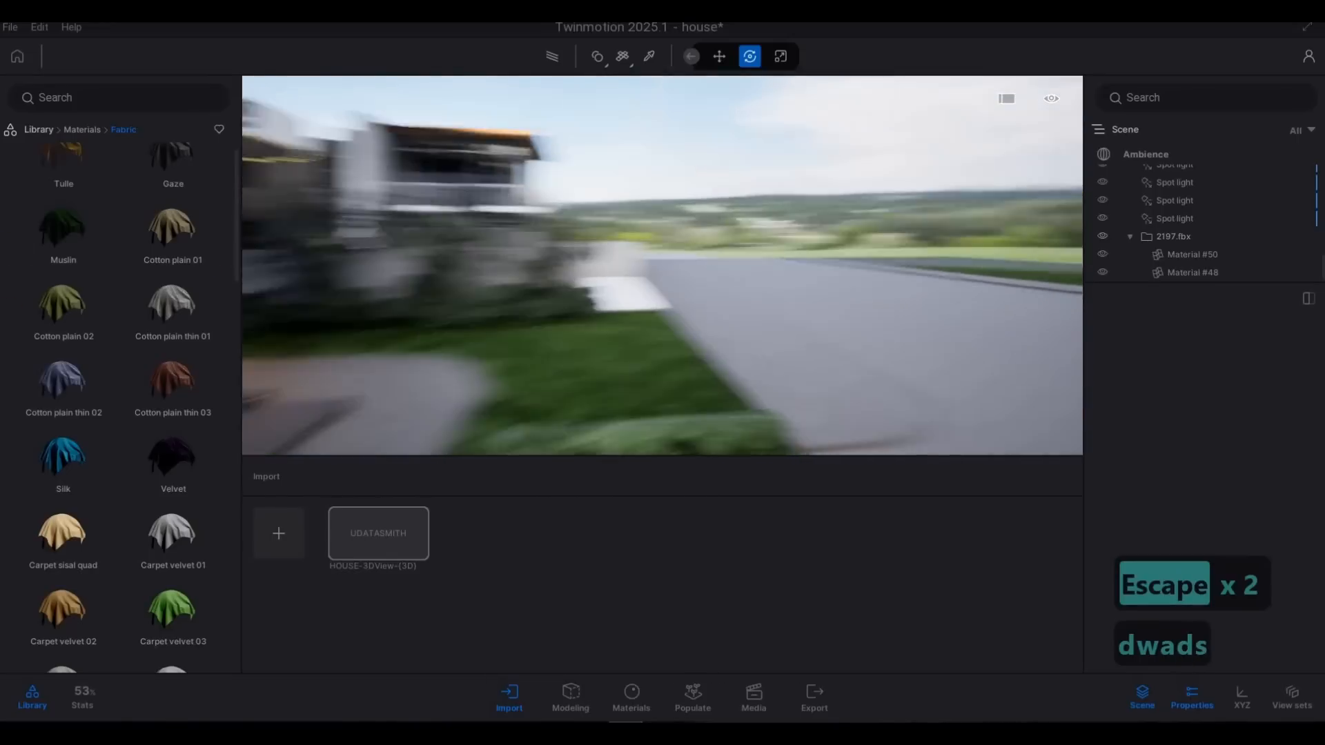
key("Escape")
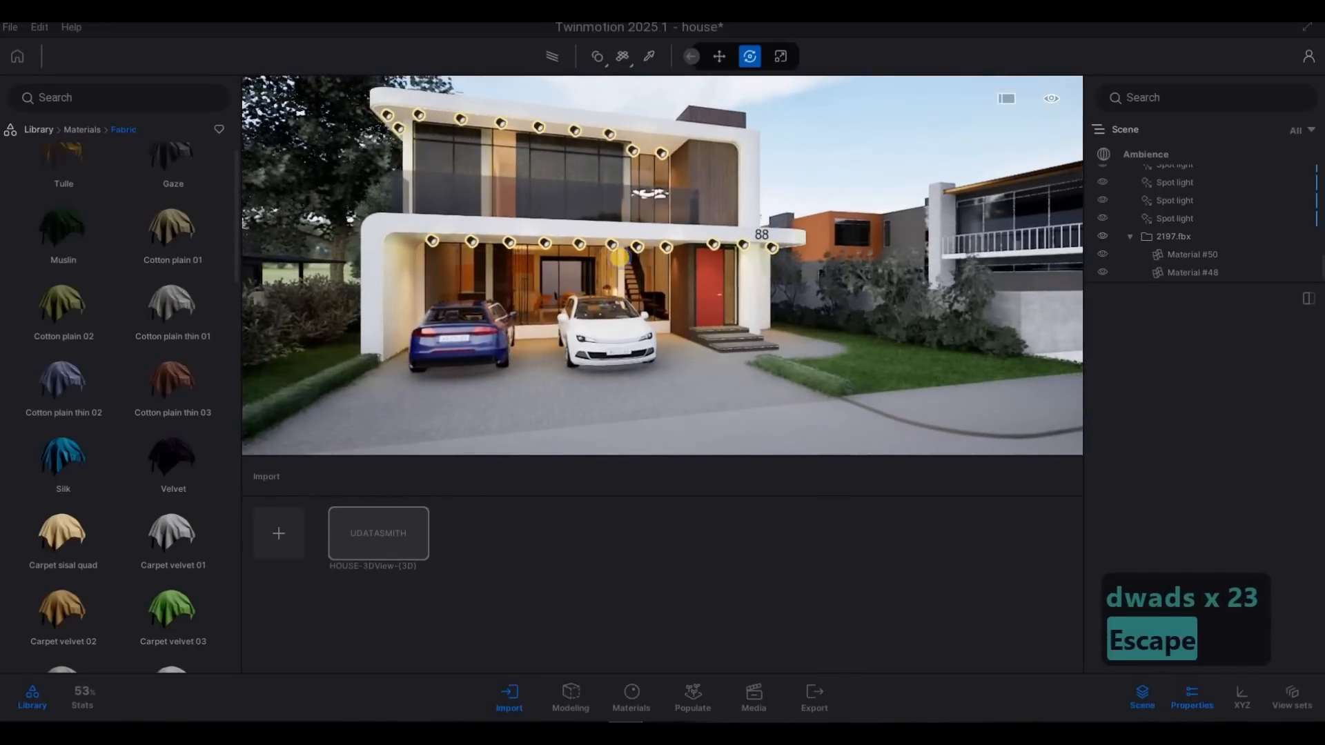
key("a")
key("s")
key("d")
key("w")
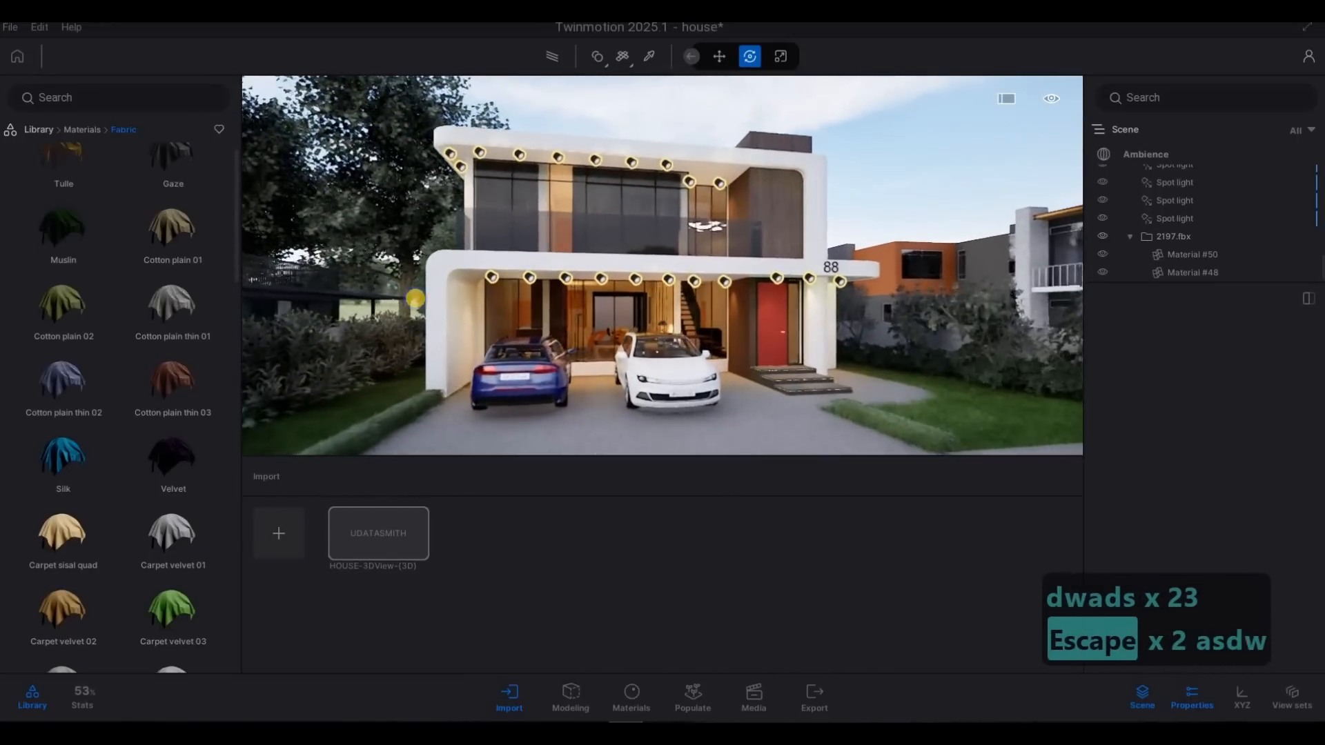
key("w")
key("w")
key("d")
key("d")
key("d")
key("d")
key("d")
key("d")
key("d")
key("d")
key("a")
key("a")
key("a")
key("a")
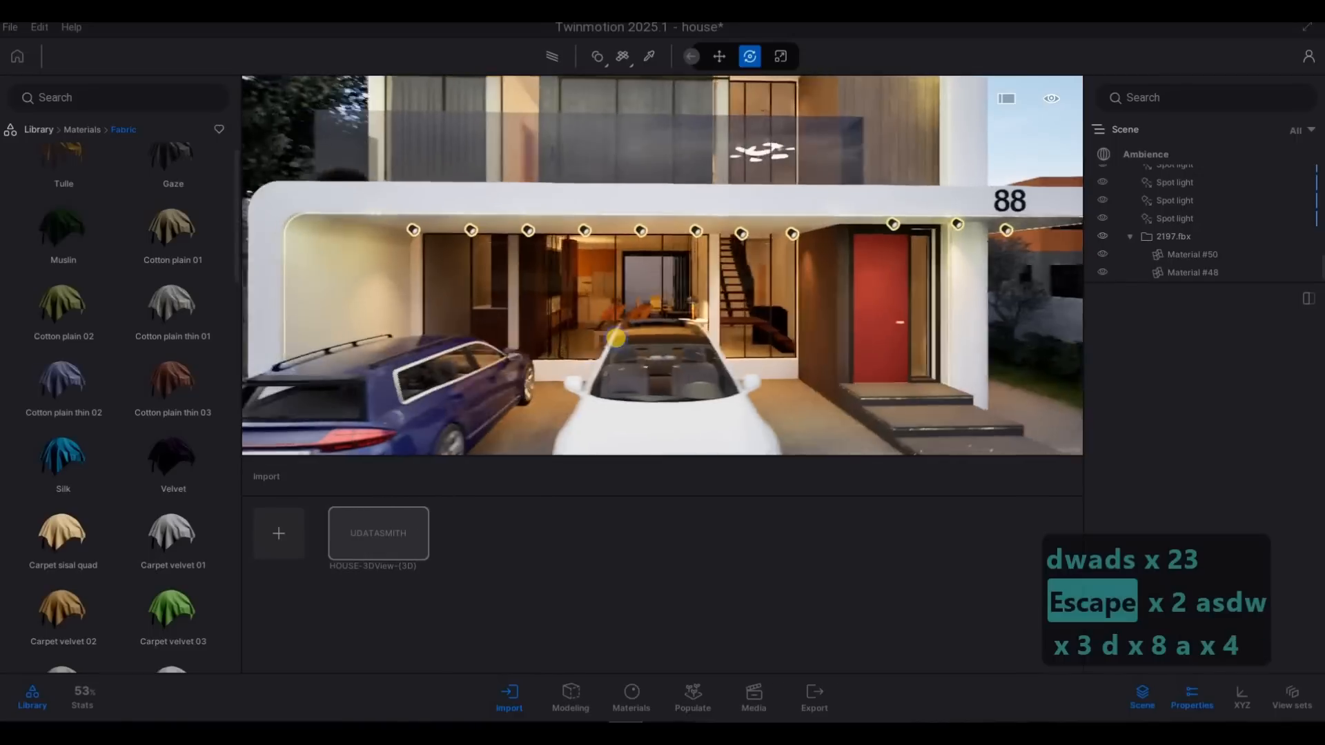
key("w")
key("w")
key("w")
key("w")
key("w")
key("w")
key("w")
key("w")
key("w")
key("w")
key("s")
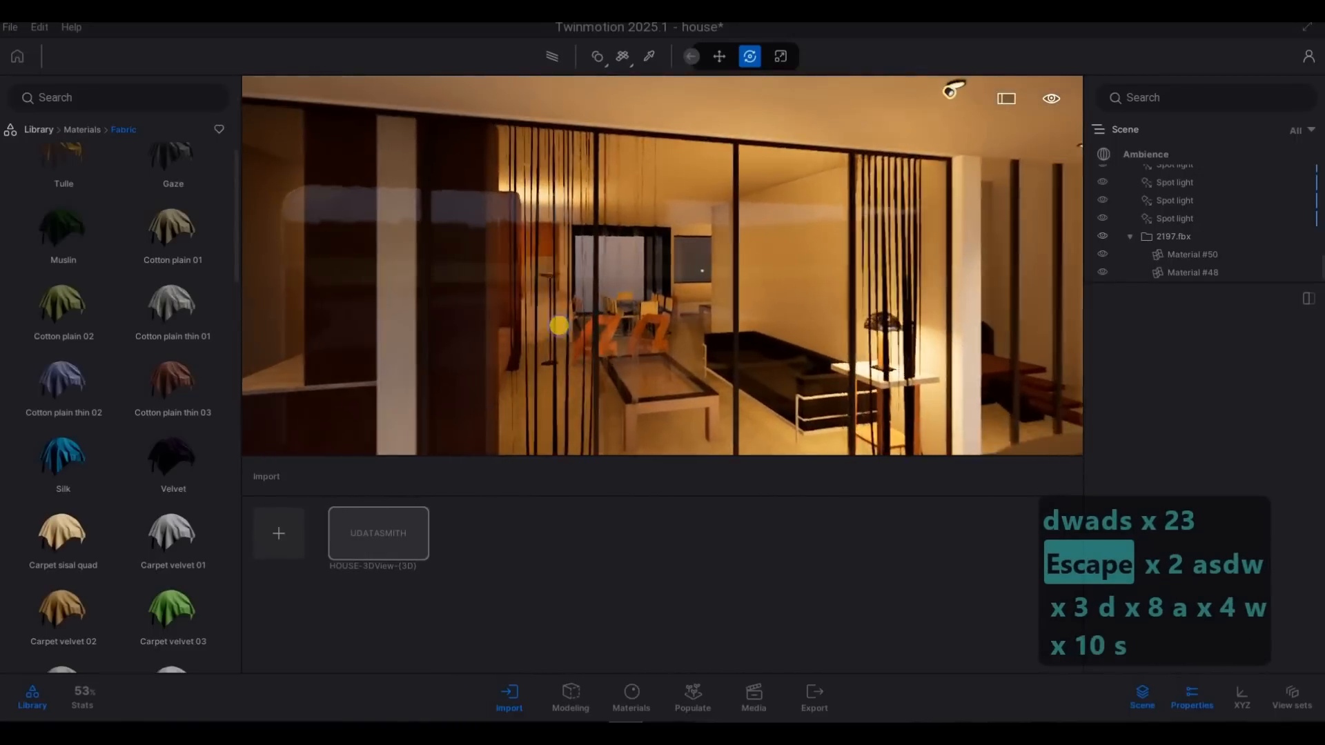
Frame the house's front facade with both parked cars and preview it with the path tracer
key("d")
key("d")
key("d")
key("d")
key("d")
key("d")
key("d")
key("d")
key("d")
key("d")
key("d")
key("d")
key("a")
key("a")
key("a")
key("a")
key("a")
key("d")
key("s")
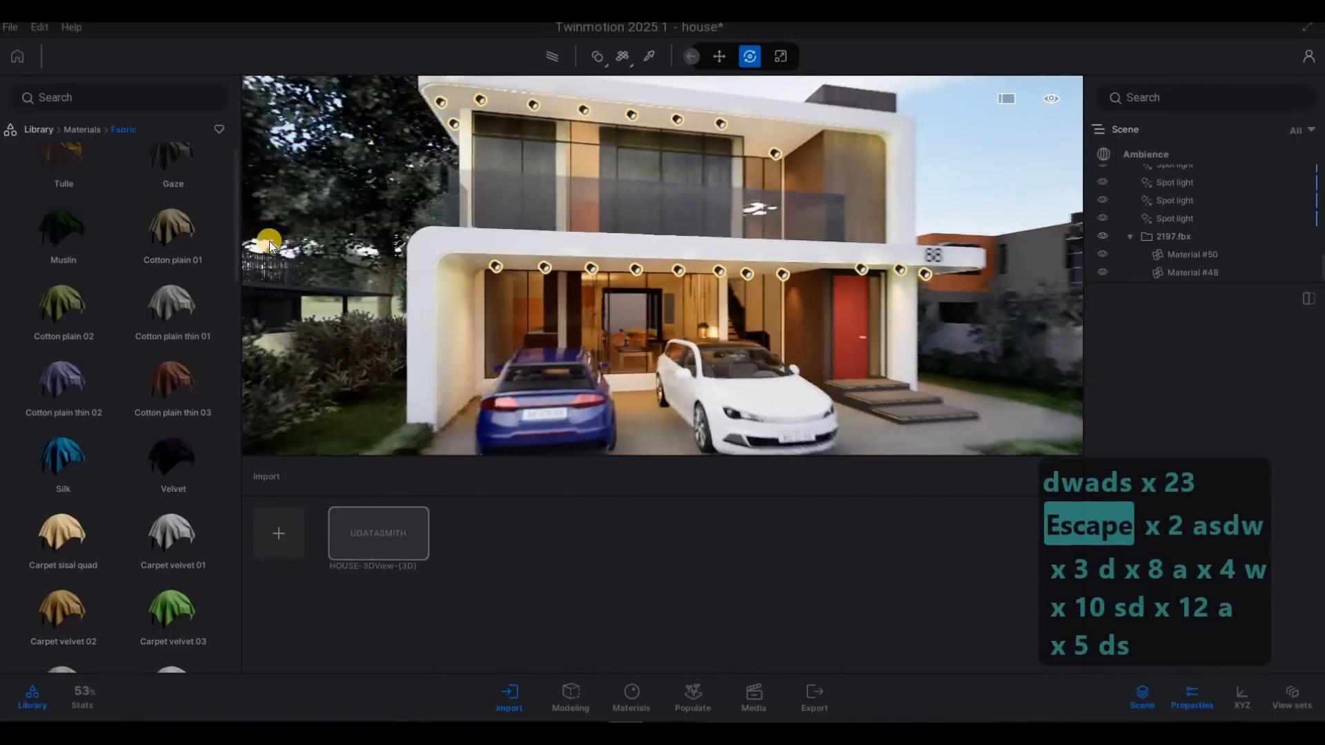
key("s")
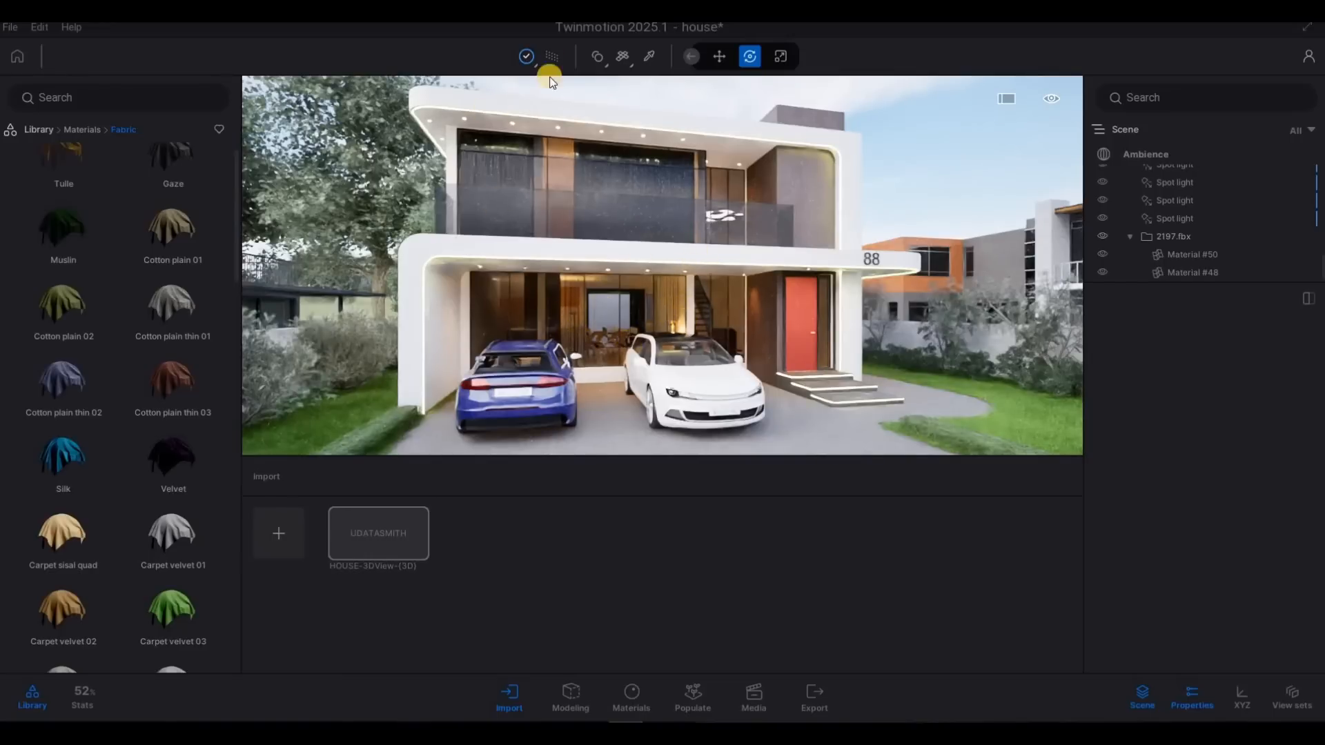
Return to the real-time view and inspect the ground-floor windows and entrance up close and from the driveway
key("d")
key("w")
key("d")
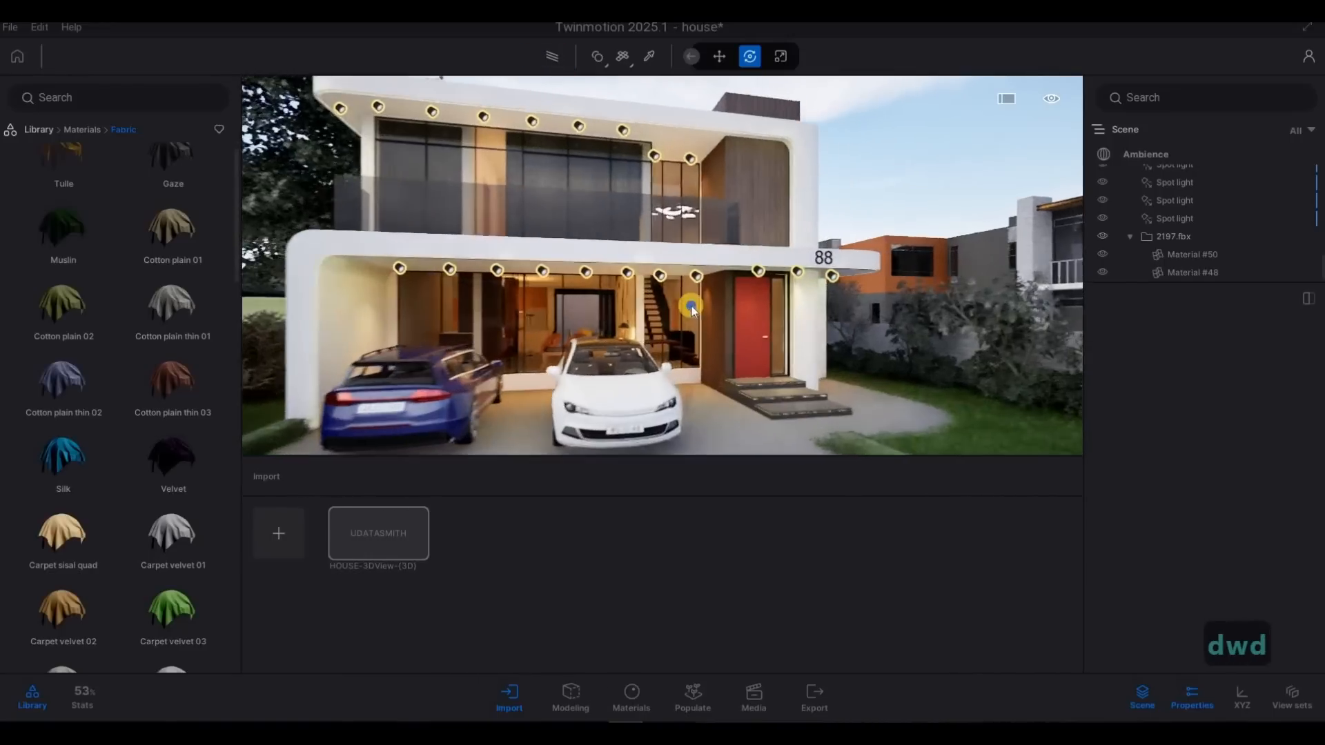
key("d")
key("d")
key("d")
key("d")
key("d")
key("w")
key("w")
key("w")
key("a")
key("w")
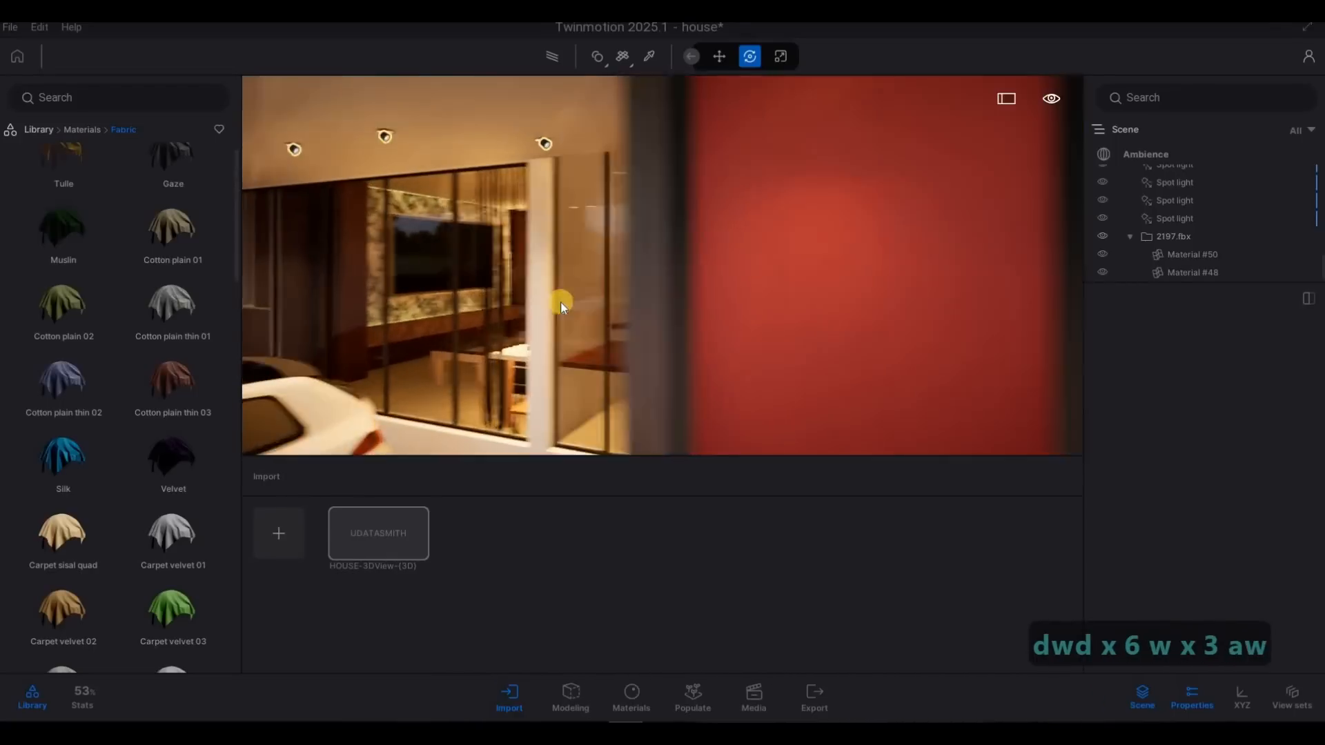
key("a")
key("w")
key("a")
key("w")
right_click_drag(541, 299, 496, 242)
key("a")
left_click(639, 248)
key("d")
key("w")
key("d")
key("d")
key("s")
key("s")
key("s")
key("s")
key("s")
key("d")
key("Escape")
key("Escape")
key("d")
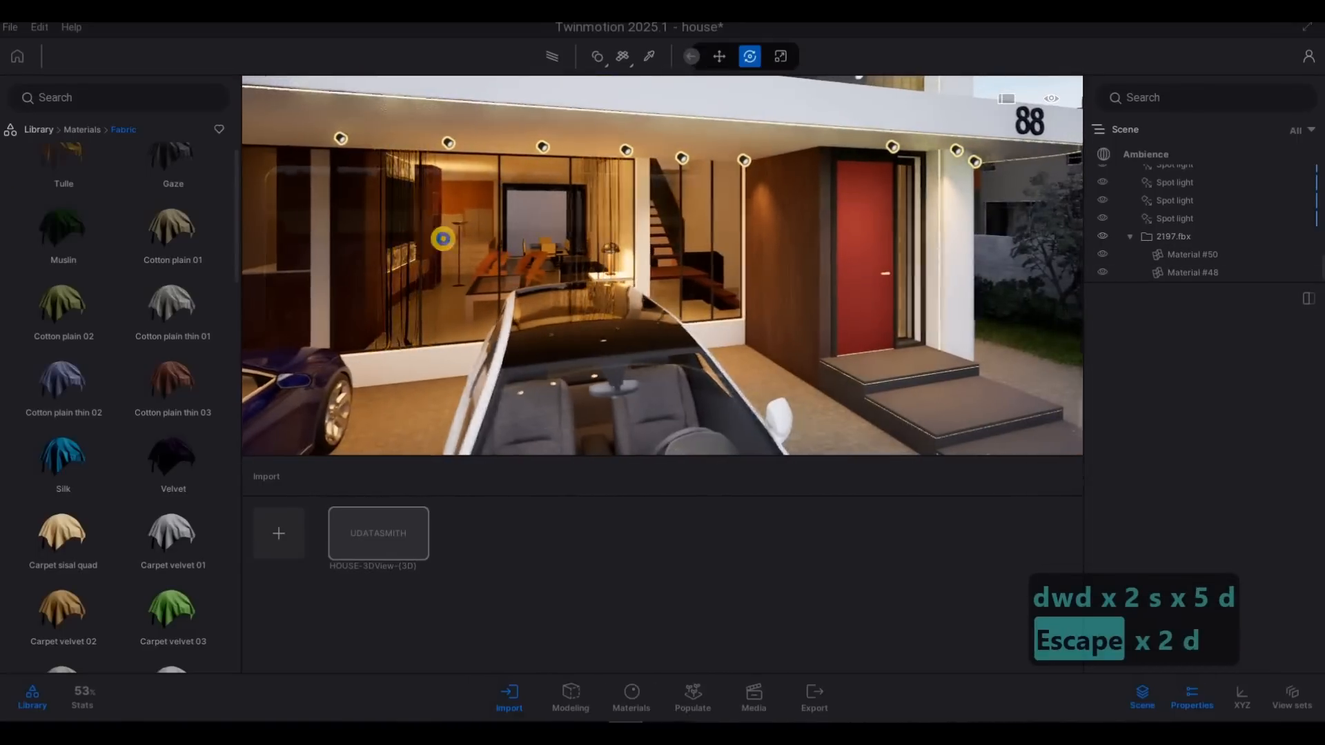
key("s")
key("s")
key("s")
key("s")
key("s")
key("s")
key("s")
key("s")
key("s")
key("s")
key("s")
key("s")
key("s")
key("s")
key("s")
key("s")
key("s")
key("s")
key("s")
key("s")
key("s")
key("s")
key("s")
key("s")
key("a")
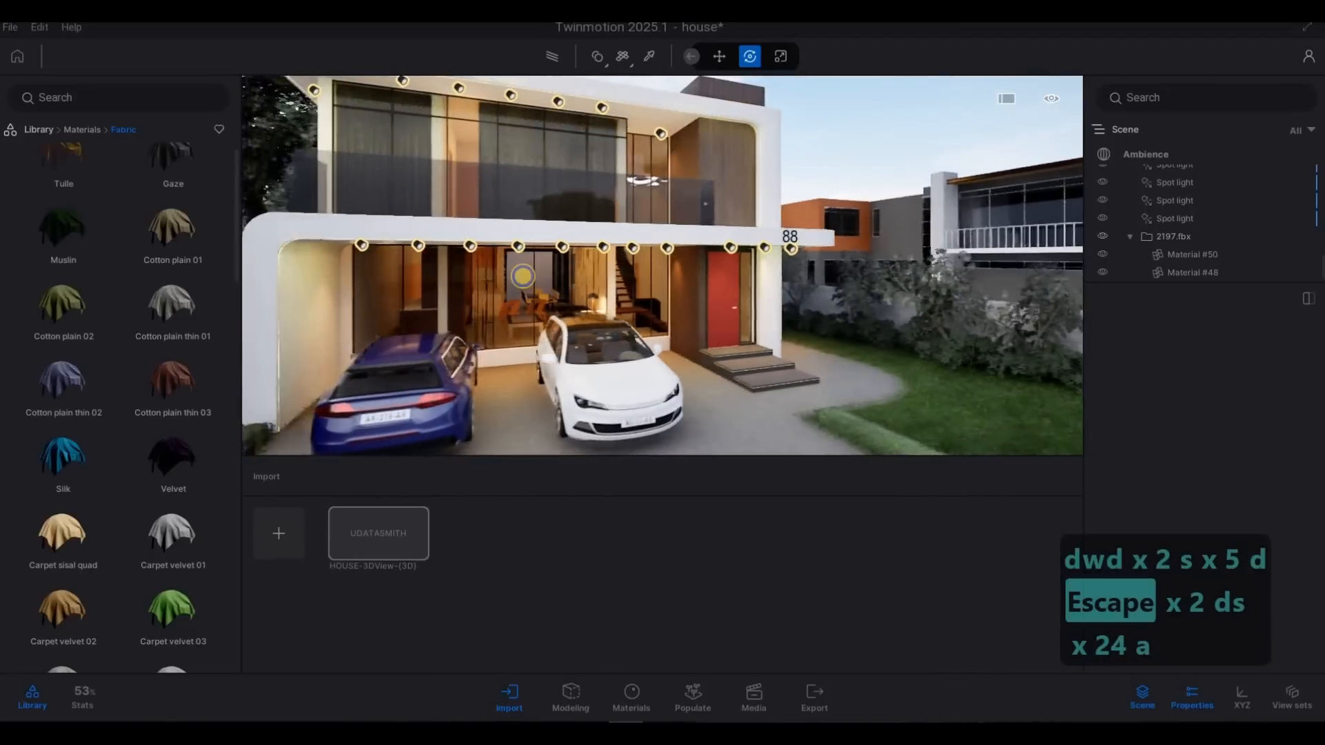
Copy the spot light from the canopy by the house number onto the entrance-side lawn and rotate it 180°
key("e")
key("s")
key("d")
key("s")
right_click_drag(325, 296, 89, 145)
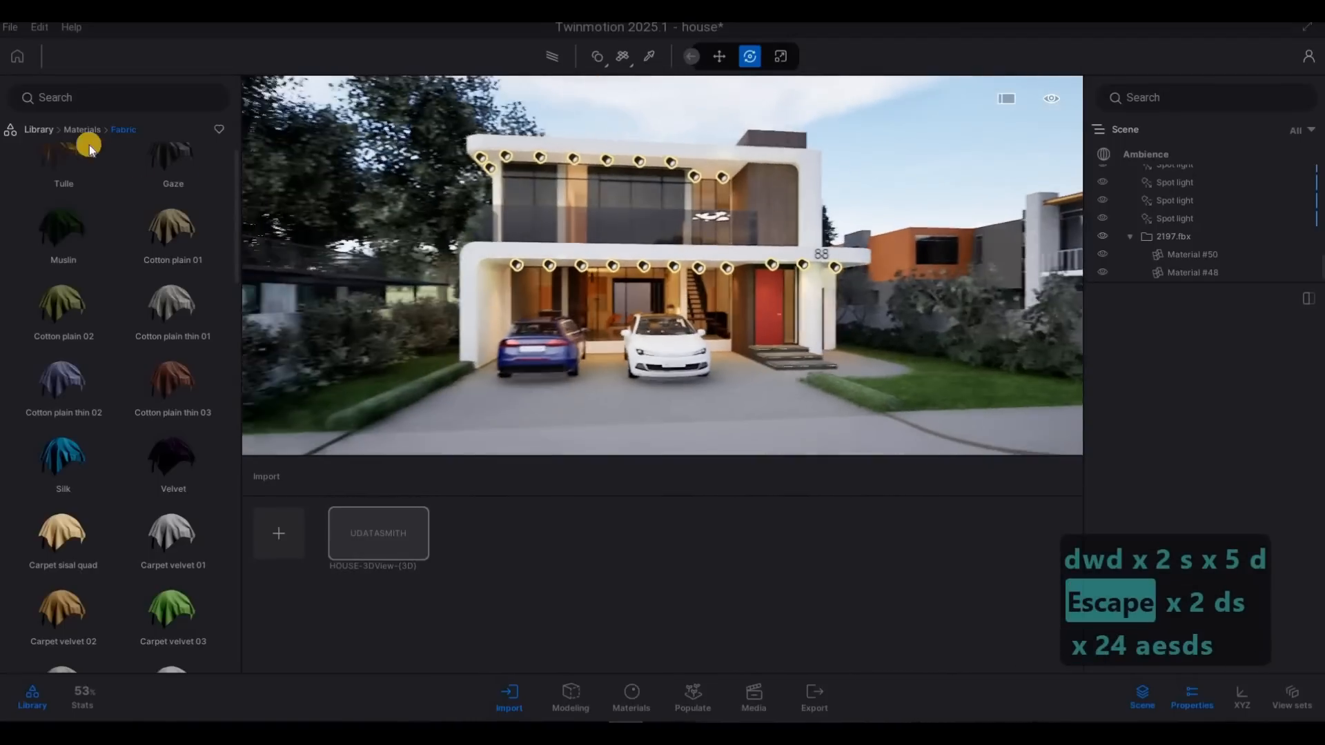
key("w")
key("d")
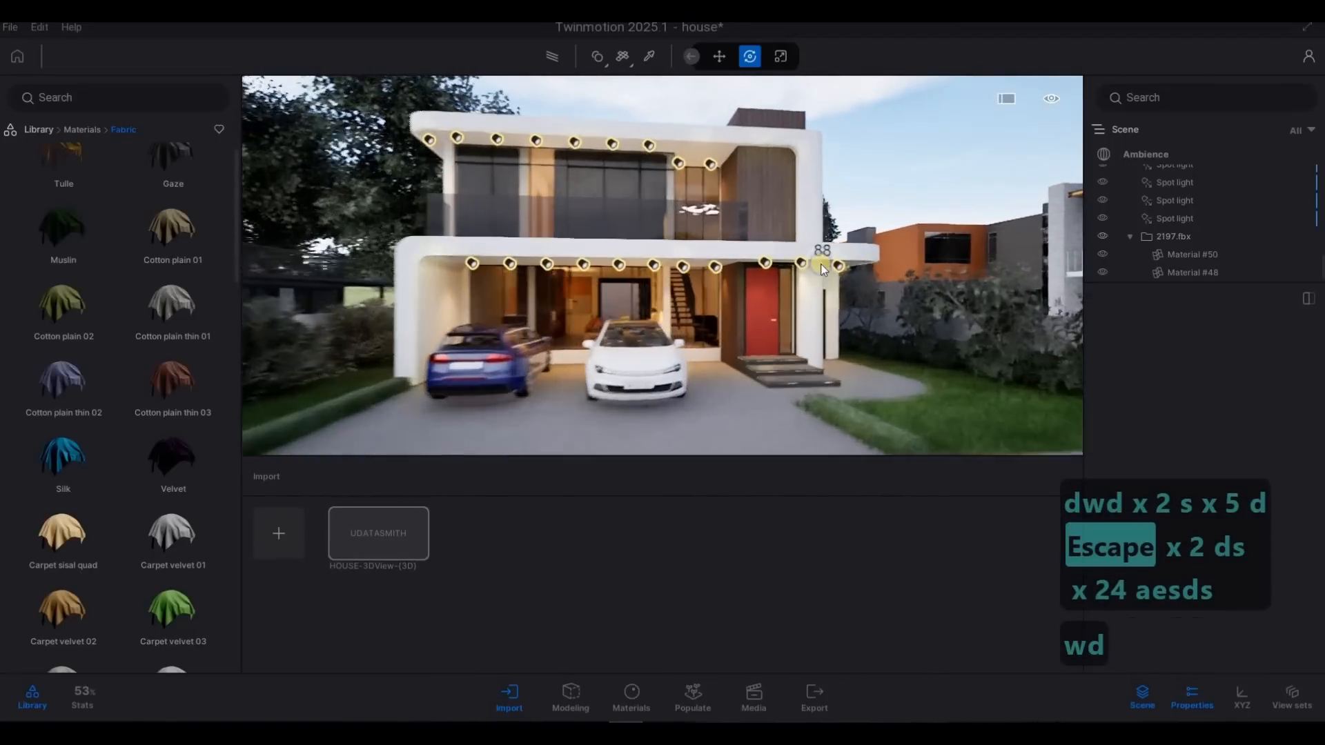
key("w")
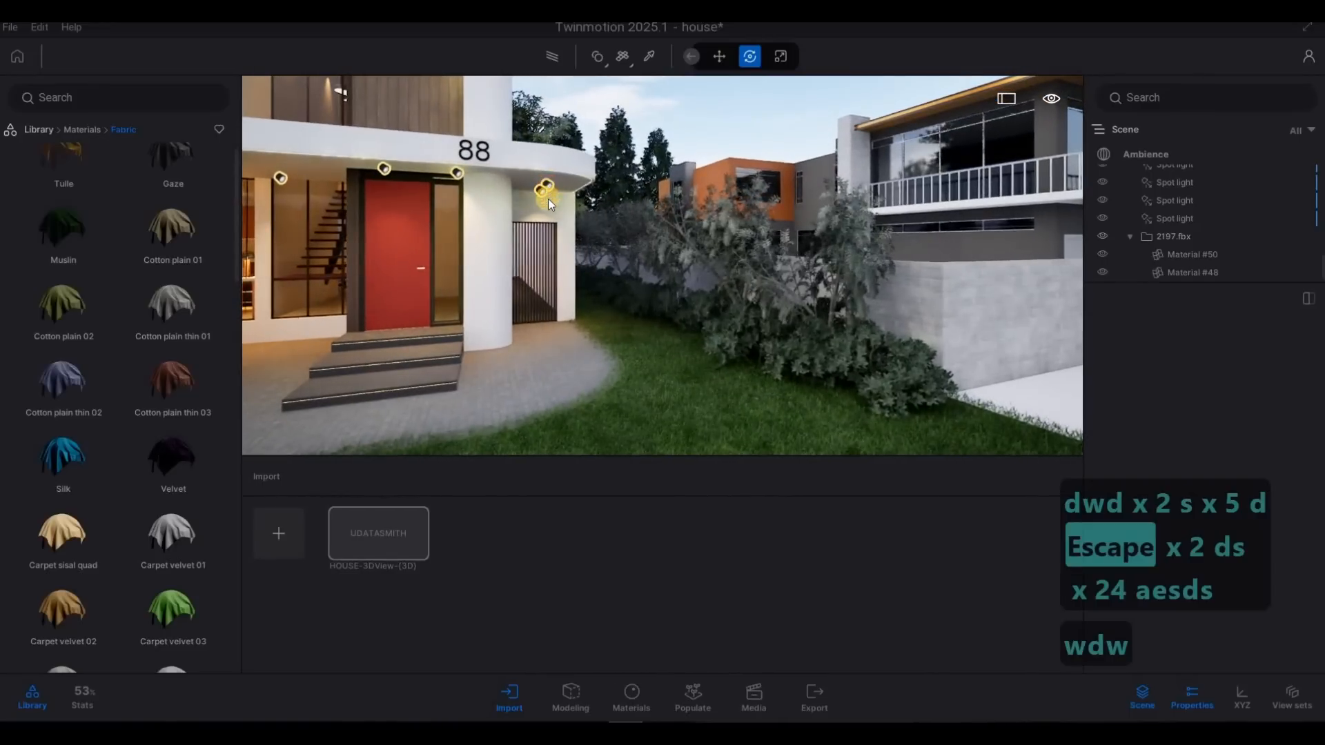
left_click(545, 195)
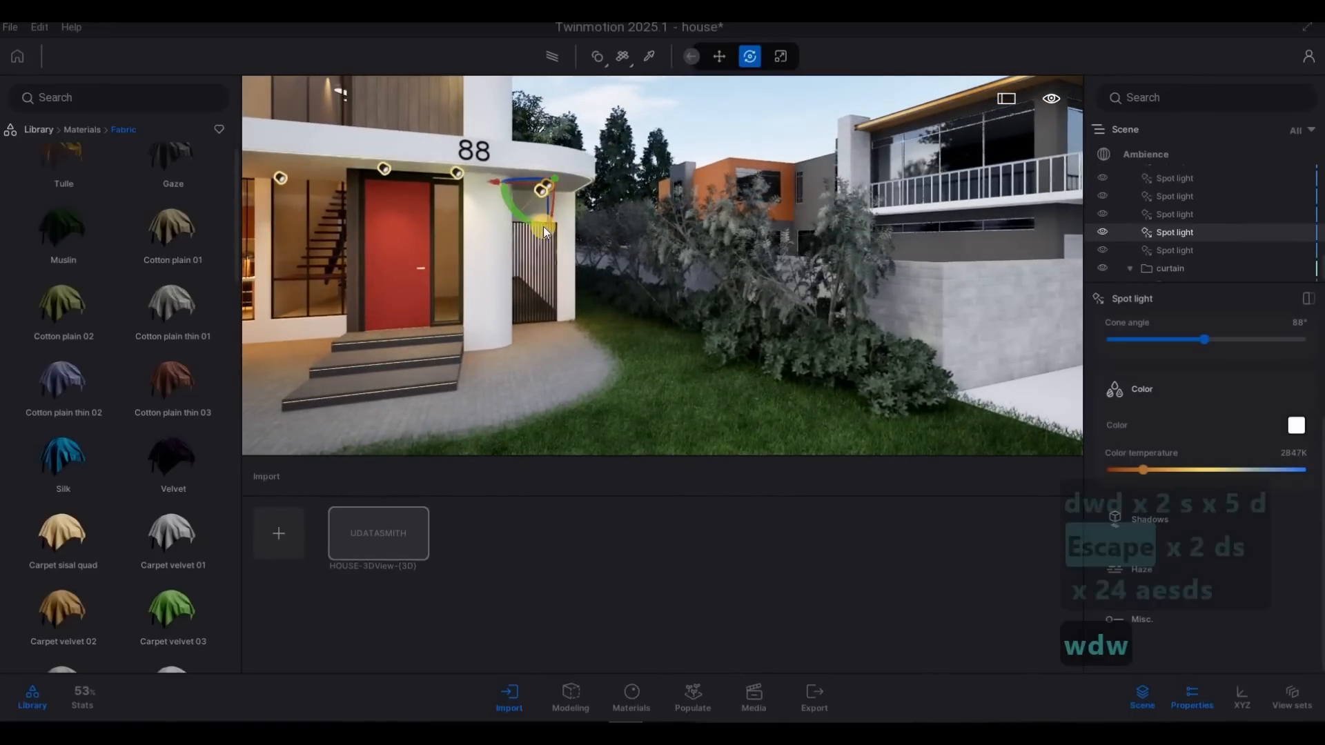
left_click(722, 376)
left_click(637, 437)
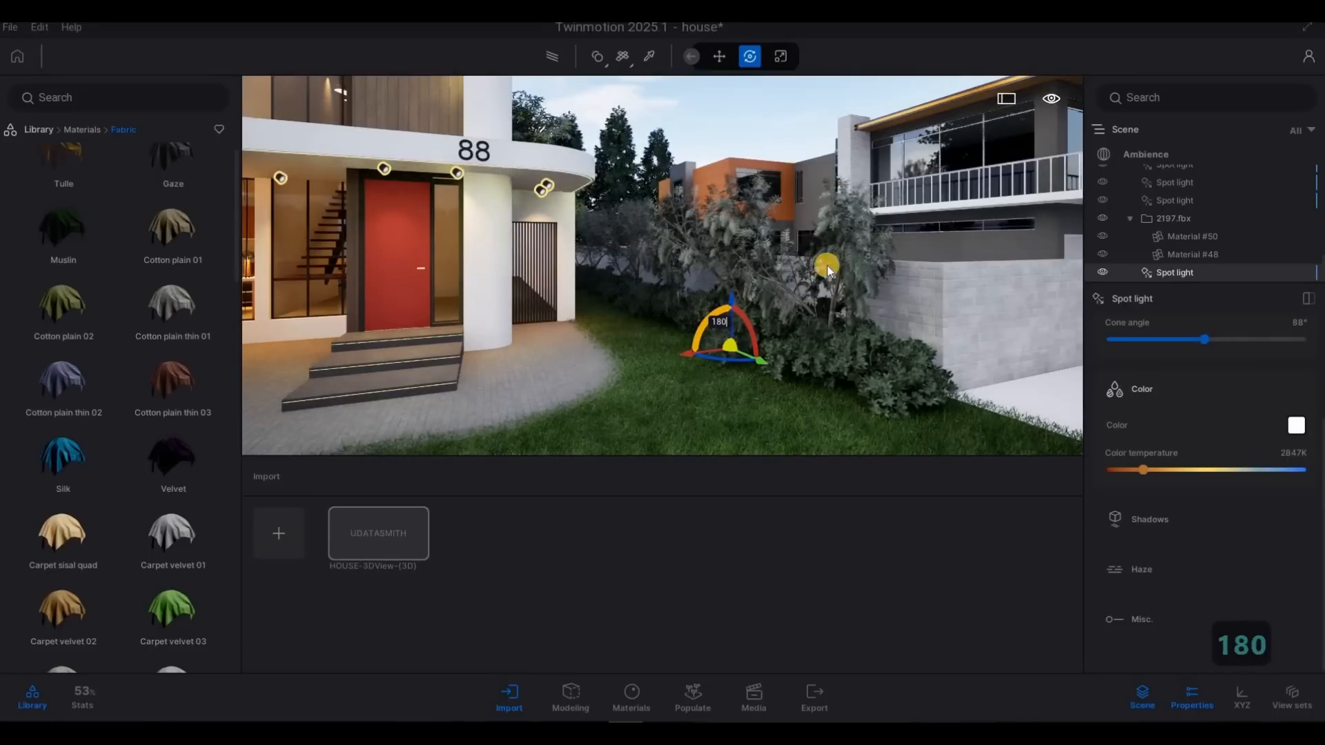
key("Return")
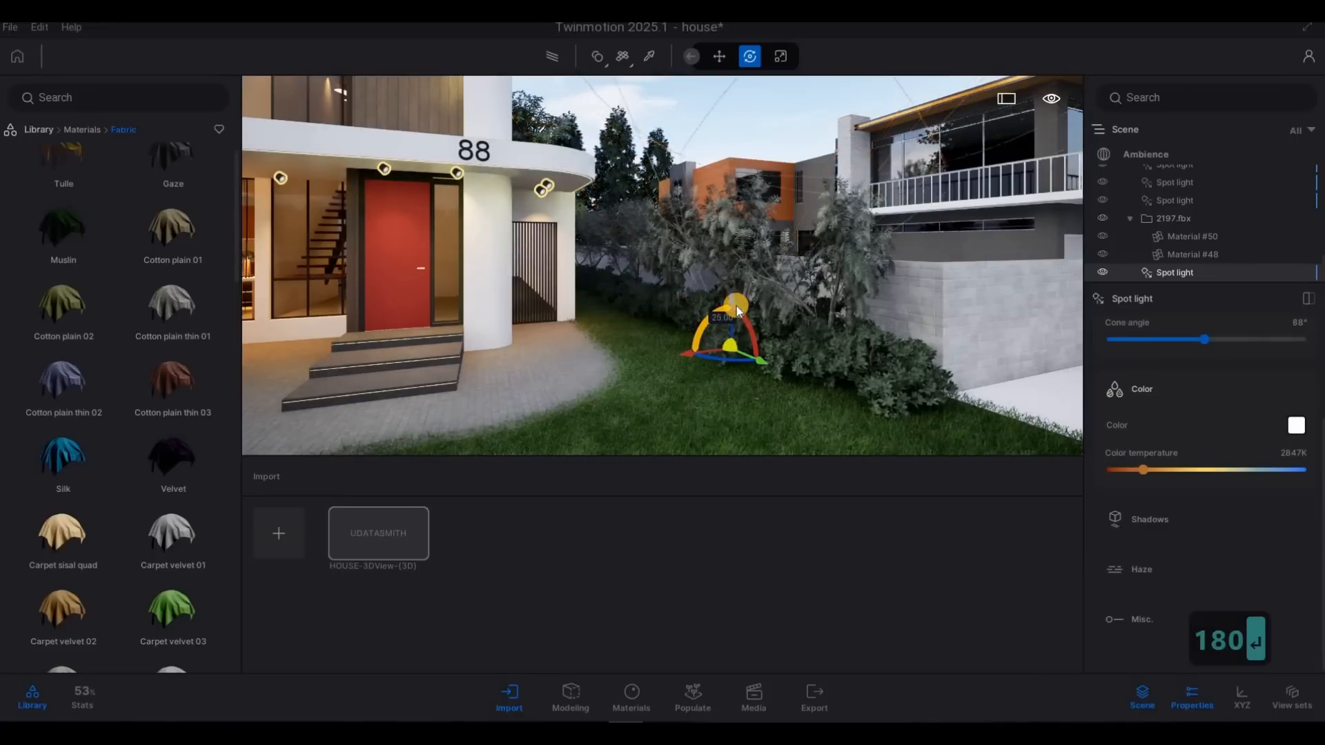
Move the lawn spot light in front of the shrubs by the boundary wall and lower it about 0.45 m
key("s")
key("e")
key("w")
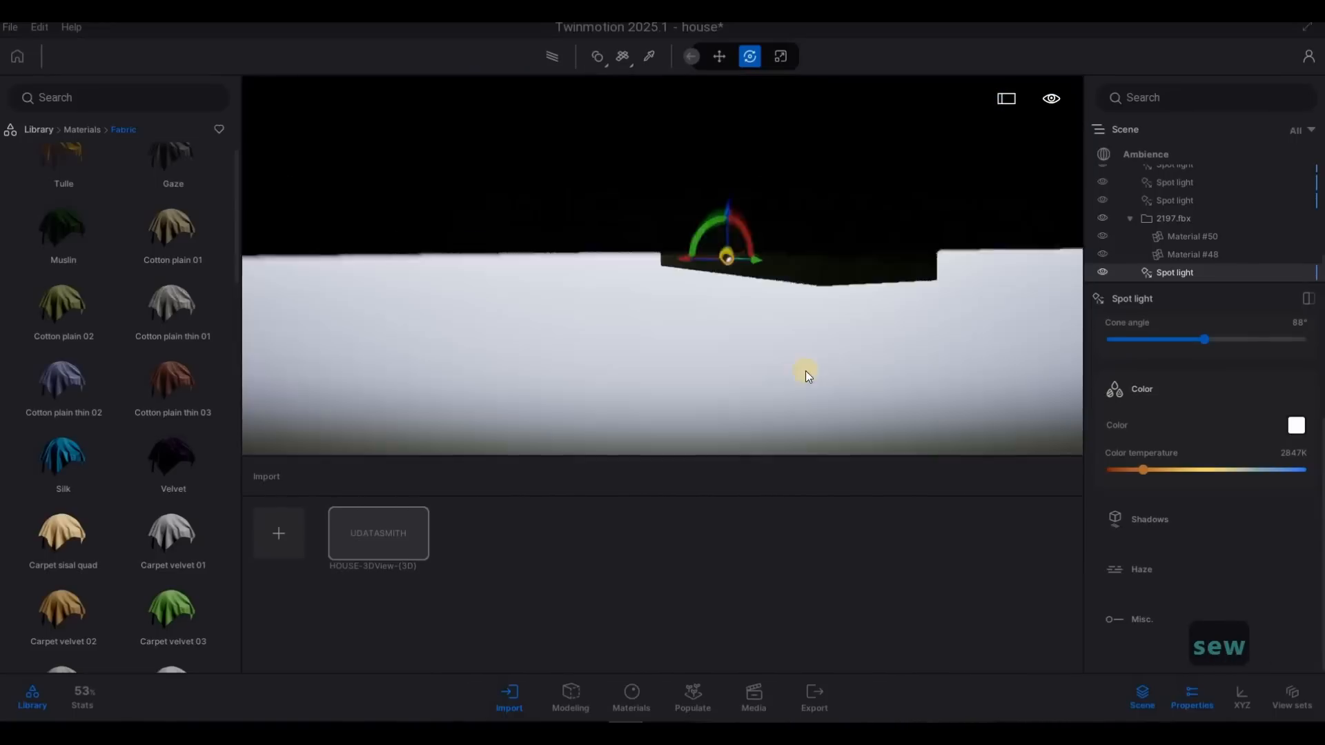
key("q")
key("q")
key("q")
key("q")
left_click_drag(756, 310, 649, 312)
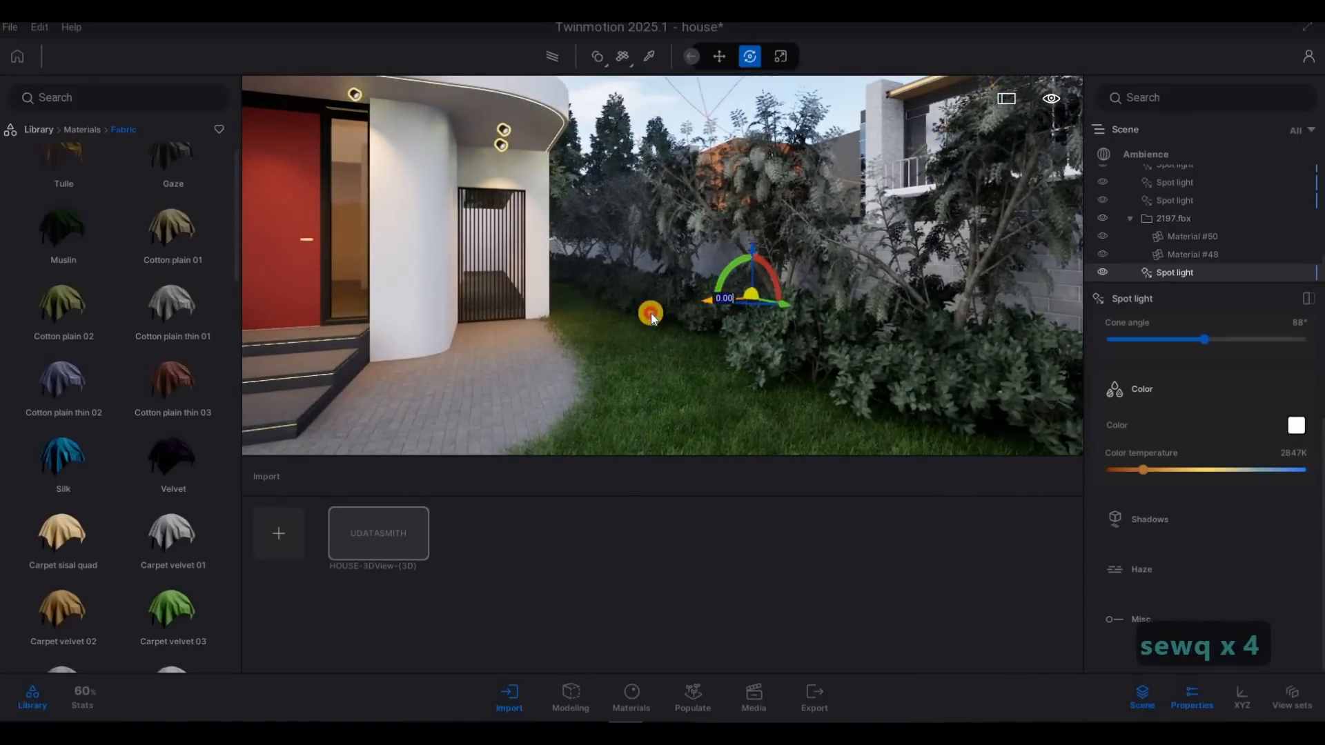
left_click_drag(822, 359, 958, 453)
key("s")
key("e")
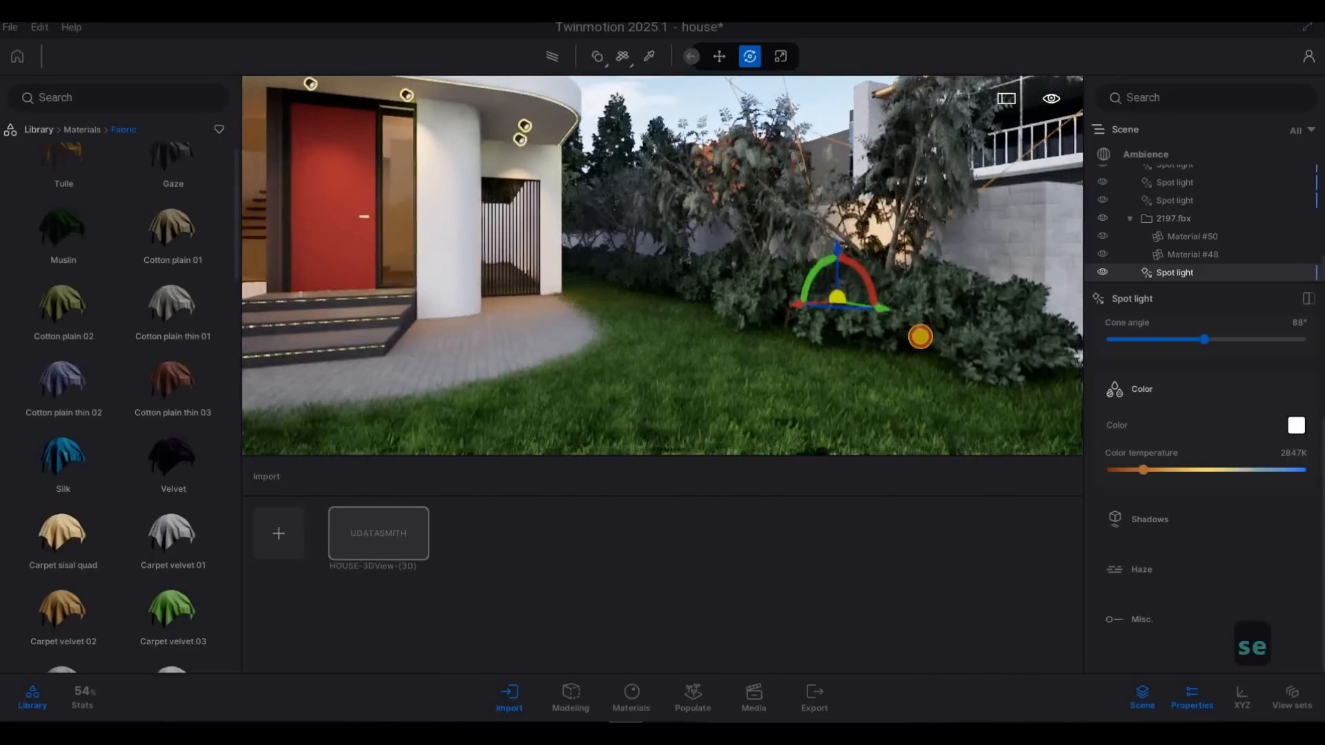
scroll(919, 332, "up", 3)
left_click_drag(920, 287, 996, 346)
left_click_drag(907, 217, 1053, 306)
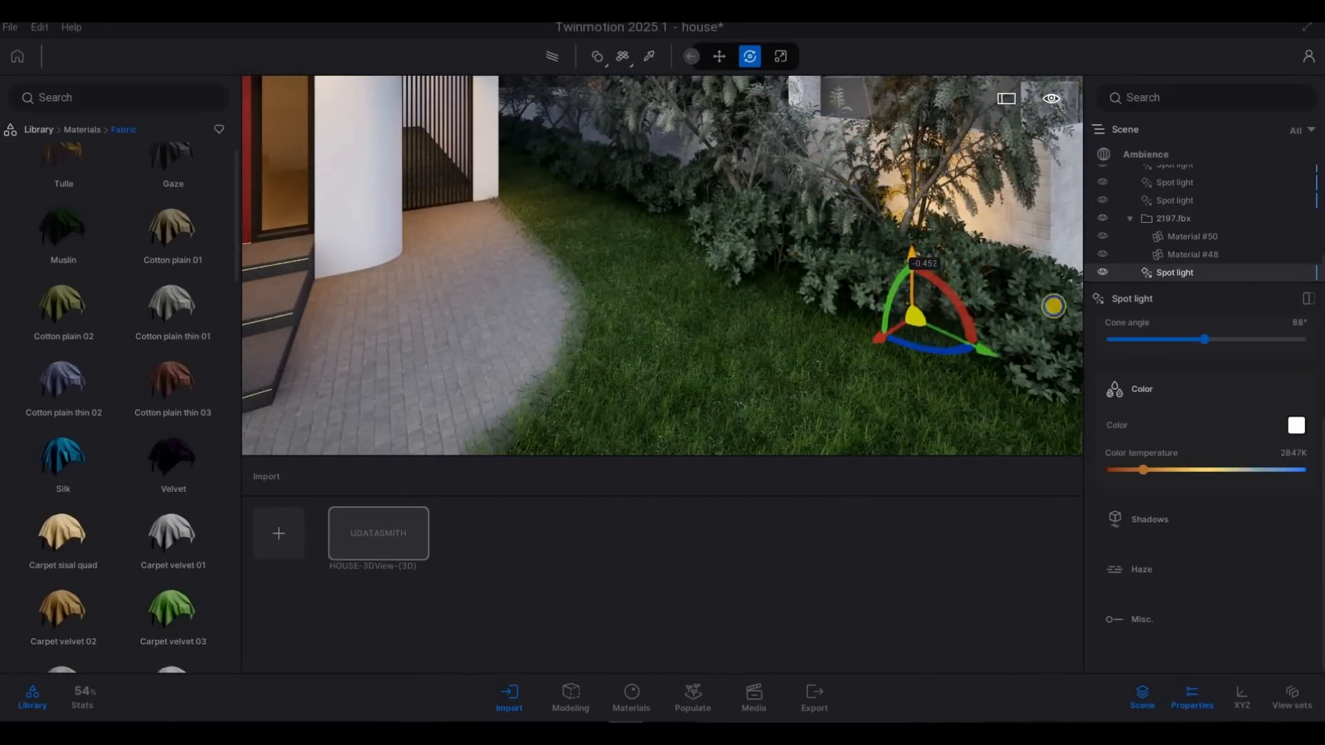
Duplicate the spot light along the entrance-side shrubs toward the house as 4 instances spaced 2.68 m apart
right_click_drag(722, 228, 763, 243)
key("a")
key("d")
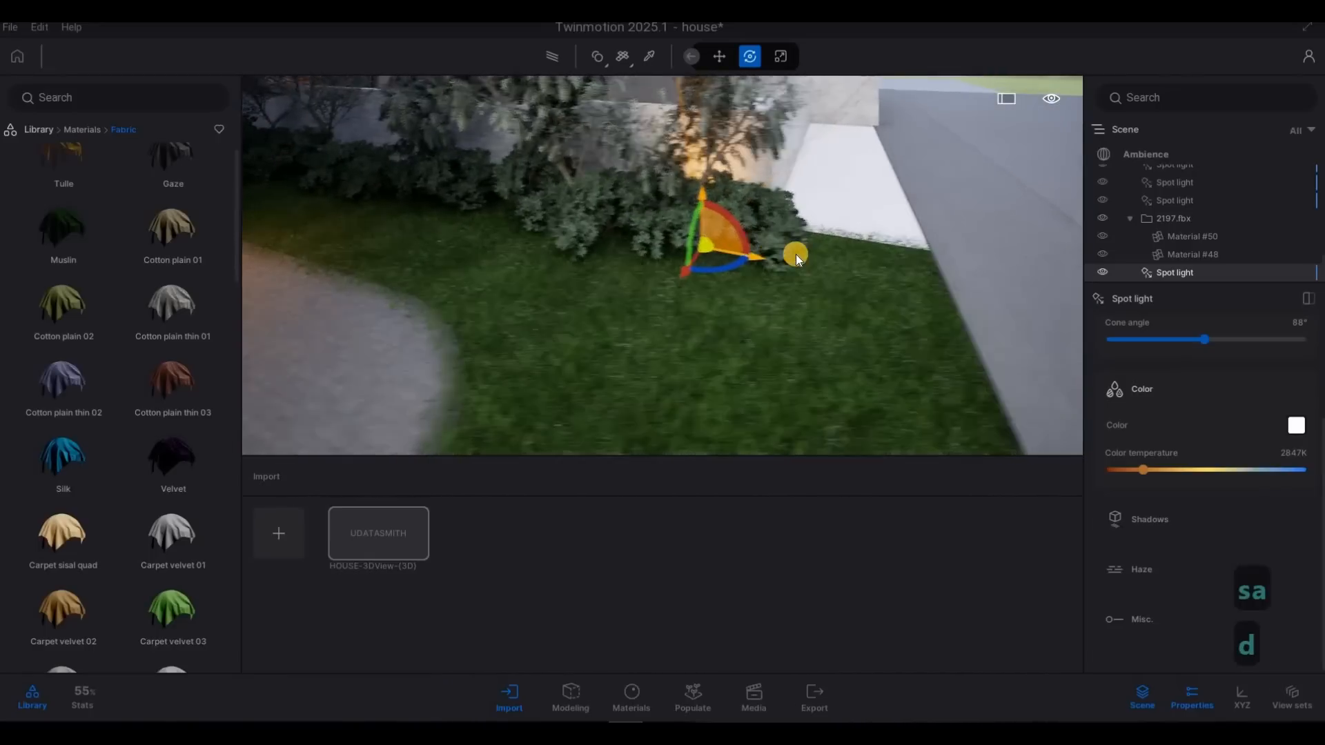
key("a")
key("d")
key("a")
left_click_drag(827, 259, 649, 265, "shift")
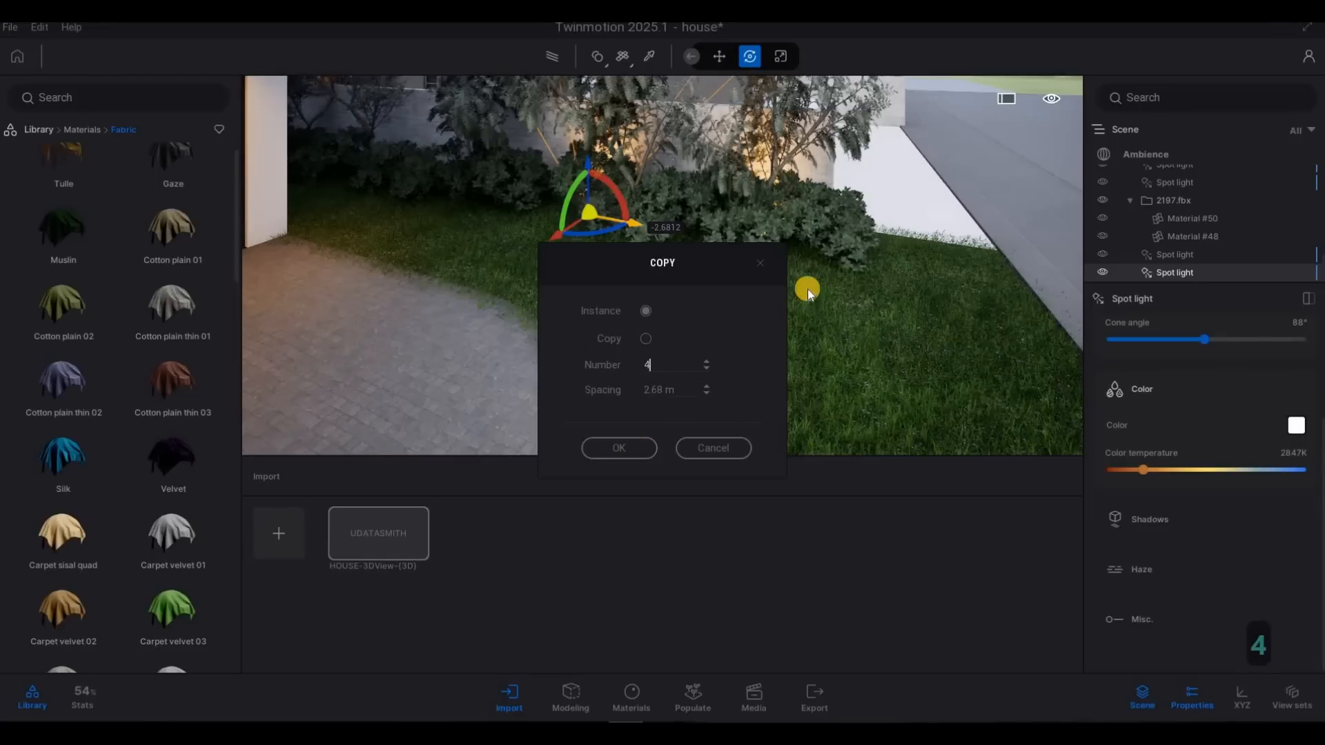
key("Return")
Try to move the four duplicated spot lights from the shrubs across to the driveway side
key("d")
key("d")
key("d")
key("d")
key("d")
key("d")
key("d")
key("d")
key("d")
key("d")
key("d")
key("d")
key("d")
key("d")
key("d")
key("d")
key("d")
key("d")
key("d")
key("d")
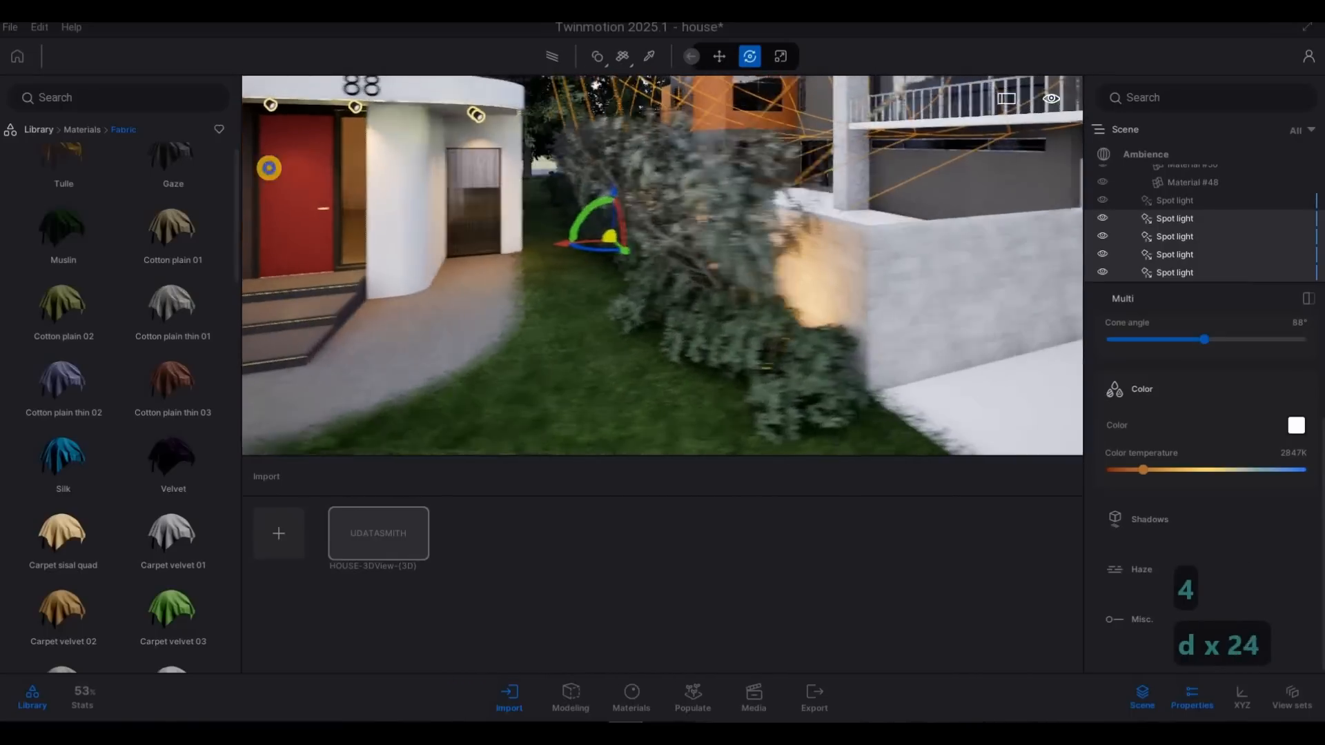
key("a")
key("s")
key("s")
key("s")
key("s")
key("s")
key("d")
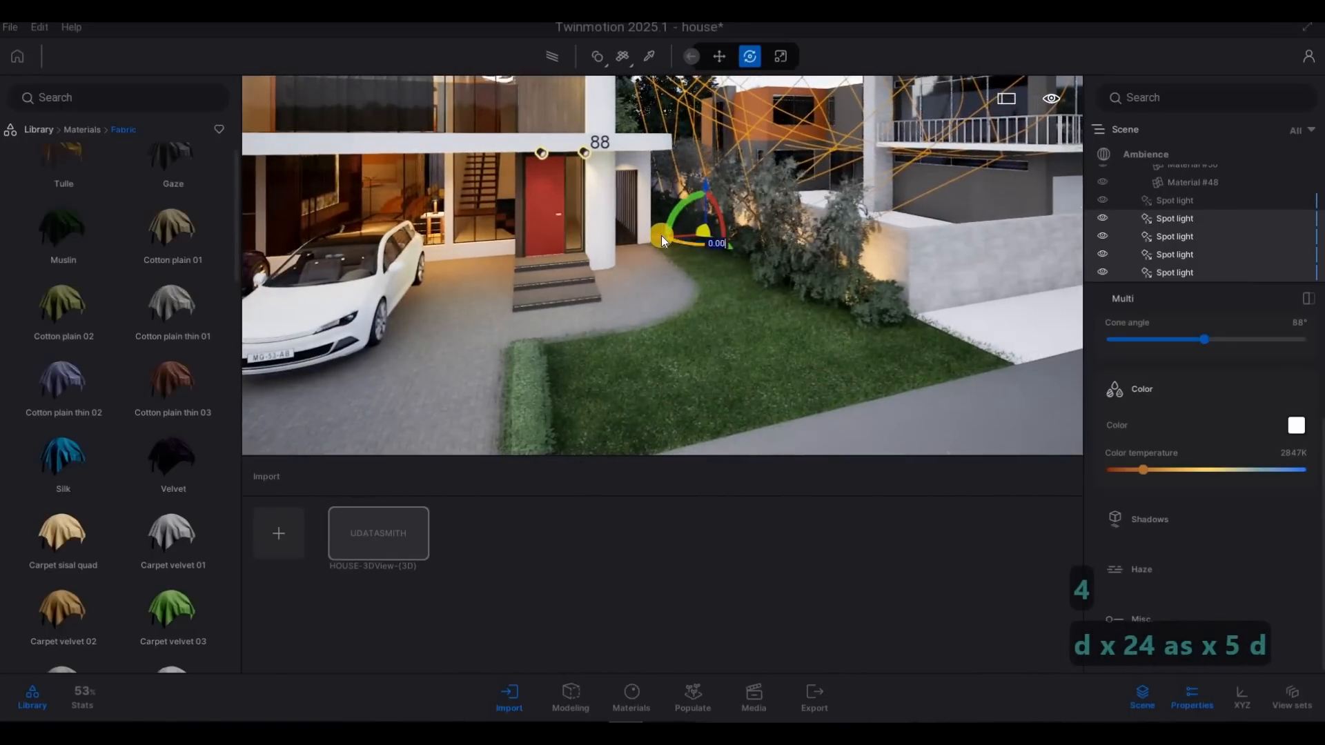
left_click_drag(661, 235, 342, 265)
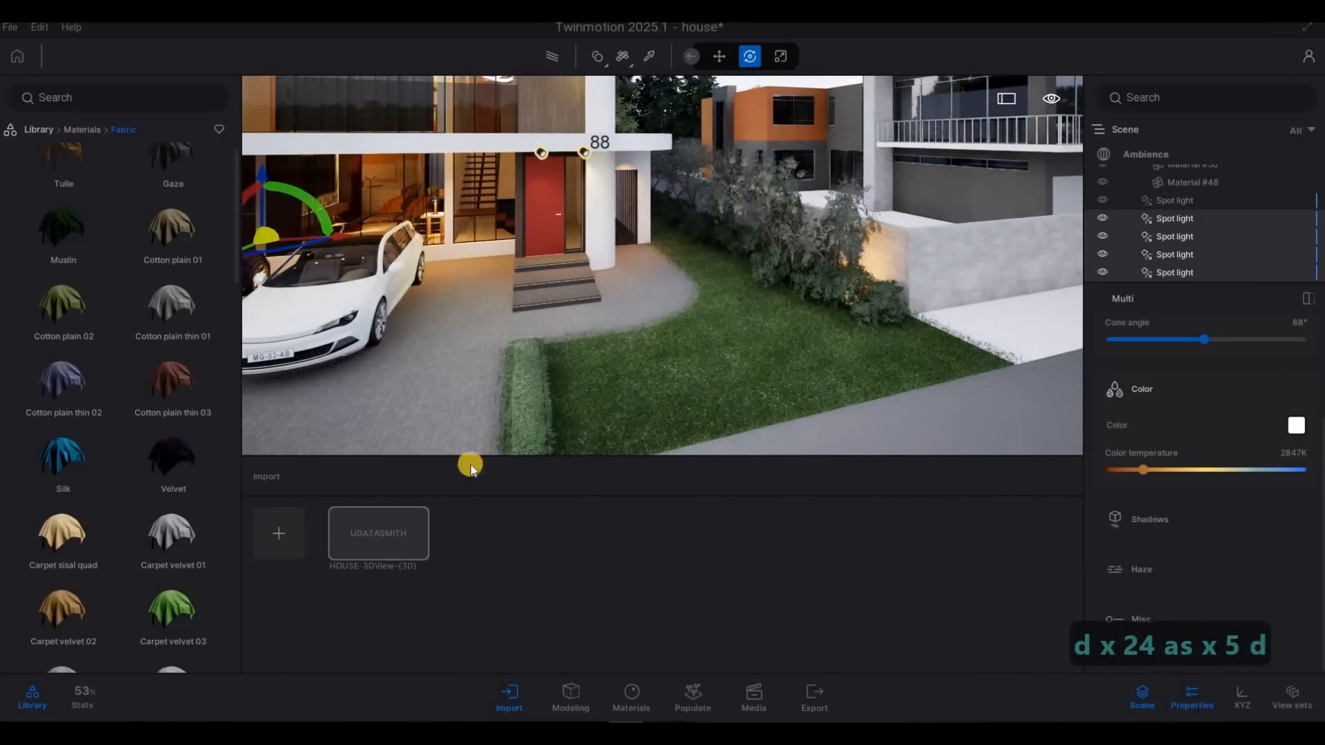
key("ctrl+z")
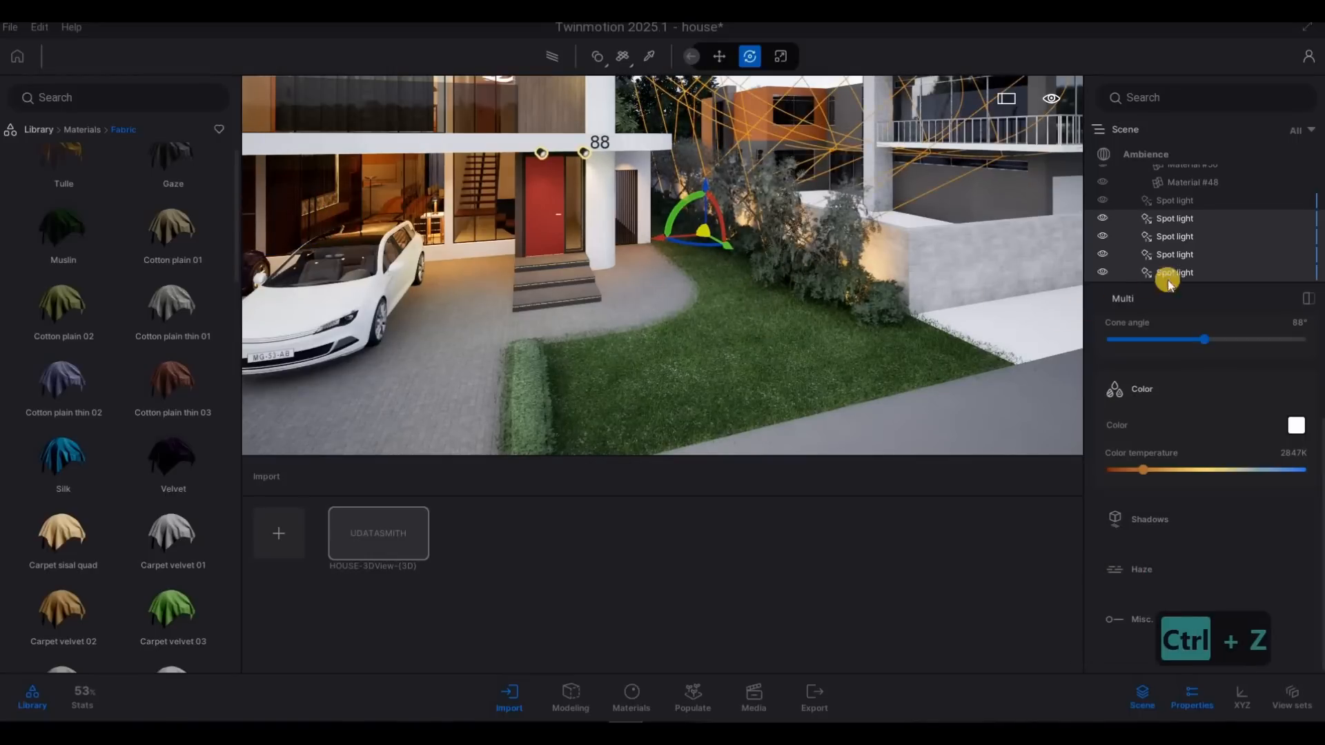
key("ctrl+z")
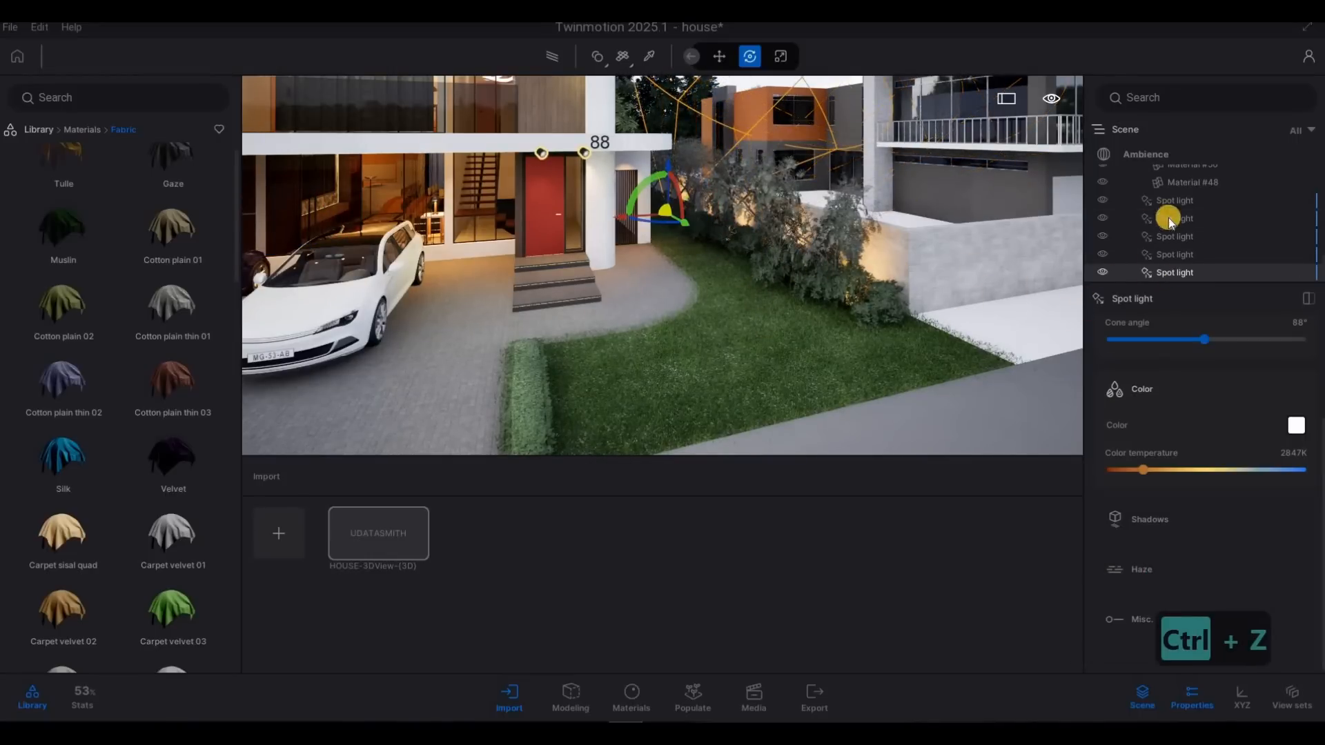
Make one instance of the first lawn spot light, 5.31 m toward the driveway
left_click(1109, 205)
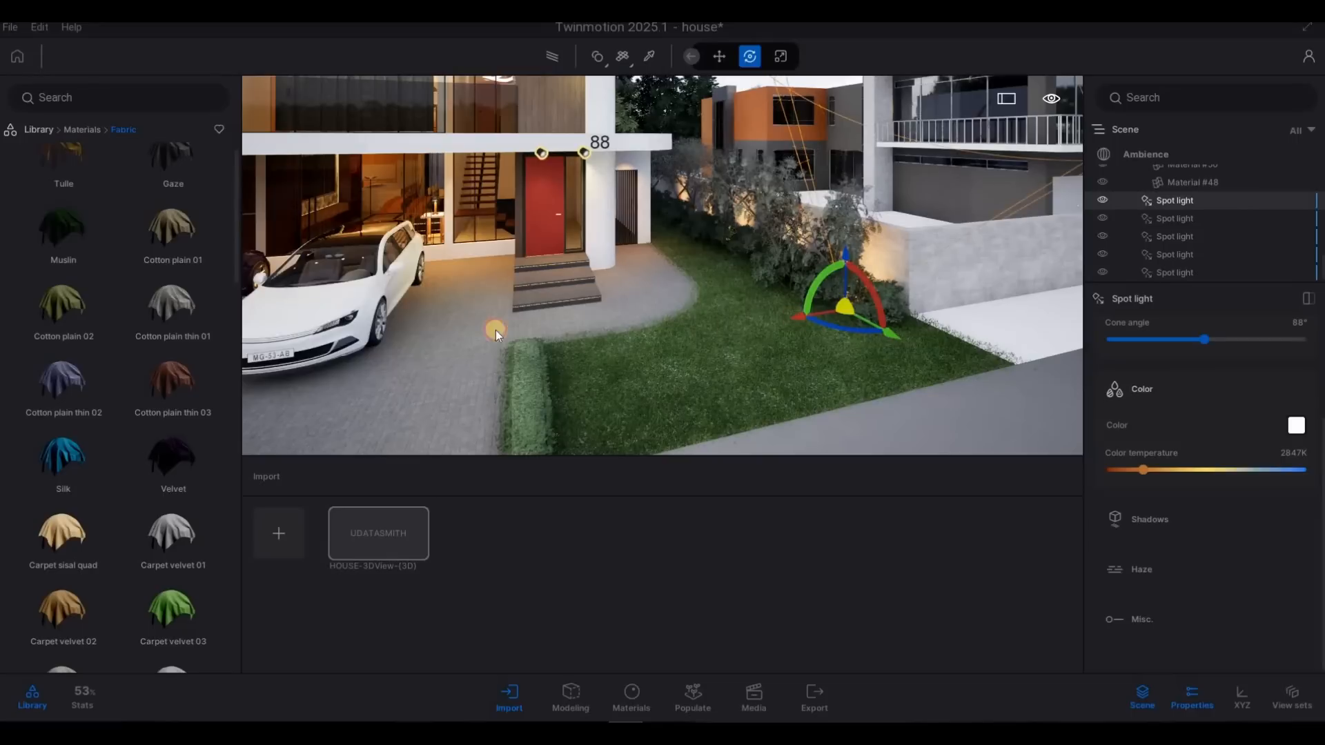
left_click_drag(588, 414, 589, 415, "shift")
left_click(613, 457)
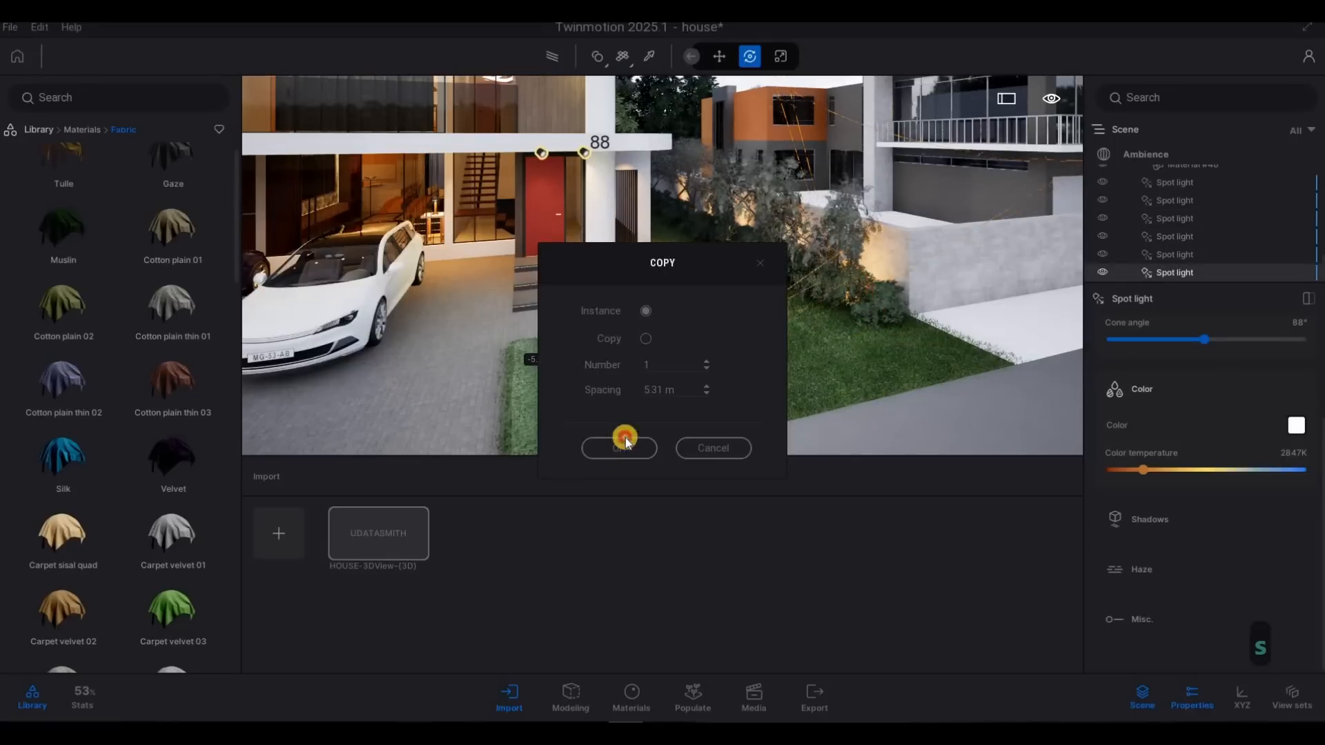
Move the new spot light across the driveway, past the parked cars, to the planting strip on the opposite side
key("a")
key("s")
key("s")
key("s")
key("s")
key("s")
key("s")
key("s")
key("s")
key("s")
key("s")
key("s")
key("s")
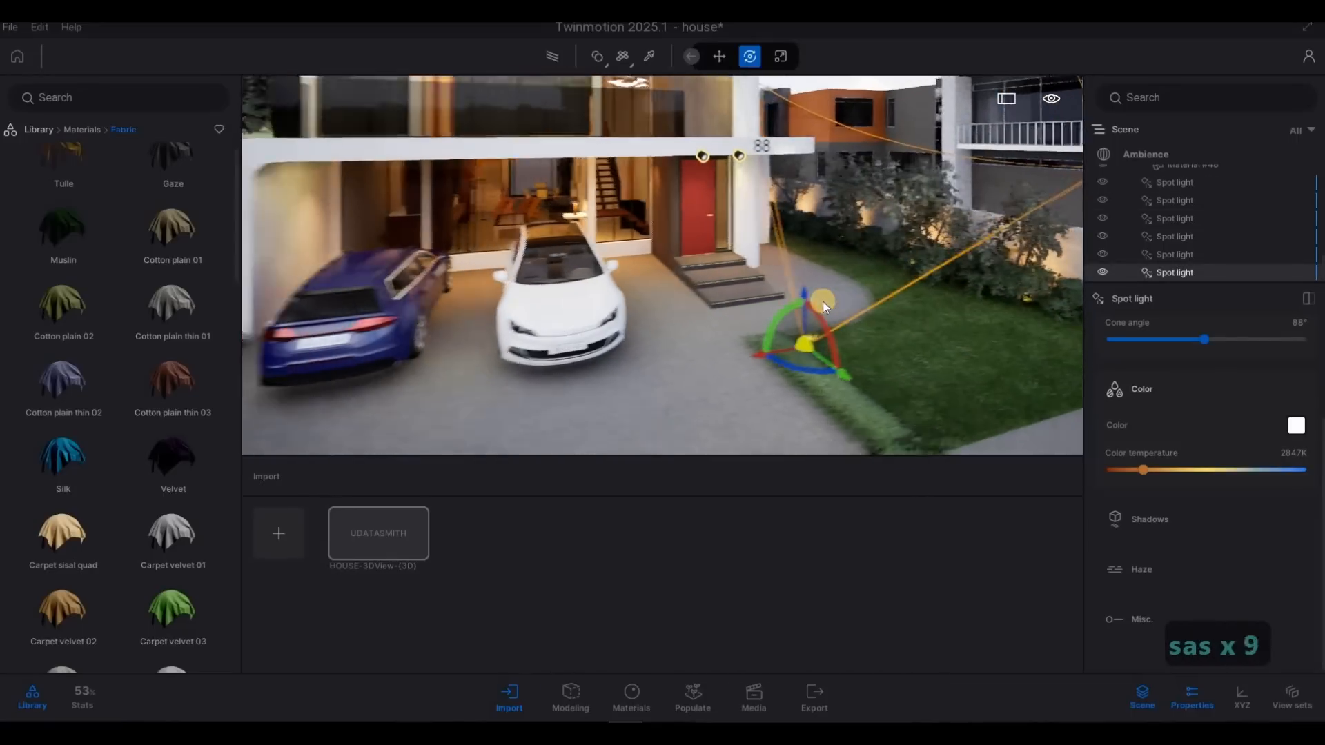
left_click_drag(813, 305, 692, 358)
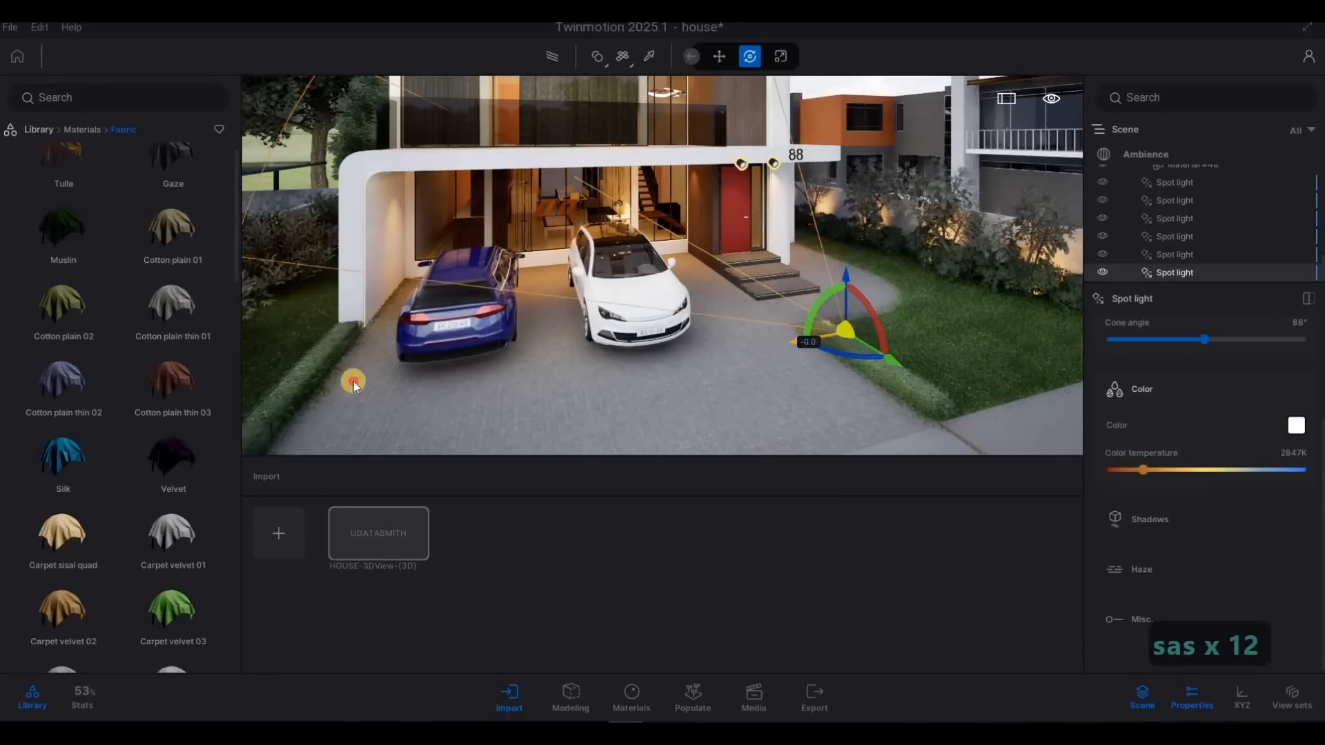
left_click_drag(353, 380, 296, 388)
key("a")
key("s")
key("a")
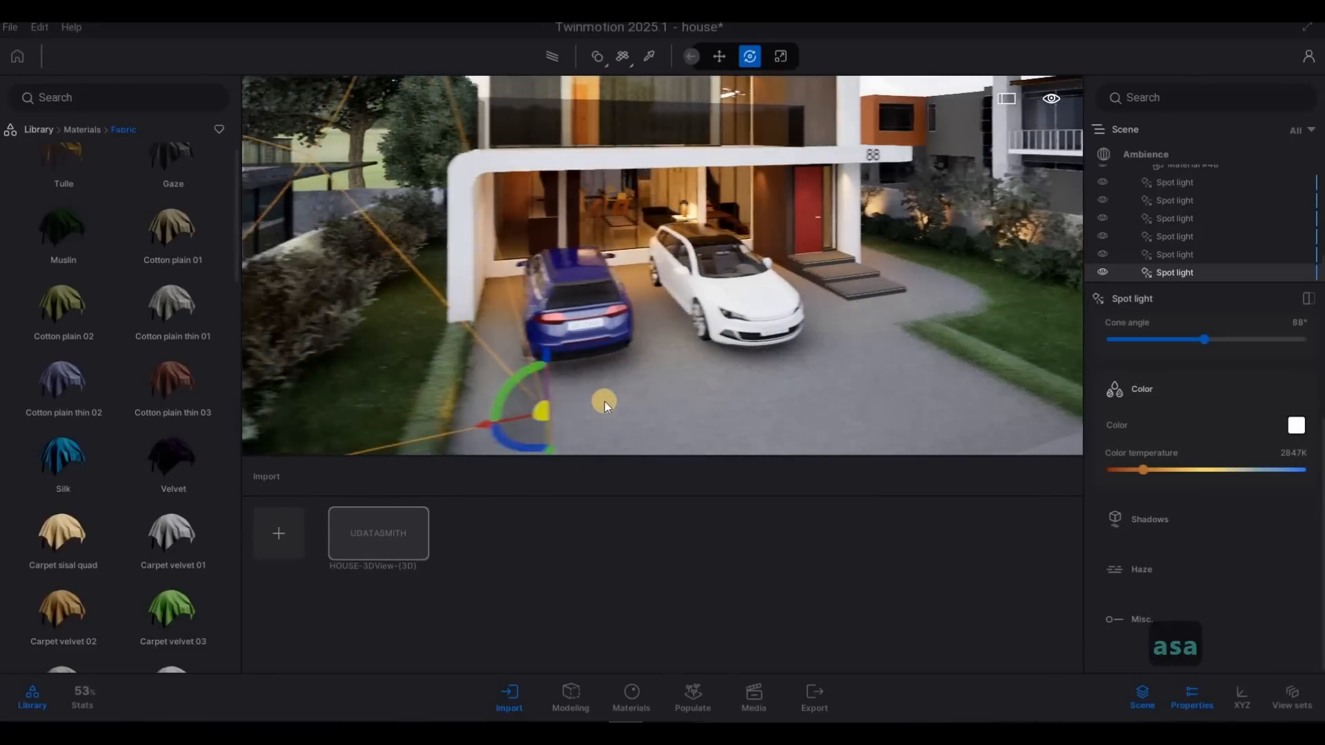
left_click_drag(556, 403, 144, 360)
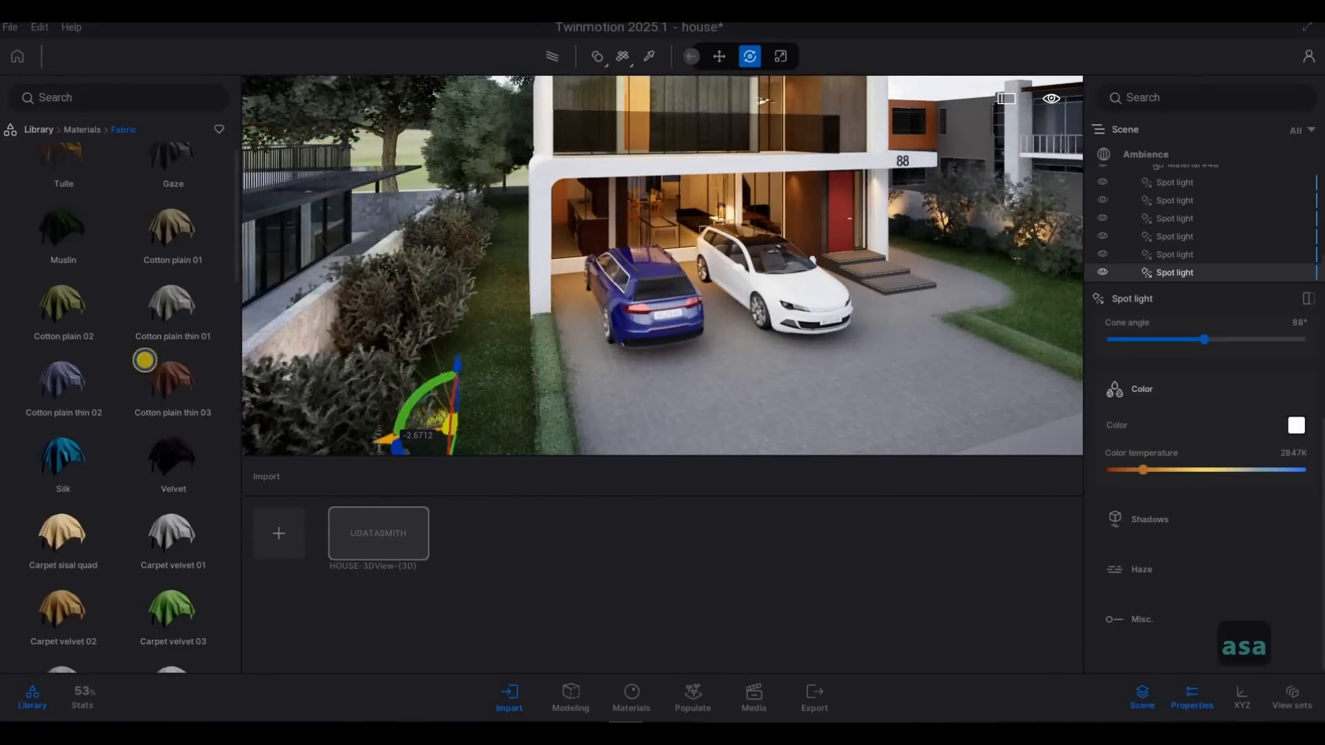
Position that spot light on the grass in front of the shrub nearest the street, by the end of the stone wall
key("d")
key("d")
key("d")
key("d")
key("d")
key("d")
key("d")
key("d")
key("d")
key("d")
key("d")
key("d")
key("d")
key("d")
key("d")
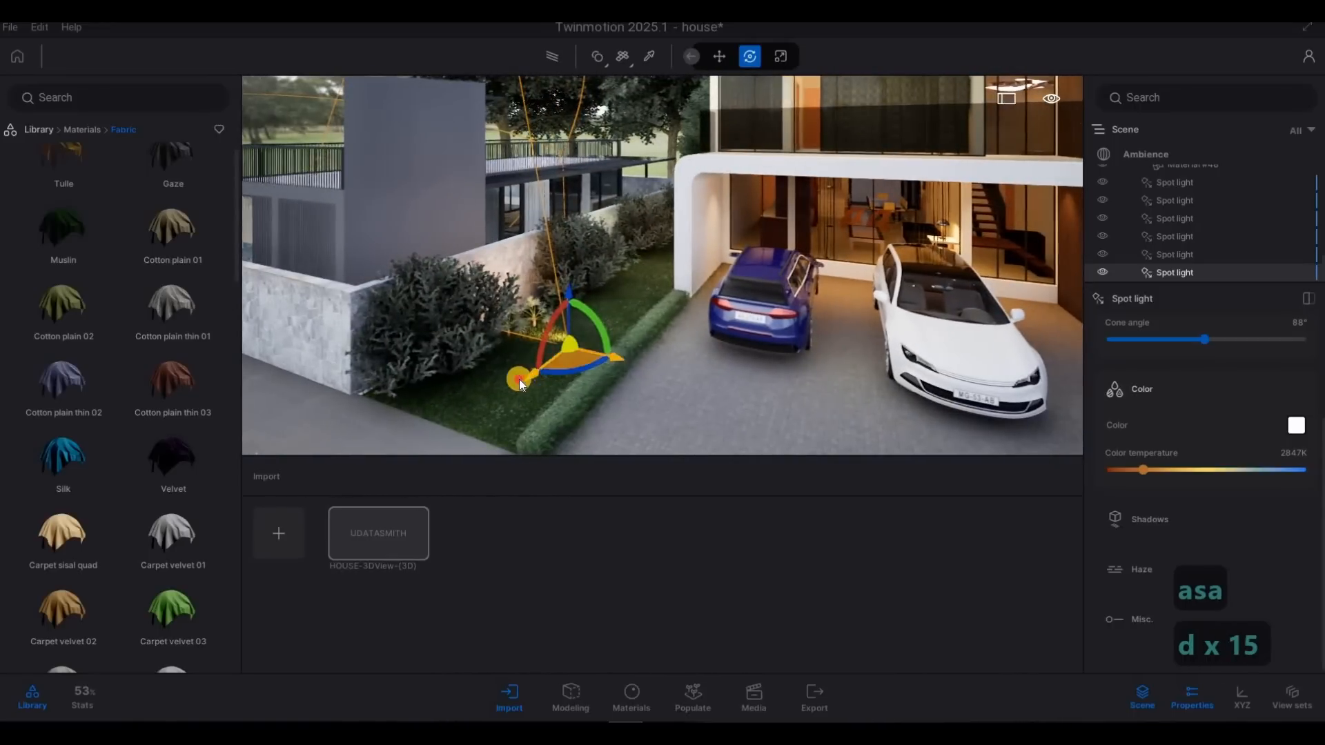
left_click_drag(519, 379, 444, 397)
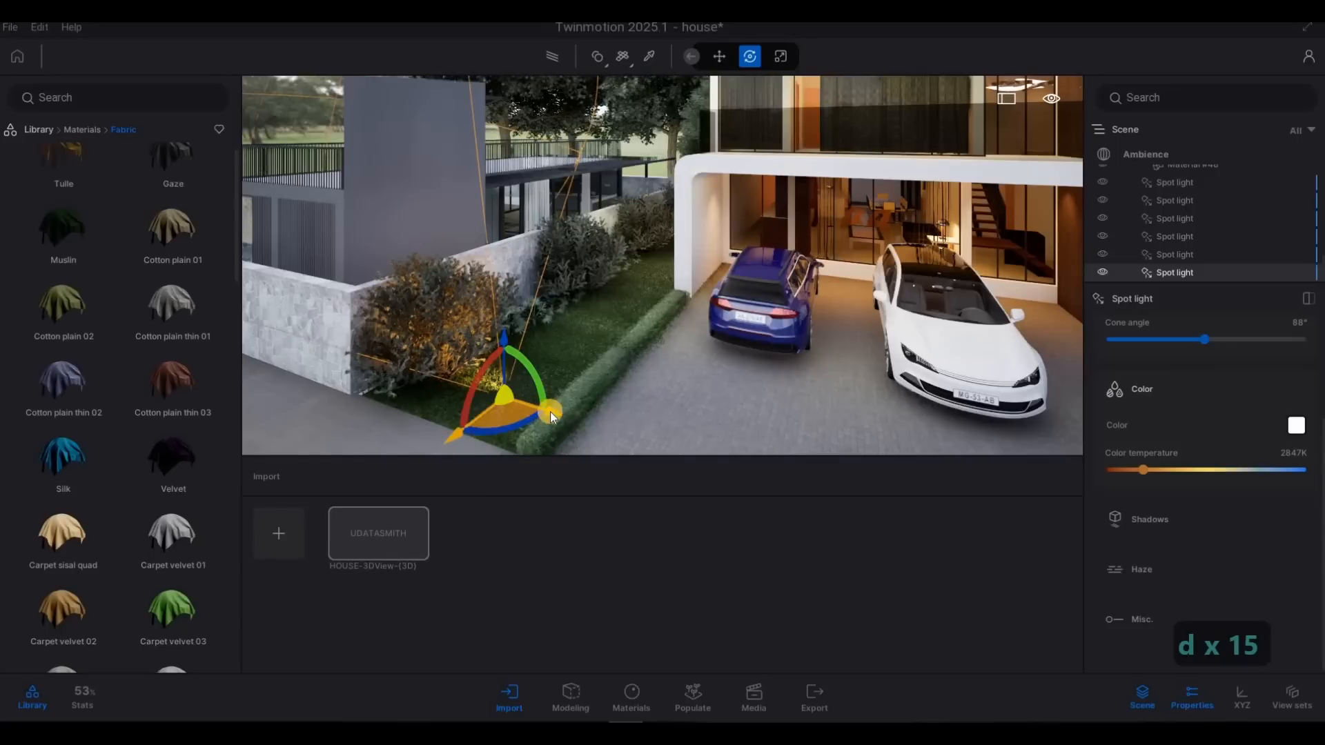
key("ctrl+z")
left_click_drag(536, 412, 437, 435)
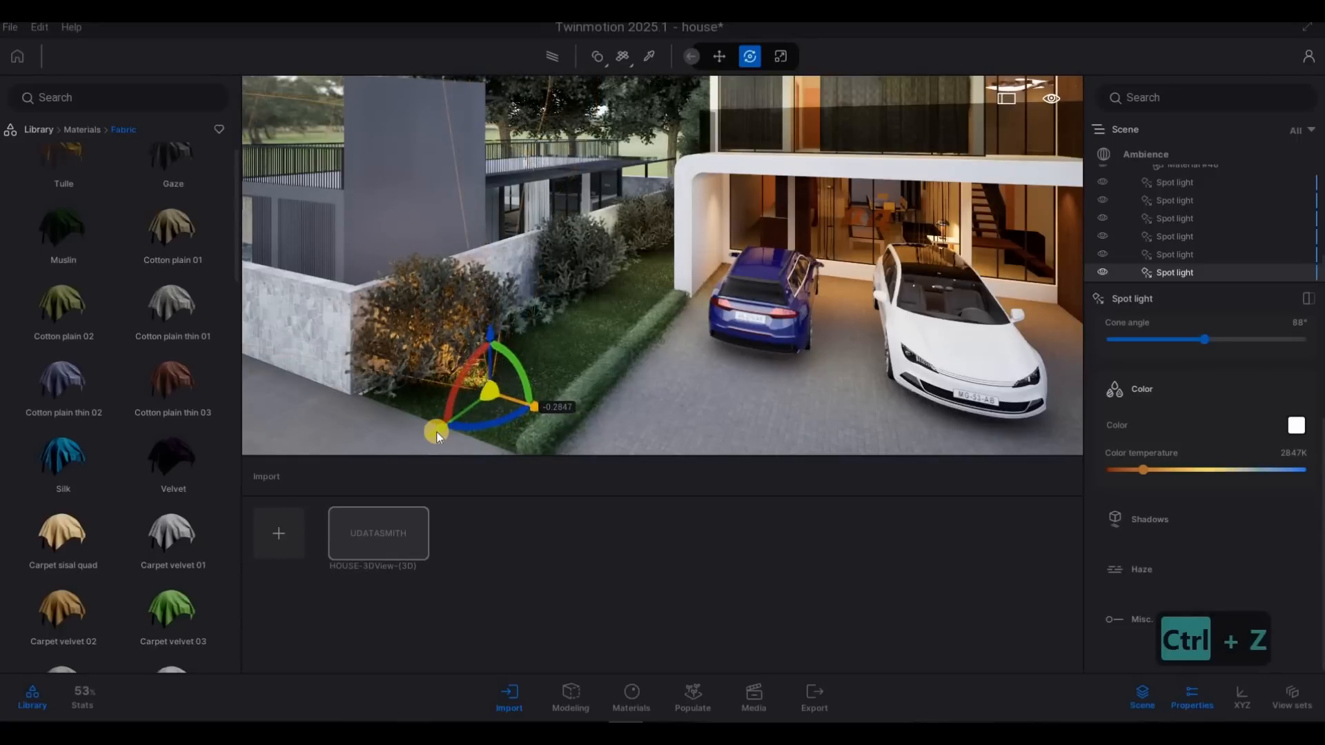
Duplicate this spot light along the shrub row toward the house as 5 instances spaced 3.66 m apart, and clear the selection
left_click_drag(585, 370, 588, 369, "shift")
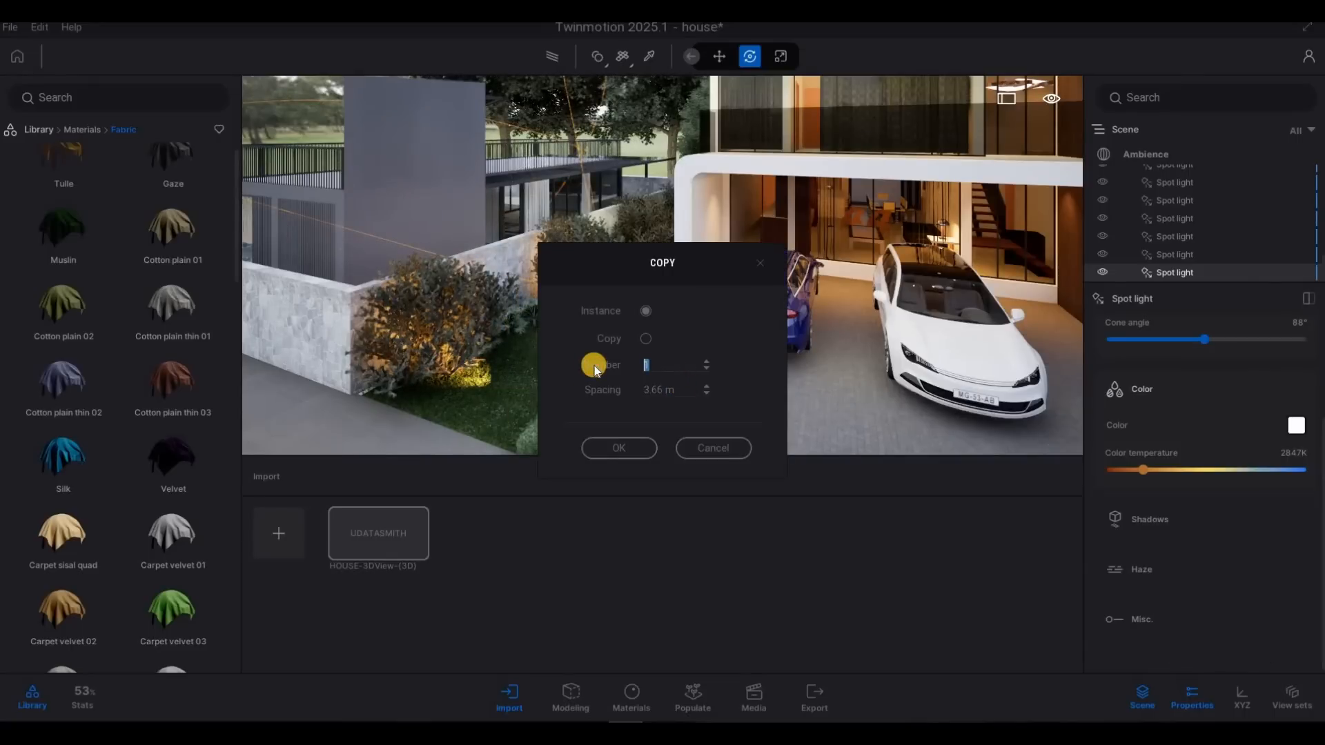
left_click(593, 447)
key("s")
key("s")
key("s")
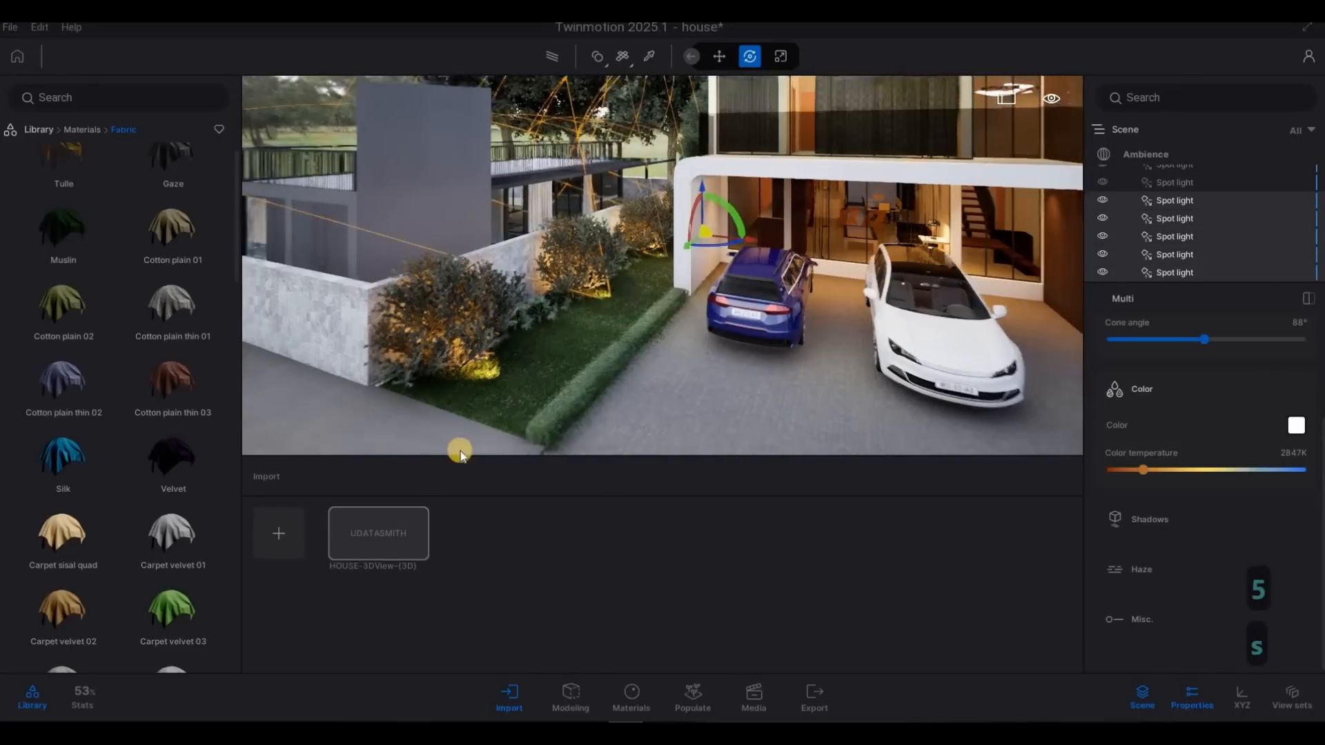
key("Escape")
key("Escape")
Examine the uplit shrubs on both sides of the house from the driveway and the street
key("a")
key("a")
key("e")
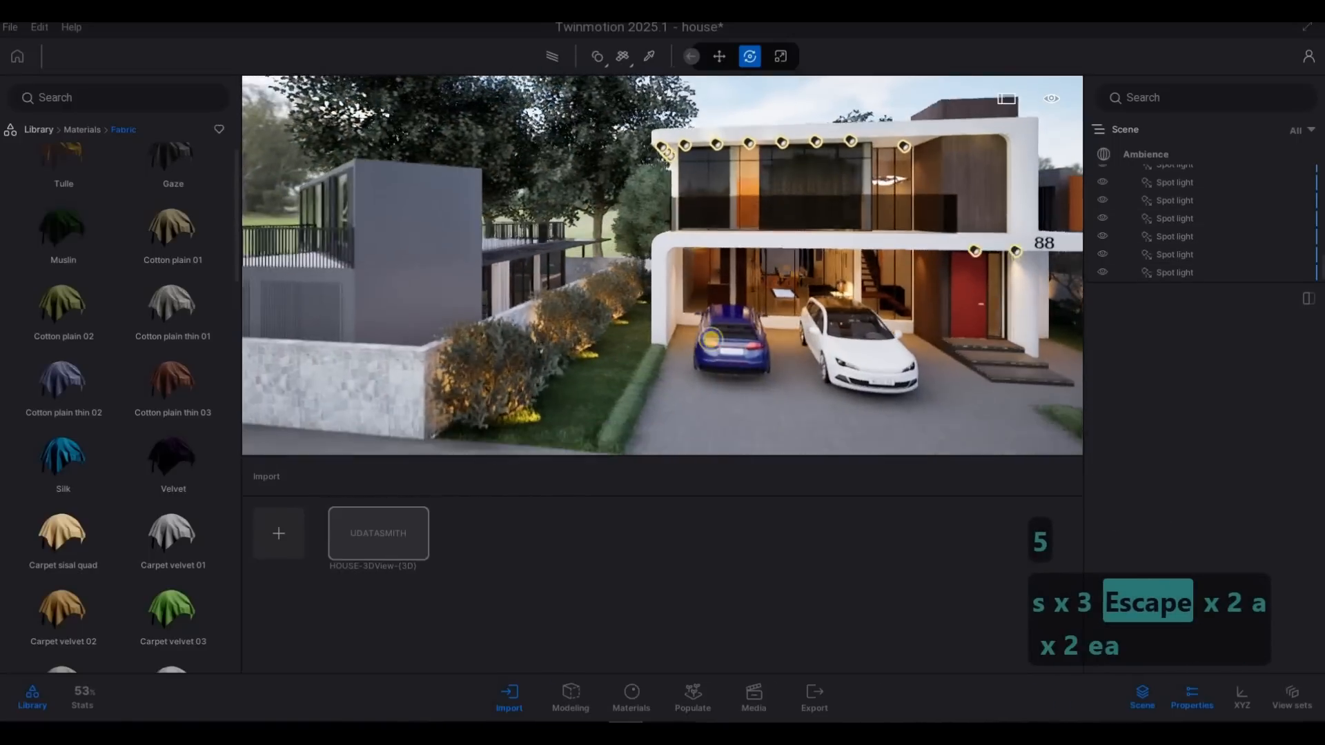
key("a")
key("s")
key("d")
key("d")
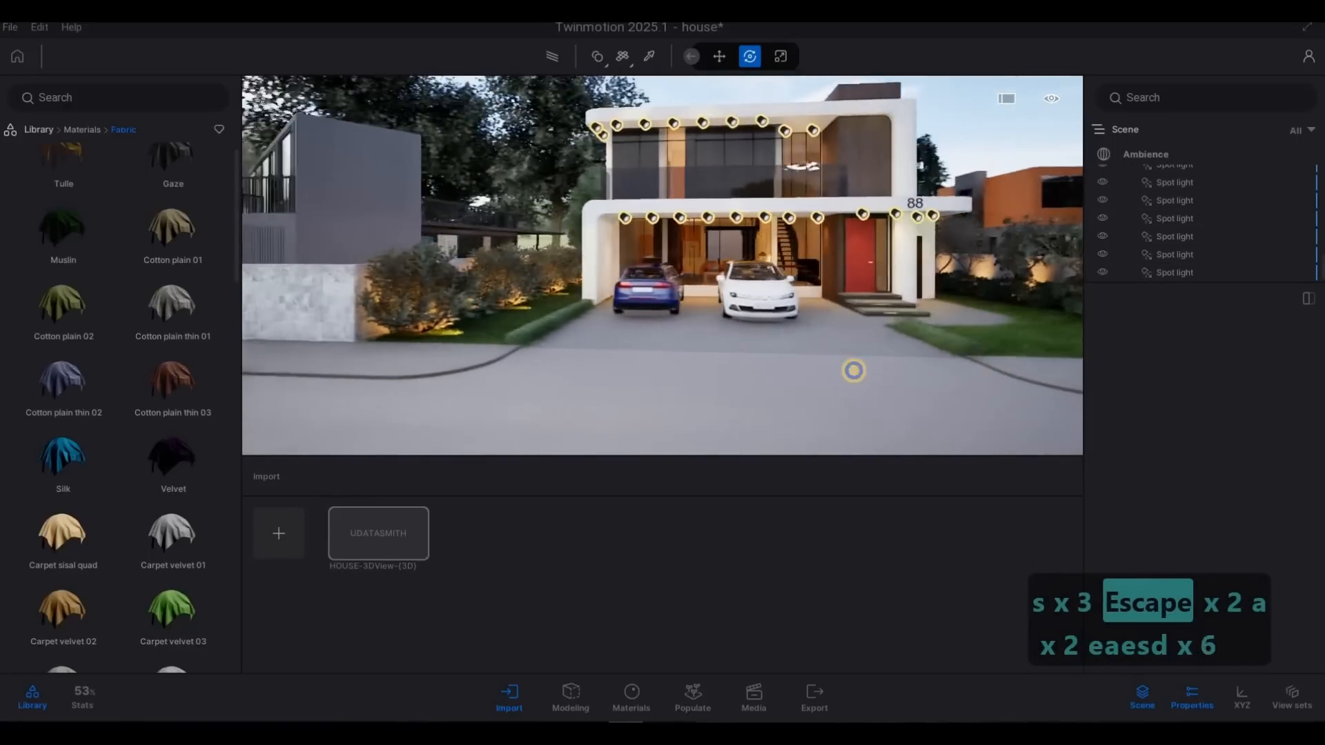
key("d")
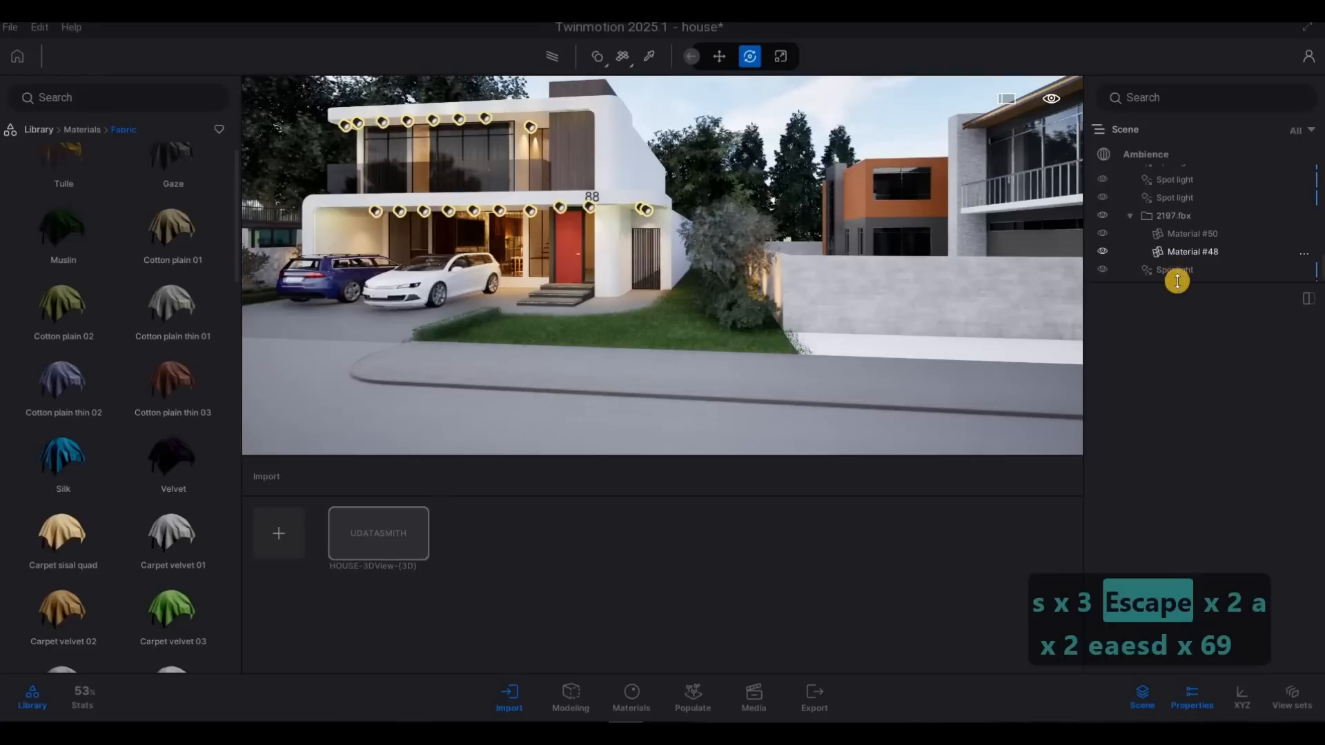
Adjust the placement of the selected group of spot lights along the entrance-side shrubs
key("a")
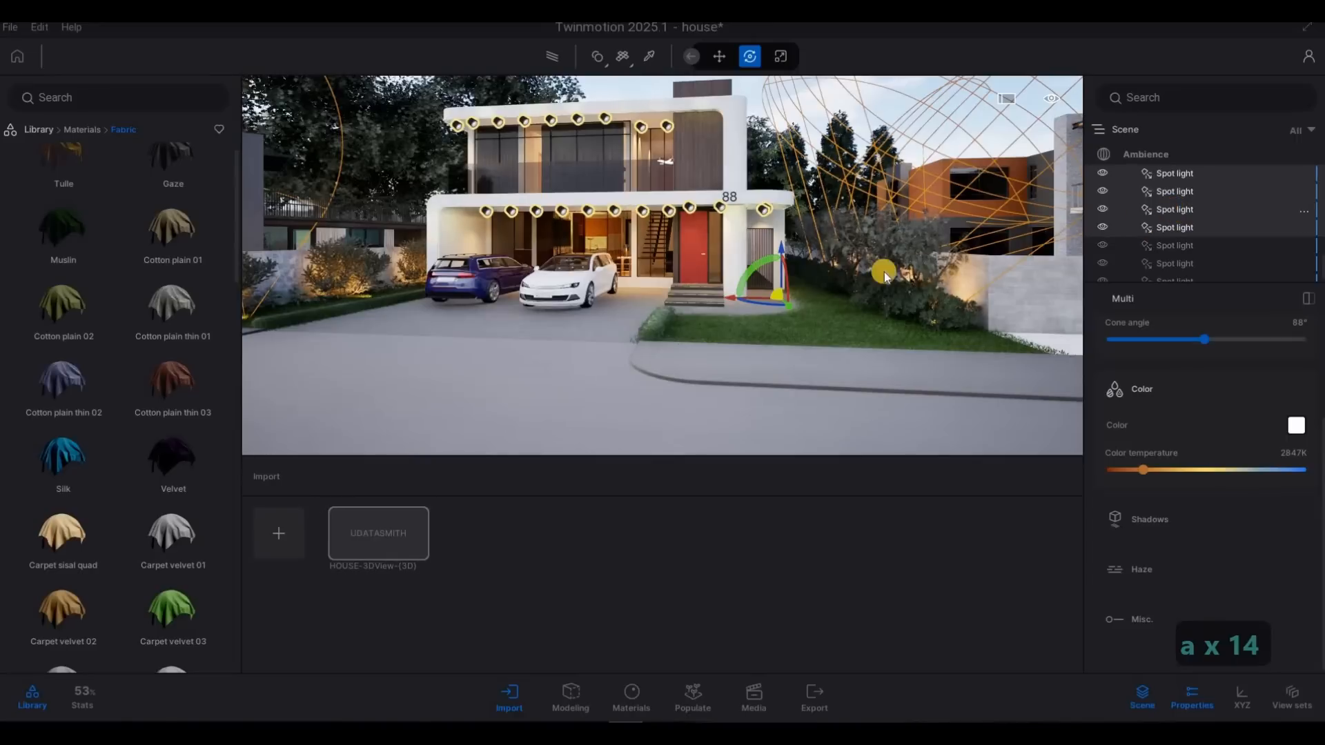
left_click_drag(810, 295, 932, 307)
key("a")
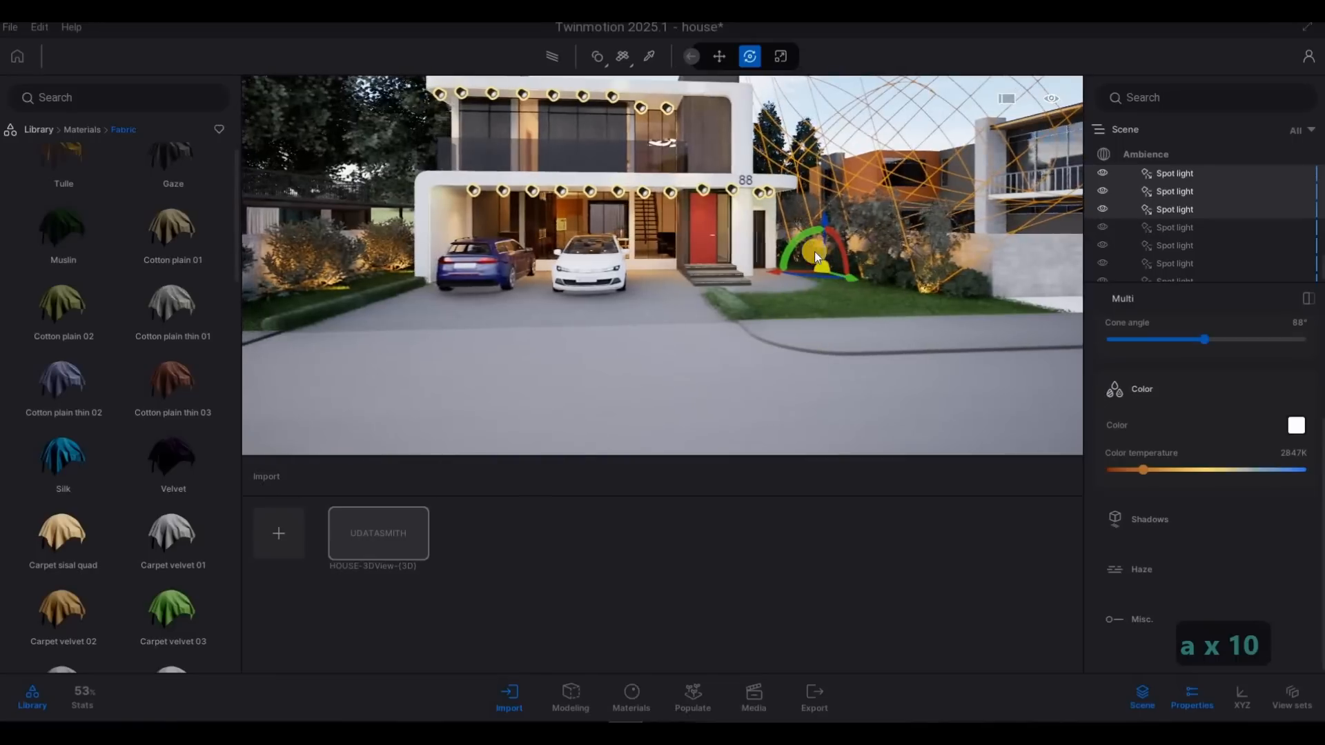
left_click_drag(799, 239, 868, 272)
Examine the garden spot lights and the whole house front from farther back across the street
key("d")
key("d")
key("d")
key("d")
key("d")
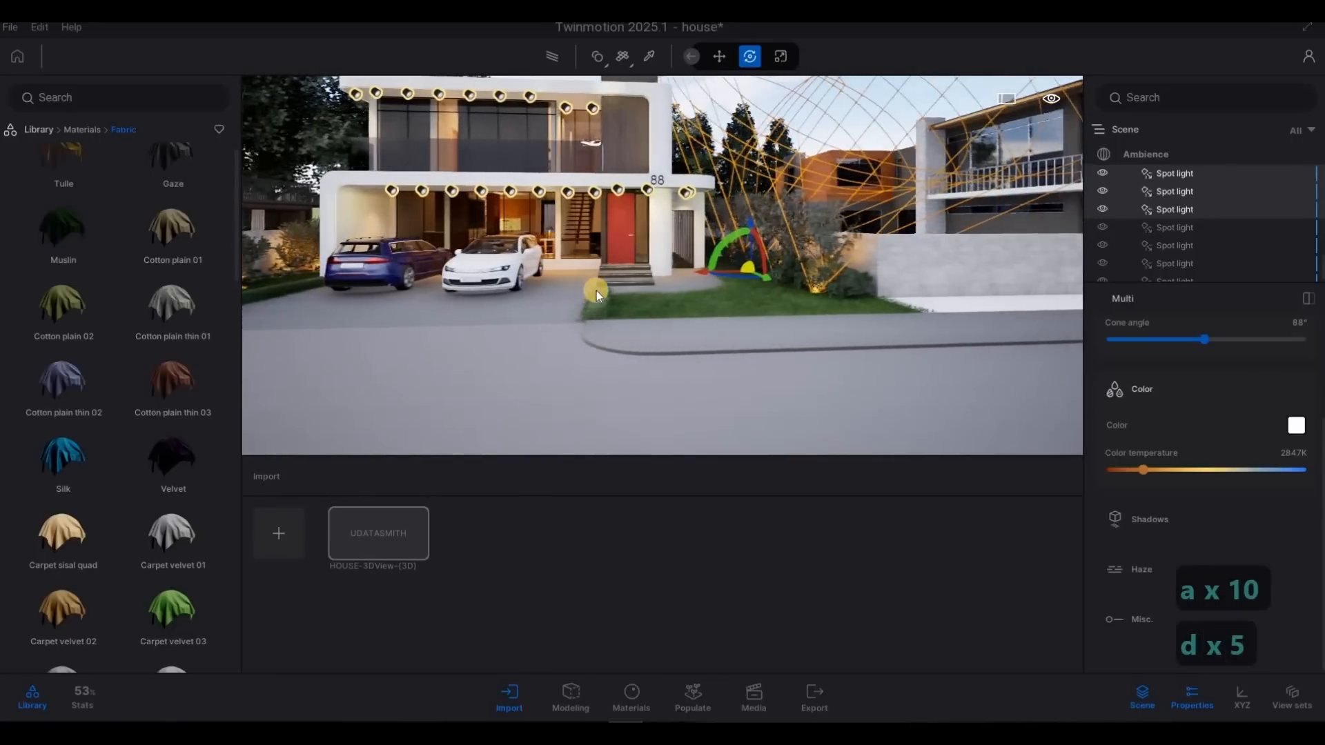
key("s")
key("a")
key("s+a")
key("d")
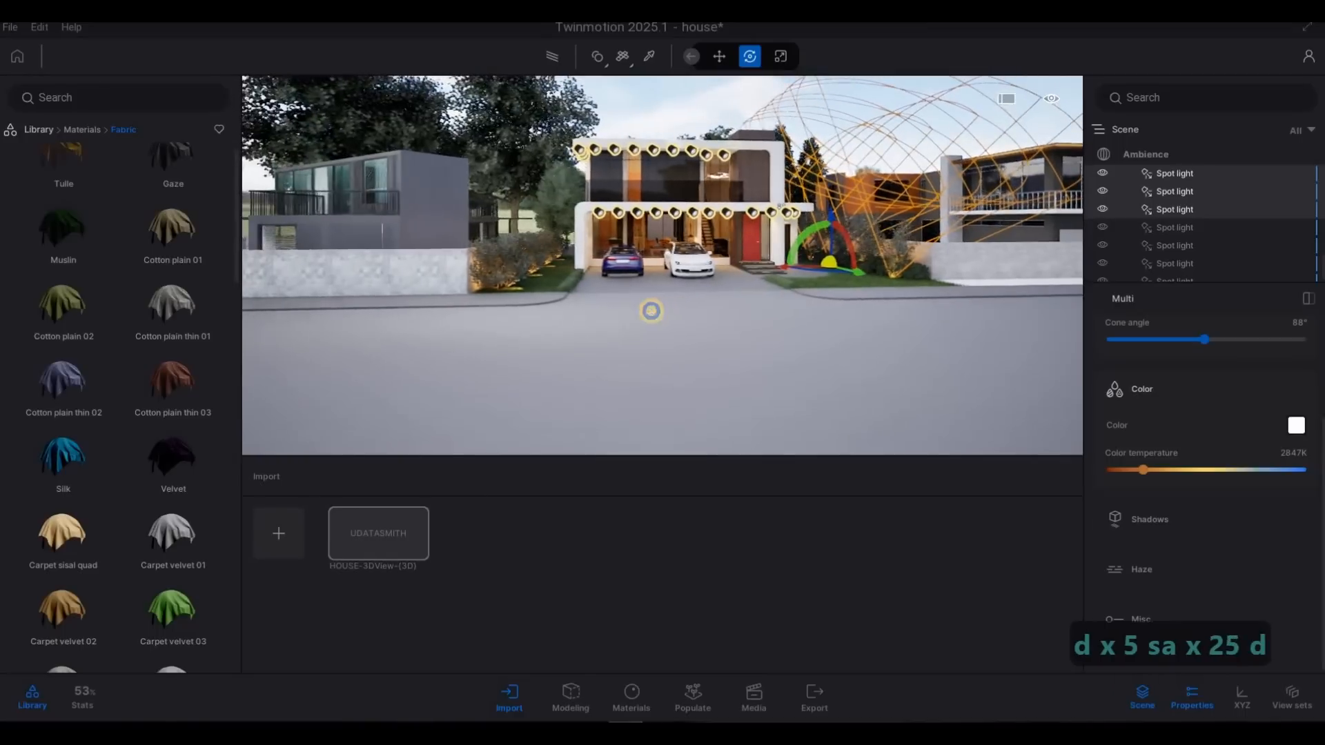
Clear the selection of the garden spot lights
key("w")
key("w")
key("w")
key("w")
key("a")
key("Escape")
key("Escape")
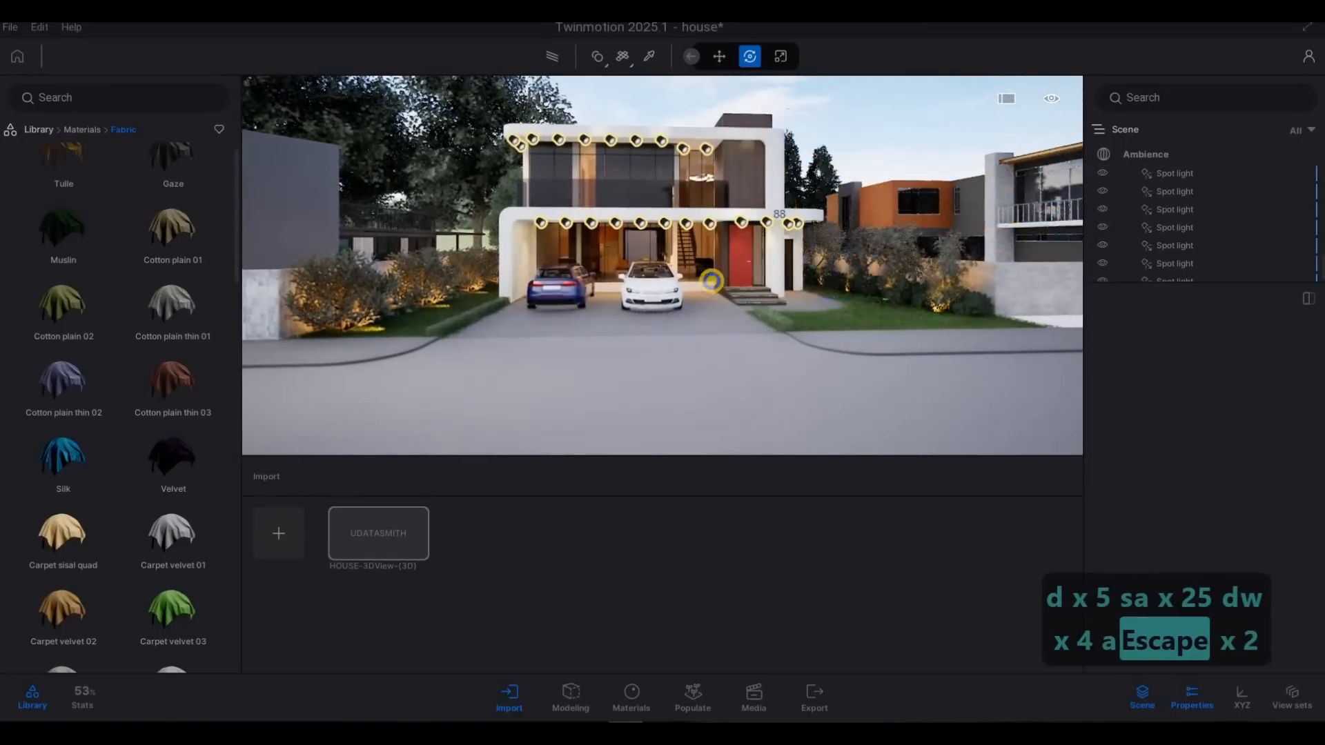
Examine the lit house front and the uplit shrubs on both sides from the street
key("w")
key("e")
key("w")
key("a")
key("w")
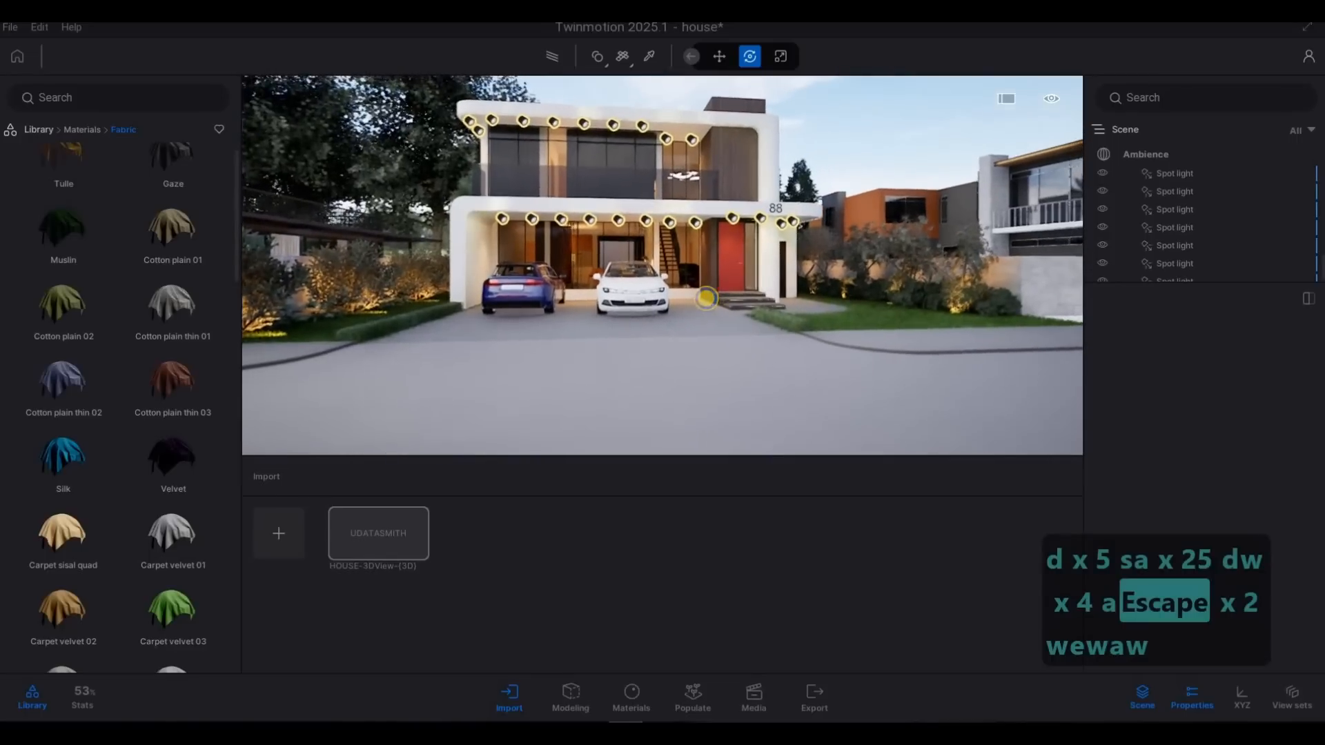
key("s")
key("w")
key("w")
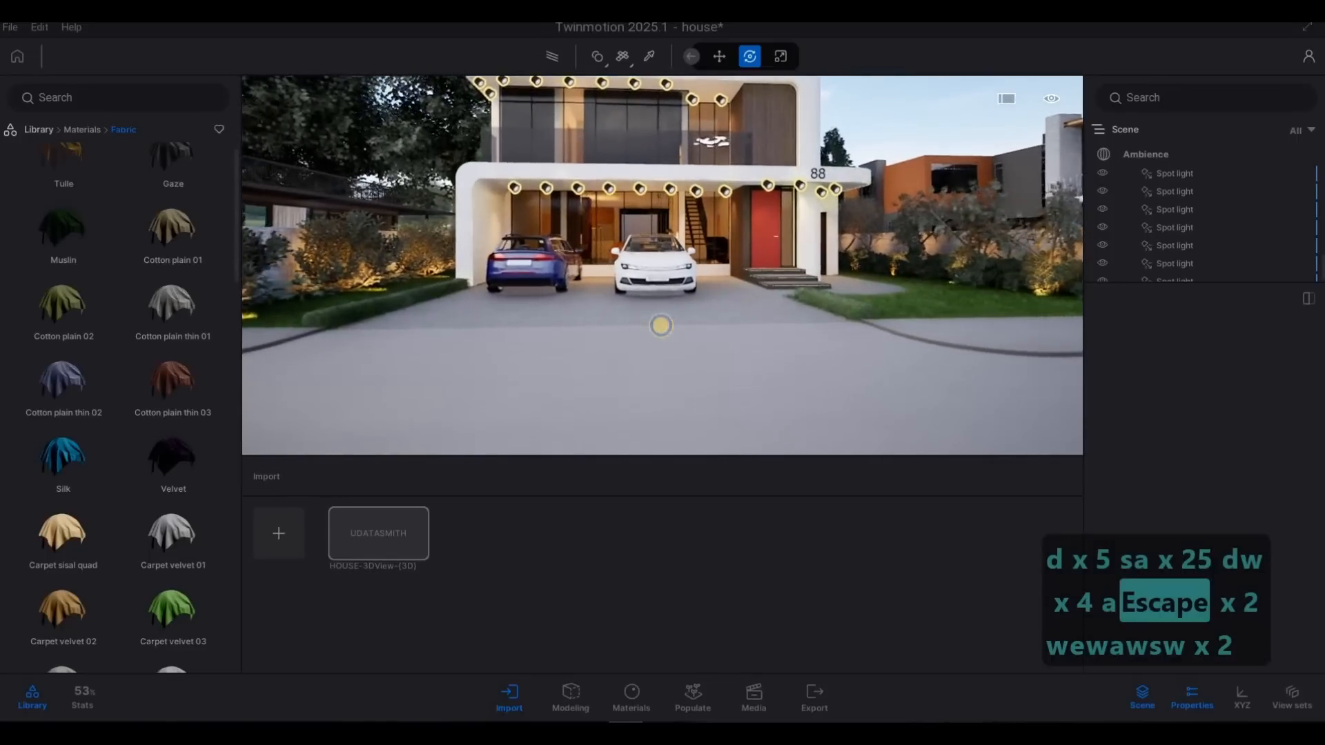
key("s")
key("s")
key("d")
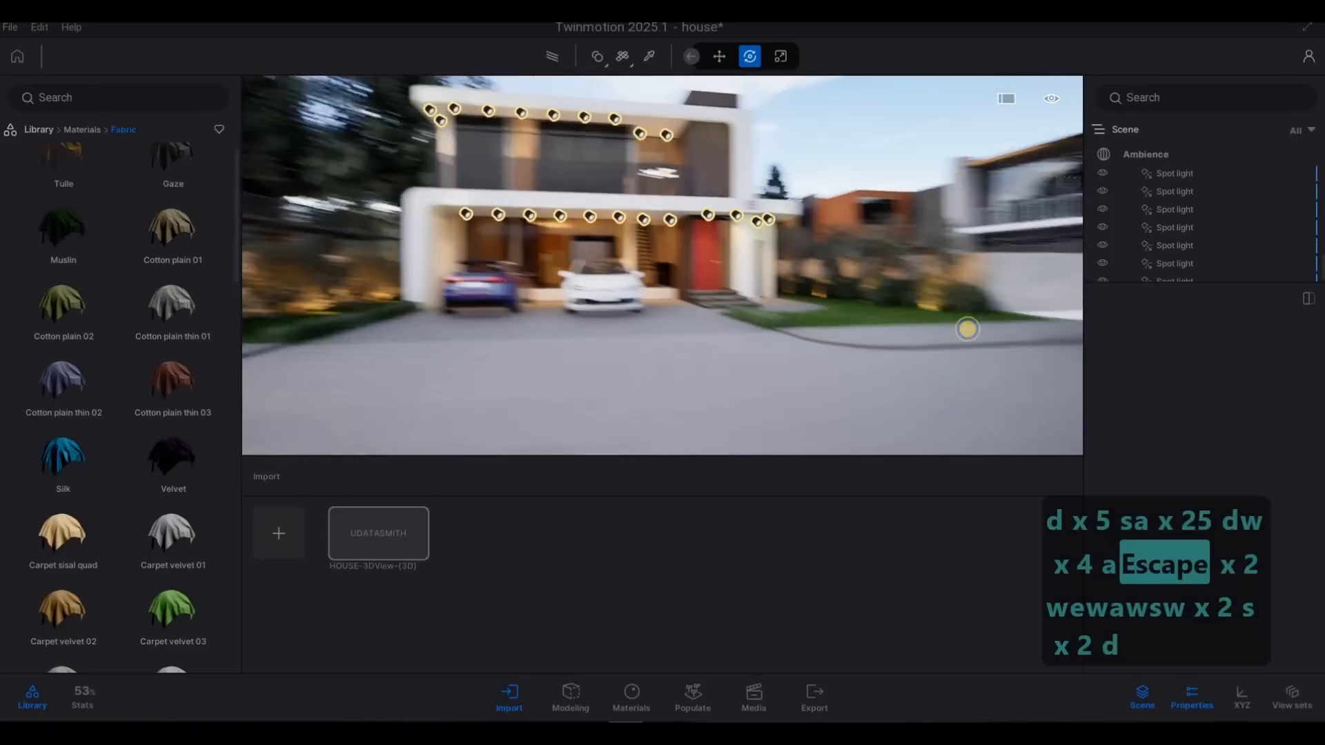
Apply the man-made ground material Asphalt 4 to the white ground strip outside the neighbouring lot's wall
key("d")
key("d")
key("w")
key("q")
key("q")
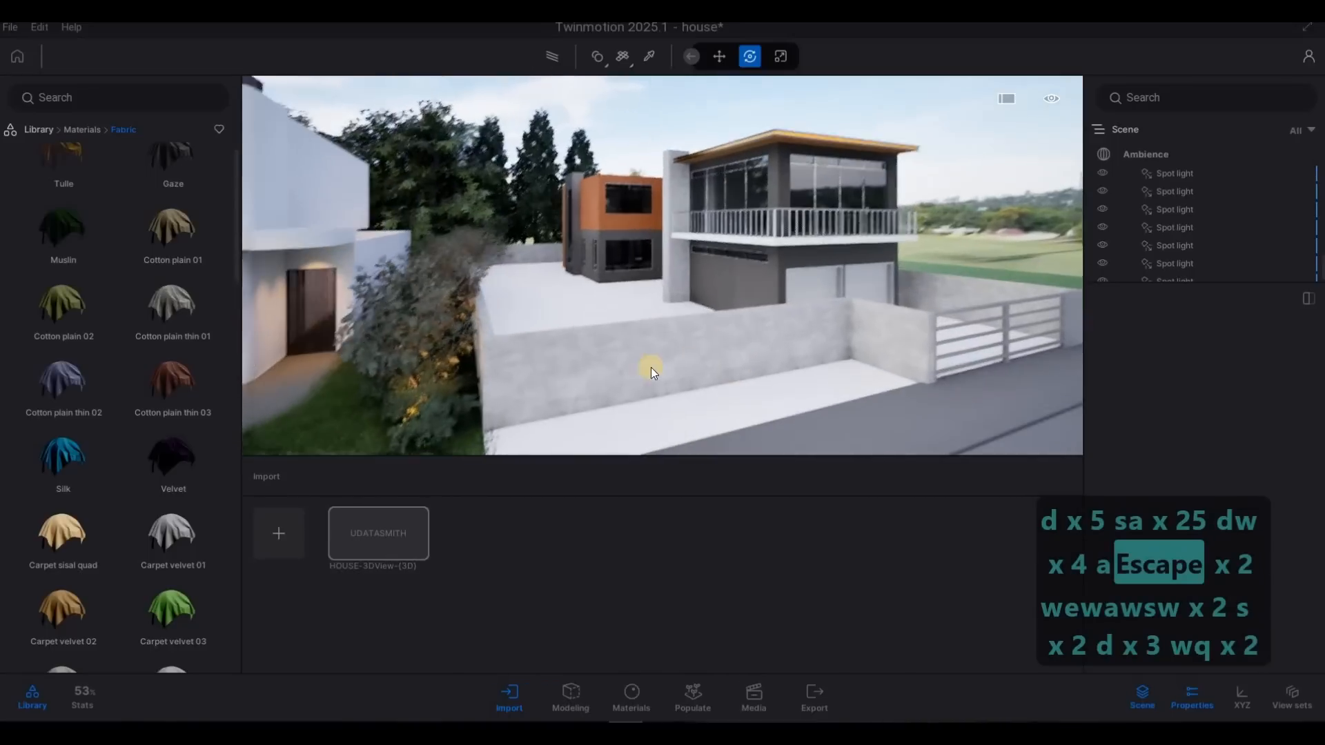
key("w")
left_click(47, 129)
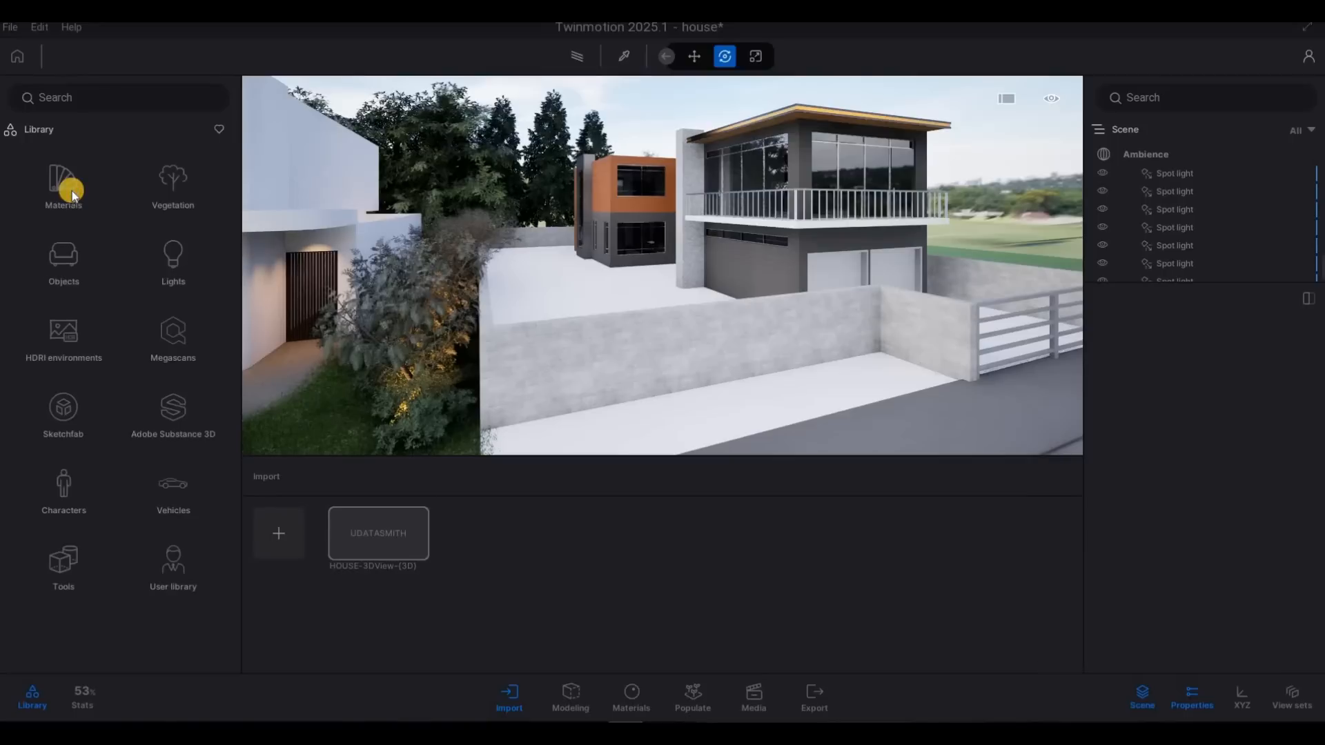
scroll(89, 295, "down", 1)
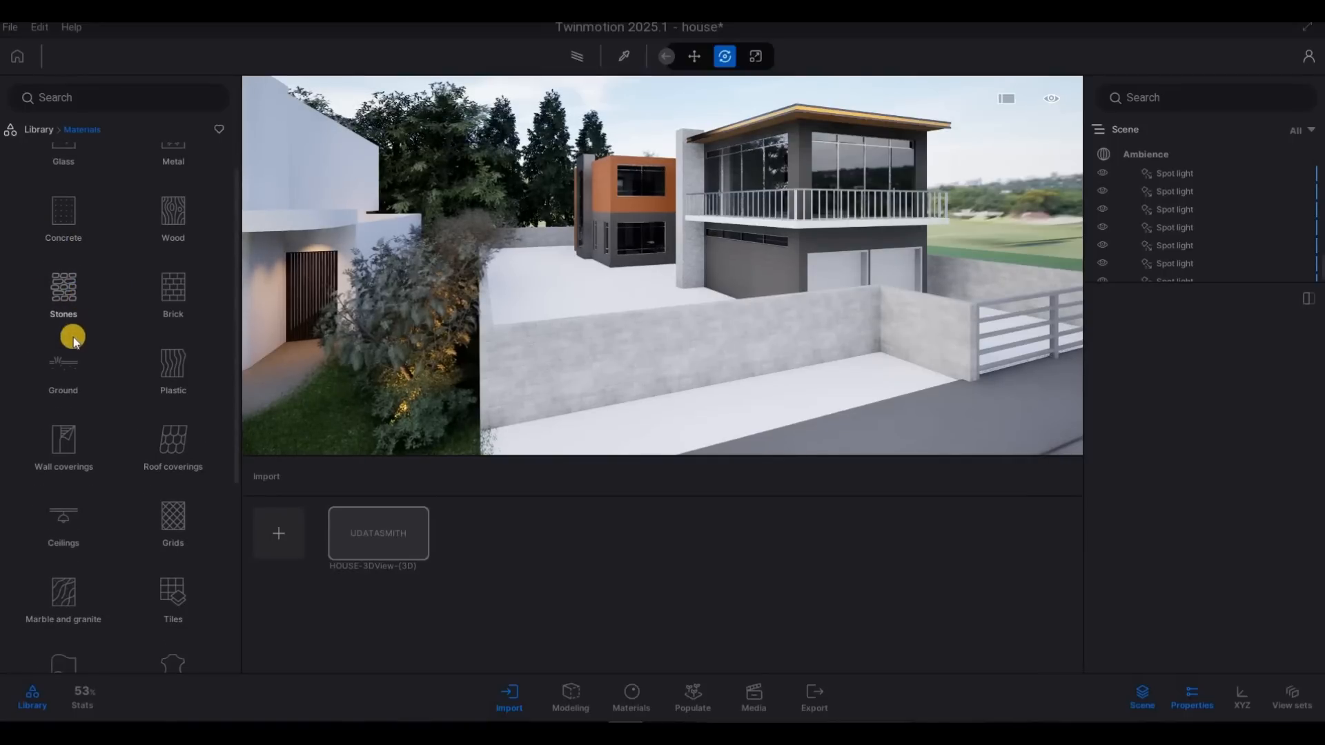
scroll(73, 345, "up", 1)
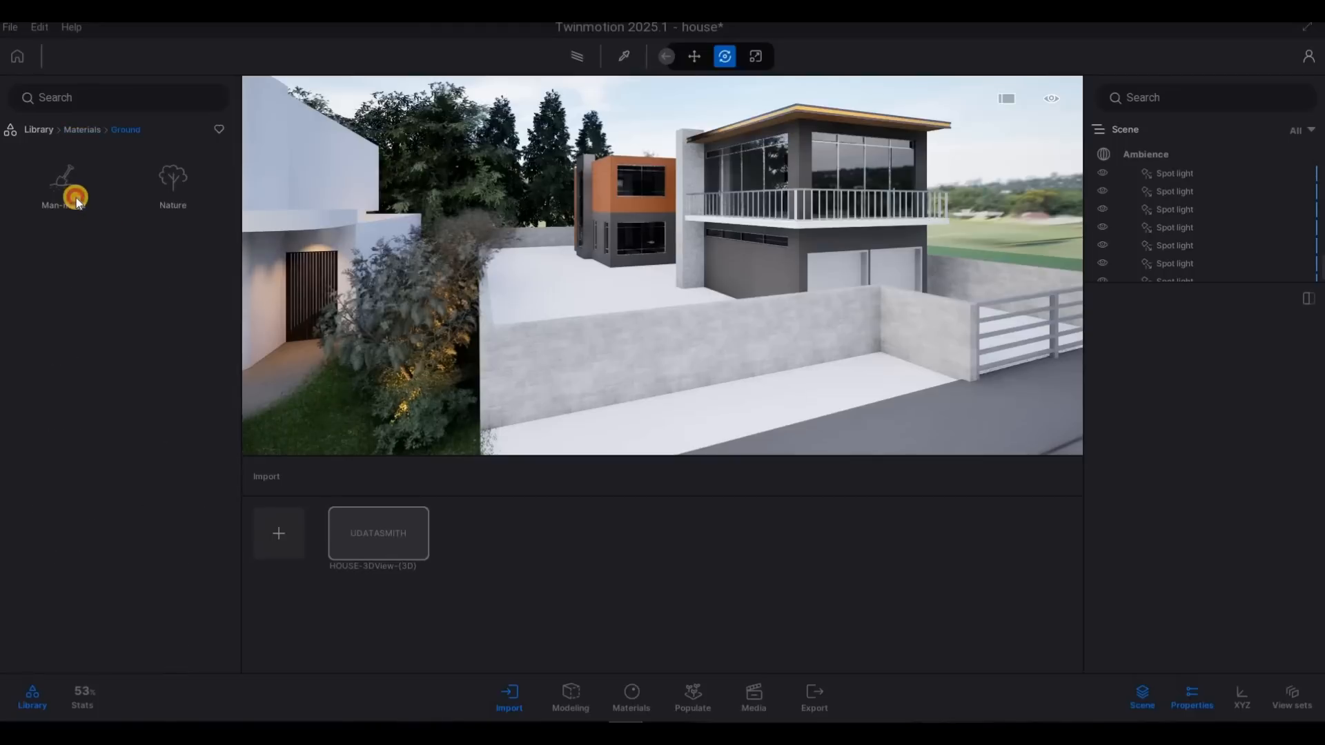
left_click(76, 197)
left_click_drag(674, 426, 673, 410)
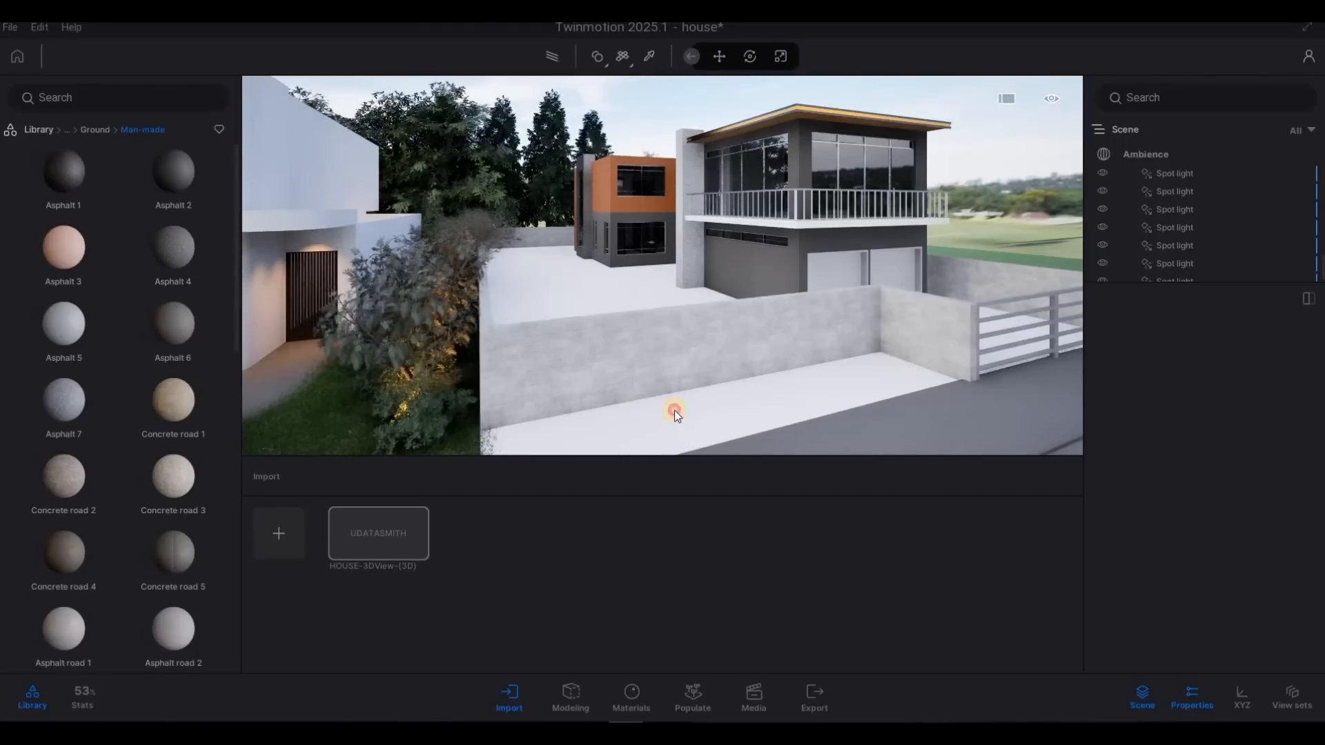
Examine the surroundings from the neighbouring lot back to the lit house front across the street
key("s")
right_click_drag(498, 333, 624, 244)
key("a")
key("a")
key("a")
key("a")
key("a")
key("a")
key("e")
key("s")
key("e")
key("a")
key("a")
key("a")
key("a")
key("a")
key("a")
key("a")
key("a")
key("a")
key("a")
key("a")
key("a")
key("a")
key("a")
key("a")
key("a")
key("a")
key("w")
key("e")
key("d")
key("d")
key("a")
key("s")
key("s")
key("w")
key("d")
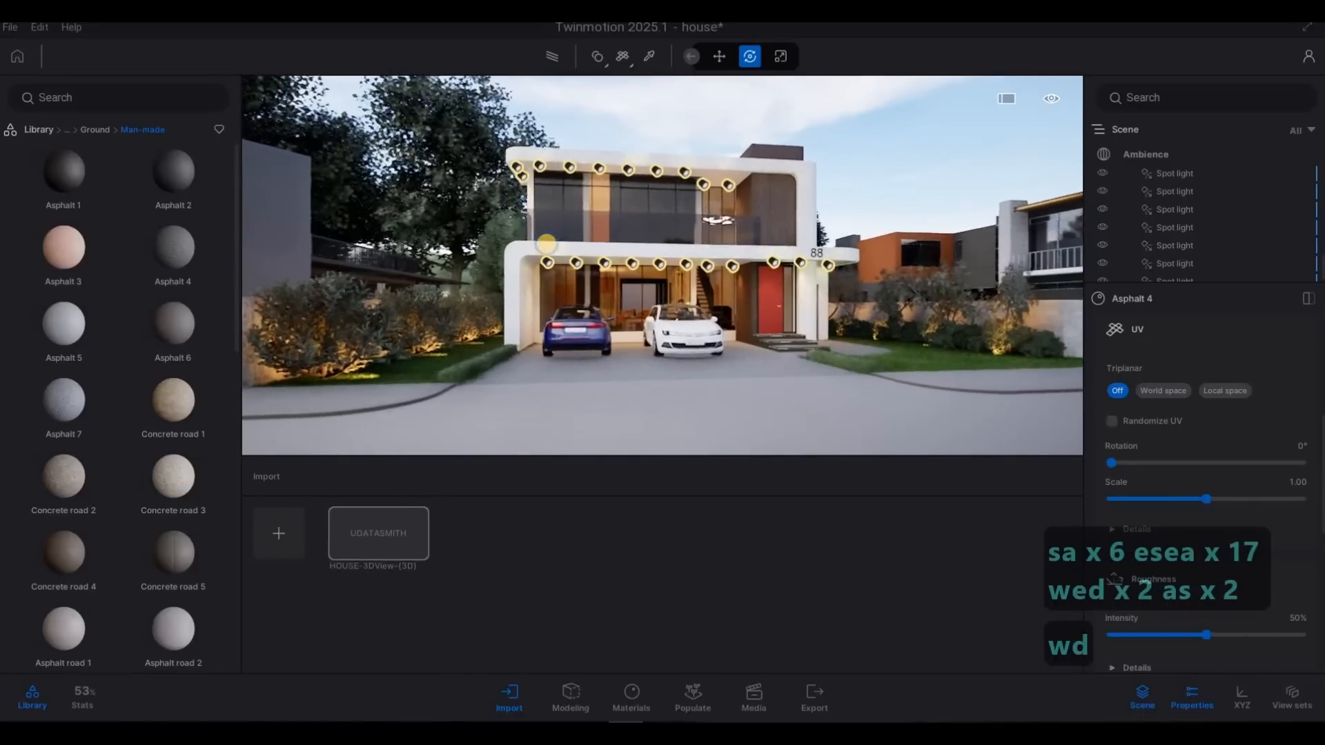
key("w")
key("d")
key("Escape")
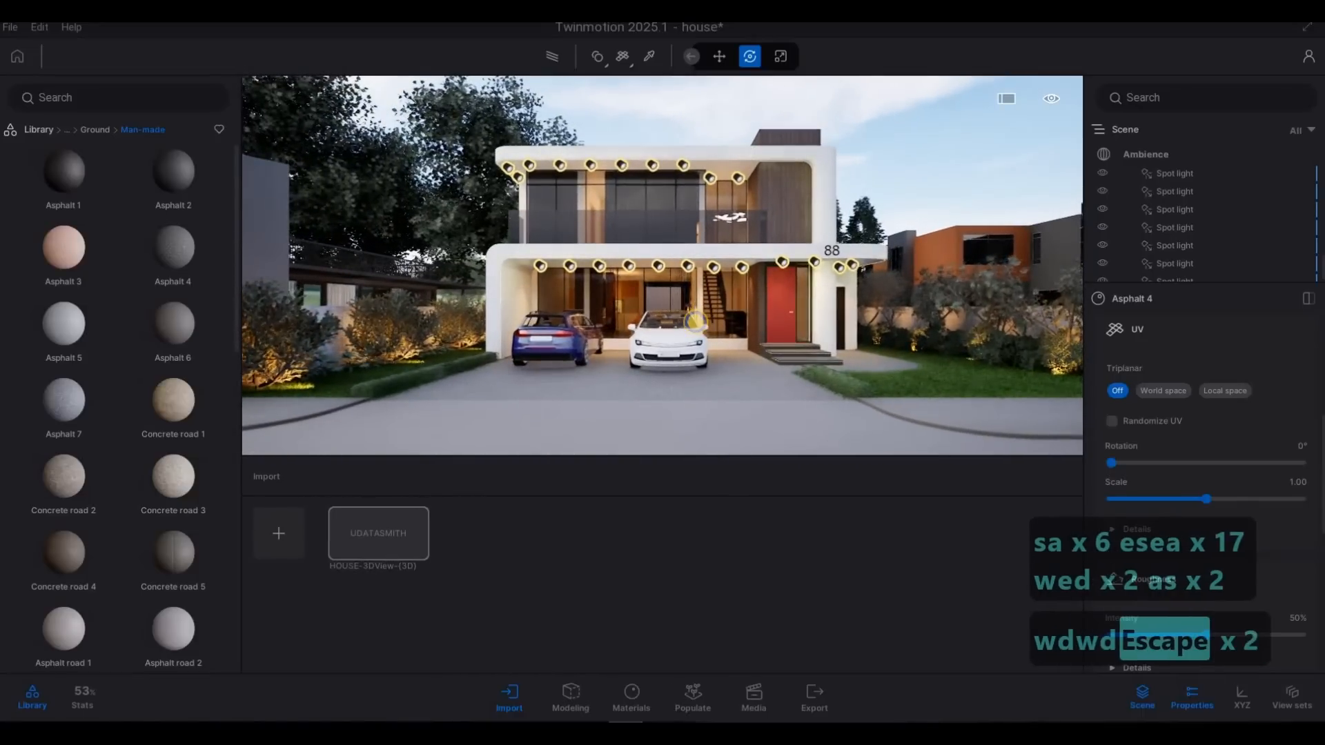
Frame the whole house front from across the street and create a new still image of that view
key("s")
key("e")
key("w")
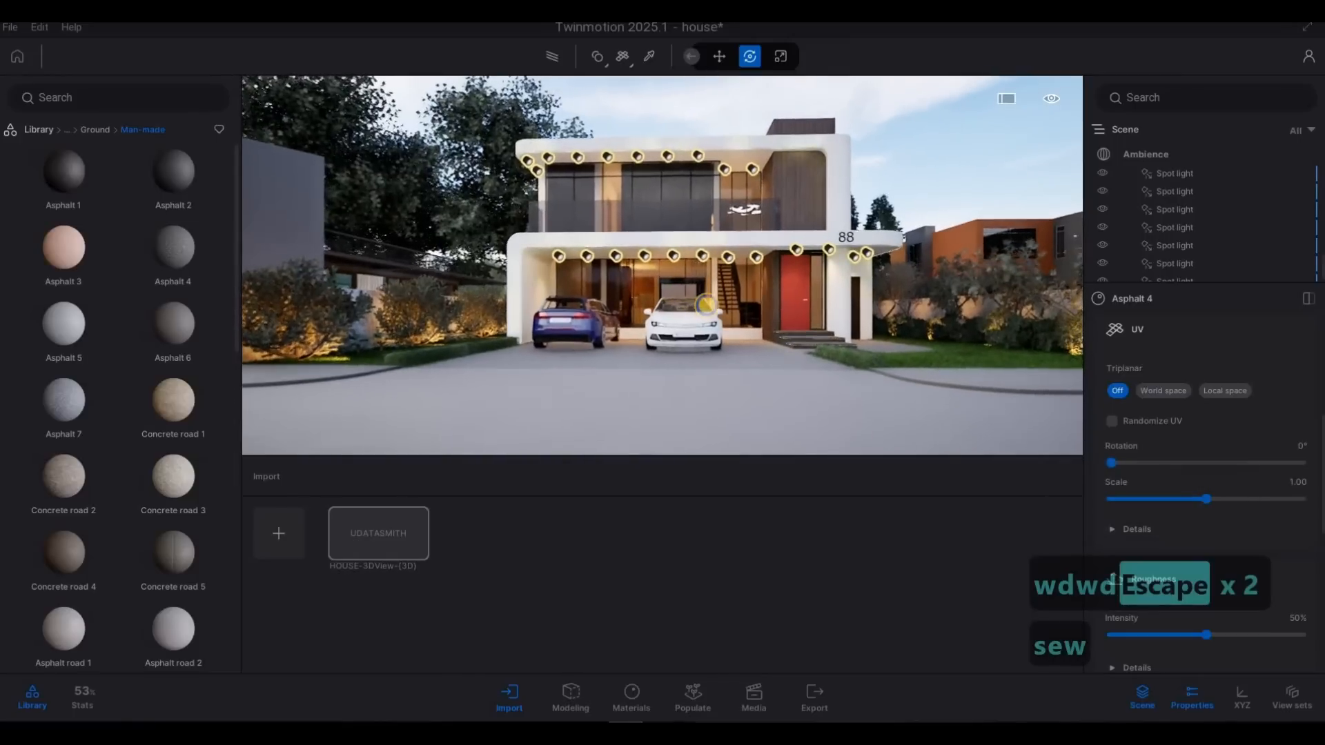
key("s")
key("s")
key("s")
key("q")
key("w")
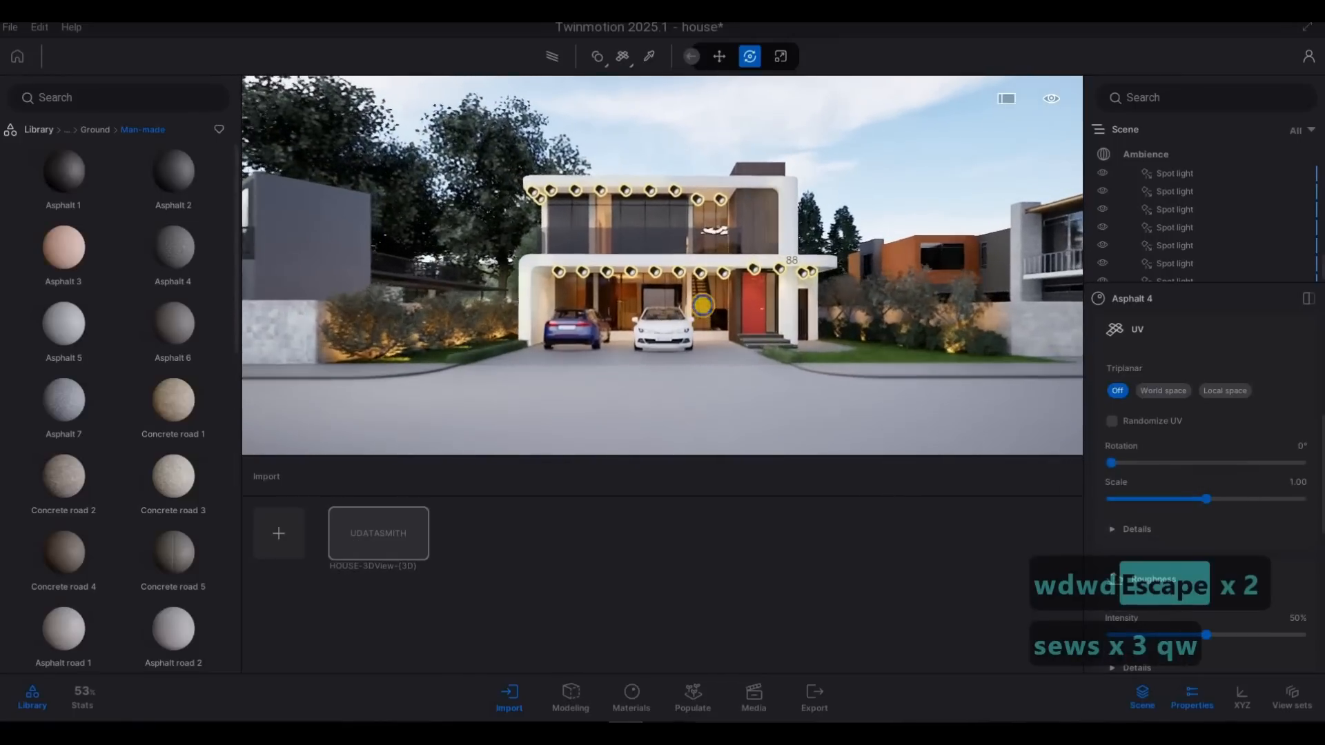
key("q")
key("w")
key("s")
key("e")
key("d")
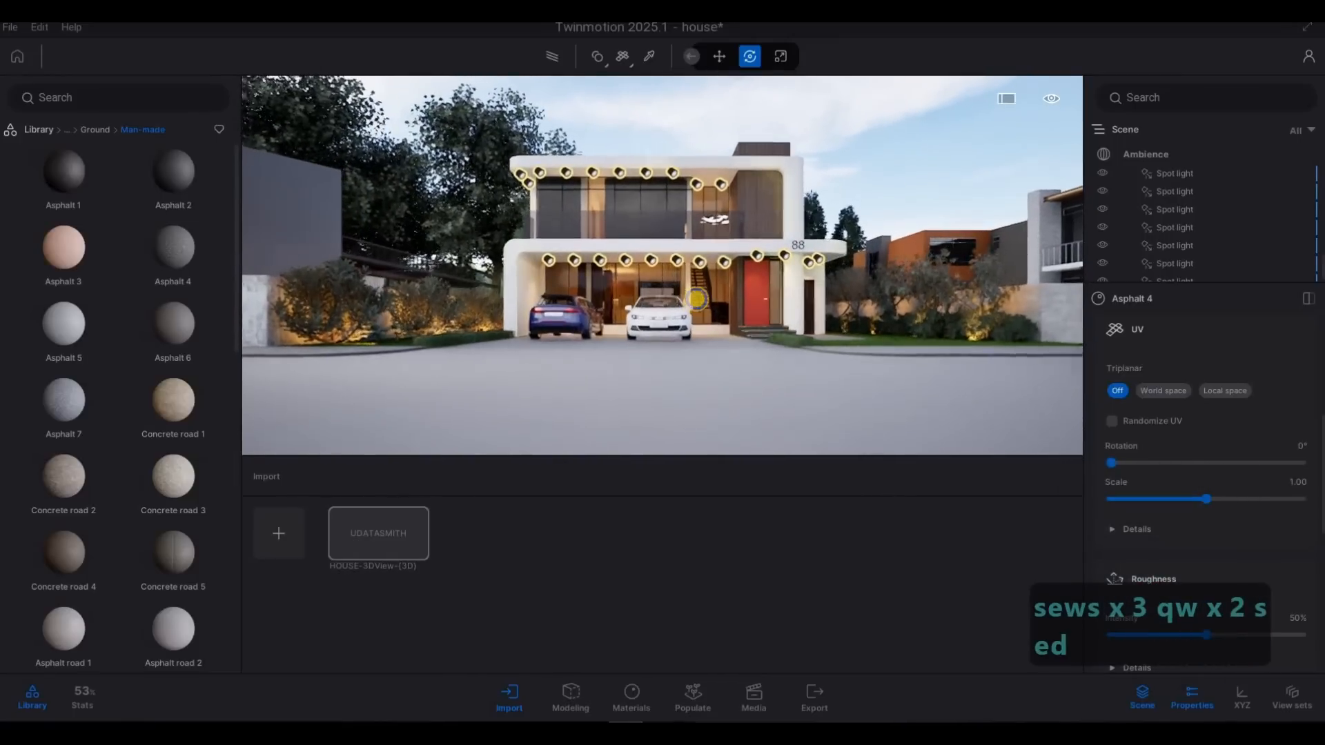
key("q")
key("q")
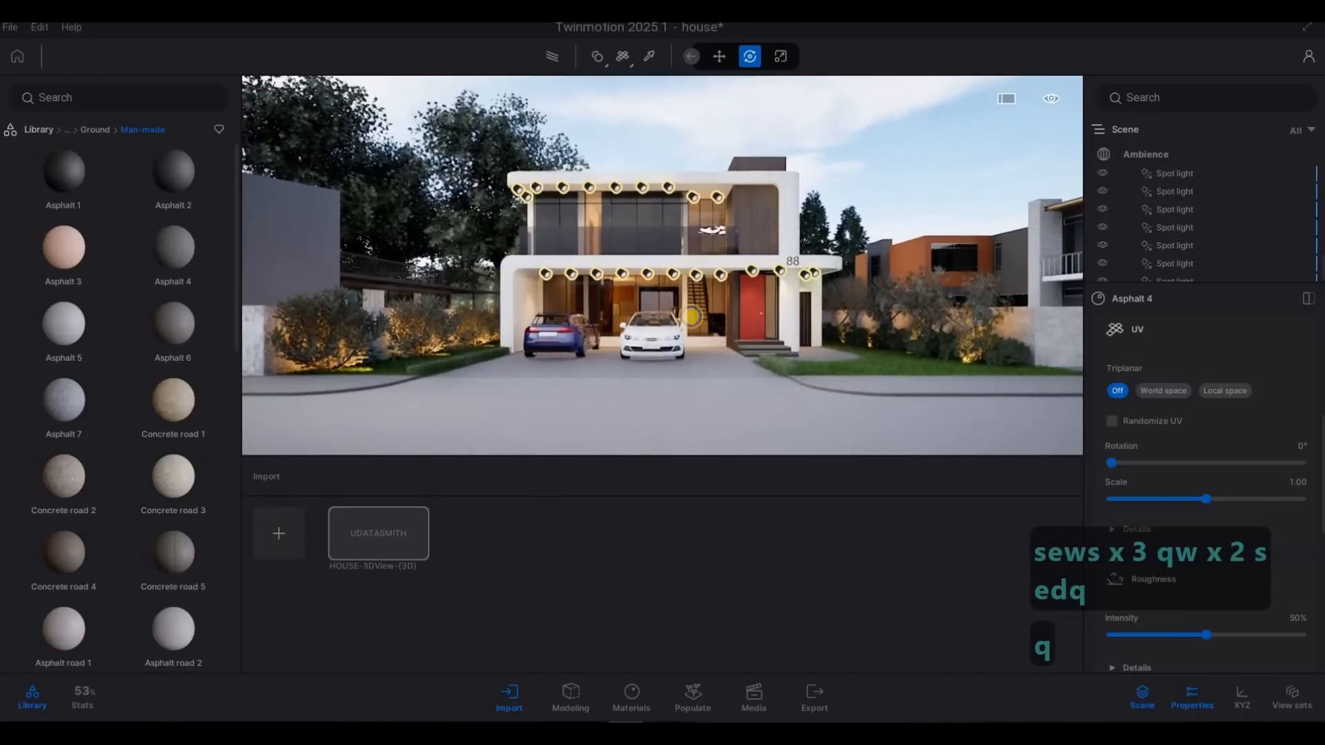
right_click_drag(695, 310, 691, 318)
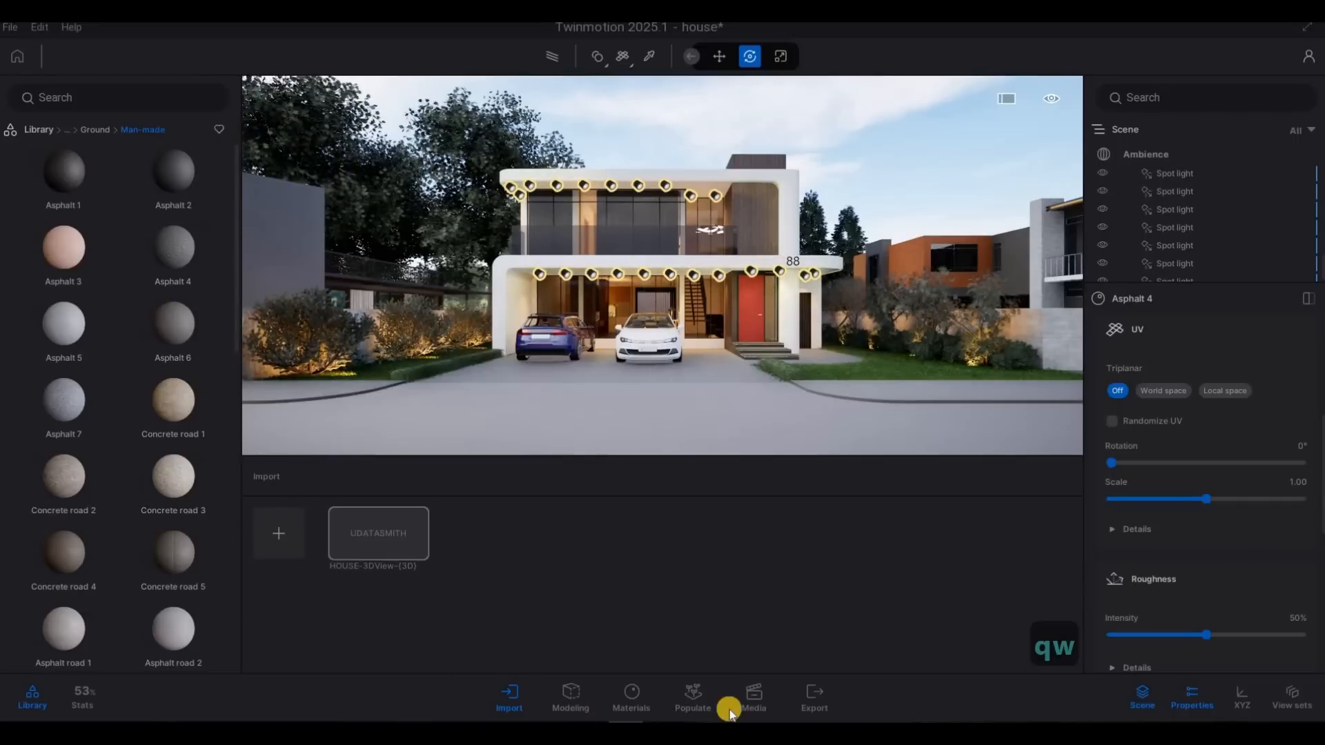
left_click(751, 704)
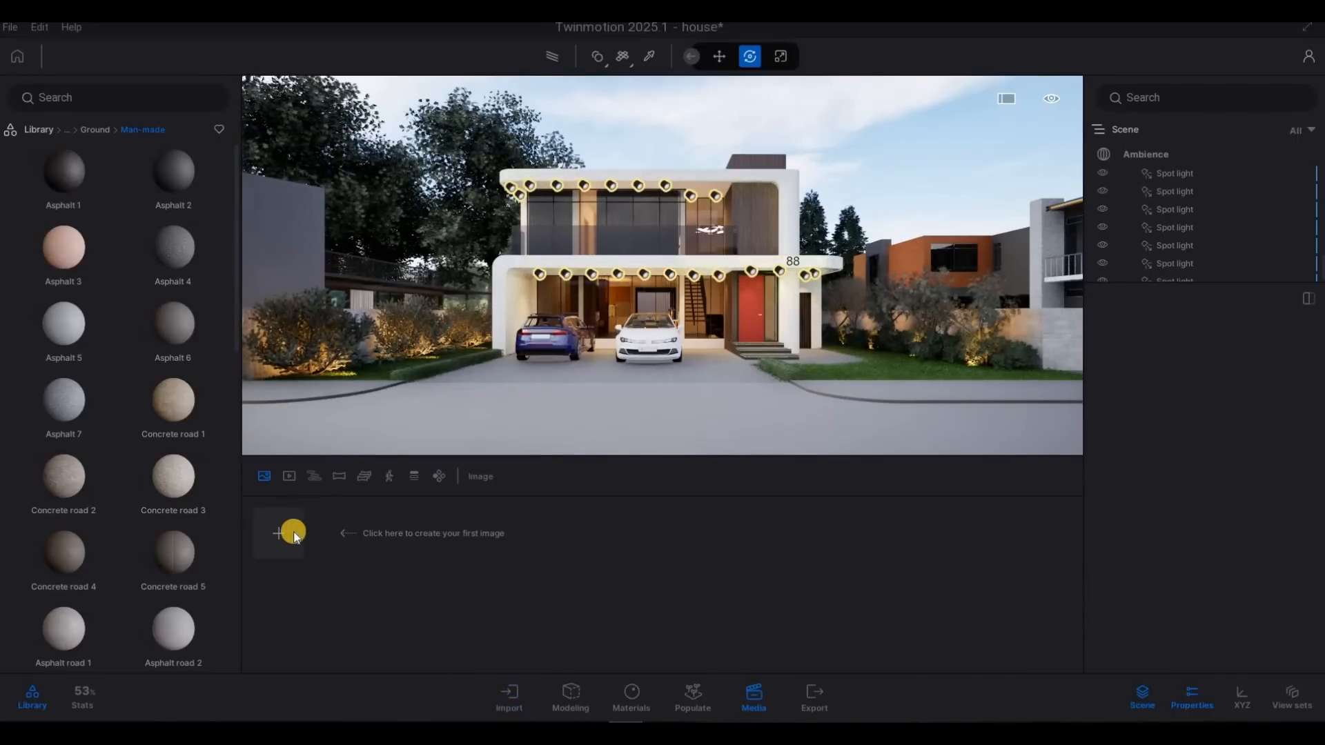
left_click(356, 534)
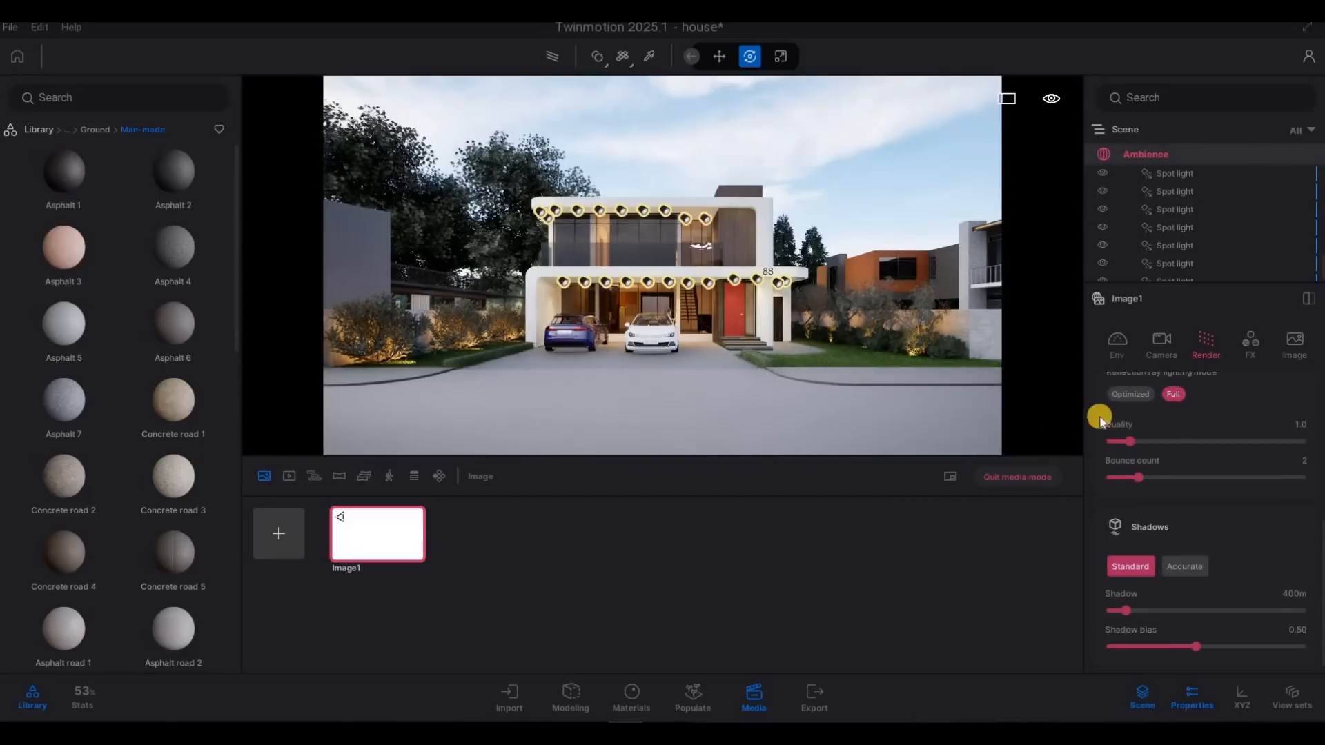
Switch the image's rendering to Path tracer at High quality
scroll(1178, 419, "up", 5)
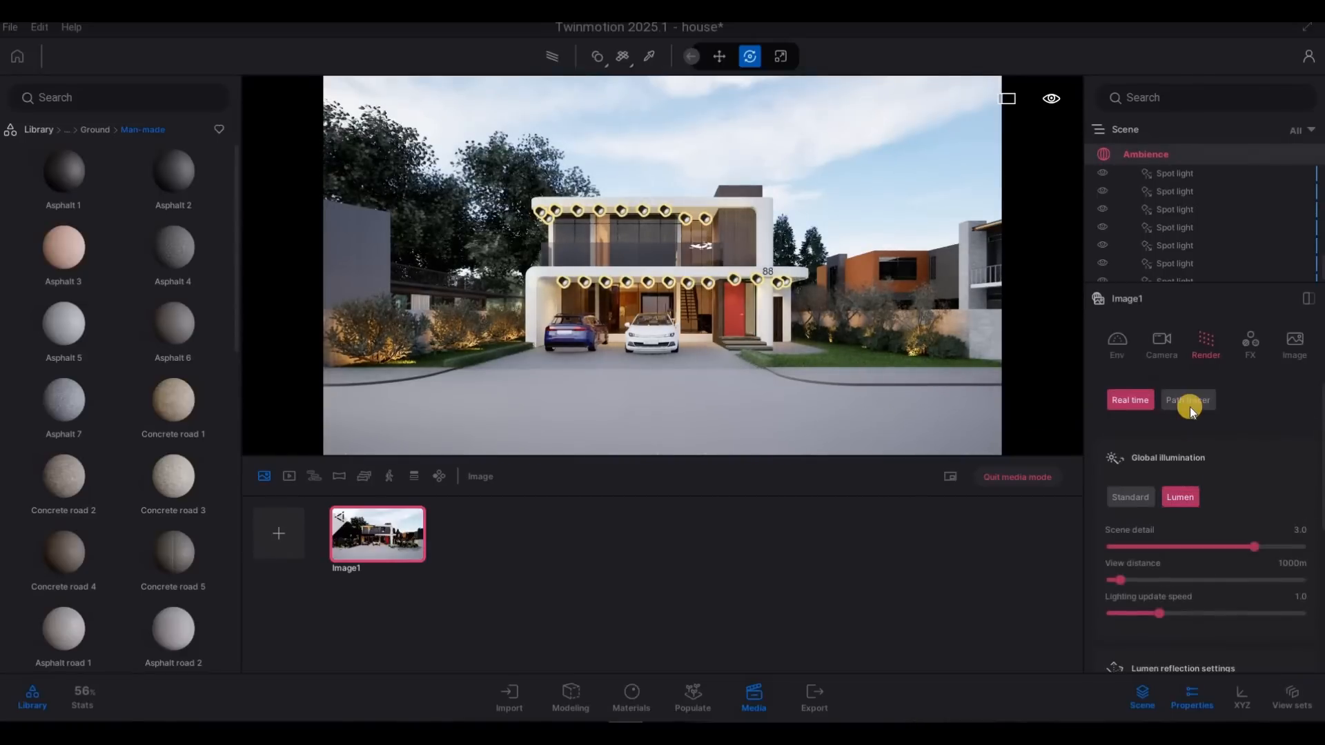
left_click(1191, 403)
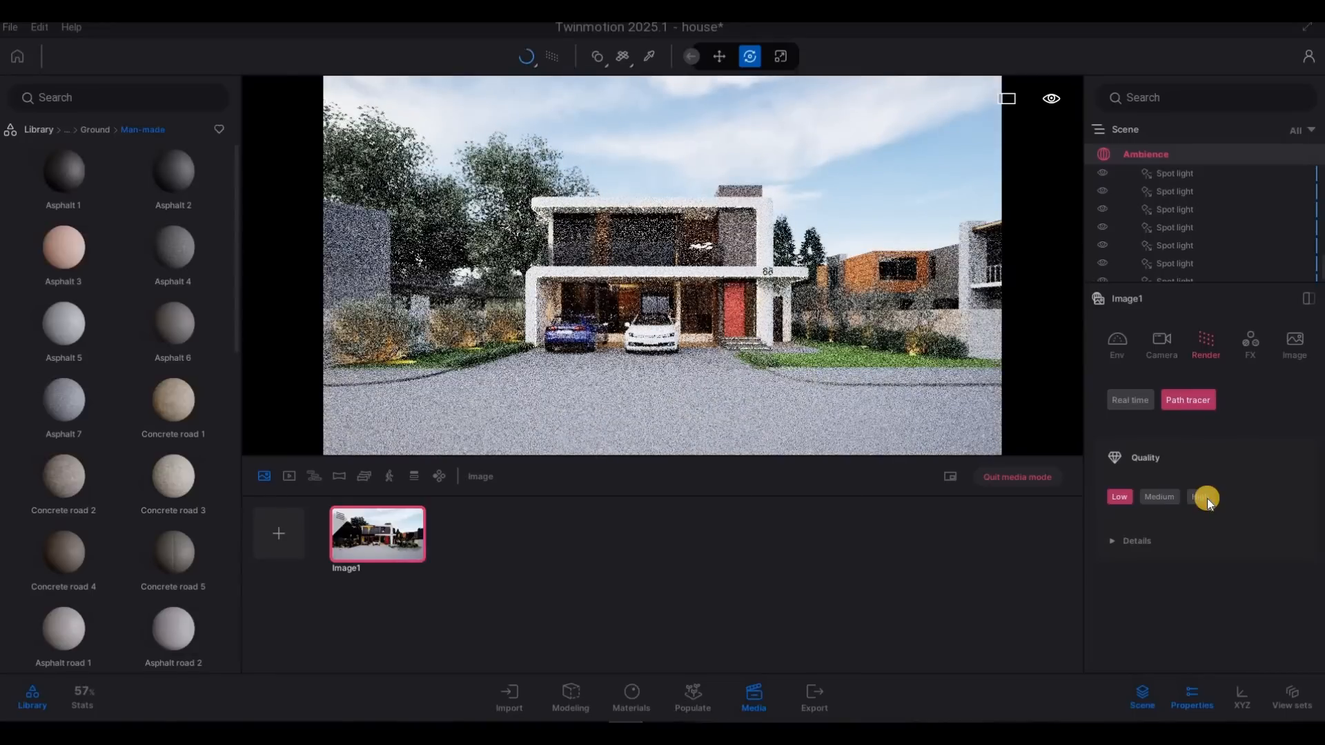
left_click(1204, 497)
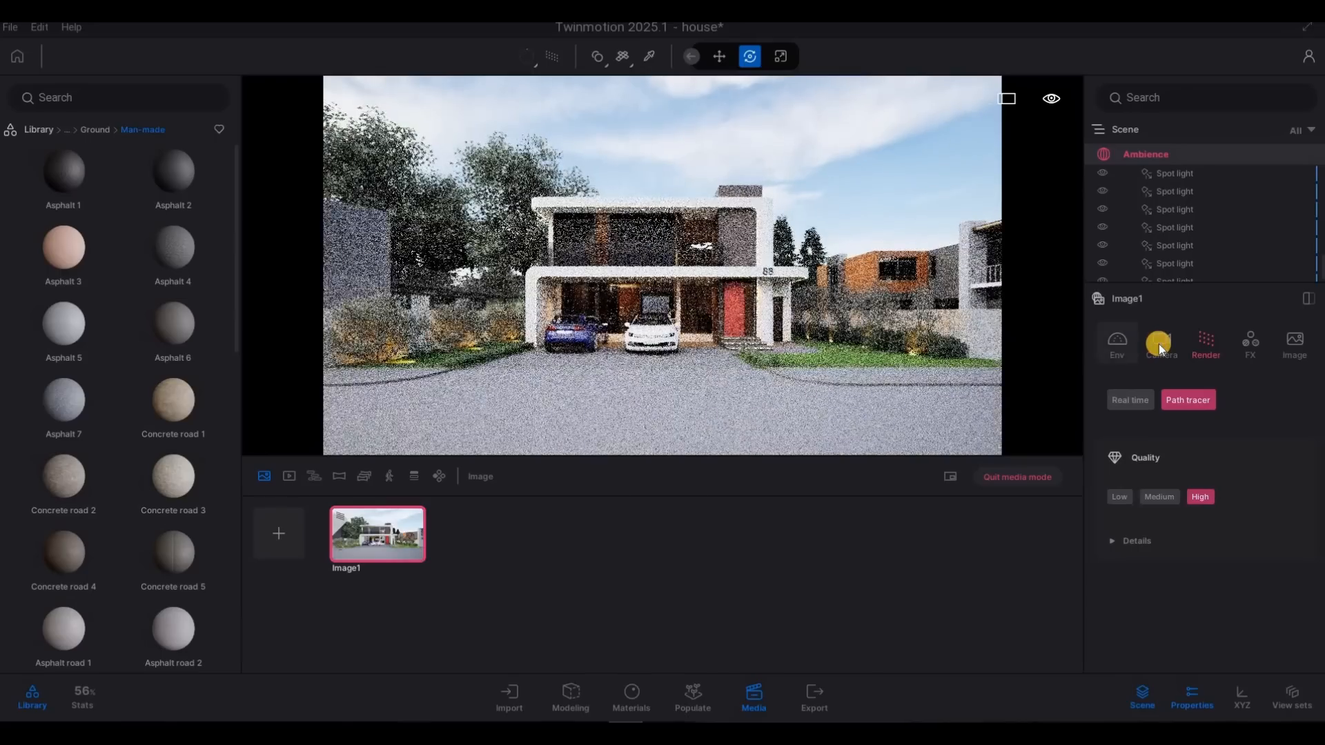
Set the image camera's focal length to 32 mm
left_click(1159, 345)
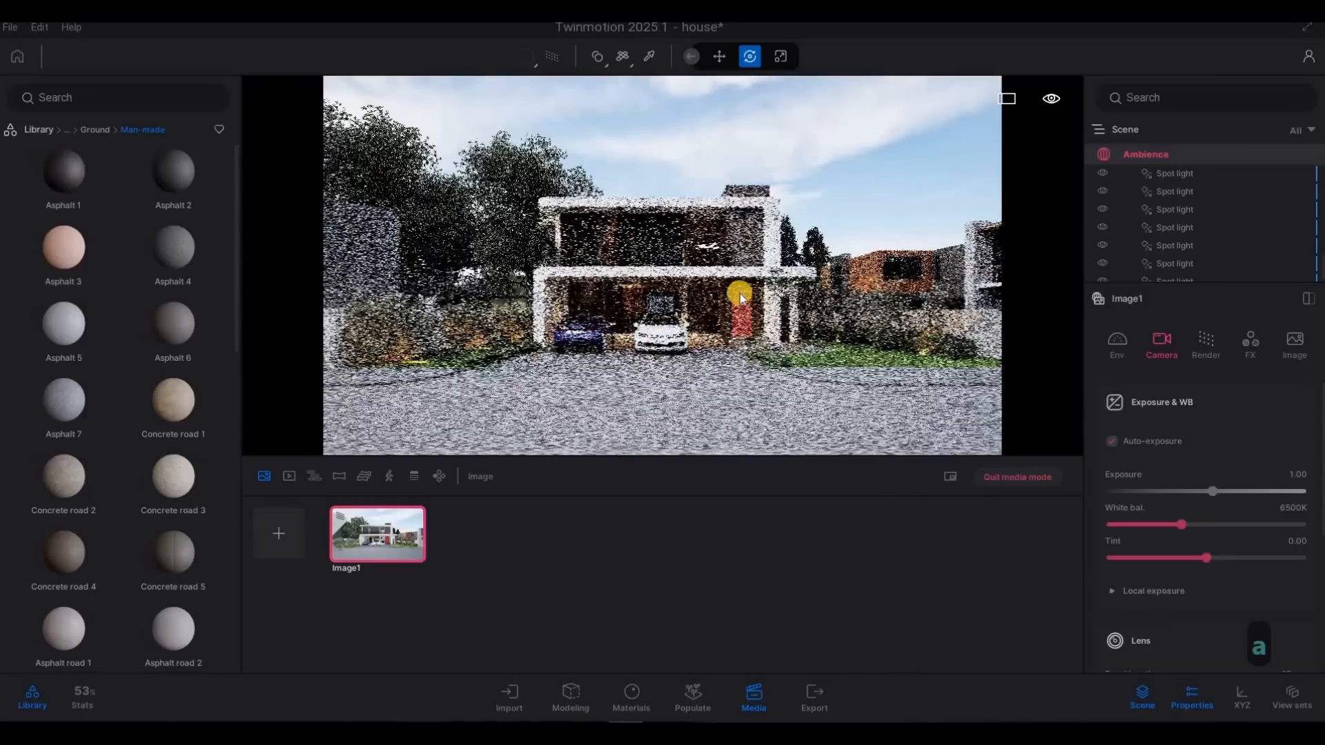
key("e")
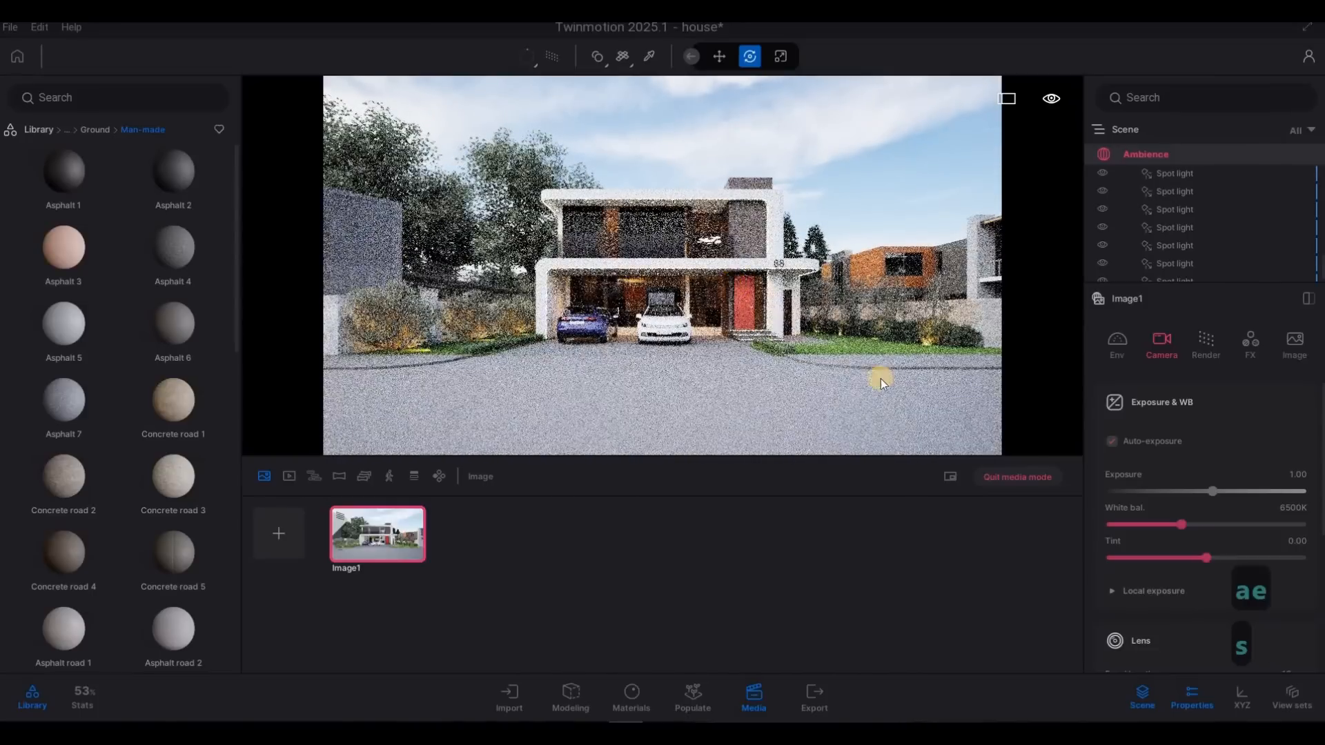
key("s")
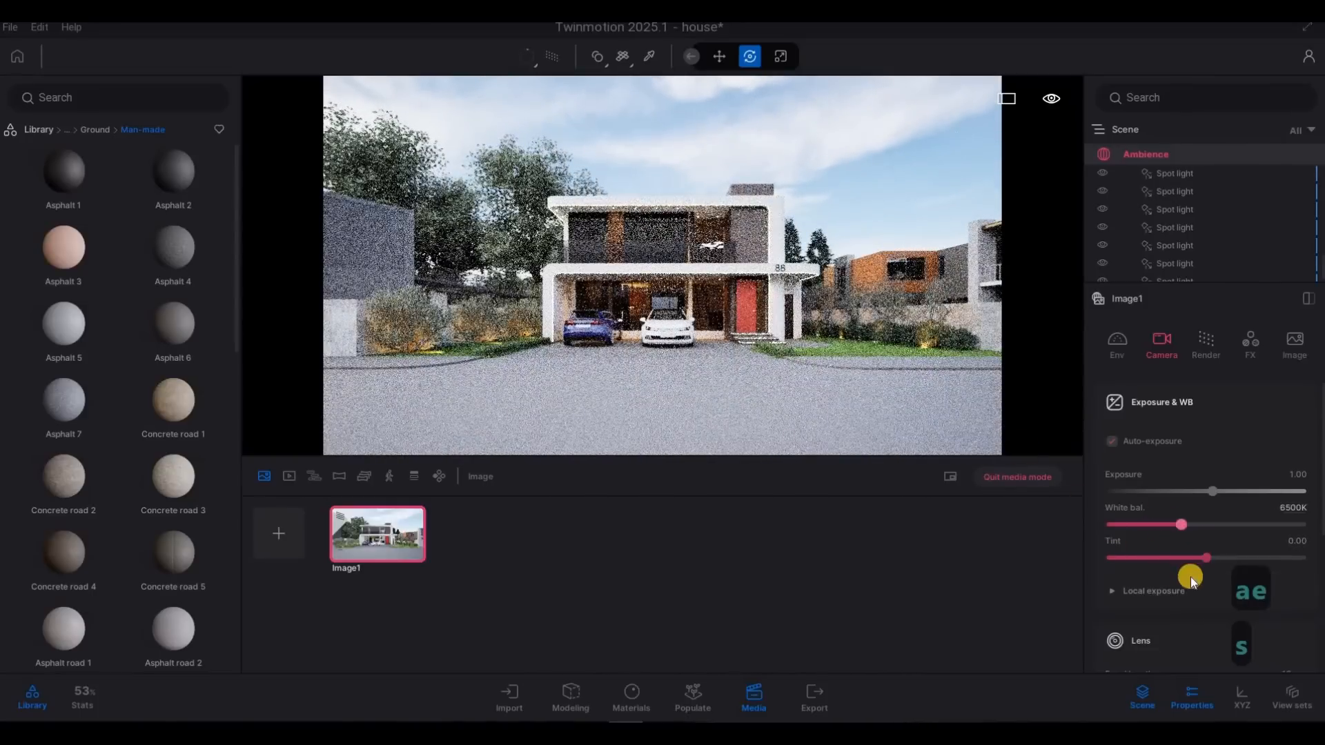
scroll(1190, 576, "down", 3)
left_click(1262, 491)
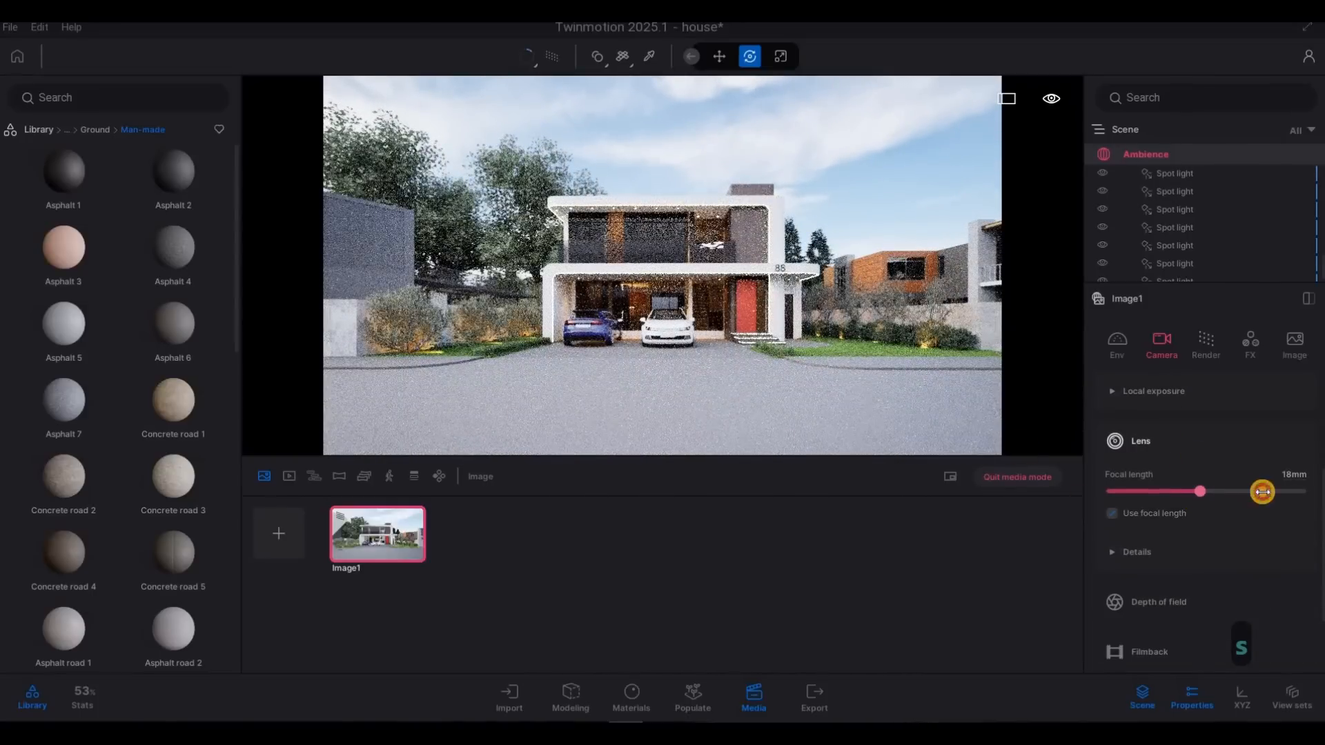
mouse_move(1262, 491)
left_mouse_down()
mouse_move(1219, 491)
mouse_move(1256, 491)
mouse_move(1236, 492)
left_mouse_up()
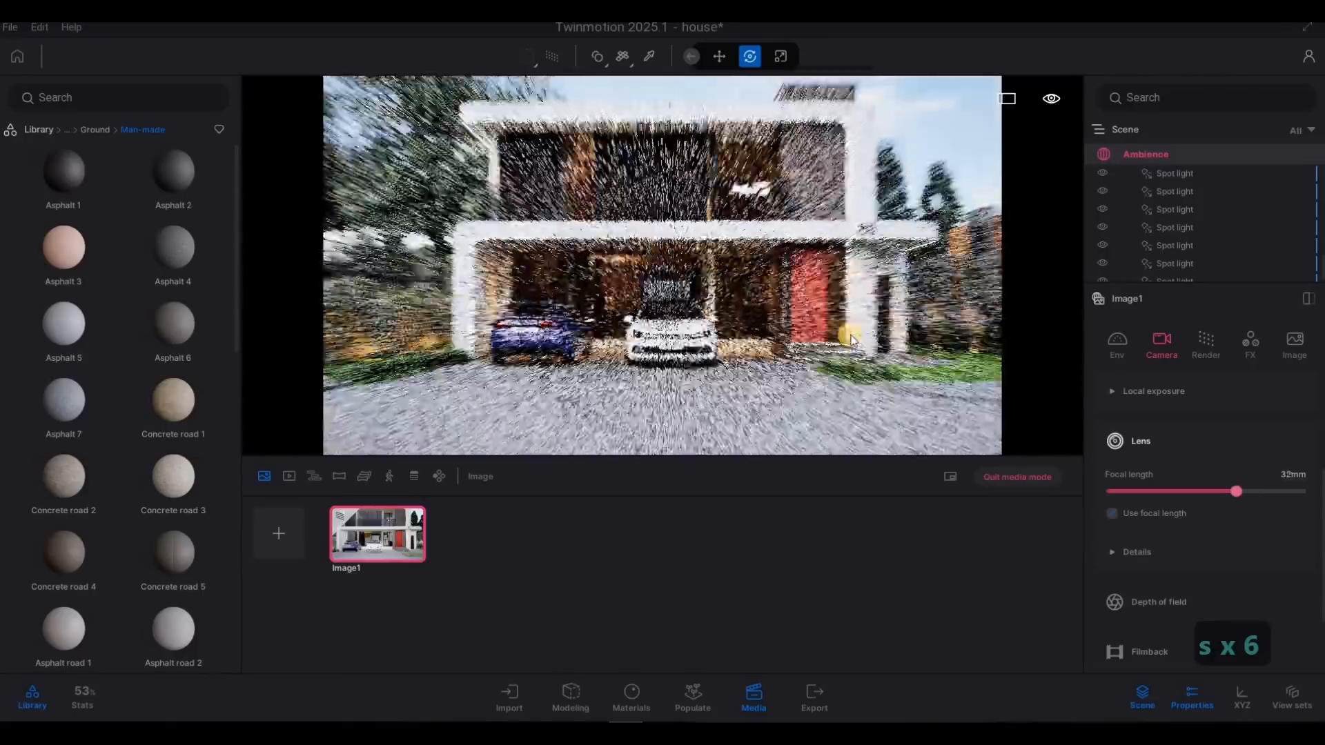
Reframe the house front from farther back with both cars centred, and refresh the image to this view
key("s")
key("s")
key("s")
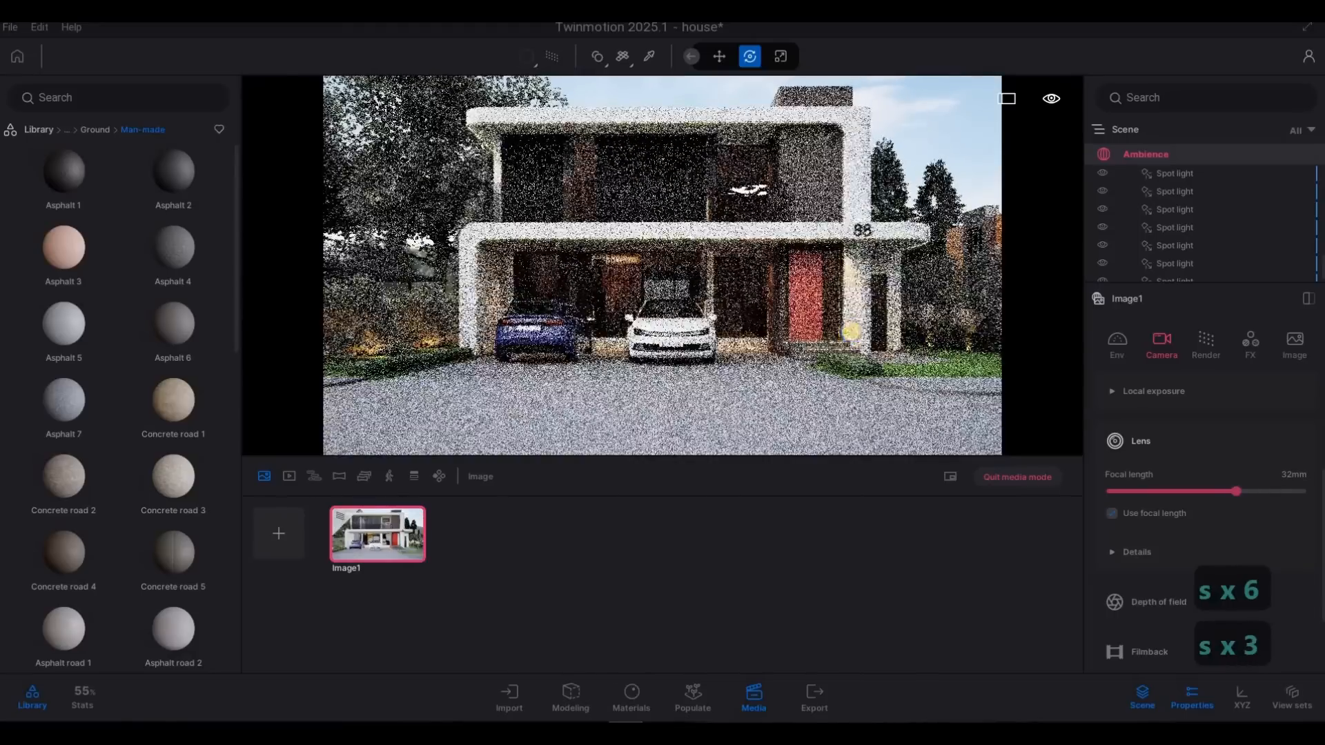
key("d")
key("s")
key("a")
key("s")
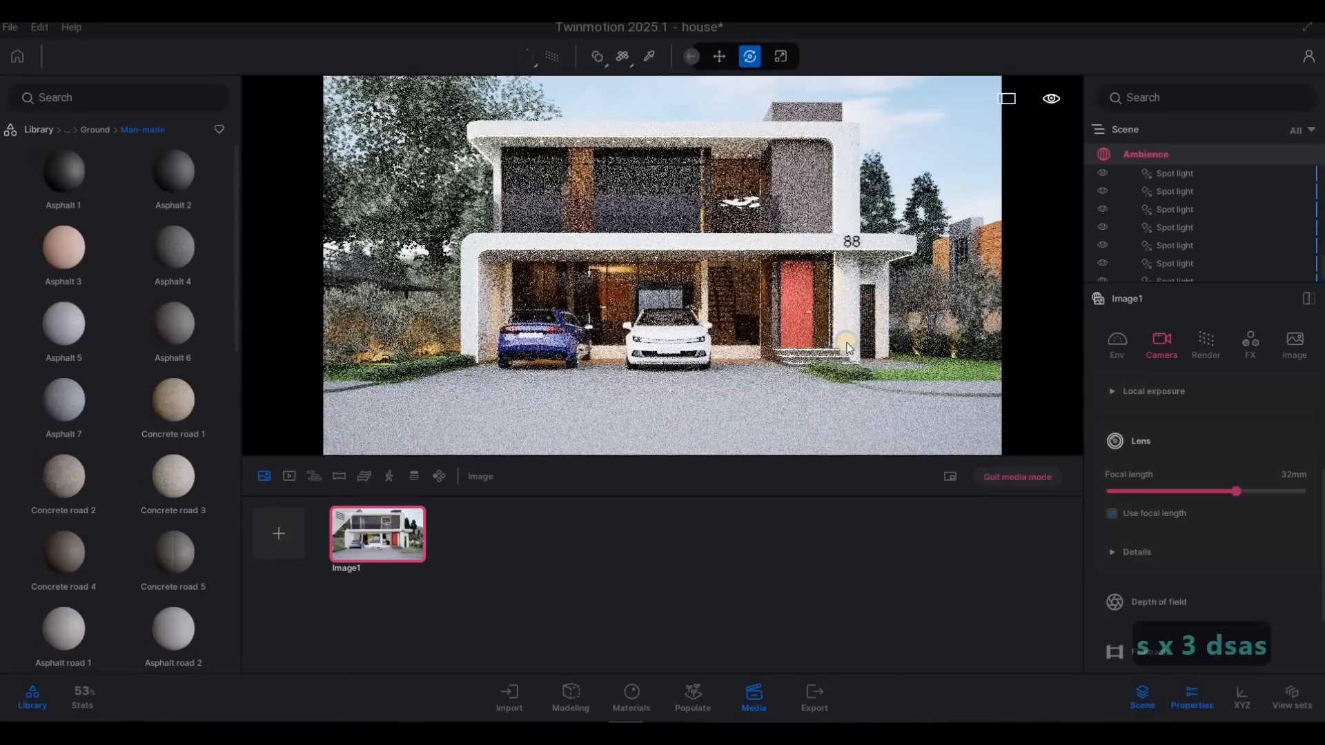
key("s")
key("s")
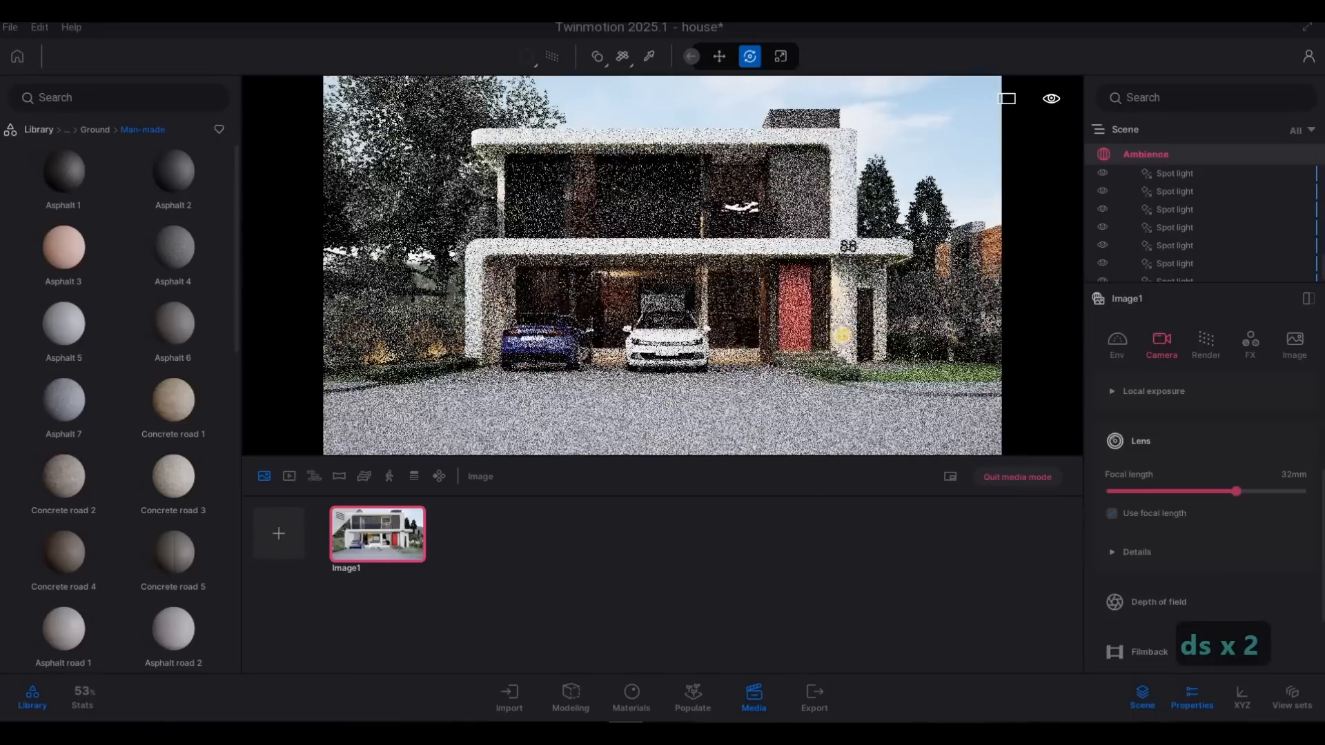
key("s")
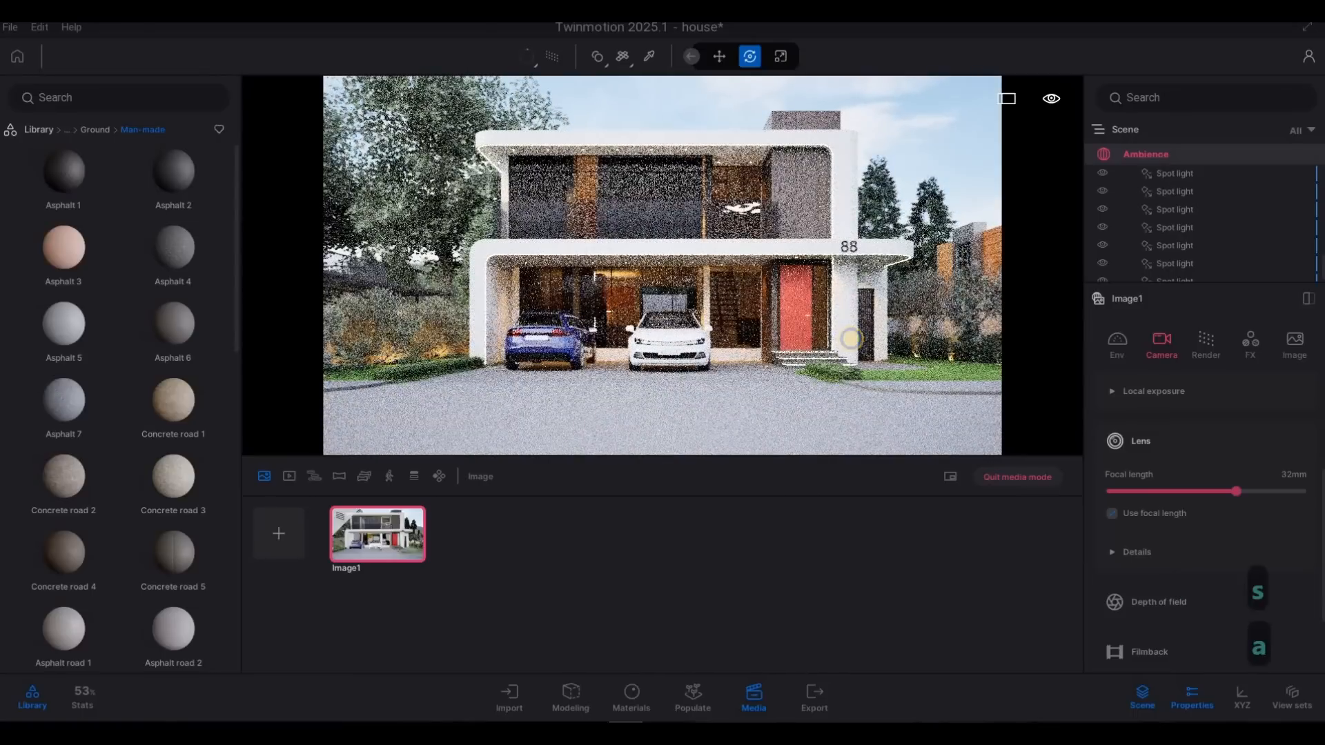
key("a")
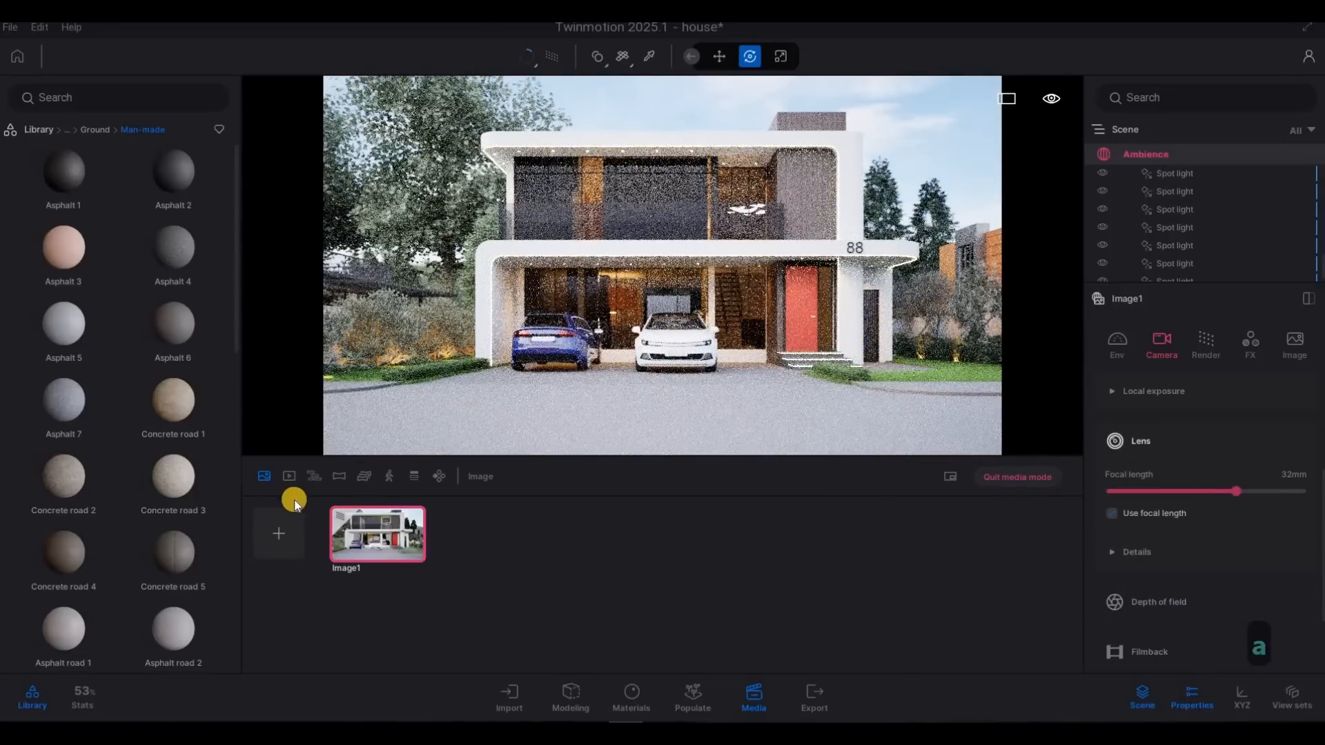
mouse_move(389, 509)
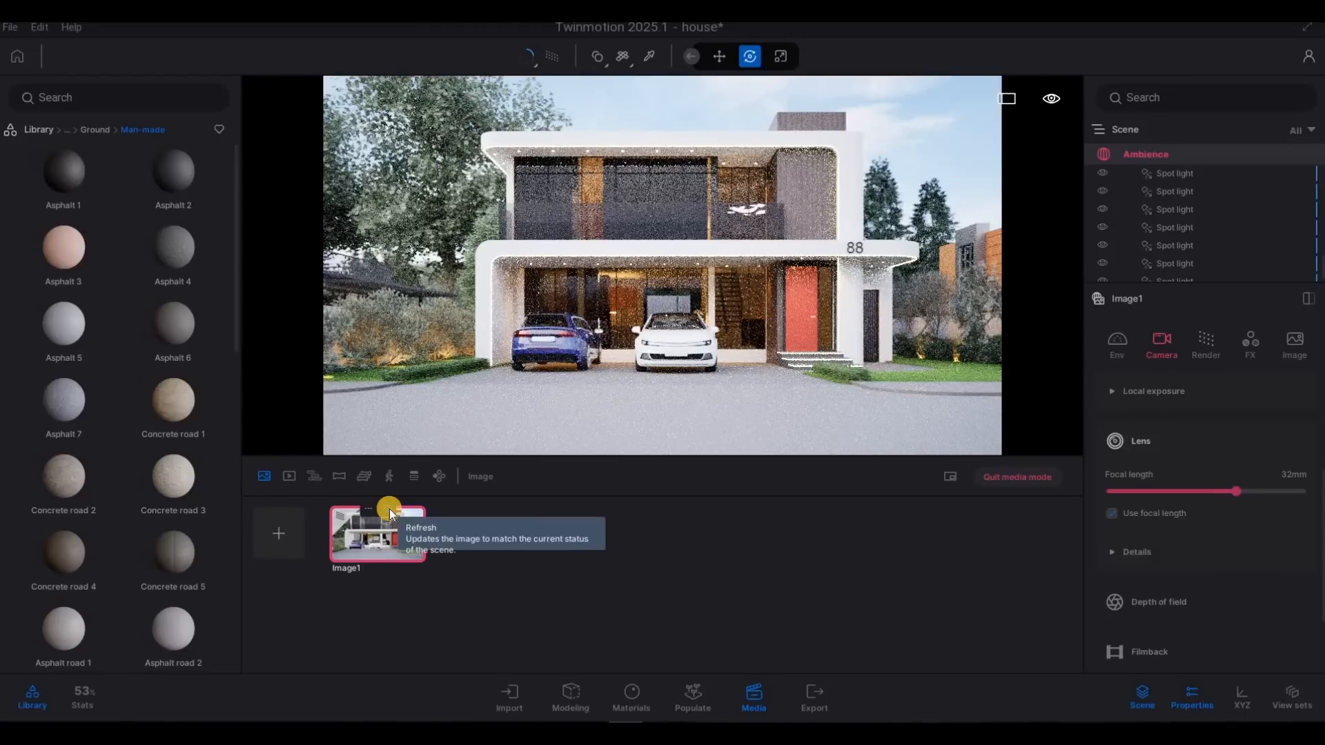
left_click(388, 509)
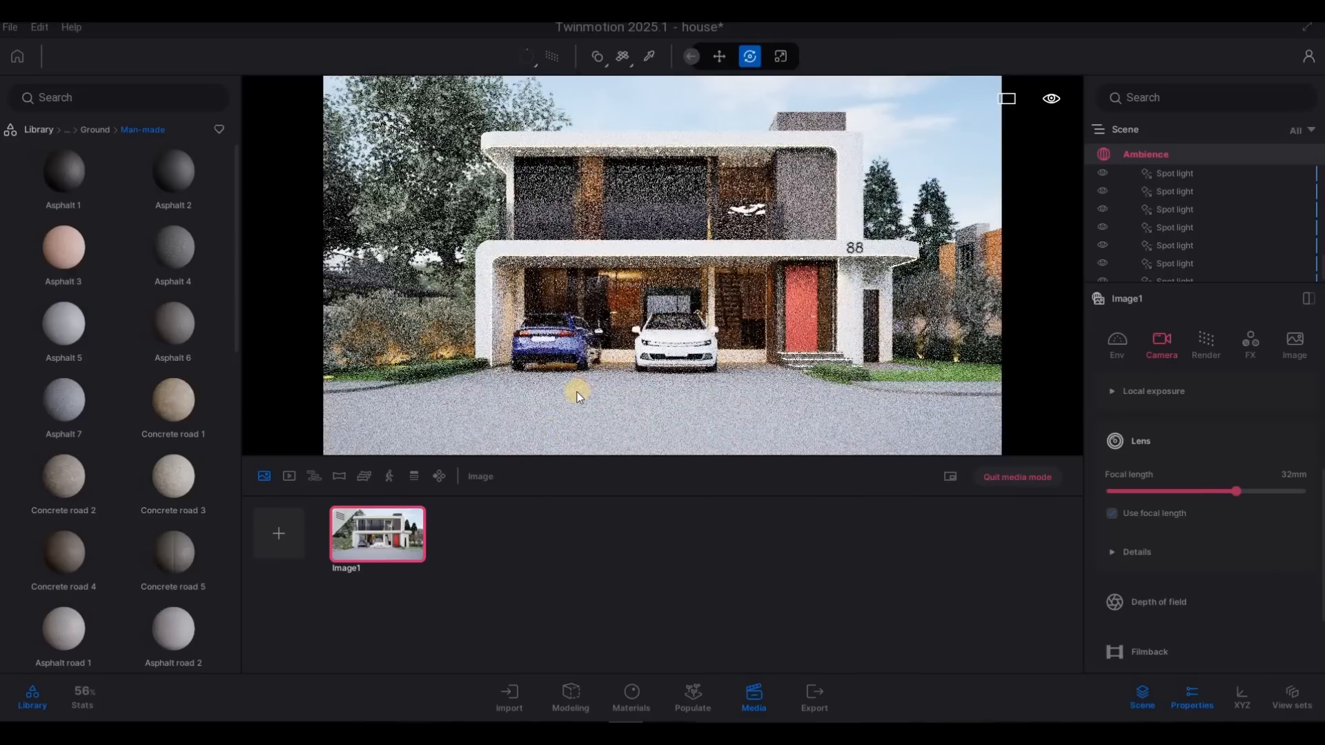
Frame the house front at an angle from the blue car's side of the street and create a second still image of that view
key("a")
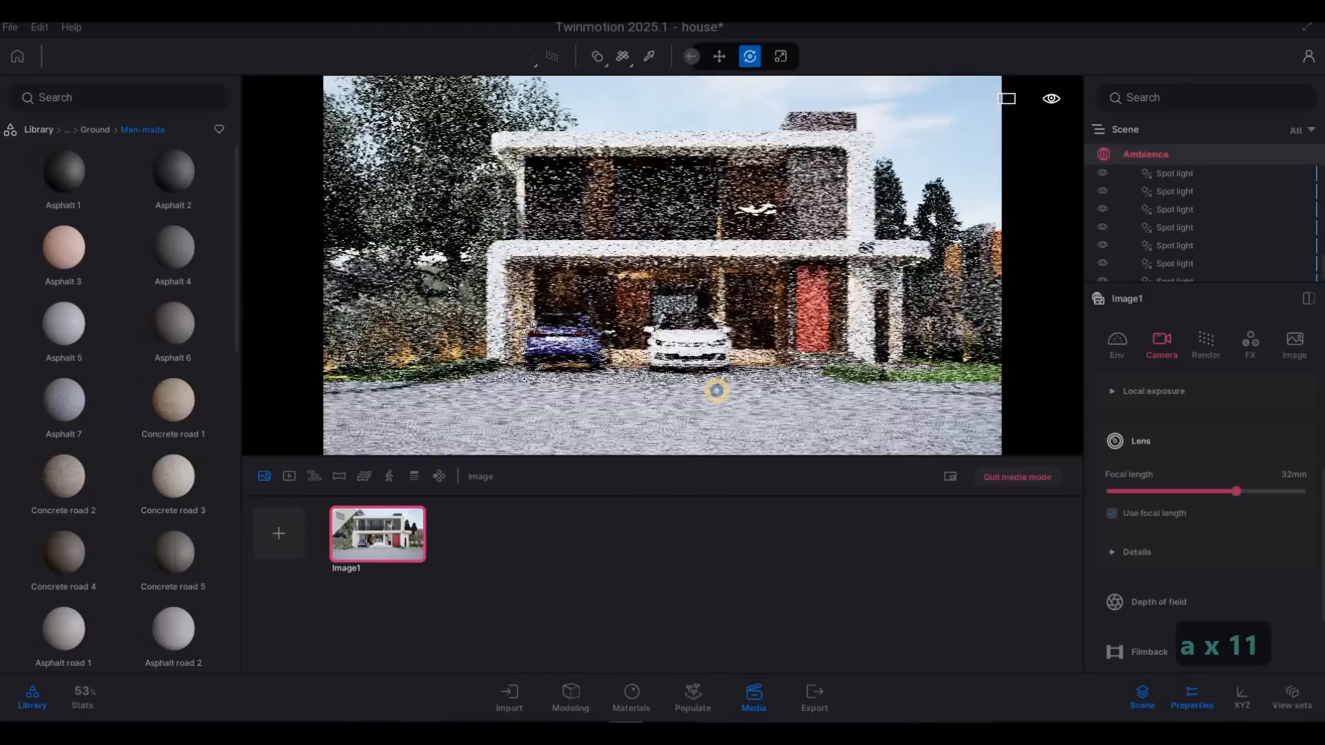
key("s")
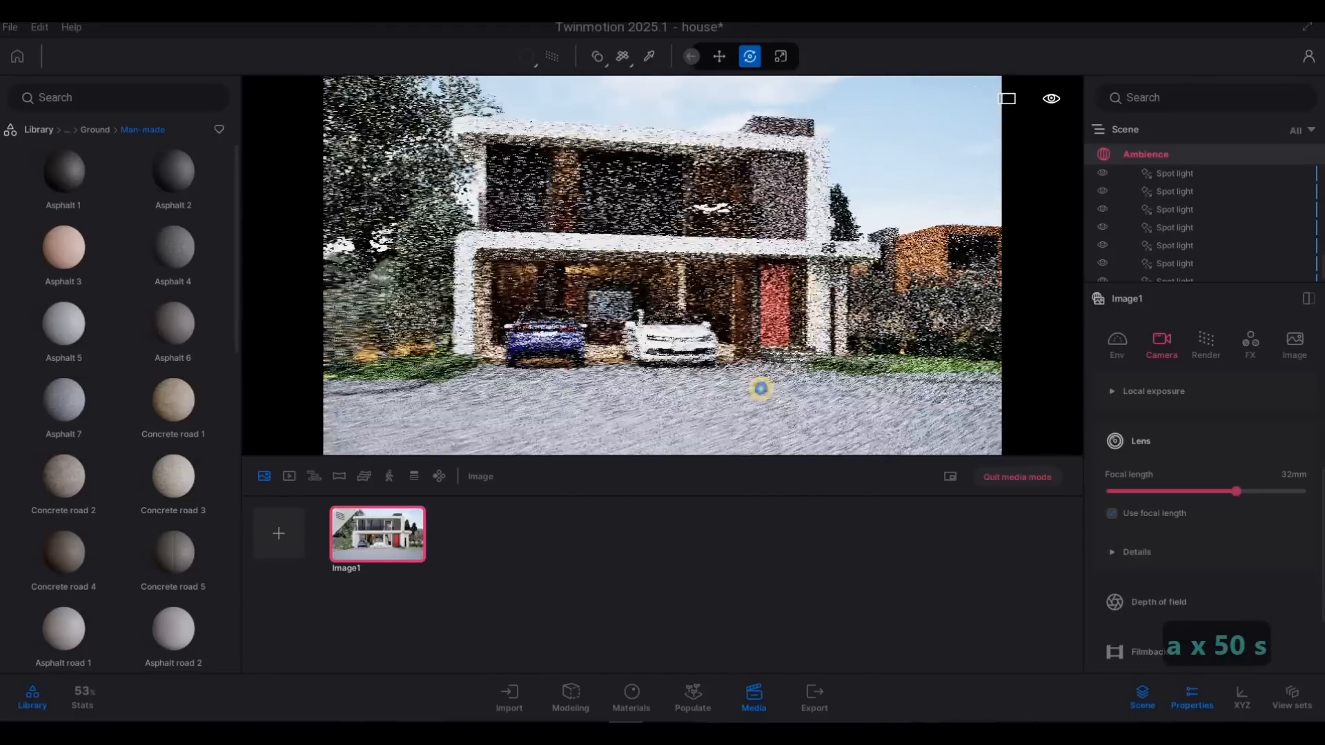
key("a")
key("a")
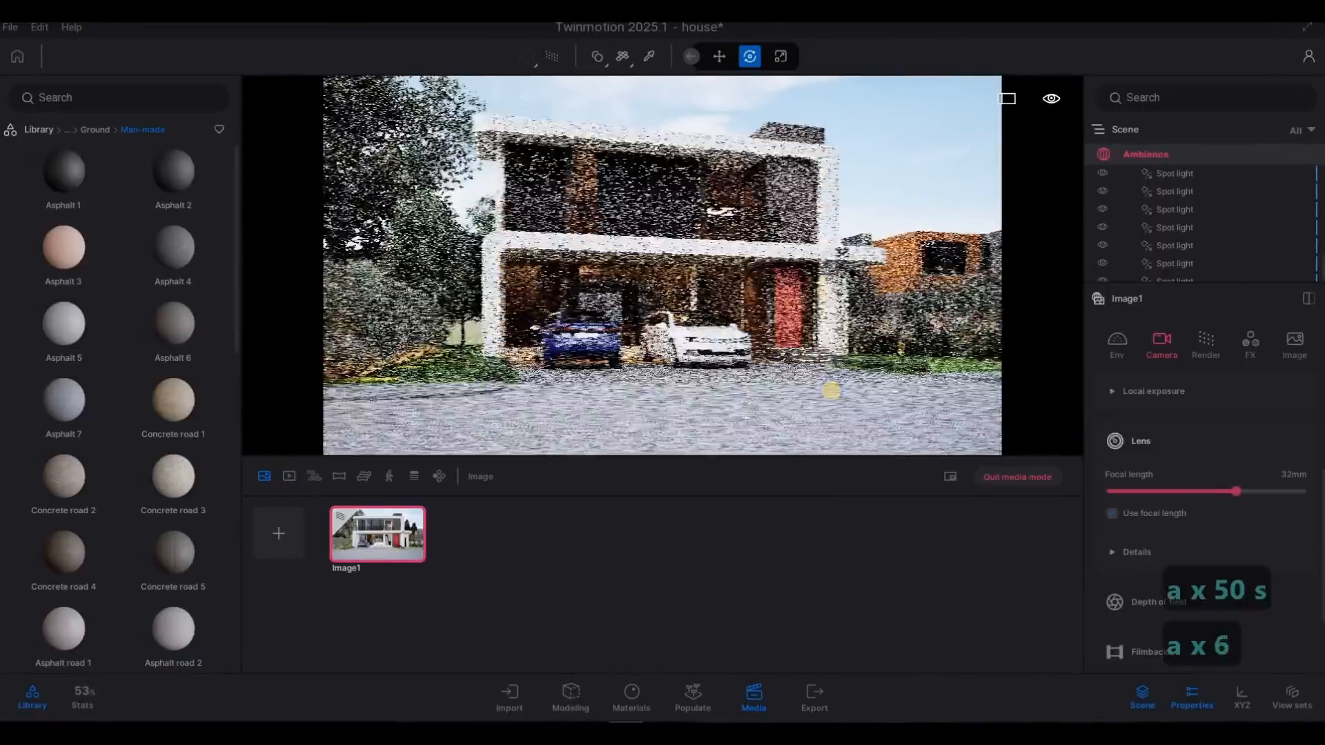
key("a")
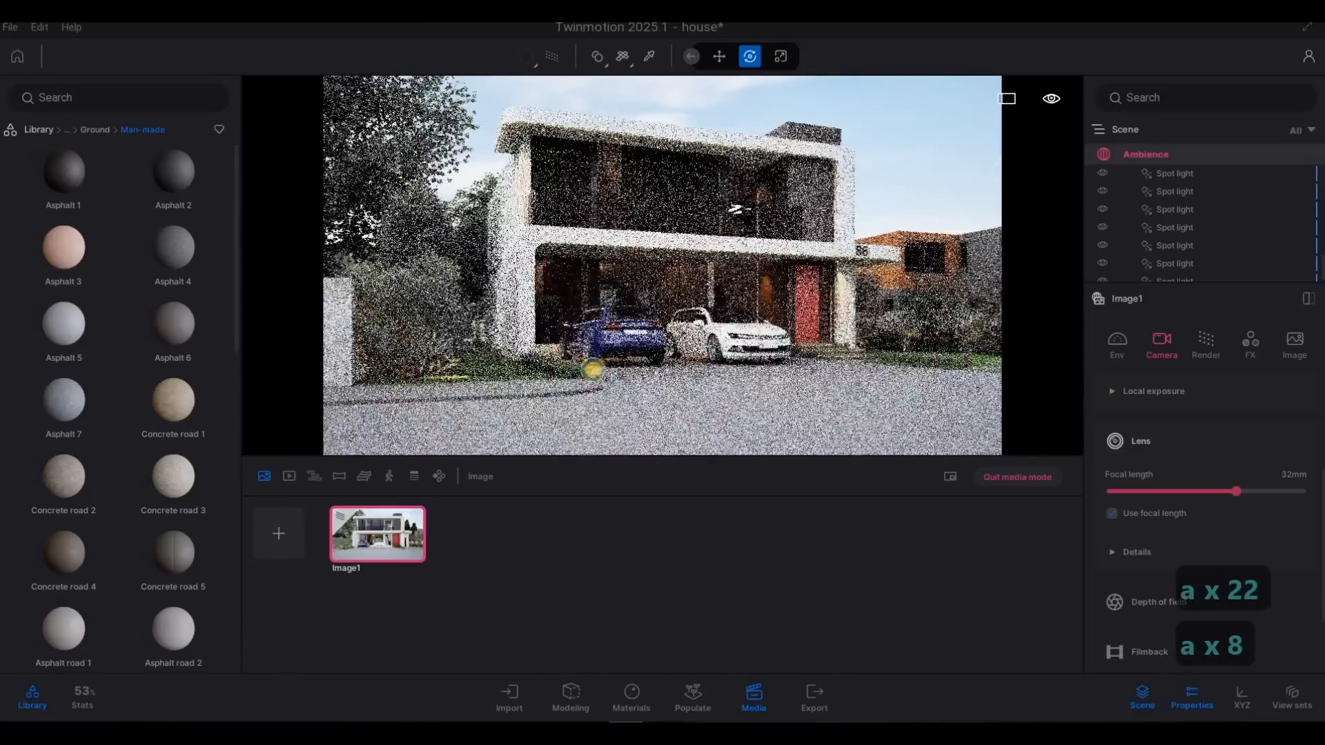
key("a")
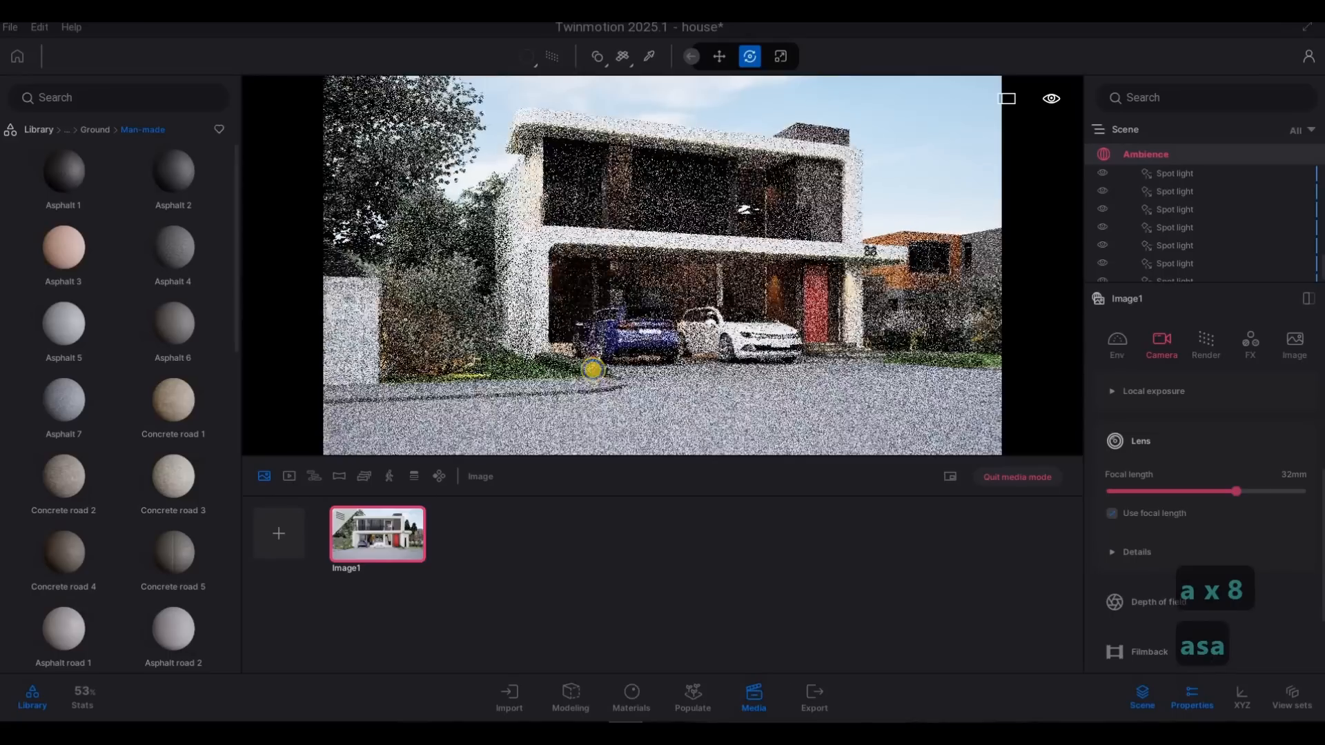
key("s")
key("q")
key("d")
key("d")
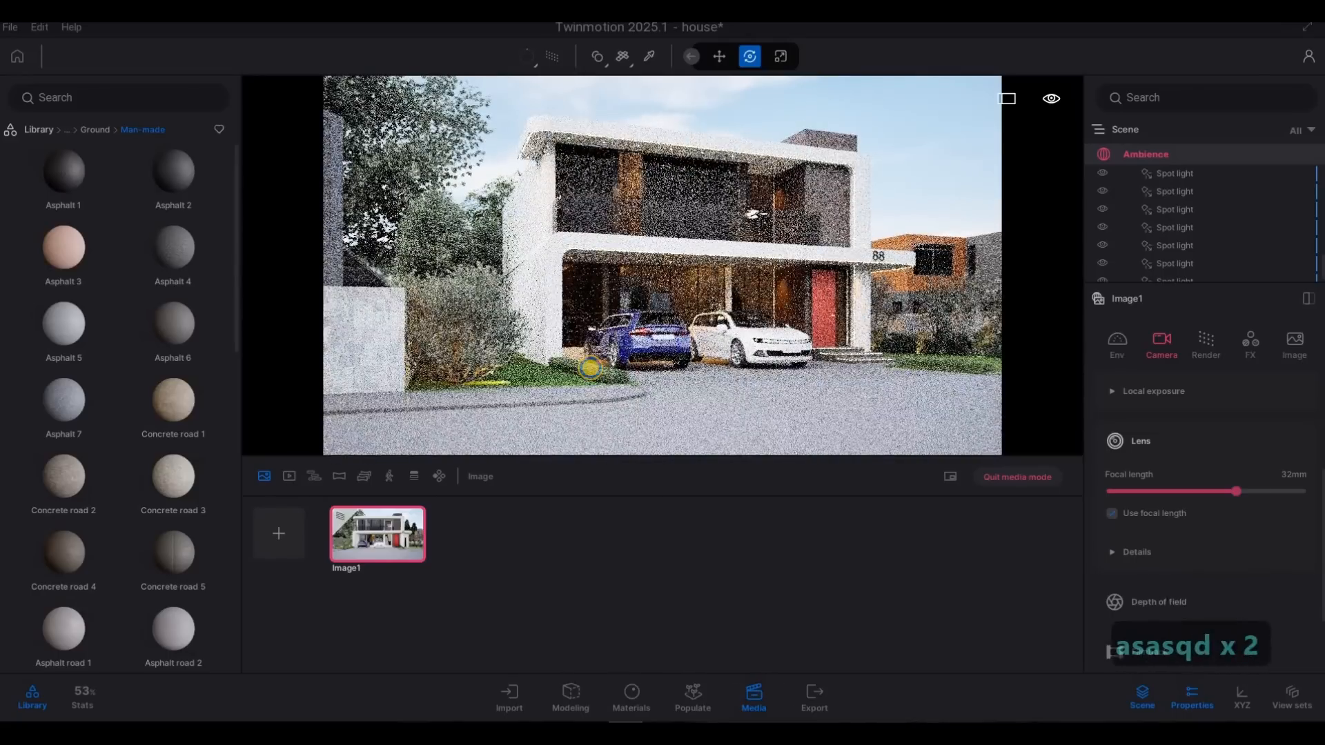
key("d")
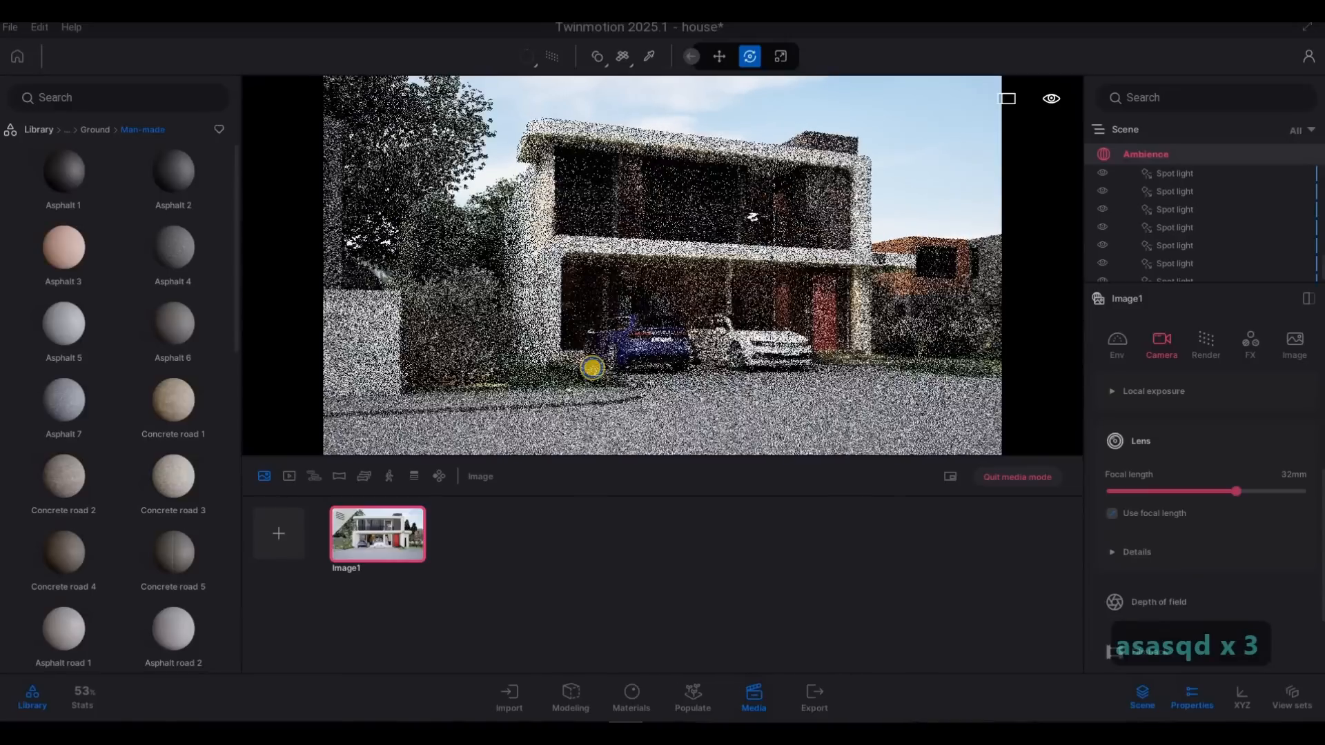
key("q")
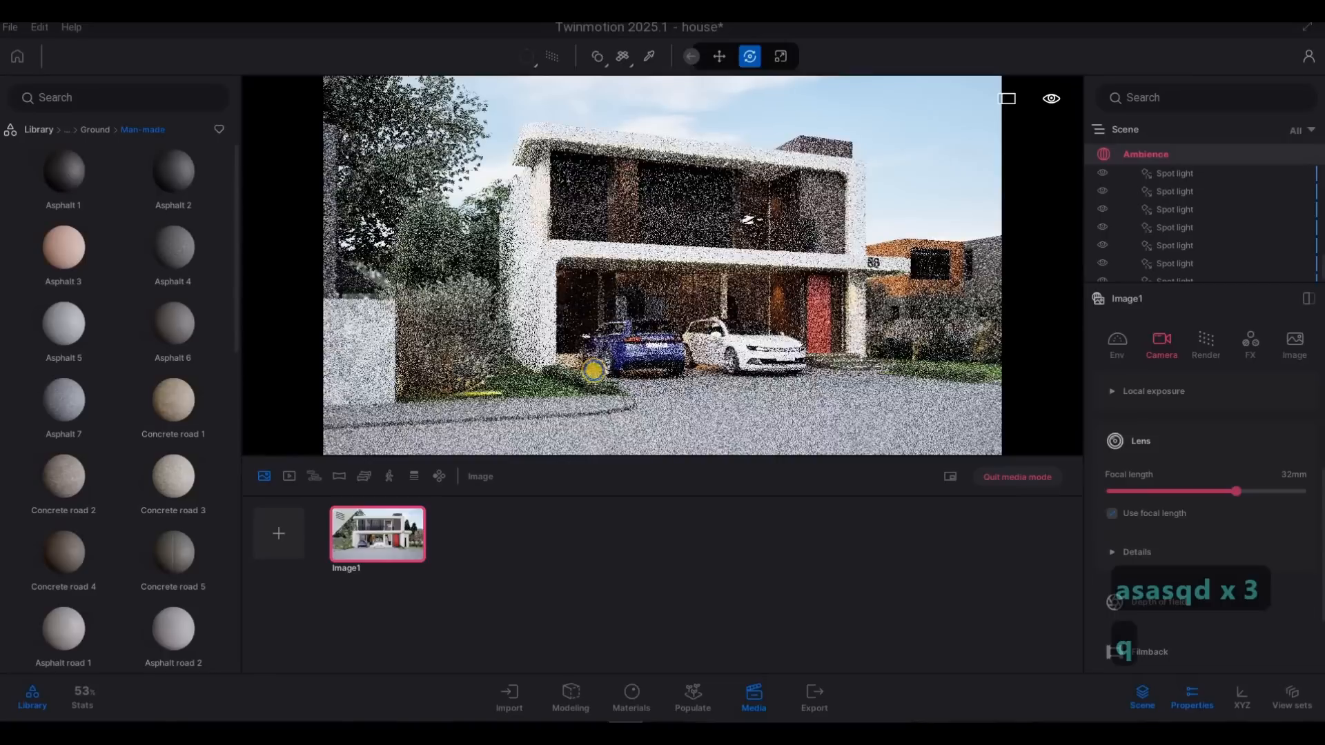
key("s")
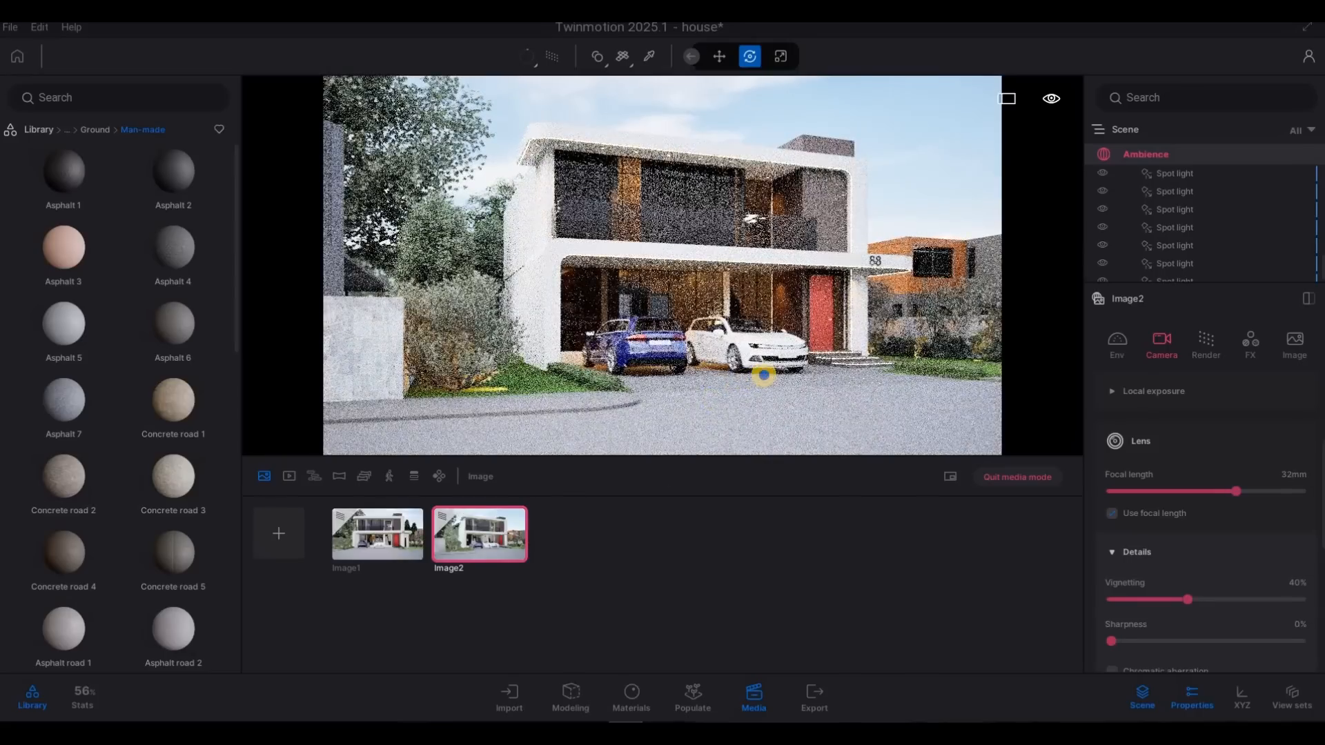
Fine-tune the angled view of both cars and the boundary wall, and refresh the second image to it
left_click_drag(763, 375, 751, 377)
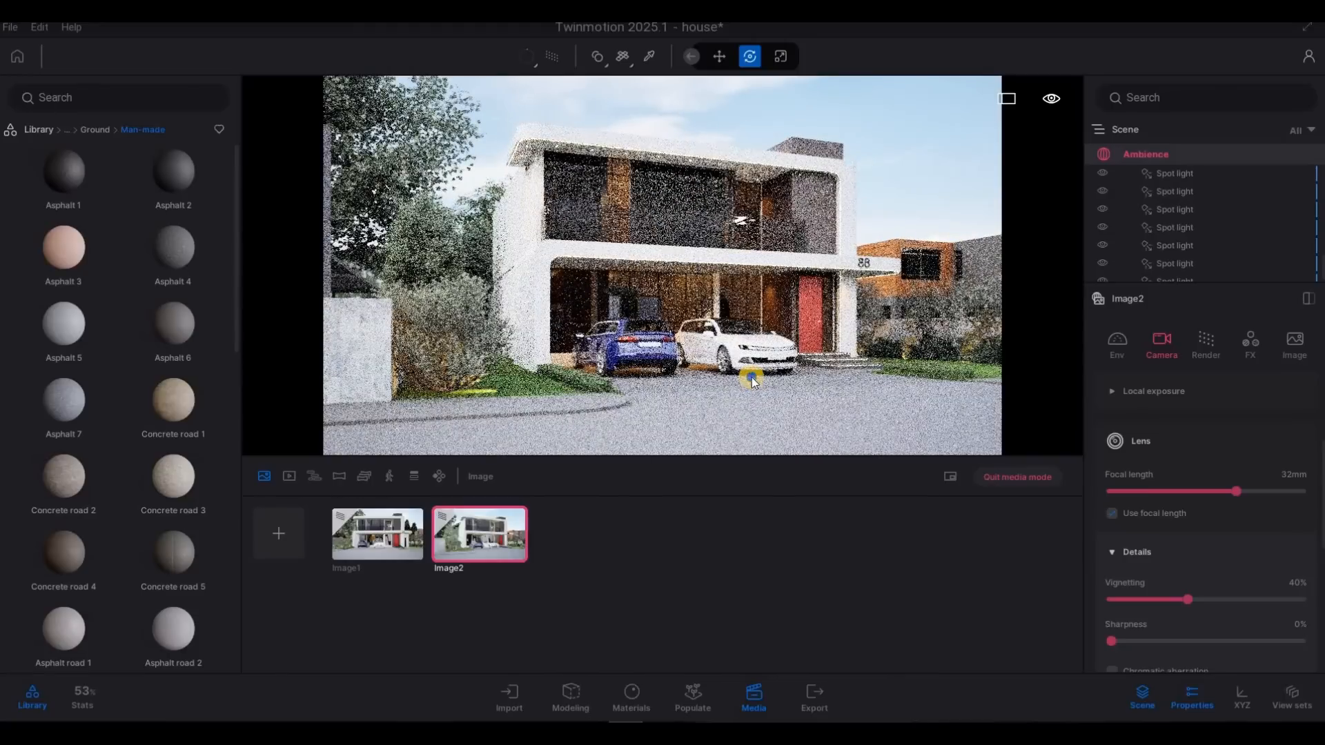
key("d")
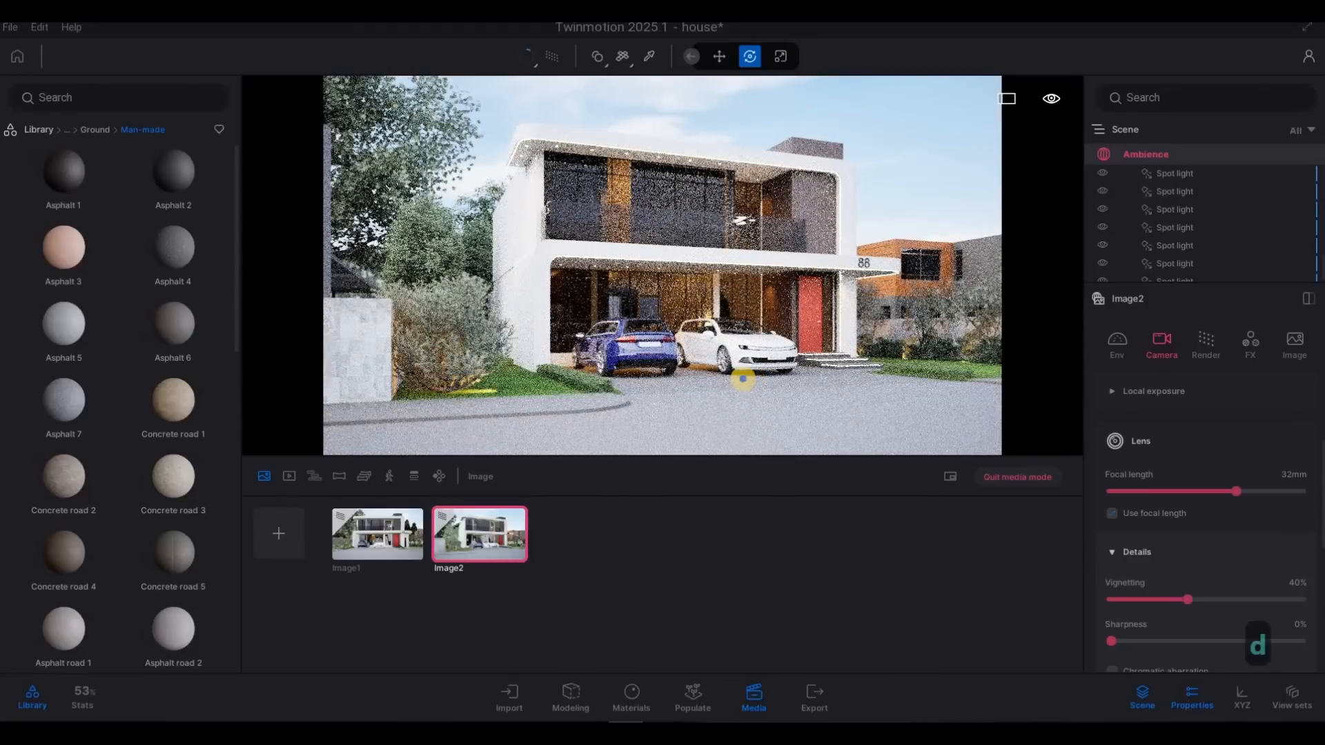
key("a")
key("s")
key("s")
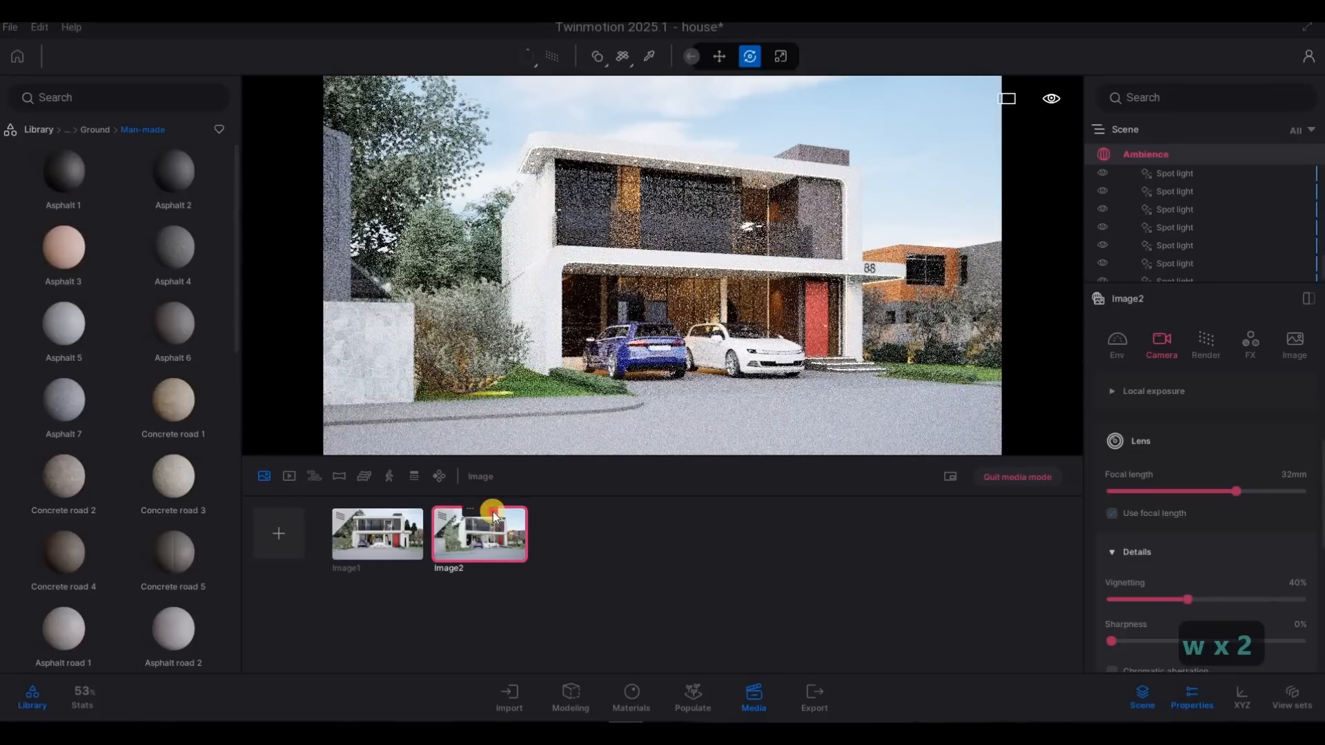
key("q")
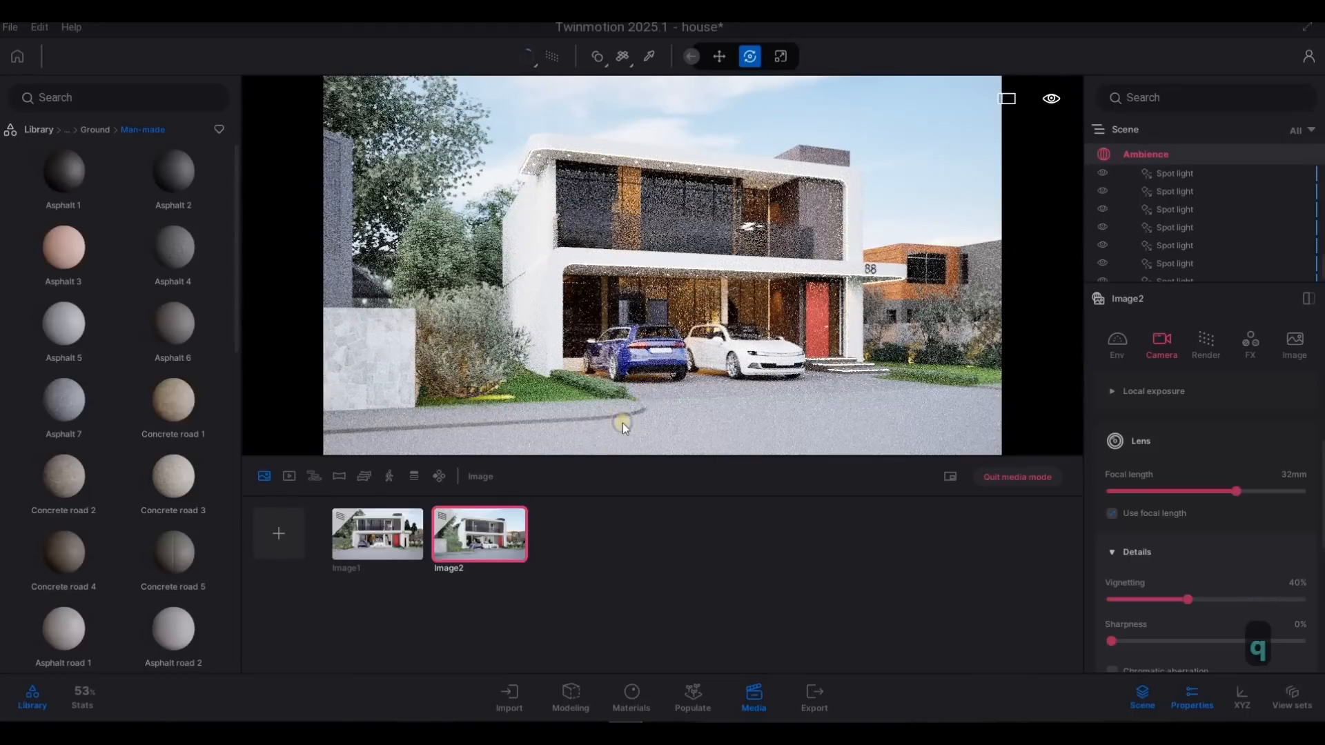
left_click(492, 507)
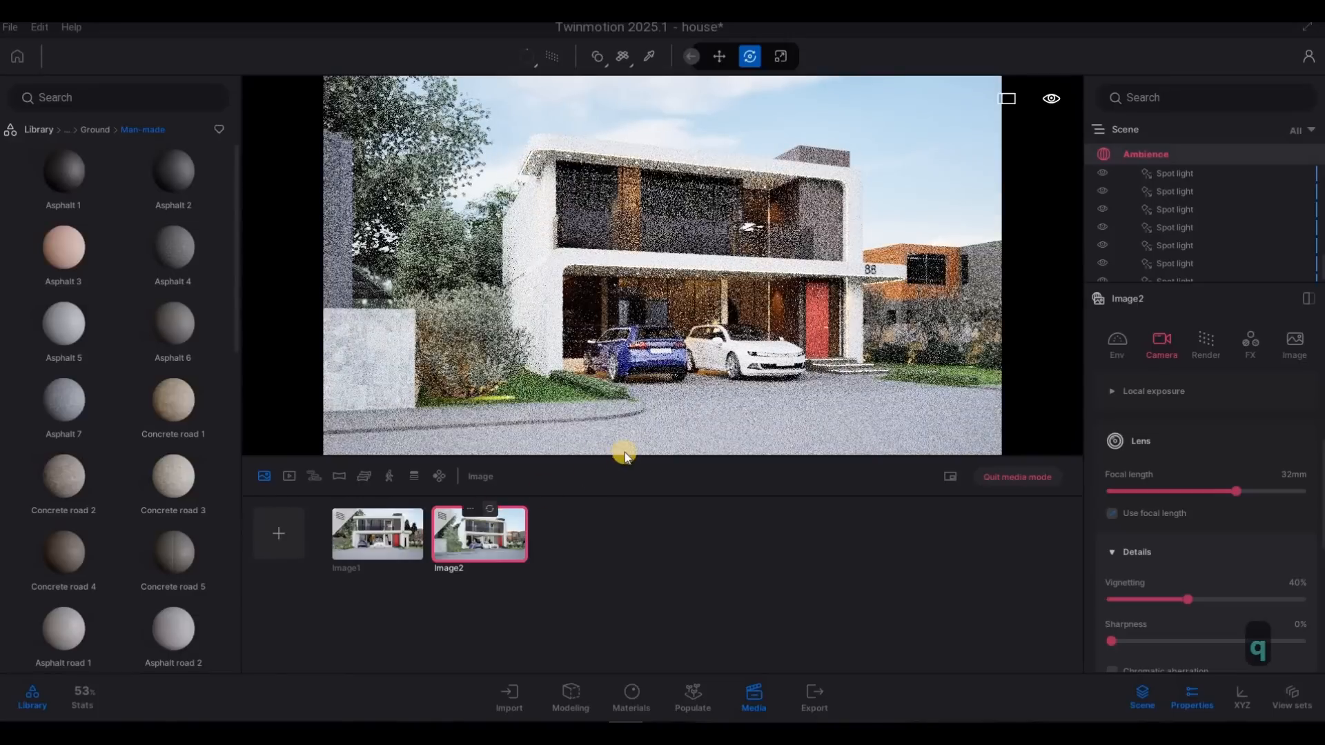
Move the camera across the street to the red door's side so the facade and side wall show at an angle
key("d")
key("d")
key("d")
key("d")
key("w")
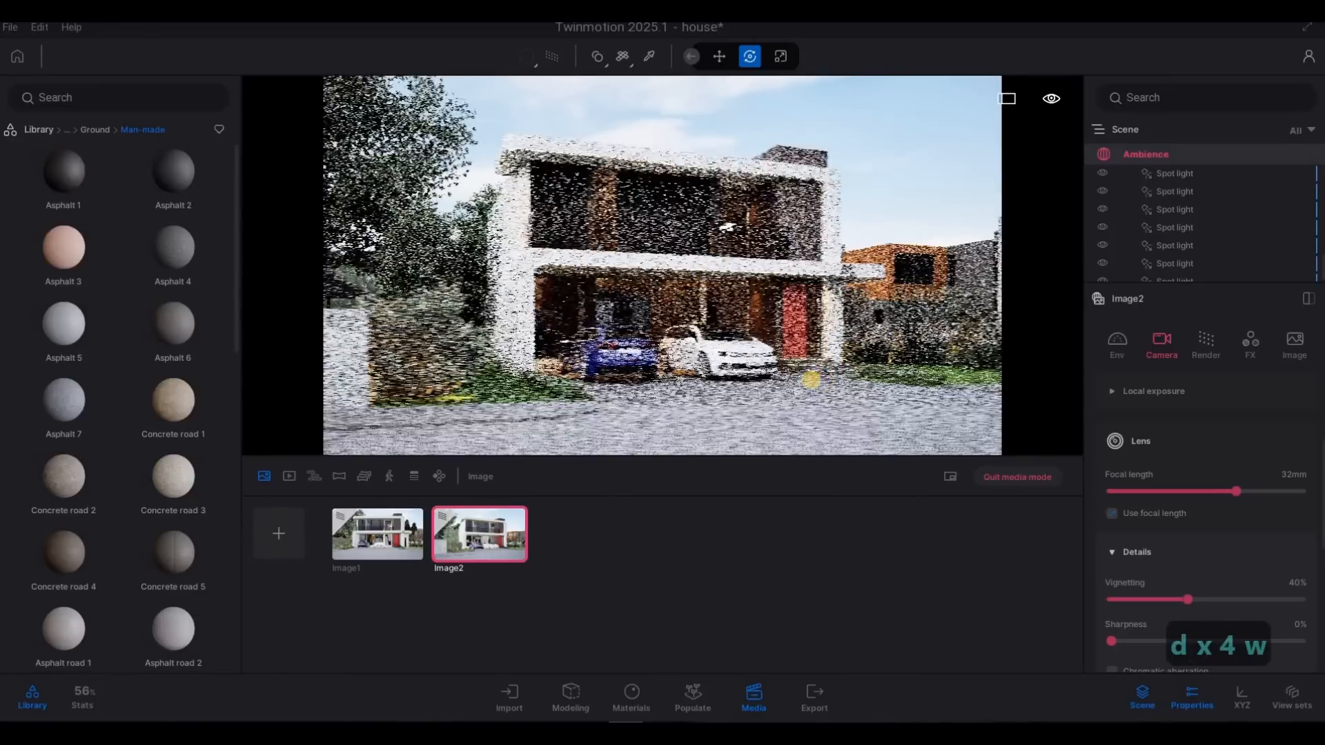
mouse_move(757, 386)
left_mouse_down()
mouse_move(889, 376)
mouse_move(562, 351)
left_mouse_up()
key("s")
key("d")
key("s")
key("d")
key("s")
key("a")
key("a")
key("s")
key("a")
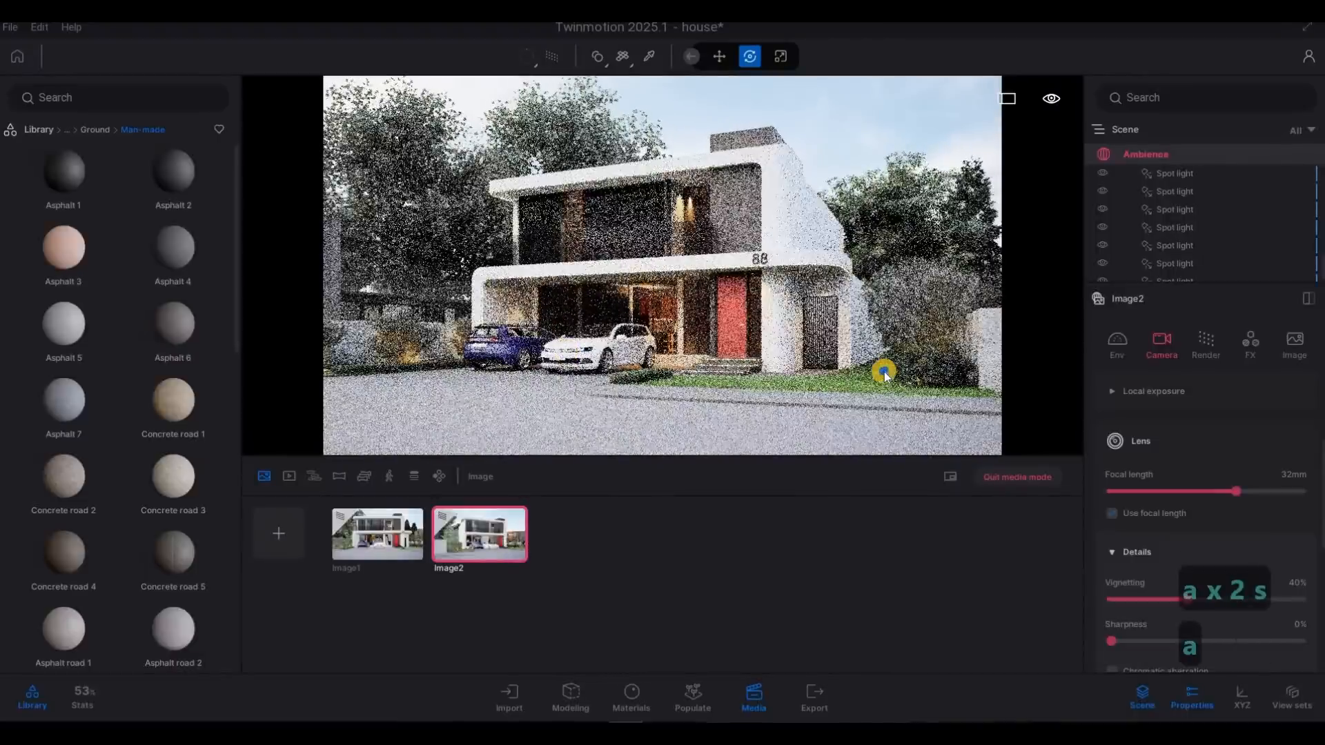
Fine-tune the corner view's distance and height so the house, both cars and the side garden fit the frame
left_click(876, 371)
left_click_drag(879, 374, 871, 371)
key("a")
key("s")
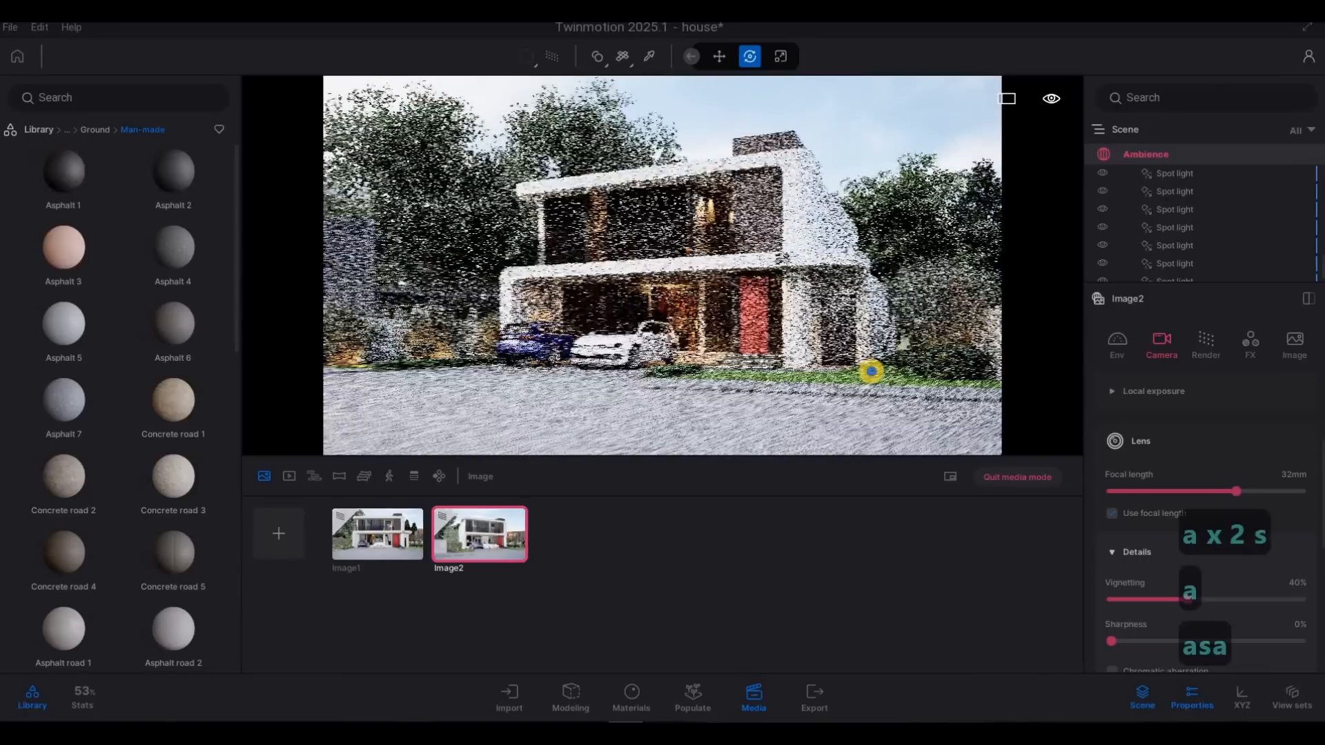
key("s")
key("q")
key("q")
key("w")
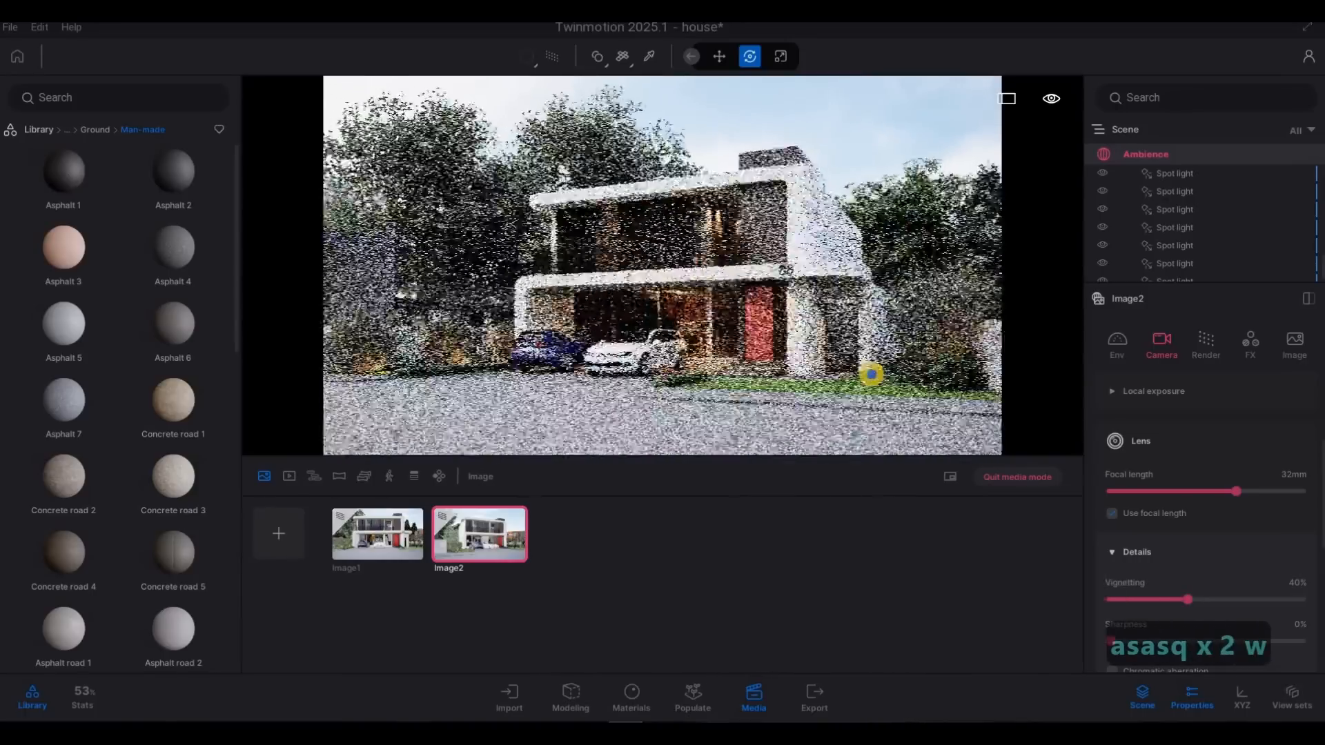
key("d")
key("w")
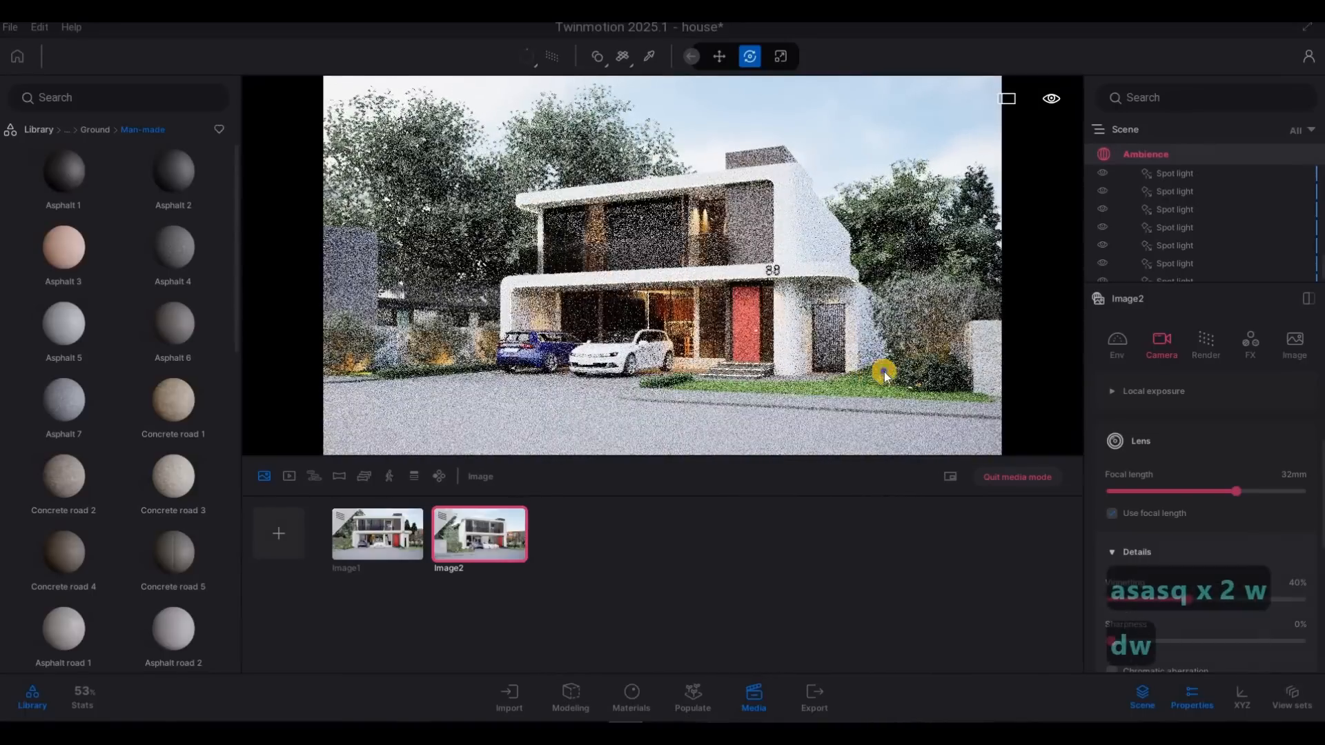
right_click_drag(886, 377, 884, 371)
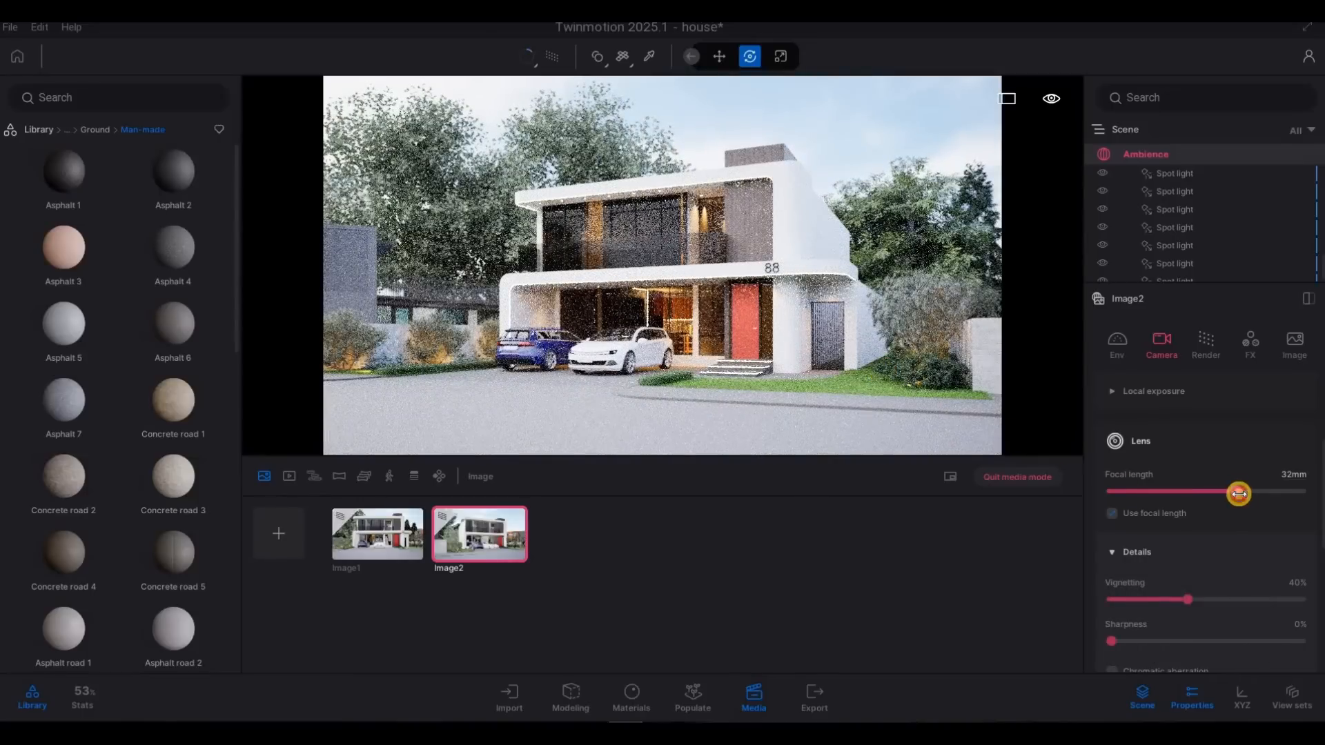
Set the camera's focal length to 34 mm and create a third still image of the corner view
left_click_drag(1238, 493, 1241, 494)
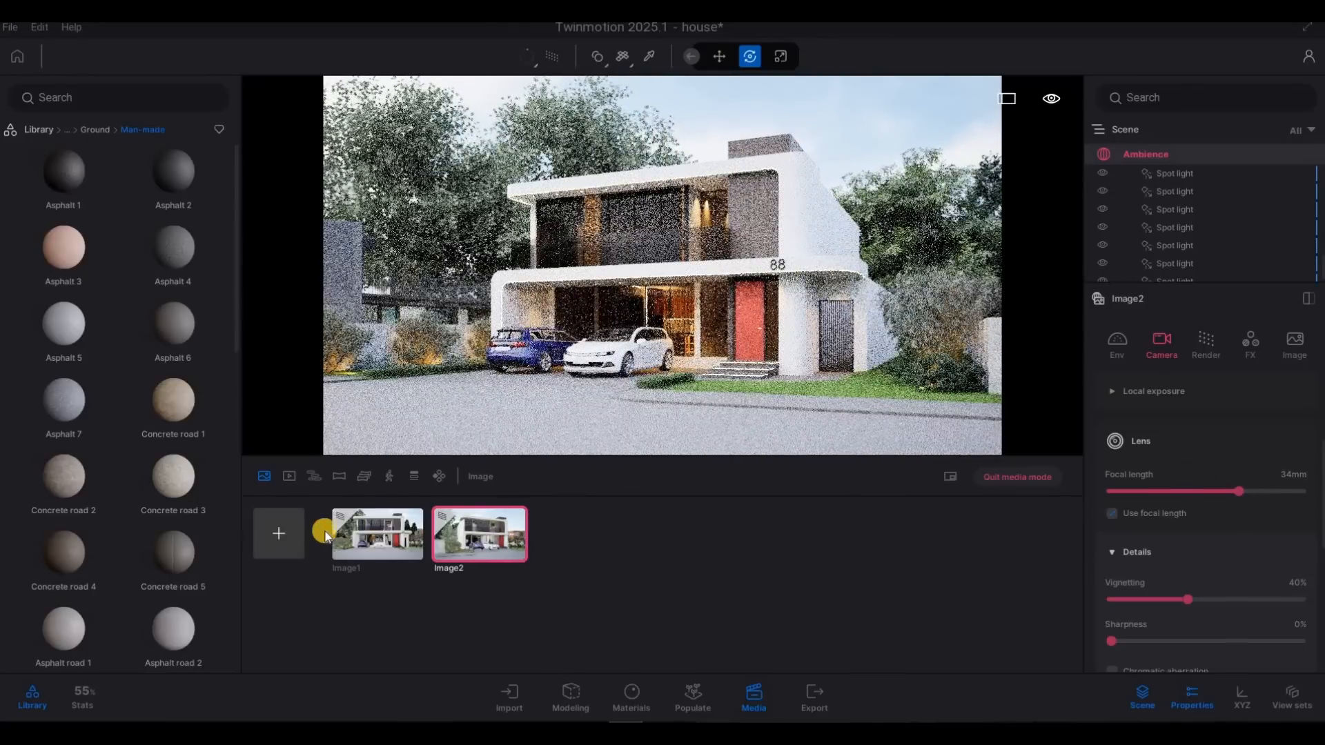
key("s")
key("s")
key("s")
key("s")
key("s")
key("s")
key("s")
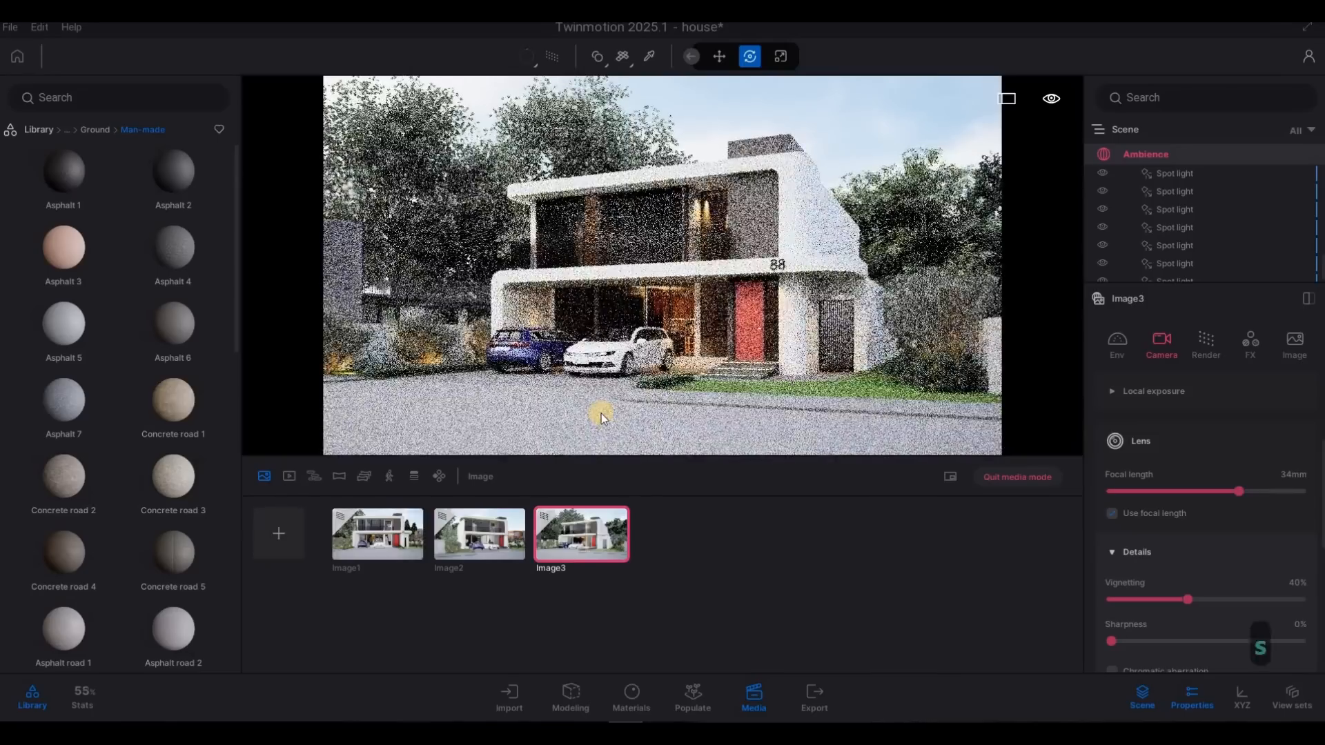
Pull the camera back to include more street and the boundary walls on both sides, and create a fourth still image
key("s")
key("s")
key("s")
key("s")
key("s")
key("s")
key("s")
key("s")
key("s")
key("s")
key("s")
key("s")
key("s")
key("s")
key("s")
key("s")
key("s")
key("s")
key("s")
key("a")
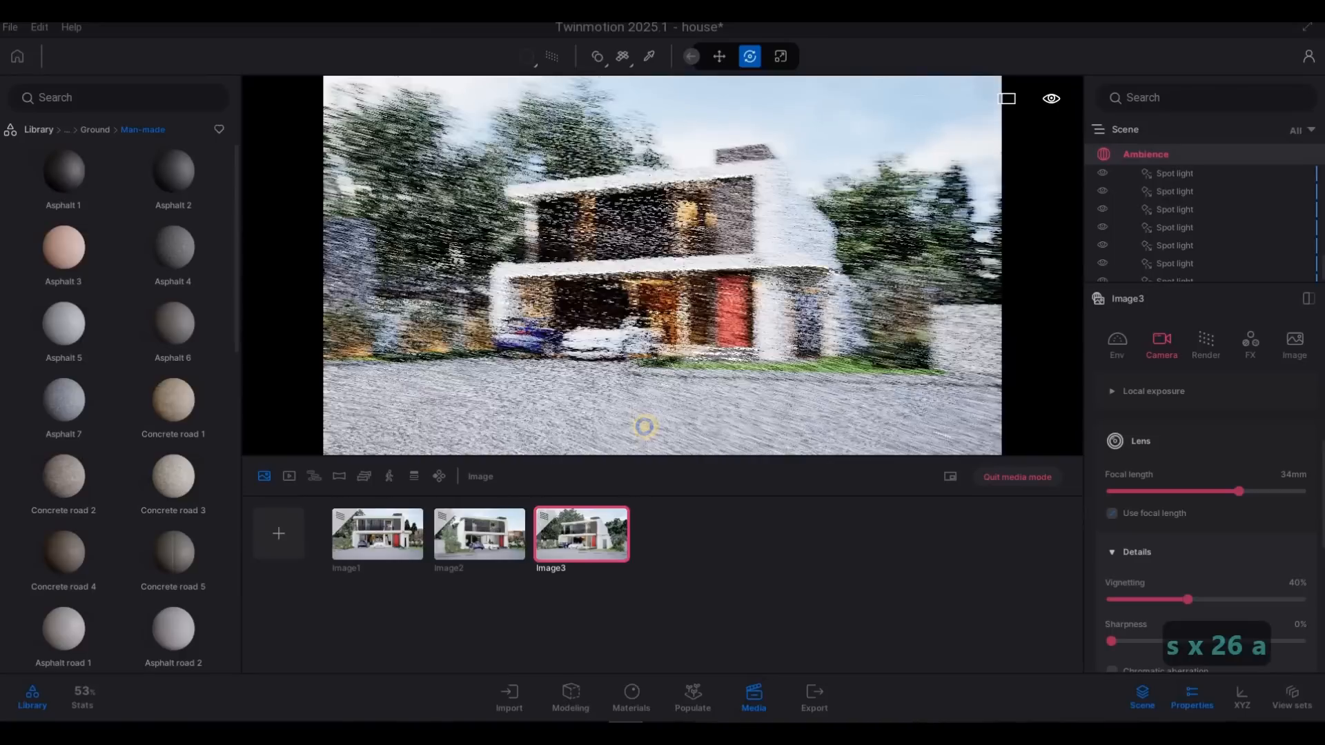
key("q")
key("s")
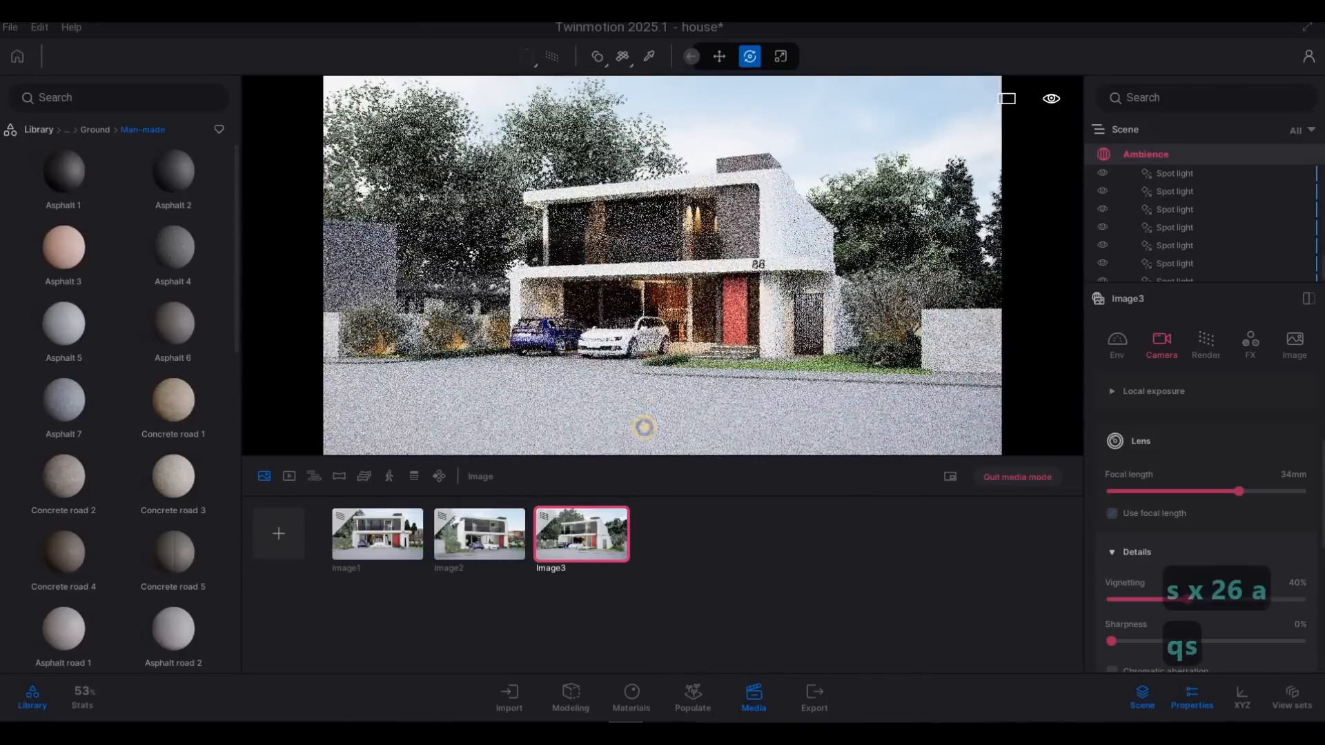
key("s")
key("e")
key("s")
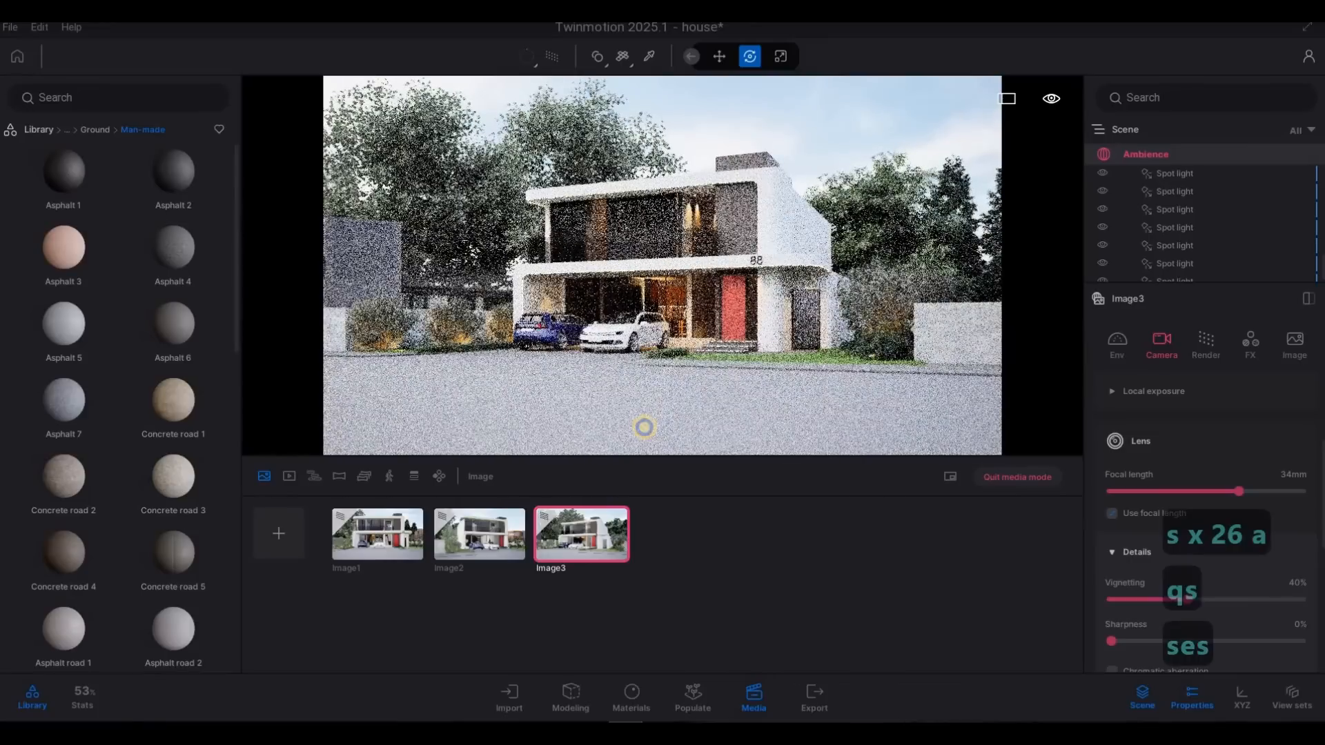
key("s")
key("a")
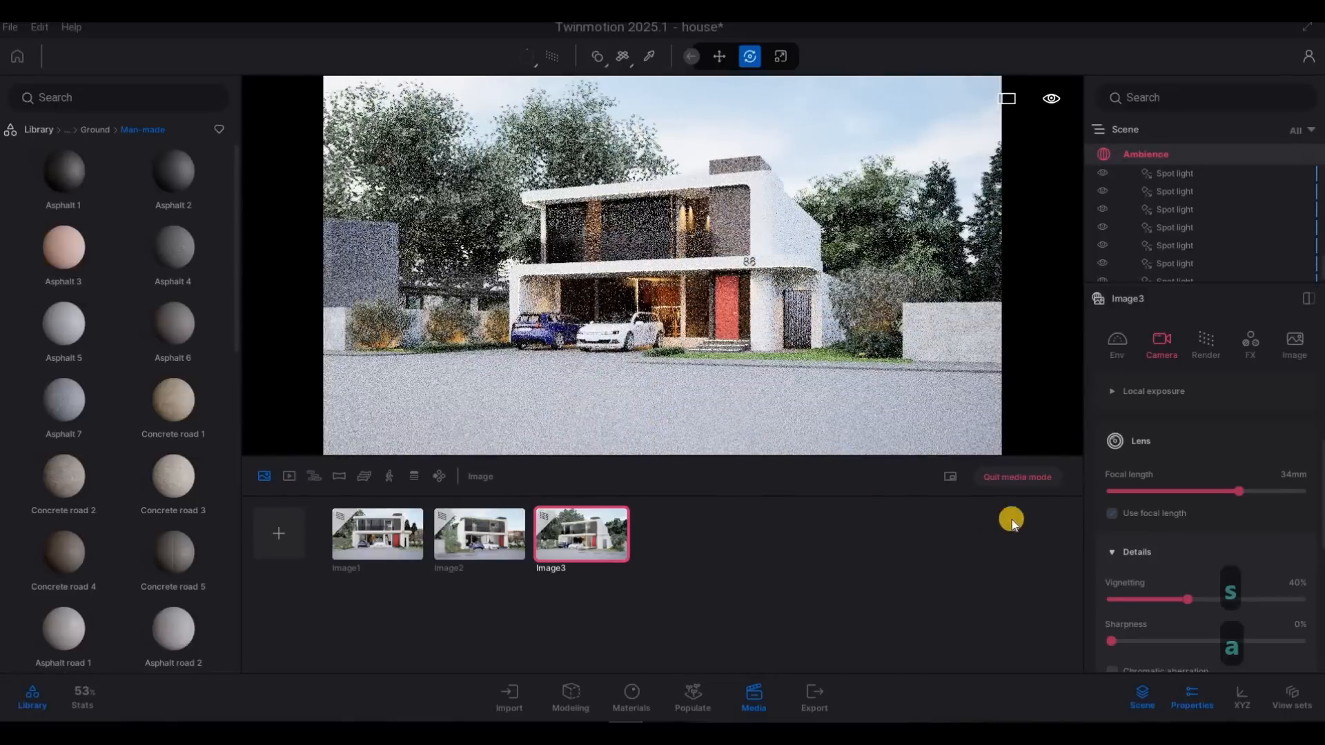
left_click(274, 543)
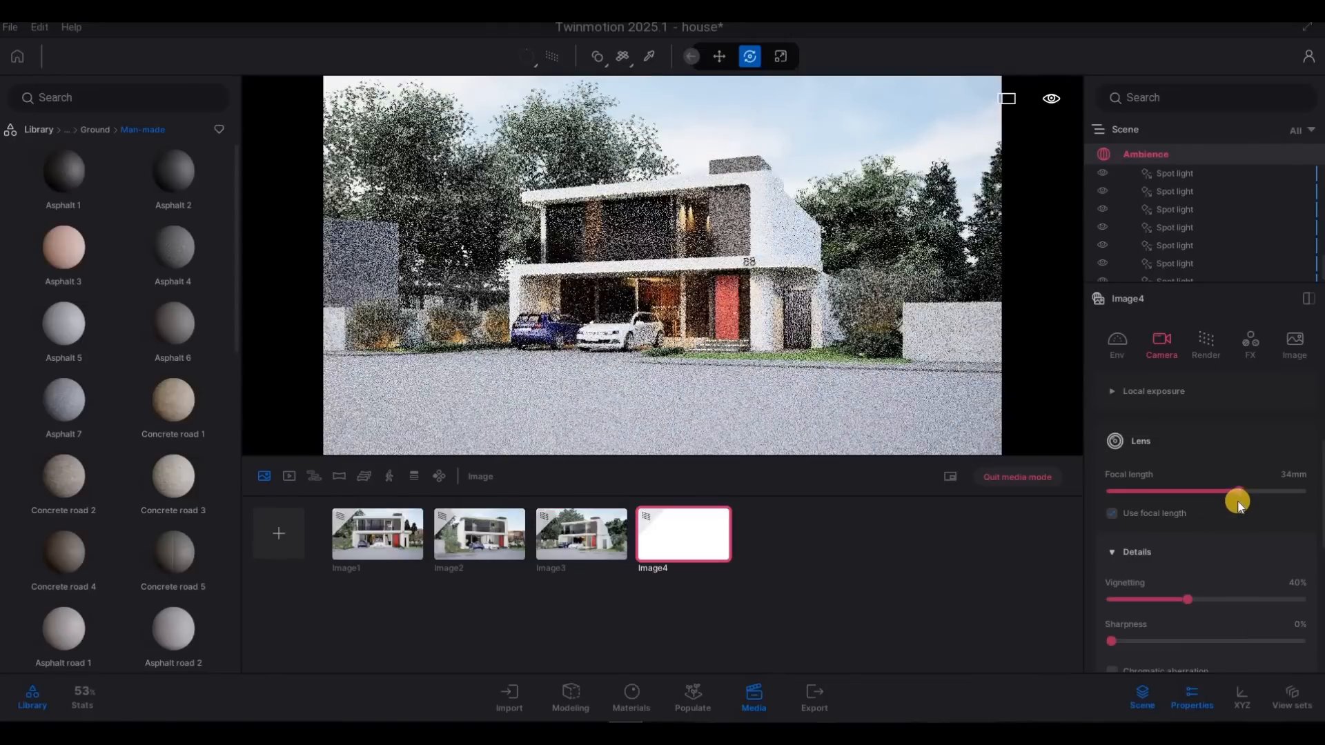
Reframe the fourth image from farther back and set its camera focal length to 42 mm
mouse_move(1238, 504)
left_mouse_down()
mouse_move(1251, 494)
mouse_move(1239, 494)
left_mouse_up()
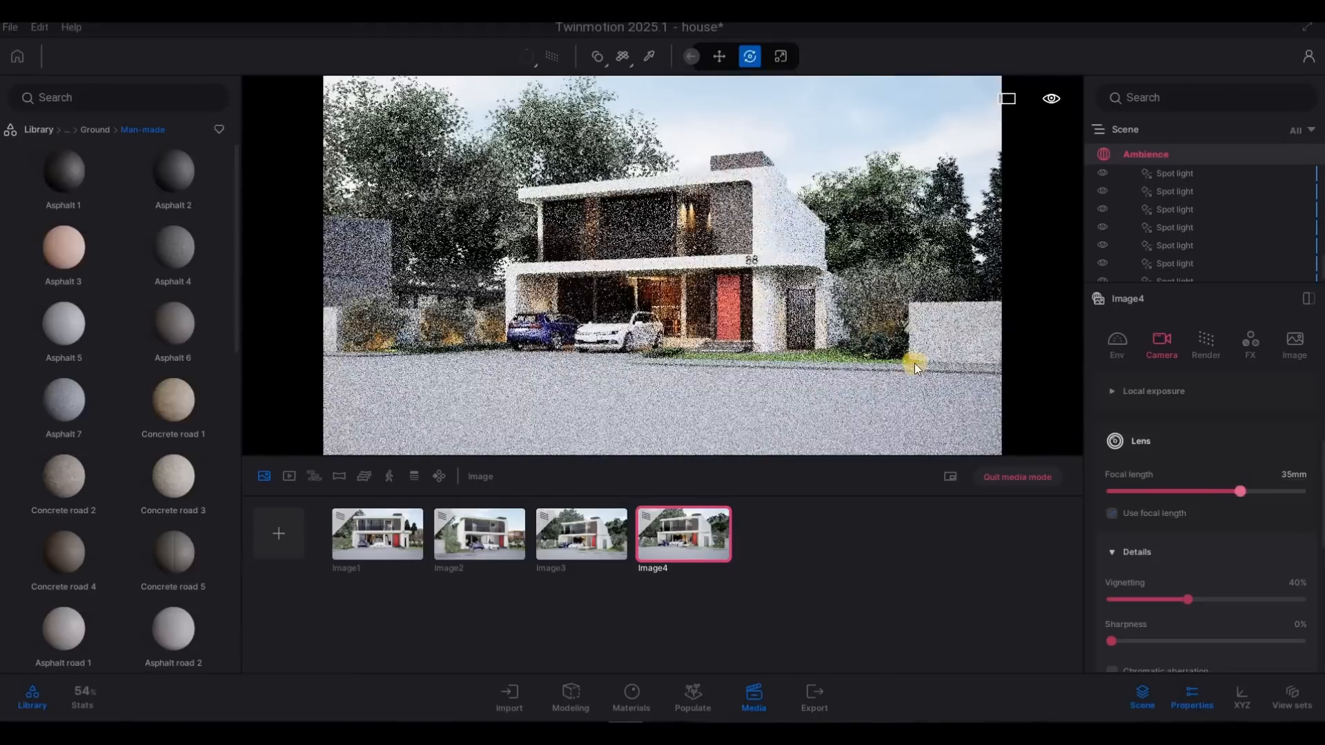
key("s")
key("q")
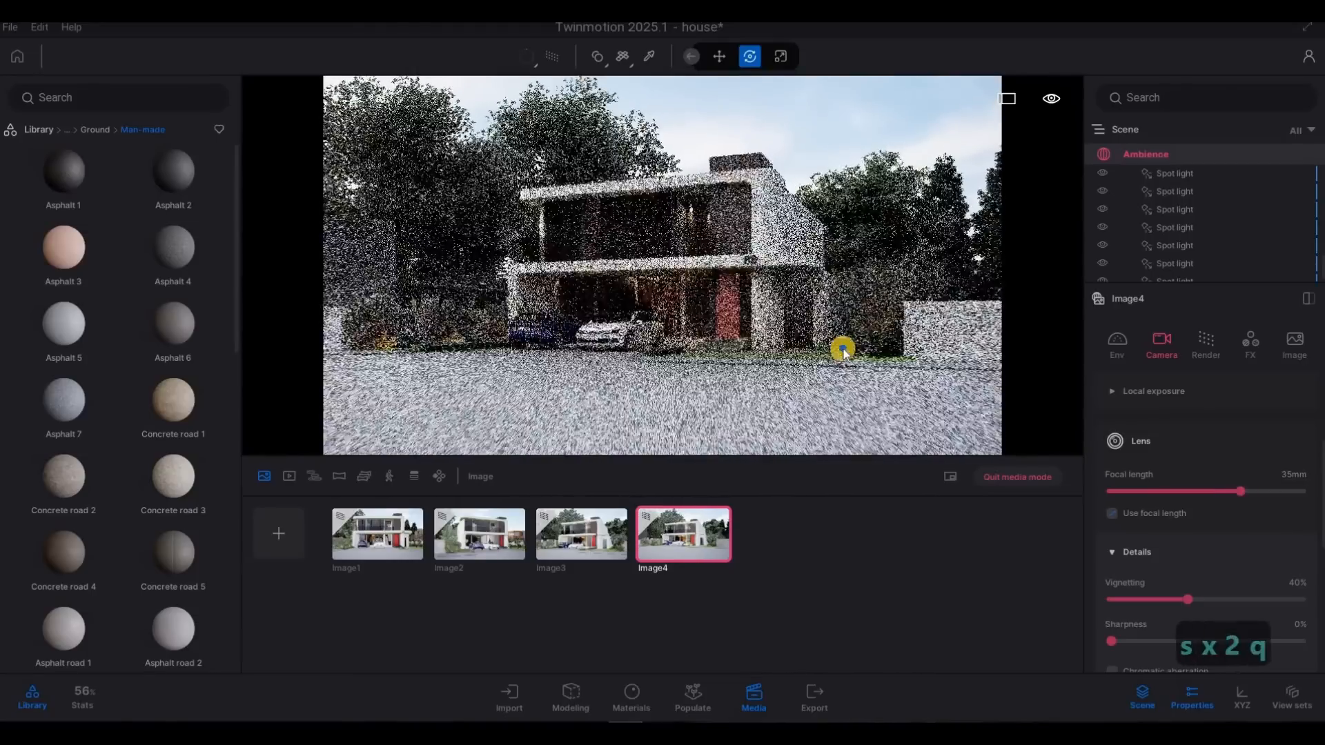
key("q")
key("s")
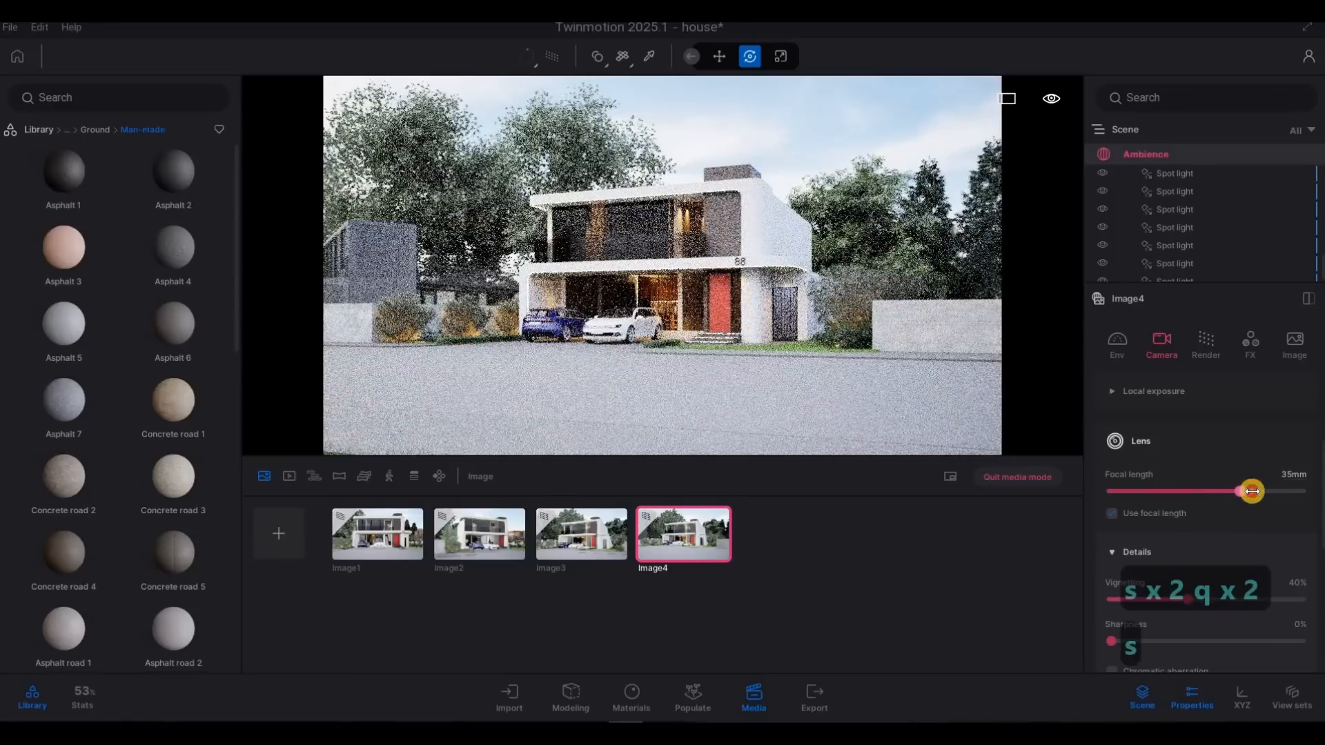
left_click_drag(1250, 491, 1254, 497)
key("s")
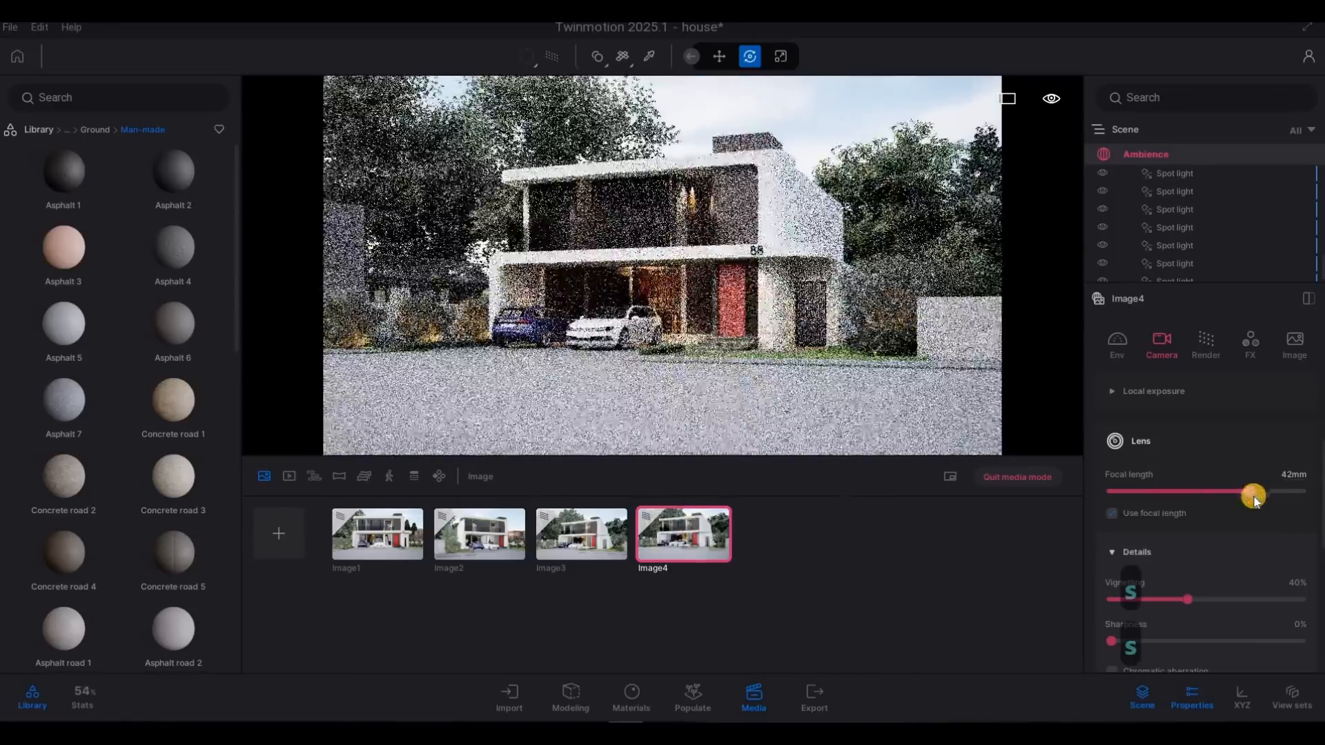
key("s")
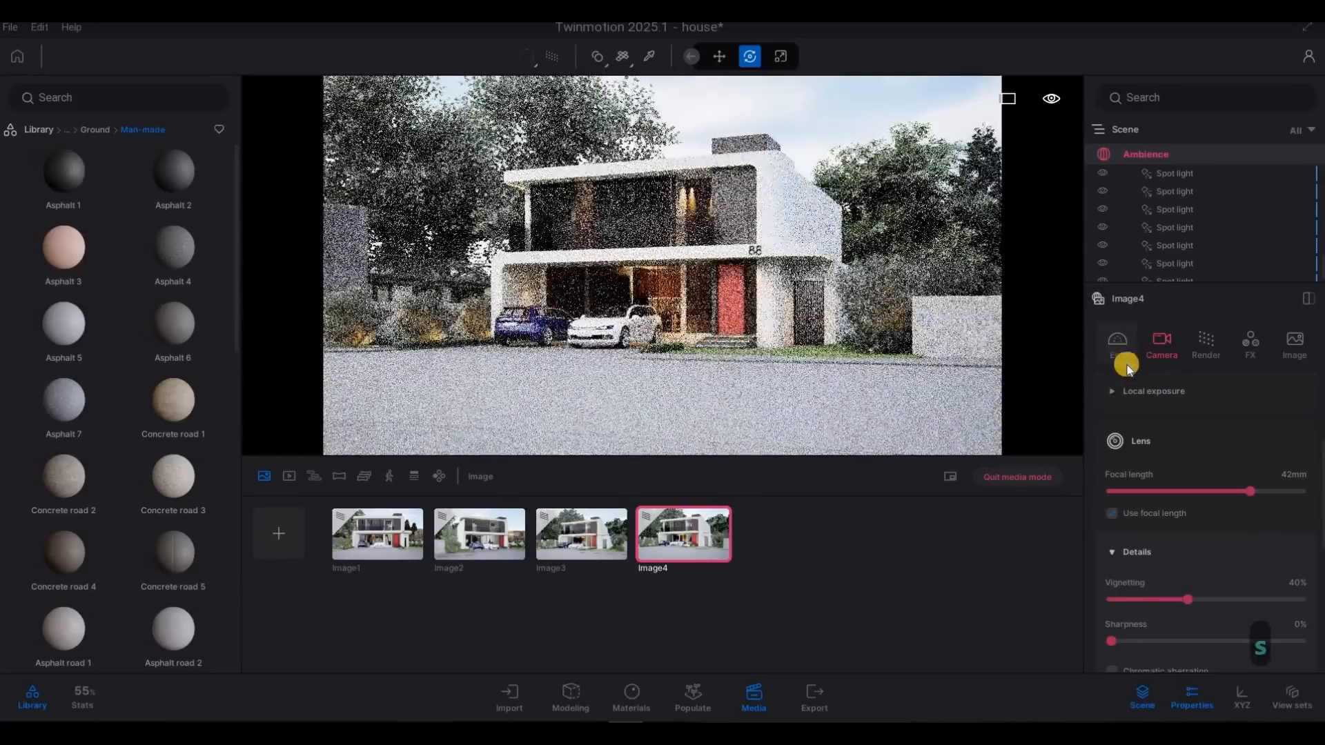
Review the fourth image's environment, camera, color grading, render and output format settings and its thumbnail options
left_click(1124, 365)
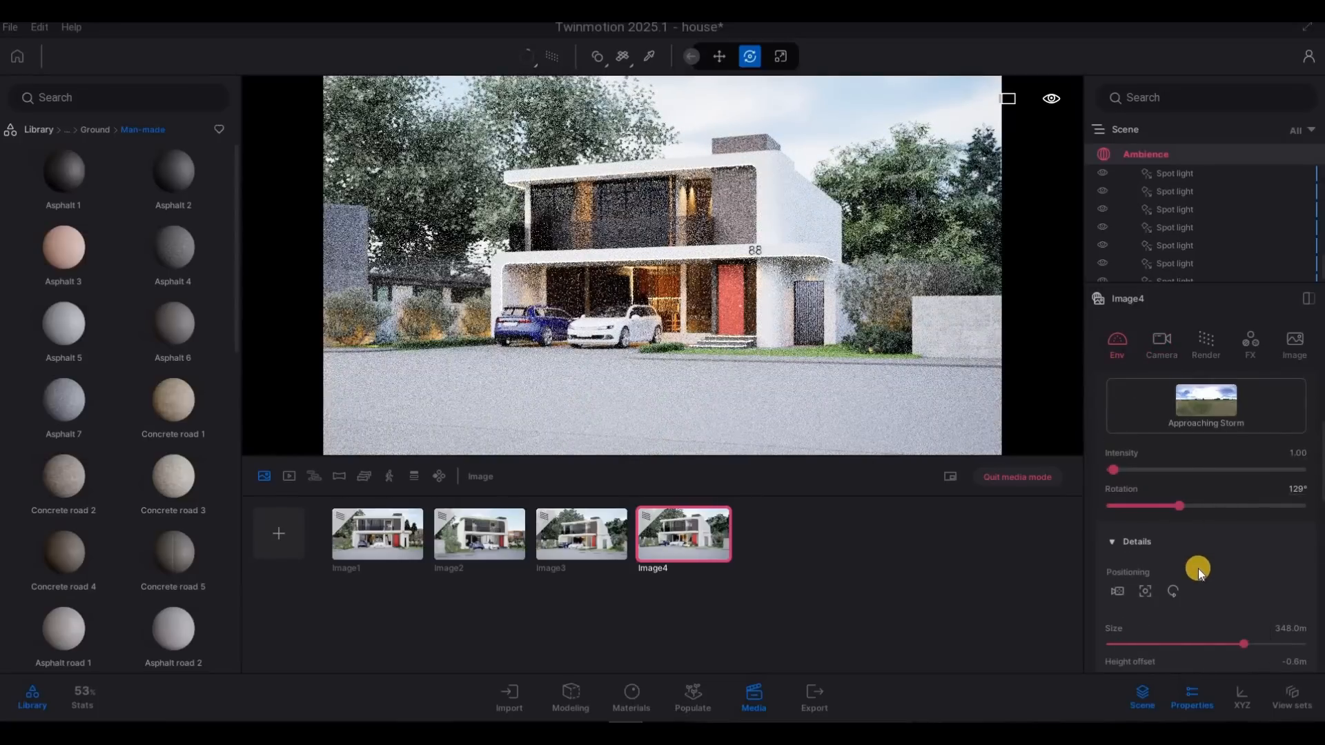
scroll(1198, 571, "down", 2)
scroll(1198, 575, "down", 3)
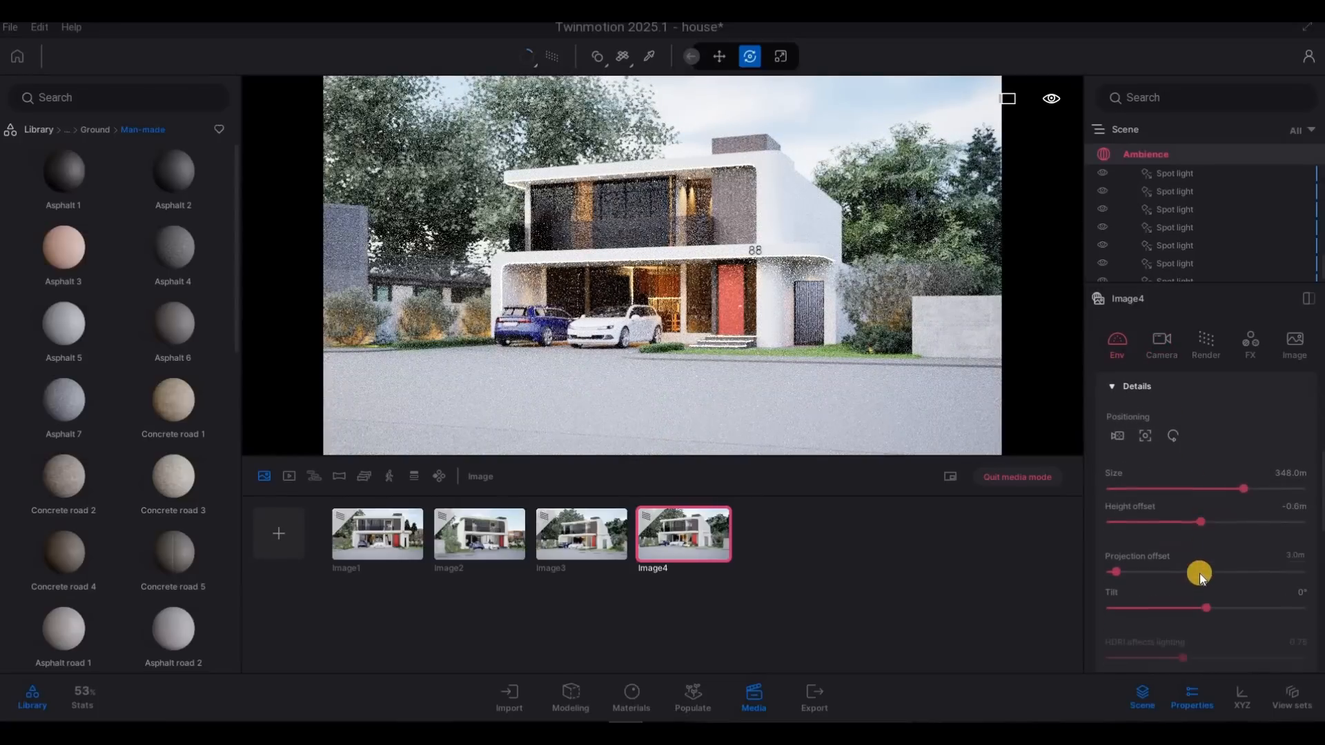
scroll(1199, 573, "up", 5)
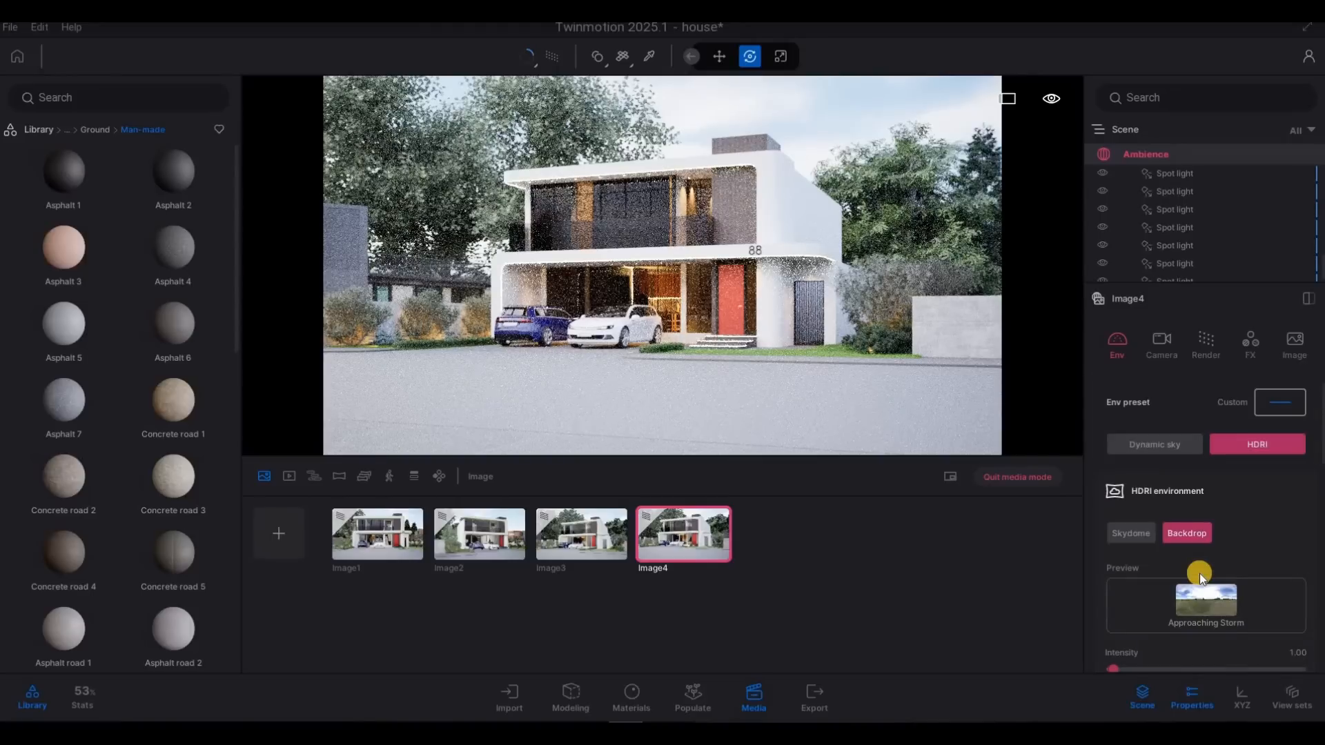
scroll(1190, 397, "down", 1)
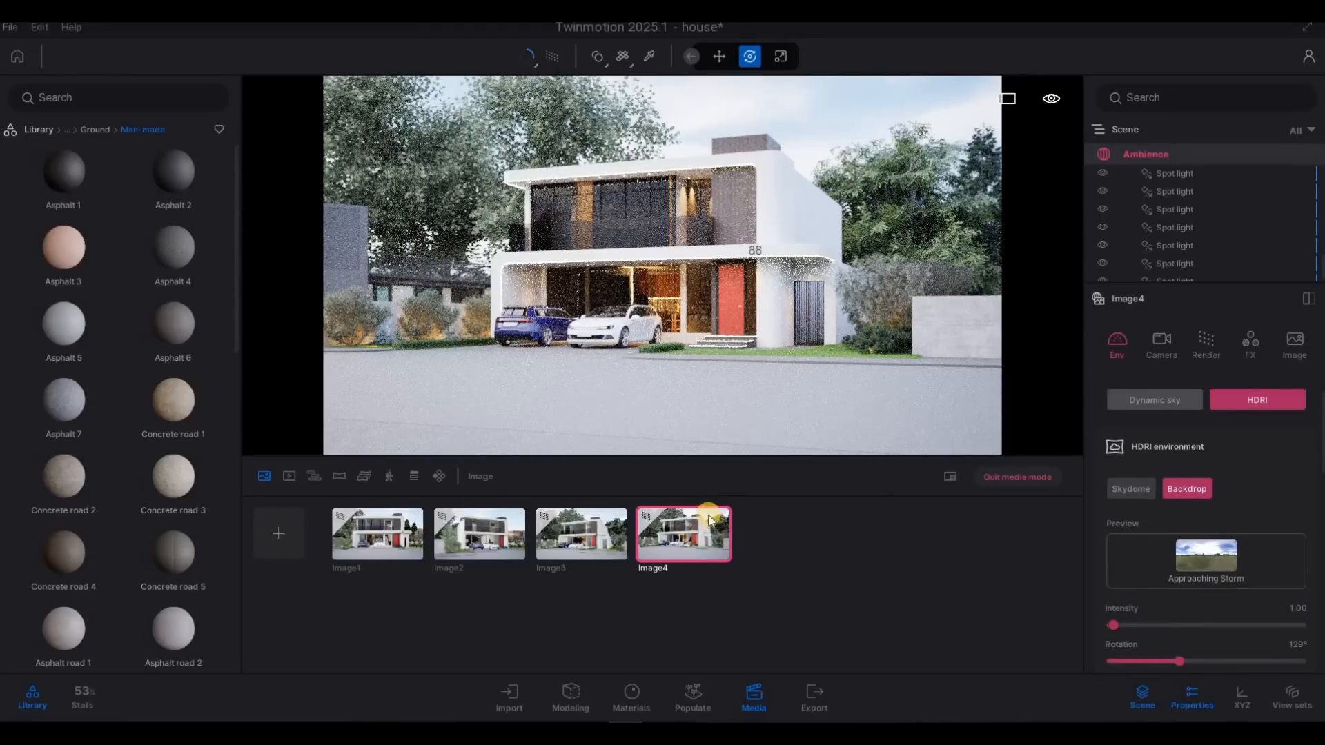
mouse_move(694, 509)
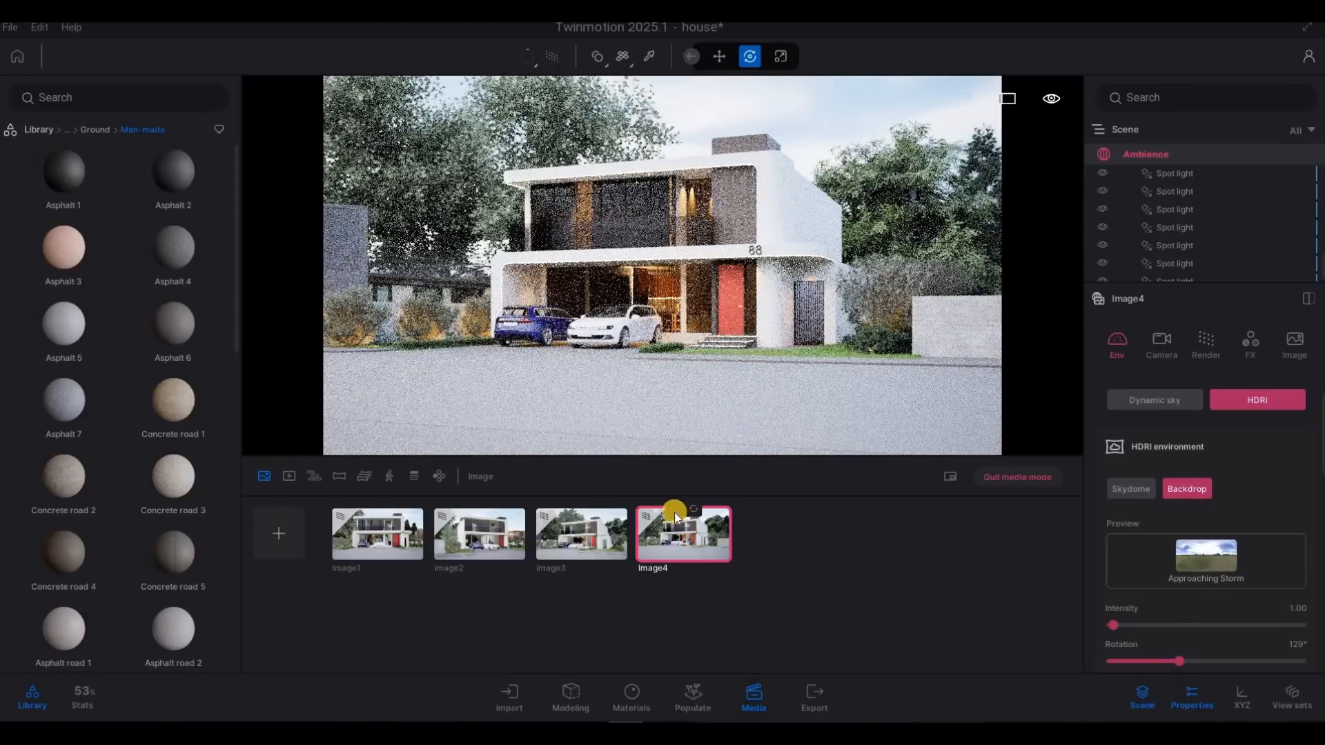
left_click(674, 511)
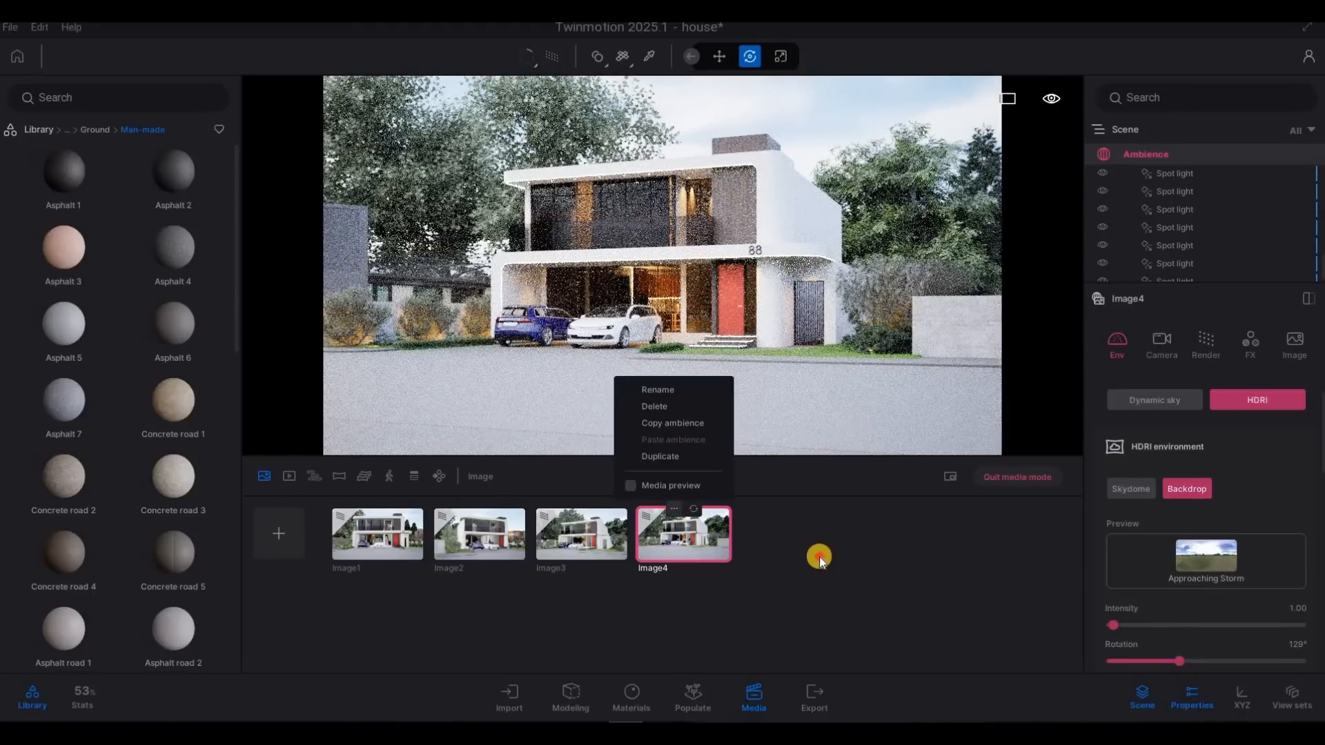
left_click(700, 540)
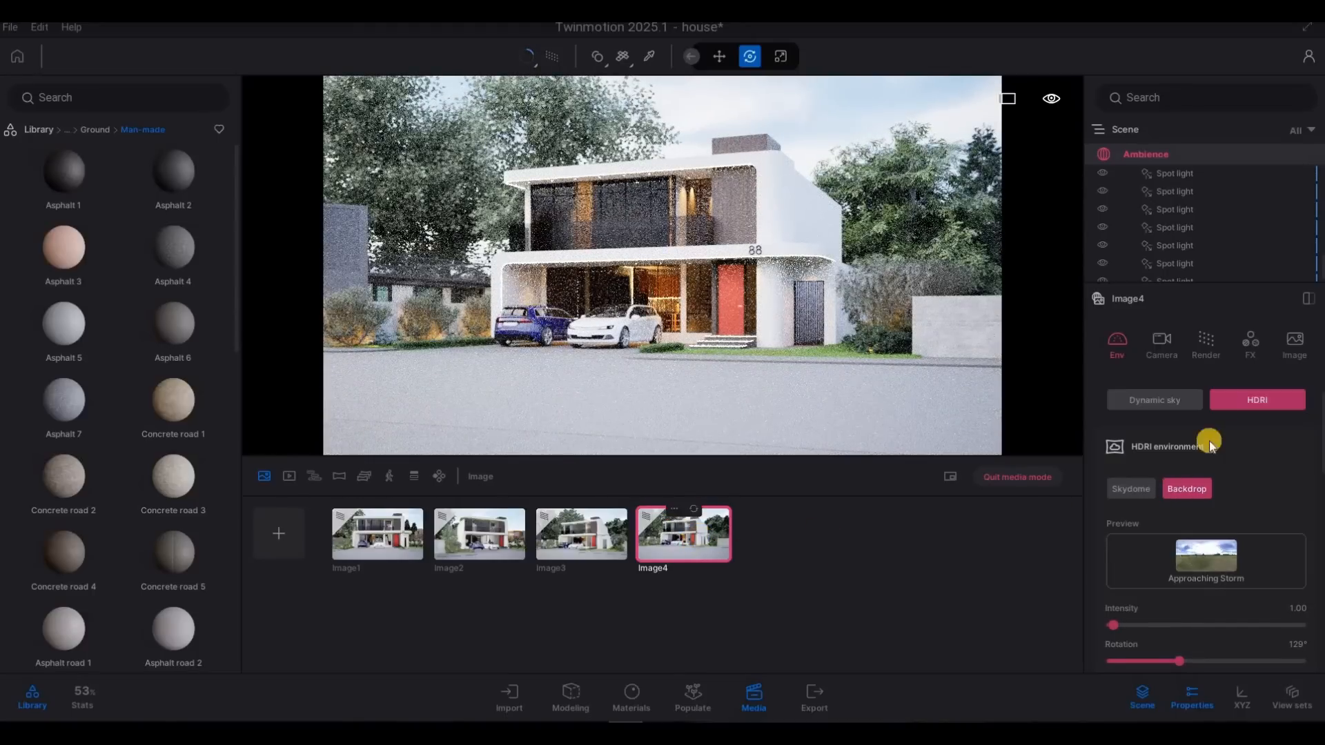
left_click(1161, 345)
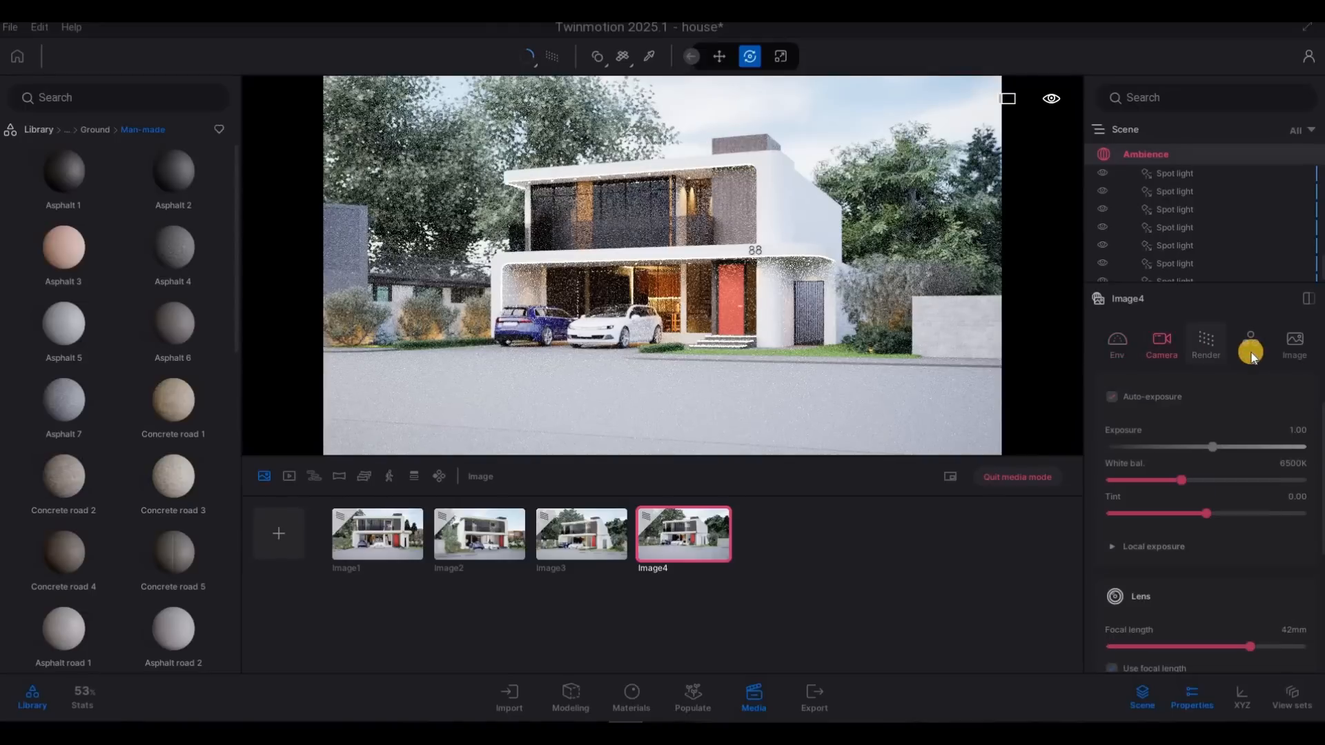
left_click(1250, 348)
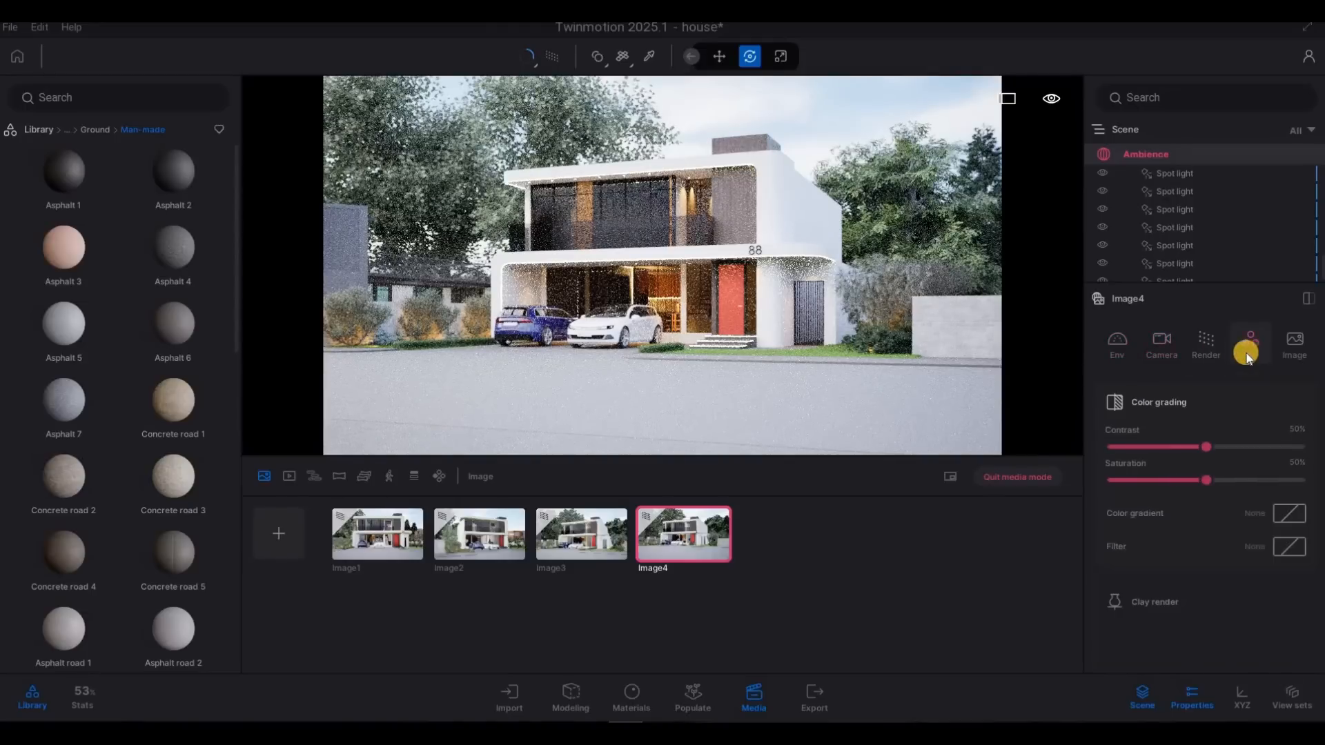
left_click(1208, 348)
left_click(1302, 352)
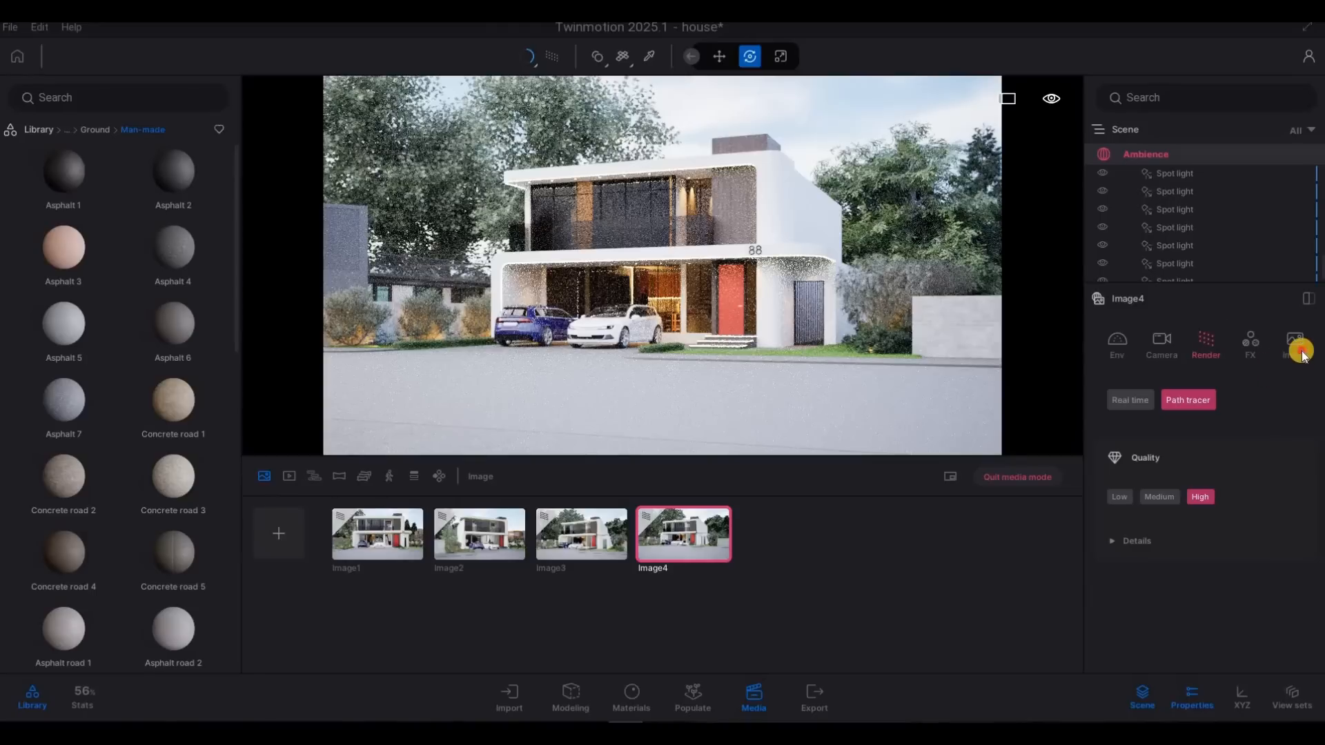
left_click(1297, 348)
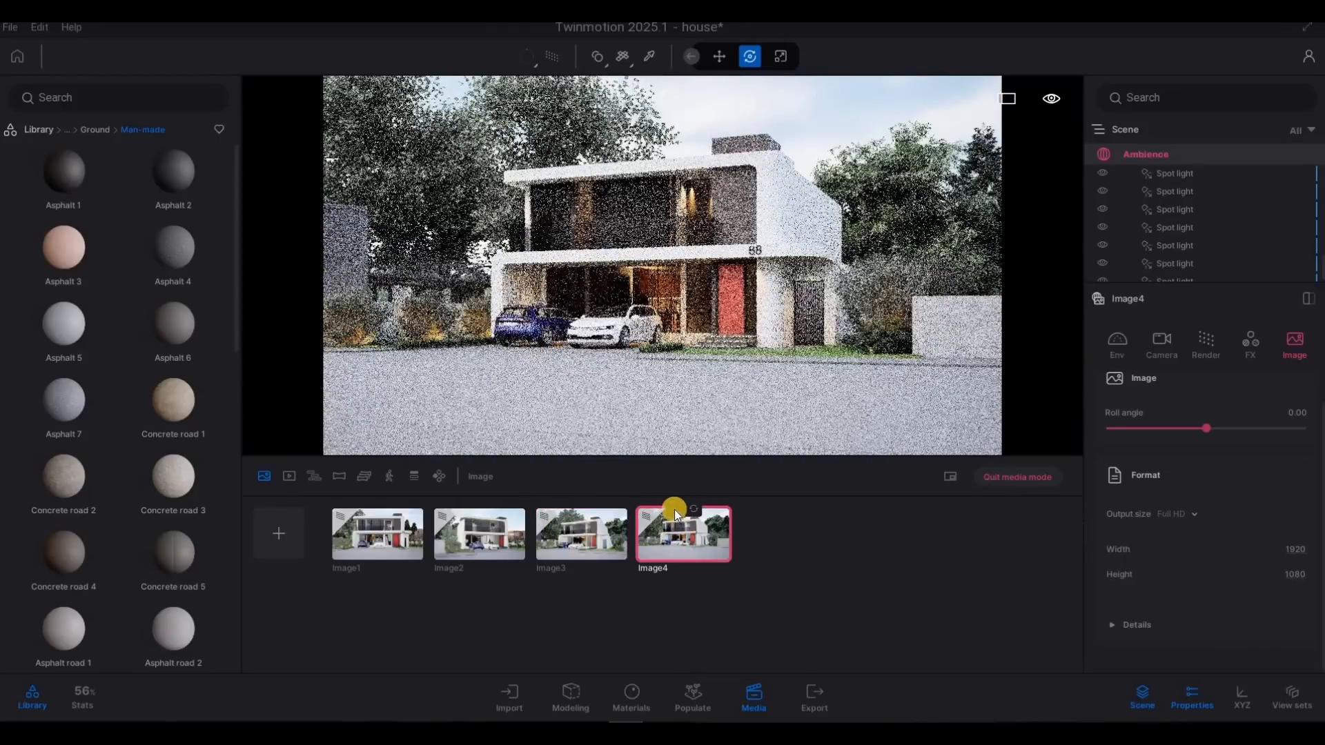
right_click(676, 502)
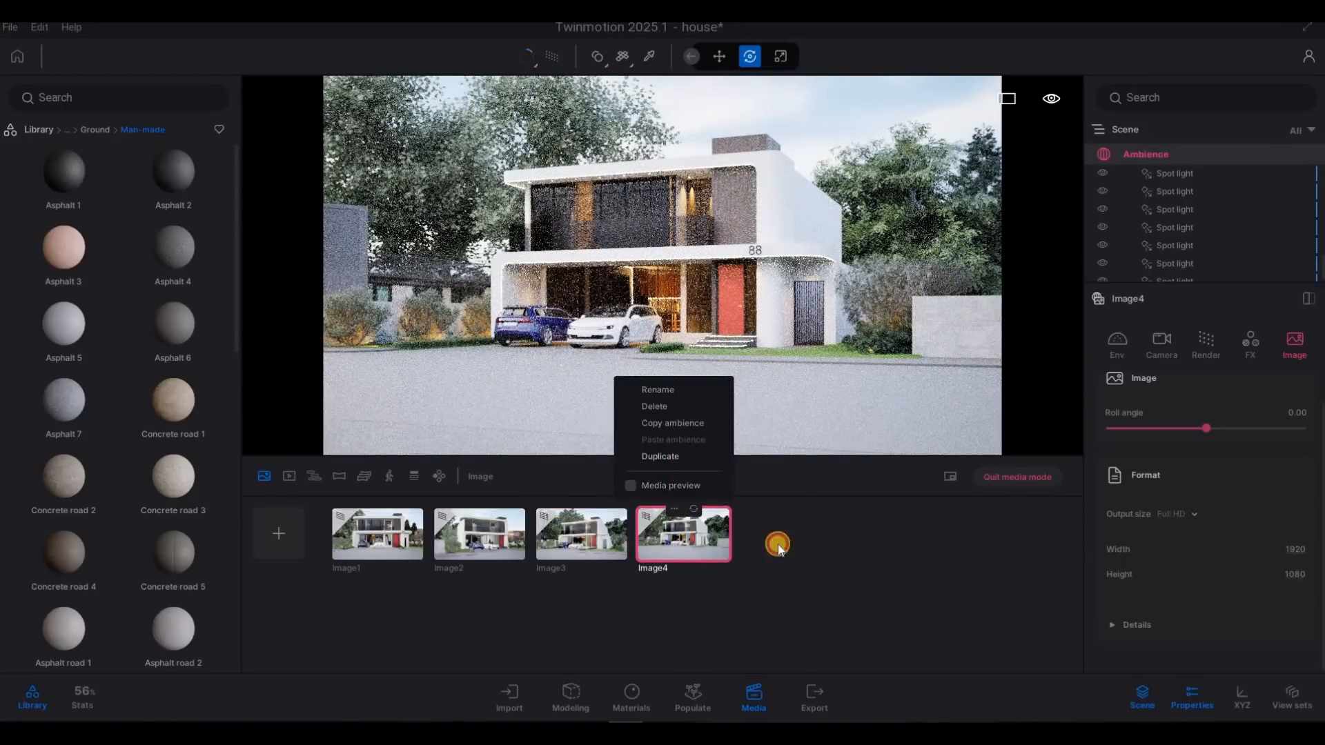
left_click(705, 532)
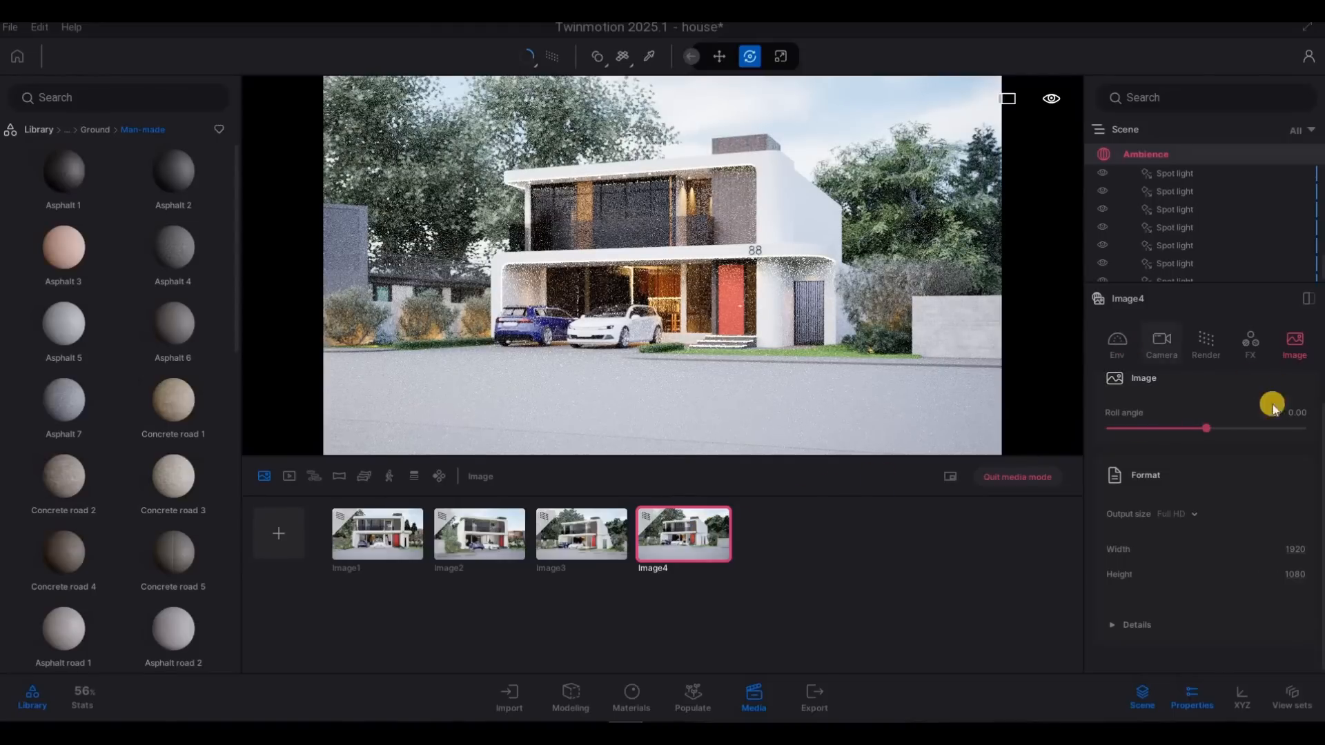
Enable the Season settings in the fourth image's environment and raise the weather amount to about the midpoint for wet ground
scroll(1270, 441, "up", 1)
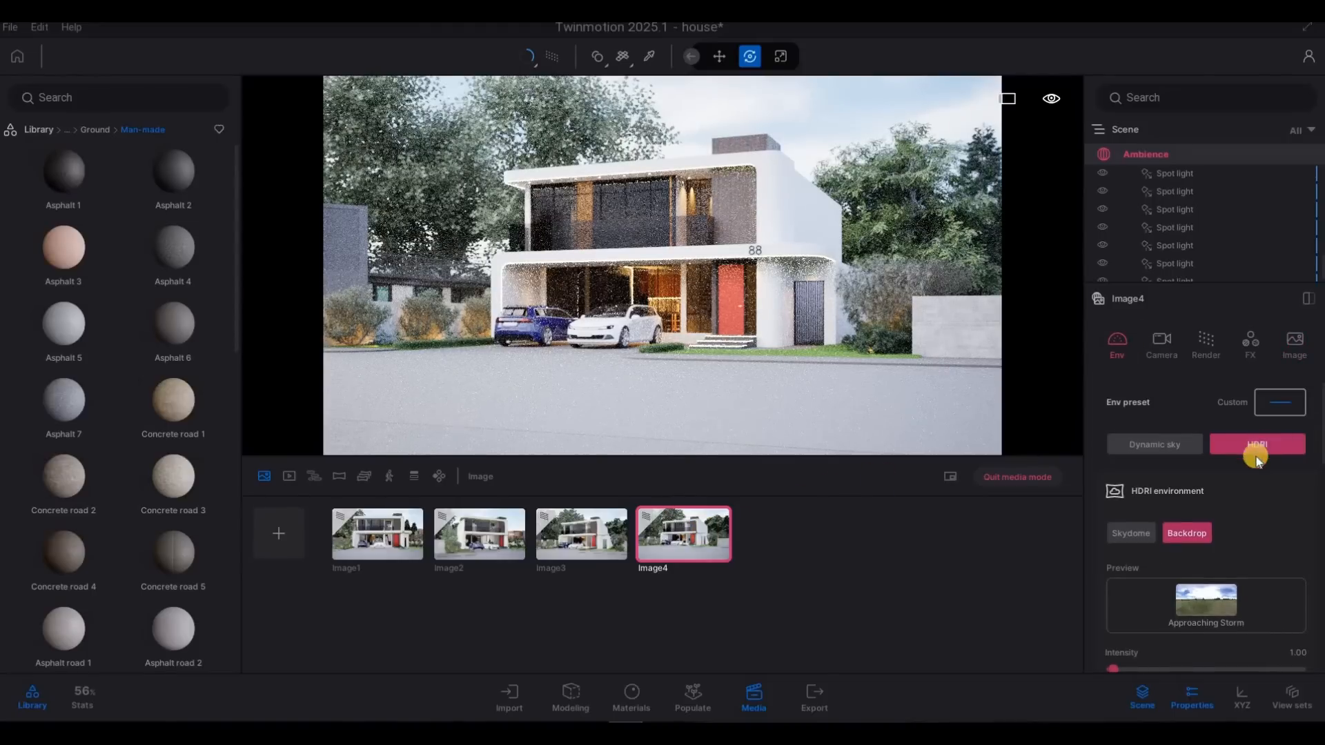
scroll(1244, 462, "down", 3)
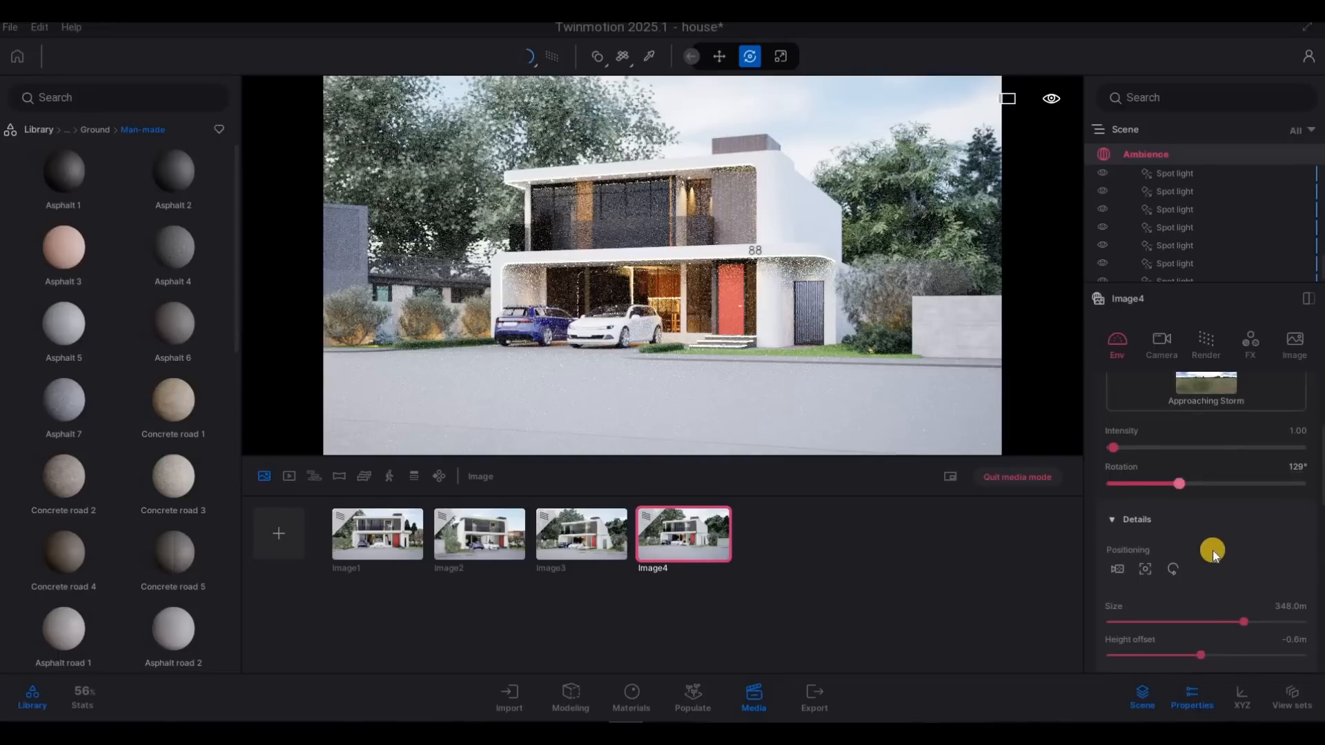
scroll(1211, 549, "down", 5)
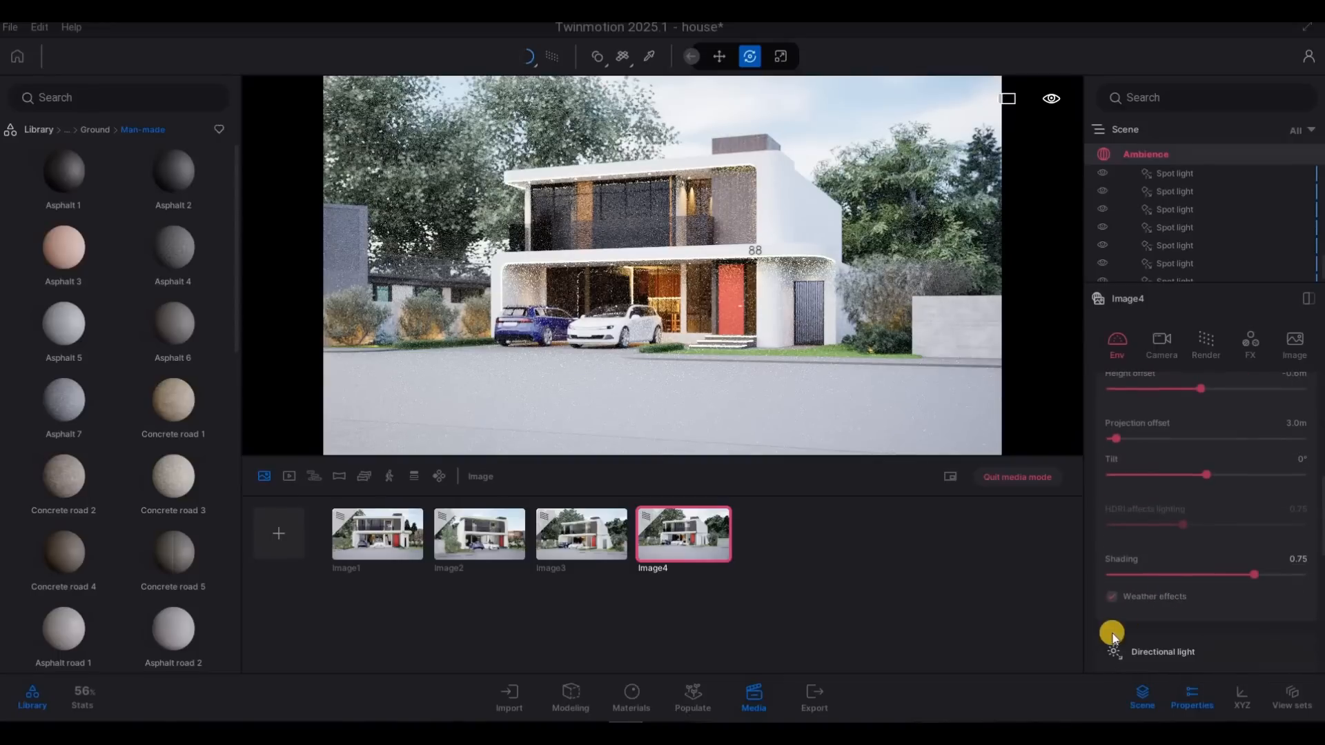
scroll(1182, 587, "down", 1)
scroll(1182, 588, "down", 2)
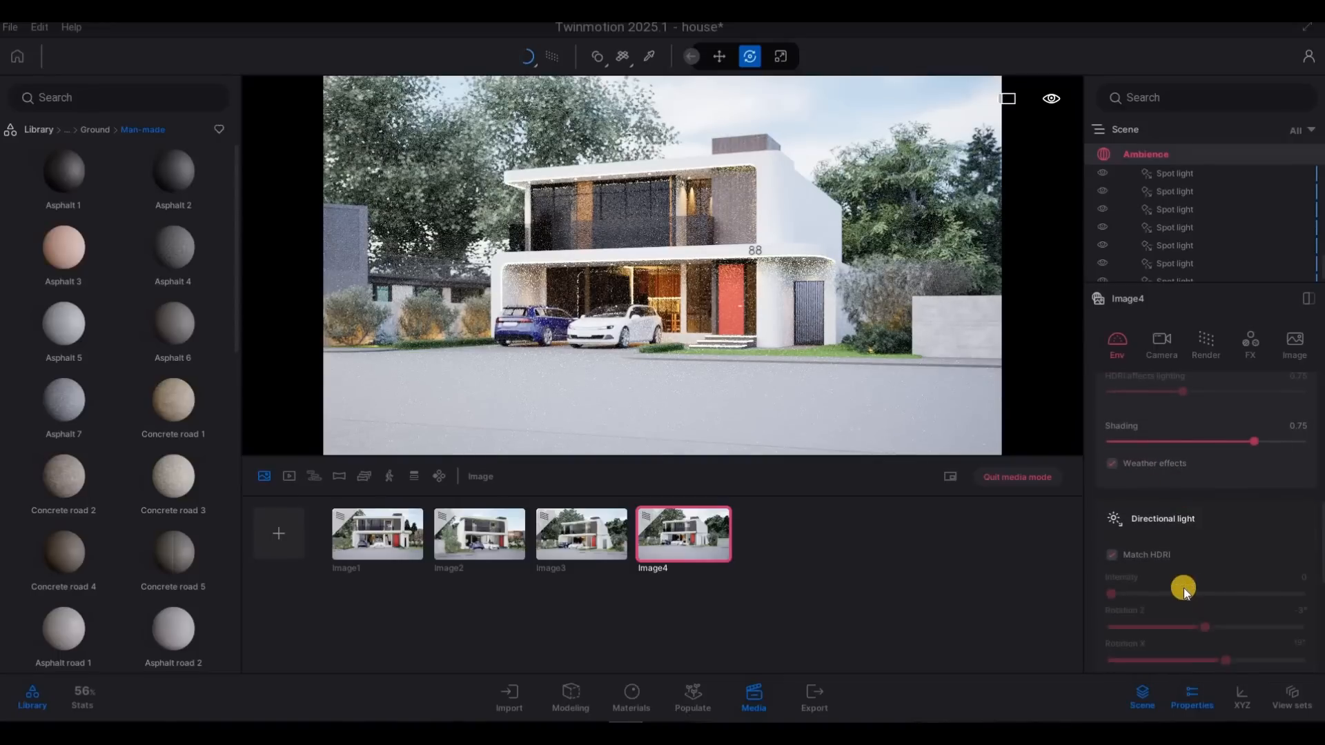
scroll(1183, 587, "down", 5)
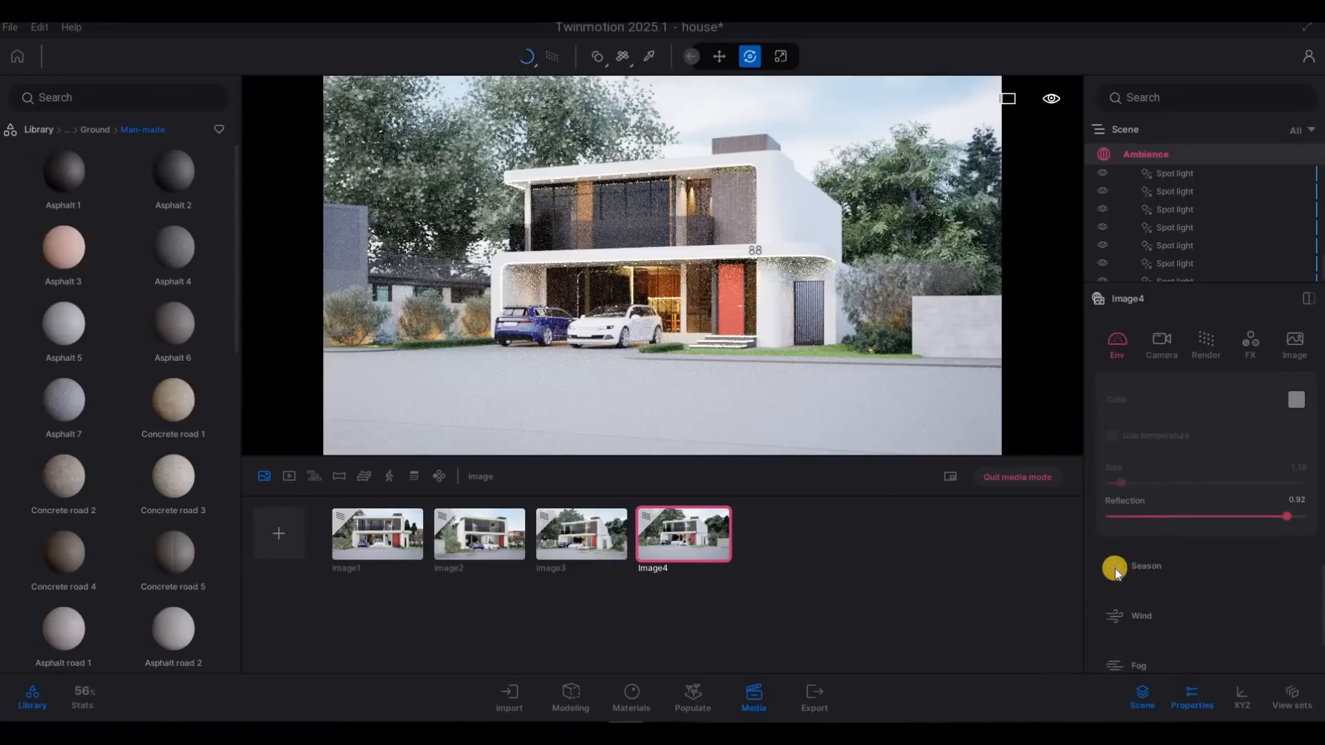
left_click(1174, 577)
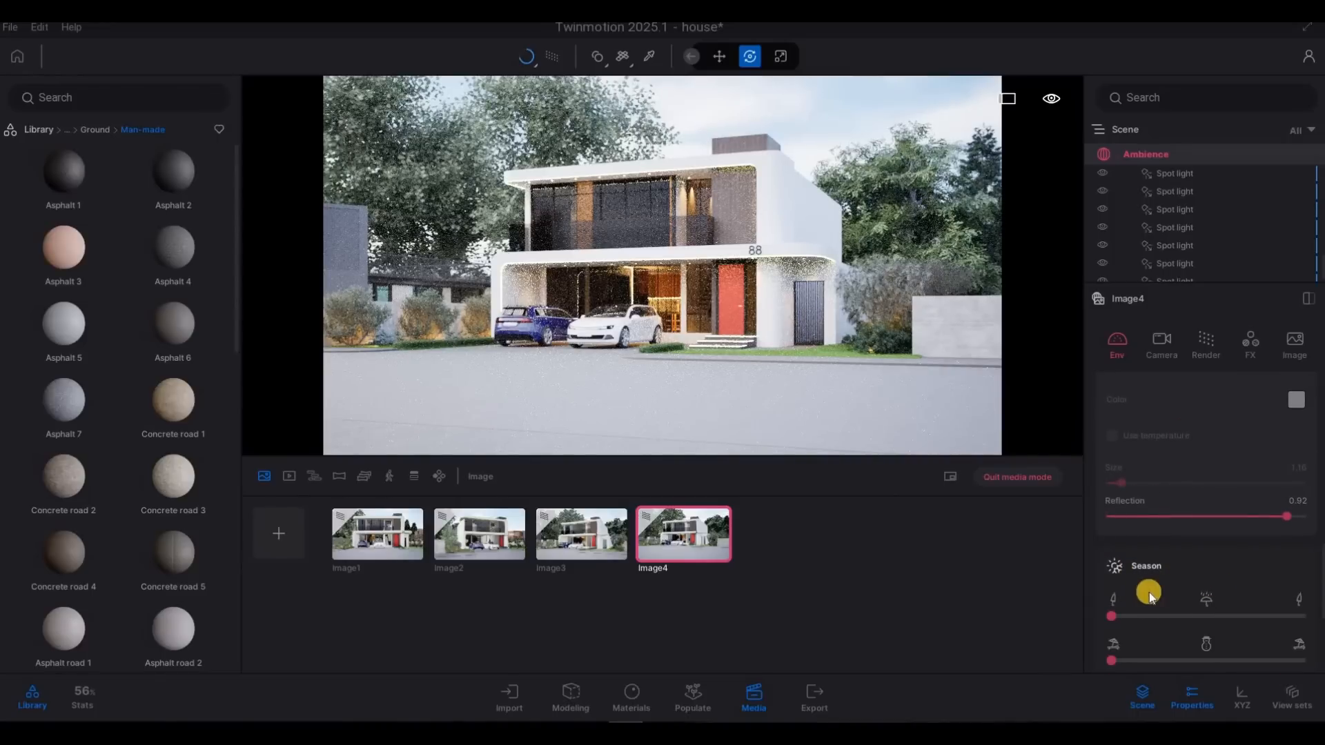
scroll(1111, 594, "down", 1)
left_click_drag(1182, 594, 1207, 594)
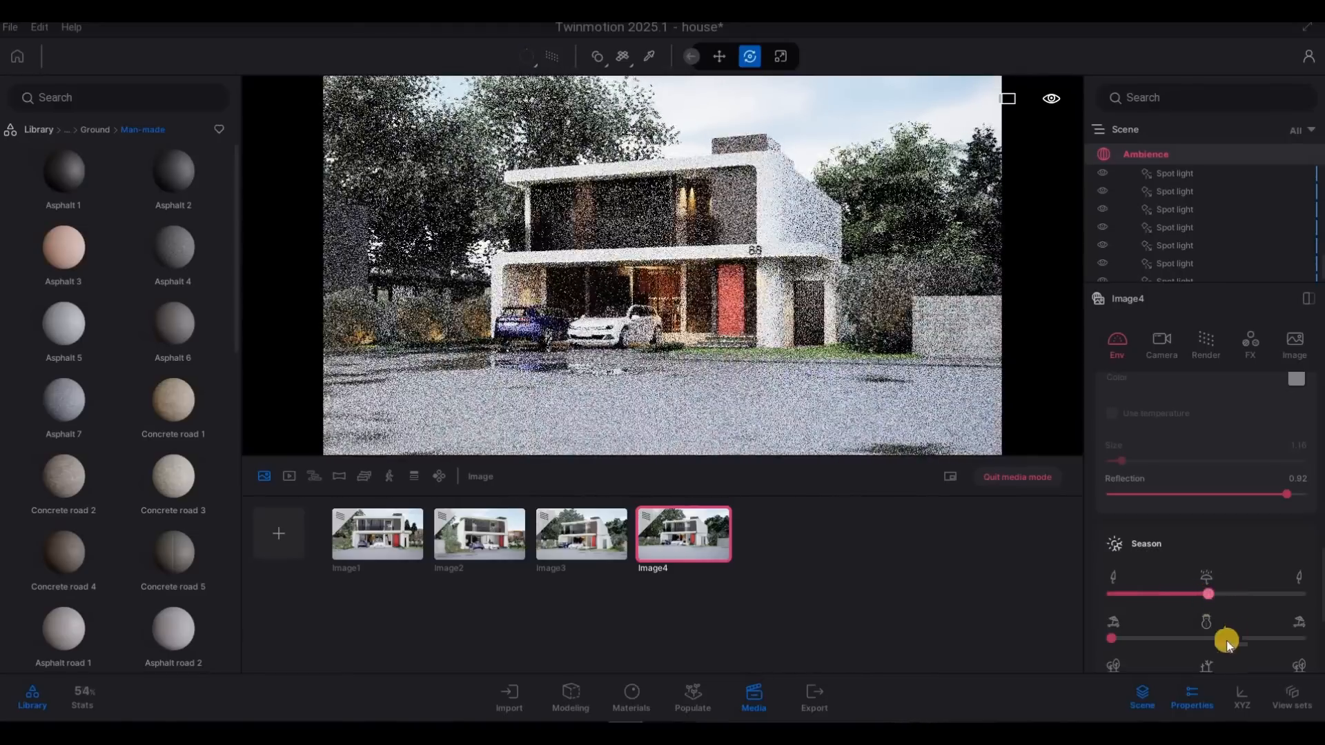
Set the fourth image's season to the snowy winter midpoint and the vegetation to bare, leafless trees
left_click_drag(1118, 641, 1208, 631)
scroll(1172, 607, "down", 2)
left_click_drag(1111, 594, 1220, 599)
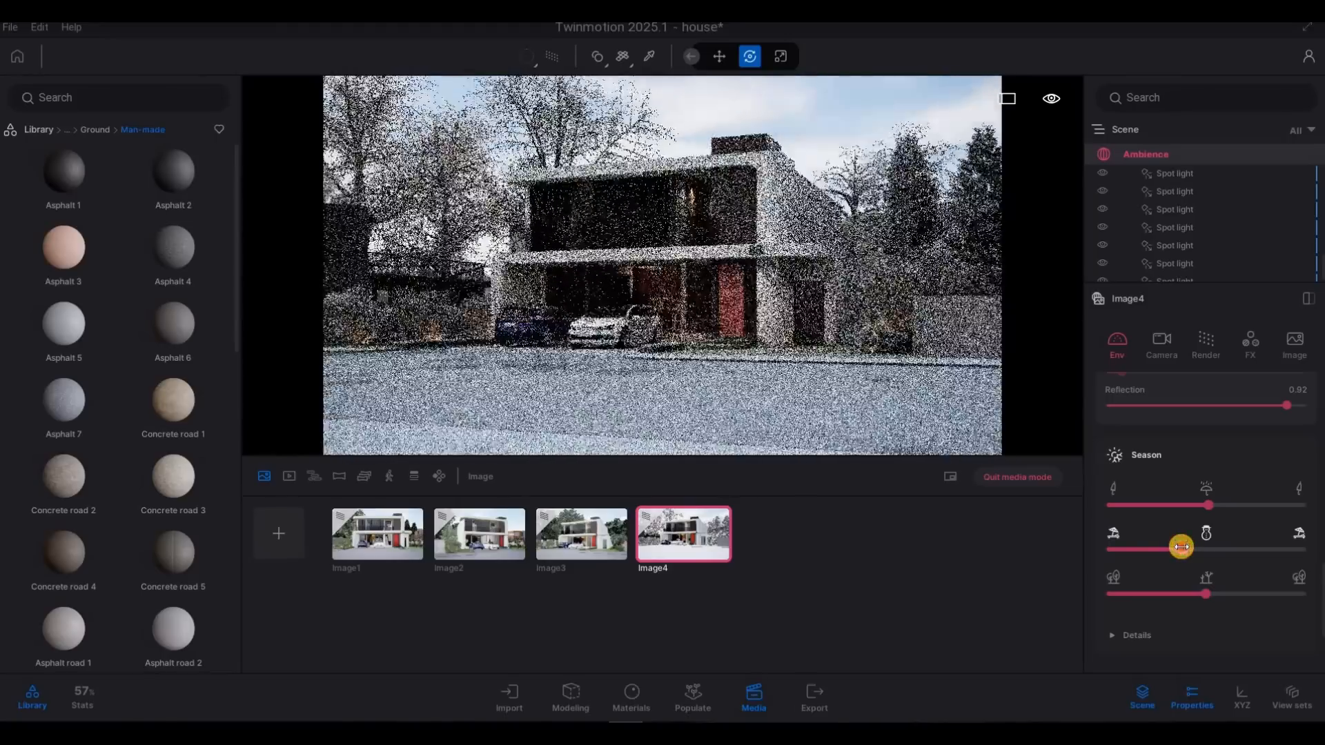
Fine-tune the weather and season amounts for full snow cover, and move the vegetation partway back to leafy trees
left_click_drag(1181, 547, 1188, 550)
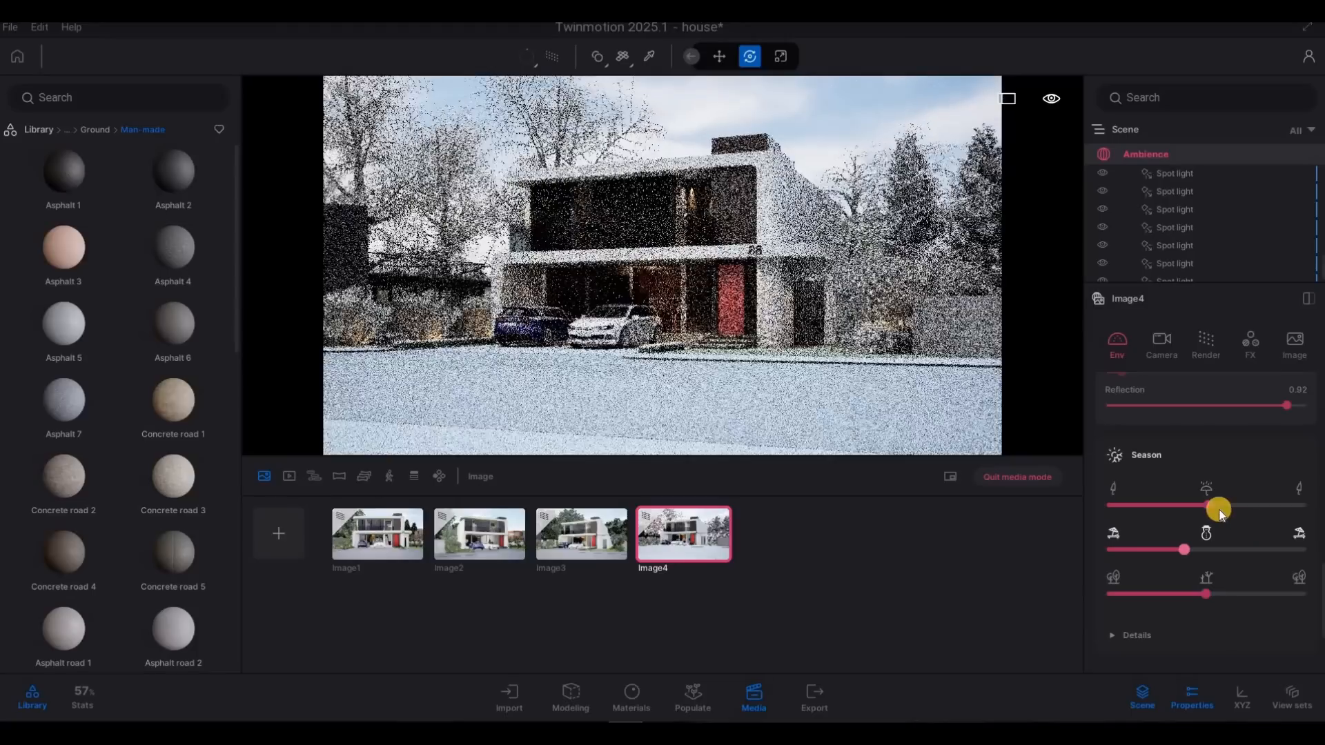
left_click(1195, 504)
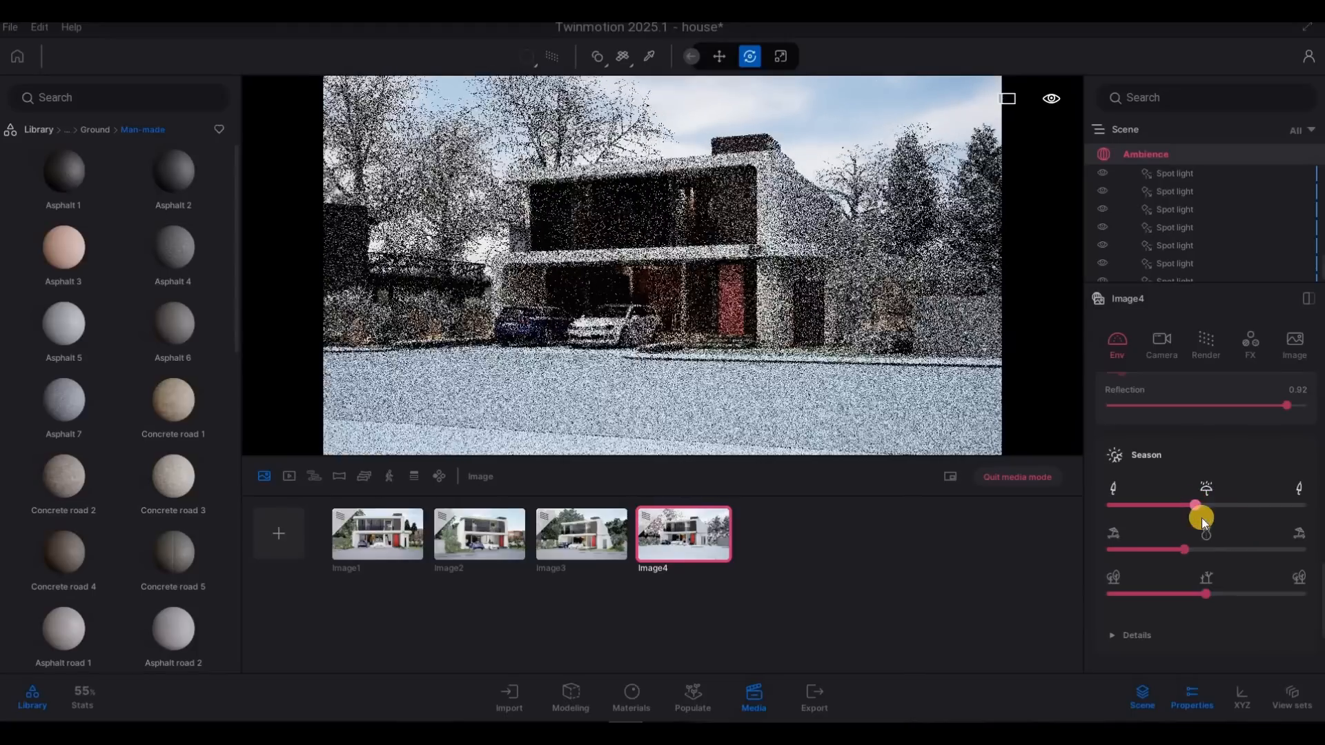
left_click(1237, 549)
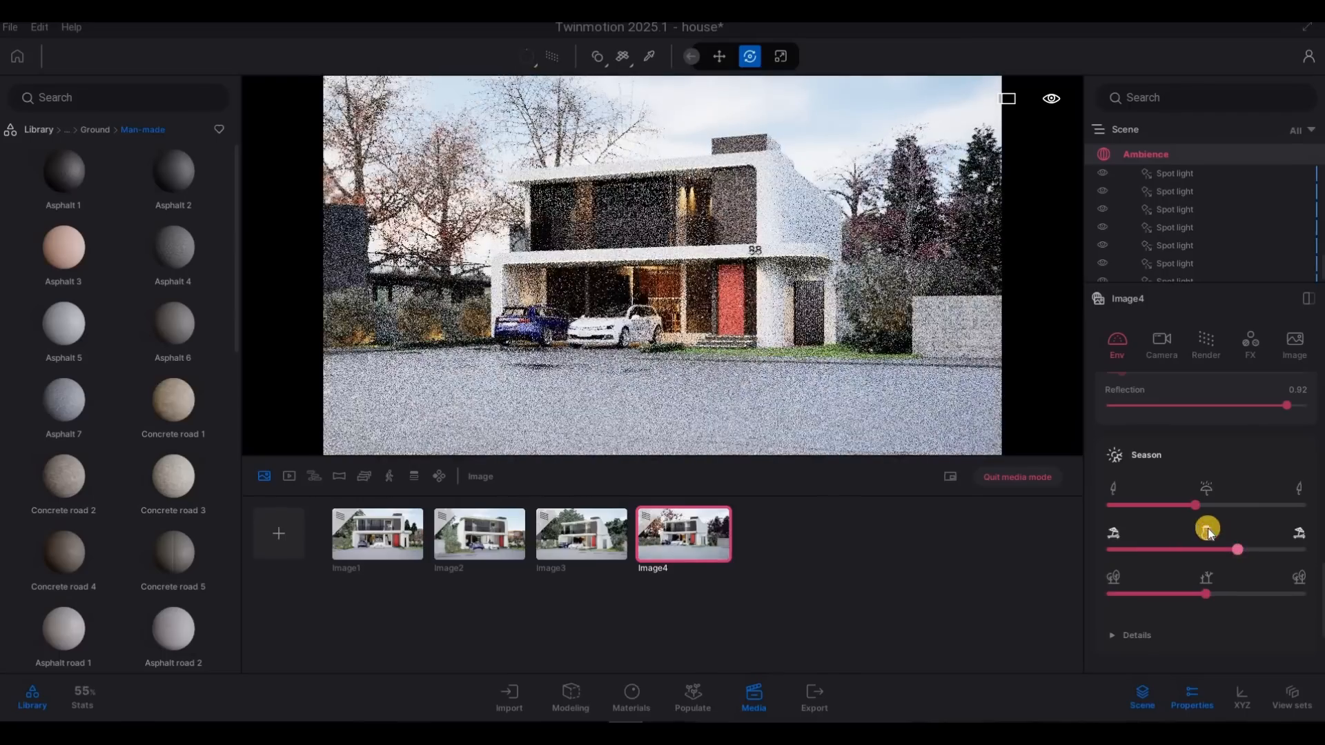
left_click(1199, 506)
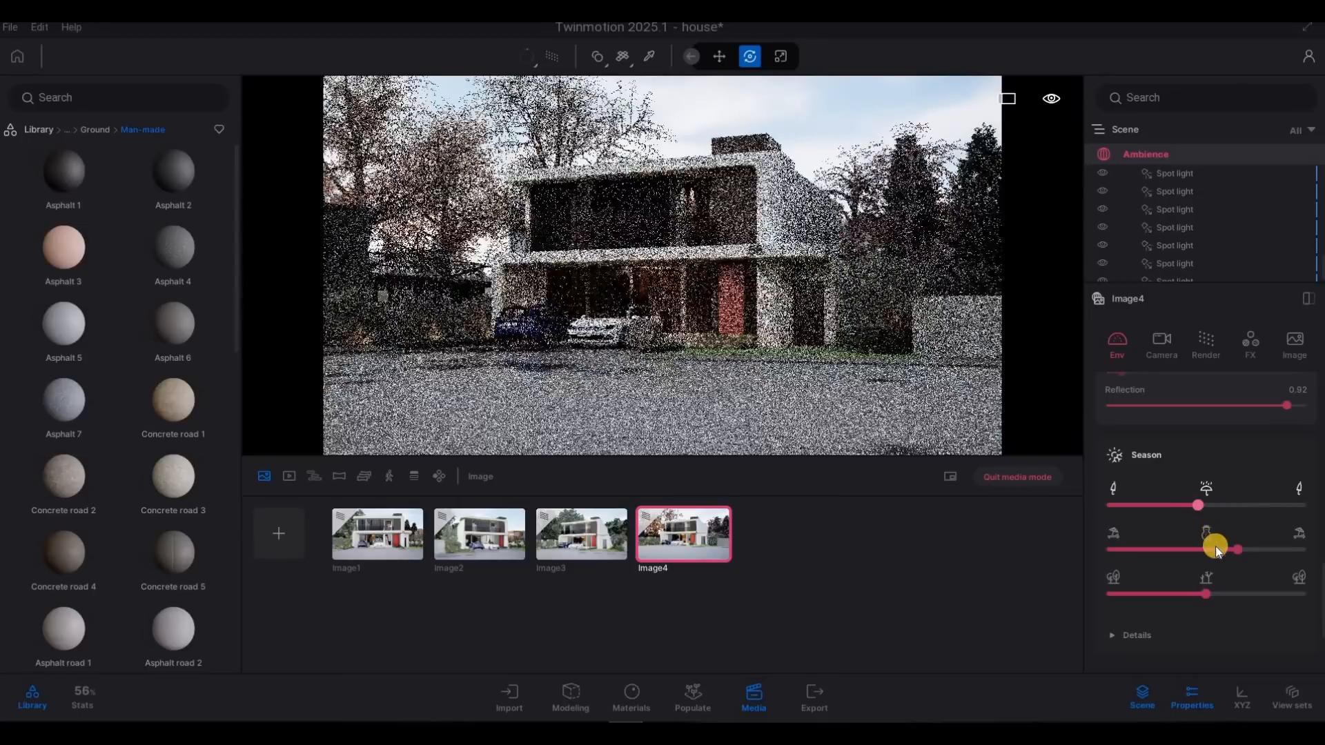
left_click_drag(1230, 549, 1218, 548)
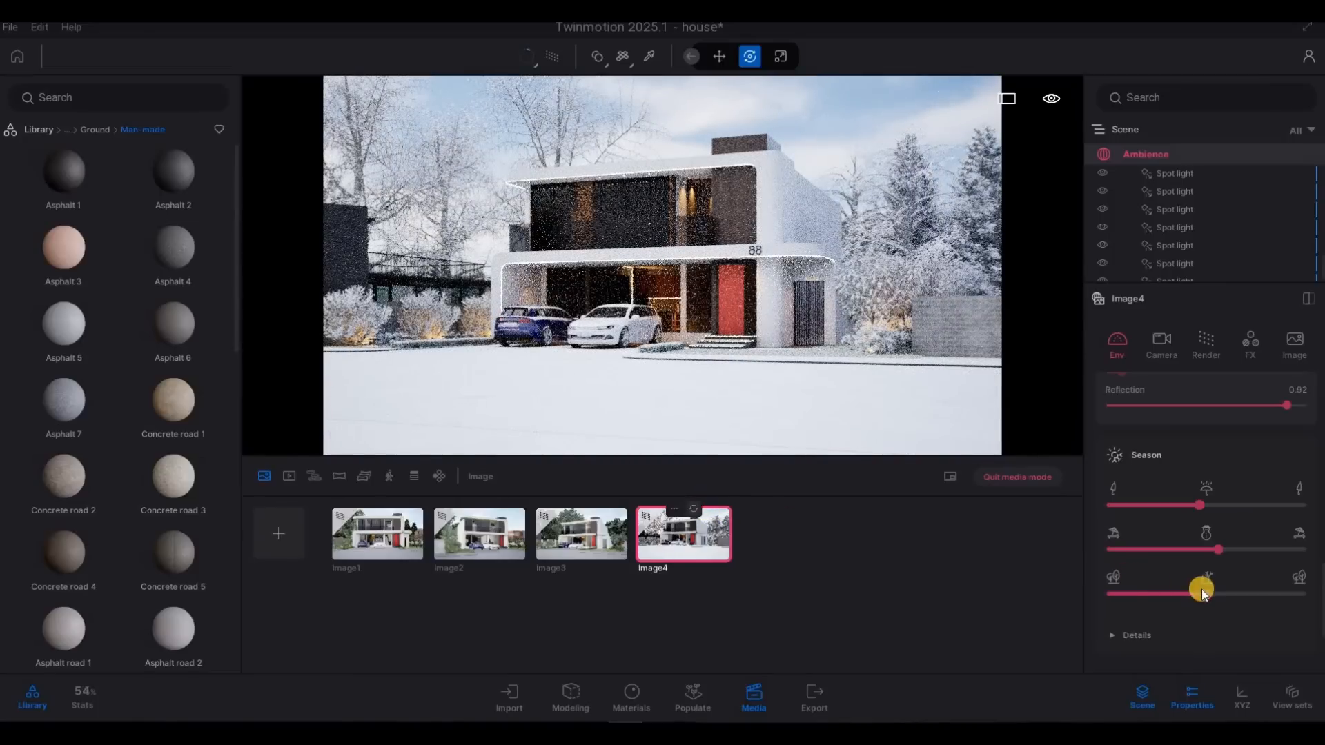
left_click_drag(1154, 591, 1156, 591)
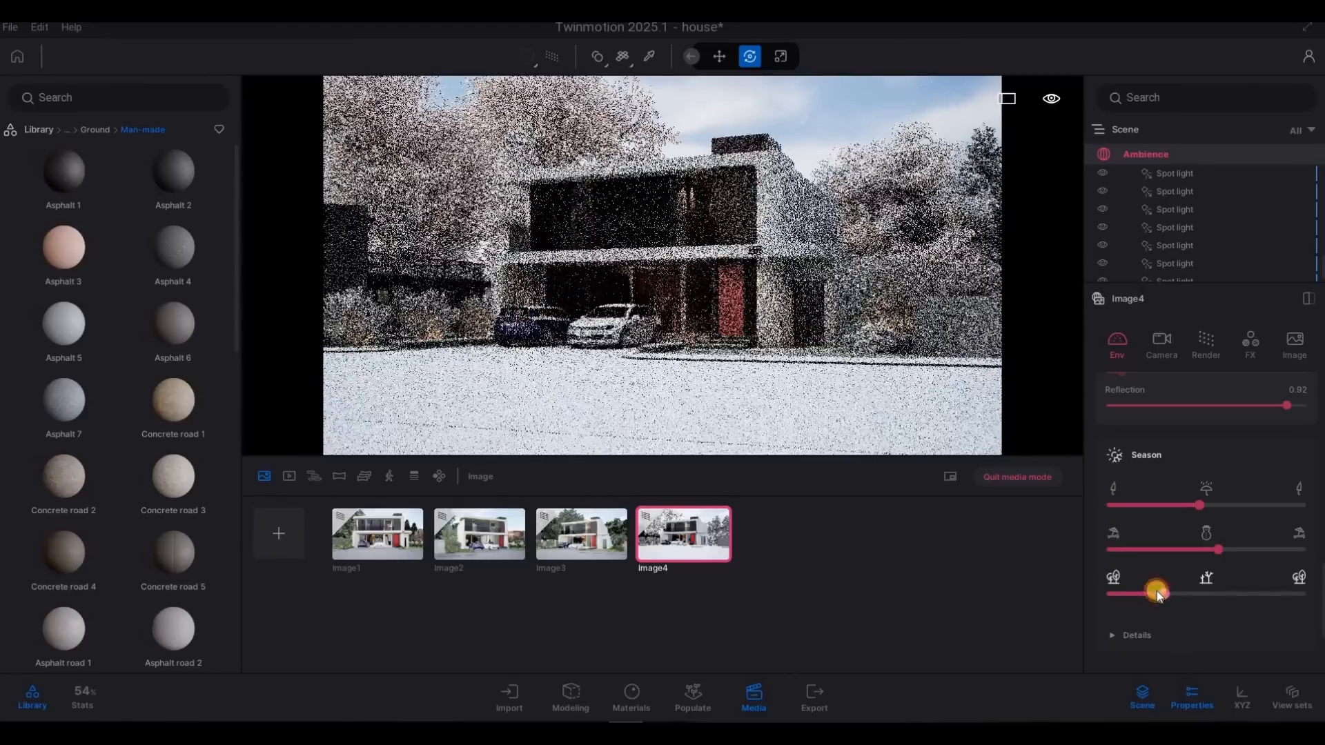
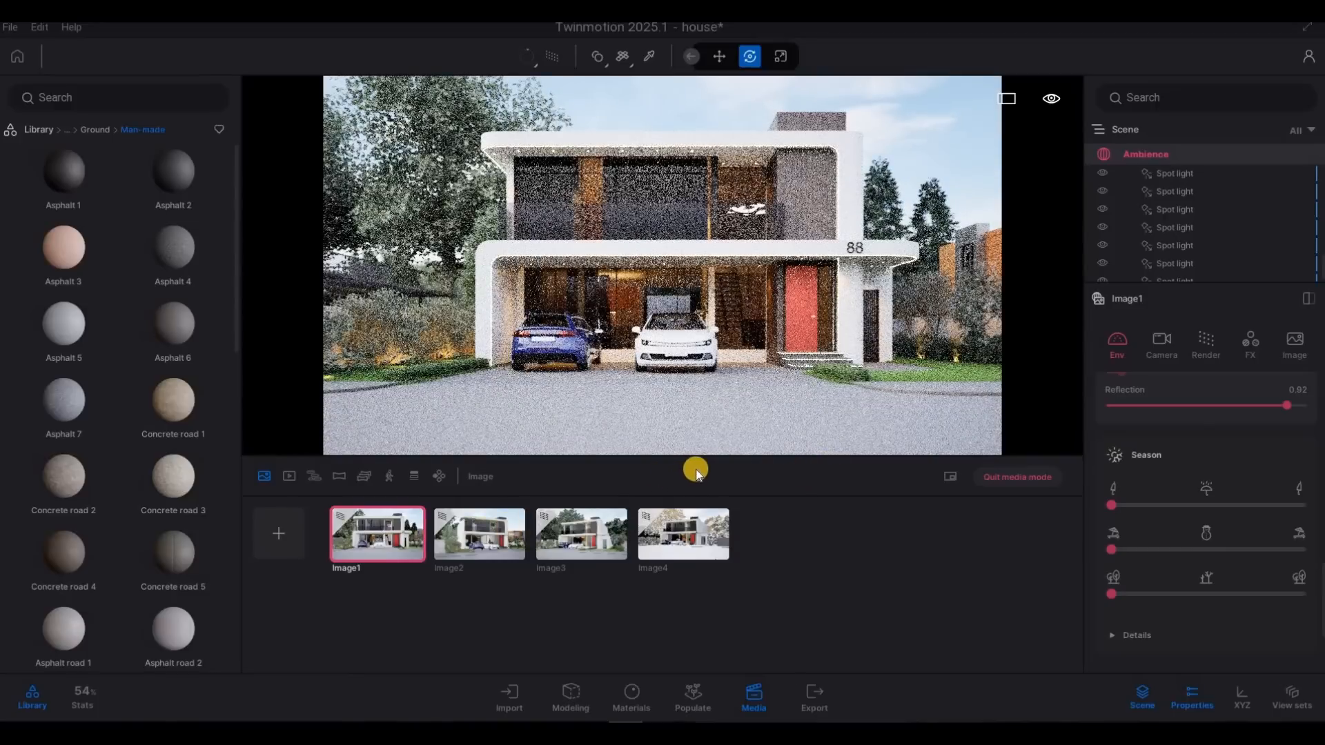
From the first image's front view, pull the camera well back across the street, raise it slightly and shift it sideways
key("s")
key("s")
key("s")
key("s")
key("s")
key("s")
key("s")
key("s")
key("s")
key("s")
key("s")
key("s")
key("s")
key("s")
key("s")
key("s")
key("s")
key("s")
key("s")
key("s")
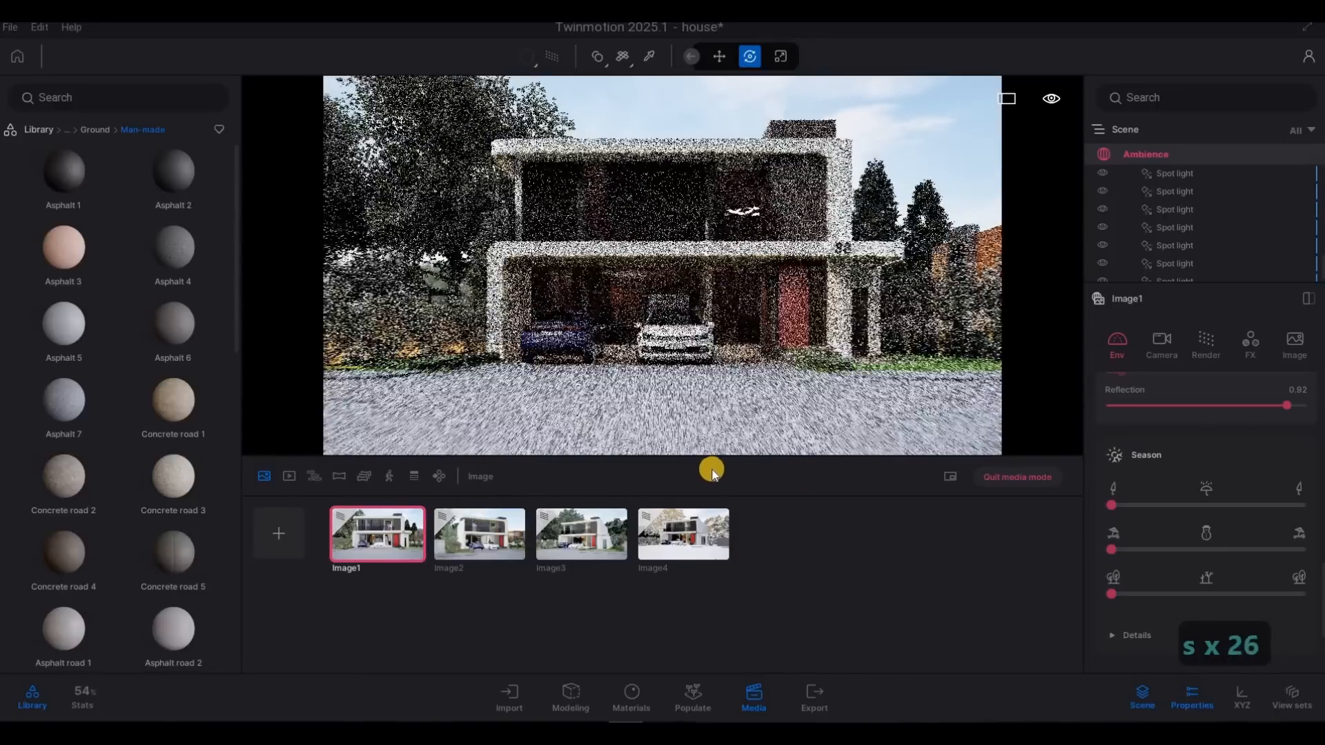
key("q")
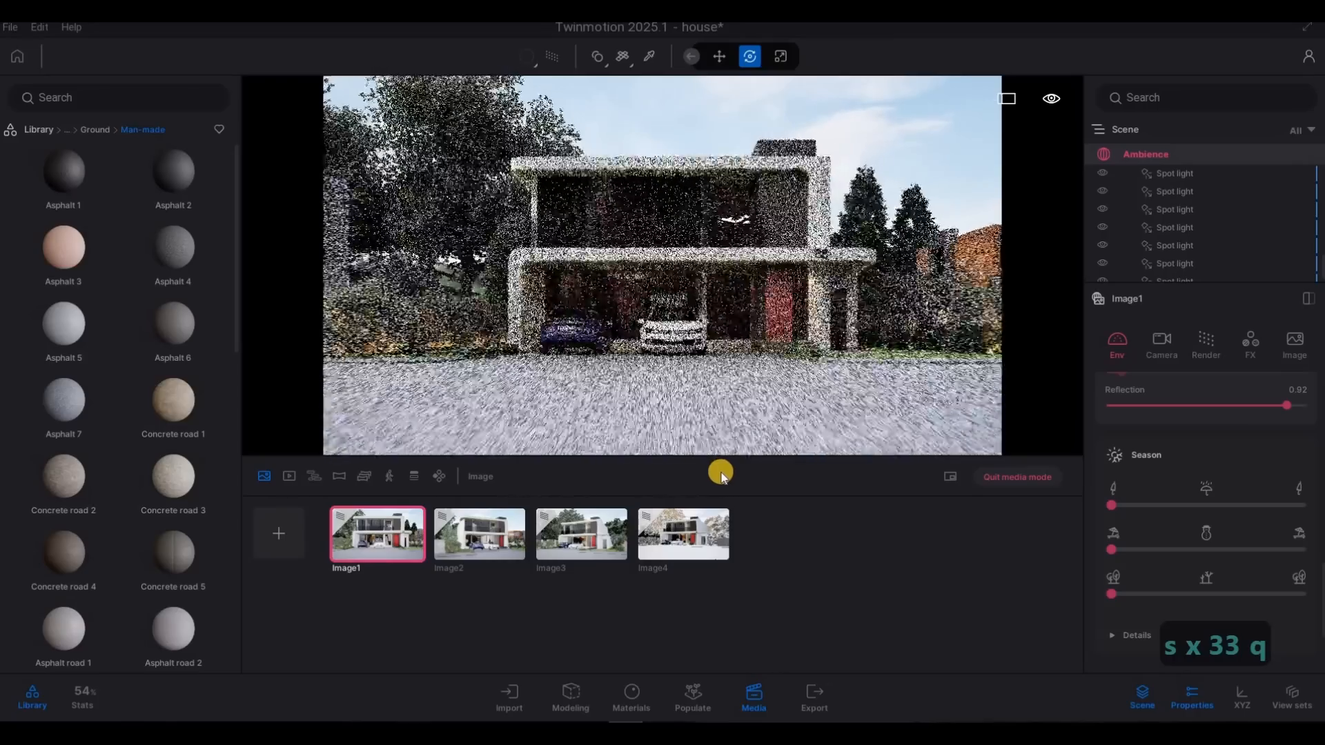
key("q")
key("a")
key("a")
key("a")
key("a")
key("a")
key("a")
key("a")
key("a")
key("a")
key("a")
key("a")
key("a")
key("a")
key("a")
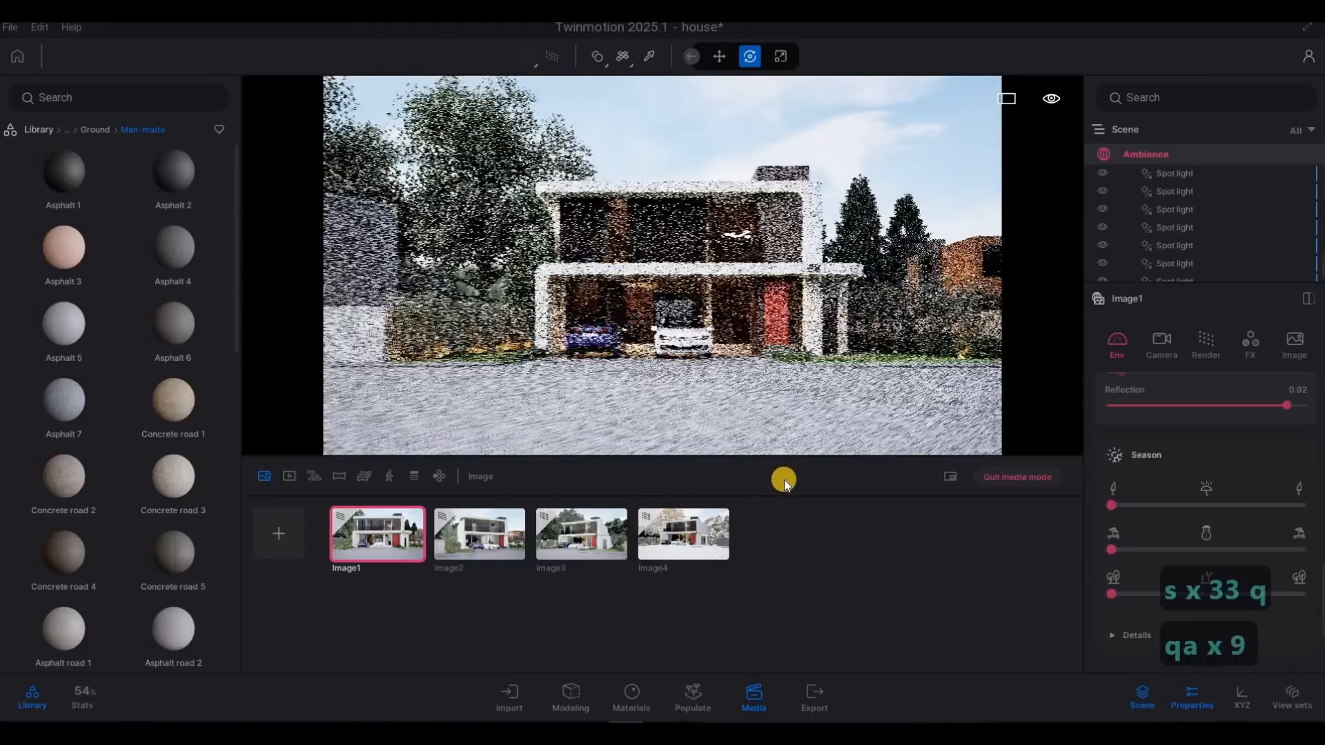
Center the distant front view with the neighboring buildings on both sides and the grass strip, and create a fifth image
key("d")
key("d")
key("d")
key("d")
key("d")
key("d")
key("a")
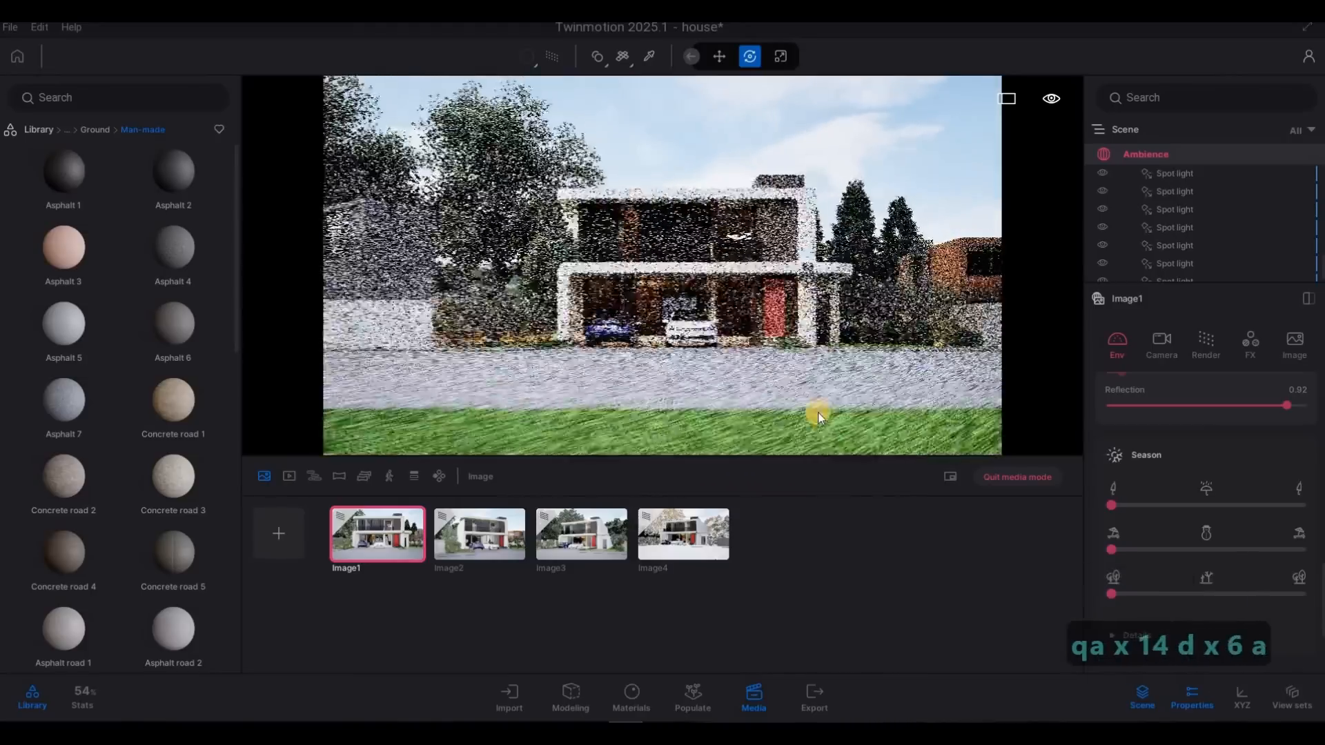
key("d")
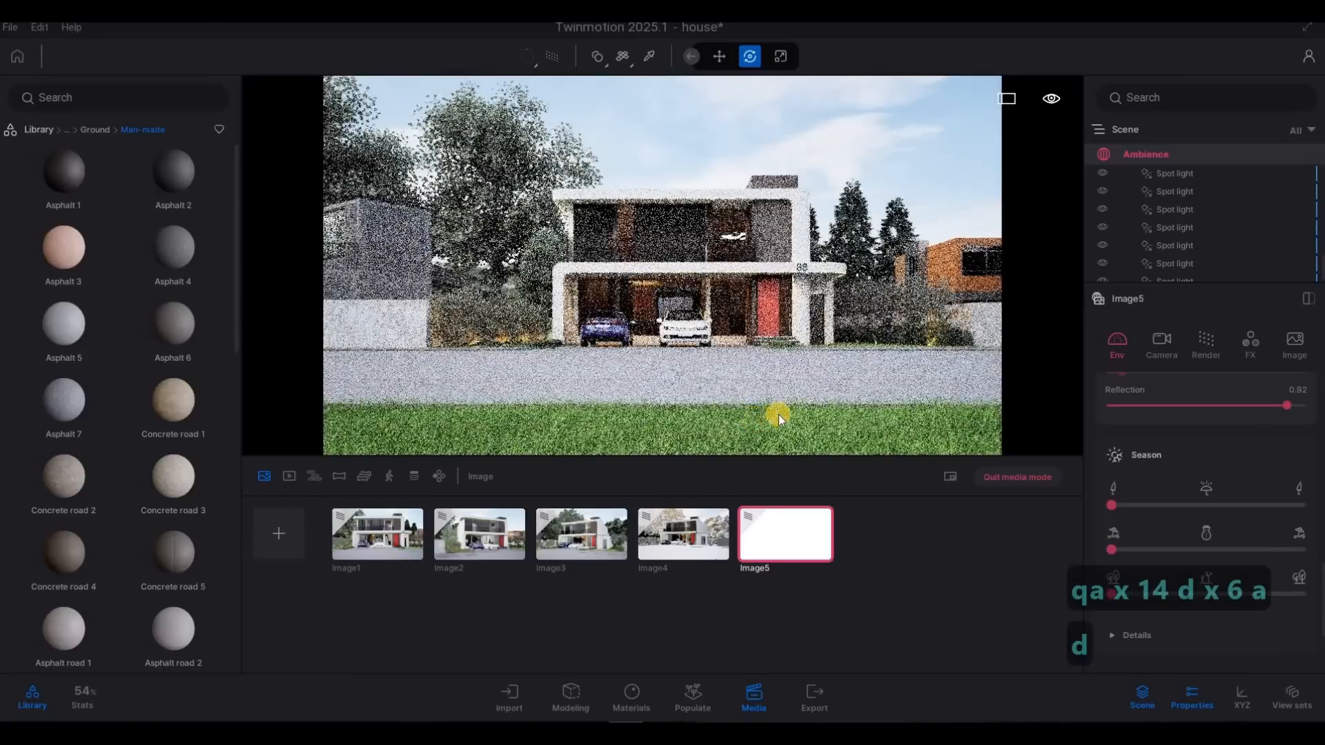
Lower the fifth image's camera, lengthen its focal length to tighten on the house, and pull back until the grass strip shows
key("q")
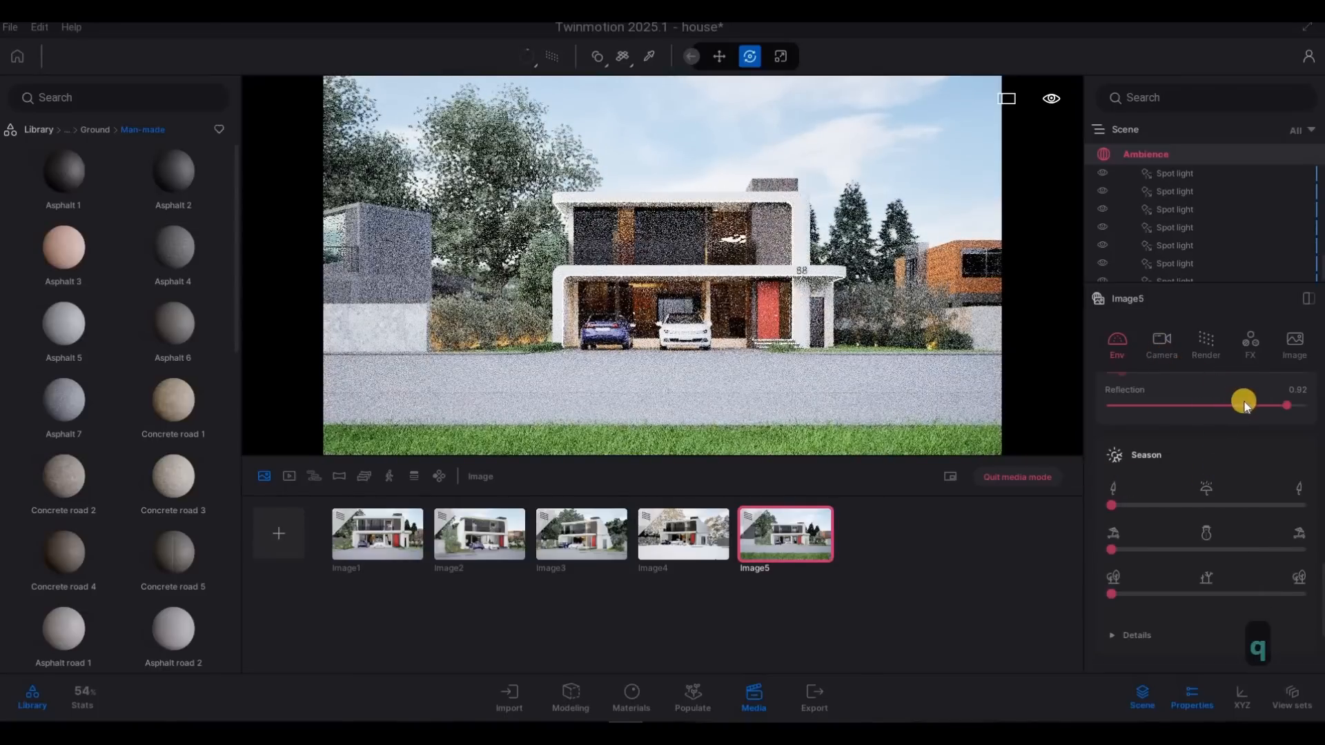
scroll(1238, 386, "down", 5)
left_click(1255, 374)
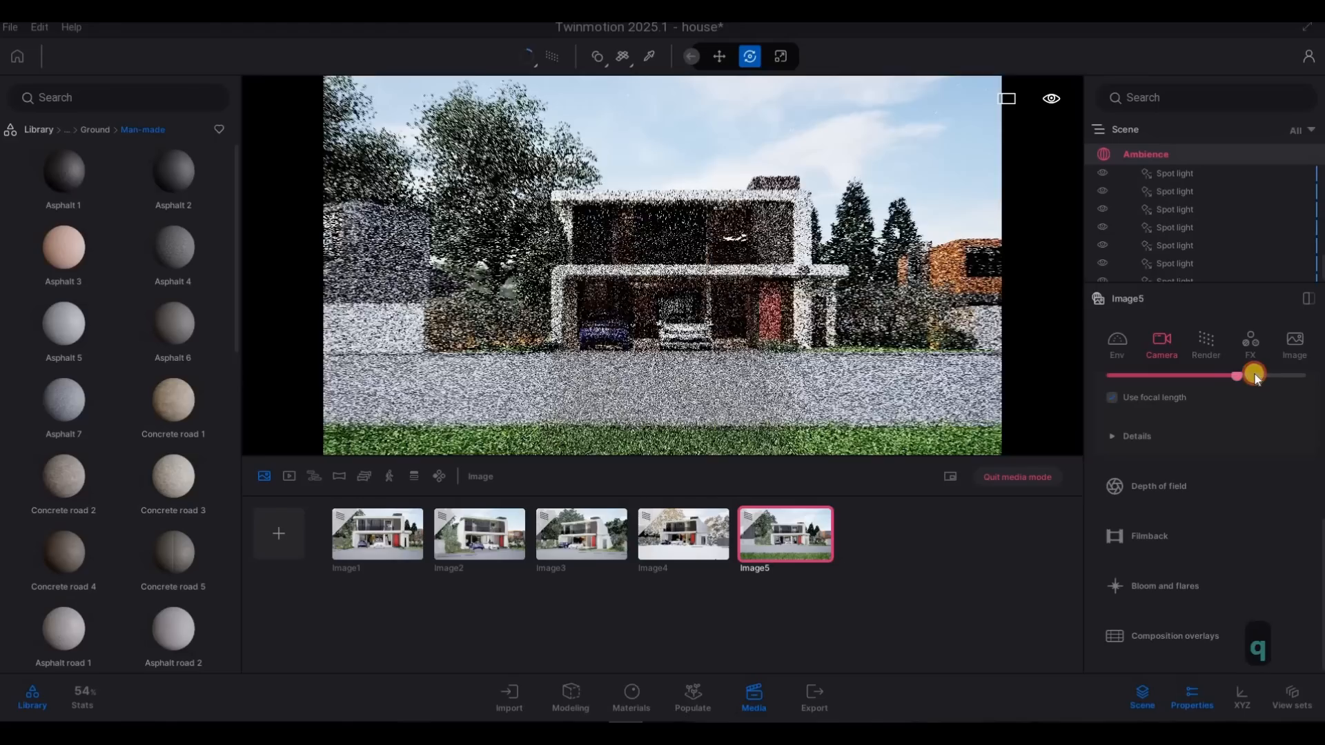
key("d")
key("s")
key("d")
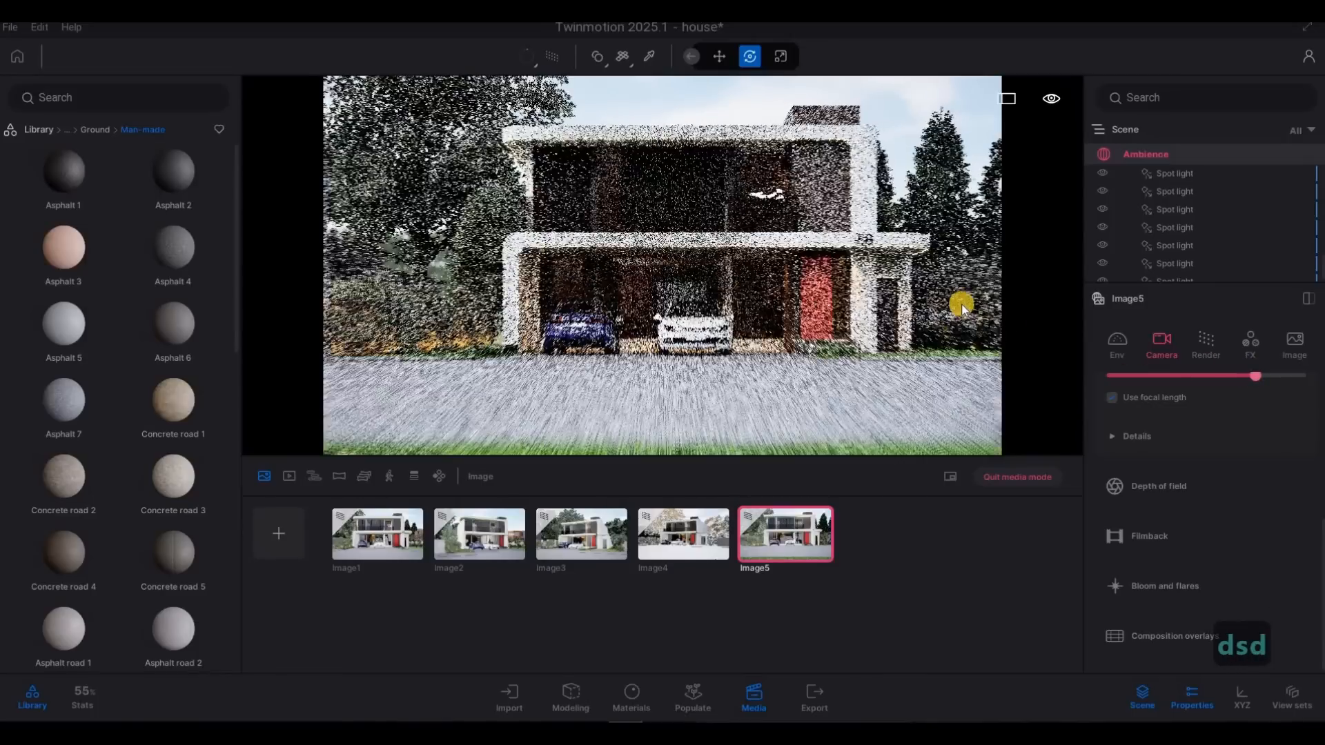
key("s")
key("s")
key("s")
key("s")
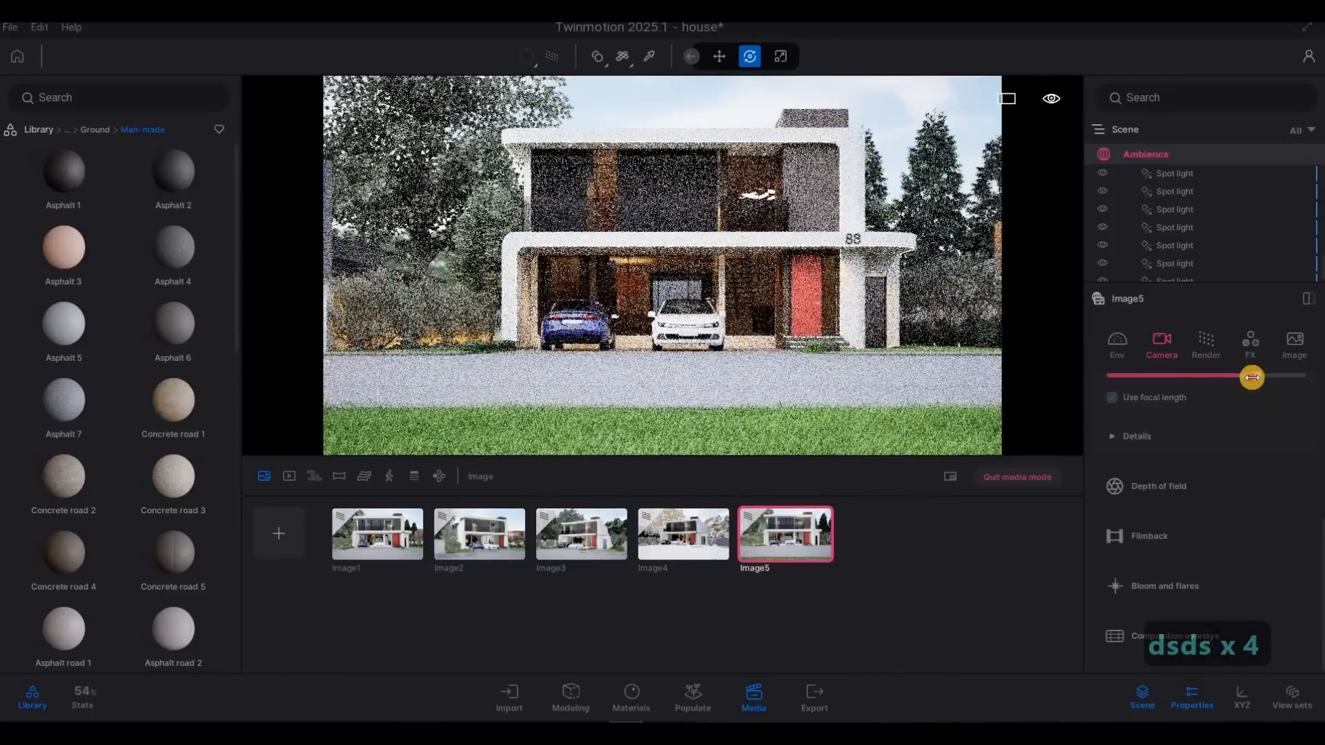
Shorten the fifth image's focal length slightly, lower the camera toward road level and shift it a little sideways
left_click(1251, 378)
key("q")
key("q")
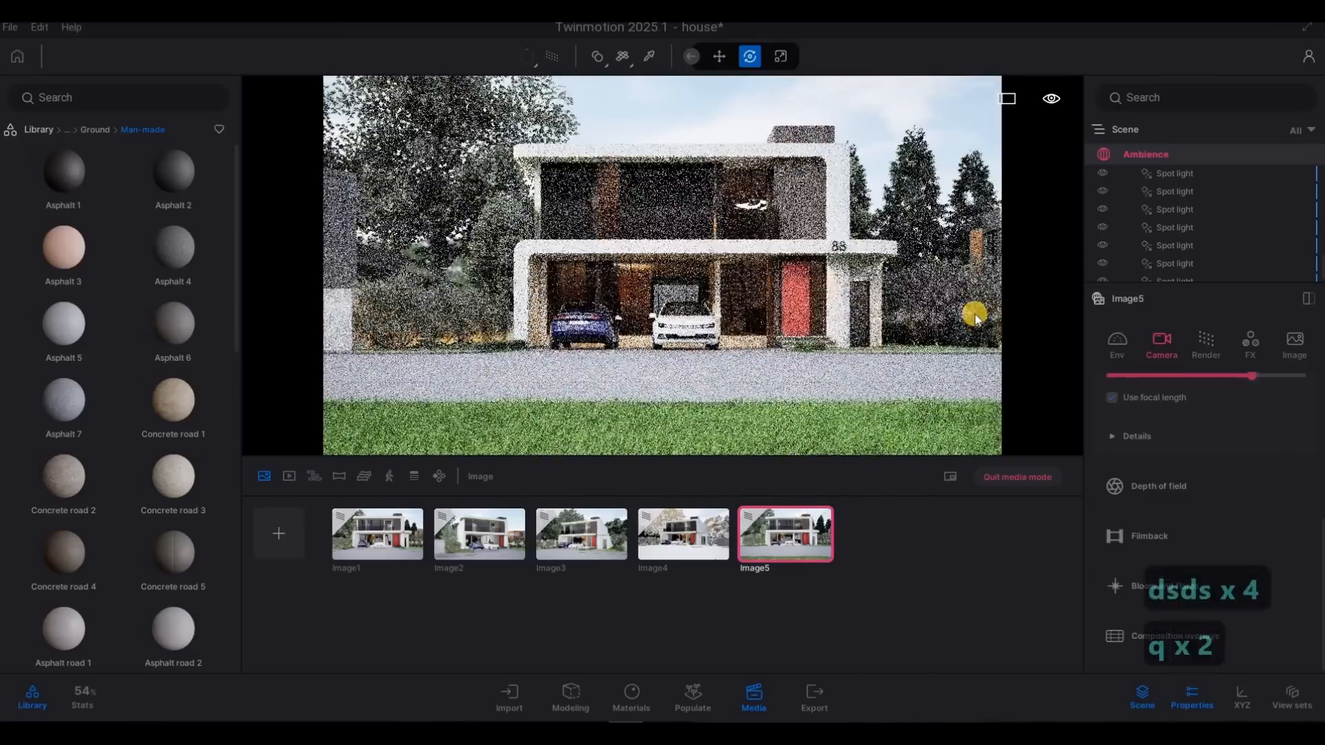
key("q")
key("d")
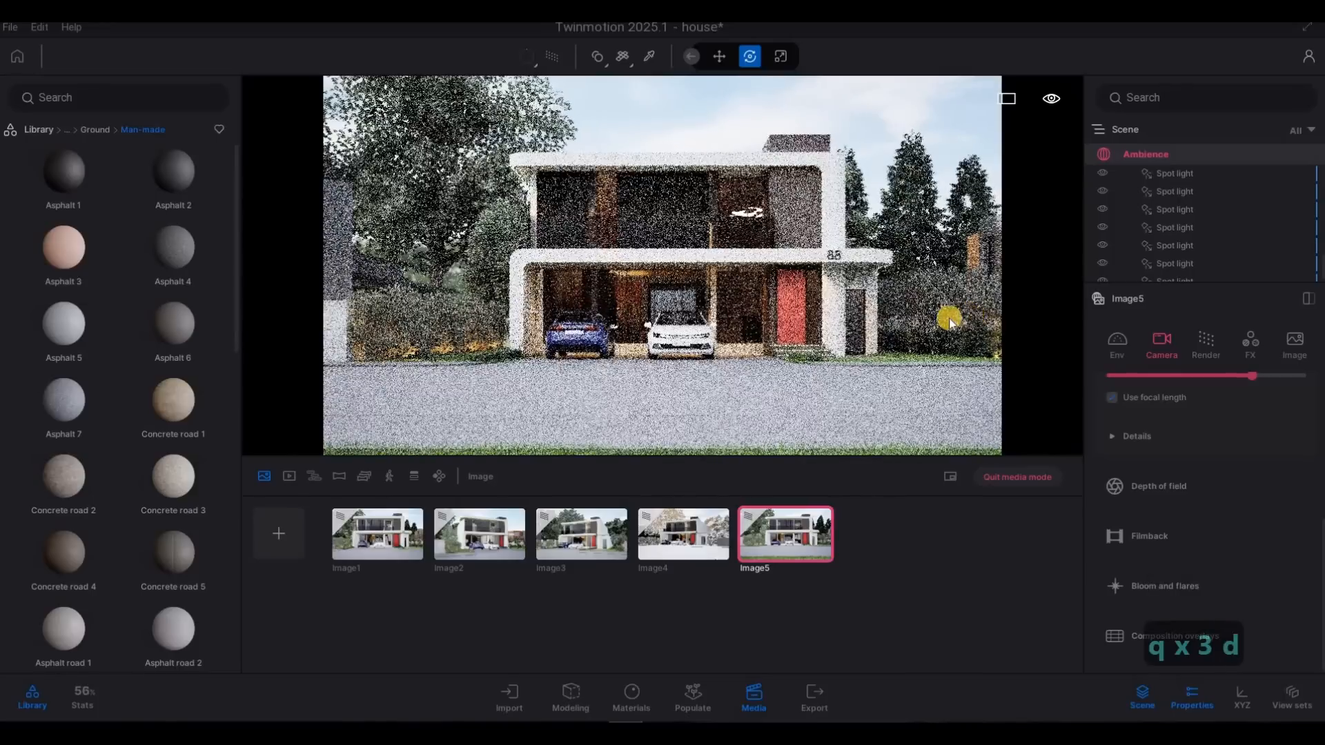
key("d")
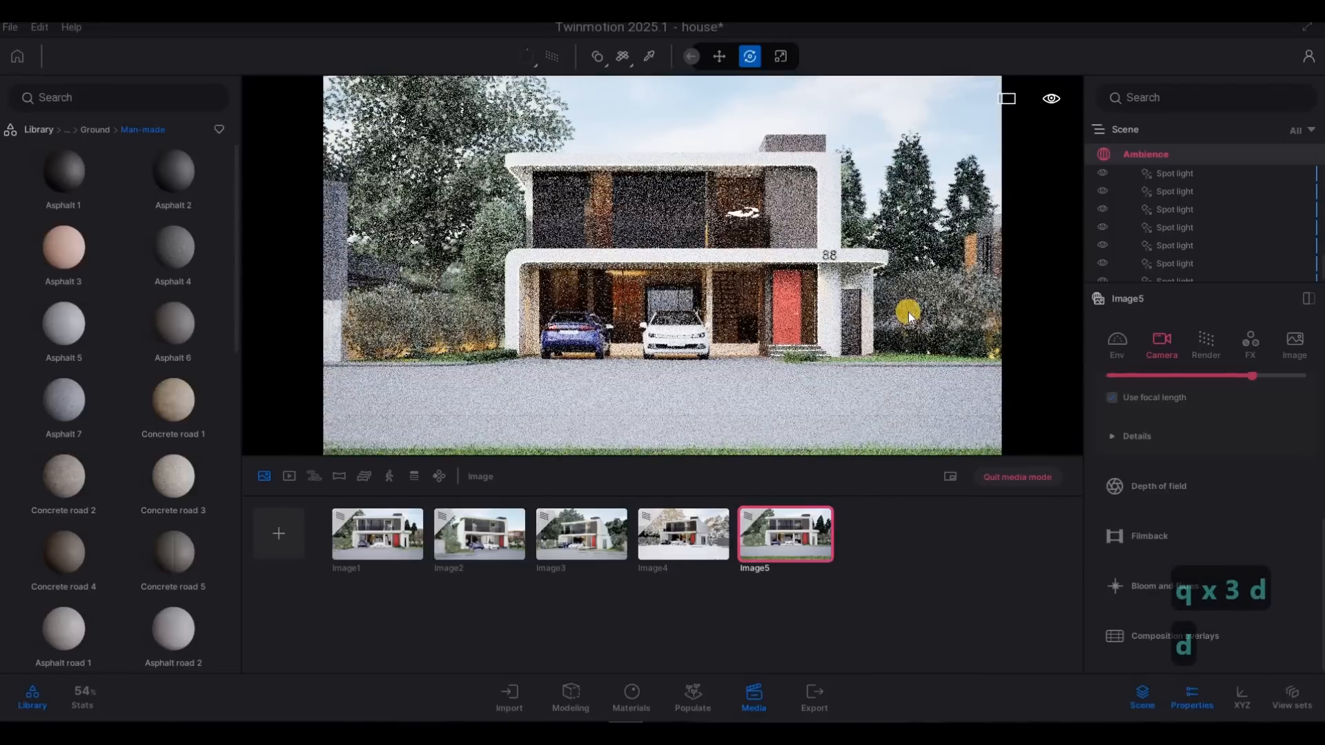
Pull the fifth image's camera farther back, lengthen the focal length slightly to reframe the house, and update the saved image
key("q")
key("s")
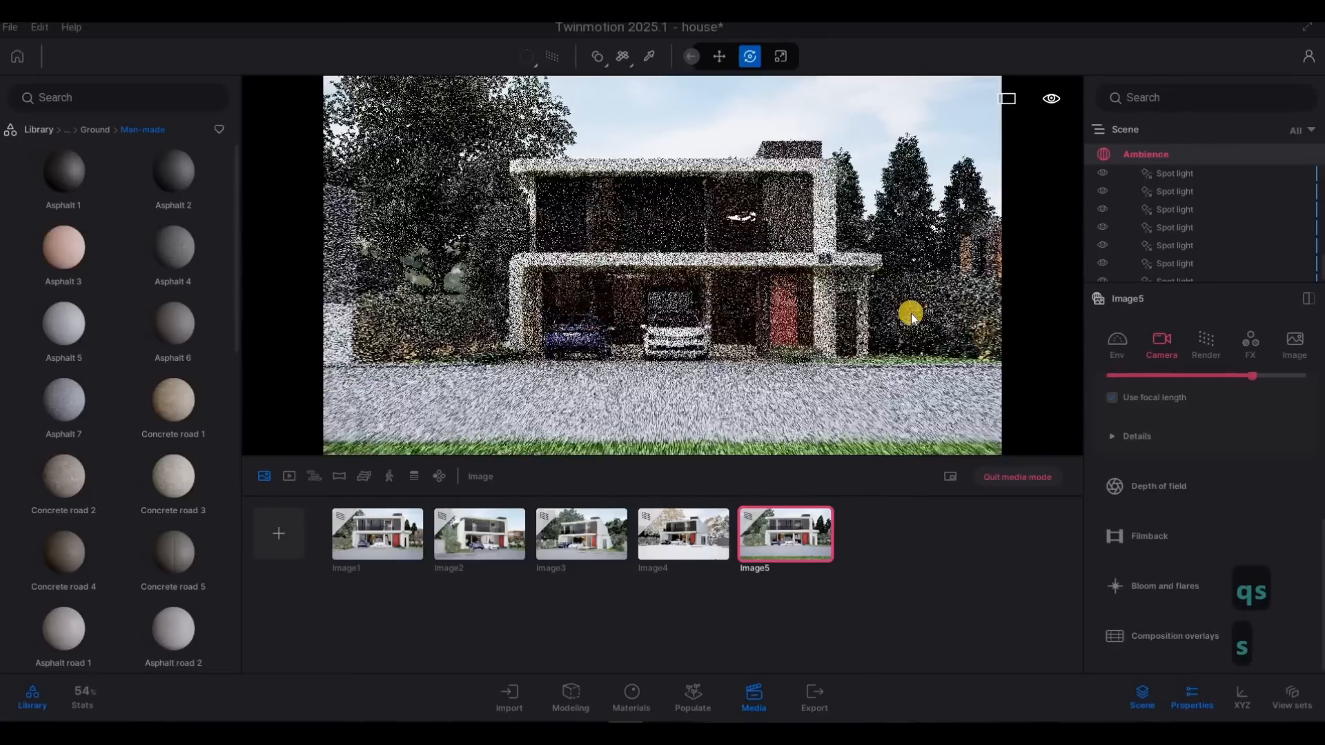
key("s")
key("q")
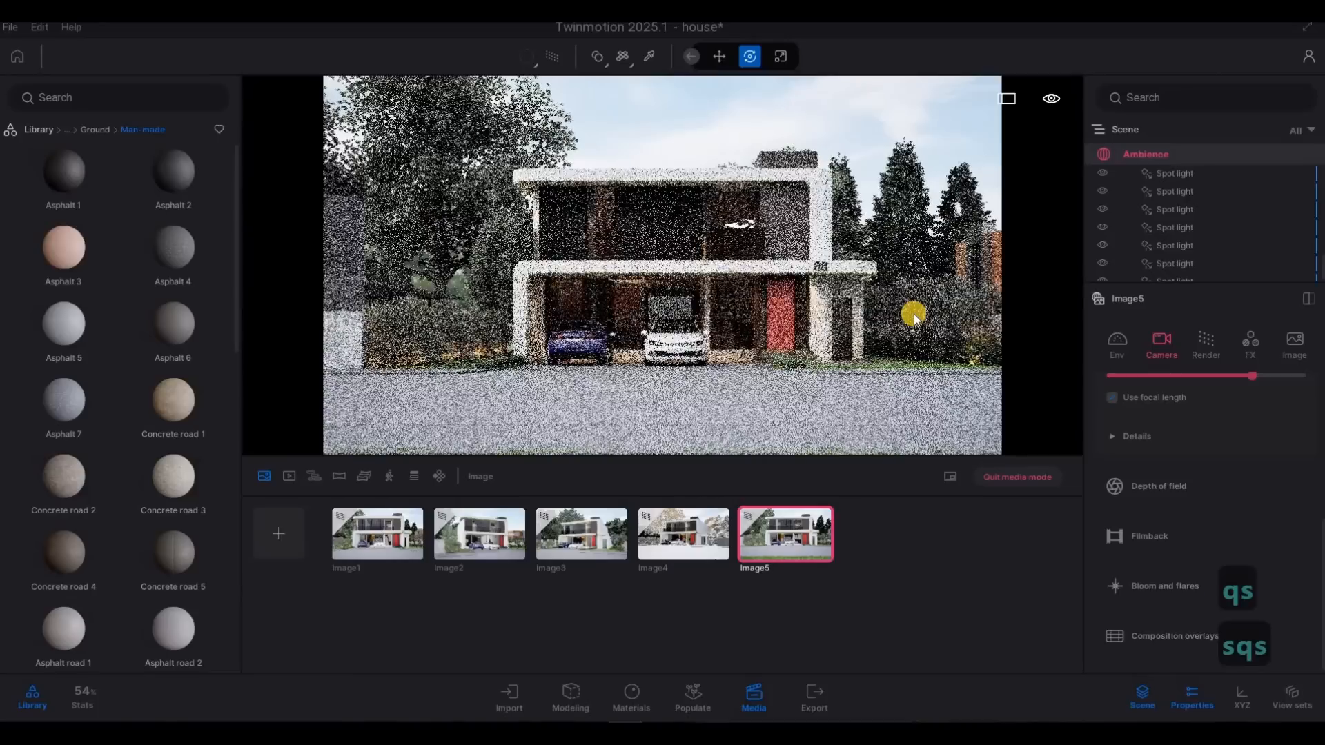
key("s")
key("s")
key("s")
key("s")
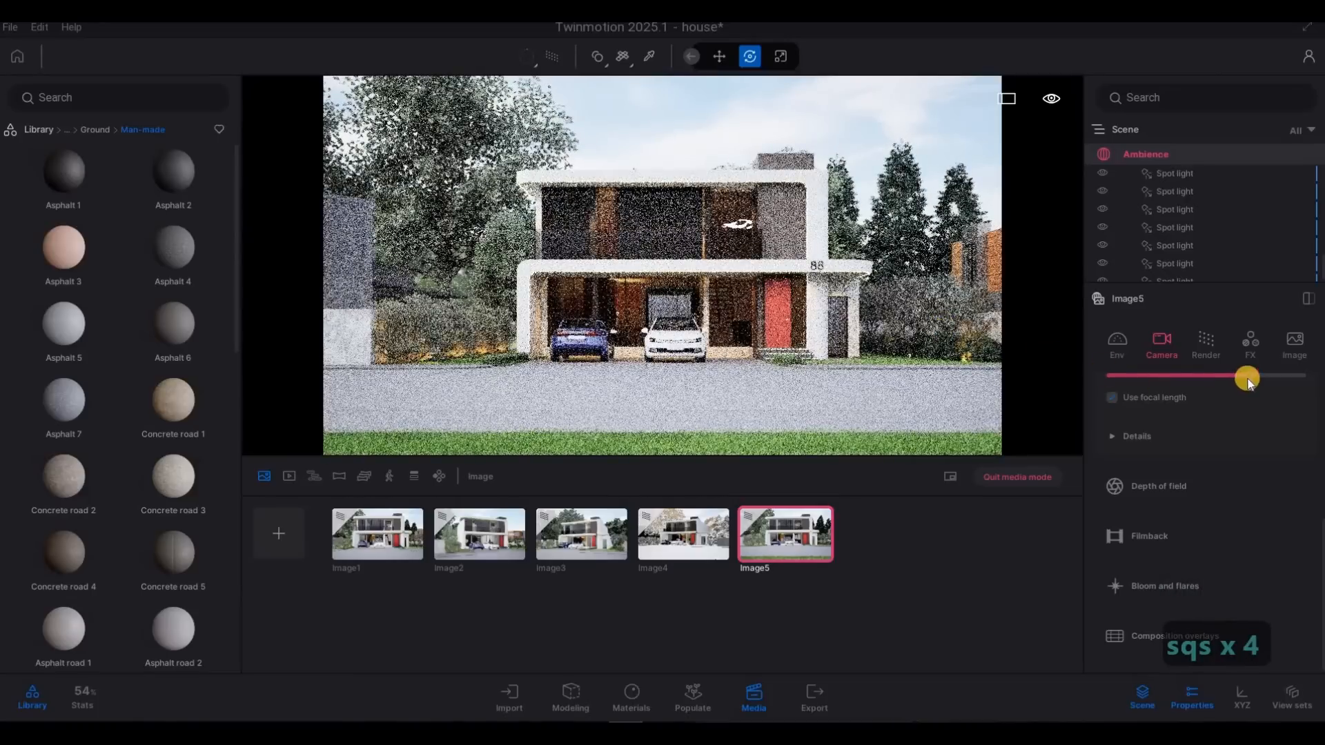
left_click_drag(1253, 374, 1255, 374)
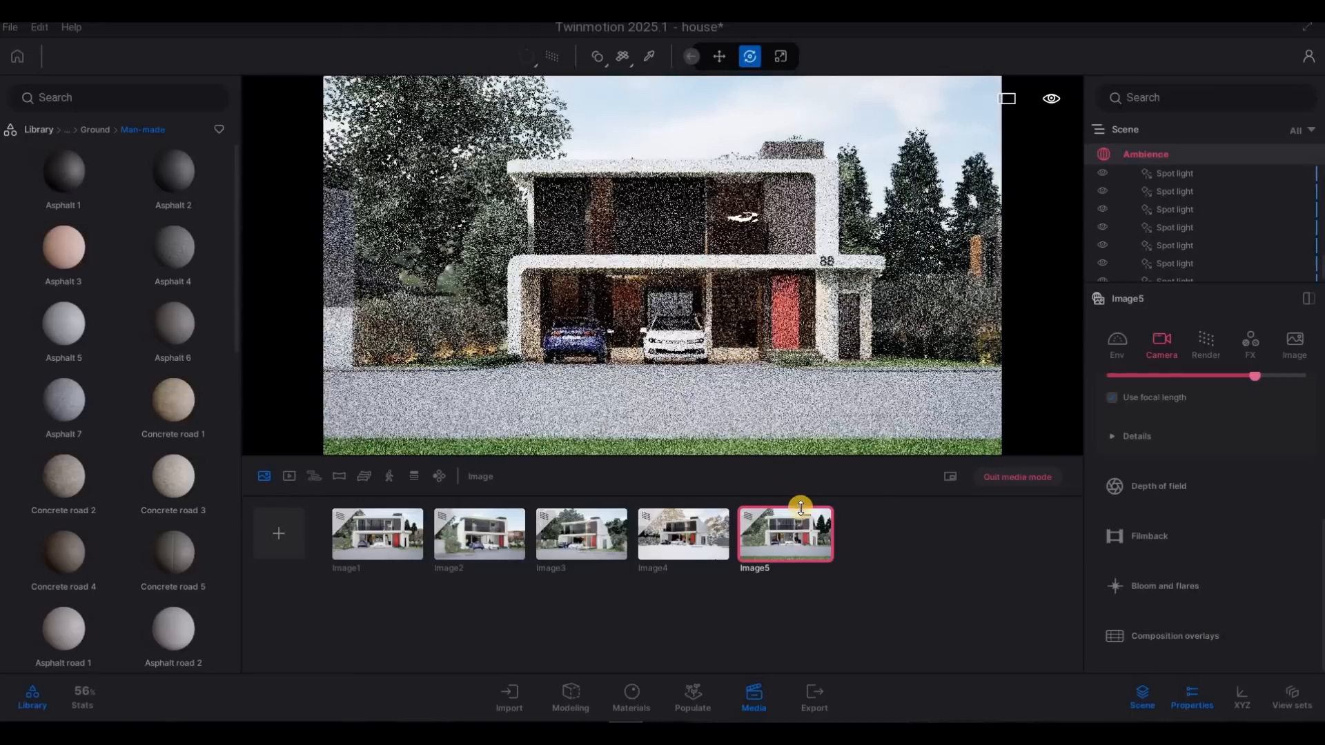
left_click(797, 508)
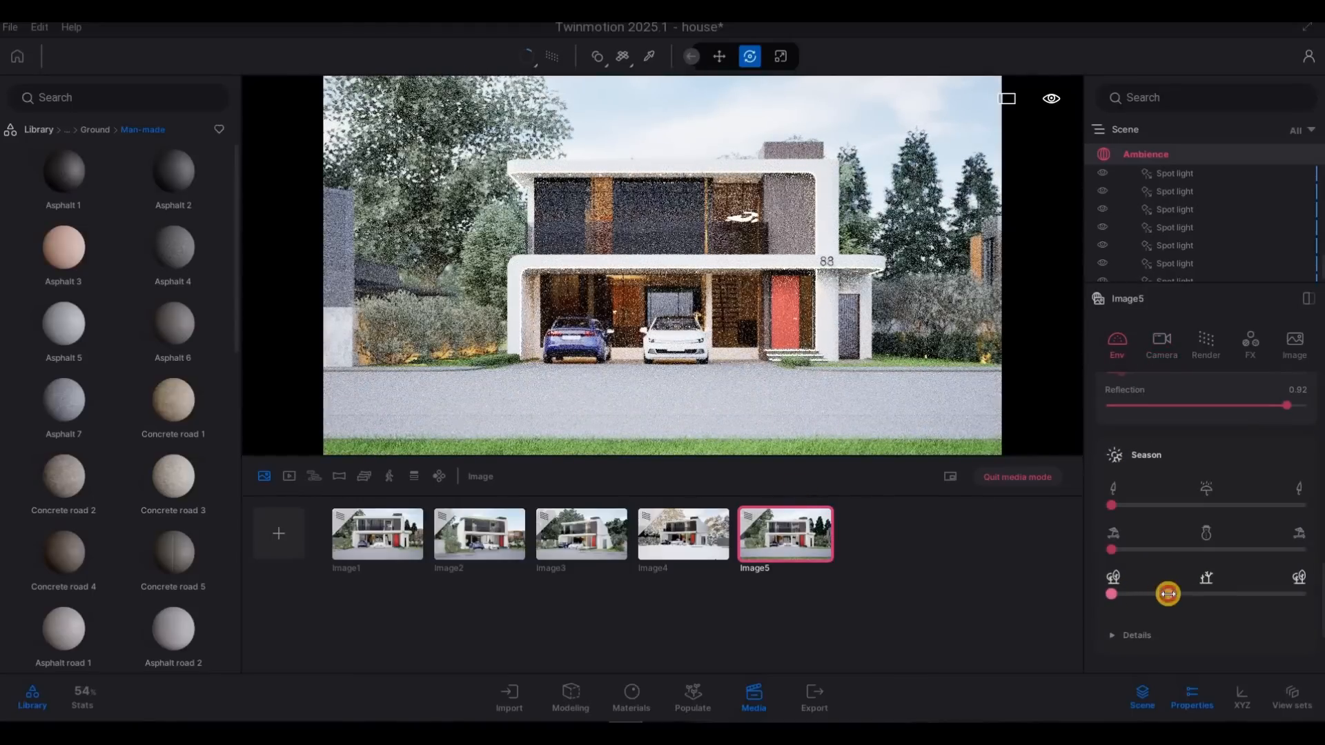
Give the fifth image rainy weather with puddles, a season between summer and winter, and red autumn foliage, and update it
left_click_drag(1232, 601, 1305, 605)
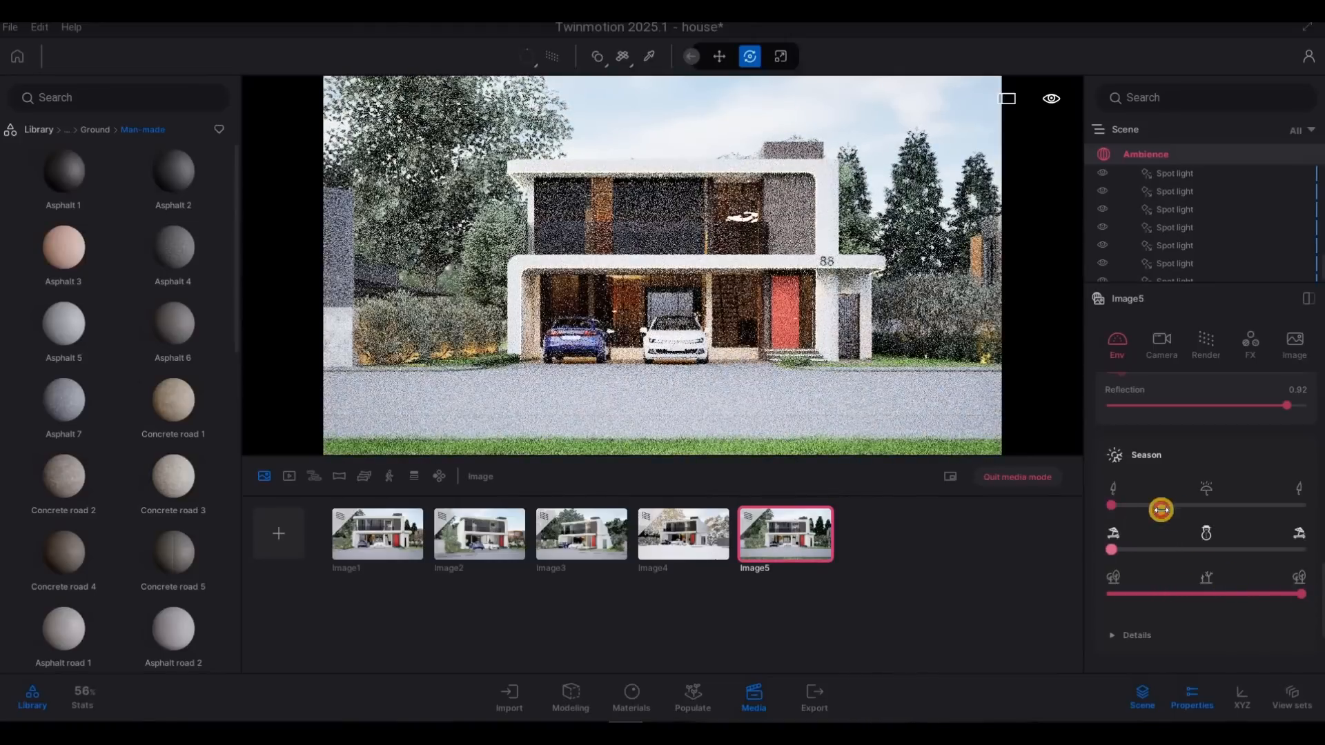
left_click_drag(1205, 512, 1205, 512)
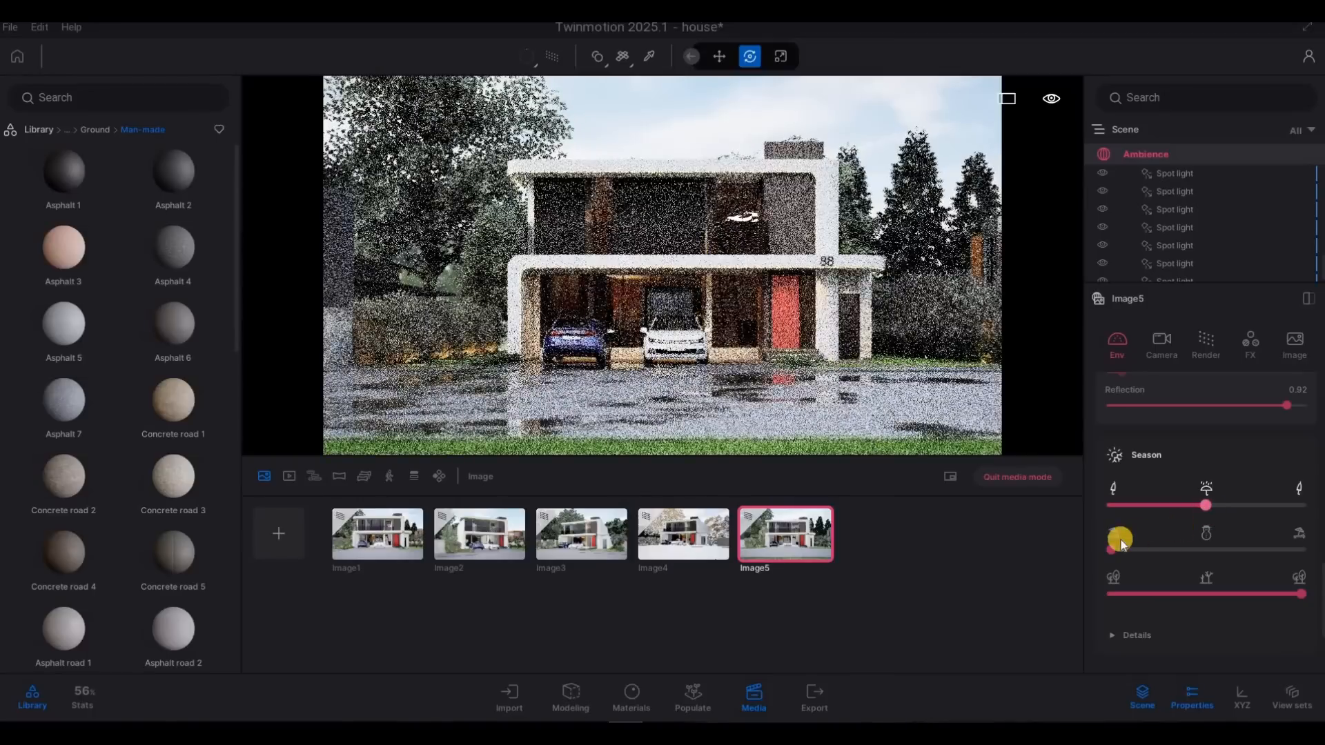
left_click(1166, 549)
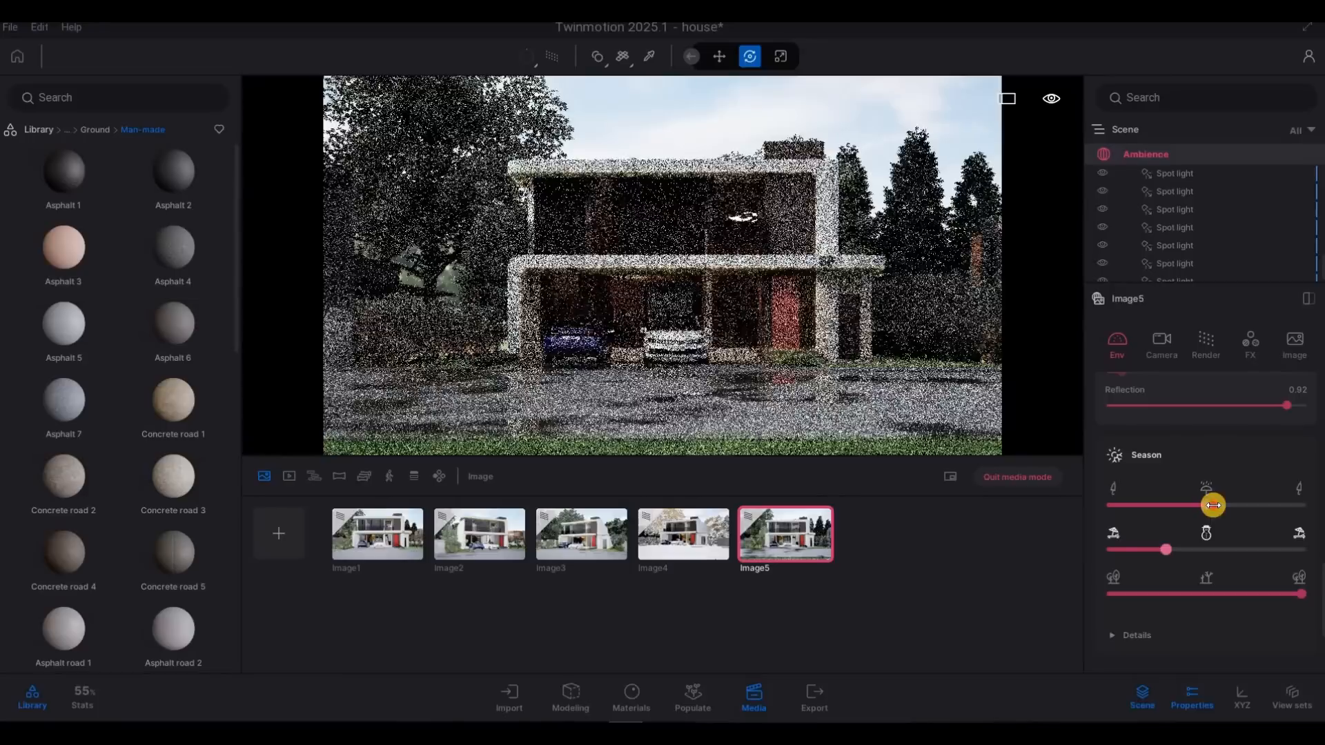
mouse_move(1228, 591)
left_mouse_down()
mouse_move(1117, 586)
mouse_move(1168, 583)
mouse_move(1178, 599)
left_mouse_up()
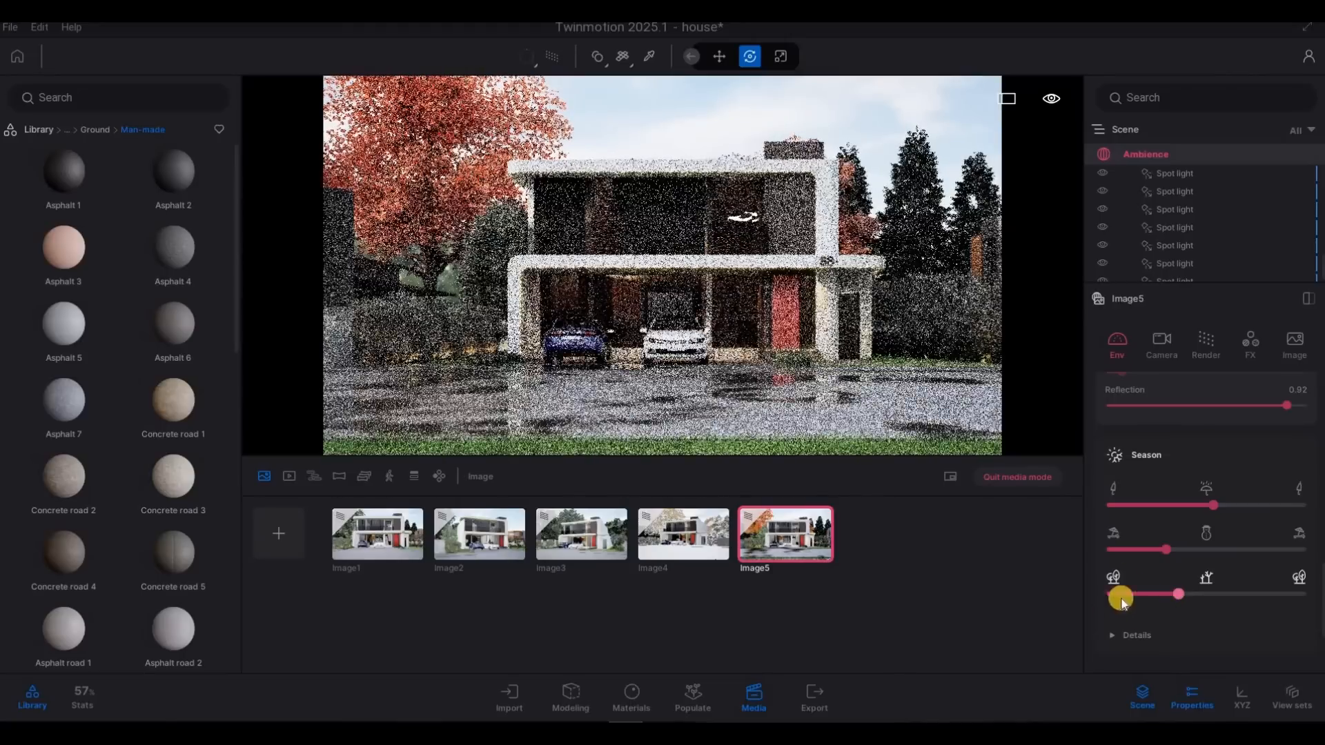
left_click(796, 511)
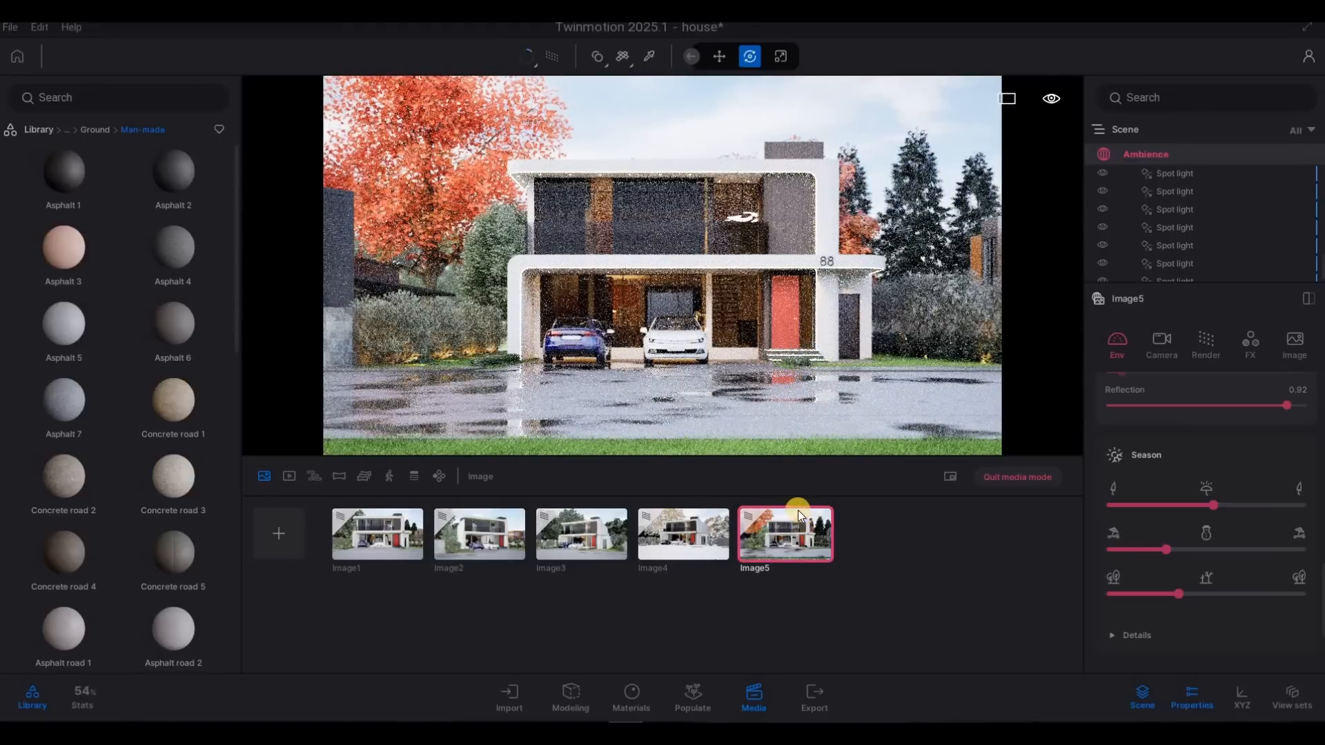
Nudge the fifth image's camera slightly sideways in front of the house and update the saved image with this view
left_click(782, 534)
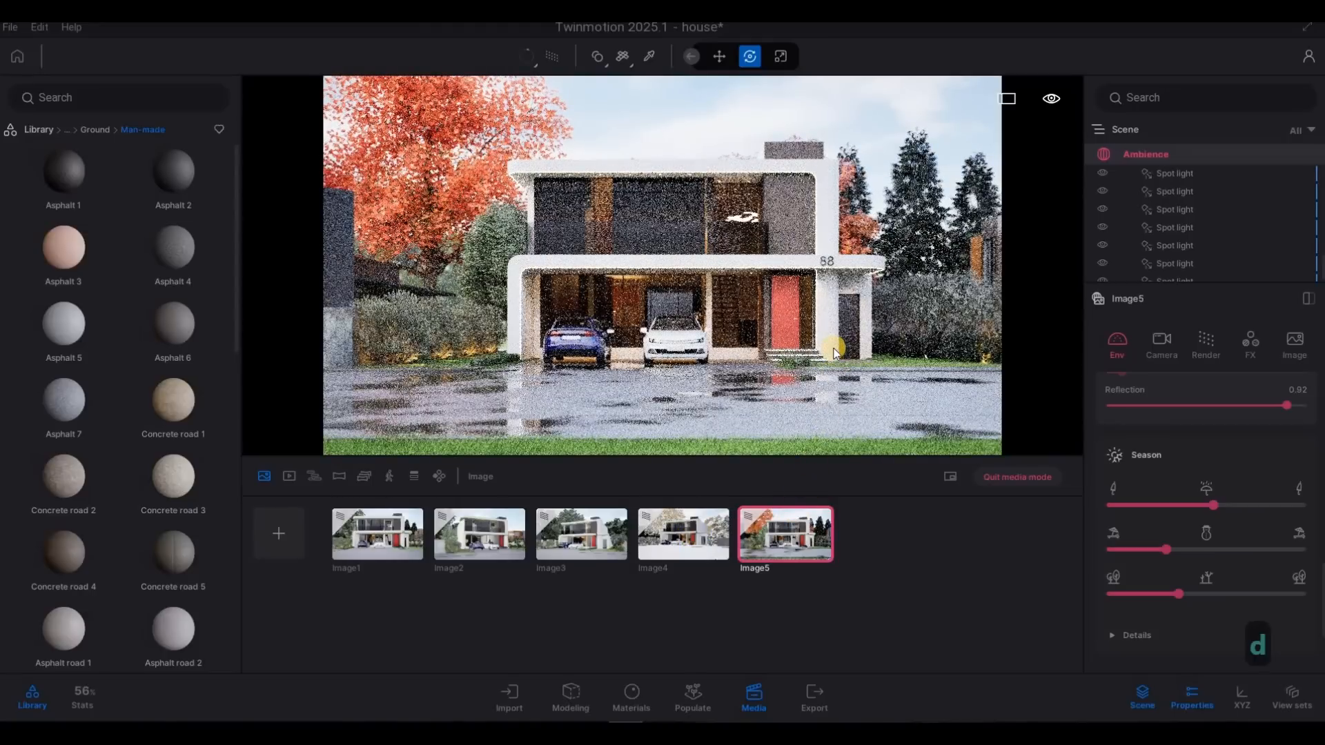
left_click(825, 401)
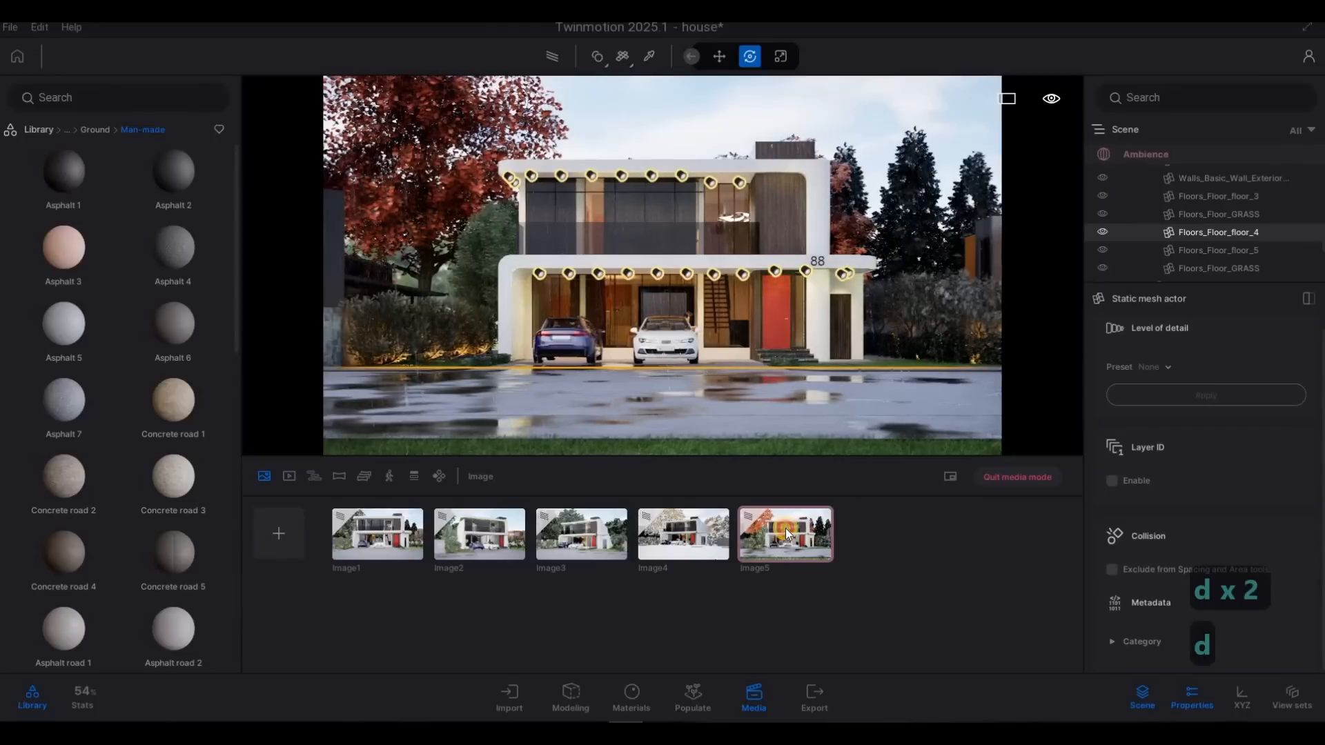
left_click(785, 530)
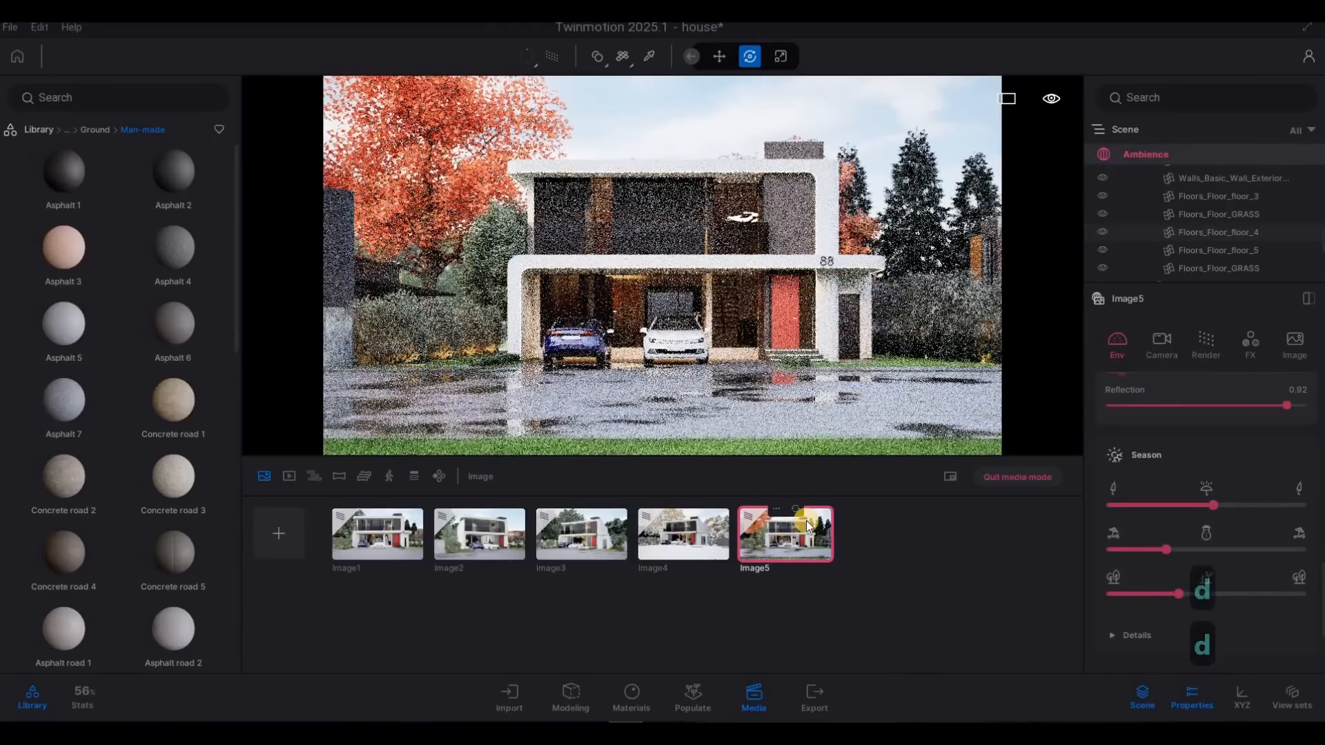
left_click(800, 505)
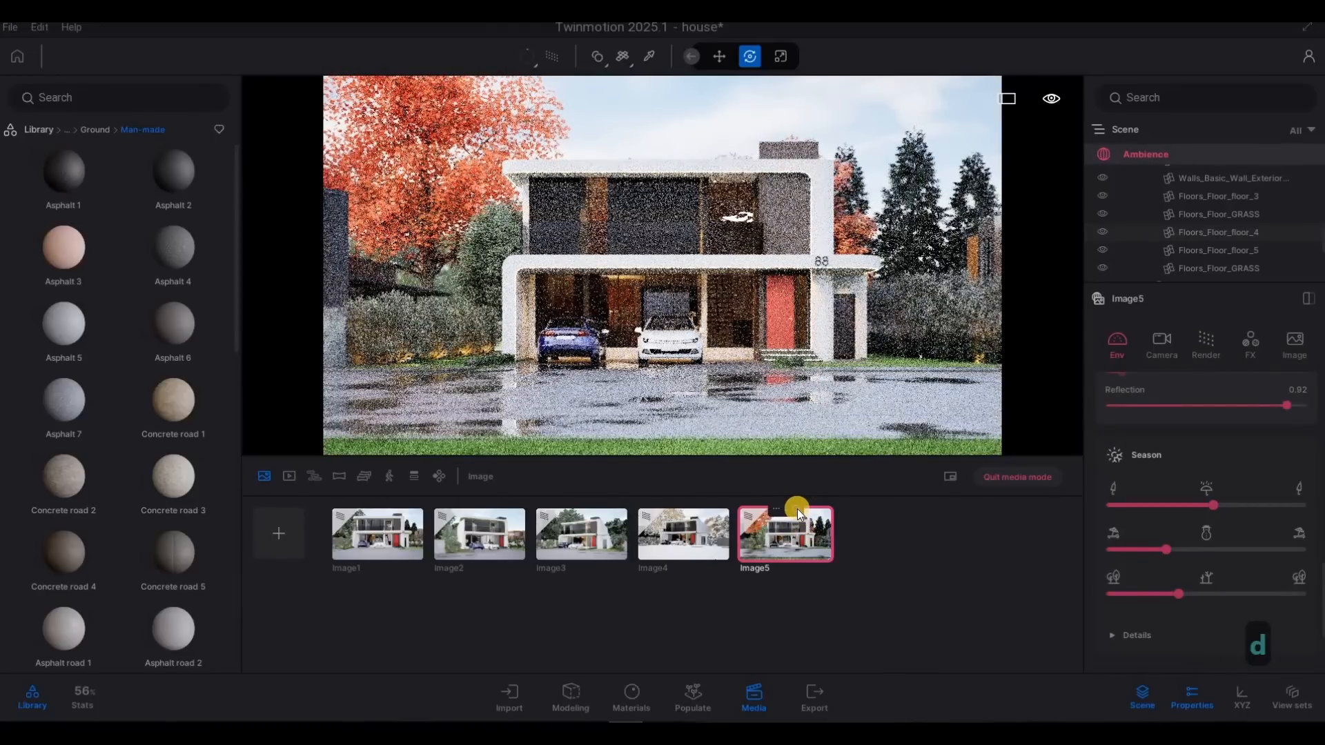
left_click(797, 508)
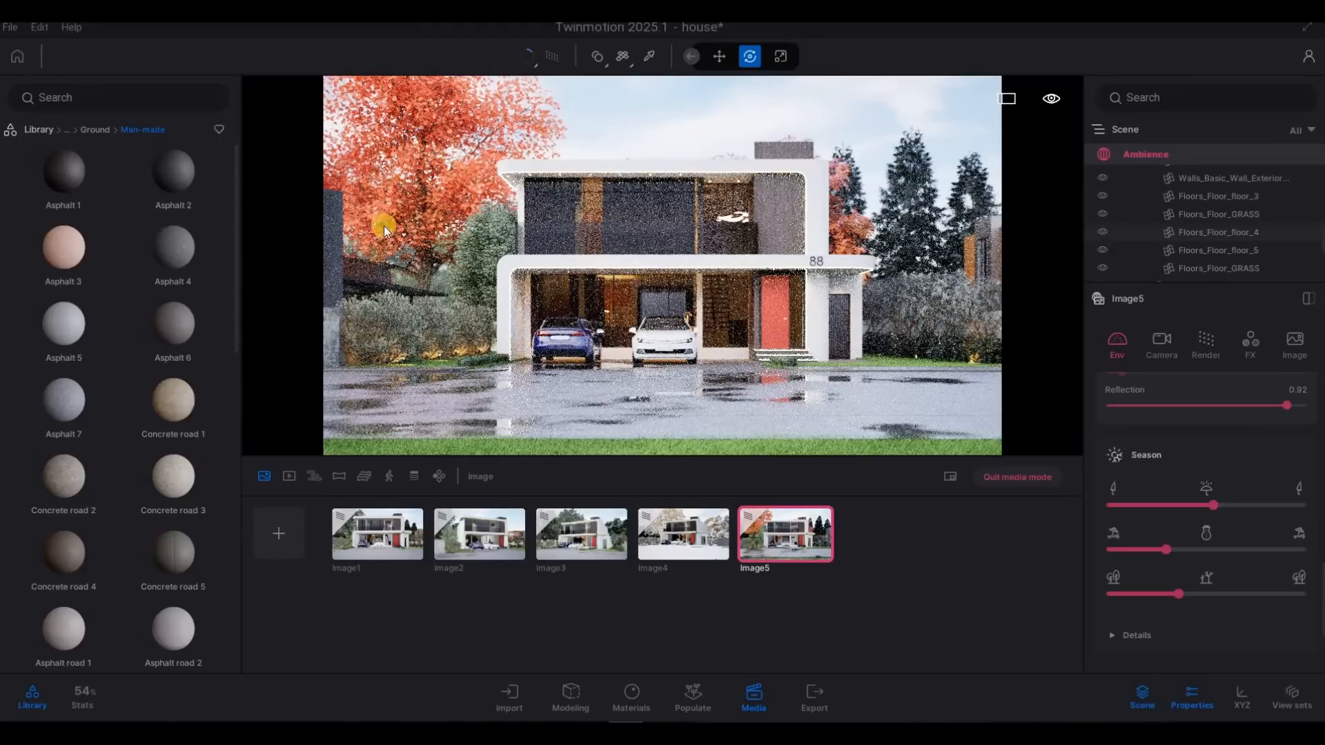
Switch from still images to video media, leave the saved image view and clear the object selection
left_click(289, 477)
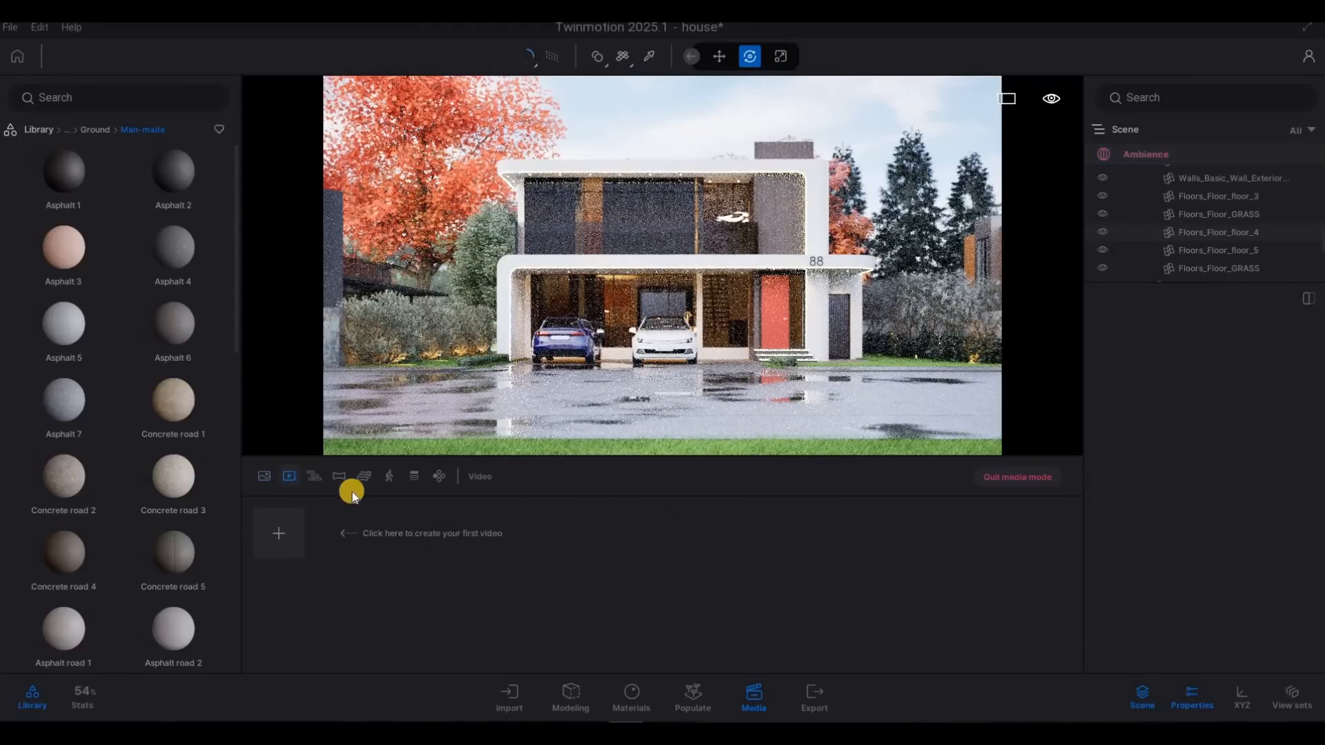
left_click(1008, 478)
key("Escape")
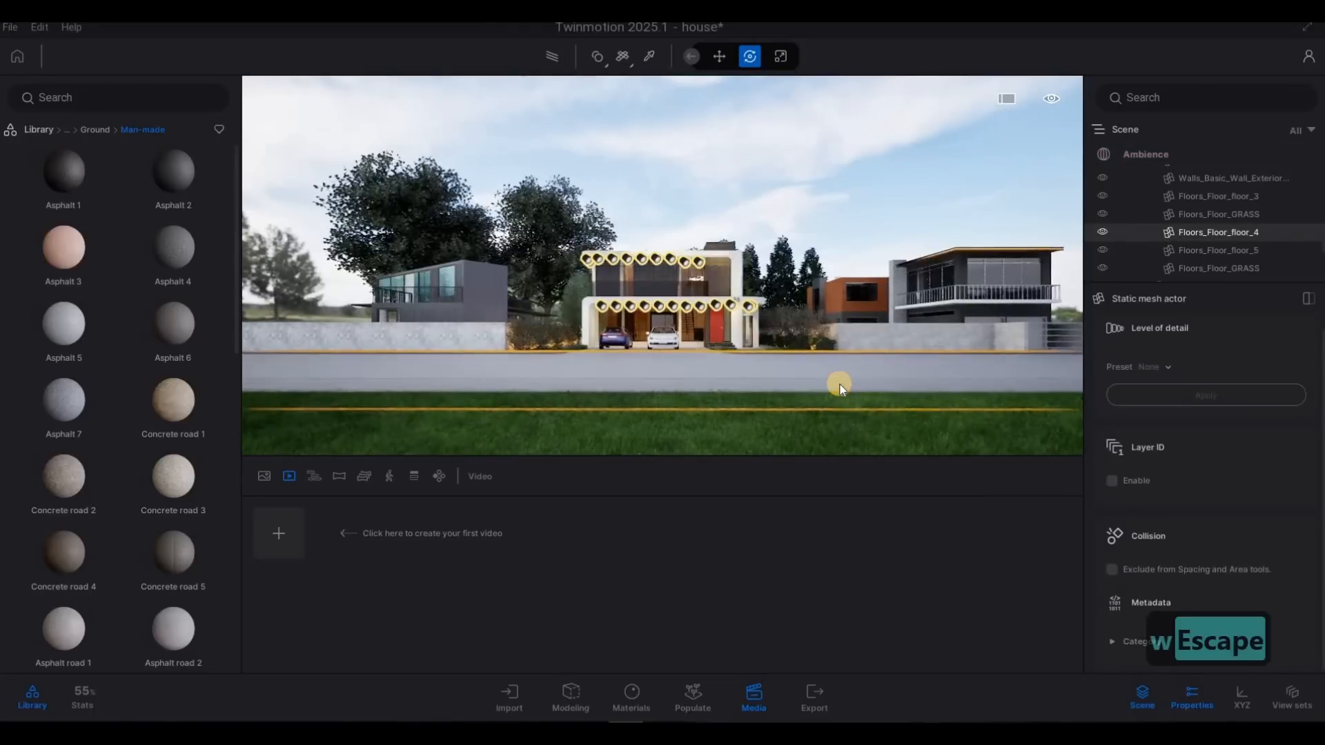
key("Escape")
Turn off path tracing, and move the camera sideways and forward onto the road to face the house
key("d")
key("w")
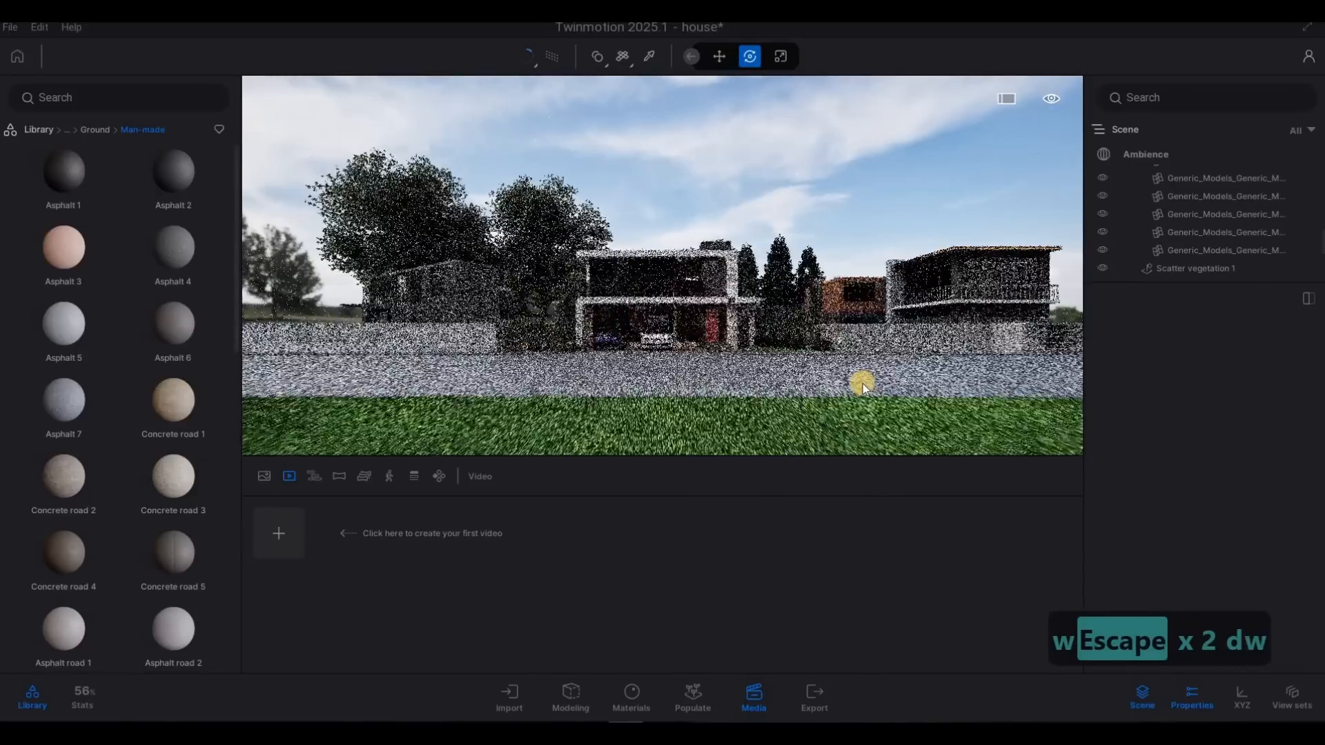
key("a")
key("a")
key("a")
key("a")
key("a")
key("a")
key("a")
key("a")
key("a")
key("a")
key("a")
key("a")
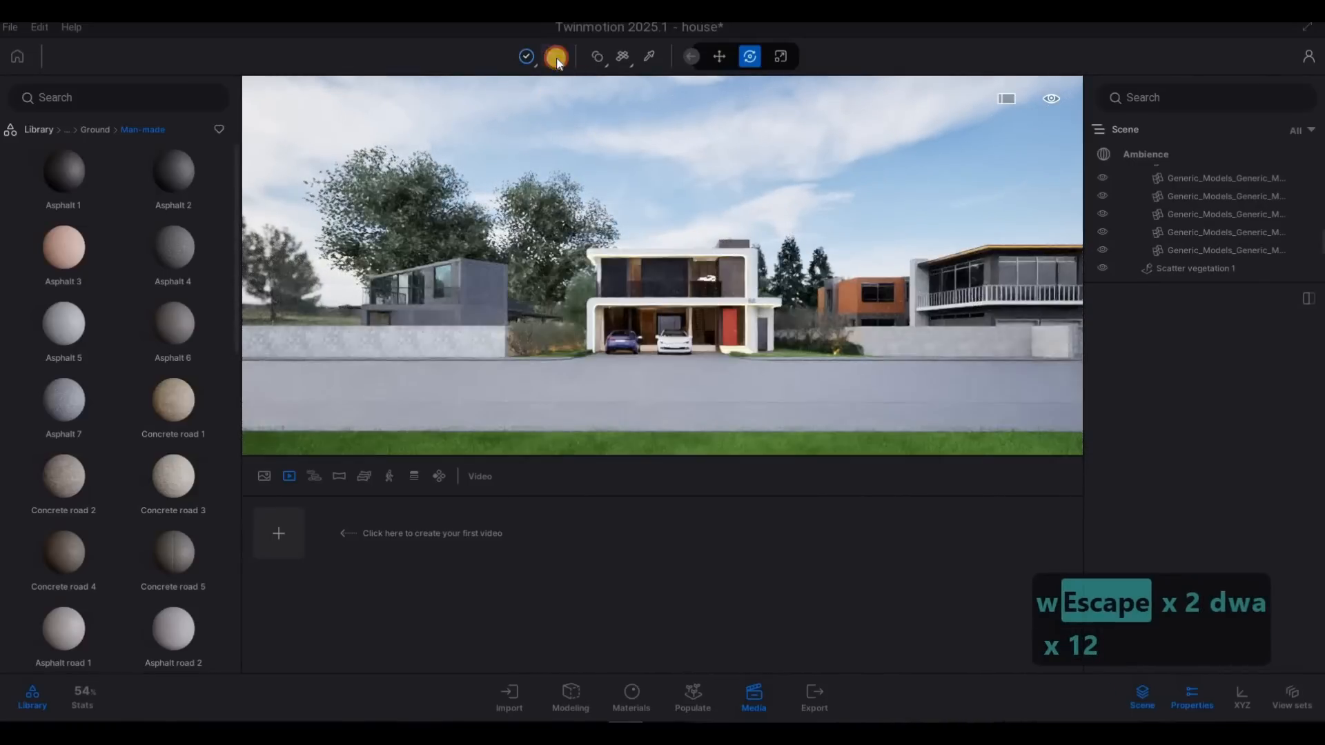
key("w")
key("w")
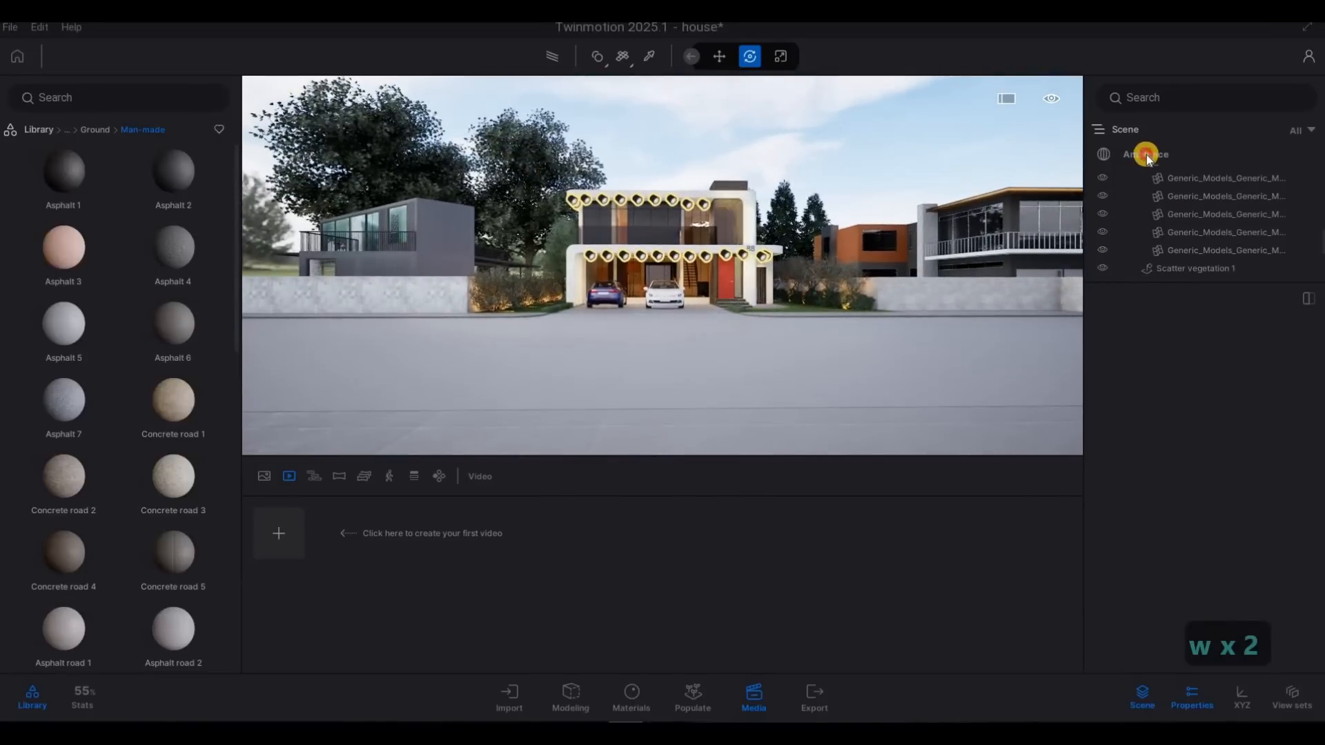
Change the Ambience real-time render's global illumination from Lumen to Standard
left_click(1145, 154)
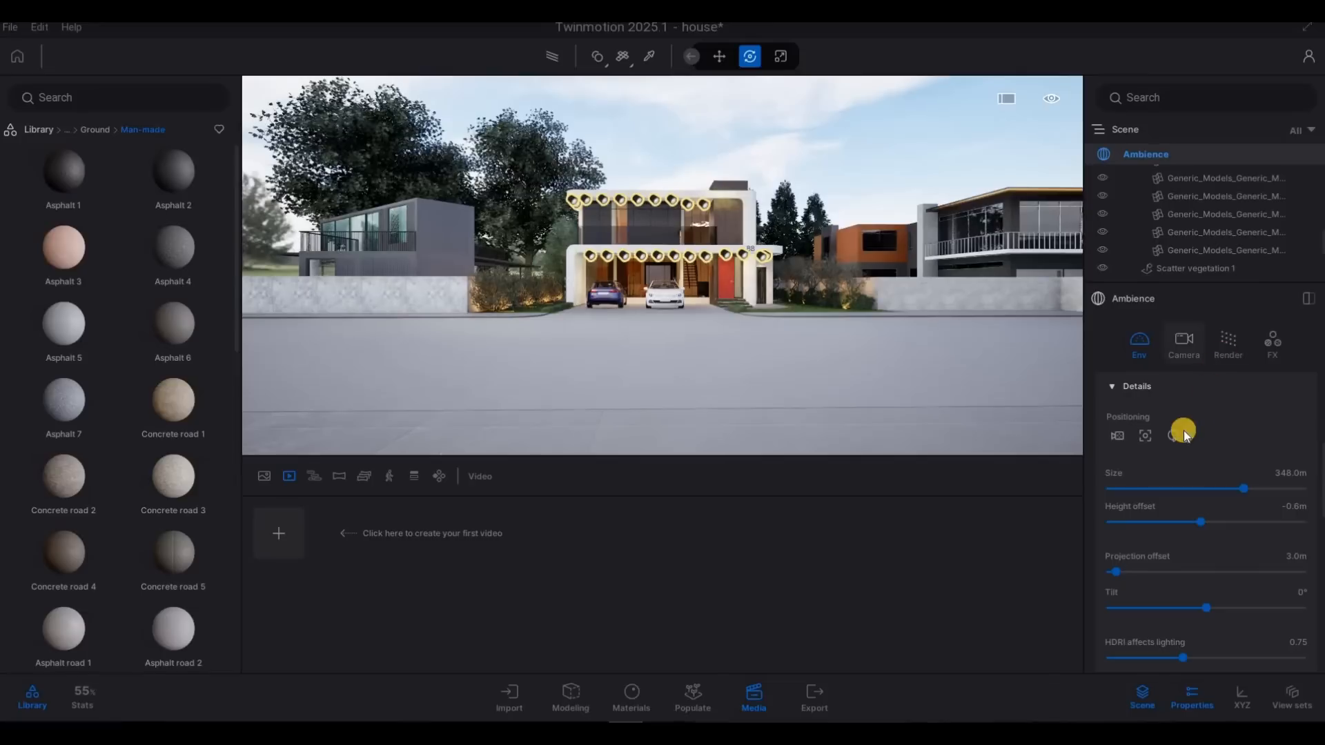
scroll(1182, 442, "down", 10)
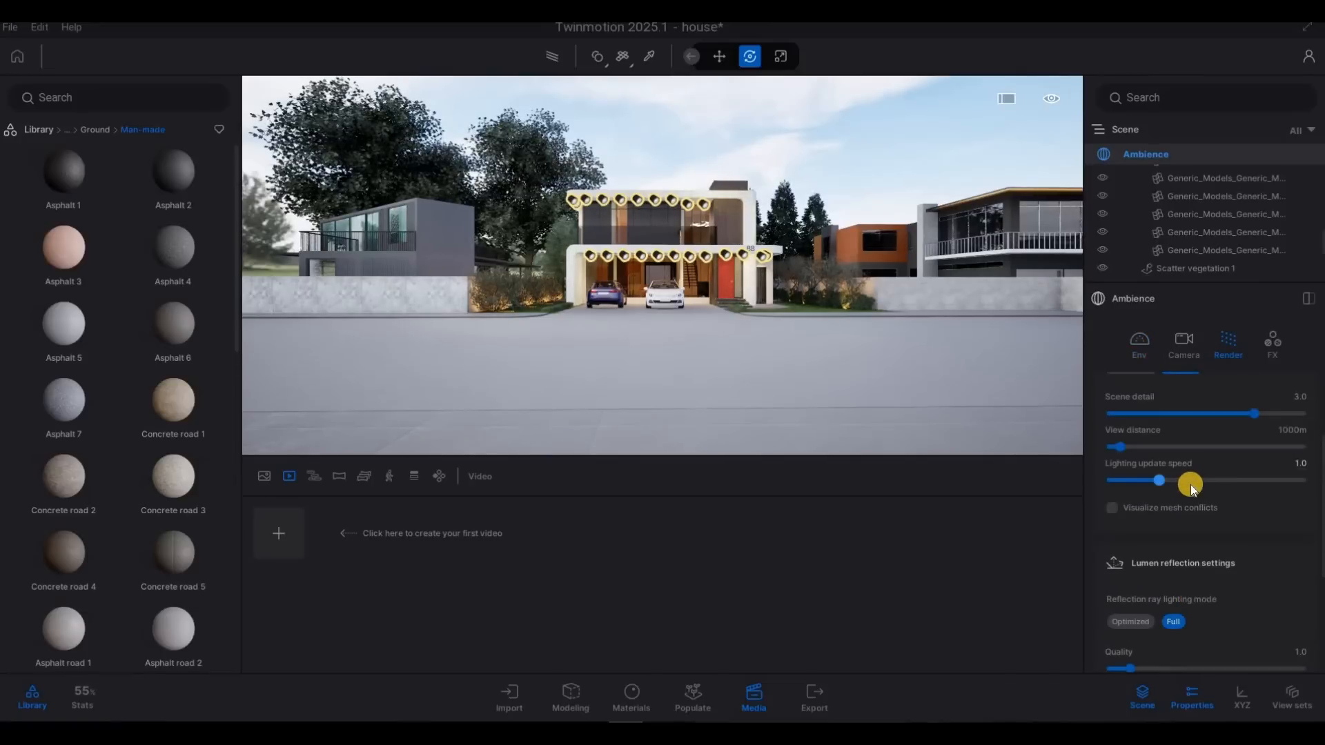
scroll(1190, 485, "up", 3)
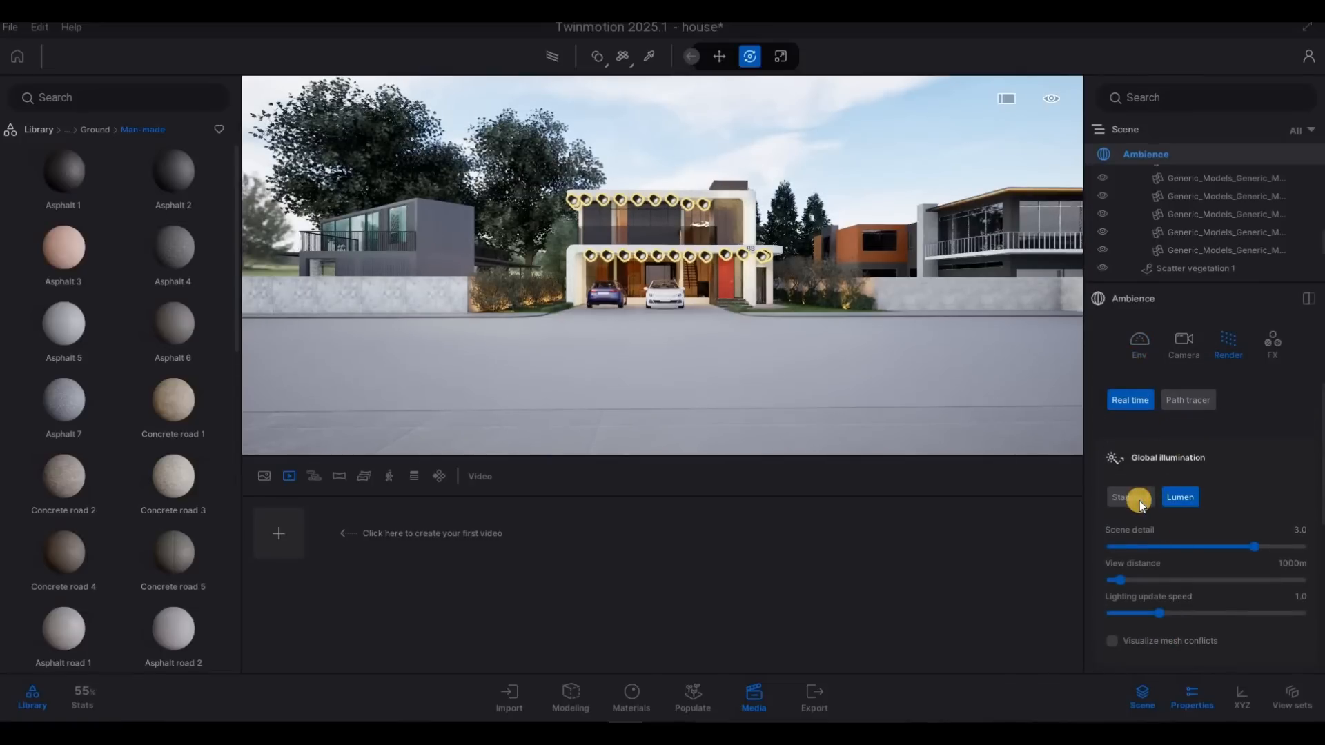
Center the house in the street view, create the first video from it and refine its opening keyframe slightly closer
key("s")
key("w")
right_click_drag(694, 304, 697, 303)
key("d")
key("w")
key("e")
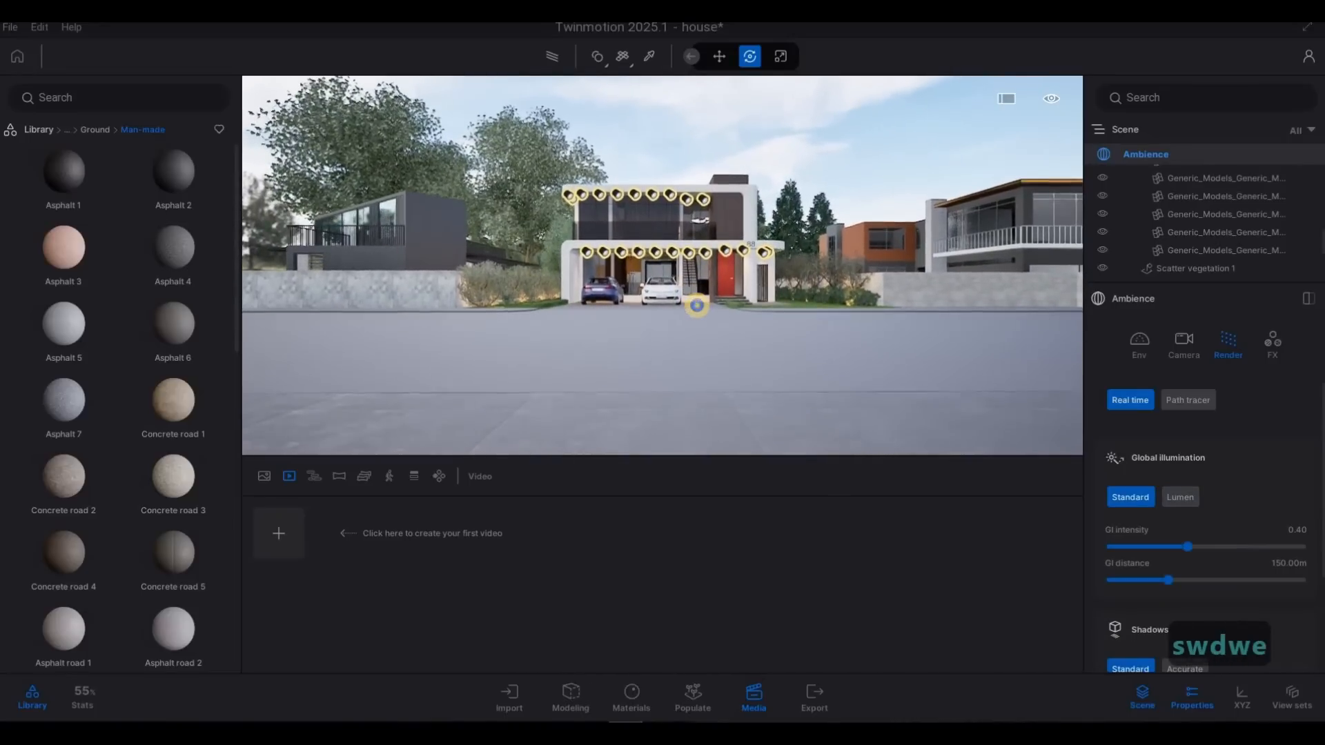
key("w")
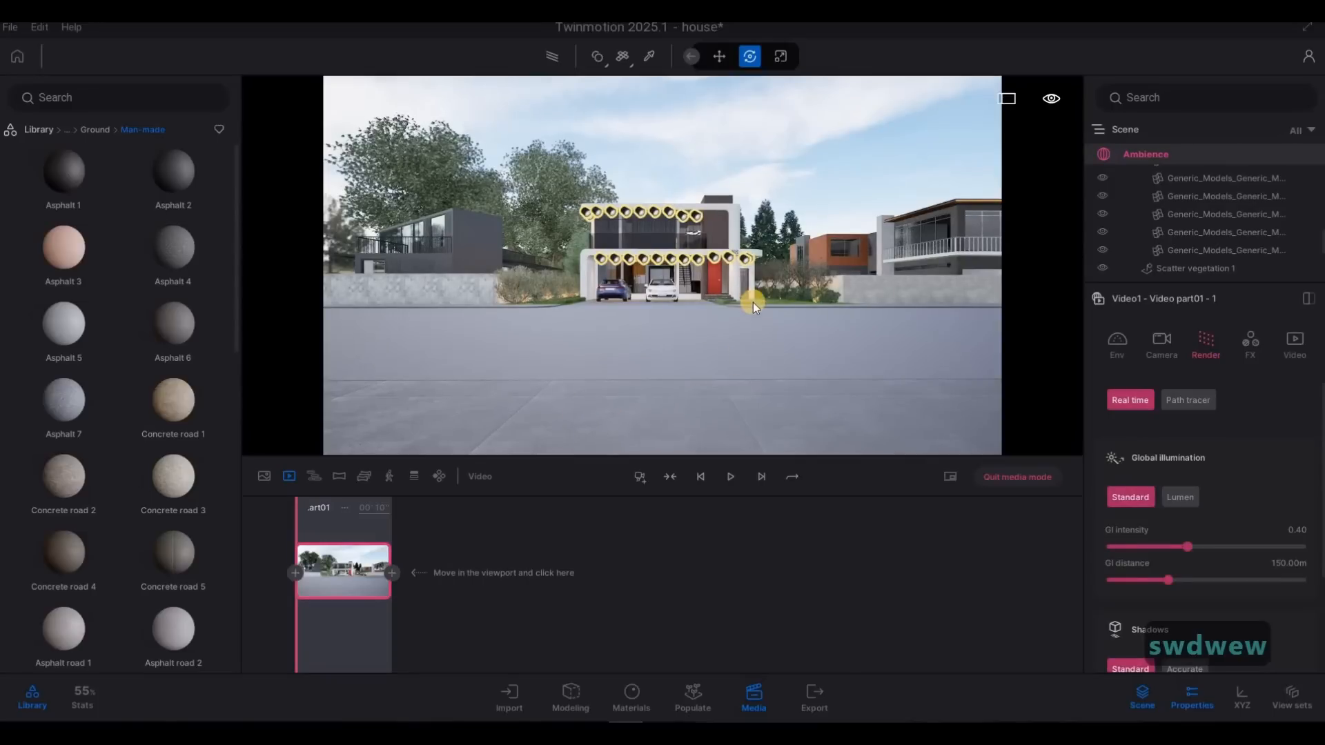
key("w")
key("w")
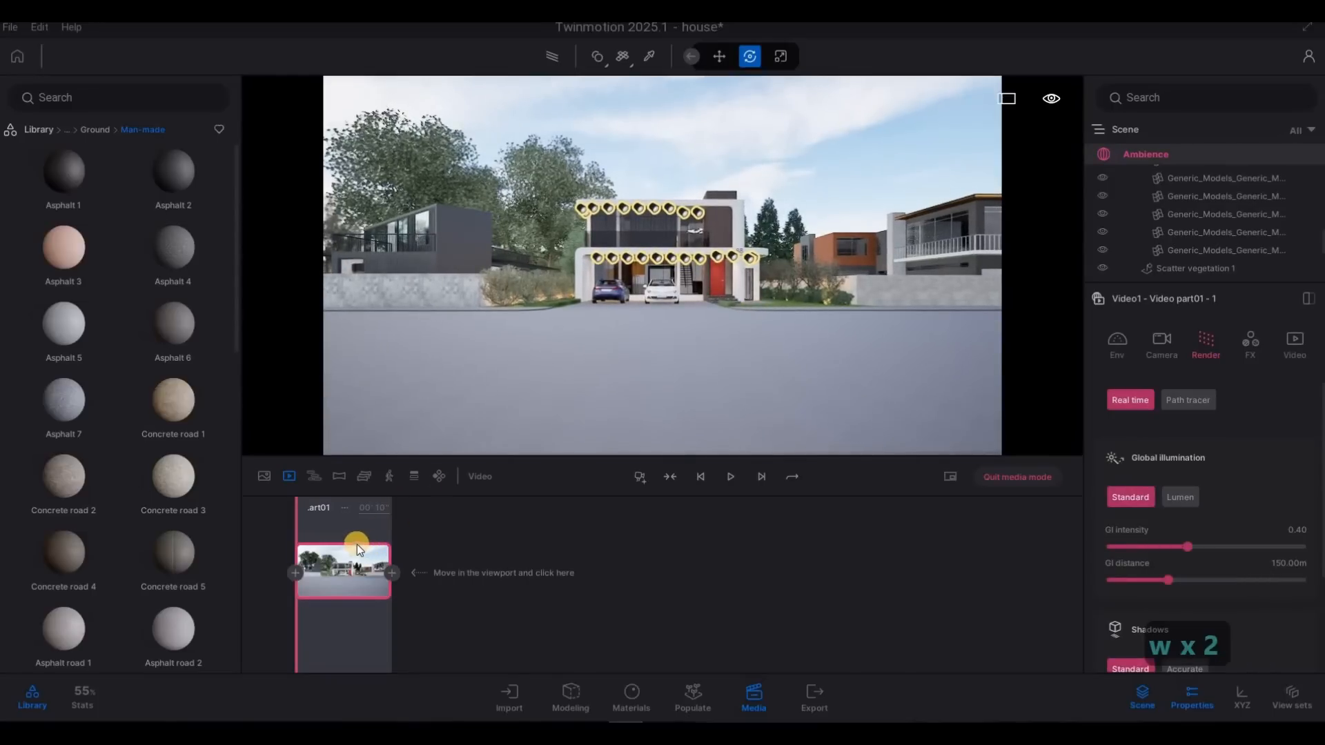
Move the camera straight forward to just in front of the parked cars and add this close view as the second keyframe
key("w")
key("w")
key("w")
key("w")
key("w")
key("w")
key("w")
key("w")
key("w")
key("w")
key("w")
key("w")
key("w")
key("w")
key("w")
key("w")
key("w")
key("w")
key("w")
key("w")
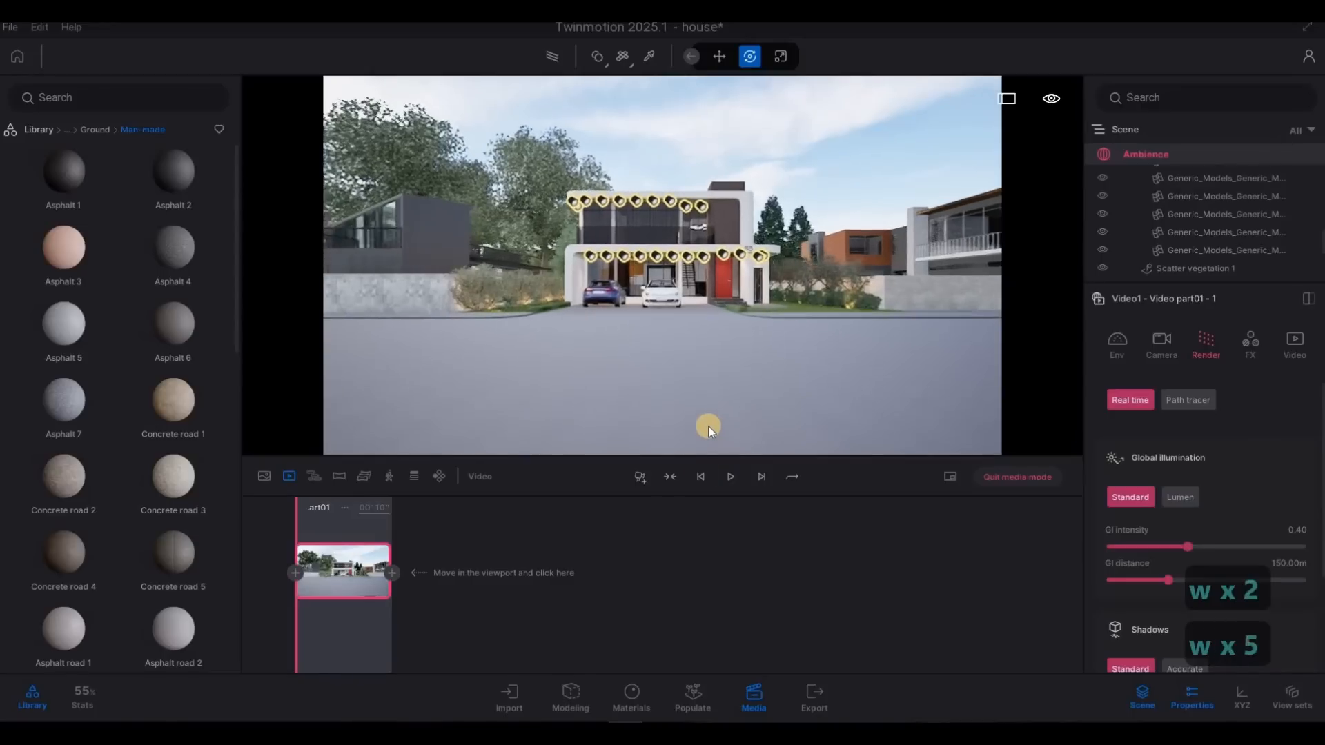
key("w")
key("w")
key("w")
key("w")
key("w")
key("w")
key("w")
key("w")
key("w")
key("w")
key("w")
key("w")
key("w")
key("w")
key("w")
key("w")
key("w")
key("w")
key("w")
key("w")
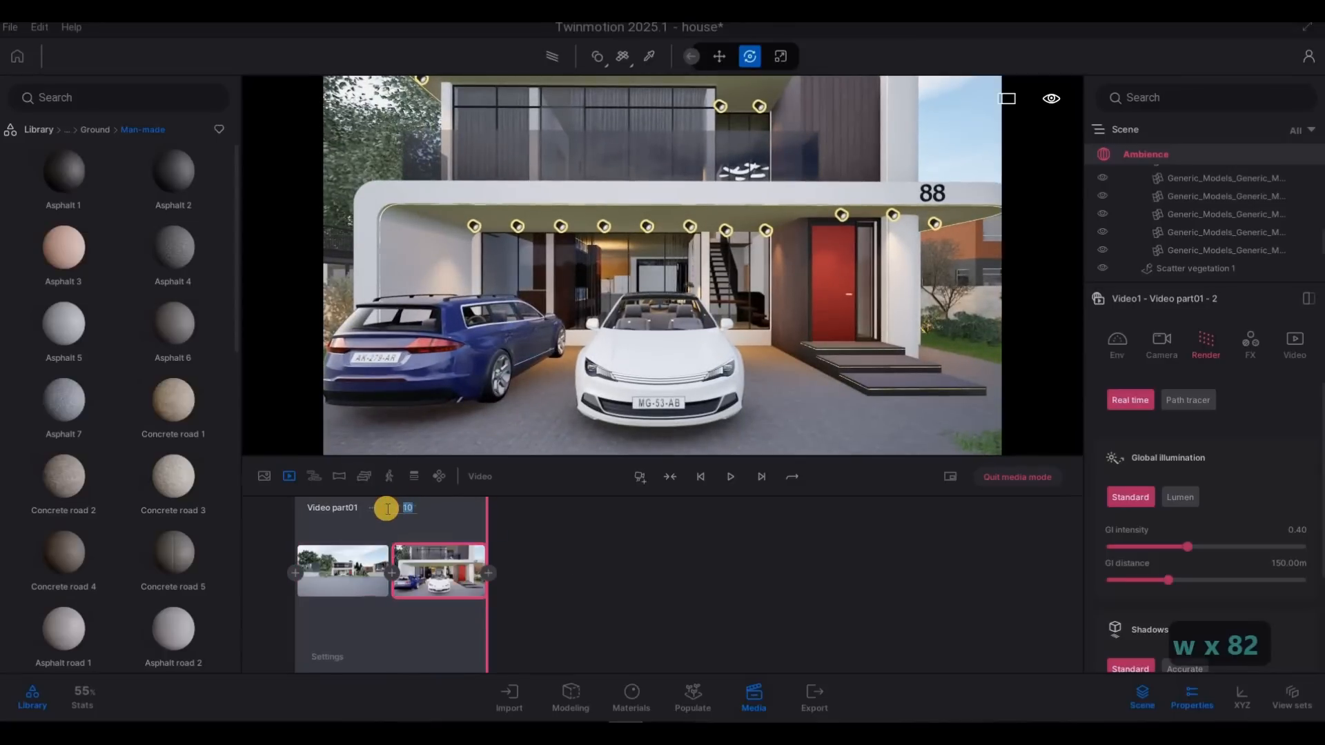
Set the first video part's duration to 7 seconds, and start a second part from a view off the house's right front corner
type("7")
key("Return")
key("s")
key("q")
key("d")
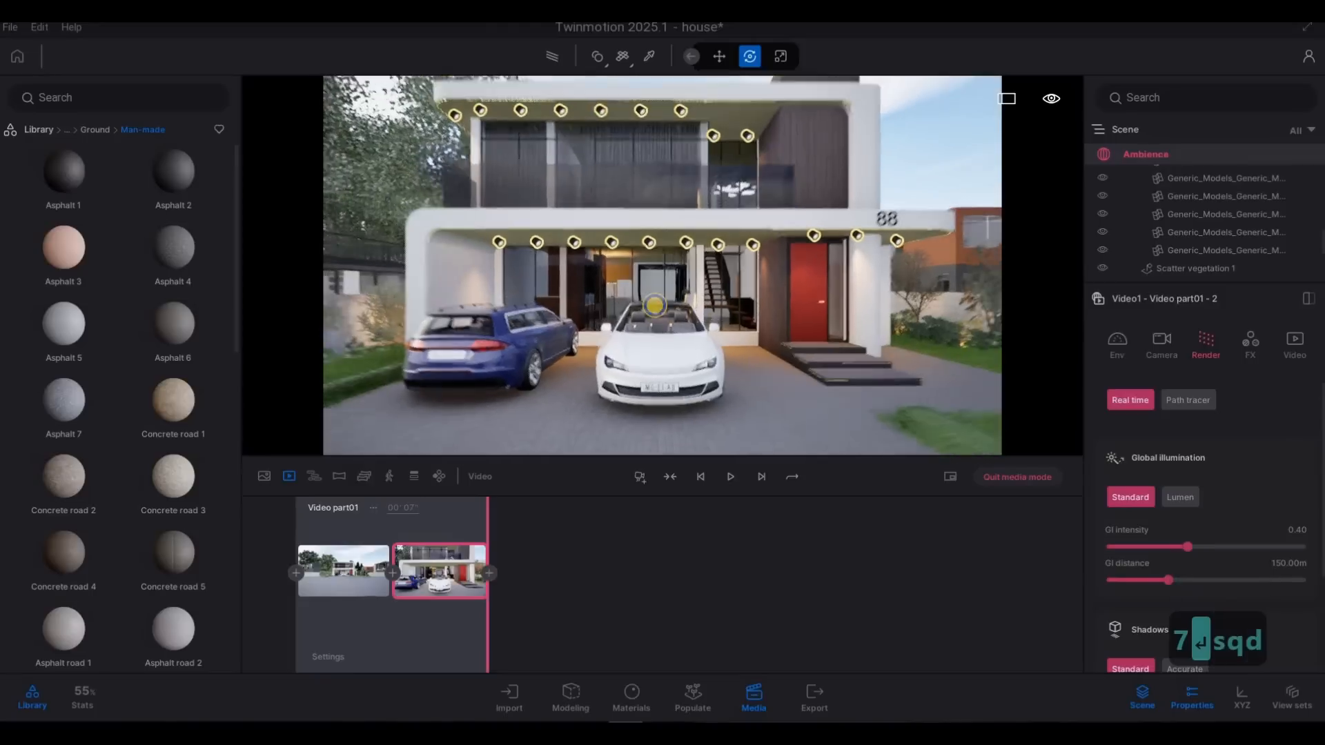
key("d")
key("d")
key("d")
key("d")
key("d")
key("d")
key("d")
key("d")
key("d")
key("d")
key("d")
key("d")
key("d")
key("d")
key("d")
key("d")
key("d")
key("d")
key("d")
key("d")
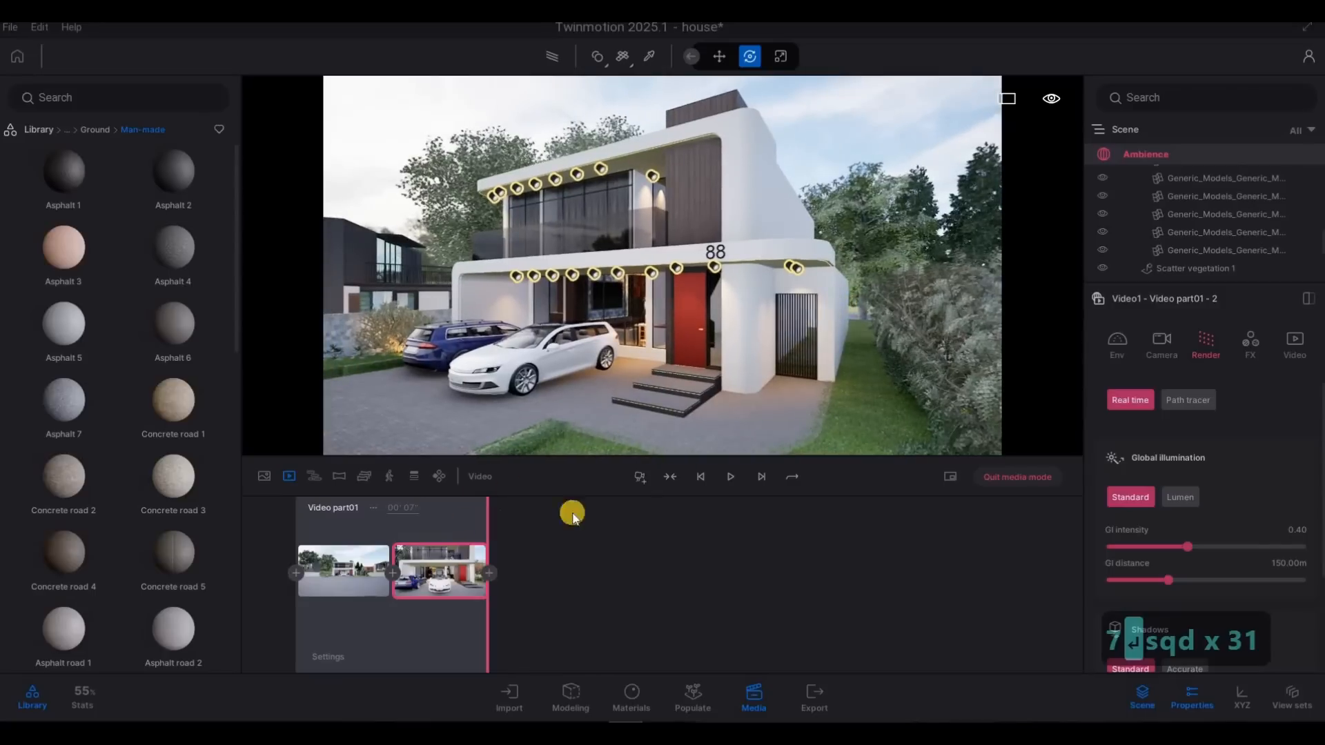
left_click(640, 476)
Move the camera across the house front to its left corner, adding a frontal keyframe and a left-corner keyframe to the second part
key("a")
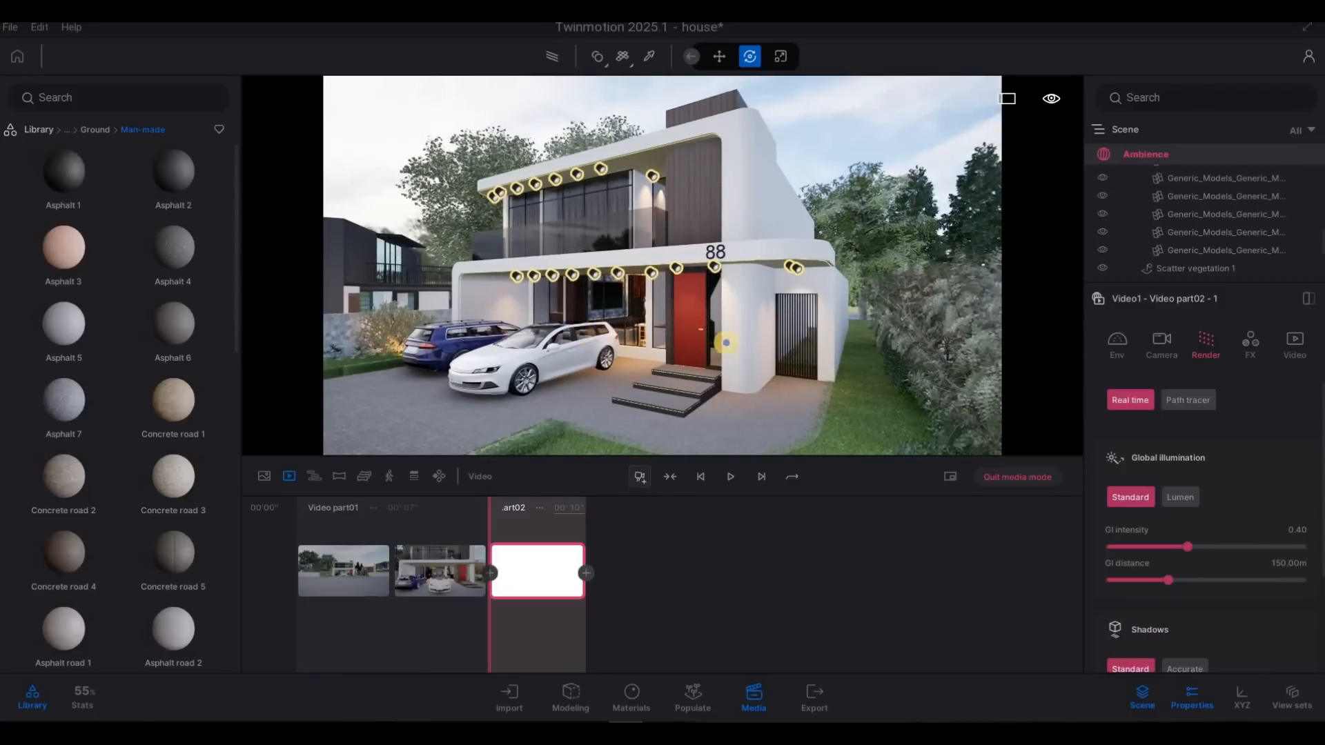
key("a")
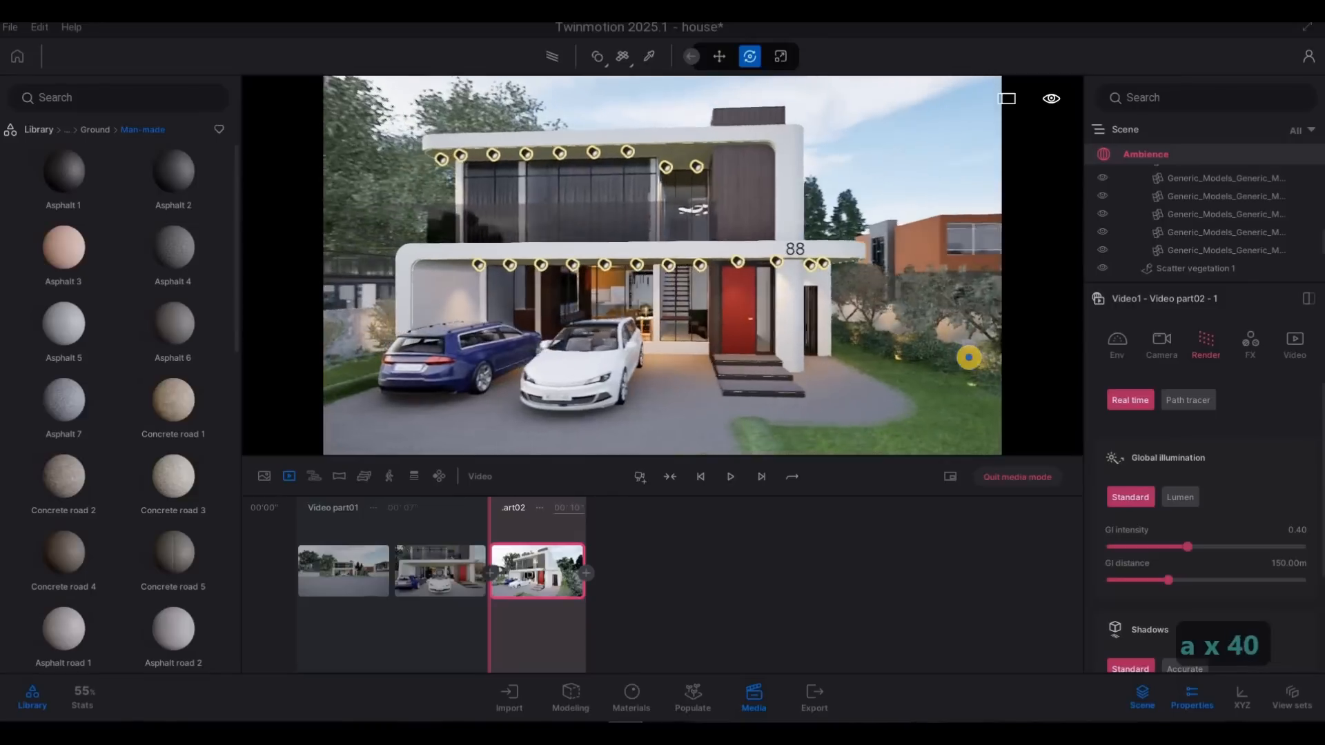
key("d")
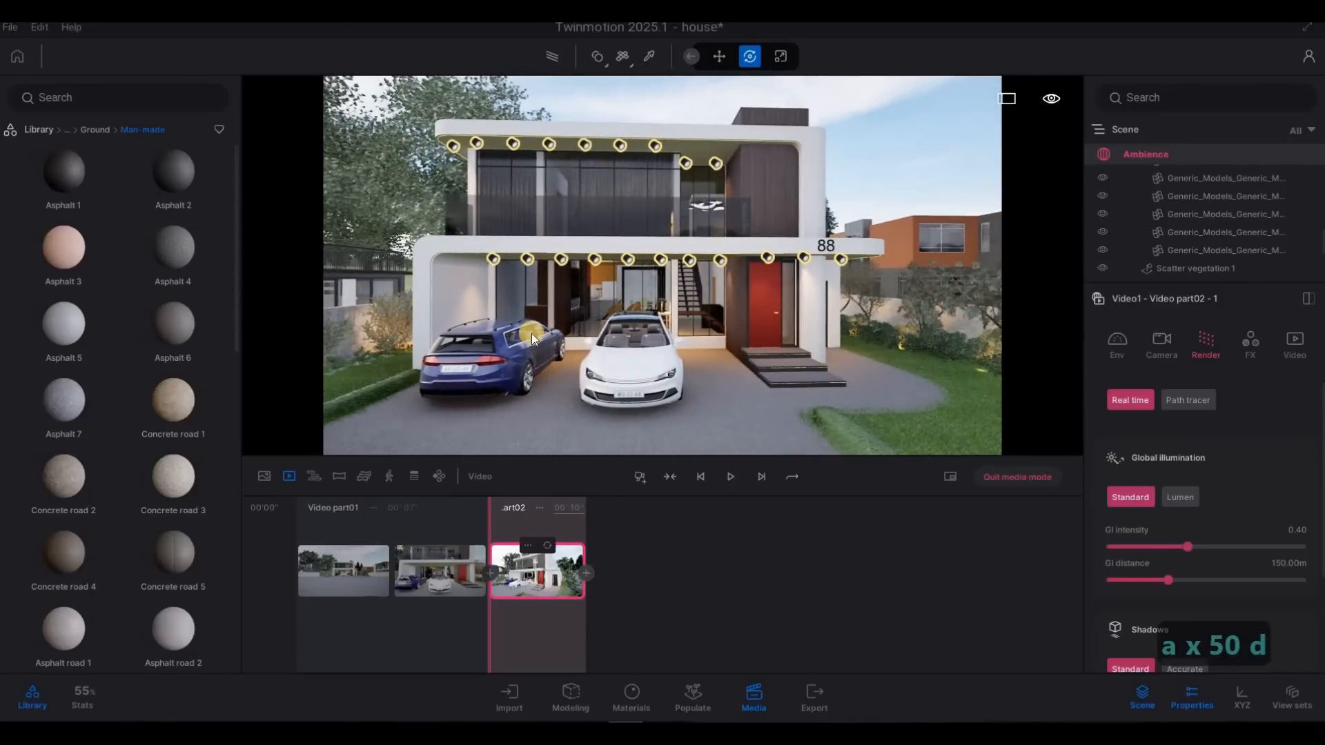
key("a")
right_click_drag(642, 334, 872, 332)
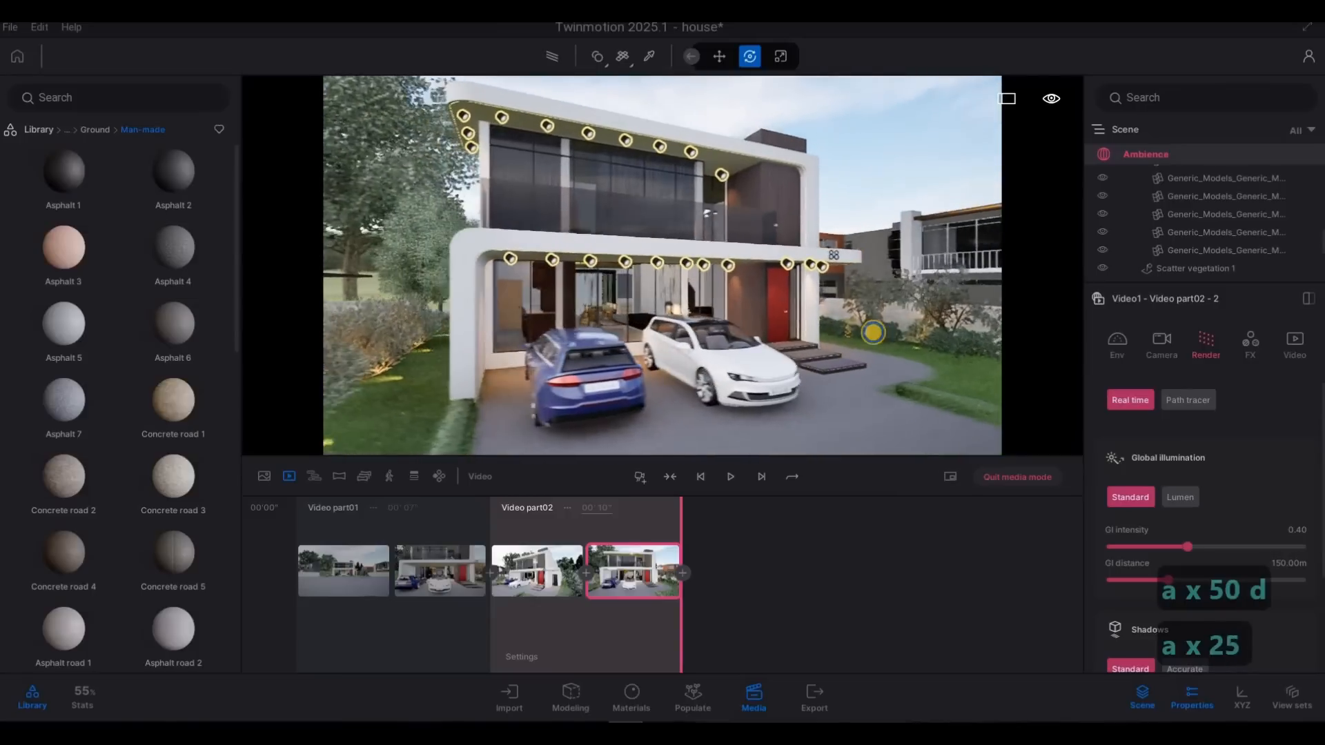
key("a")
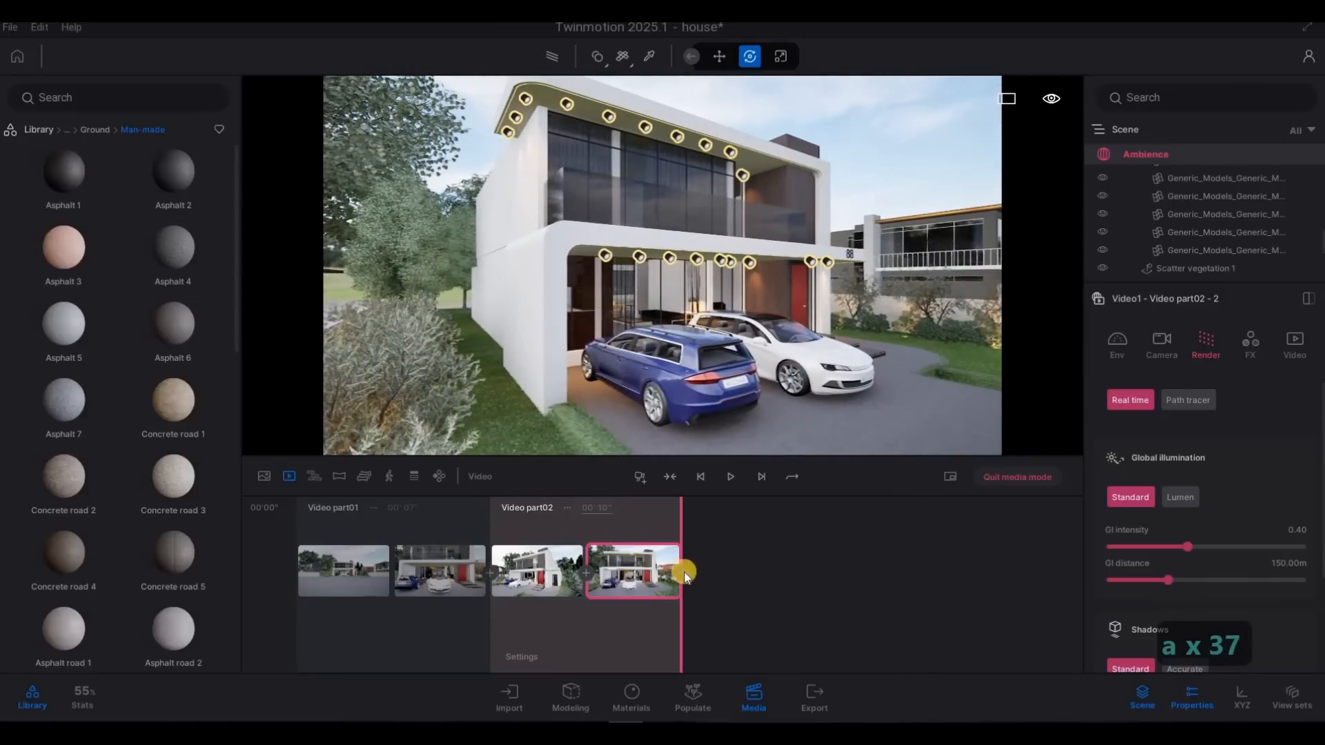
left_click(682, 572)
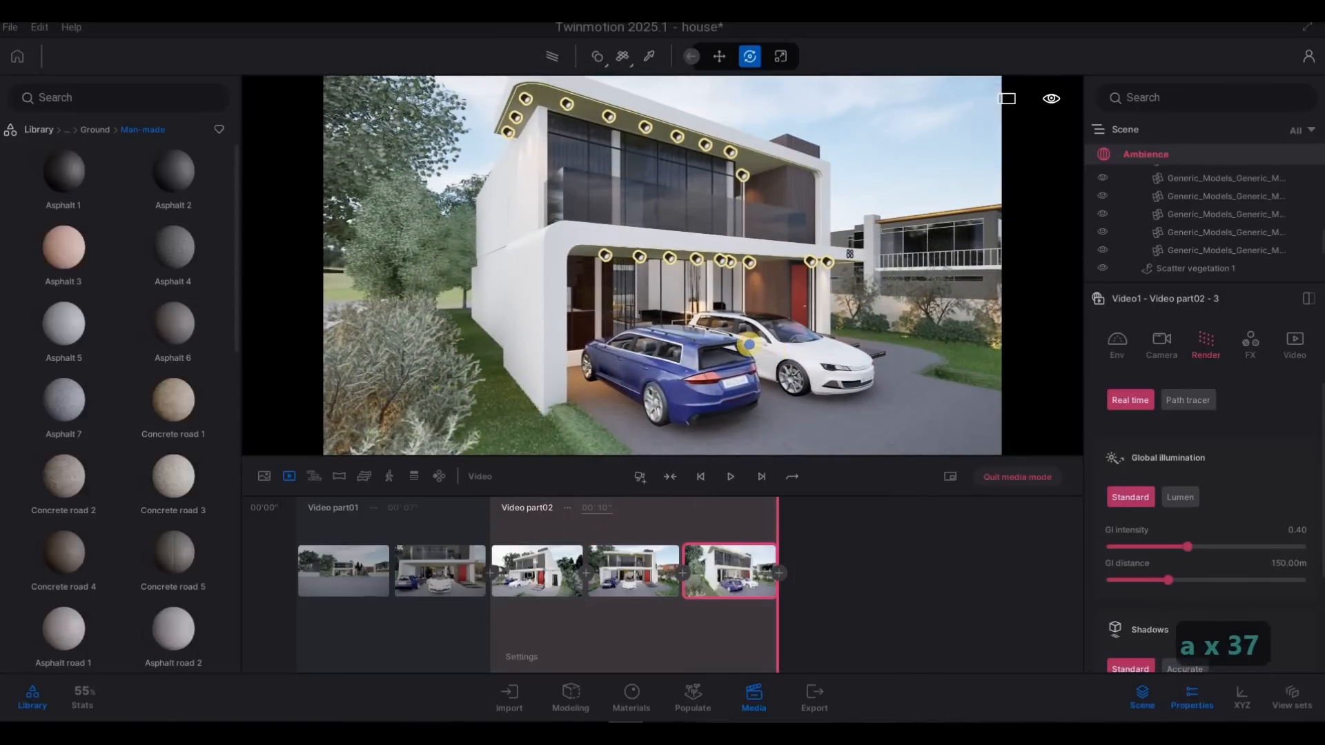
Move the camera around to the right and up to the upper-floor balcony, and start a third video part there
key("d")
mouse_move(748, 343)
right_mouse_down()
mouse_move(571, 307)
mouse_move(62, 355)
mouse_move(728, 325)
mouse_move(767, 338)
right_mouse_up()
key("w")
key("q")
key("d")
key("e")
key("d")
key("d")
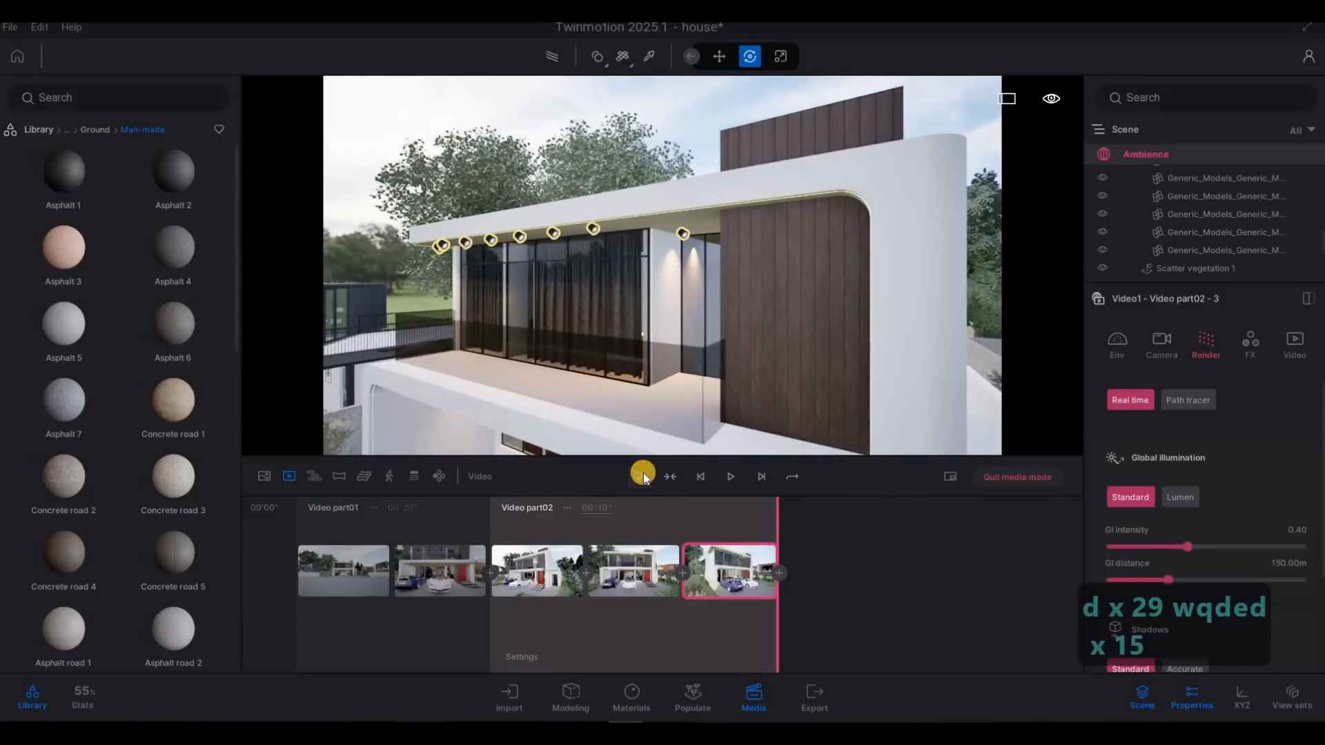
left_click(643, 473)
Lower the camera to the entrance steps for the third part's second keyframe and set that part's duration to 5 seconds
key("q")
key("e")
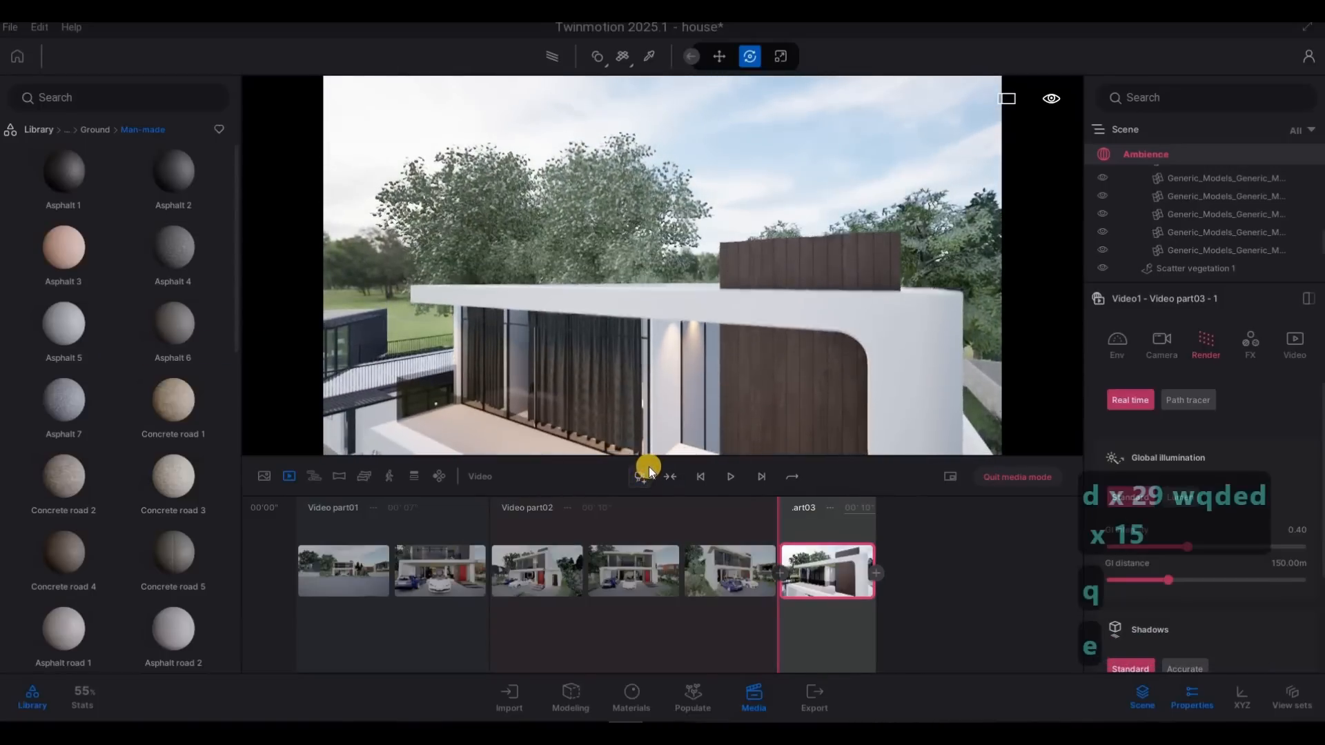
key("e")
key("e")
key("e")
key("e")
key("e")
key("e")
key("e")
key("e")
key("e")
key("e")
key("e")
key("e")
key("e")
key("e")
key("e")
key("e")
key("e")
key("e")
key("e")
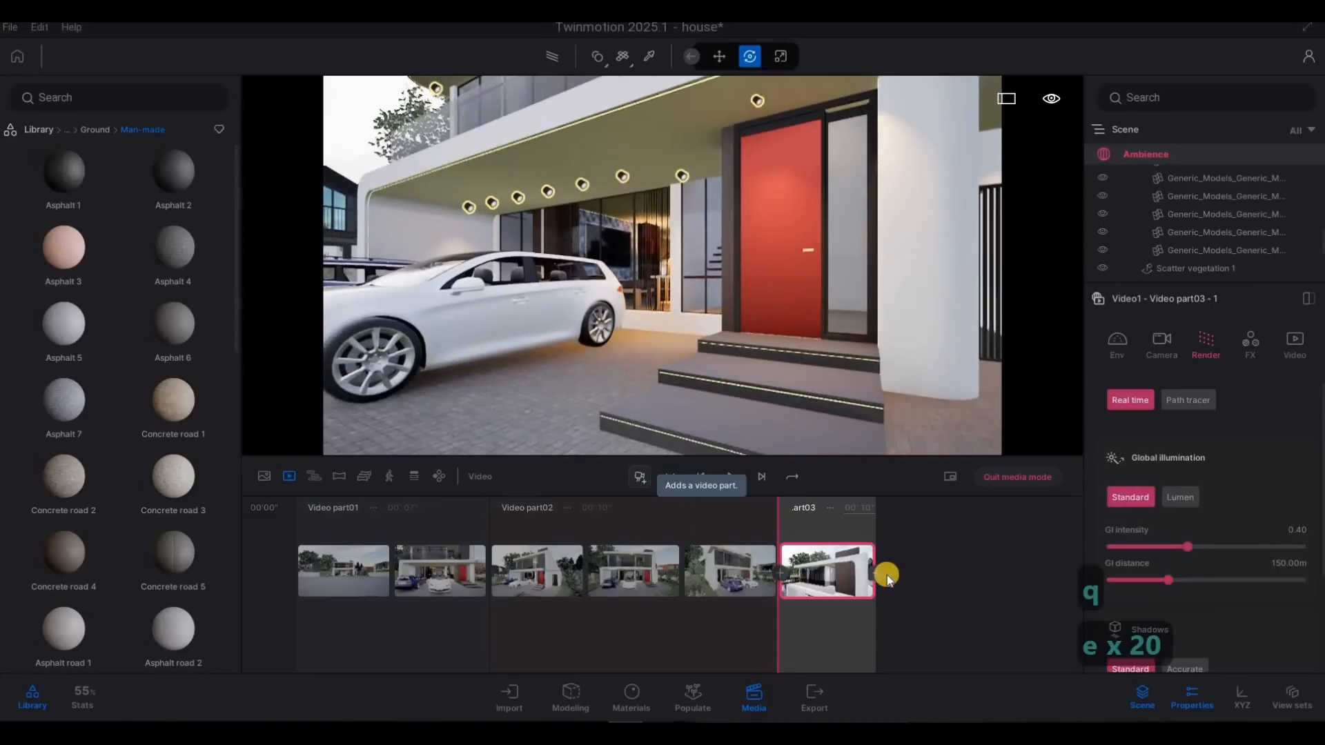
key("e")
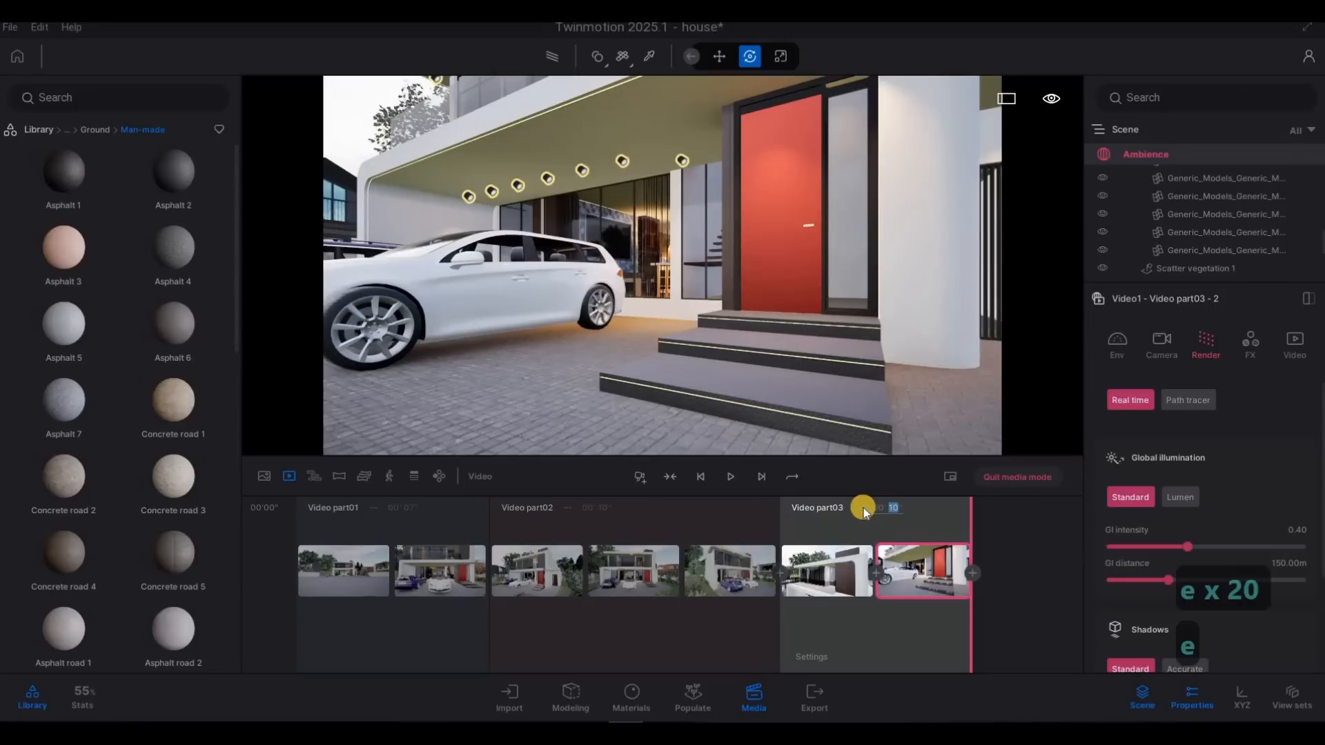
type("5")
key("Return")
Pull the camera back to the street near the left neighbour's shrubs and start a fourth video part from this view
key("s+a")
key("s+a")
key("s+a")
key("s+a")
key("s+a")
key("s+a")
key("s+a")
key("s+a")
key("s")
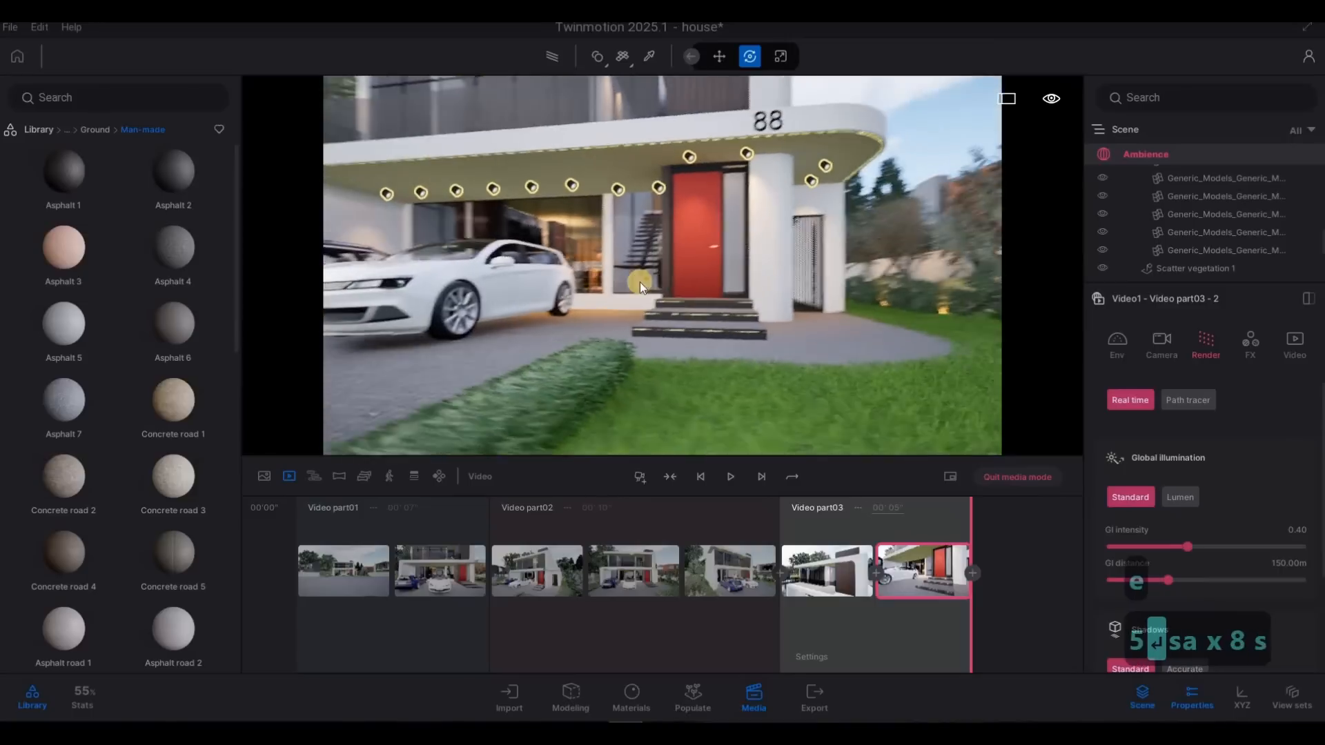
key("s+q+a")
key("s+q+a")
key("s+q+a")
key("s+q+a")
key("s+q+a")
key("s+q+a")
key("s+q+a")
key("s+q+a")
key("s+q+a")
key("s+q+a")
key("s+q+a")
key("s+q+a")
key("s+q+a")
key("s+q+a")
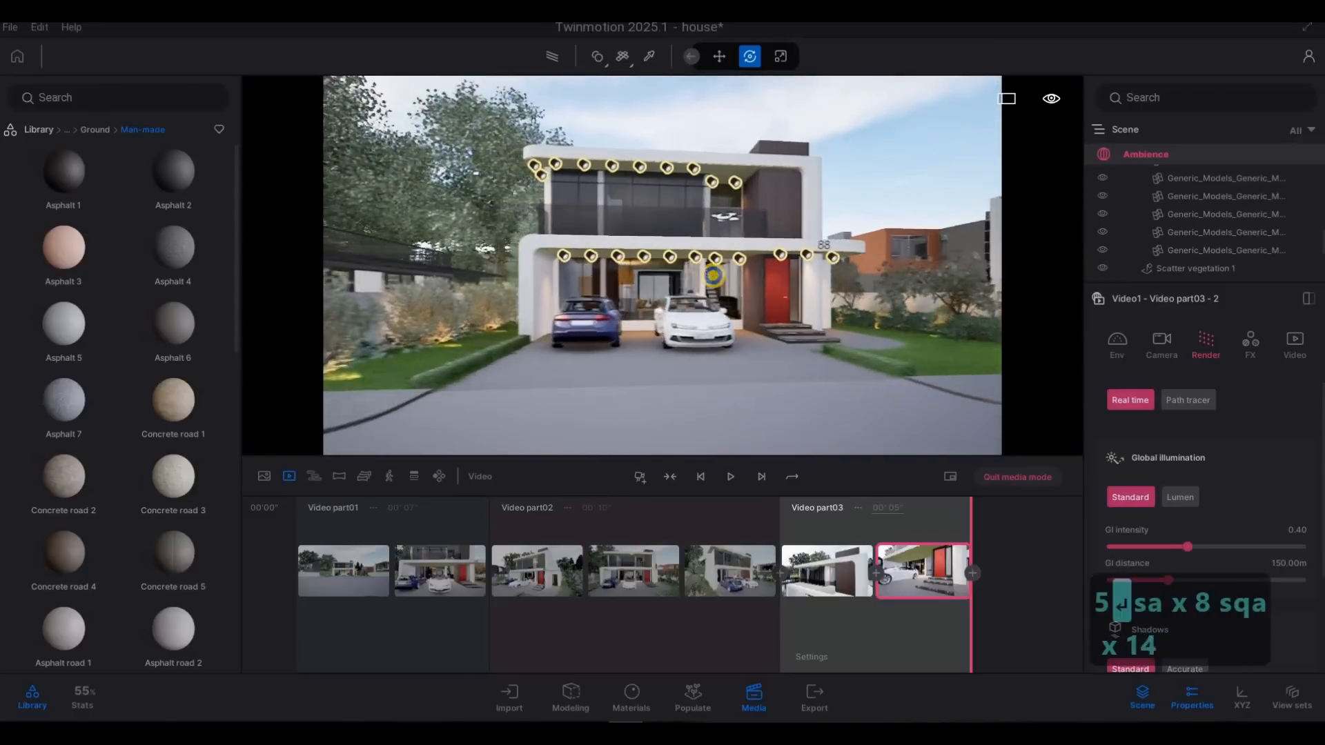
key("s+q+a")
key("s+q+a")
key("s+q+a")
key("s+q+a")
key("s+q+a")
key("s+q+a")
key("s+q+a")
key("w")
key("w+a")
key("w+a")
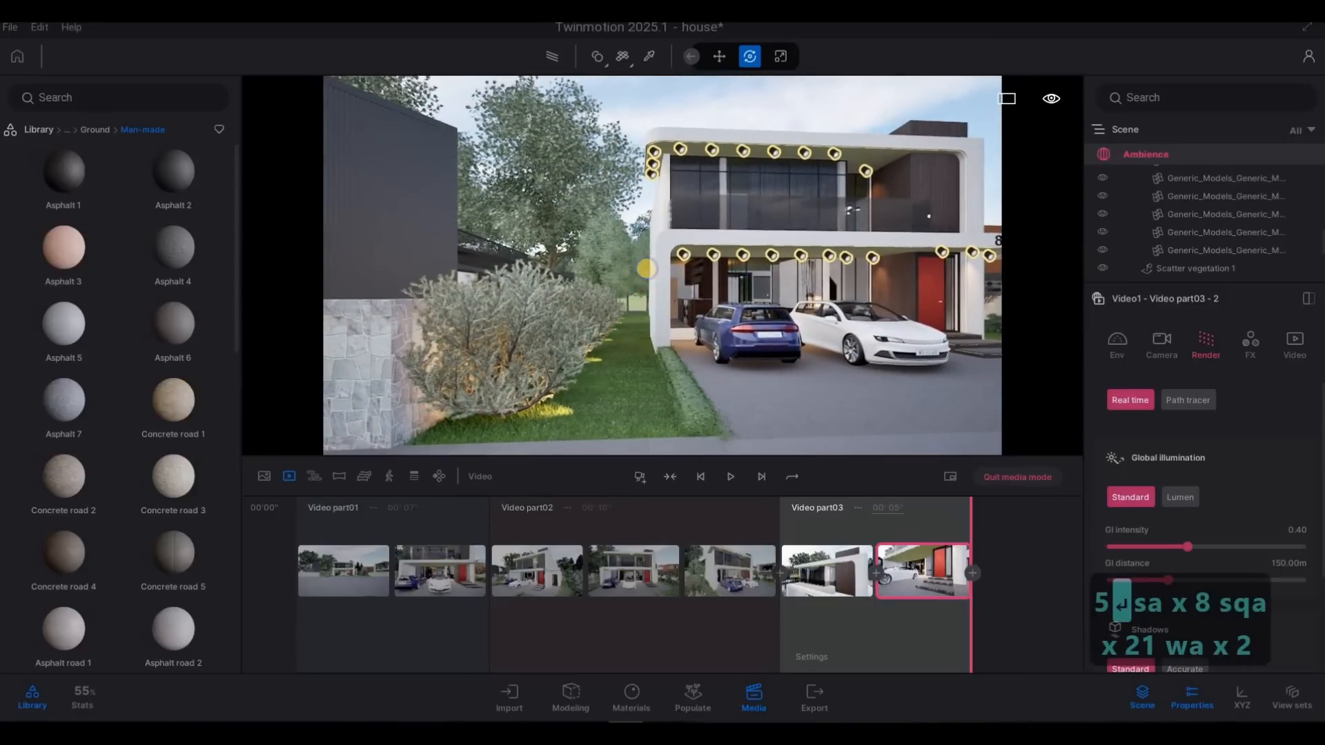
key("s+e")
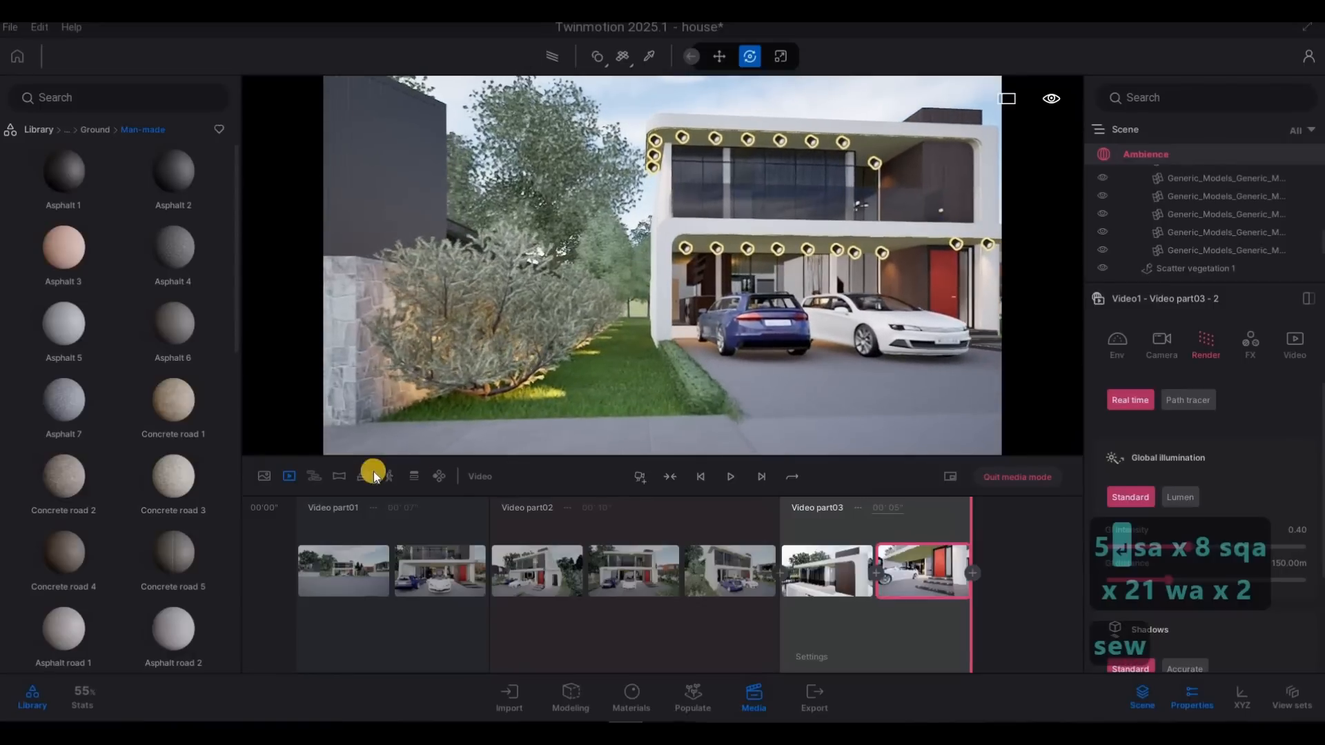
left_click(637, 472)
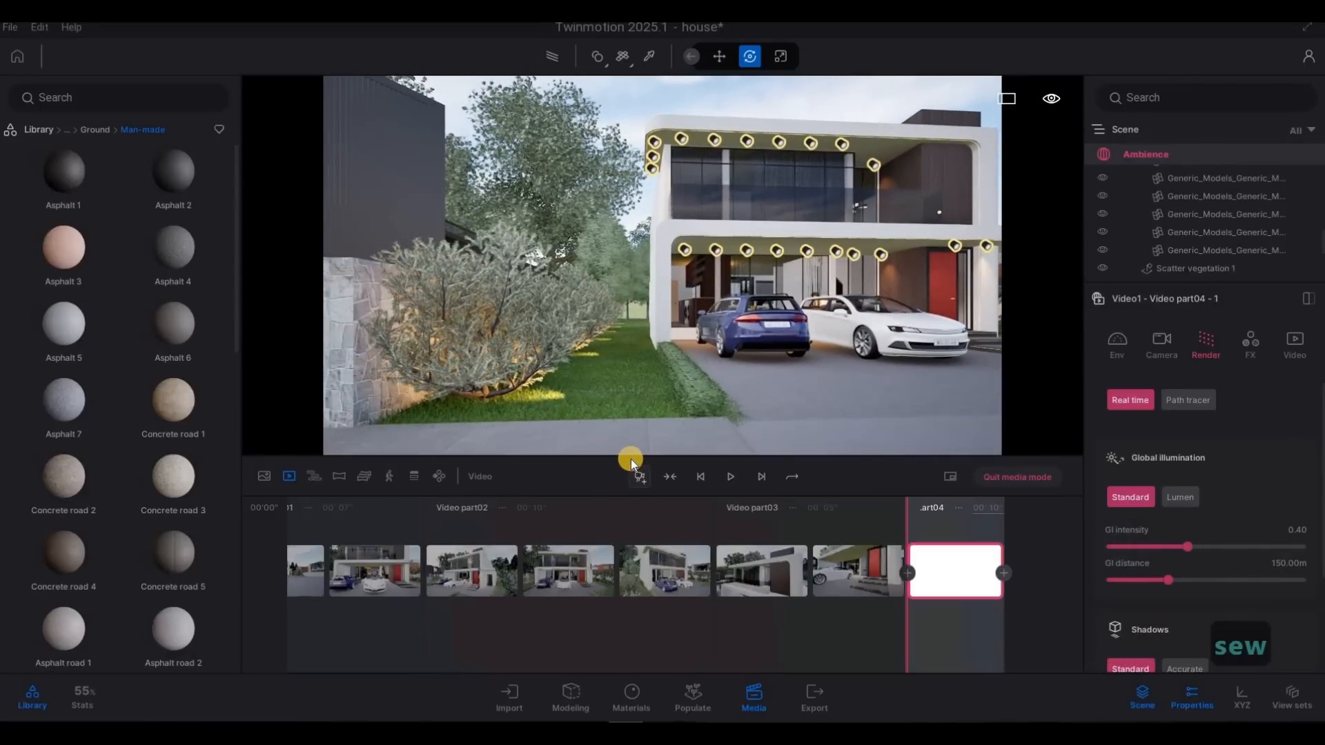
Slide the camera right along the street to the boundary wall, add this as the fourth part's second keyframe and set 6 seconds
key("d")
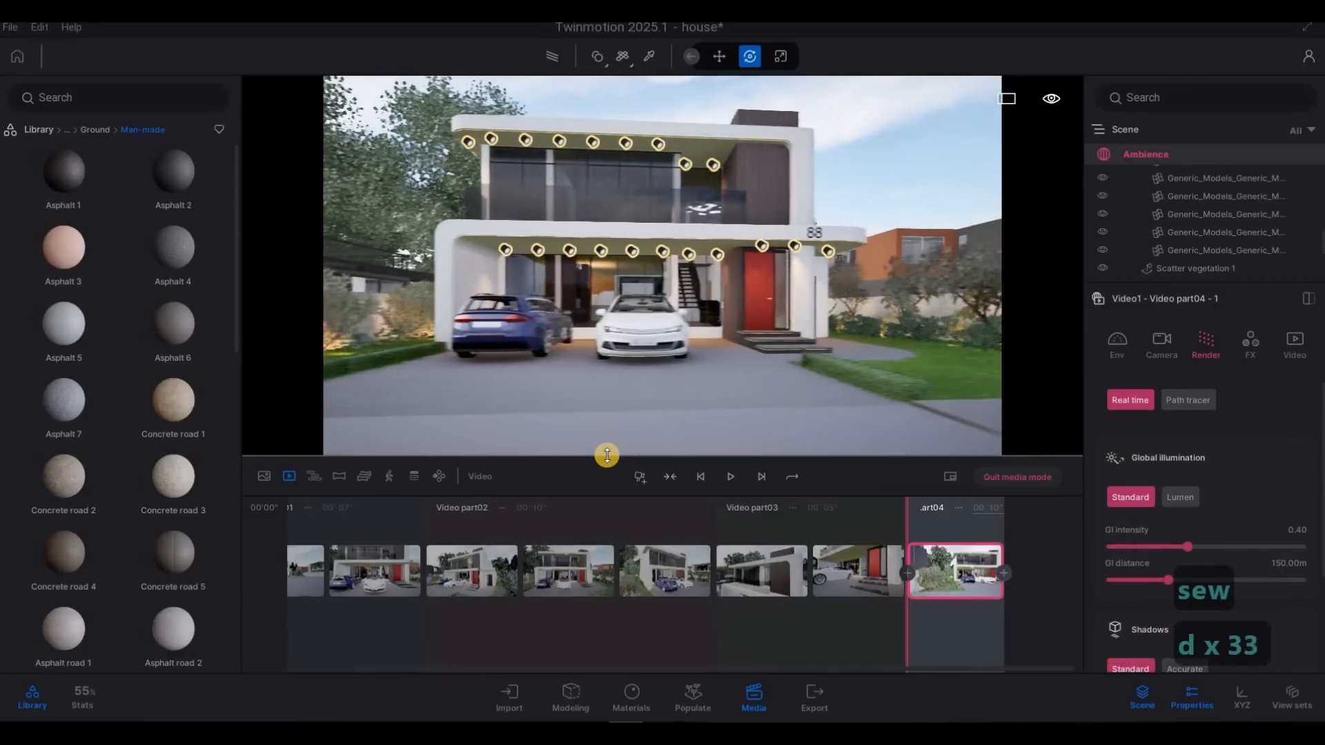
key("d")
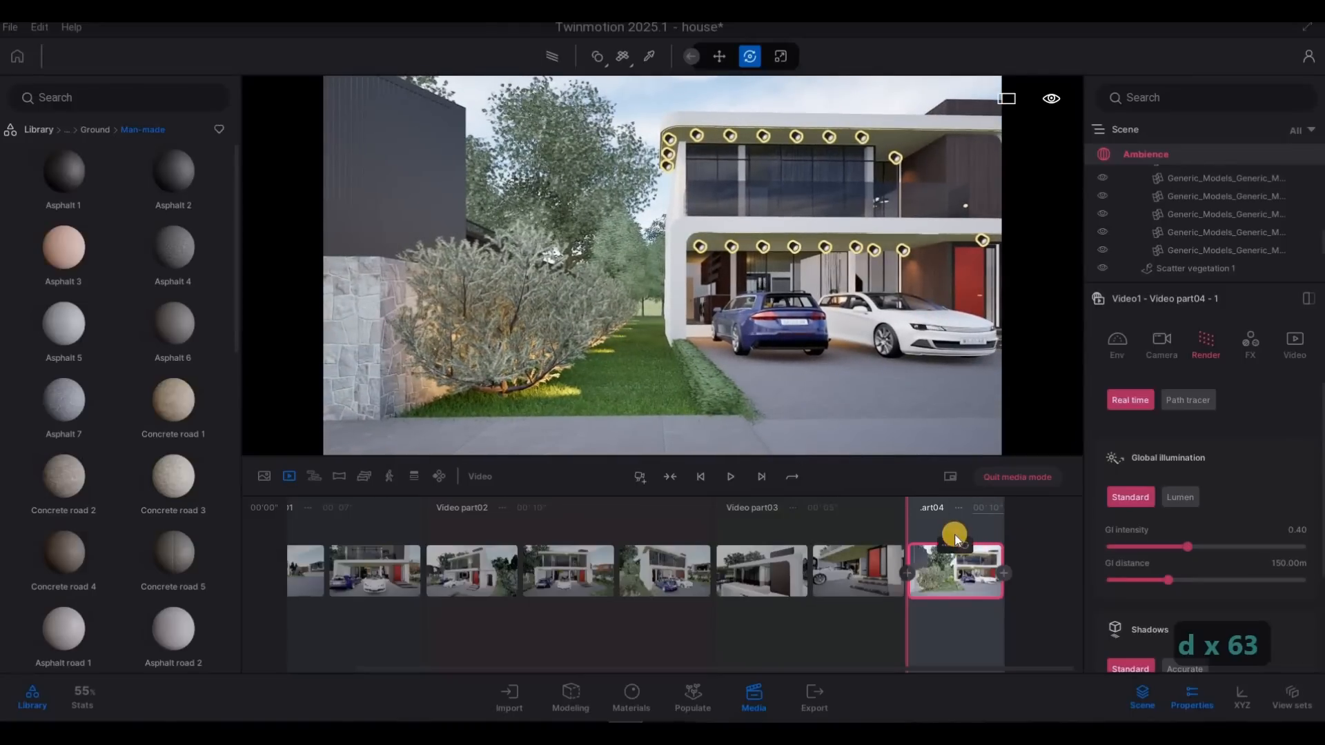
key("d")
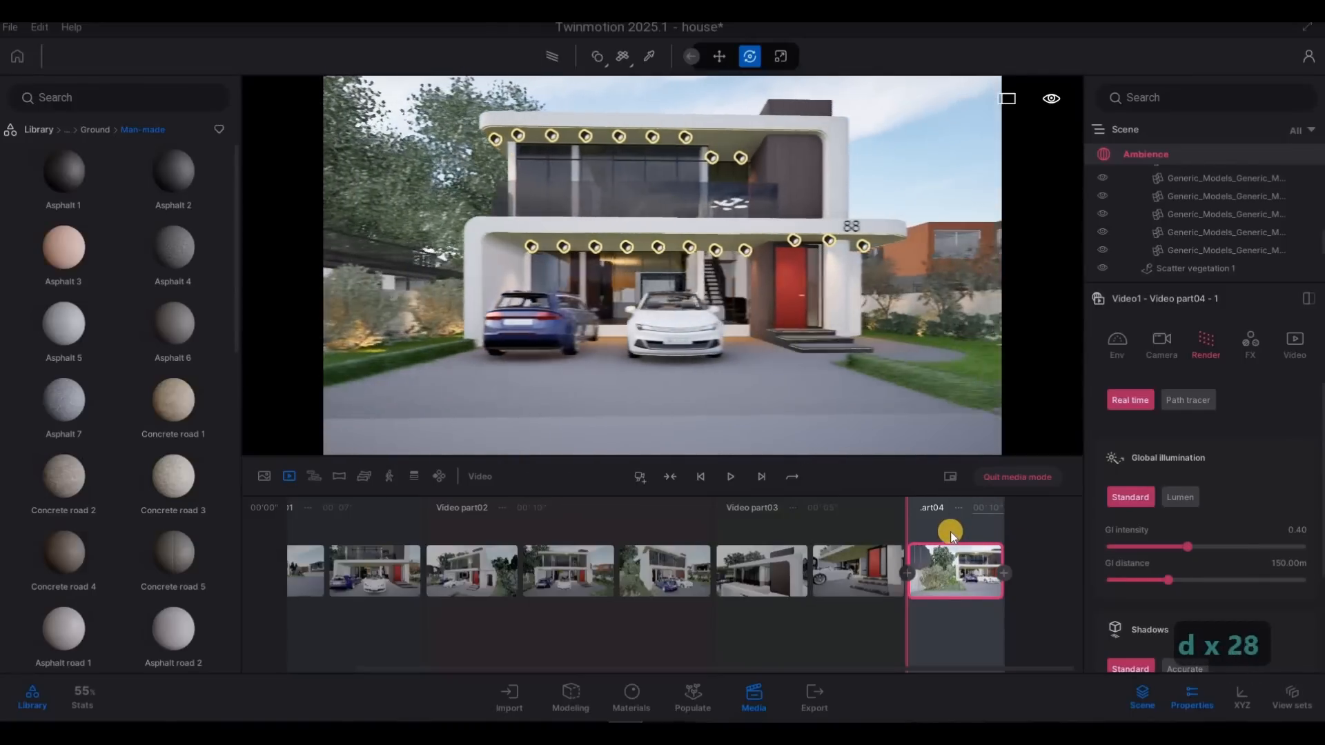
key("d")
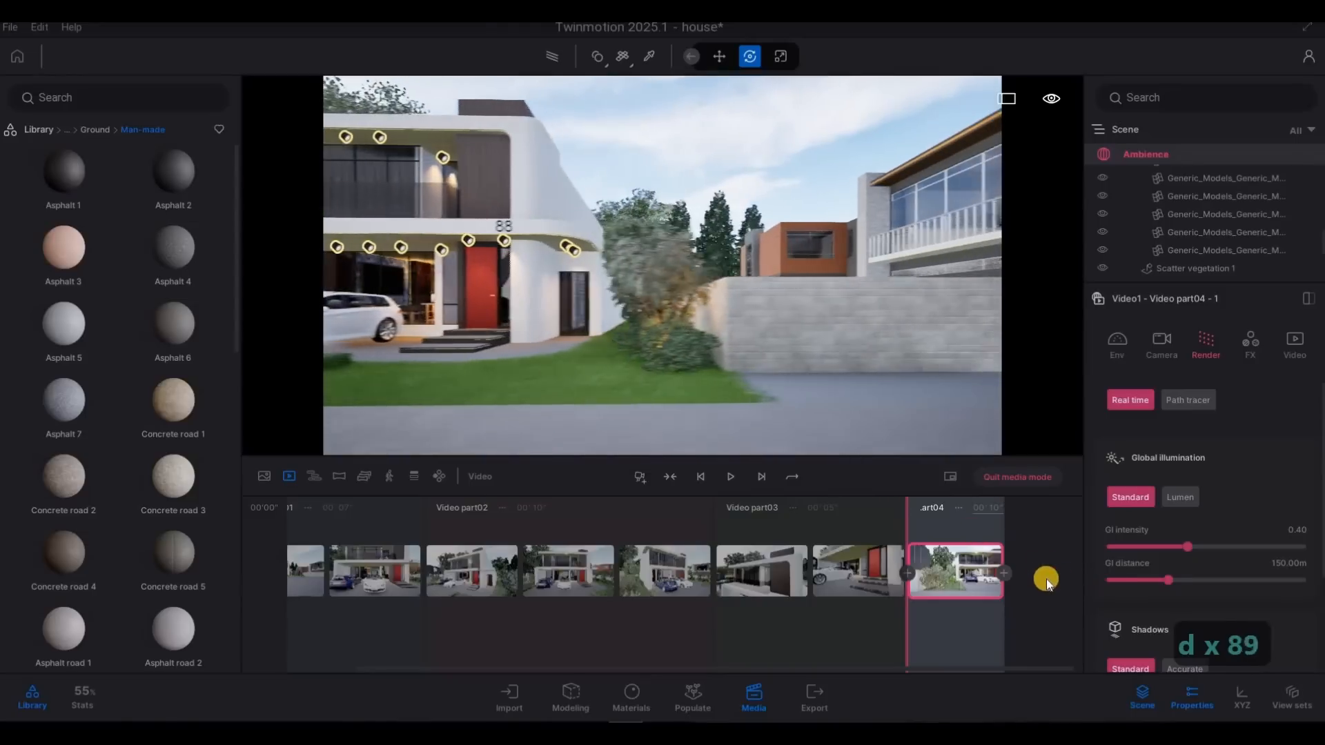
key("d")
left_click(1002, 565)
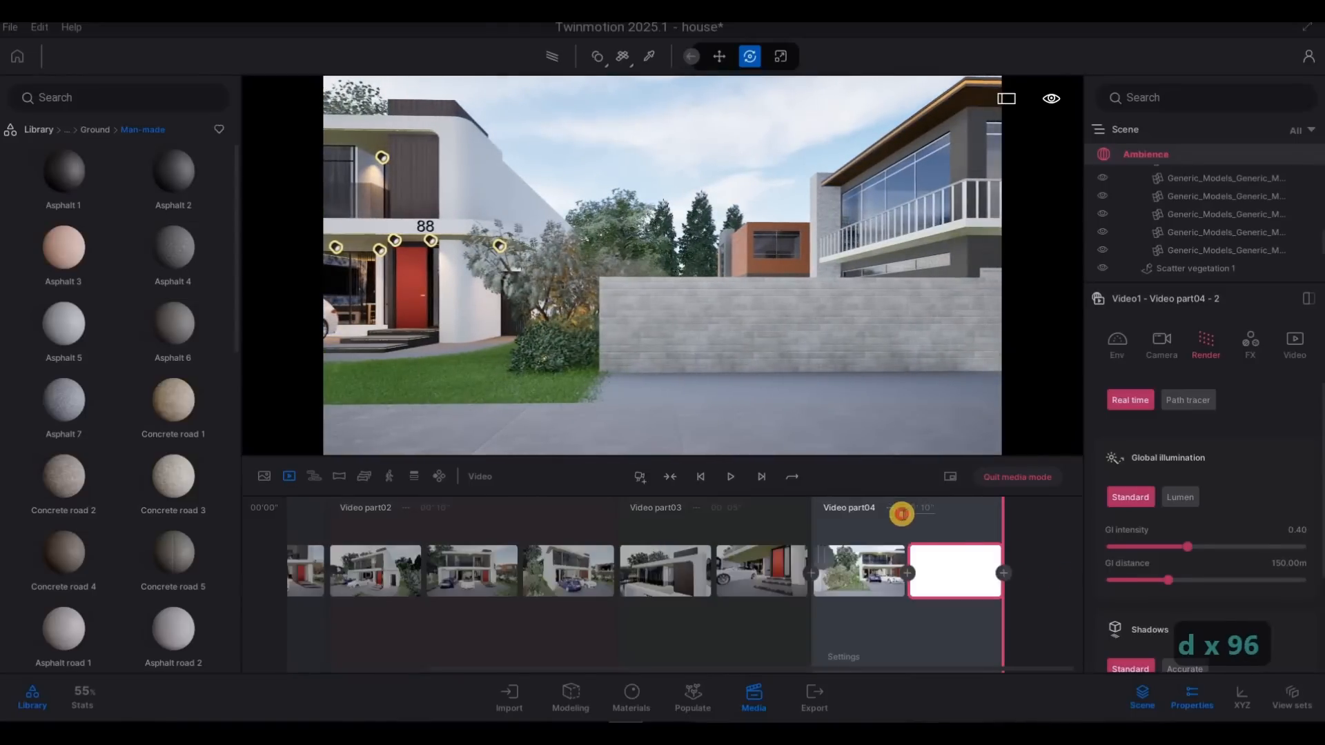
type("6")
key("Return")
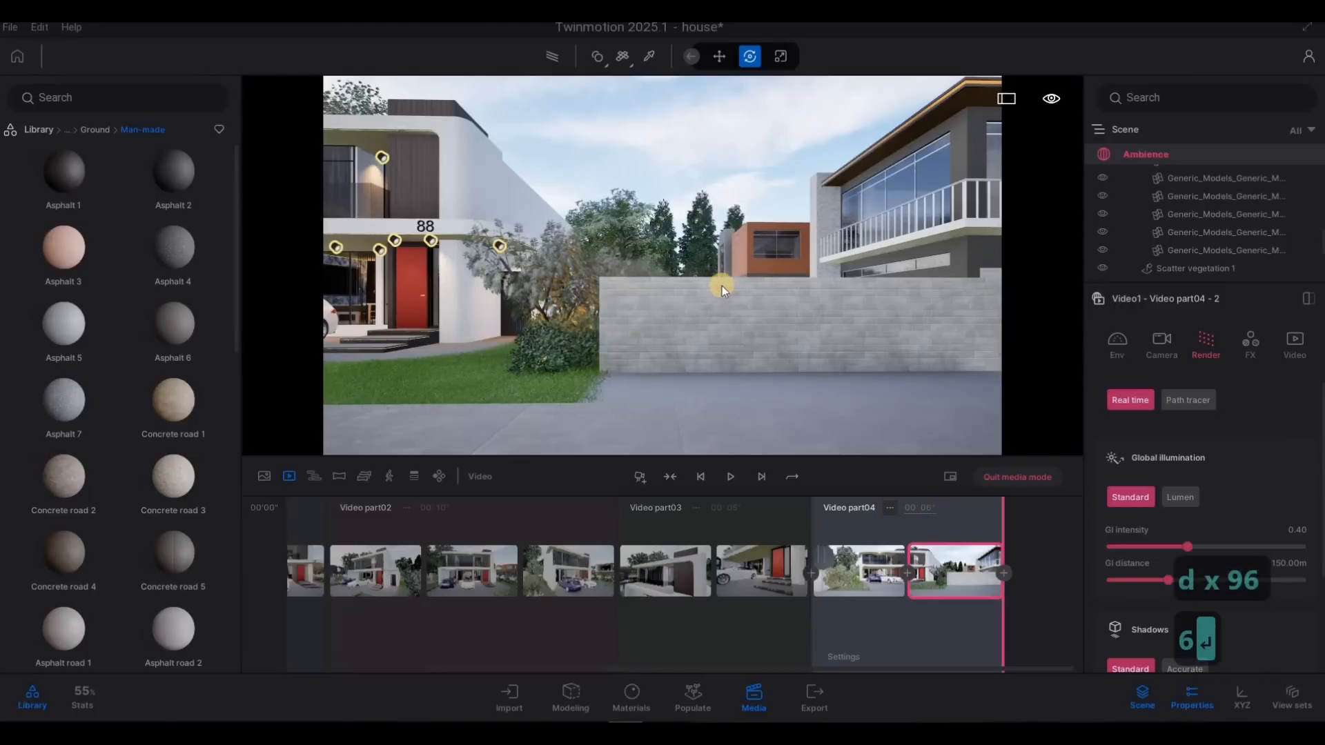
Move the camera back to an angled view of the house's left front corner and start a fifth video part from it
key("a")
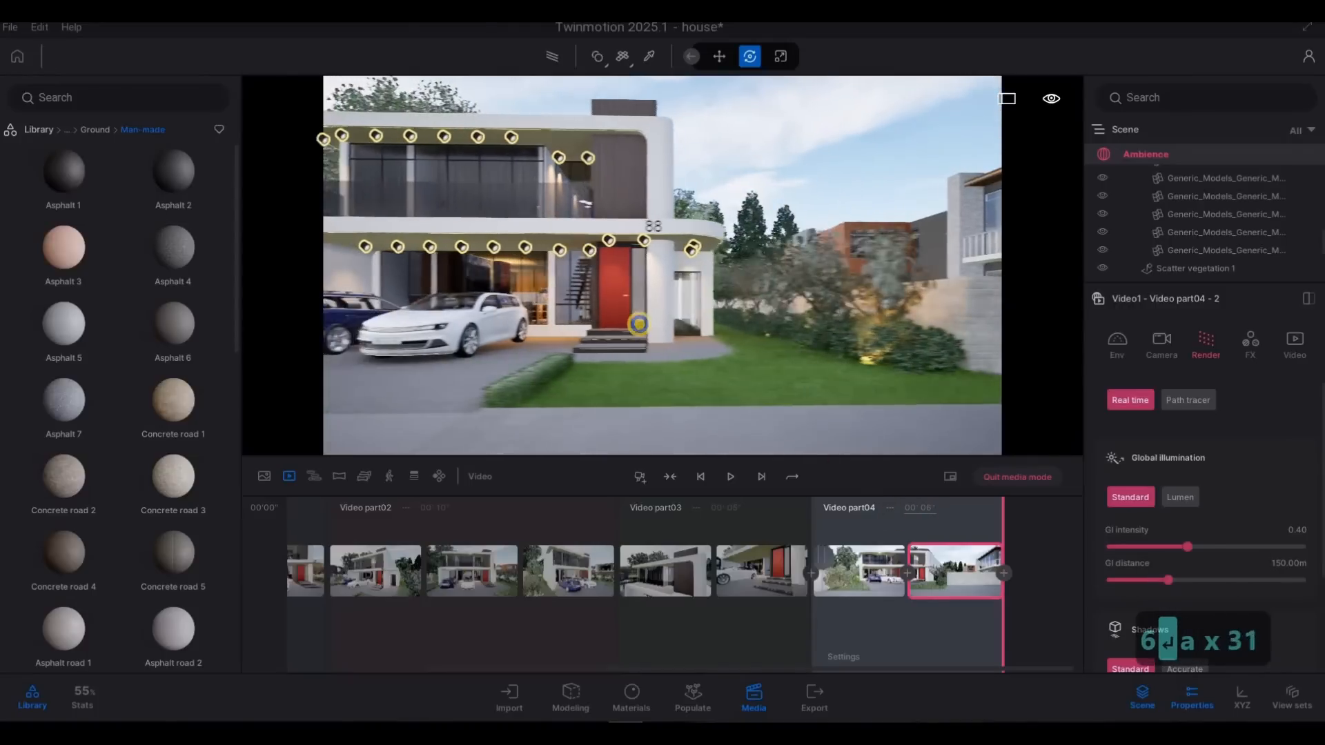
key("s")
key("a")
key("w")
key("w")
key("a")
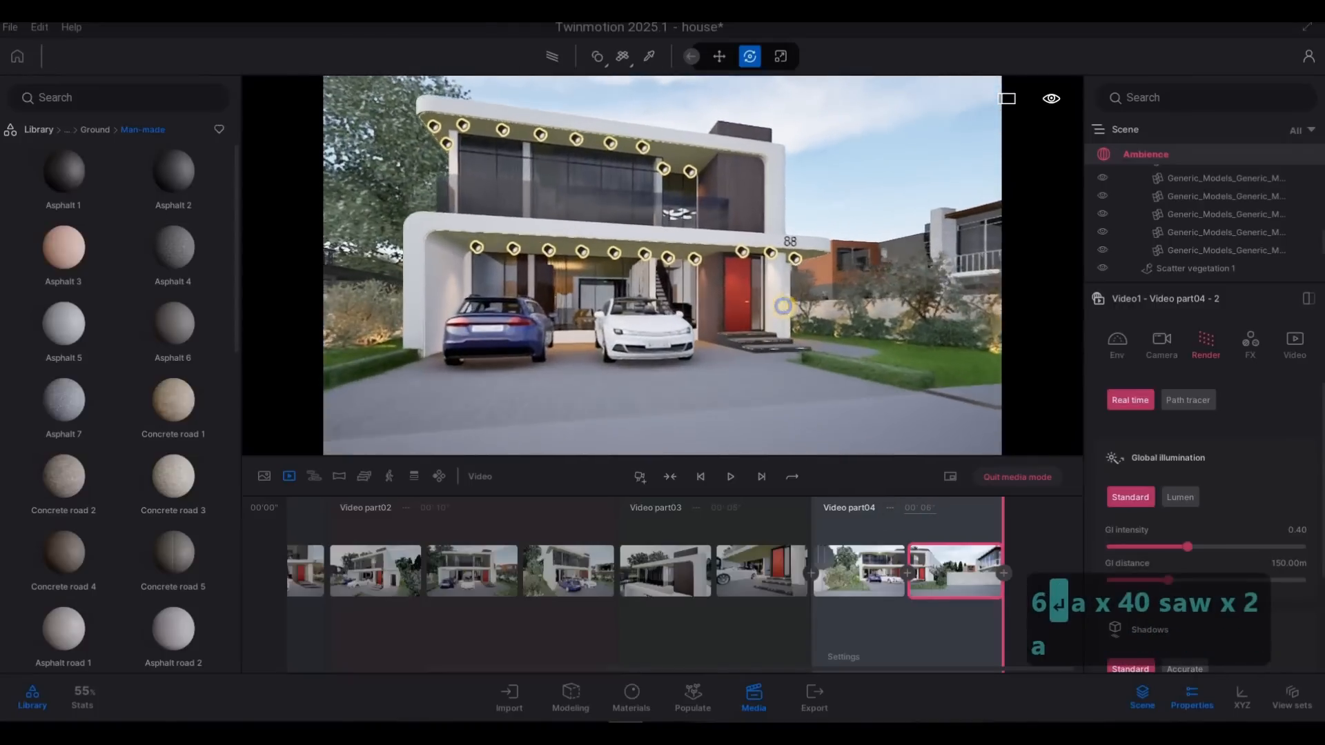
key("w")
key("s")
key("a")
key("a")
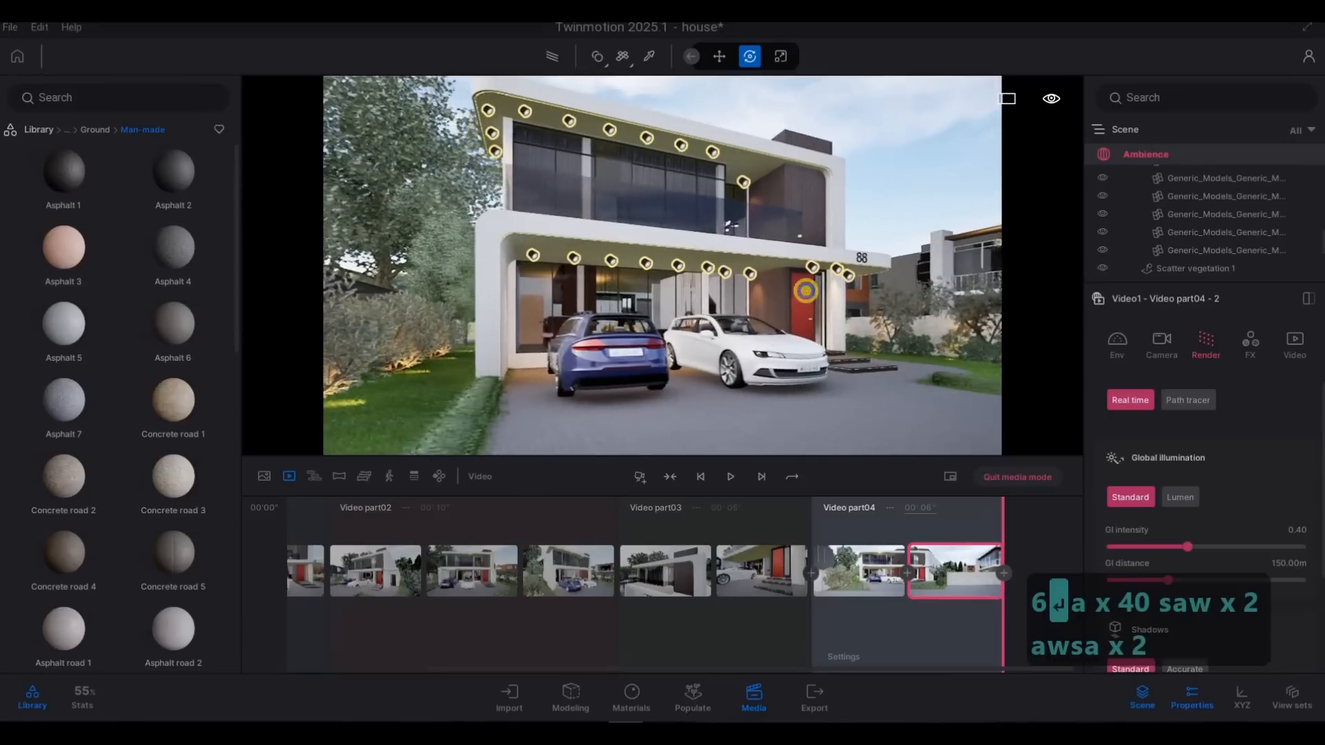
key("s")
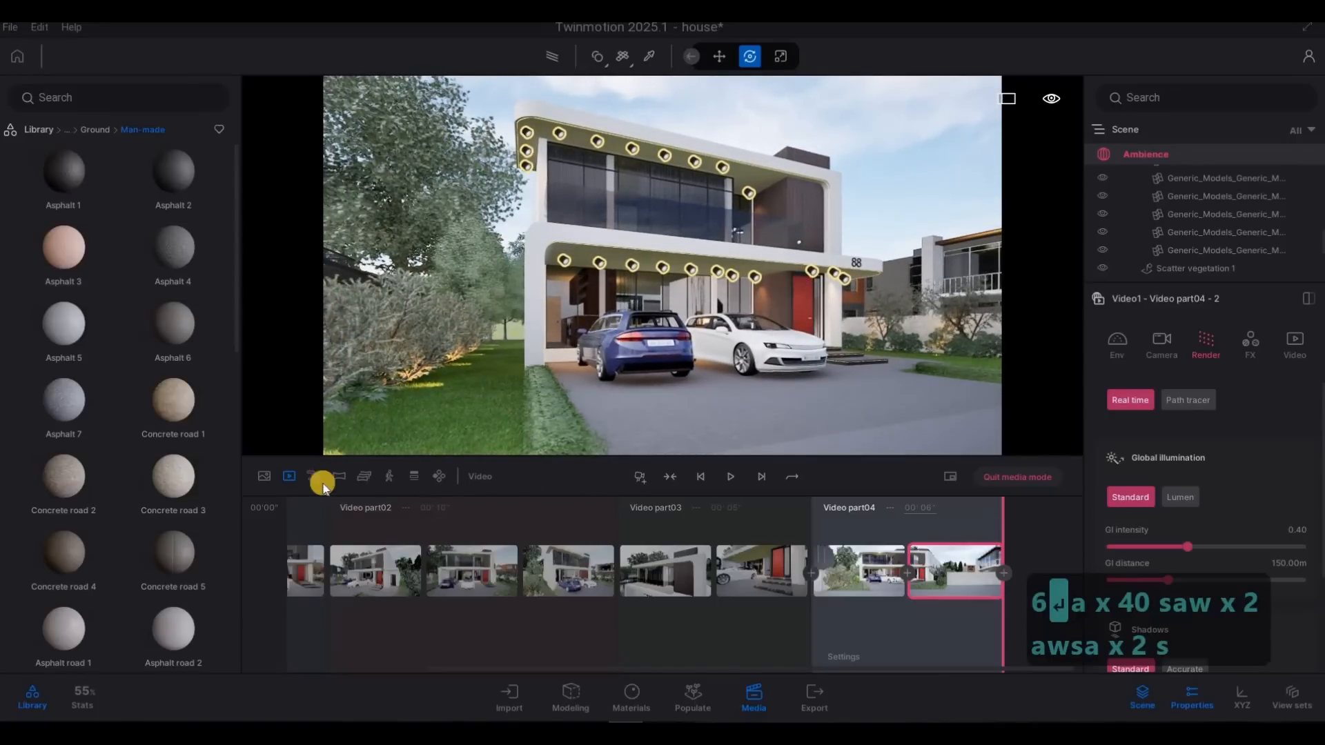
left_click(633, 476)
Move the camera forward over the blue car, add this as the fifth part's second keyframe and set its duration to 4 seconds
key("w")
key("w")
key("w")
key("w")
key("w")
key("w")
key("w")
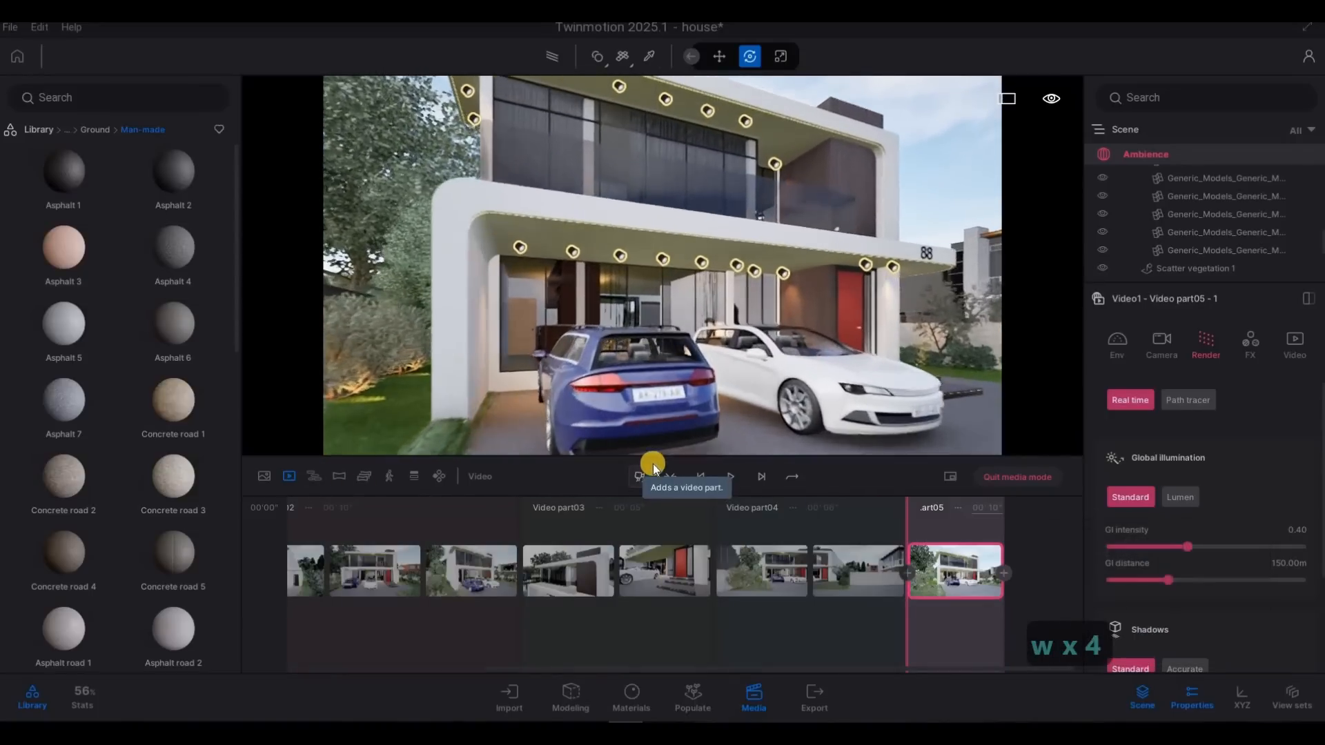
key("w")
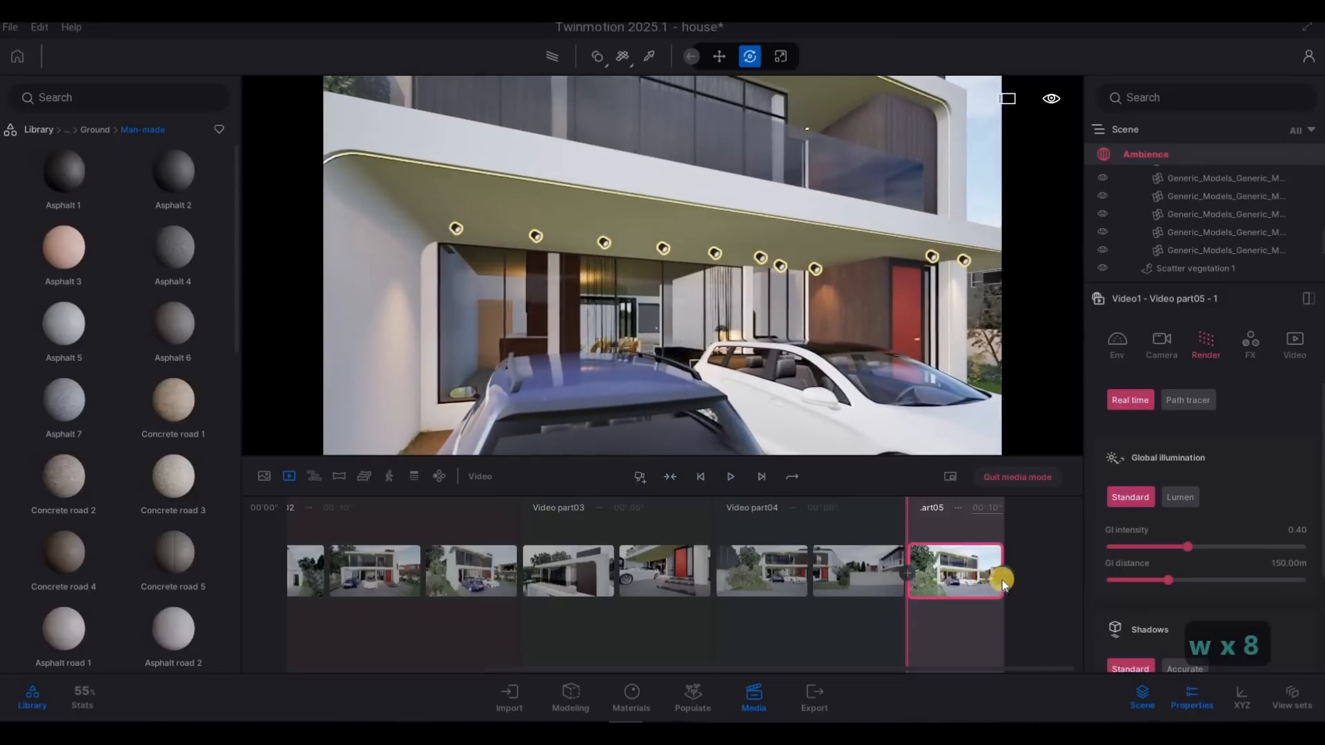
left_click(1003, 573)
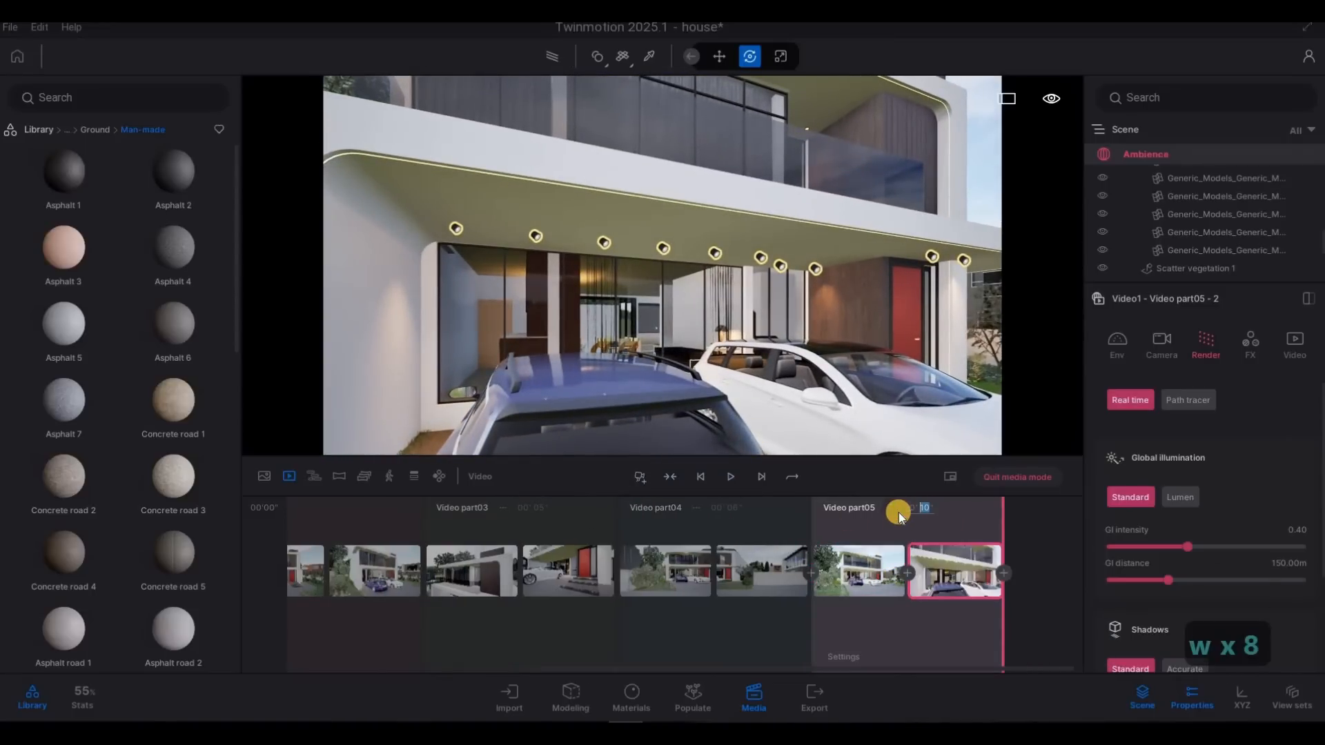
type("4")
key("Return")
Start a sixth video part from an angled view of the red entrance door, and add a second keyframe that brings in both parked cars
key("d")
key("d")
key("d")
key("d")
key("d")
key("d")
key("d")
key("d")
key("d")
key("d")
key("d")
key("d")
key("d")
key("d")
key("d")
key("d")
key("d")
key("d")
key("d")
key("s")
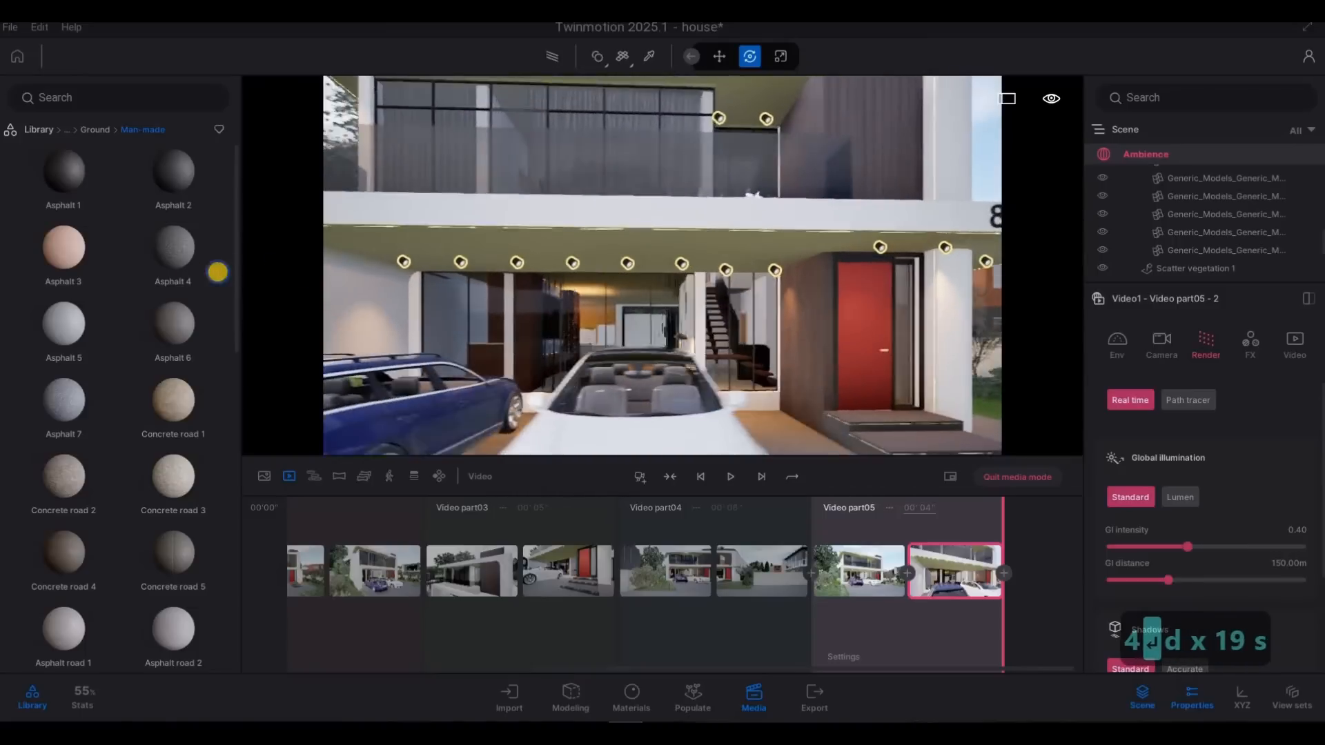
key("w")
key("d")
key("s")
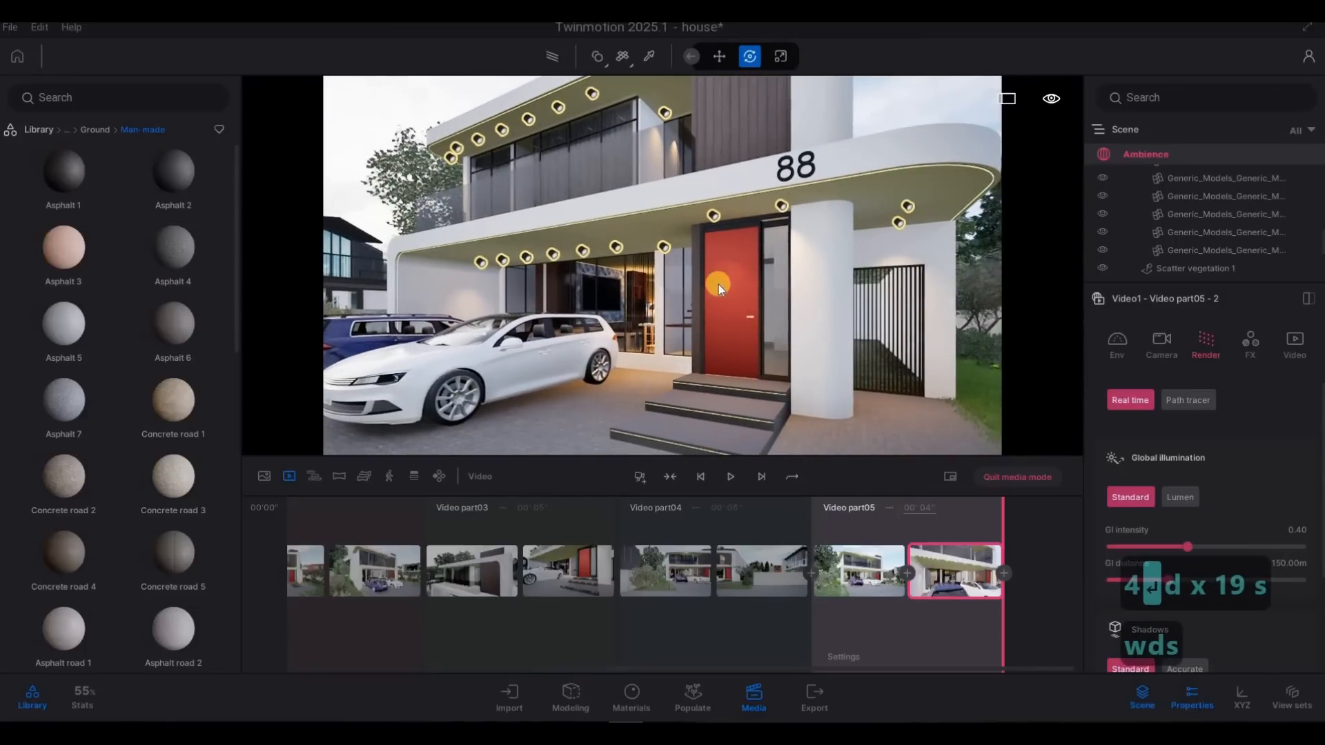
right_click_drag(627, 297, 1115, 285)
key("s")
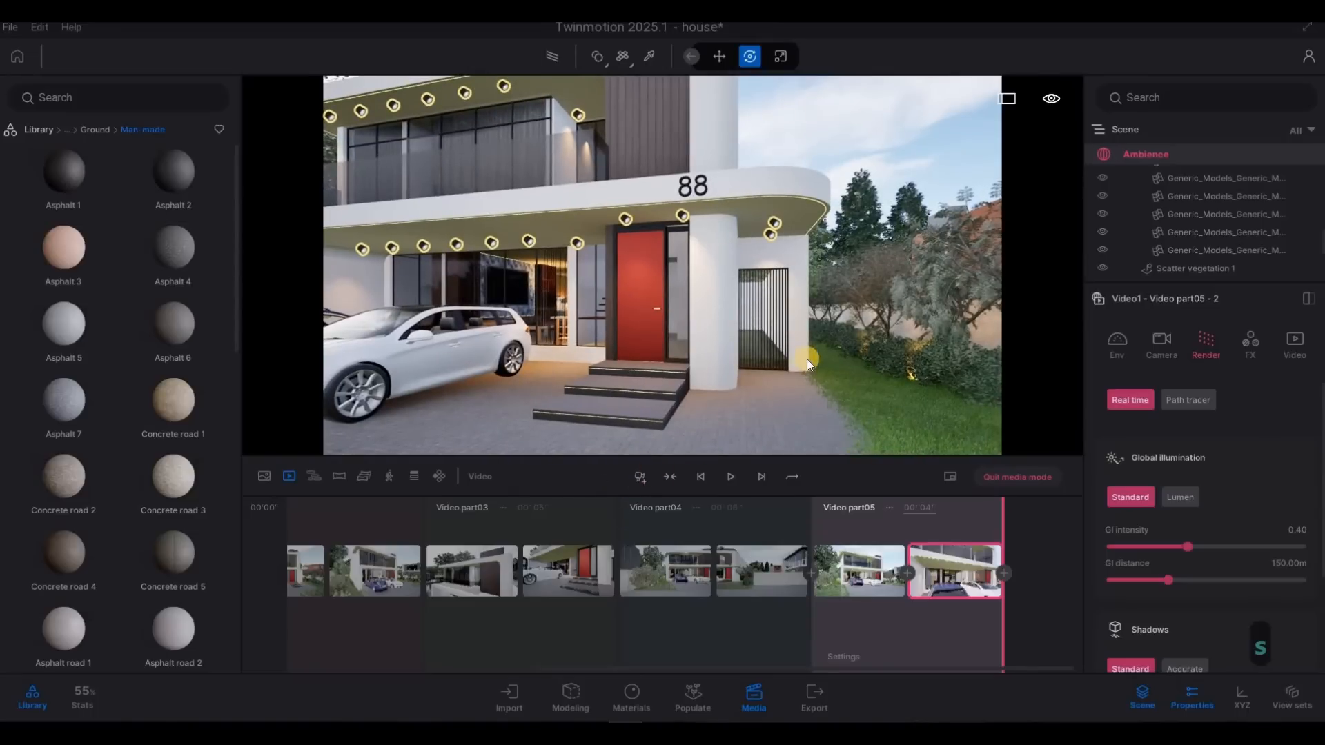
left_click(643, 475)
right_click_drag(697, 330, 513, 328)
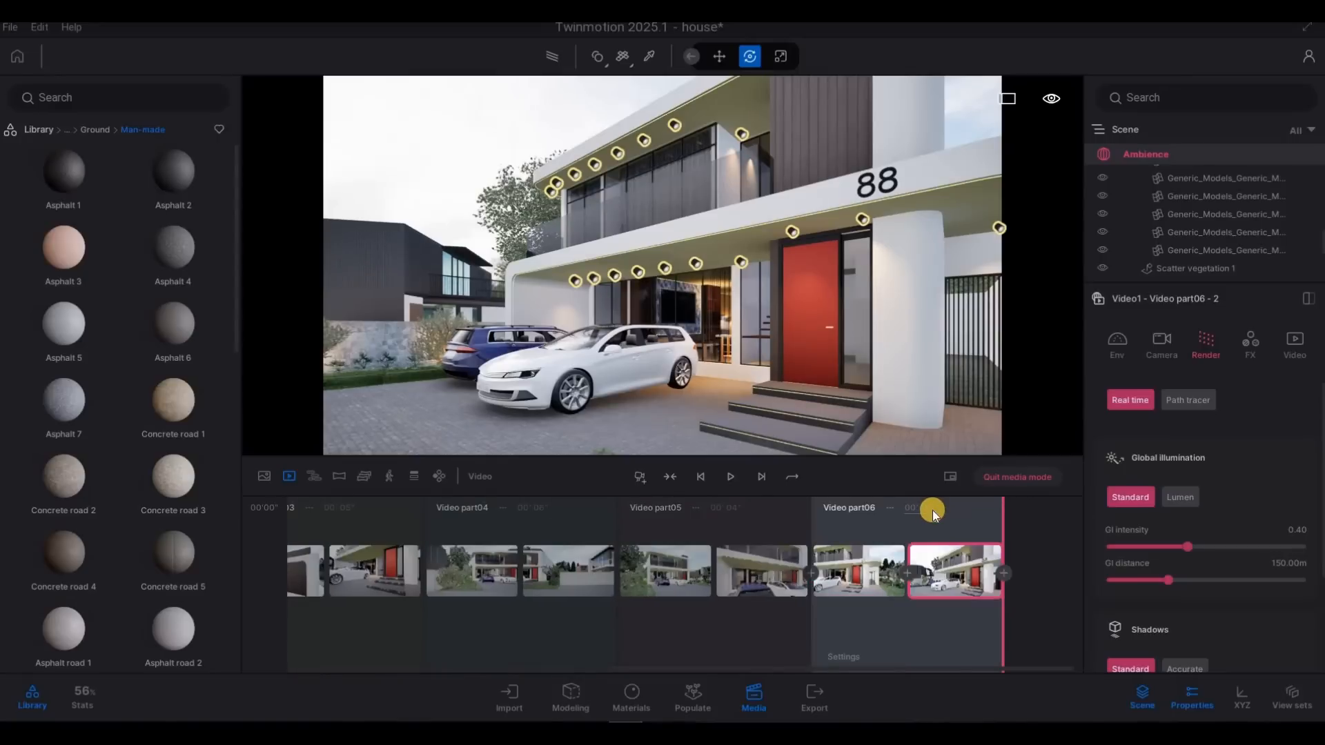
Set the sixth video part's duration to 3 seconds
left_click(925, 508)
type("3")
key("Return")
Move the camera around to a frontal view of both parked cars and the house, and start a seventh video part from it
key("s")
key("a")
key("a")
key("a")
key("a")
key("a")
key("a")
key("a")
key("a")
key("a")
key("a")
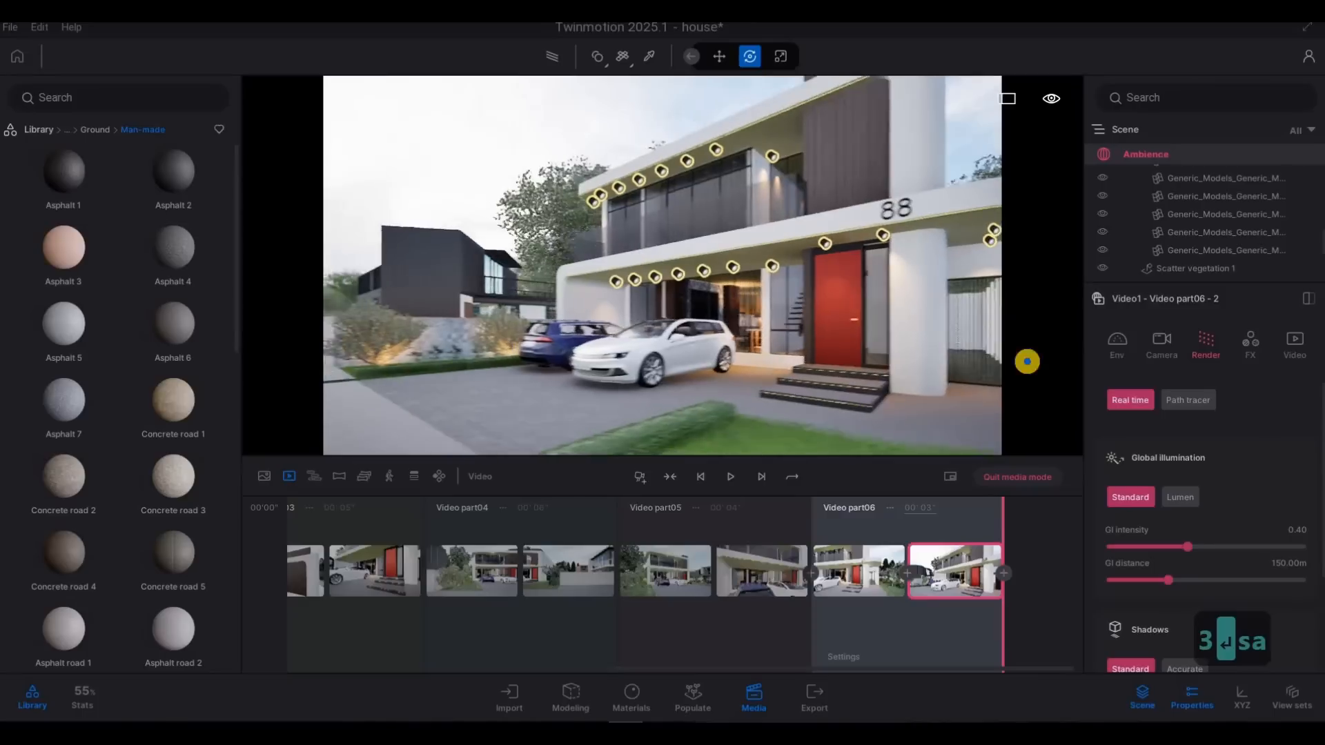
key("a")
key("a")
key("a")
key("a")
key("a")
key("a")
key("a")
key("a")
key("a")
key("a")
key("a")
key("a")
key("a")
key("a")
key("a")
key("a")
key("a")
key("a")
key("a")
key("a")
key("s")
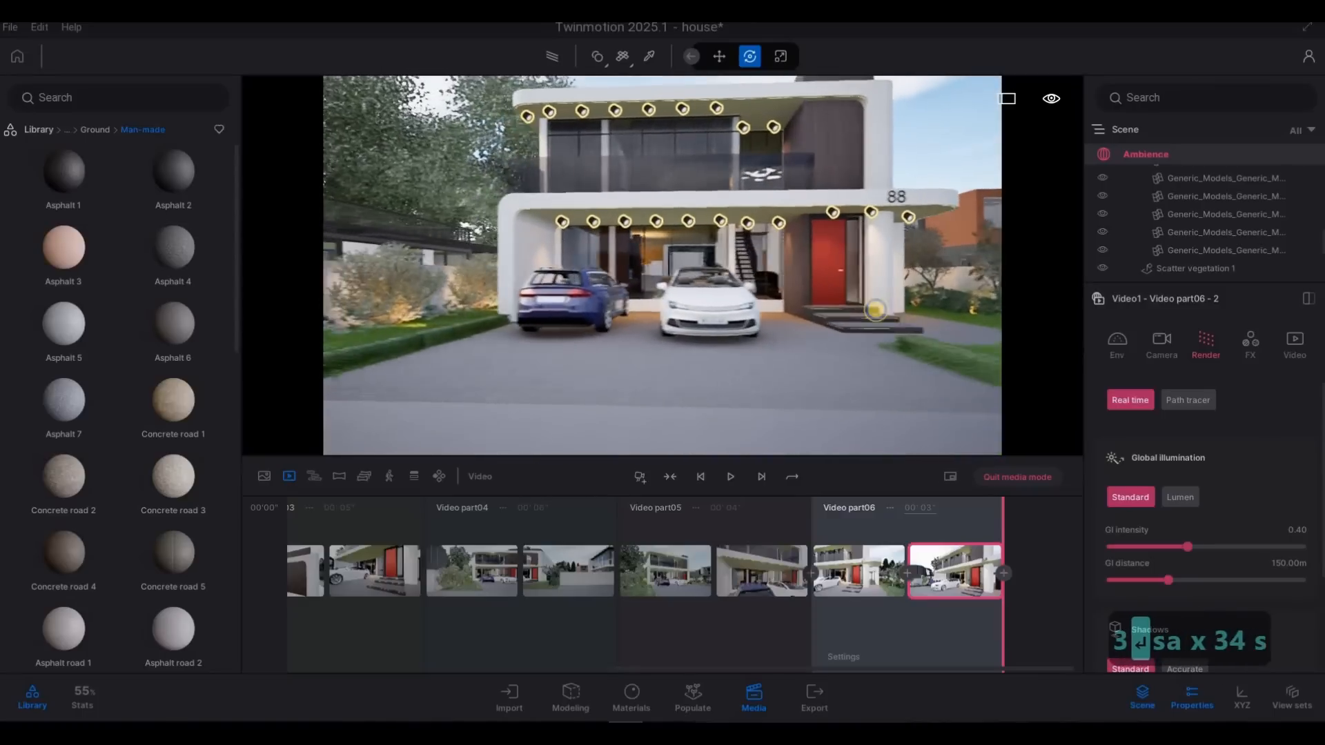
key("d")
right_click_drag(876, 310, 876, 310)
key("w")
key("w")
key("w")
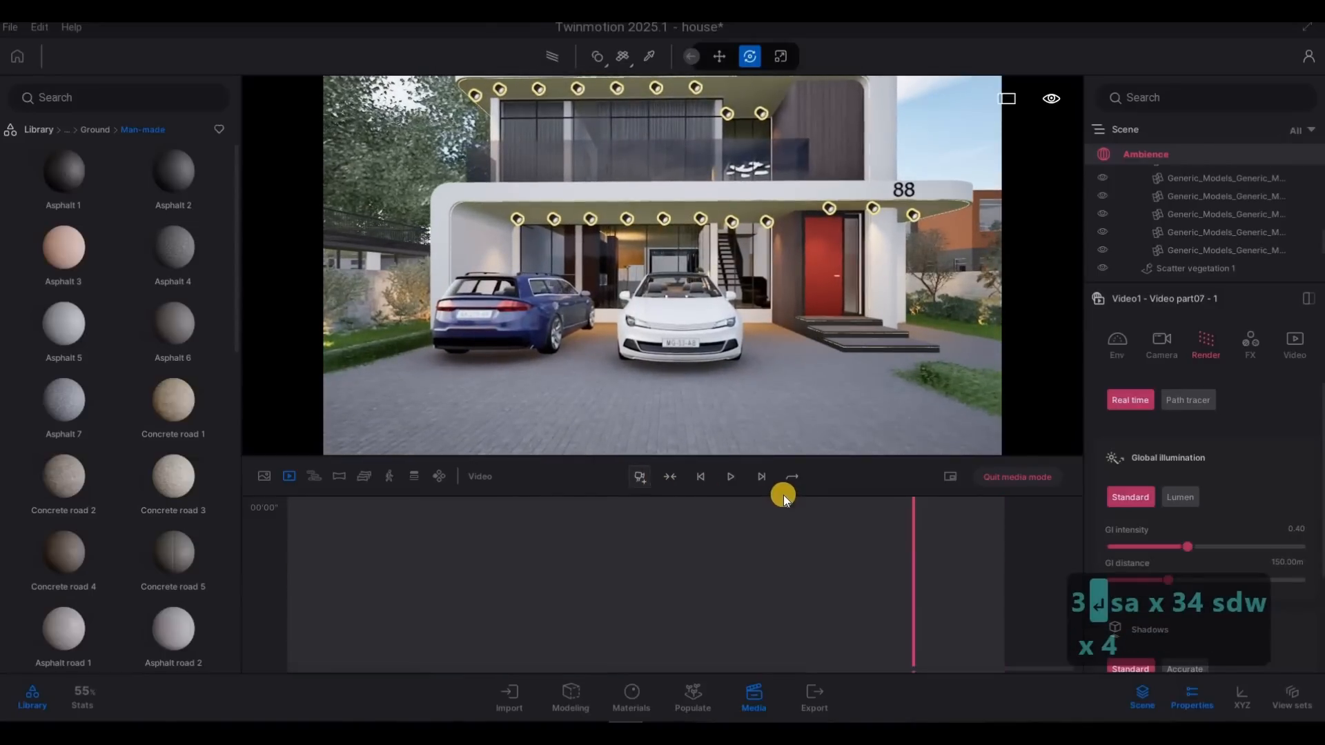
Pull the camera straight back across the street, add this as the seventh part's second keyframe and set its duration to 5 seconds
key("s")
key("s")
key("s")
key("s")
key("s")
key("s")
key("s")
key("s")
key("s")
key("s")
key("s")
key("s")
key("s")
key("s")
key("s")
key("s")
key("s")
key("s")
key("s")
key("s")
key("s")
key("s")
key("s")
key("s")
key("s")
key("s")
key("s")
key("s")
key("s")
key("s")
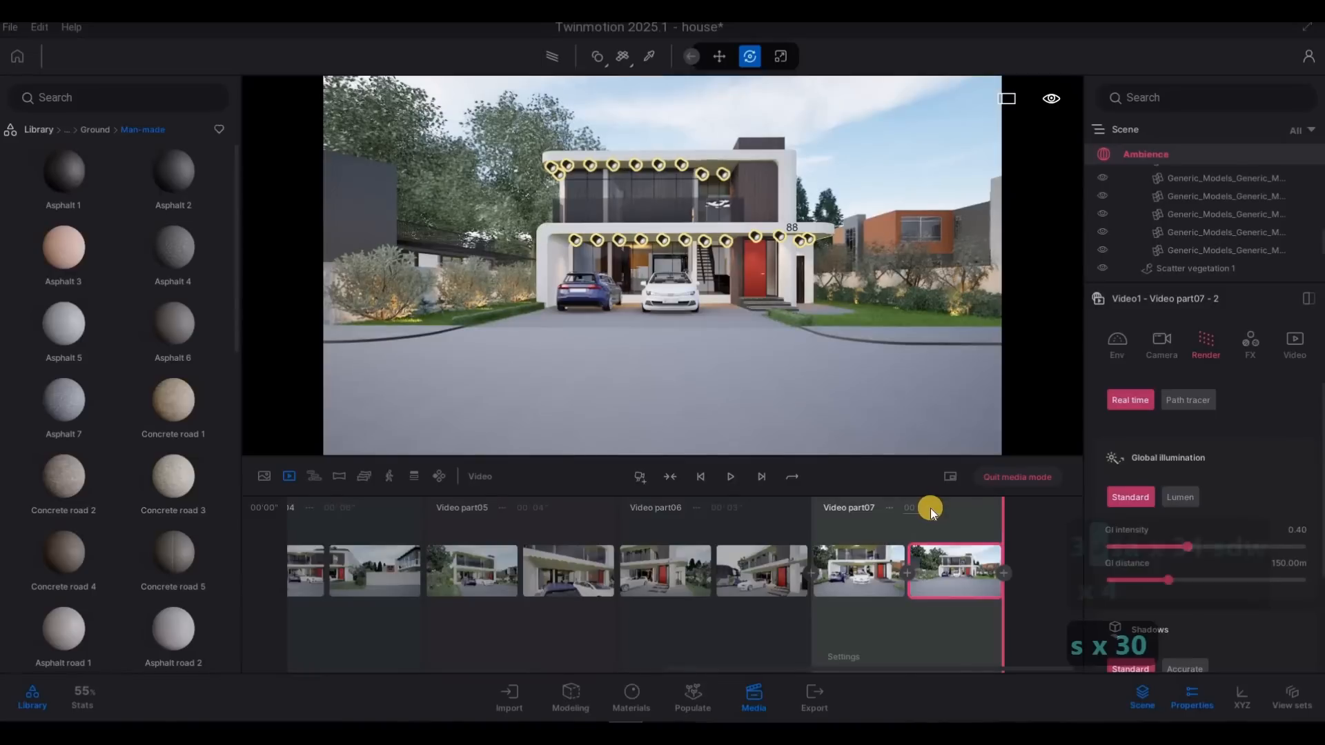
double_click(903, 508)
type("10")
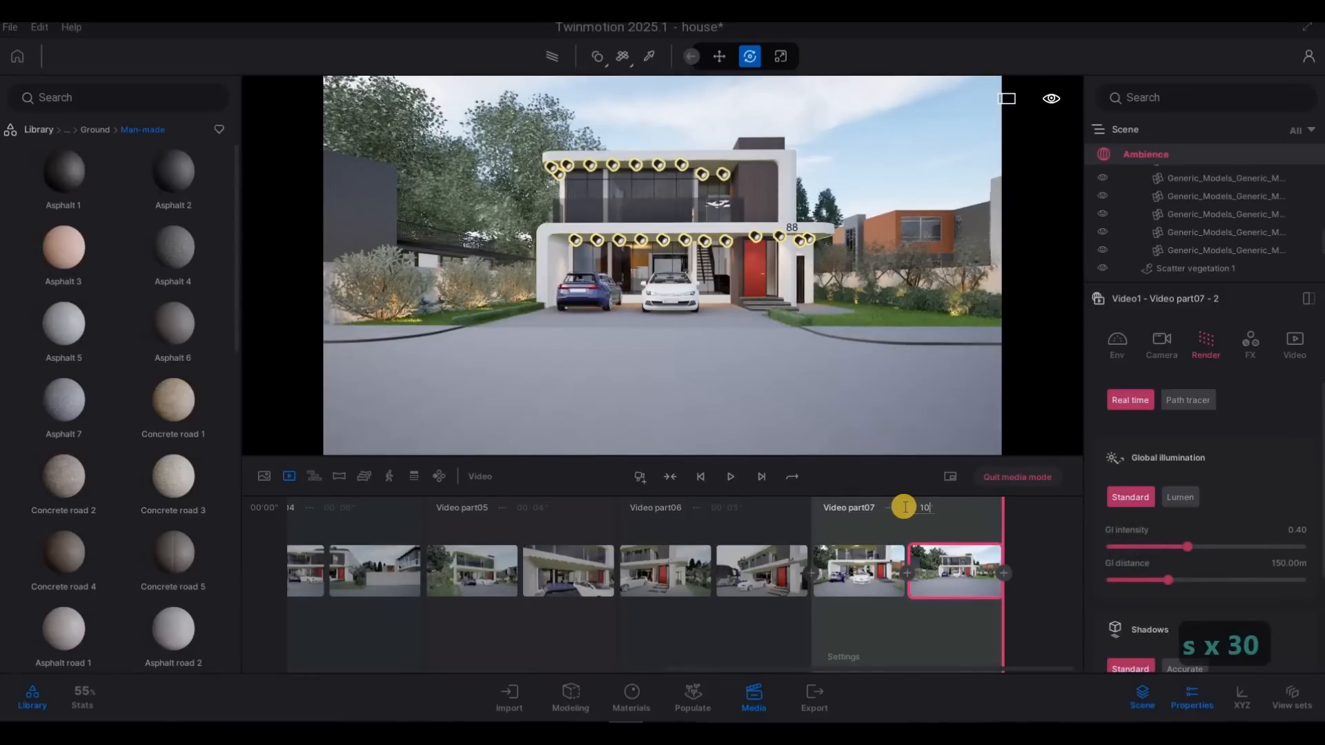
type("5")
key("Return")
Move the camera to an angled view of the house across the front lawn on the entrance side, and start an eighth video part
key("d")
key("w")
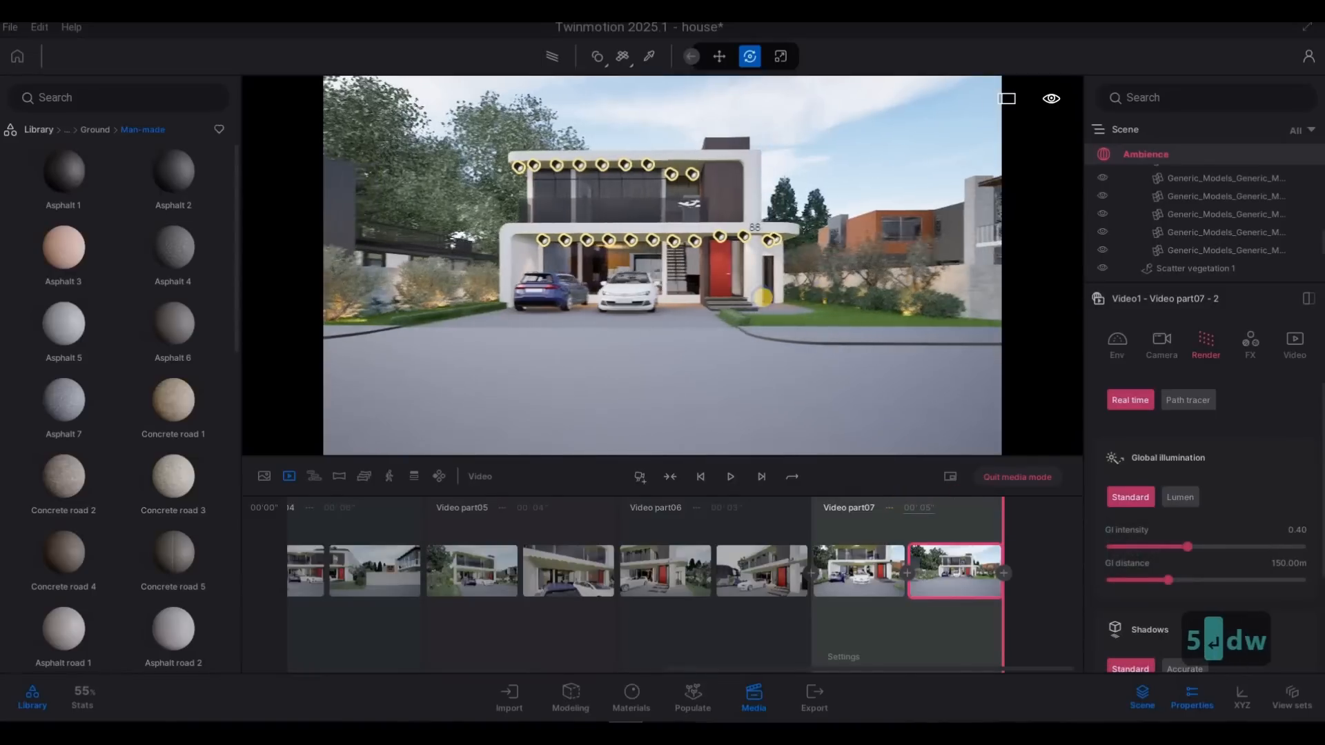
key("w")
key("s")
key("d")
key("d")
key("d")
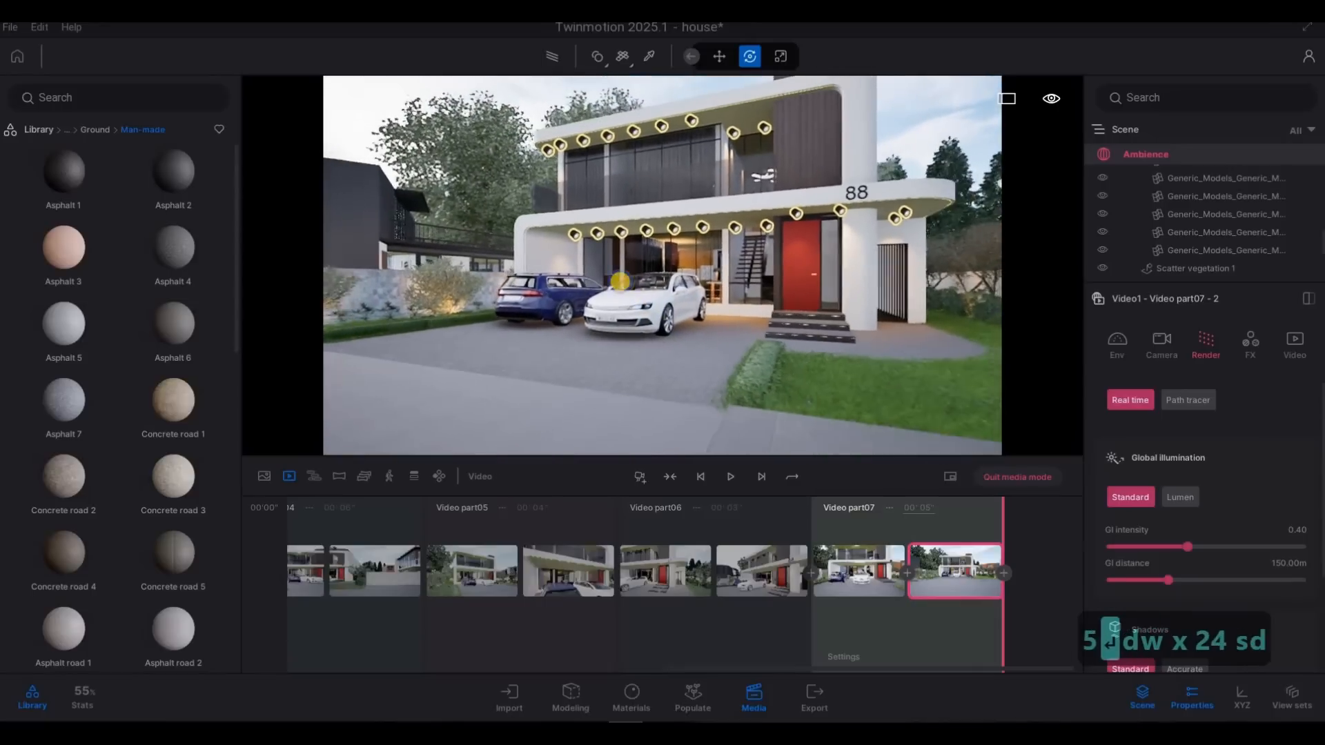
key("s")
key("d")
key("s")
key("s")
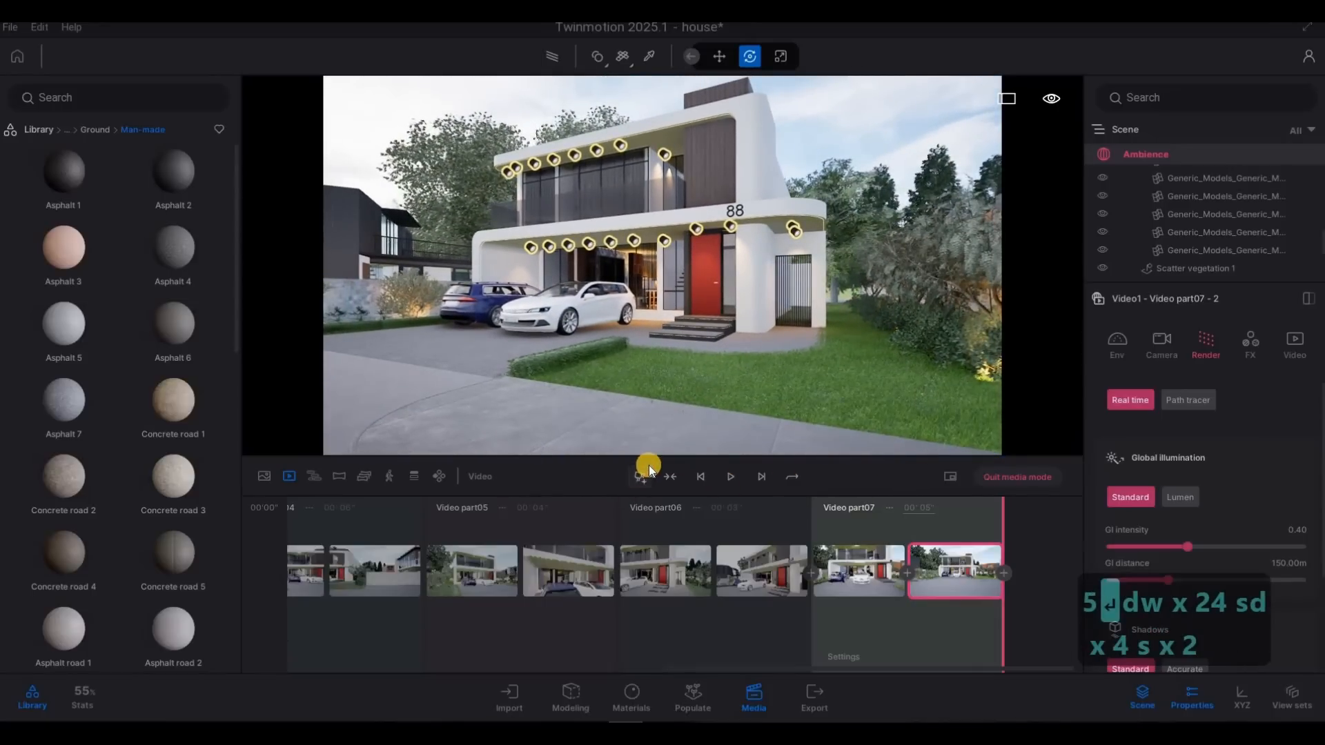
left_click(640, 473)
Pull the camera back to the far side of the street, add this as the eighth part's second keyframe and set 6 seconds
key("s")
key("s")
key("s")
key("s")
key("s")
key("s")
key("s")
key("s")
key("s")
key("s")
key("s")
key("s")
key("s")
key("s")
key("s")
key("s")
key("s")
key("s")
key("s")
key("s")
key("s")
key("s")
key("s")
key("s")
key("s")
key("s")
key("s")
key("s")
key("s")
key("s")
key("s")
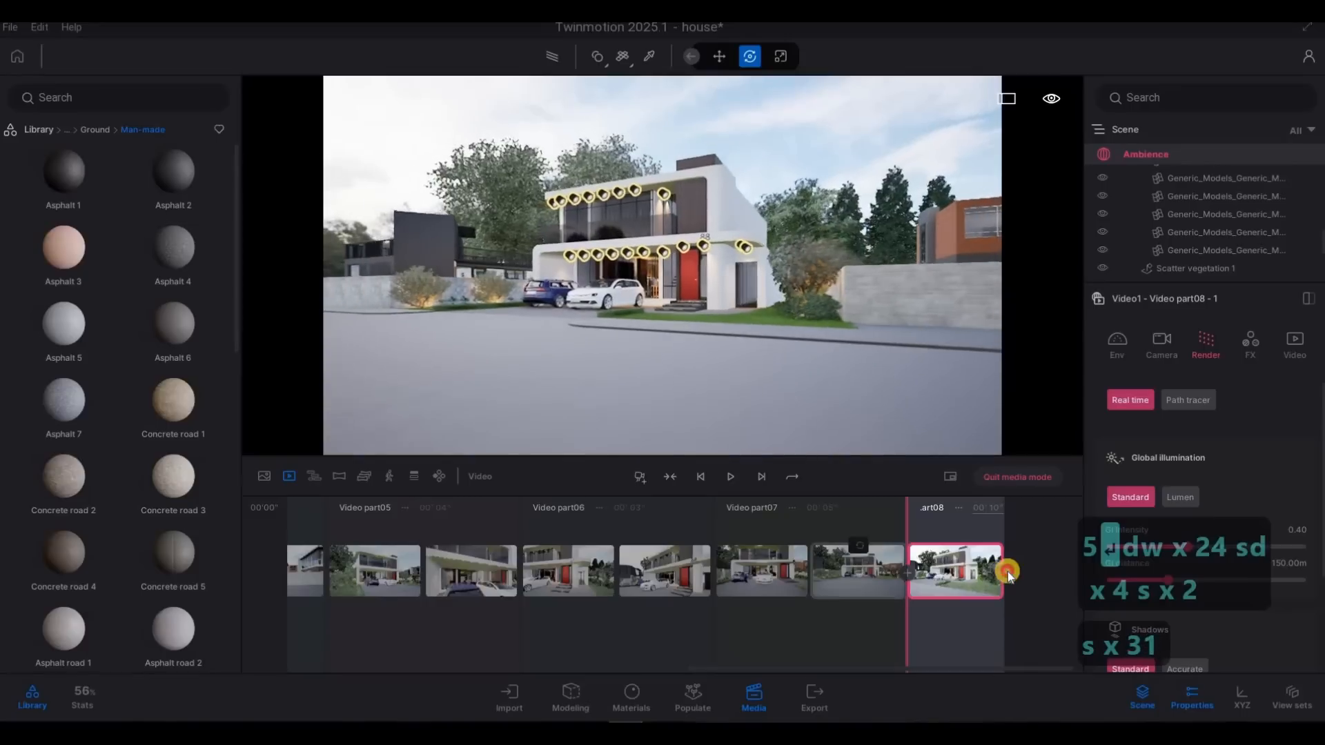
left_click(1004, 572)
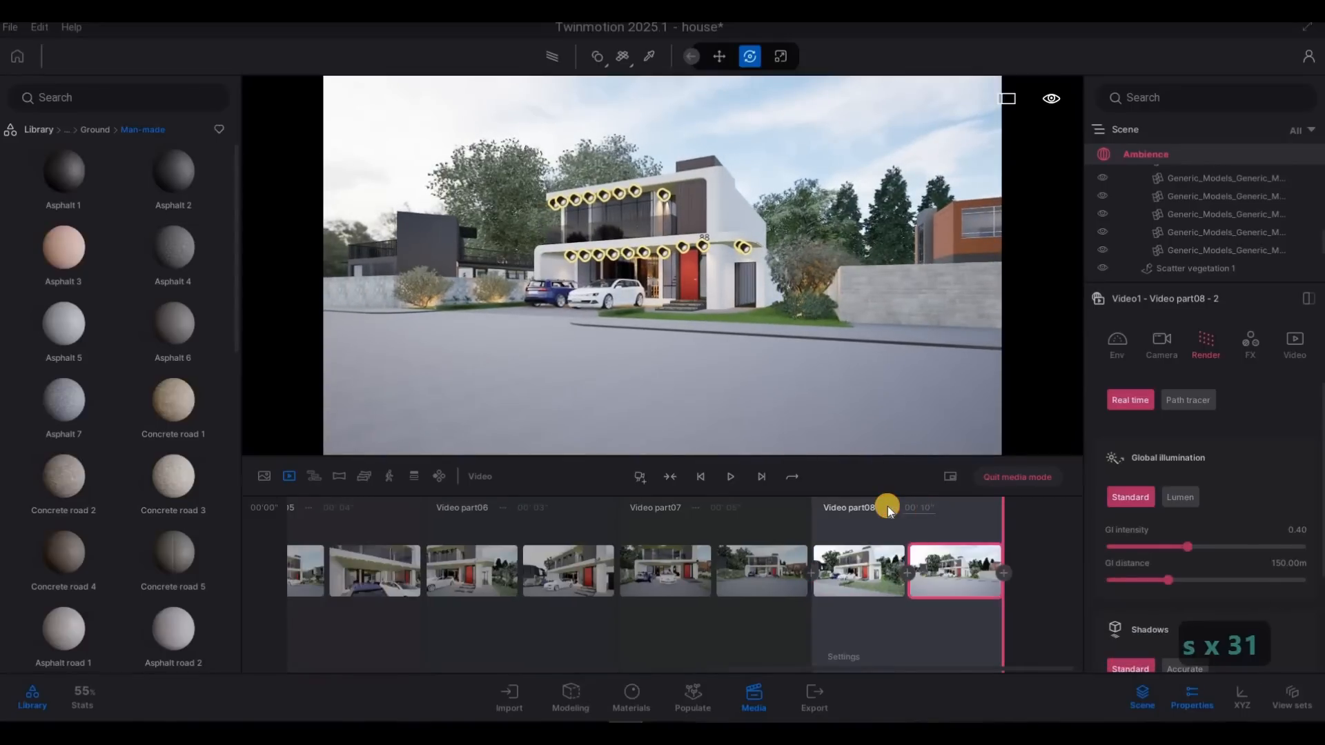
type("6")
key("Return")
Move the camera along the street to a view of the dark neighbouring house beside the main house, and start a ninth video part
key("a")
key("a")
key("a")
key("a")
key("a")
key("a")
key("a")
key("a")
key("a")
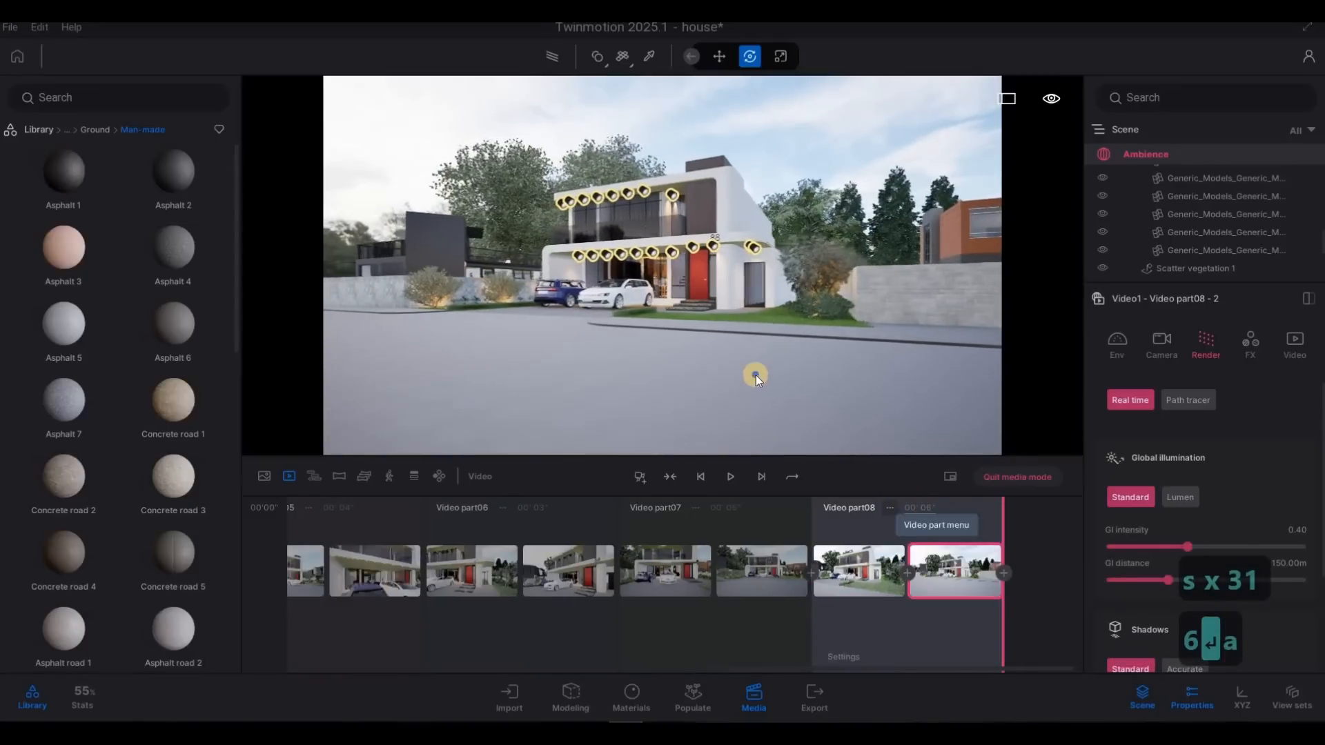
key("a")
key("a")
key("a")
key("a")
key("a")
key("a")
key("a")
key("a")
key("a")
key("a")
key("a")
key("a")
key("a")
key("a")
key("a")
key("a")
key("a")
key("a")
key("a")
key("a")
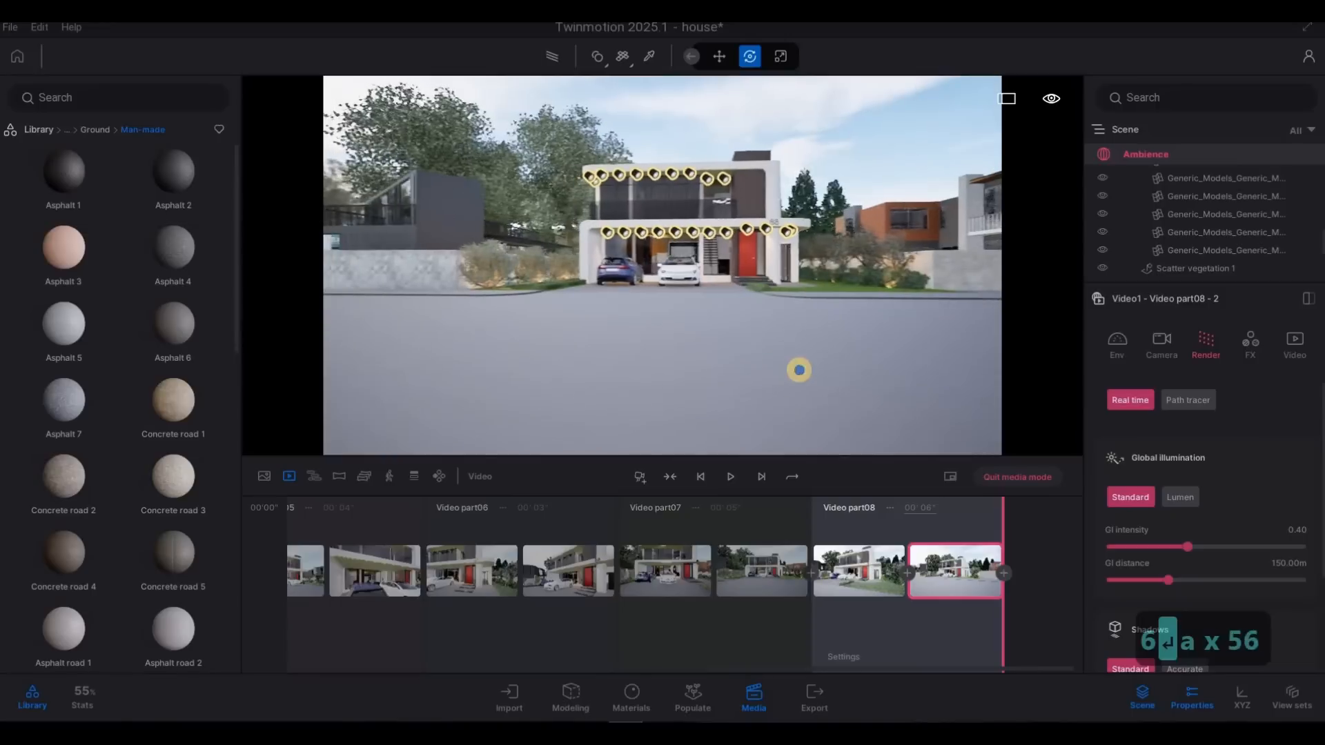
key("s")
key("s")
key("s")
key("s")
key("s")
key("s")
key("s")
key("s")
key("s")
key("s")
key("s")
key("s")
key("s")
key("s")
key("w")
key("w")
key("w")
key("w")
key("a")
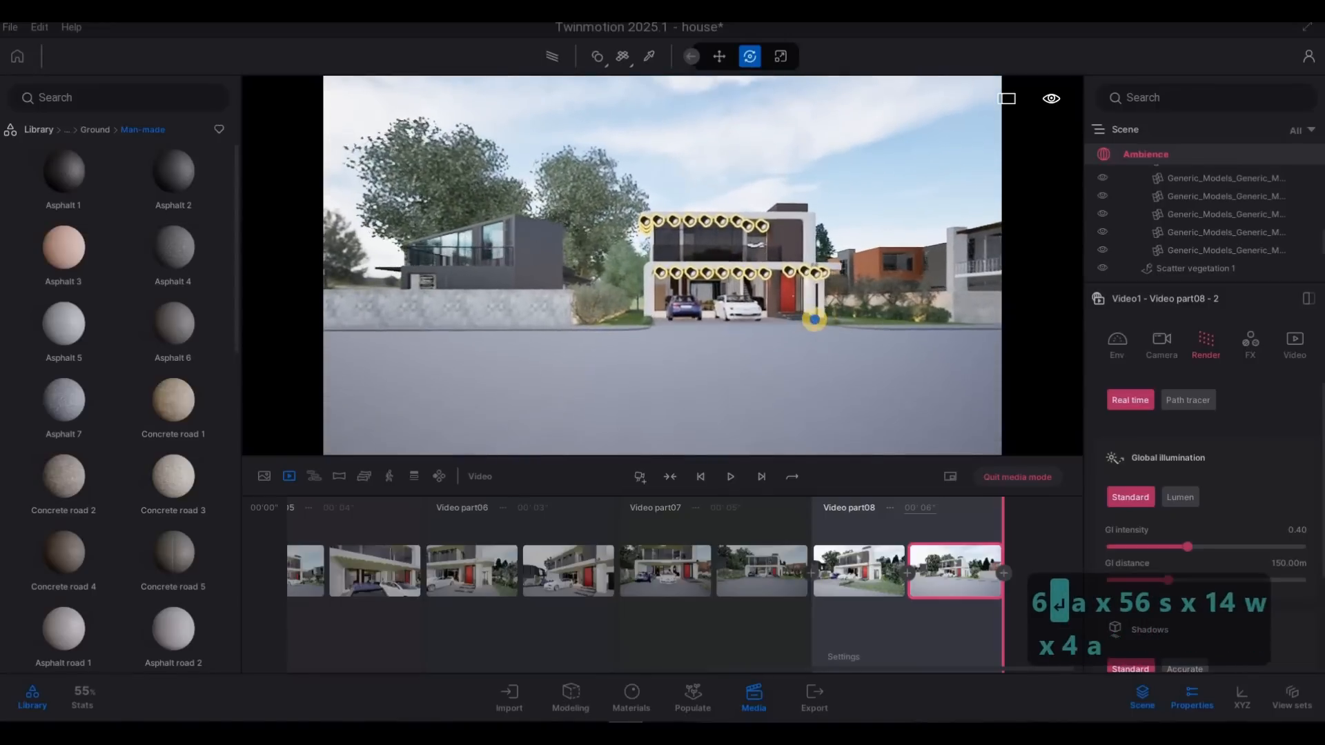
key("a")
key("a")
key("w")
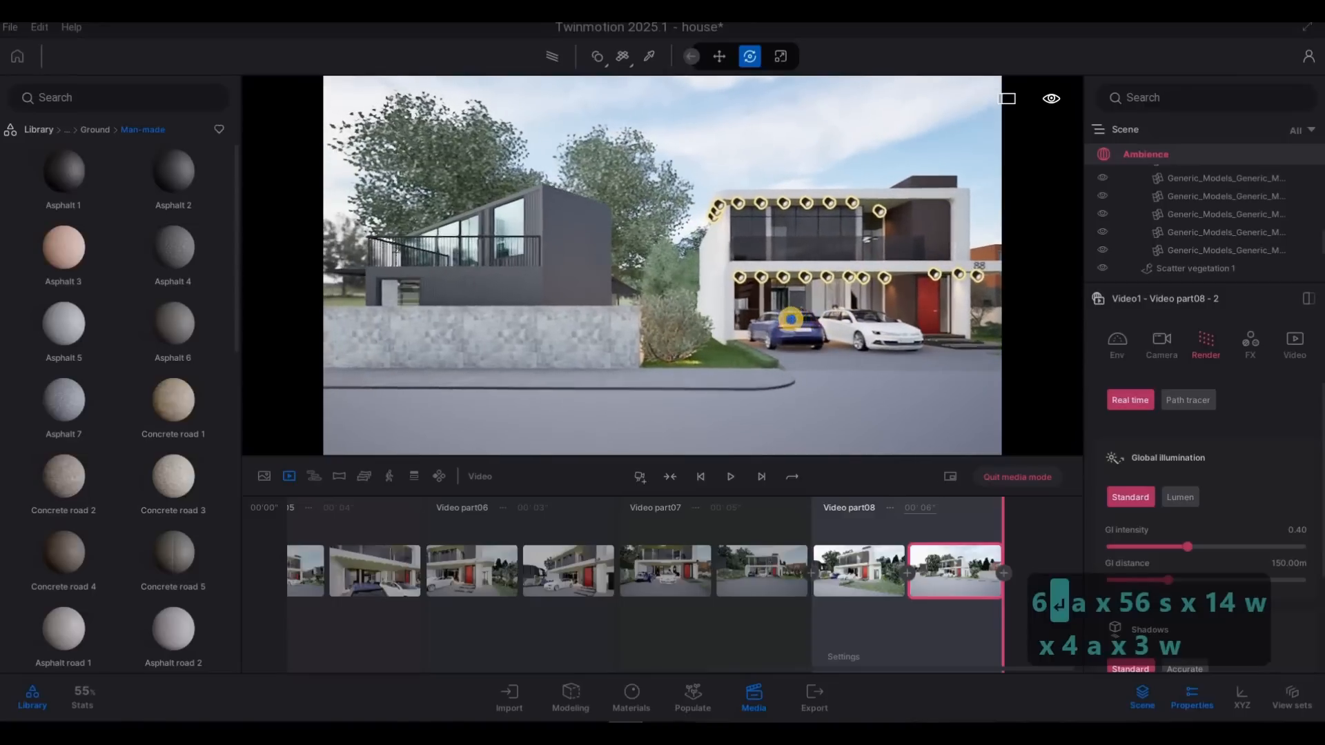
key("a")
key("e")
key("d")
key("w")
key("d")
key("d")
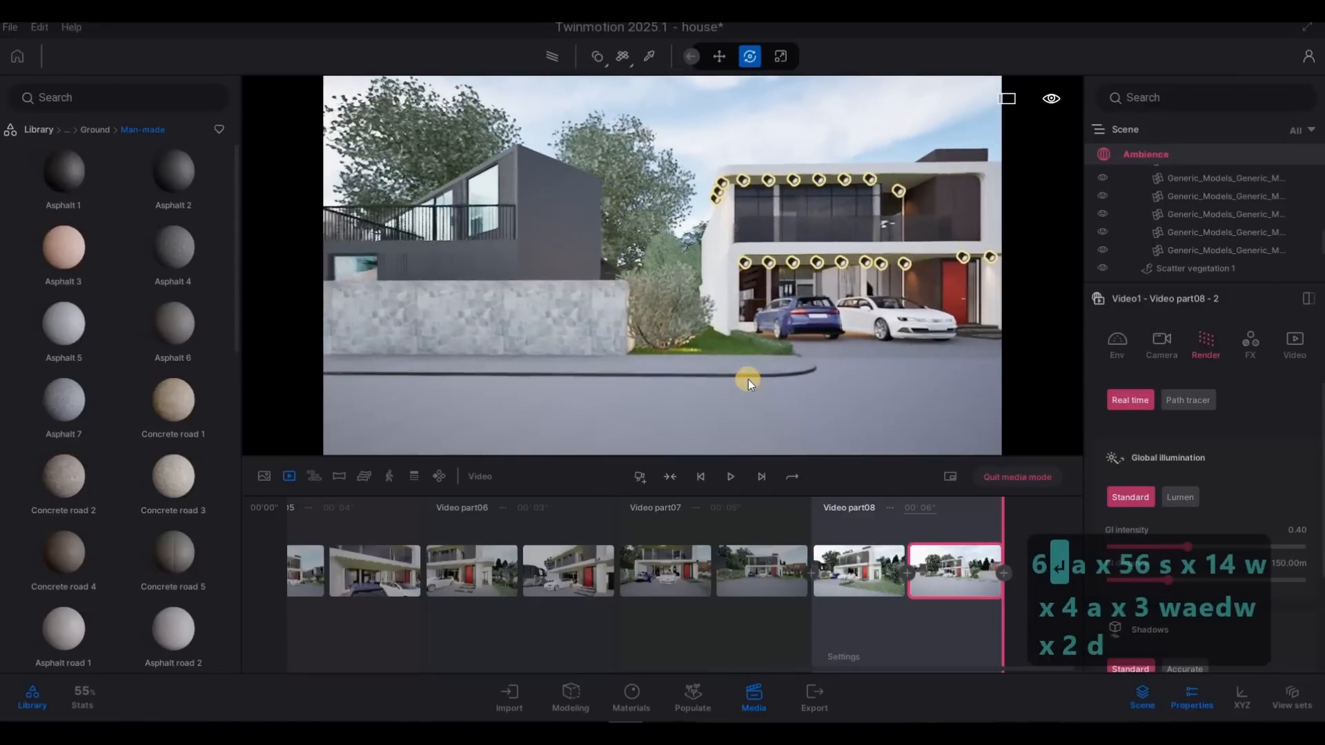
key("a")
left_click(637, 477)
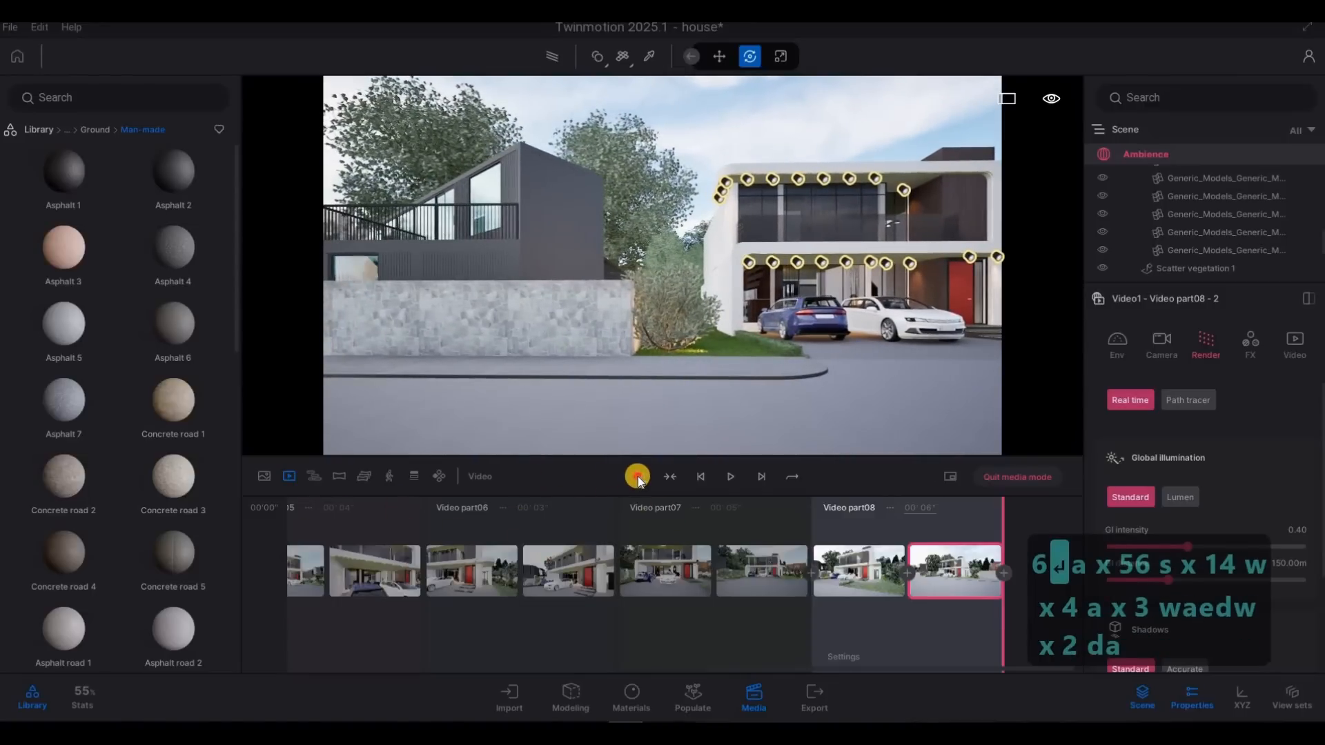
Slide the camera sideways along the street to a frontal view of the house and add the ninth part's second keyframe
mouse_move(1007, 574)
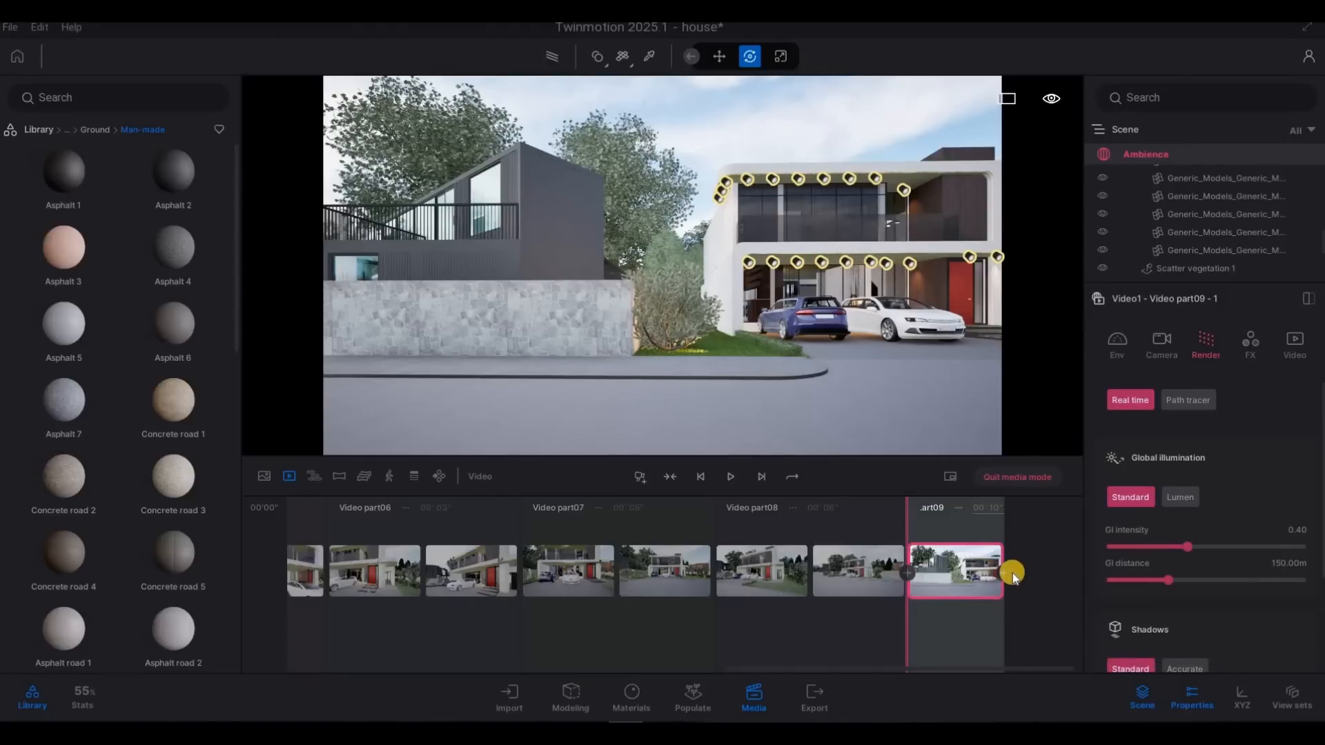
key("d")
key("d")
key("d")
key("d")
key("d")
key("d")
key("d")
key("d")
key("d")
key("d")
key("d")
key("d")
key("d")
key("d")
key("d")
key("d")
key("d")
key("d")
key("d")
key("d")
key("d")
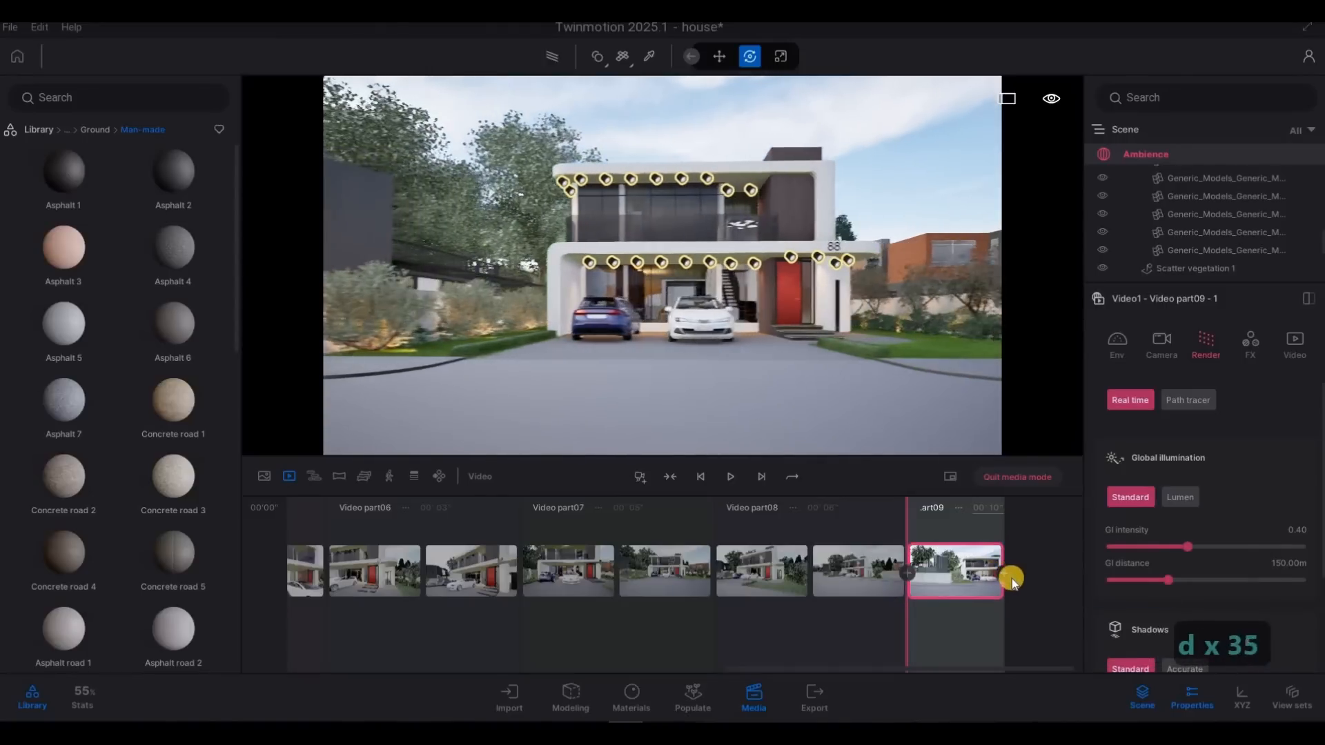
left_click(1007, 572)
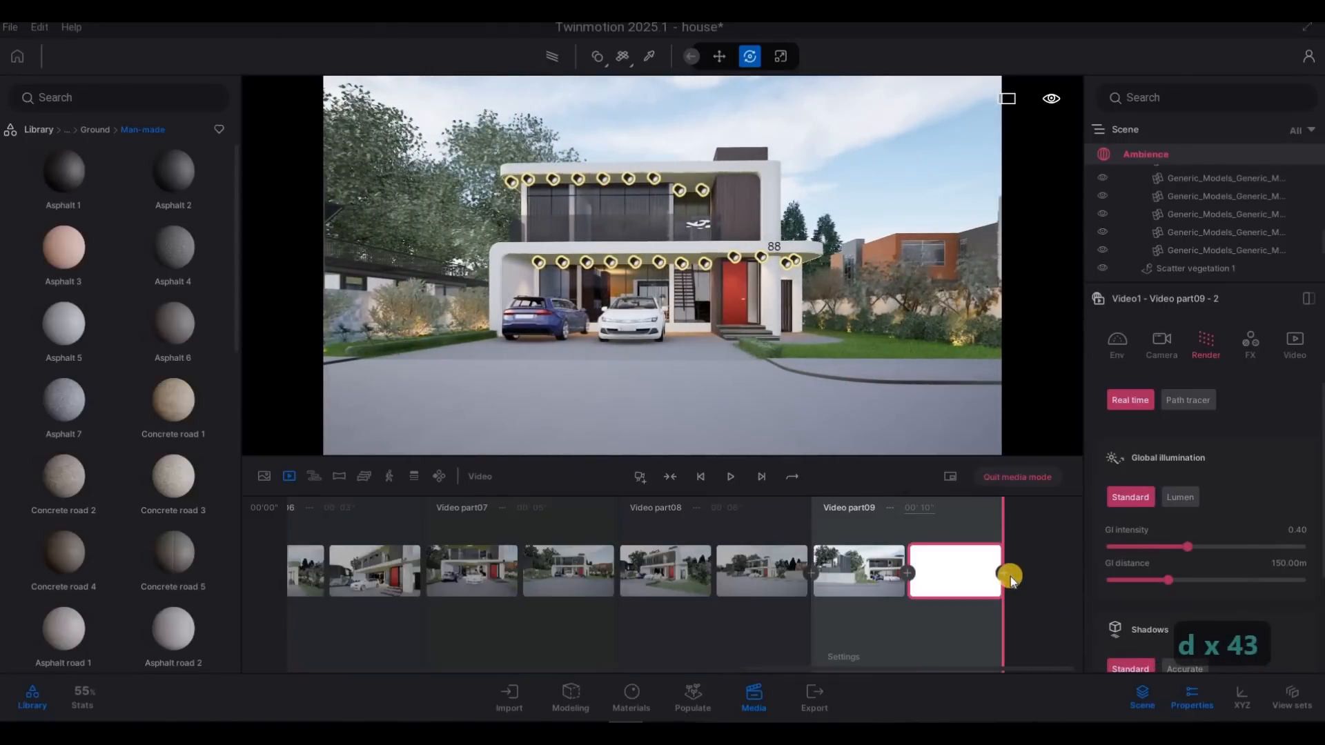
Slide the camera further past the entrance to the grey boundary wall, update the ninth part's second keyframe and keep its 10-second duration
key("d")
key("d")
key("d")
key("d")
key("d")
key("d")
key("d")
key("d")
key("d")
key("d")
key("d")
key("d")
key("d")
key("d")
key("d")
key("d")
key("d")
key("d")
key("d")
key("d")
key("d")
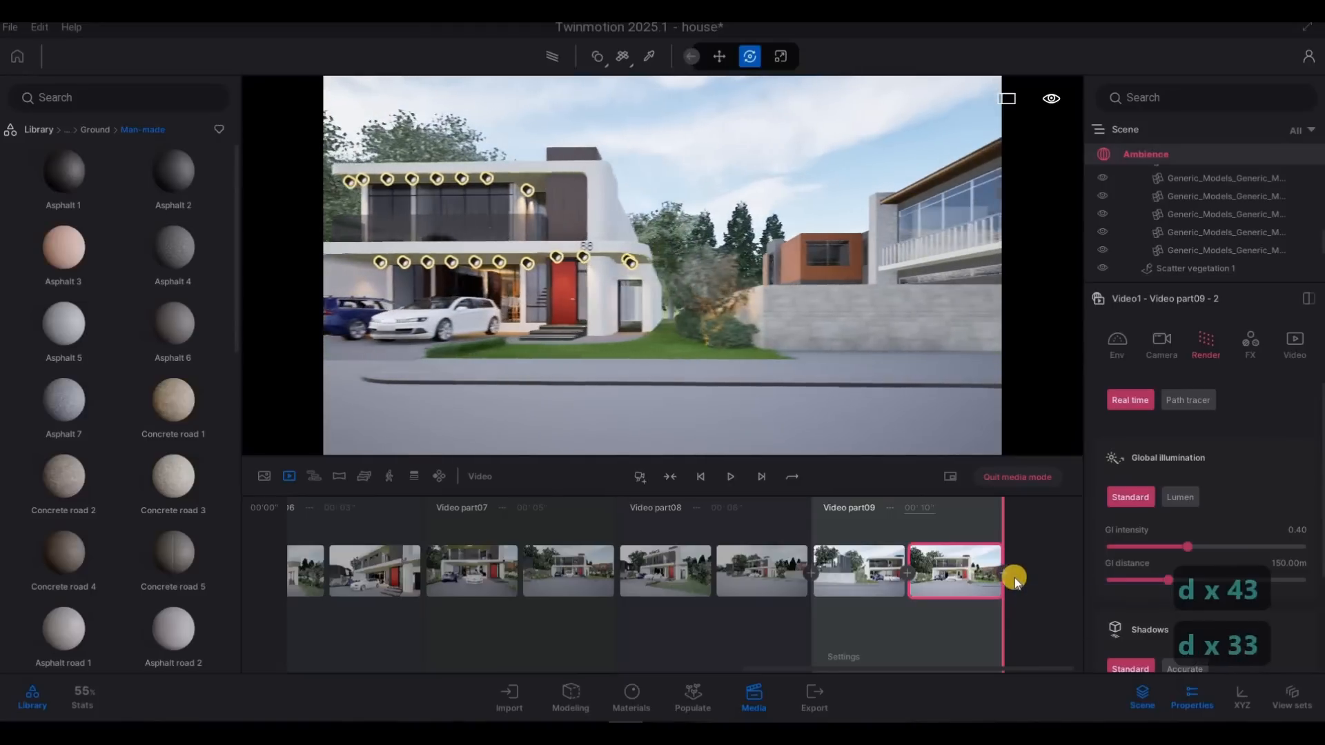
key("d")
key("d")
key("d")
key("d")
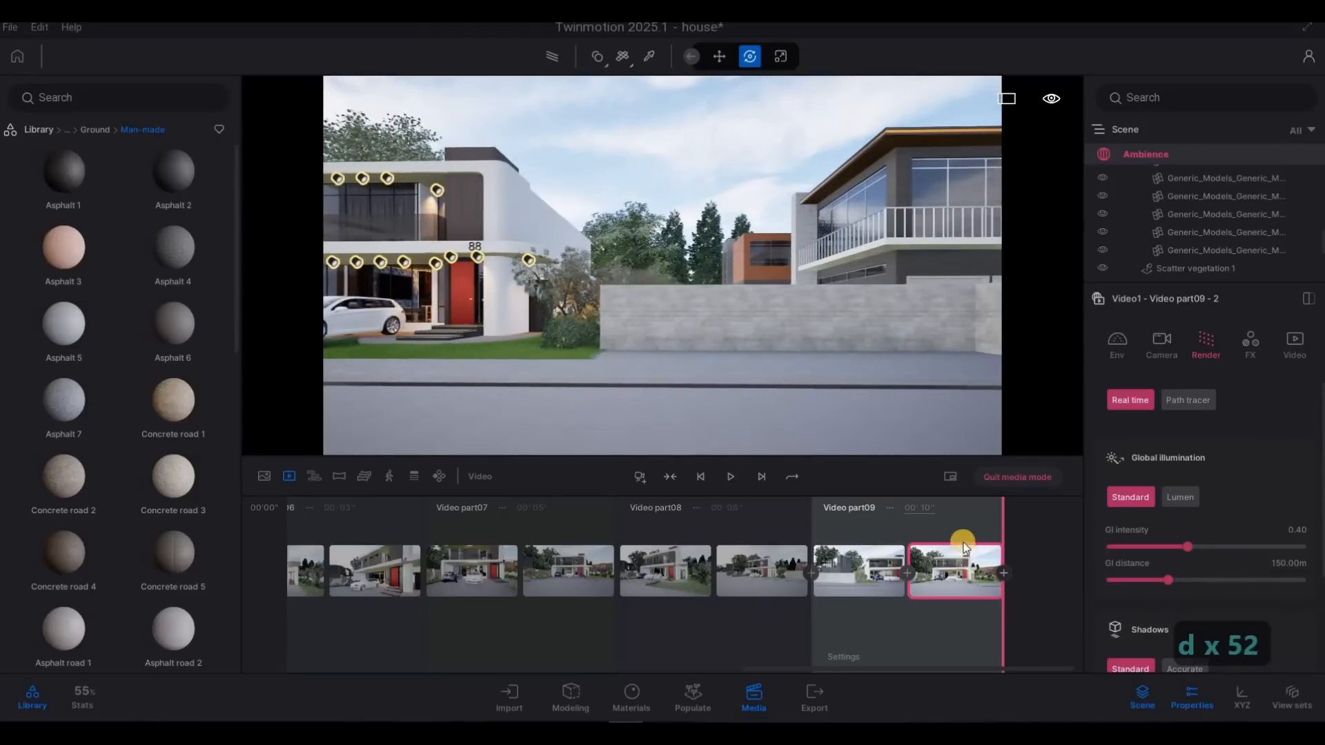
mouse_move(952, 554)
left_click(895, 510)
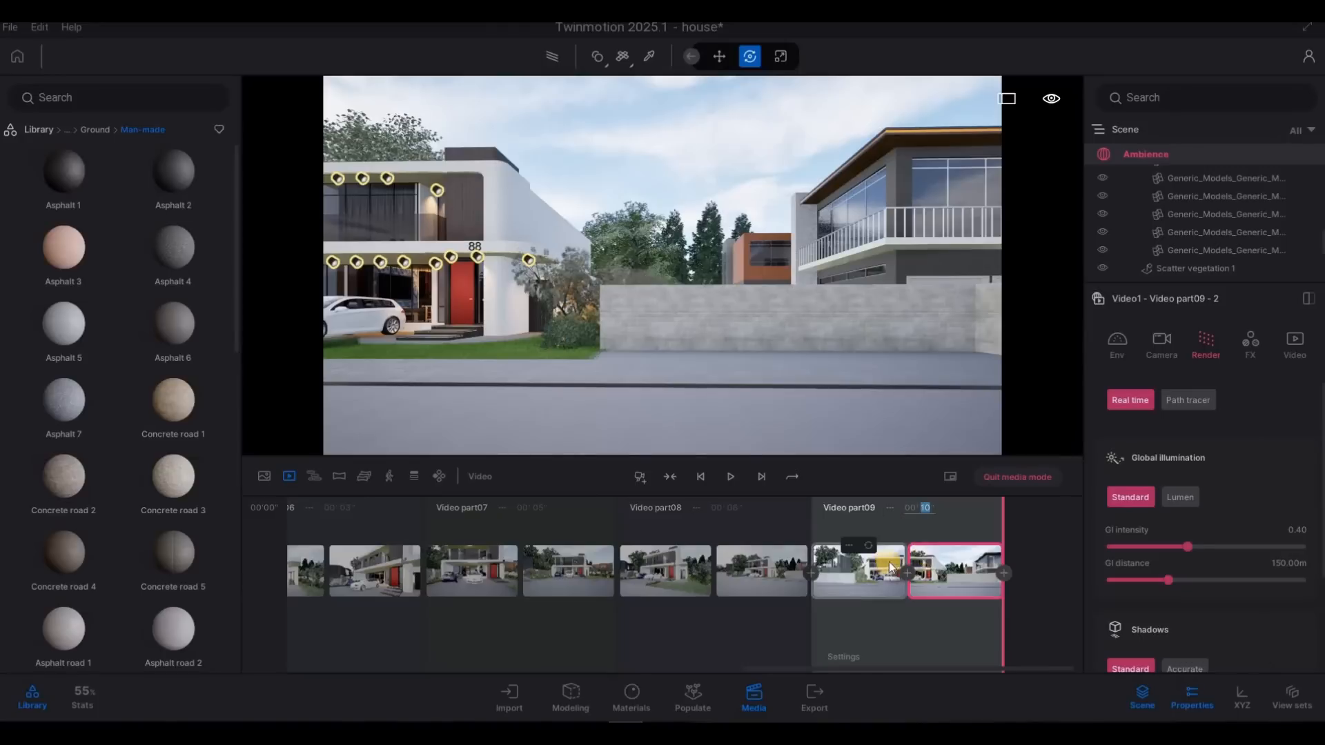
left_click(945, 546)
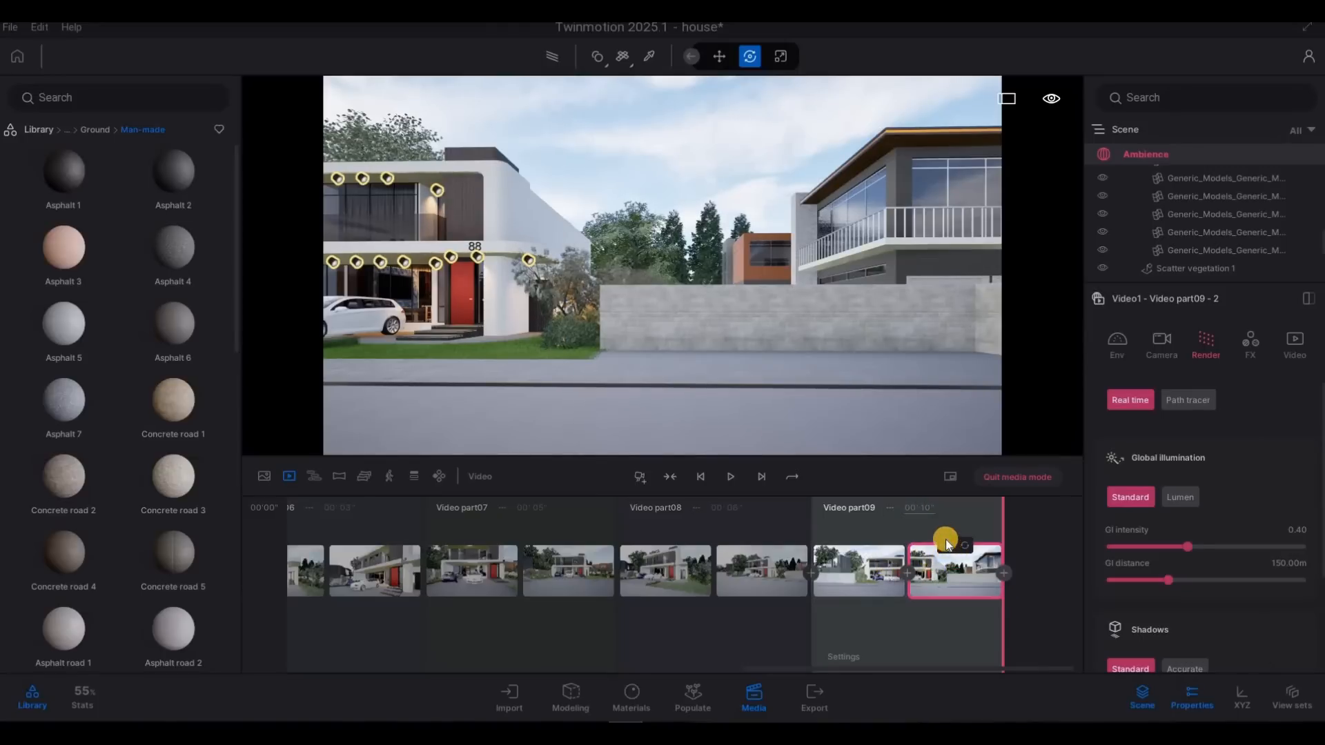
Give the ninth part's second keyframe snowy winter conditions by setting the three weather, season and vegetation sliders to about the middle
left_click(950, 581)
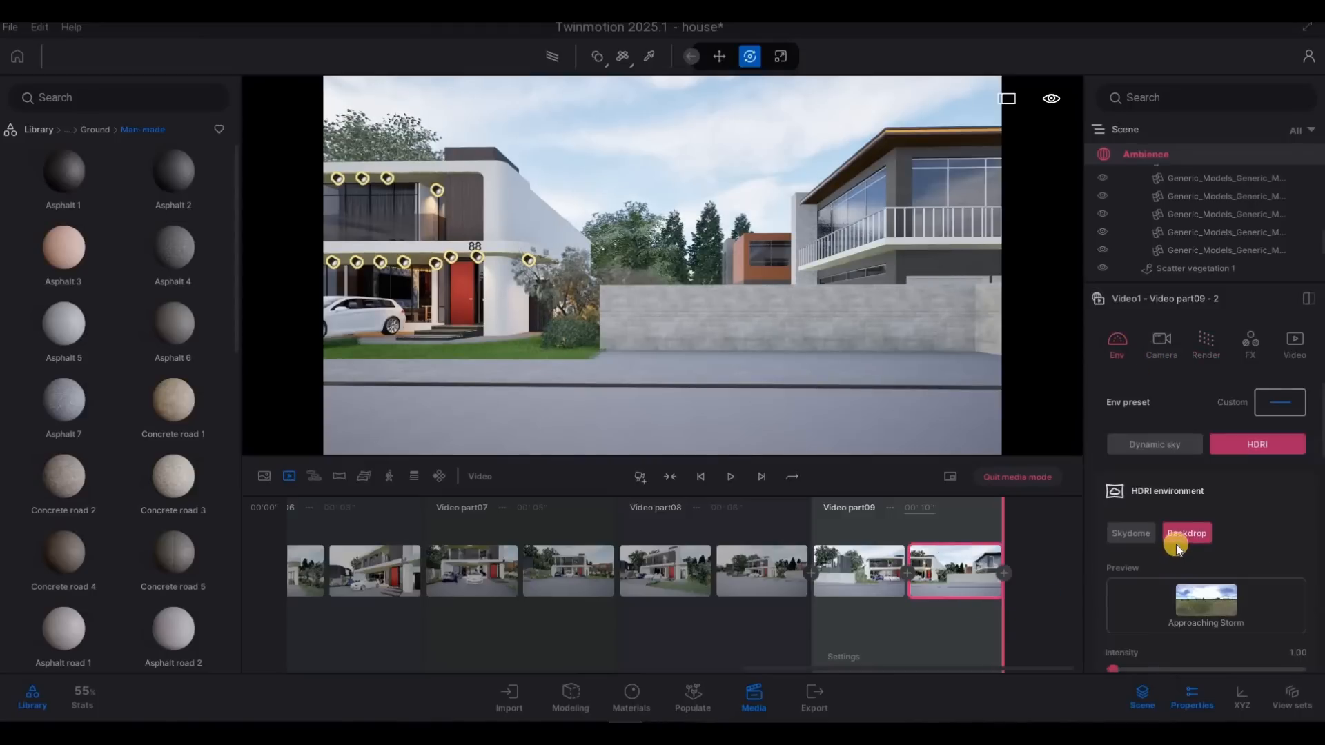
scroll(1175, 544, "down", 3)
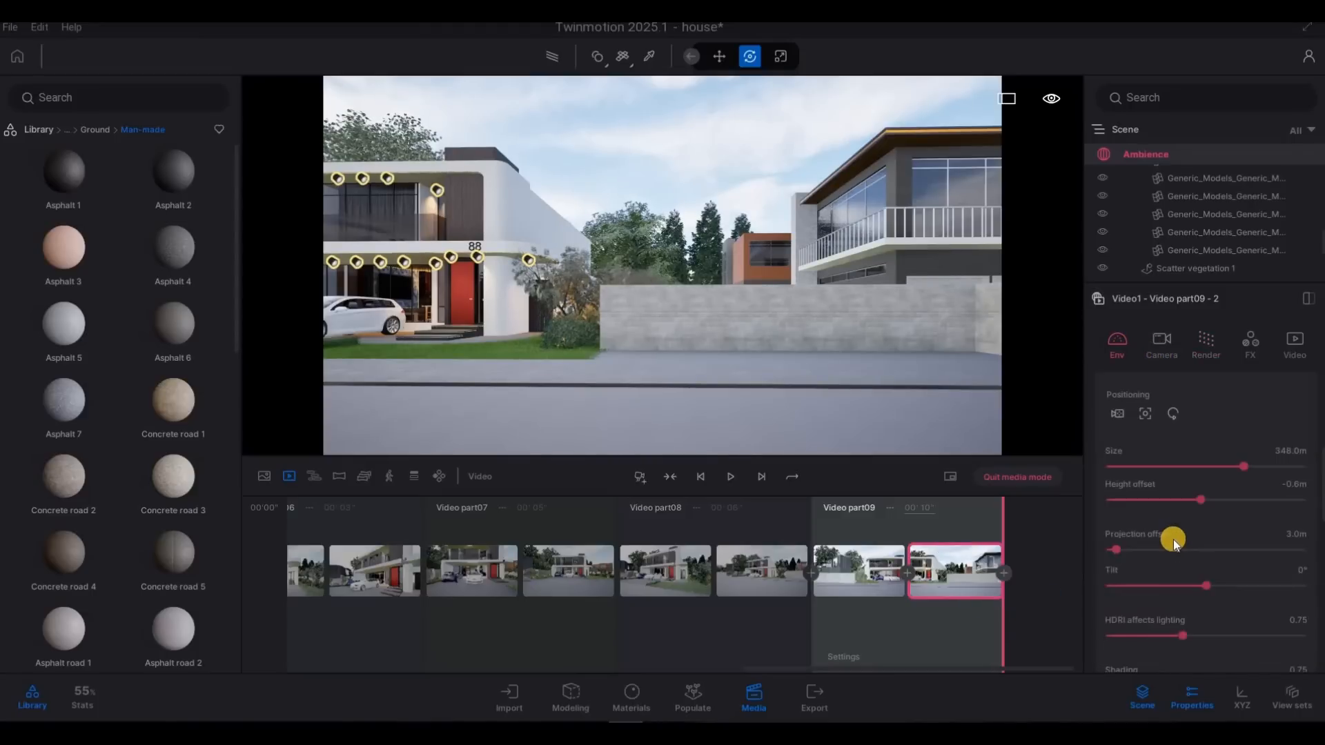
scroll(1173, 539, "down", 10)
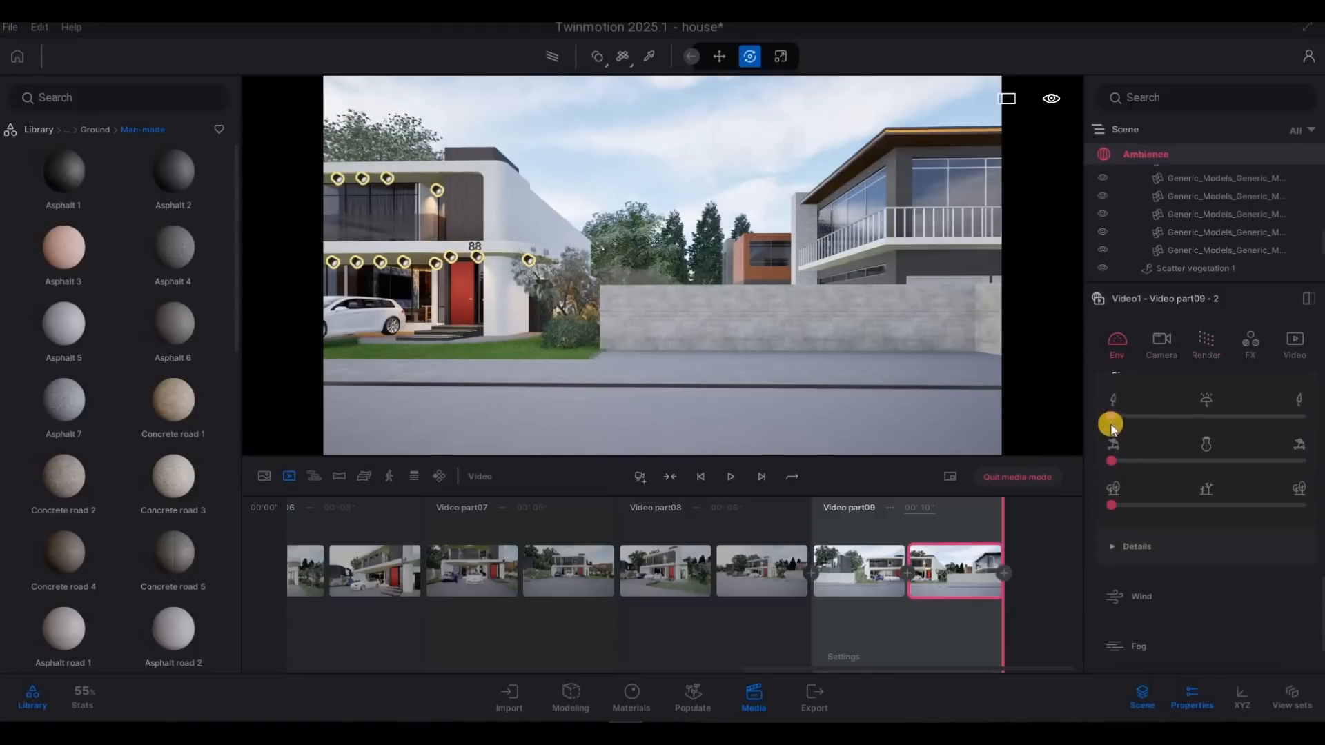
left_click_drag(1112, 417, 1291, 422)
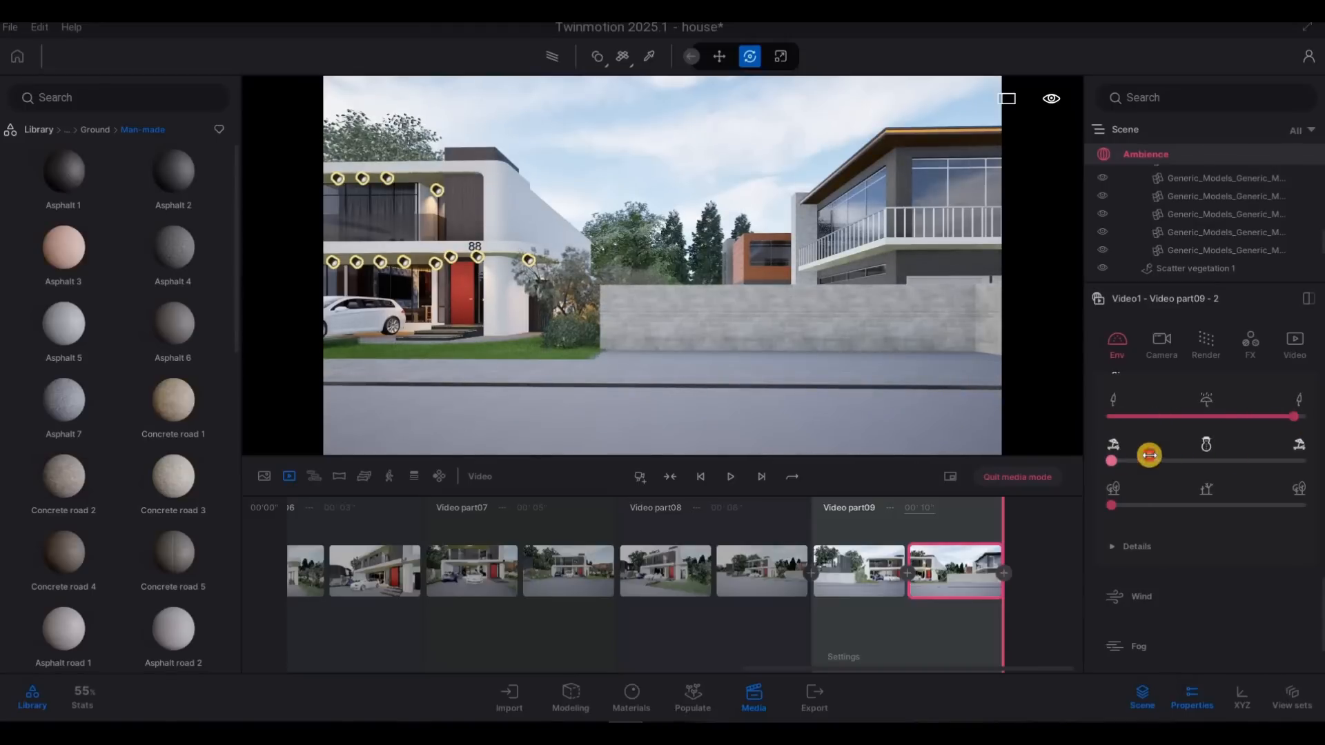
left_click(1292, 461)
left_click_drag(1112, 505, 1206, 506)
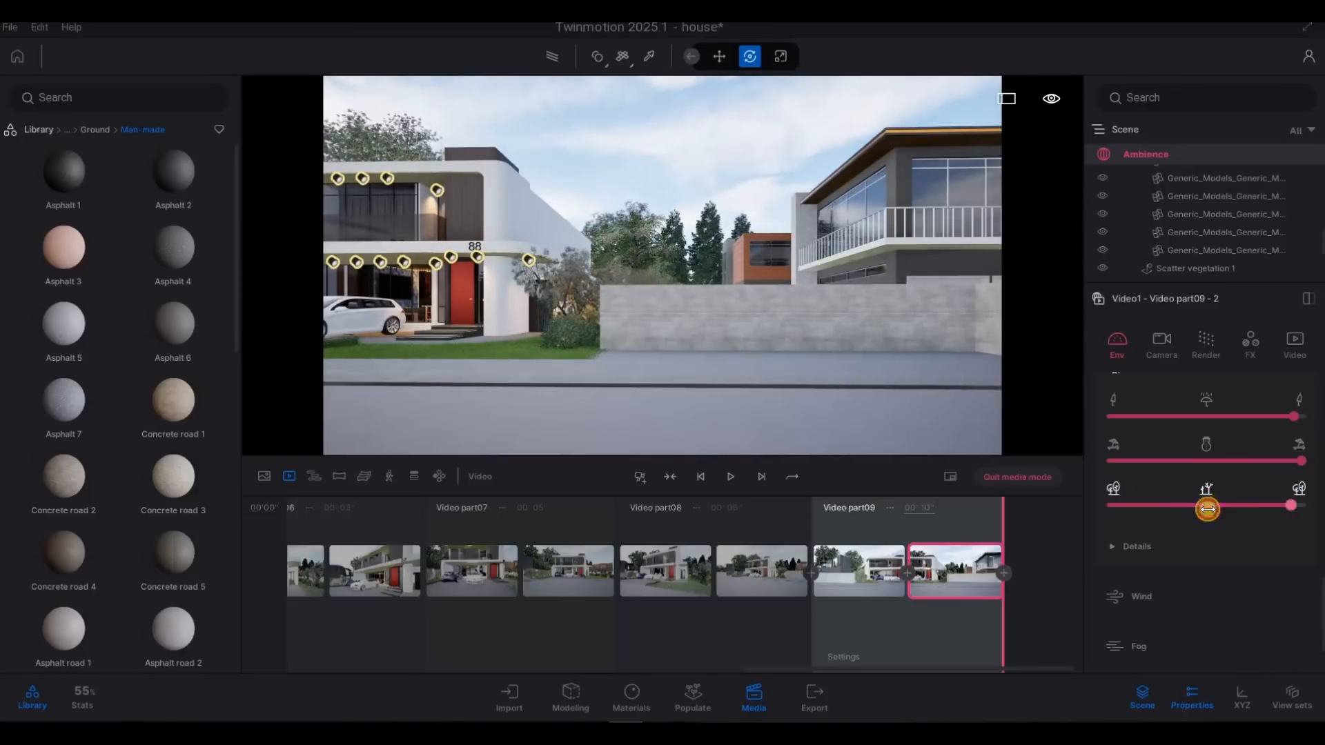
left_click(1205, 465)
left_click_drag(1292, 416, 1216, 418)
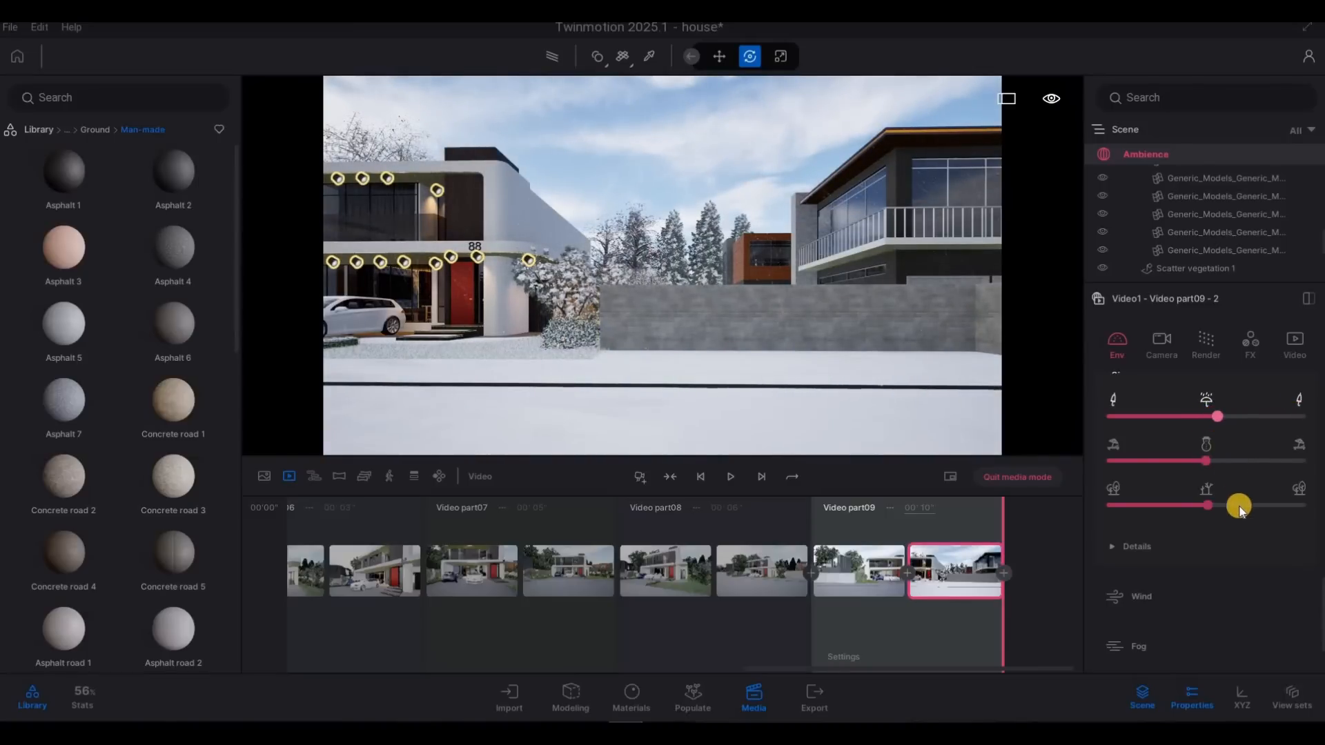
left_click(1208, 499)
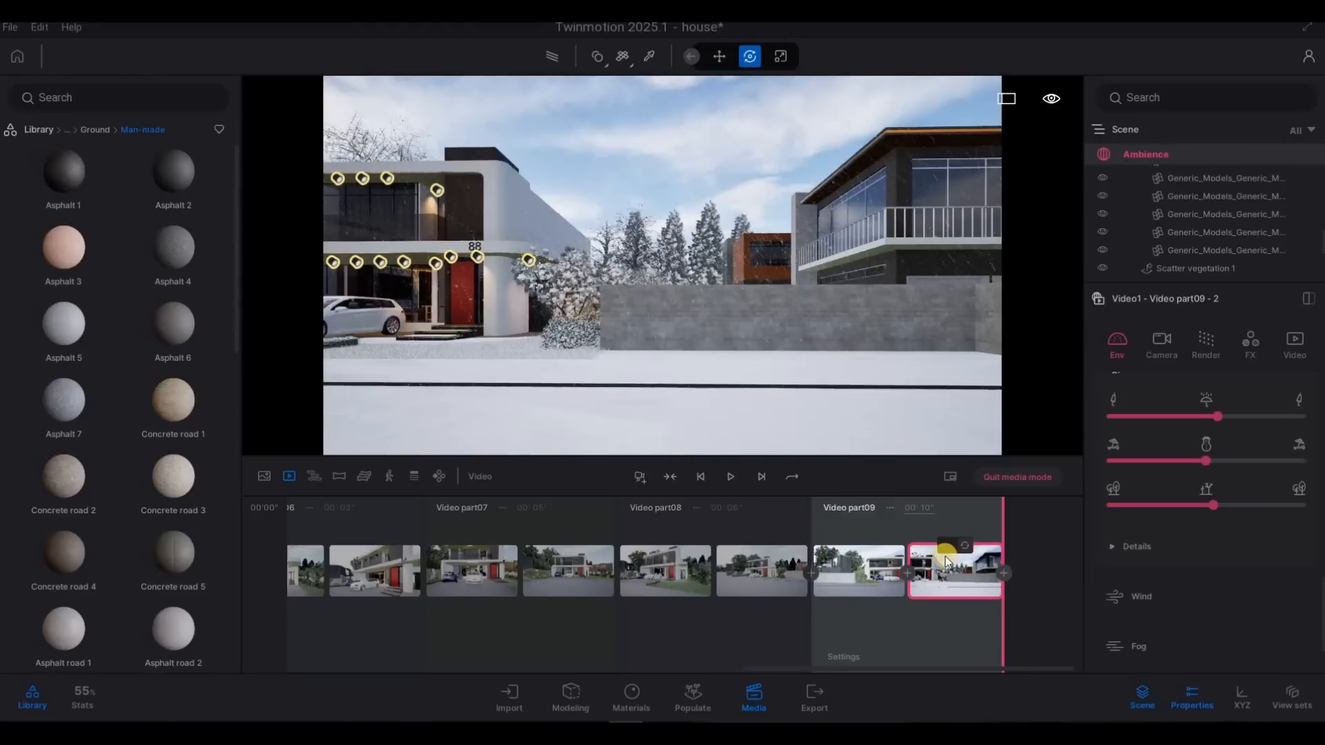
Play the ninth part from its first keyframe, and look through all the parts of Video1 from first to last
left_click(856, 567)
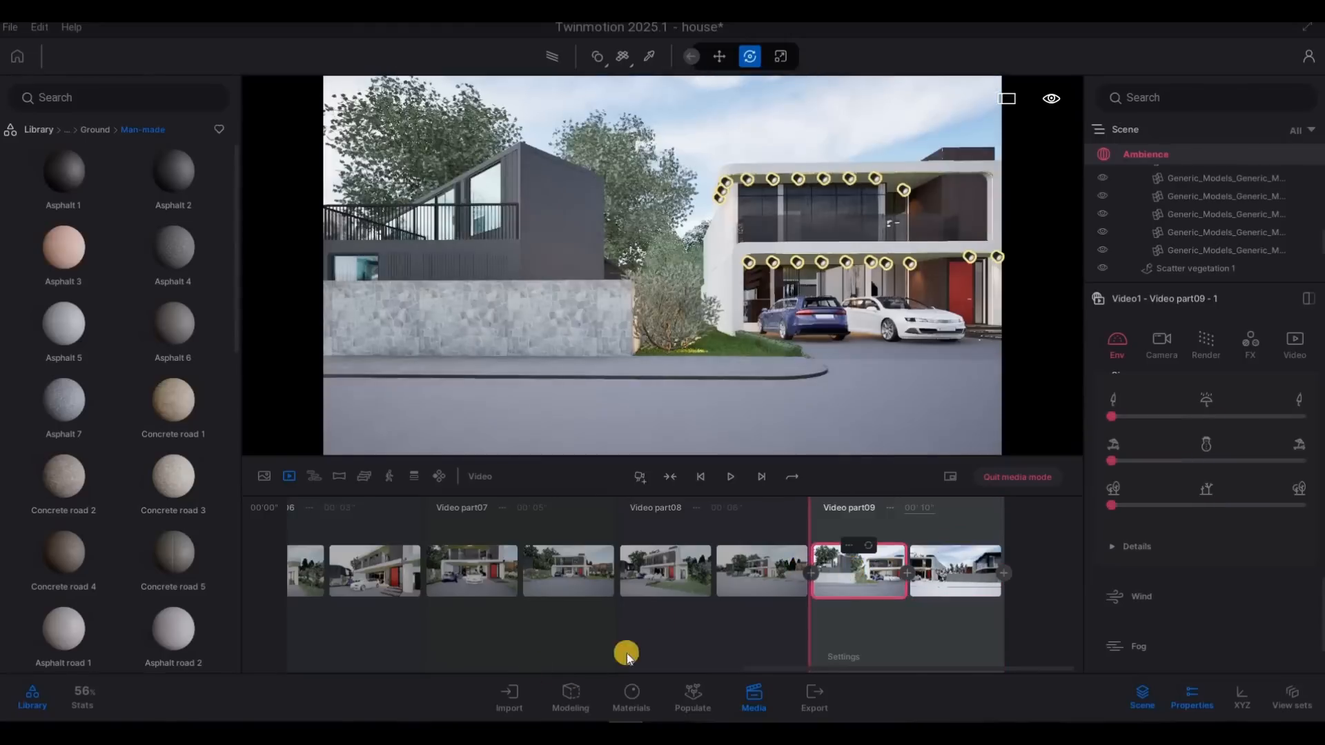
left_click(728, 477)
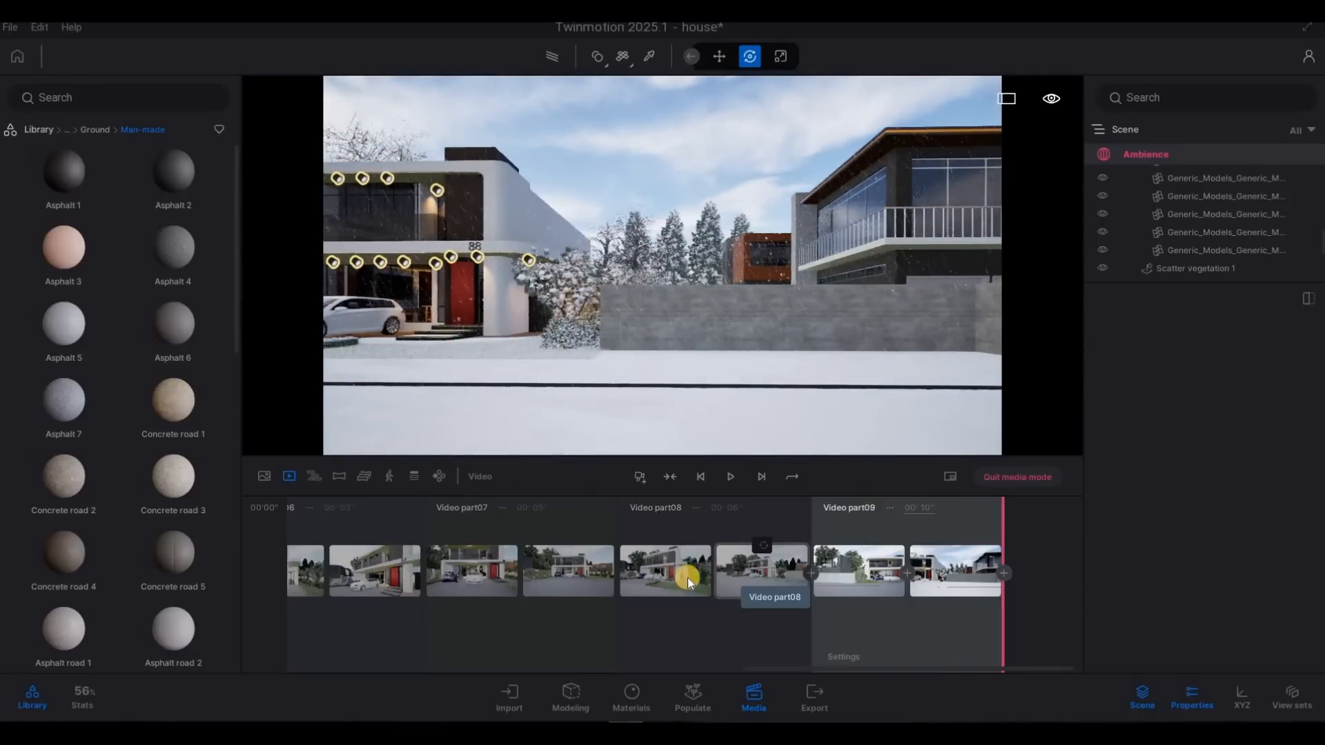
left_click(291, 477)
left_click(382, 508)
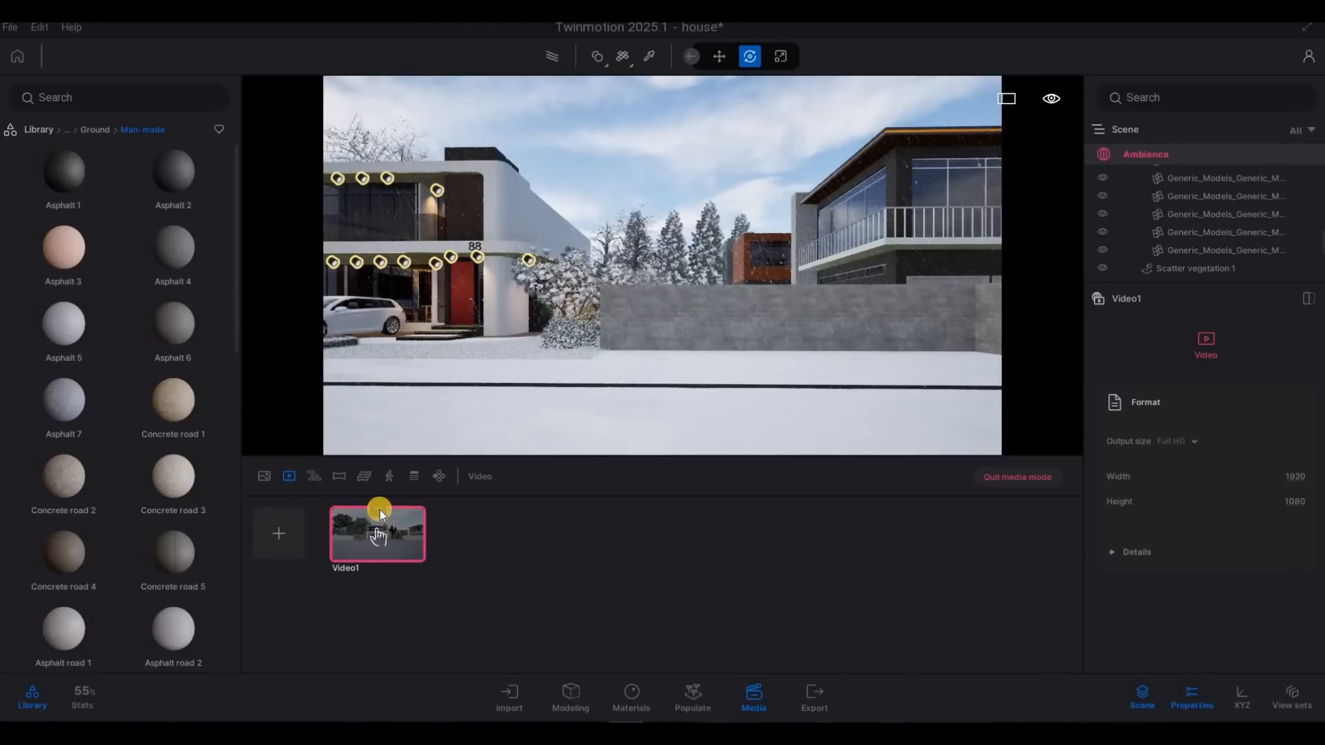
left_click(378, 509)
left_click(405, 540)
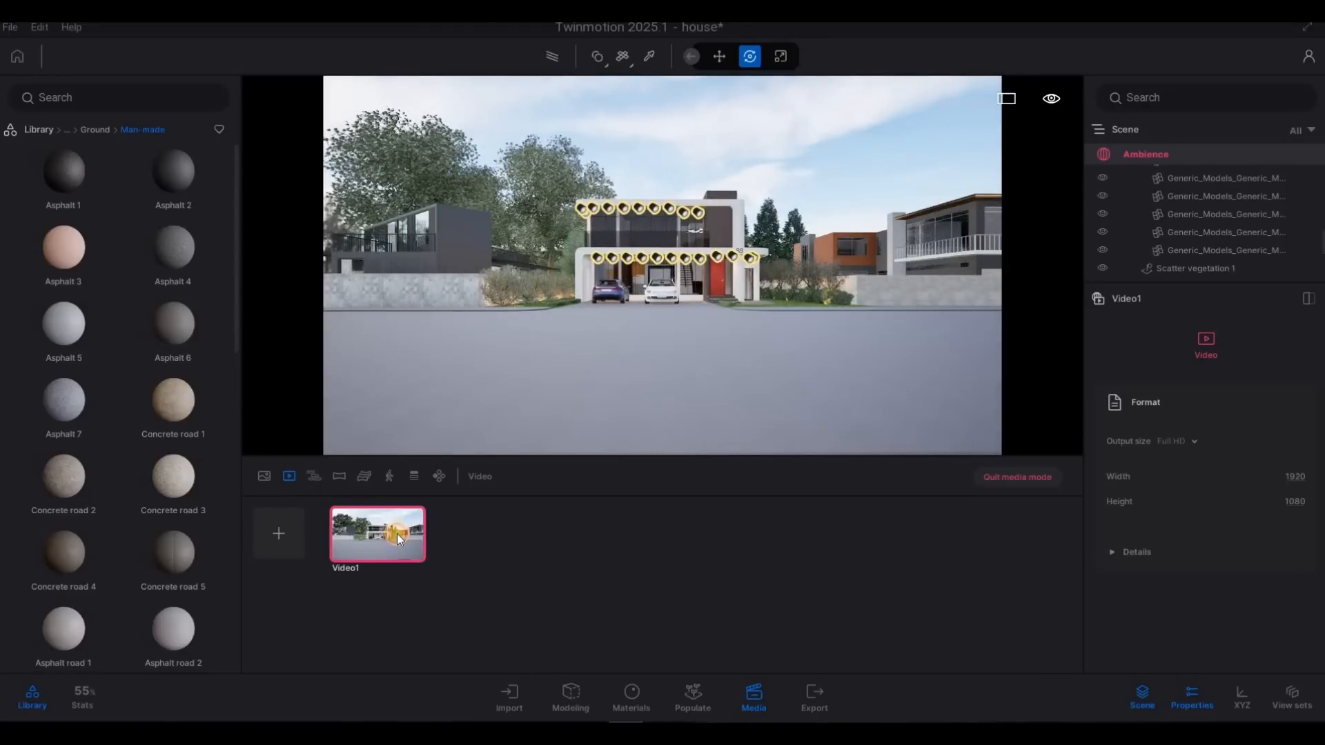
double_click(399, 533)
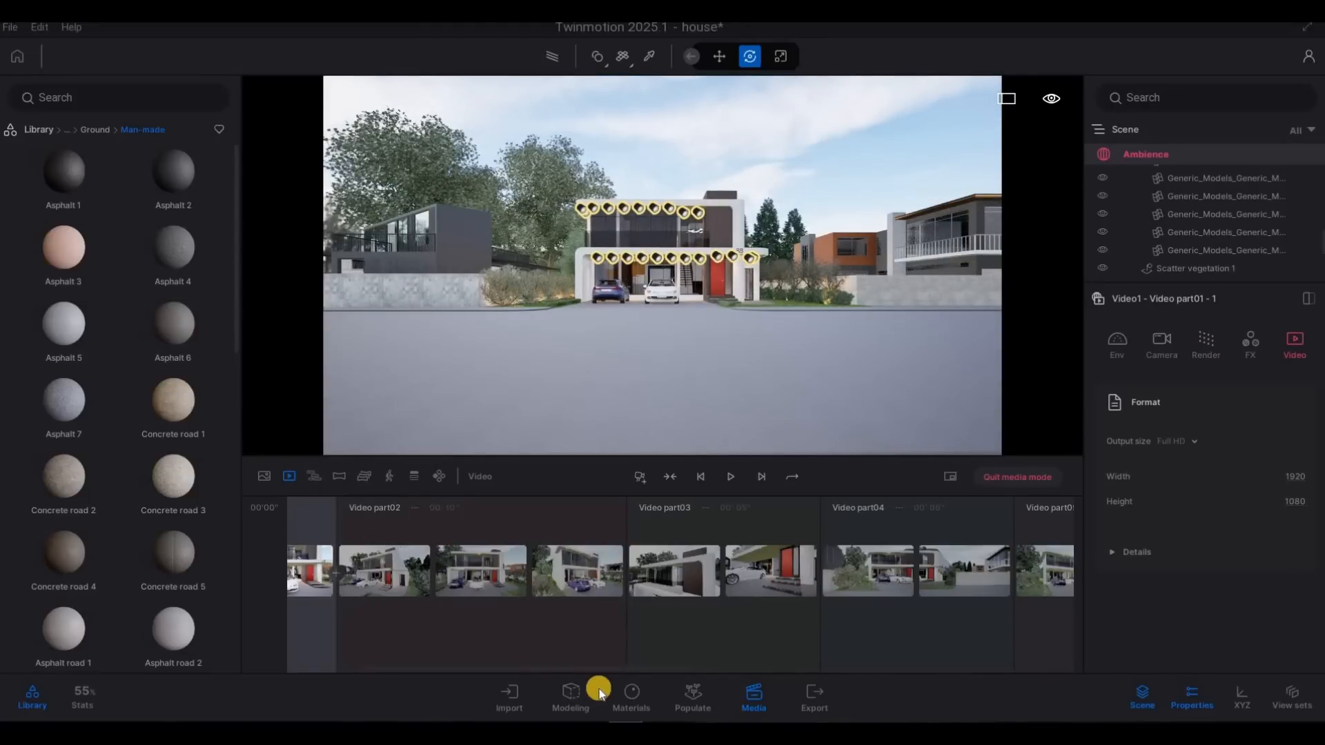
left_click_drag(610, 669, 270, 520)
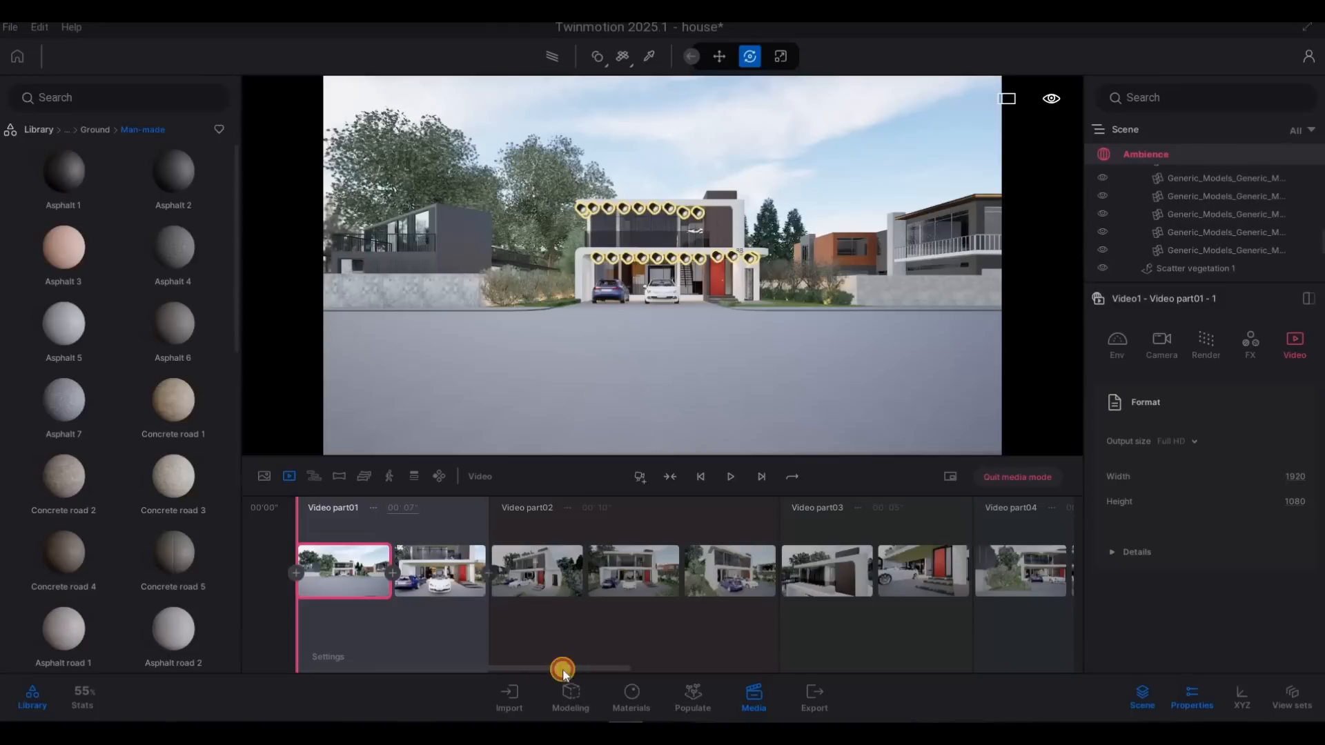
scroll(545, 667, "down", 3)
scroll(517, 669, "up", 3)
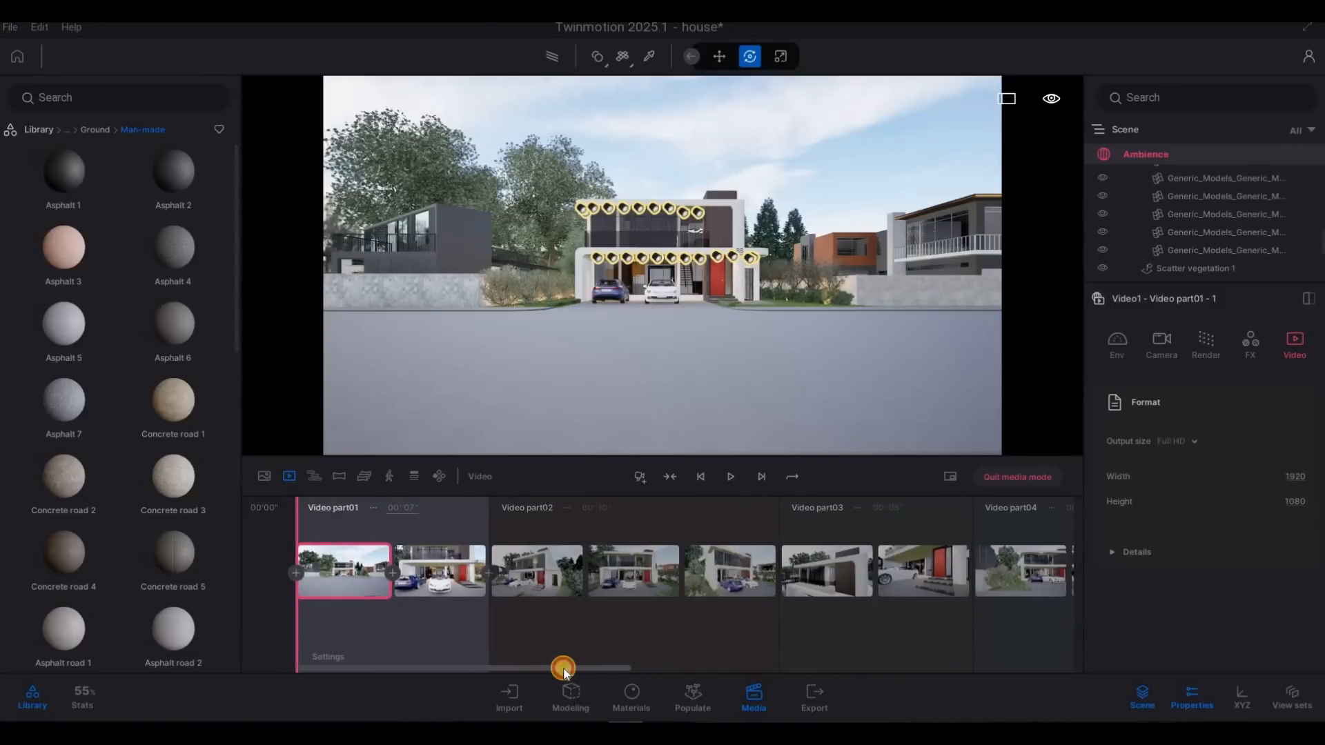
scroll(552, 668, "down", 2)
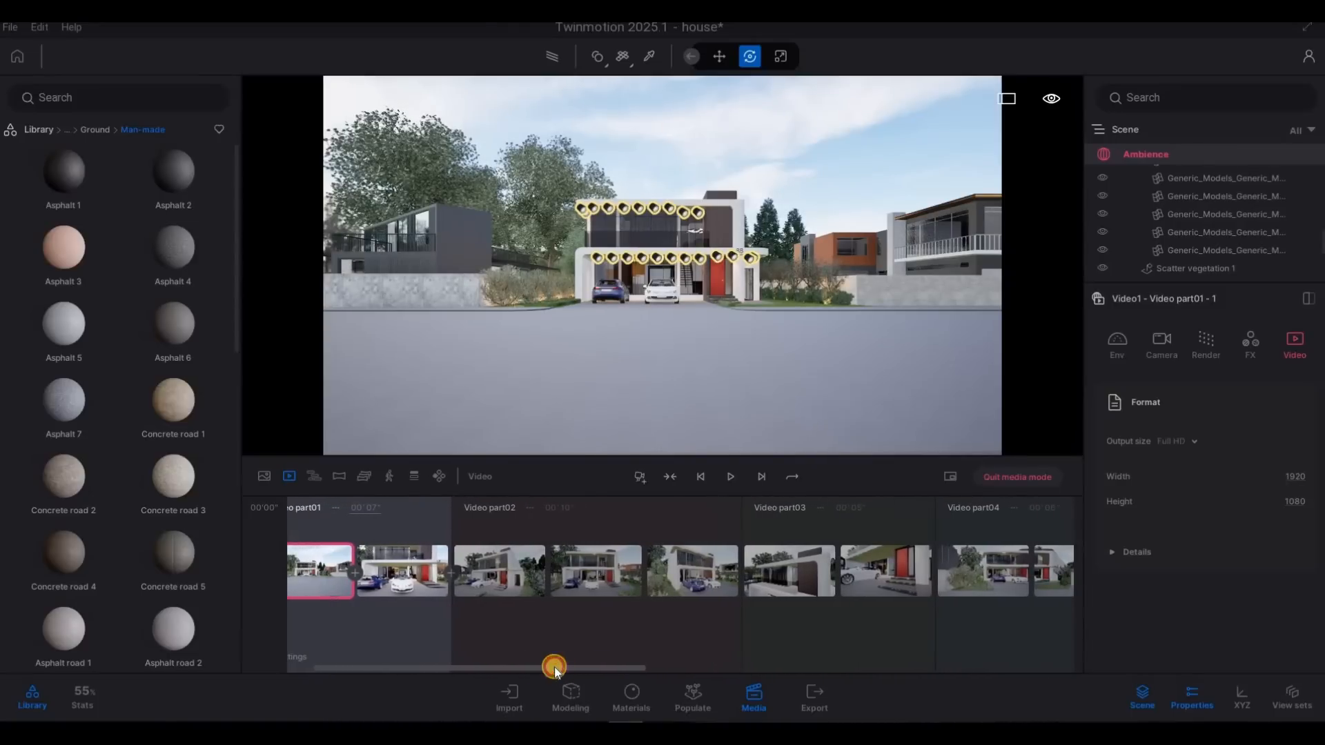
scroll(554, 666, "down", 4)
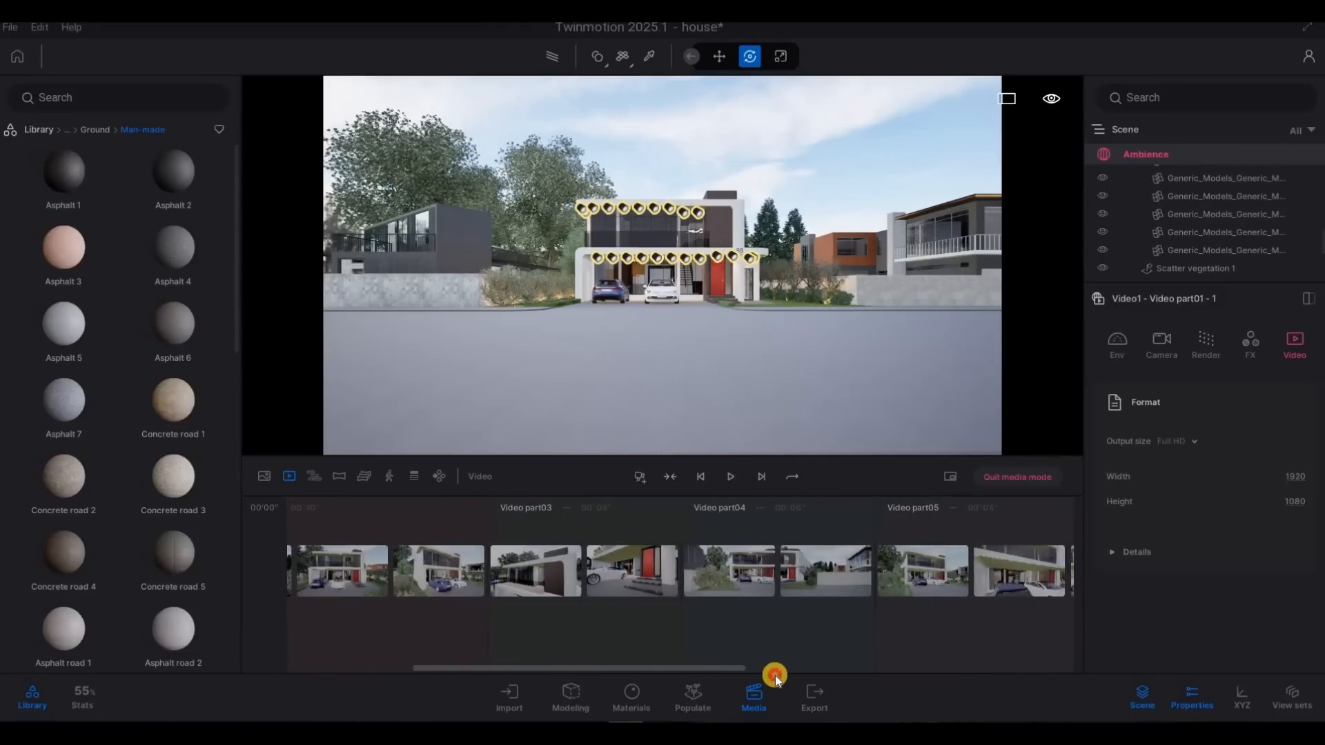
left_click_drag(775, 676, 1073, 676)
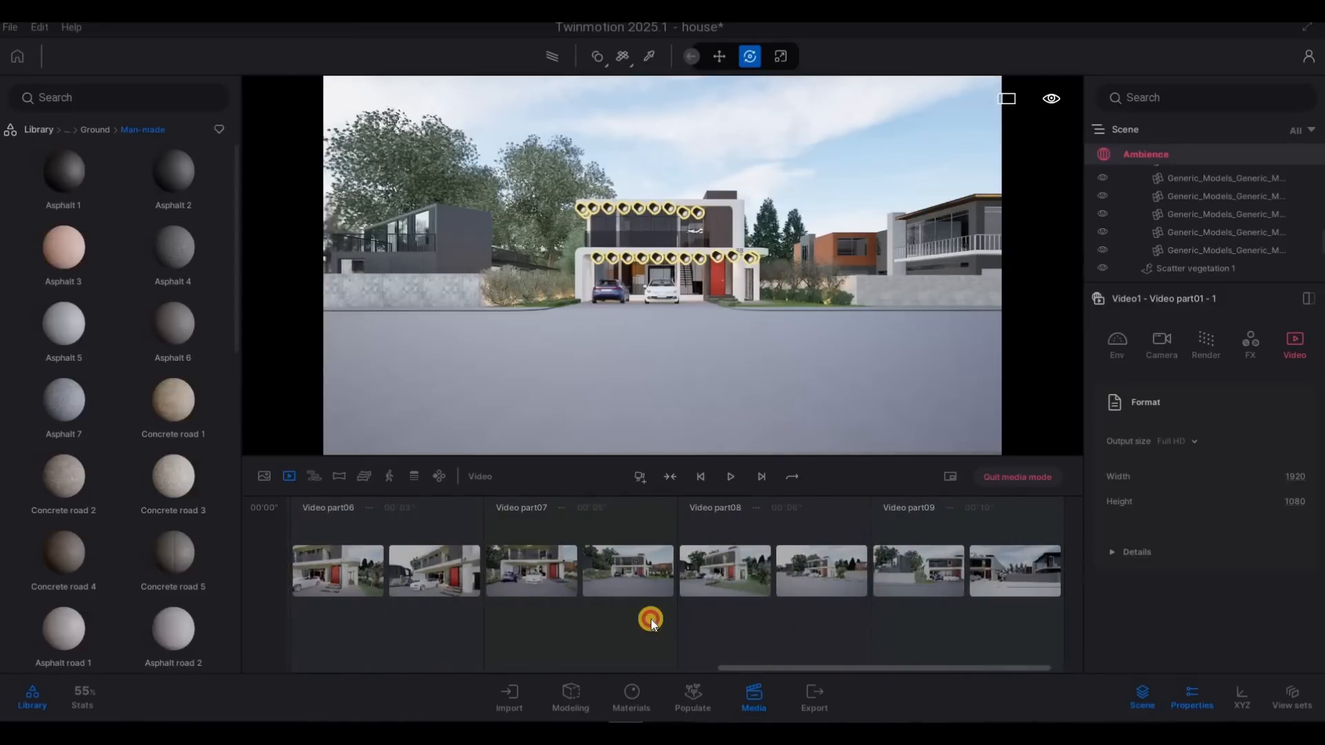
Return to the list of videos and duplicate Video1
left_click(289, 476)
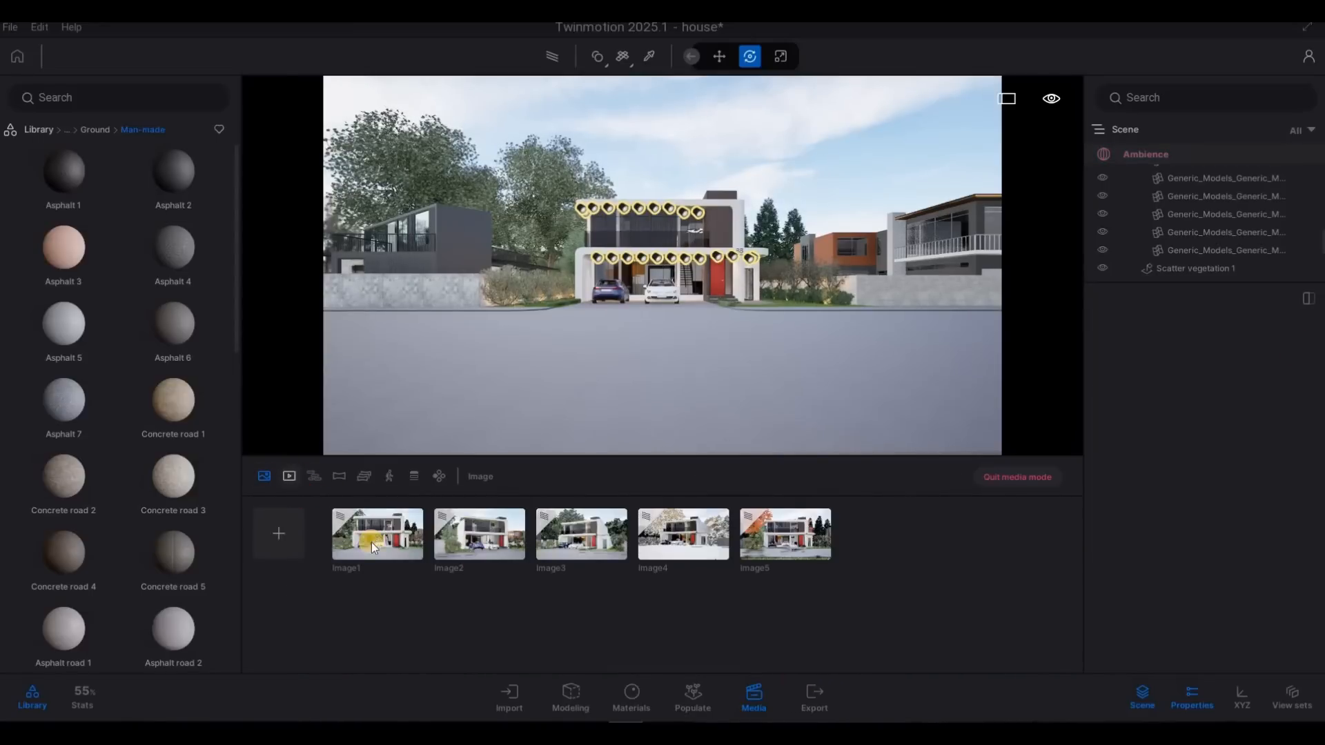
left_click(376, 511)
left_click(377, 508)
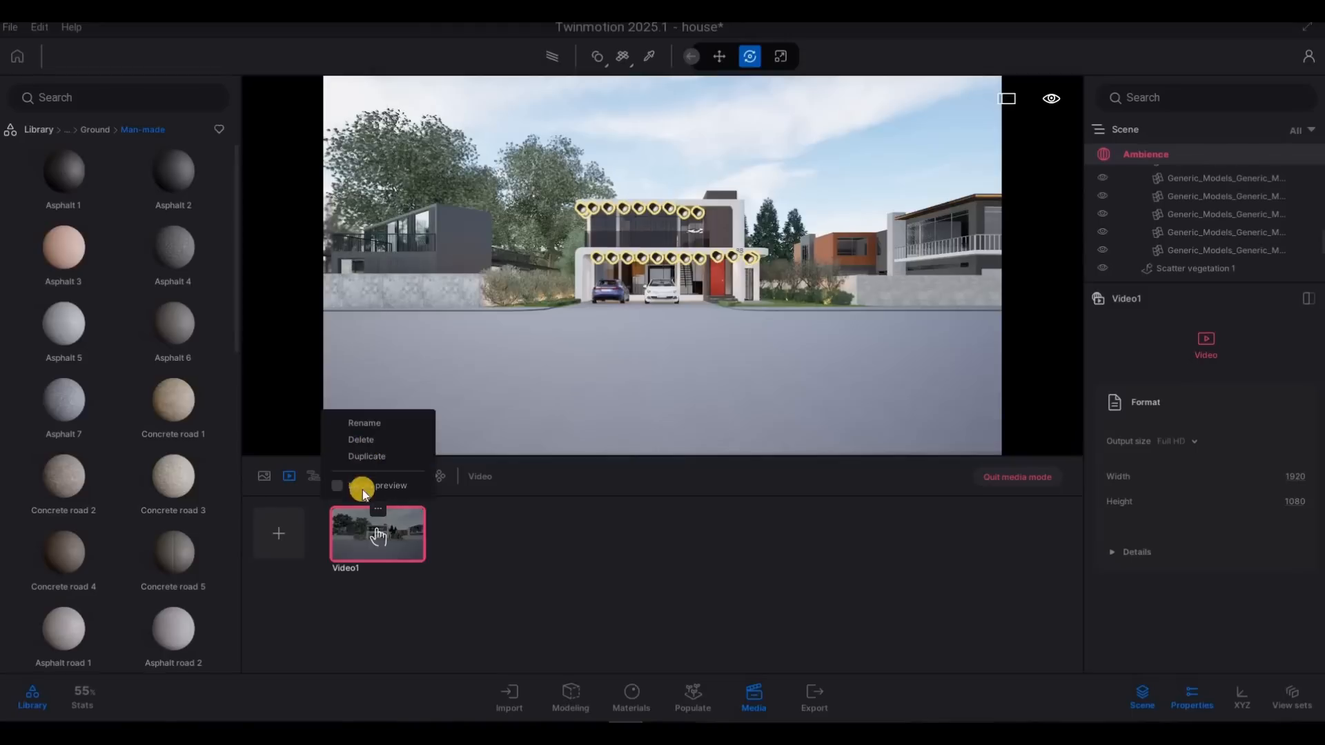
left_click(378, 508)
left_click(373, 457)
Rename the first video as showreel and its duplicate as shorts
left_click(377, 509)
left_click(374, 428)
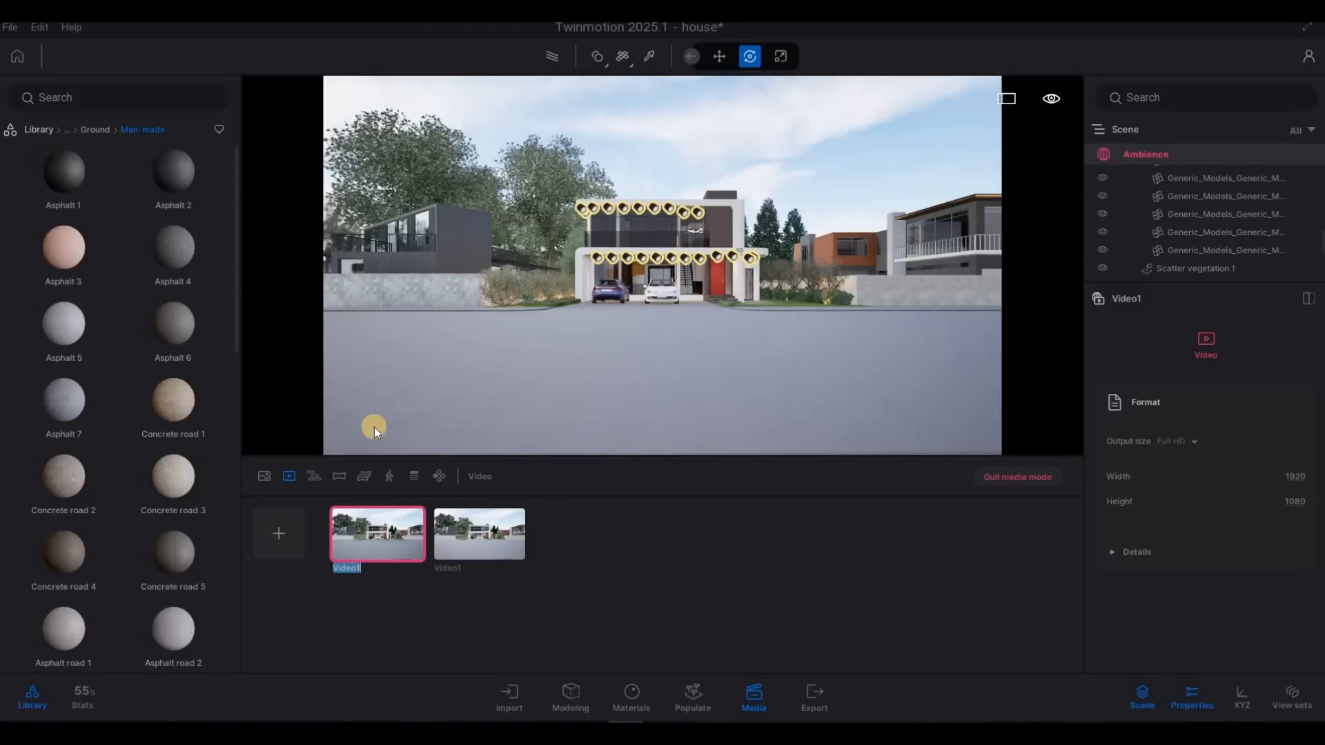
type("s")
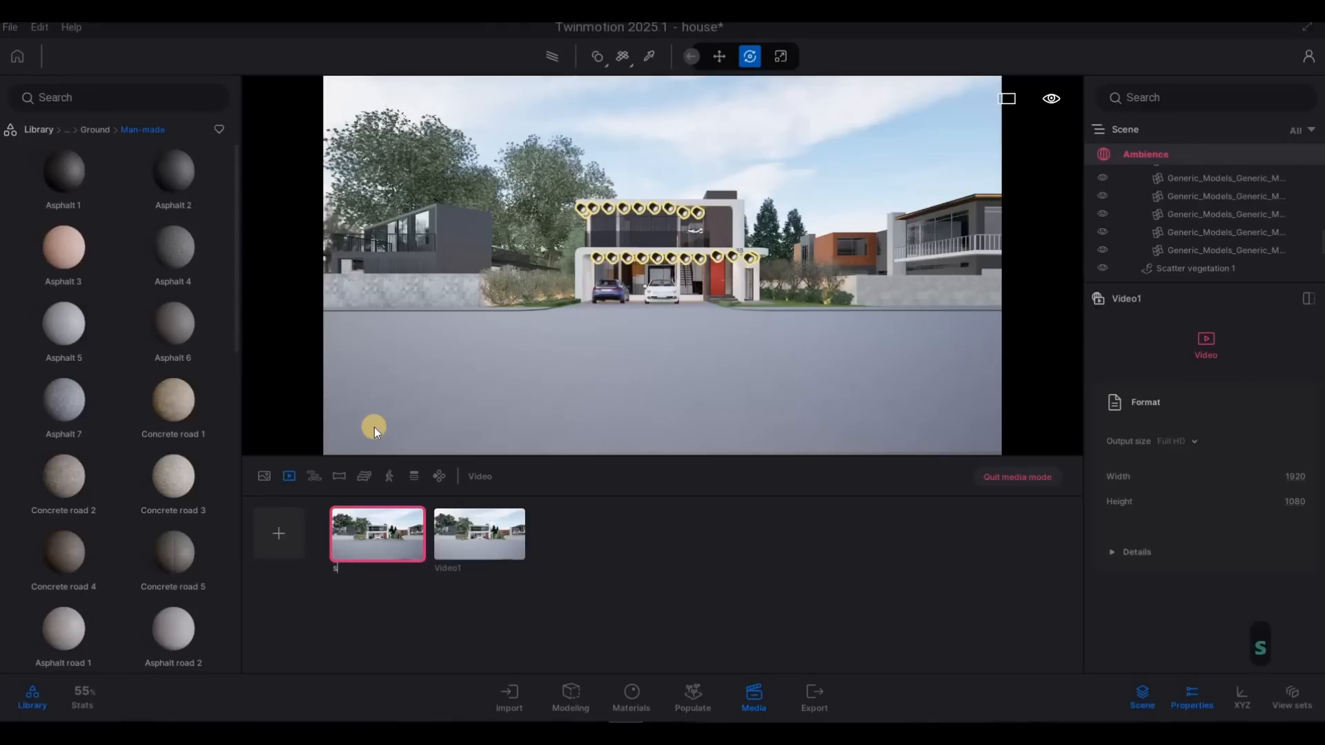
type("howree")
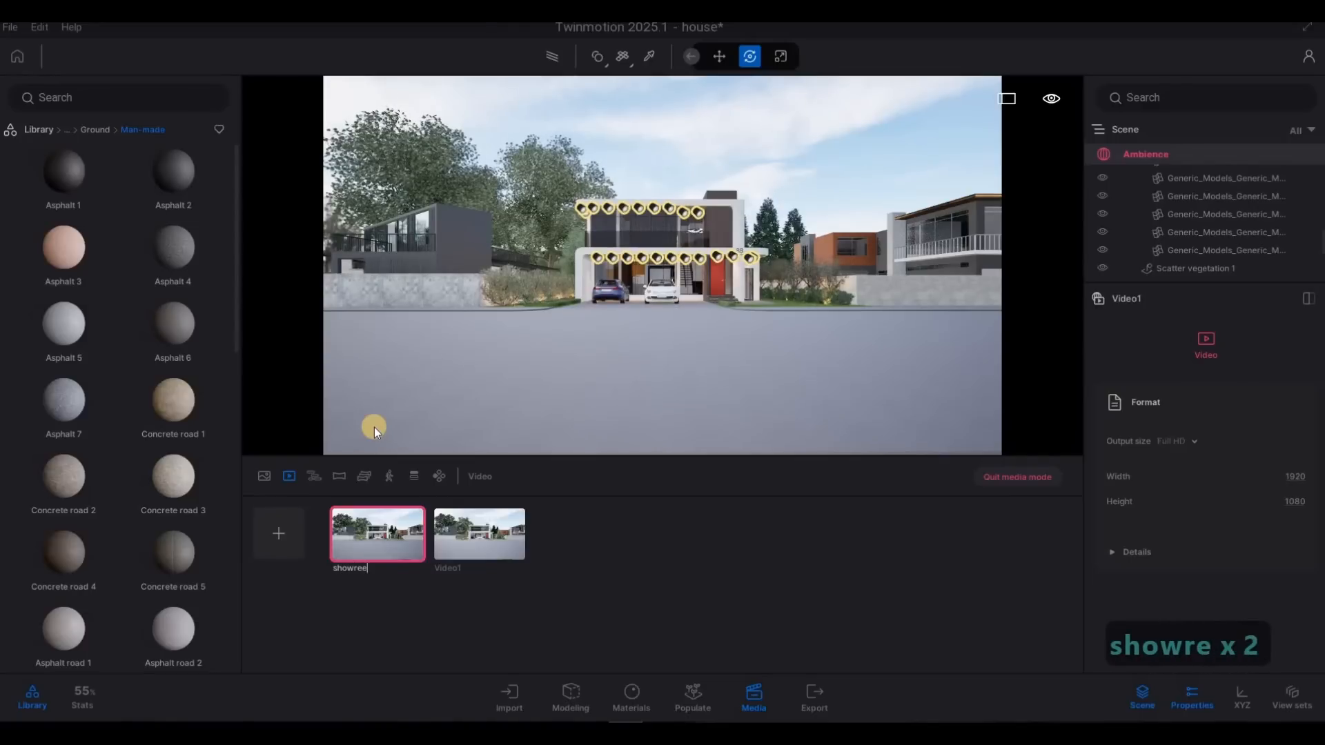
type("l")
left_click(484, 508)
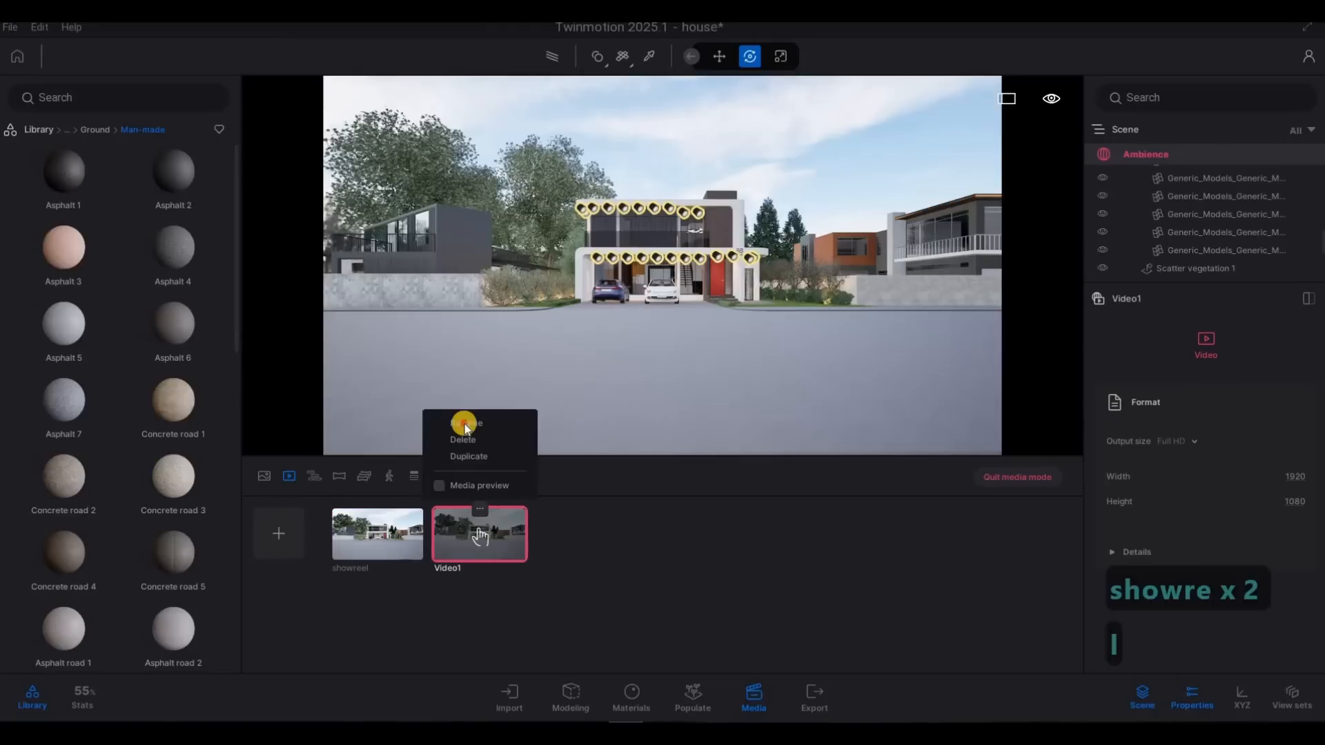
left_click(465, 423)
type("shorts")
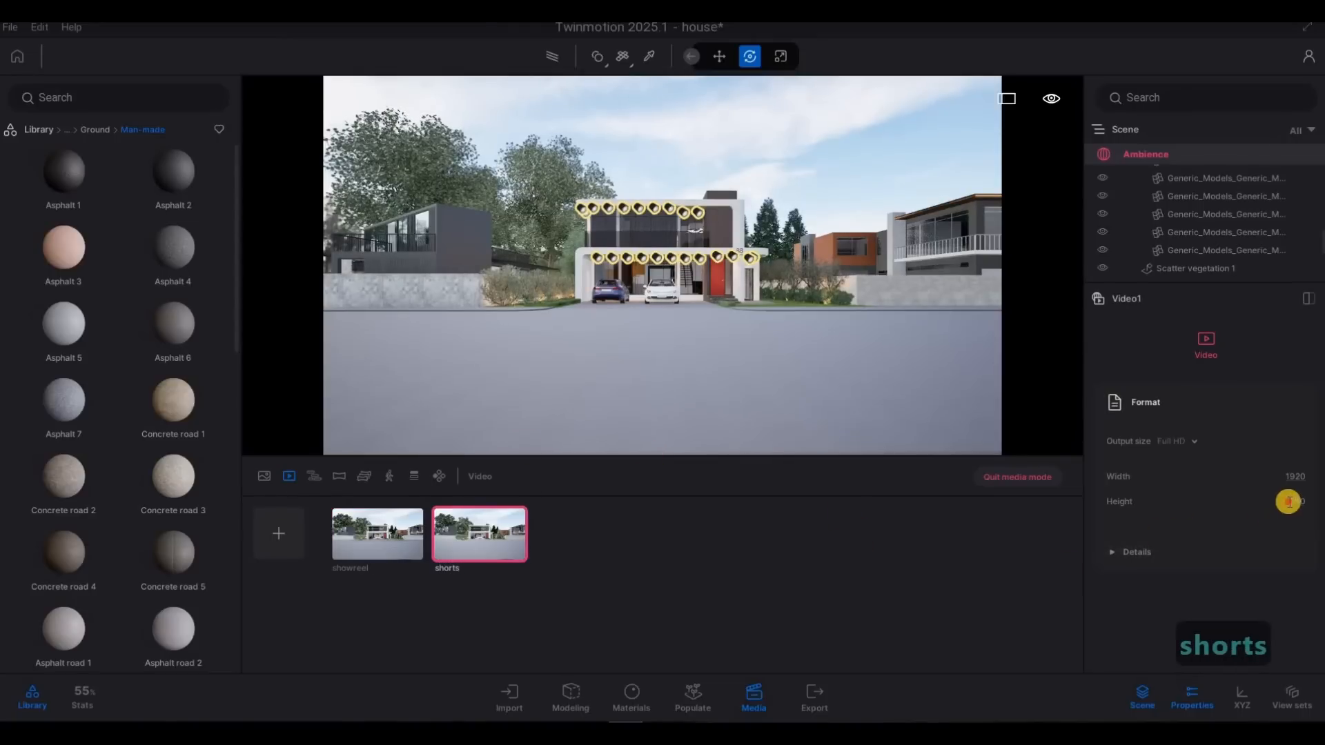
Give the shorts video a custom portrait output size with a width of 700 and a height of 1000
key("0")
key("0")
key("0")
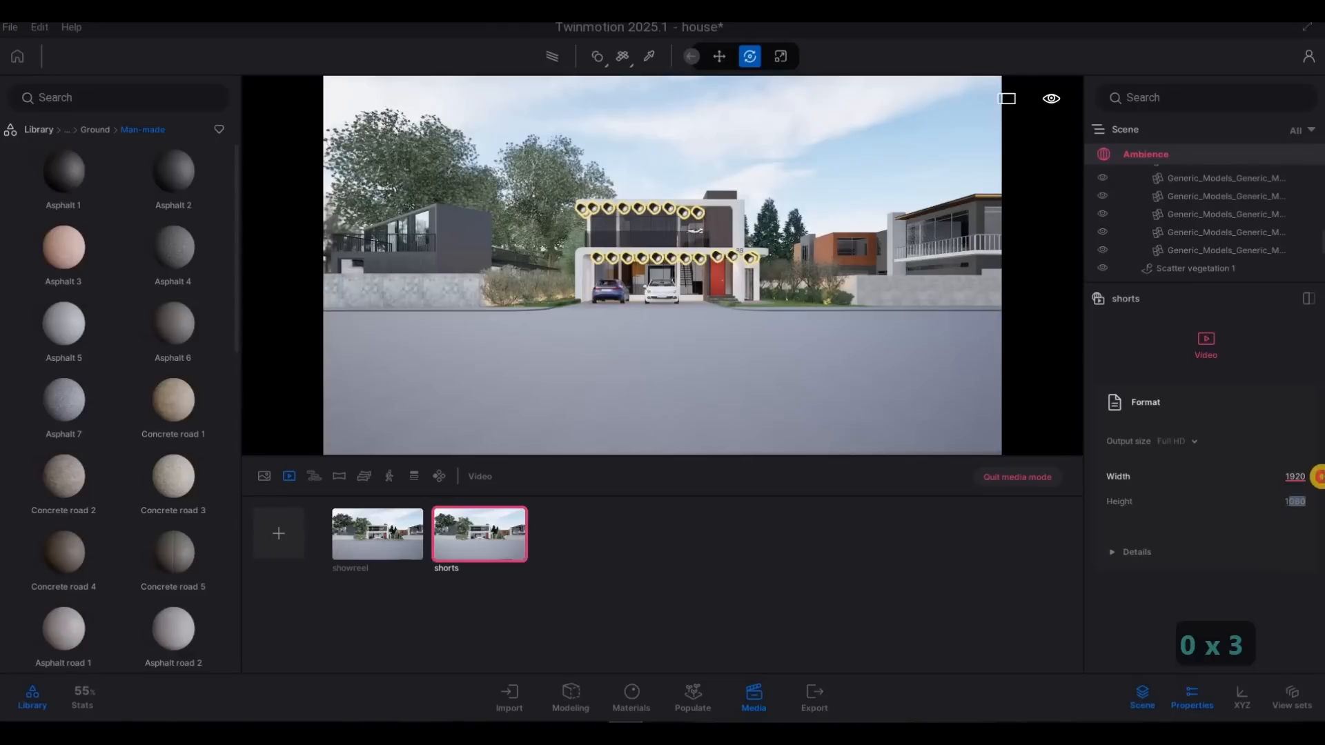
left_click(1295, 476)
type("700")
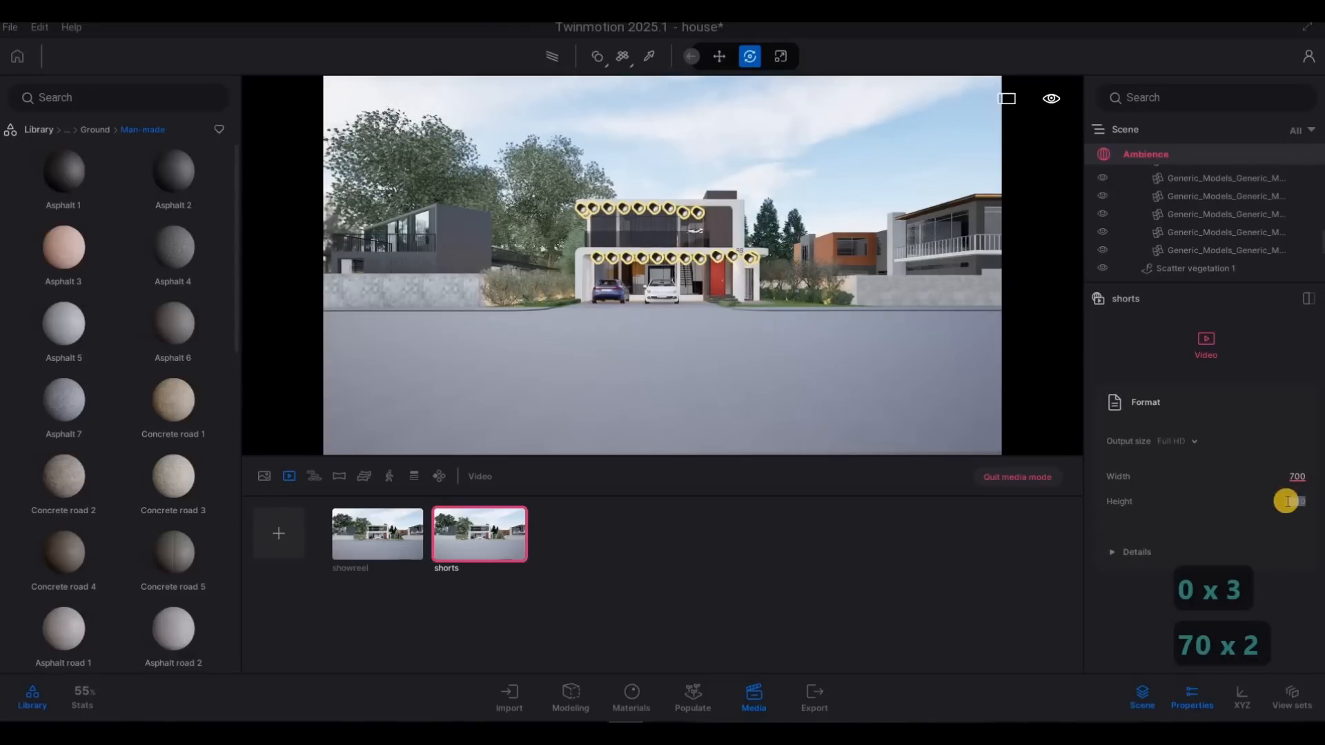
left_click(1294, 501)
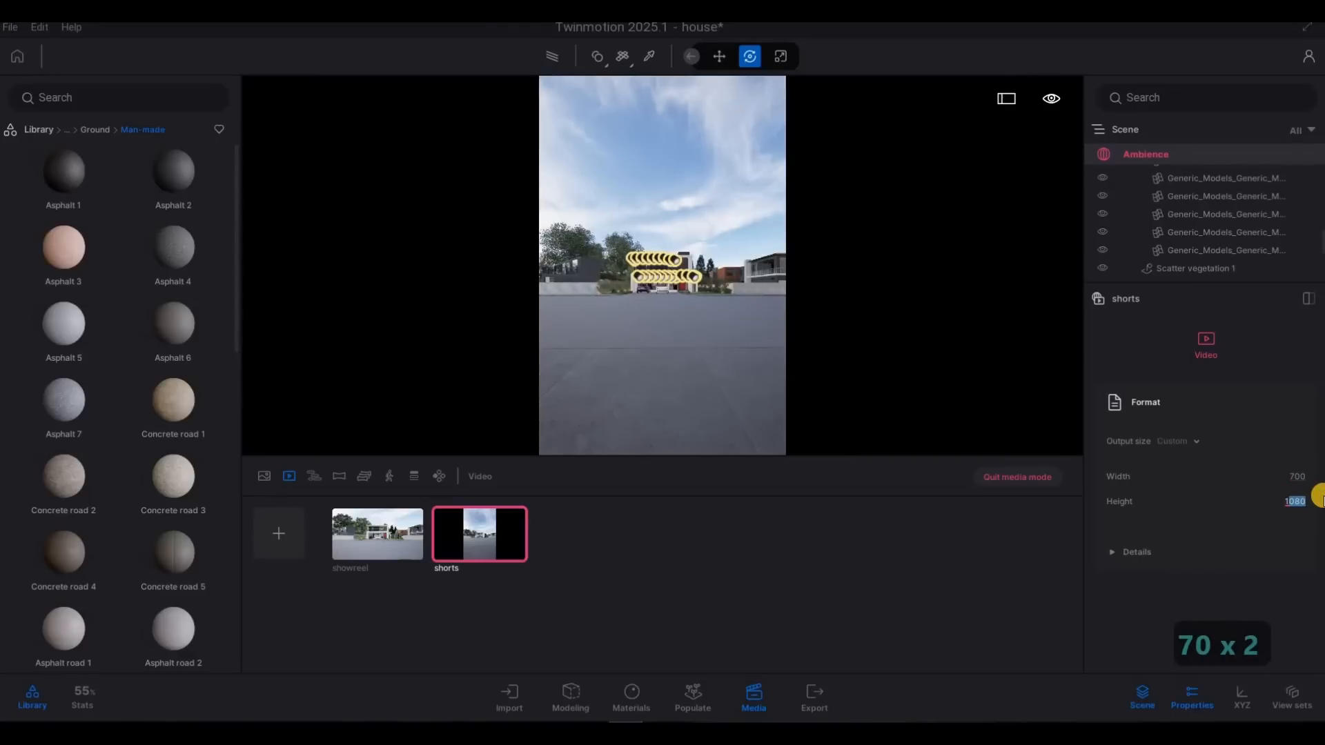
type("1000")
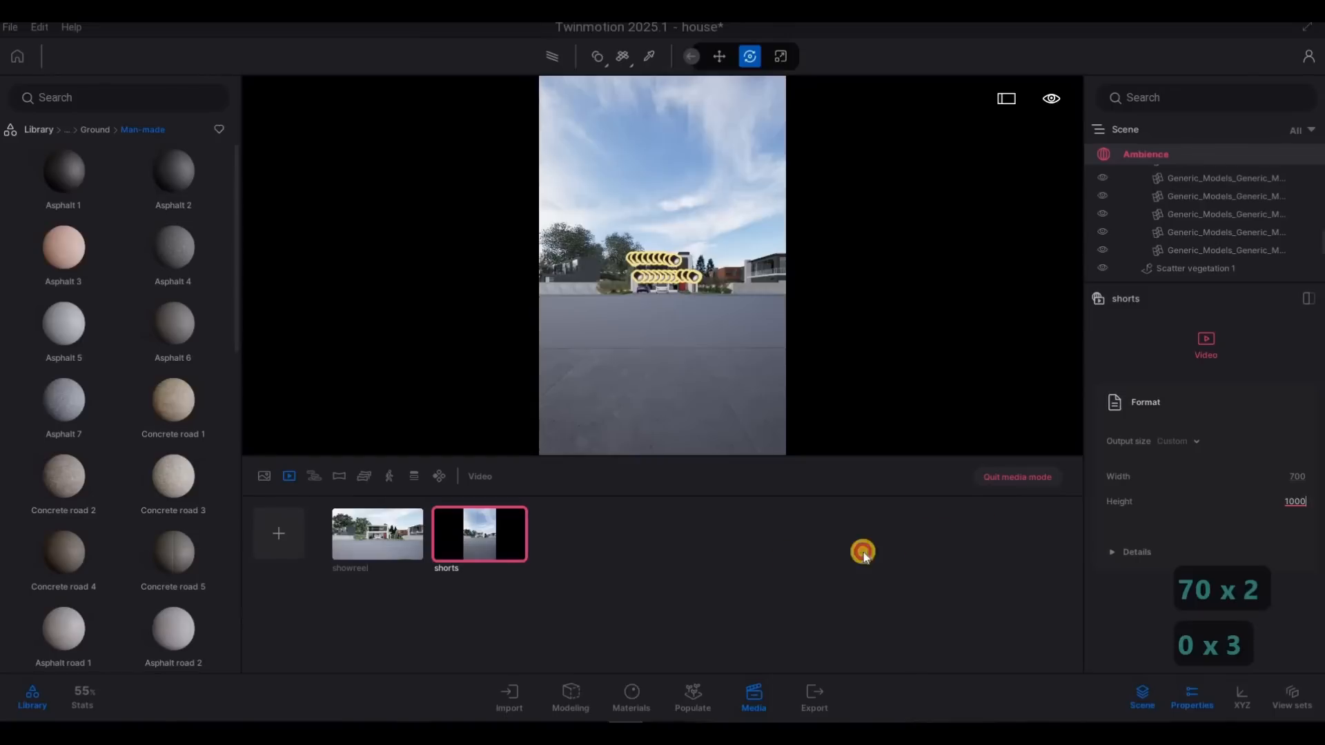
left_click(785, 441)
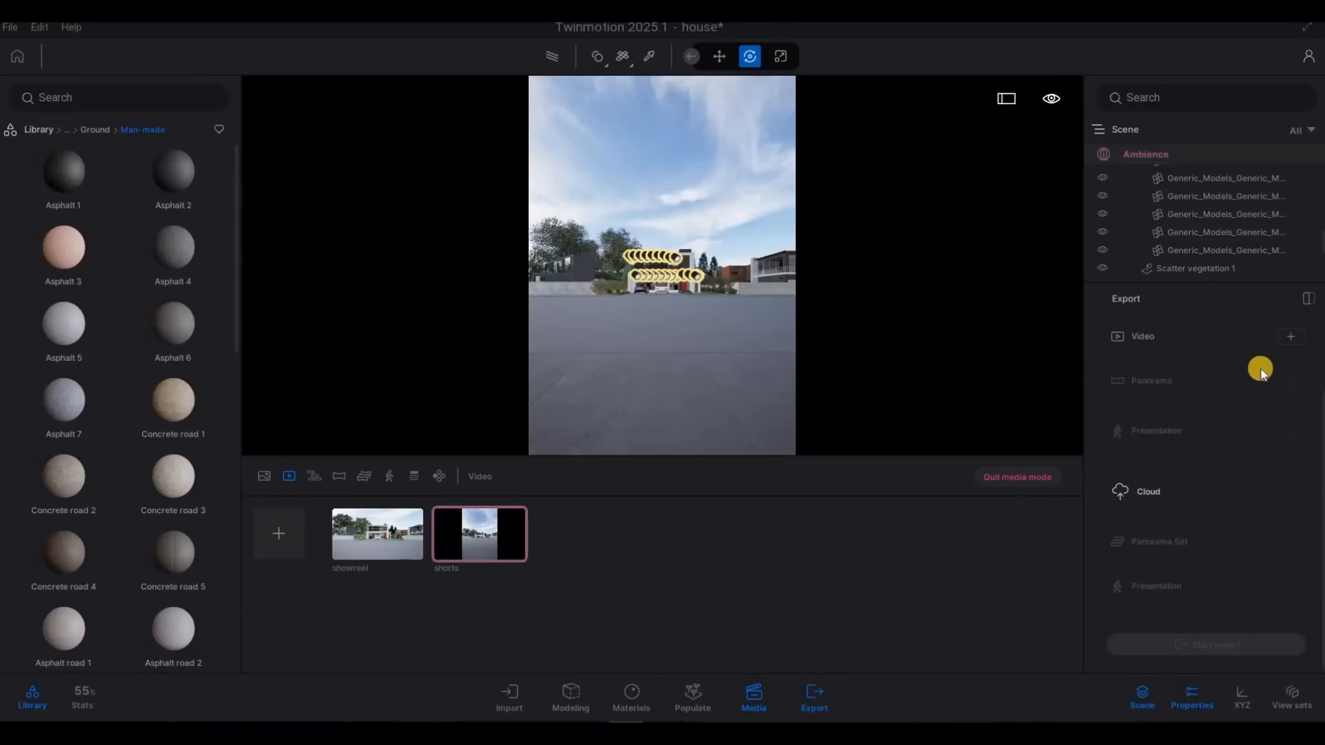
Select both the showreel and shorts videos for export, leaving all images unselected, and save the project
scroll(1285, 379, "up", 1)
left_click(1285, 381)
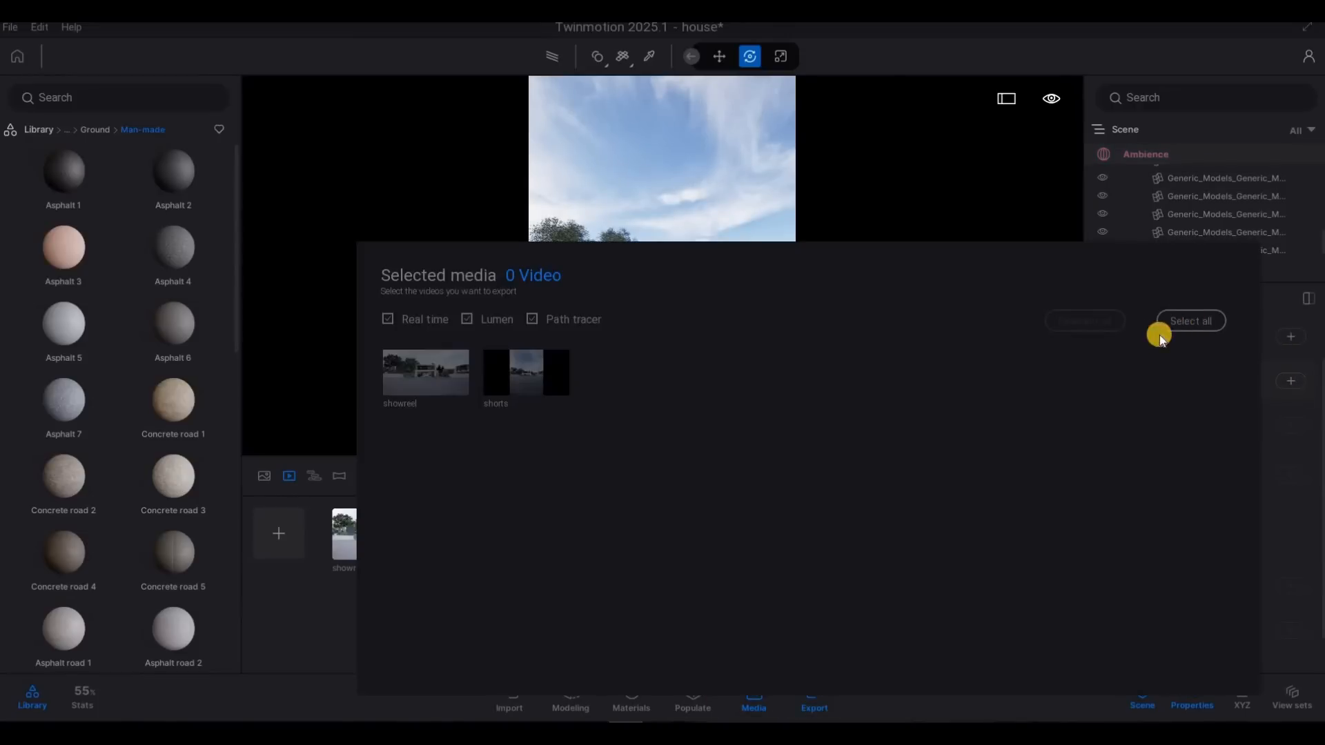
left_click(1166, 326)
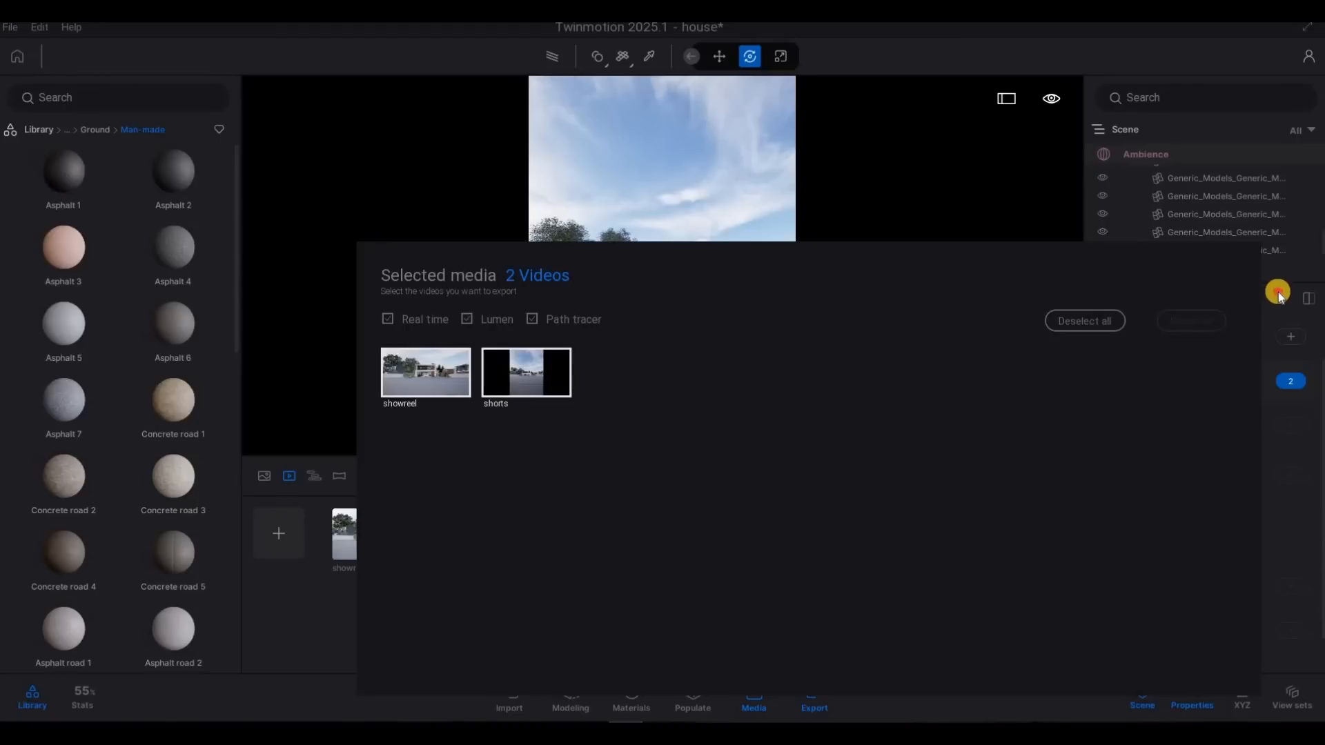
left_click(1291, 339)
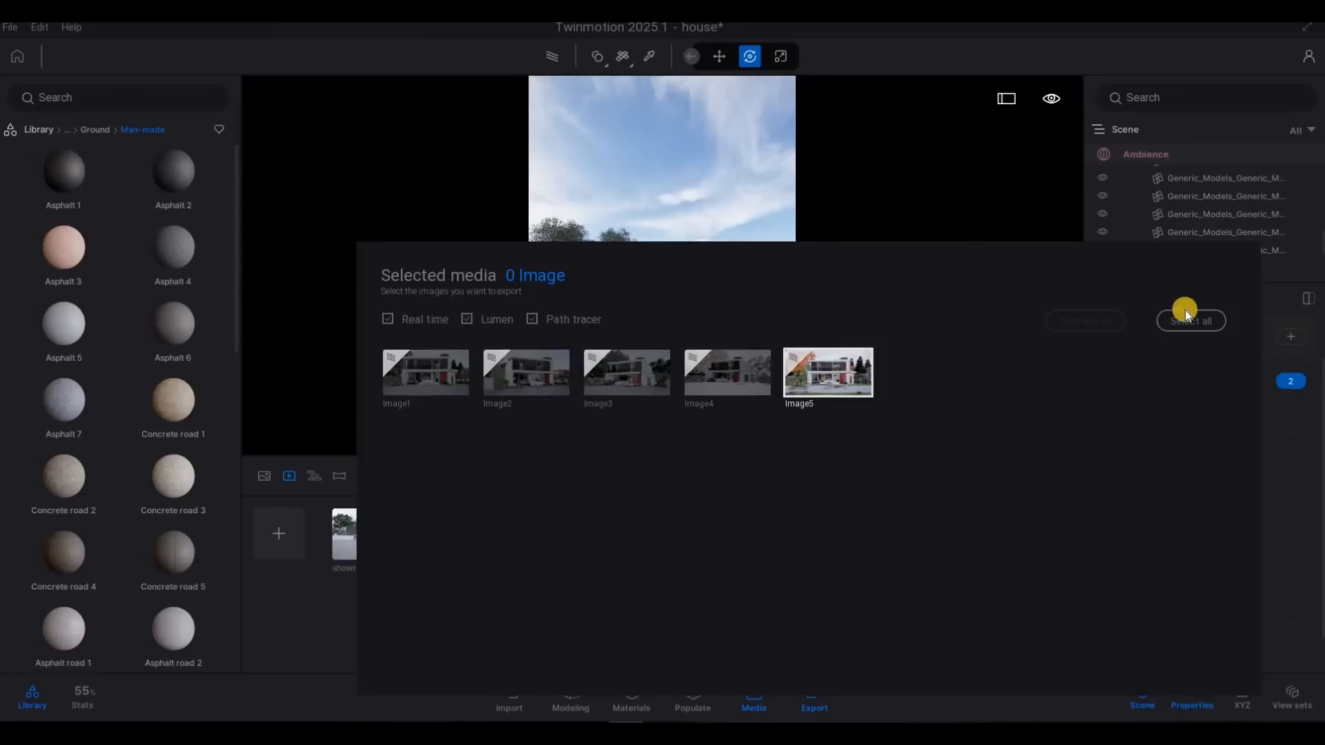
left_click(1273, 301)
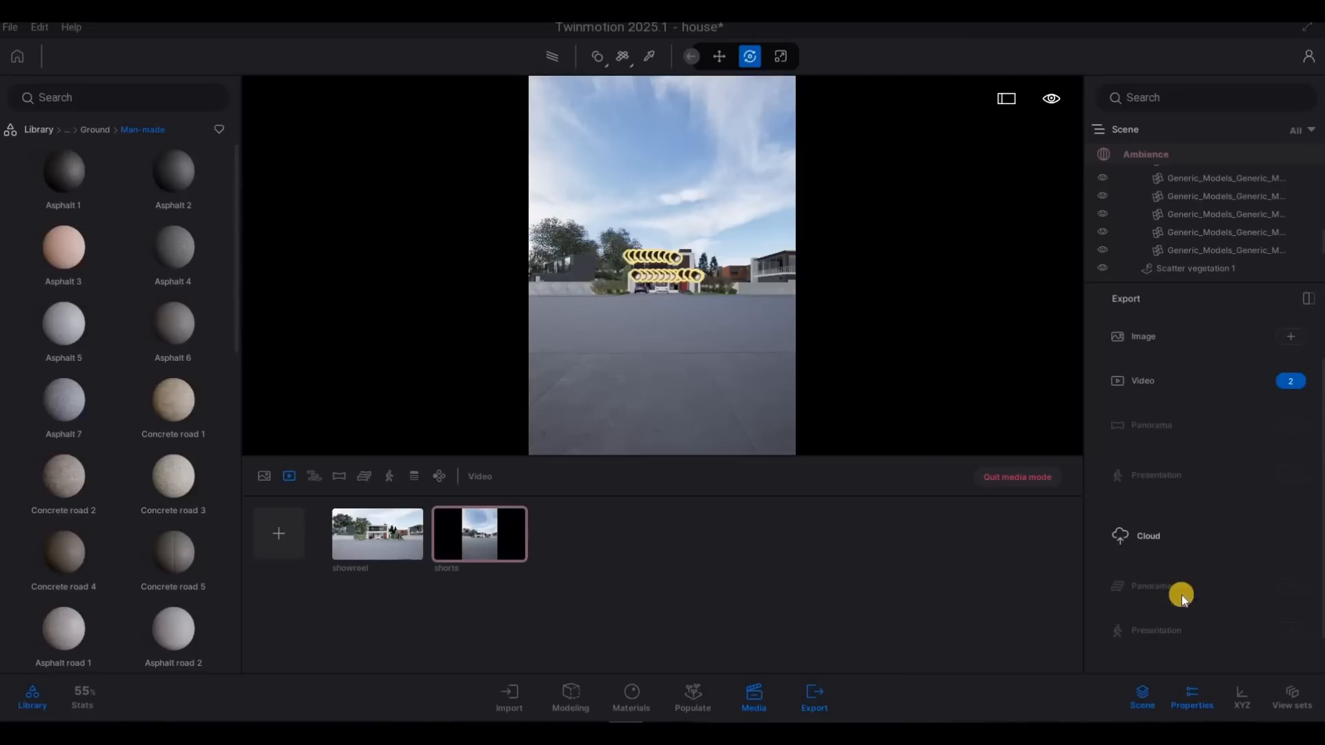
left_click(6, 31)
left_click(20, 145)
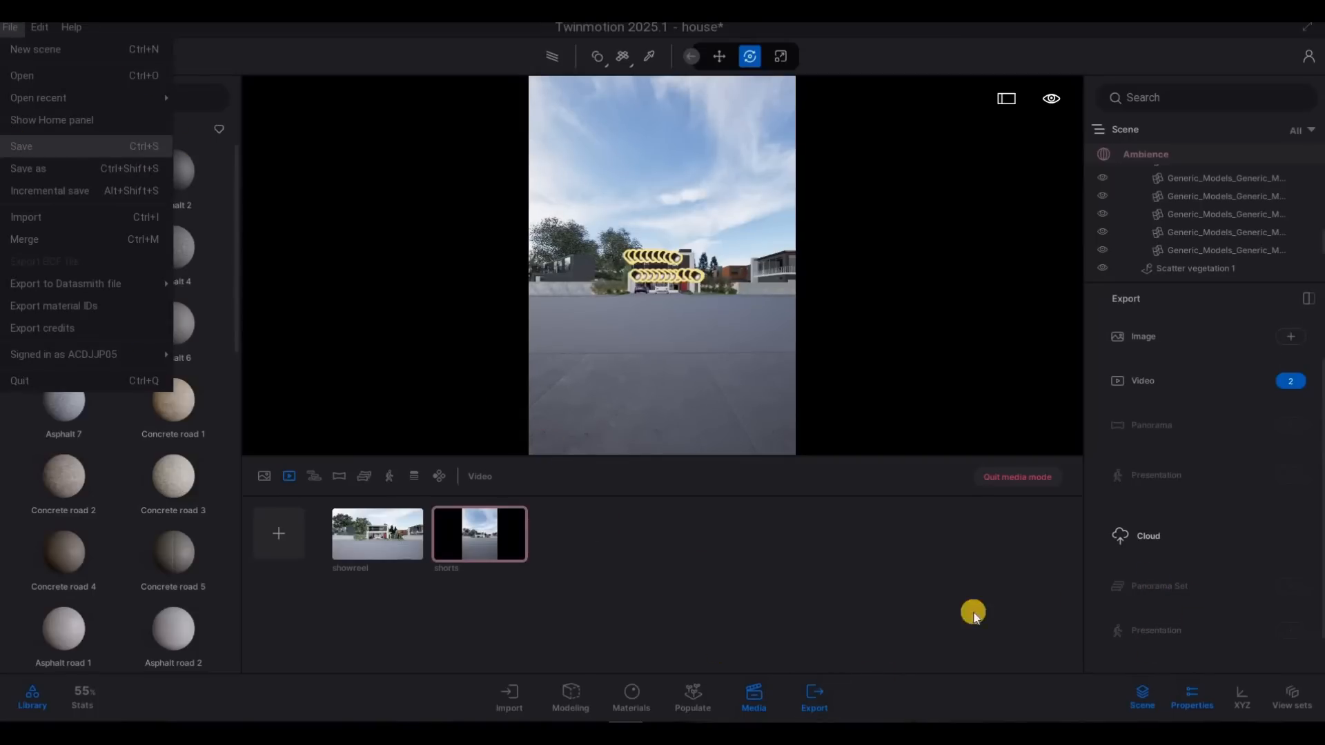